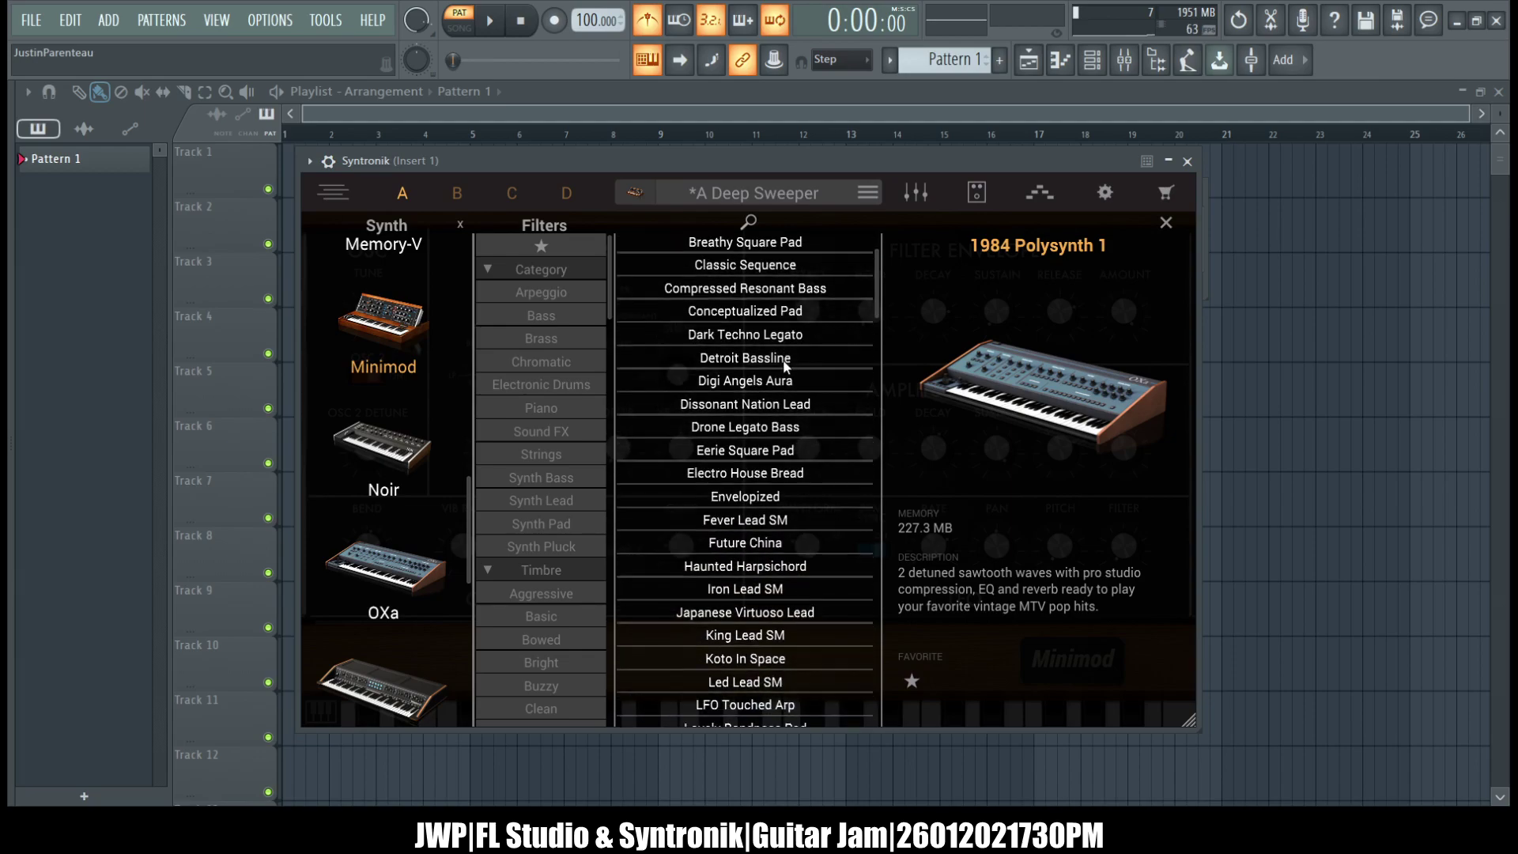
- Browse the Minimod preset list, switch to the Noir synth and leave its preset browser open
scroll(787, 365, down, 5)
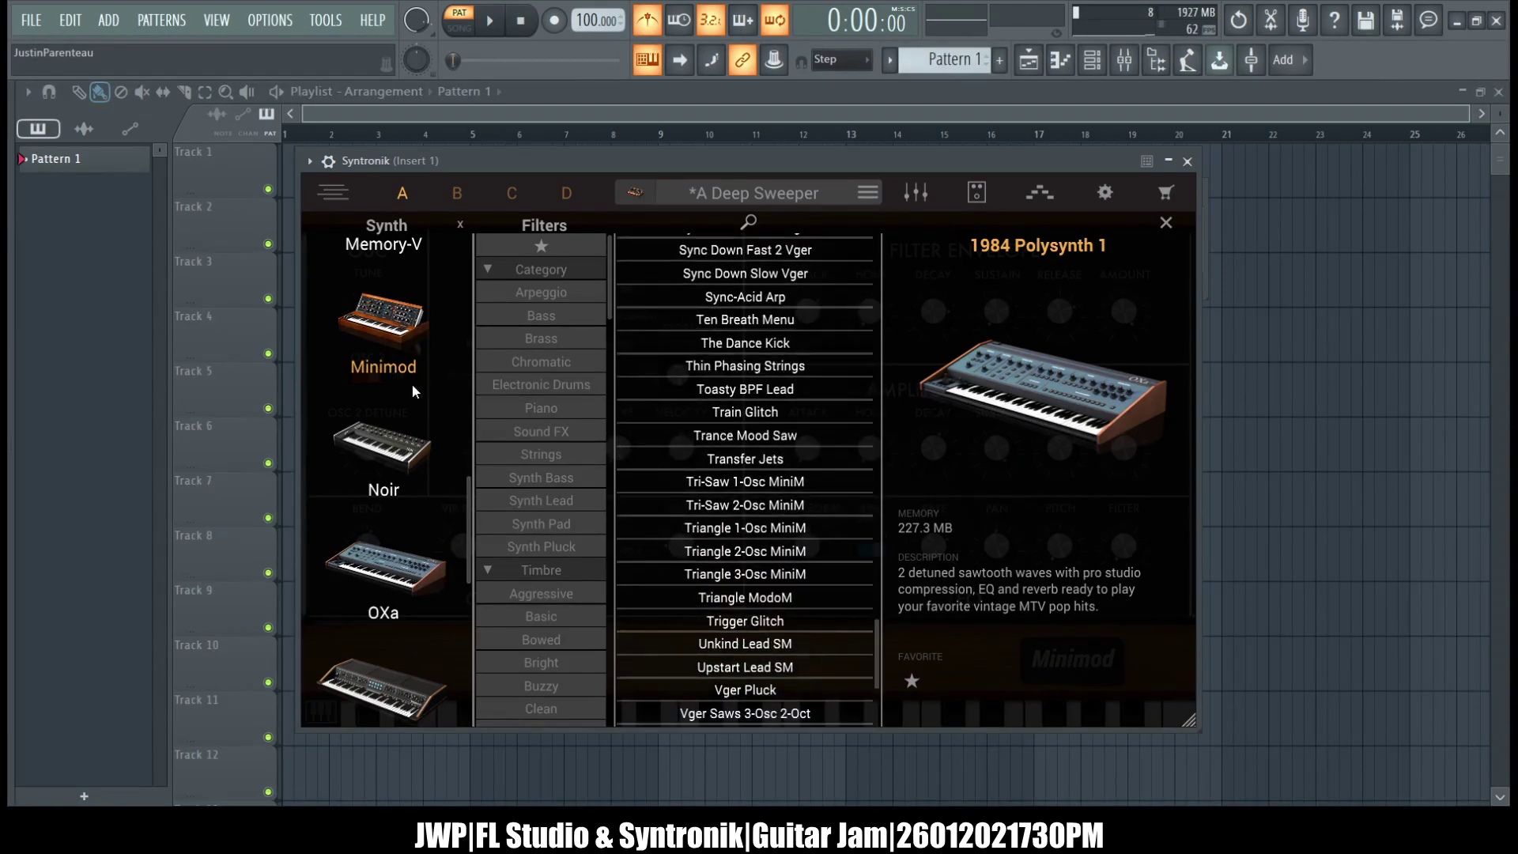
click(395, 492)
click(383, 459)
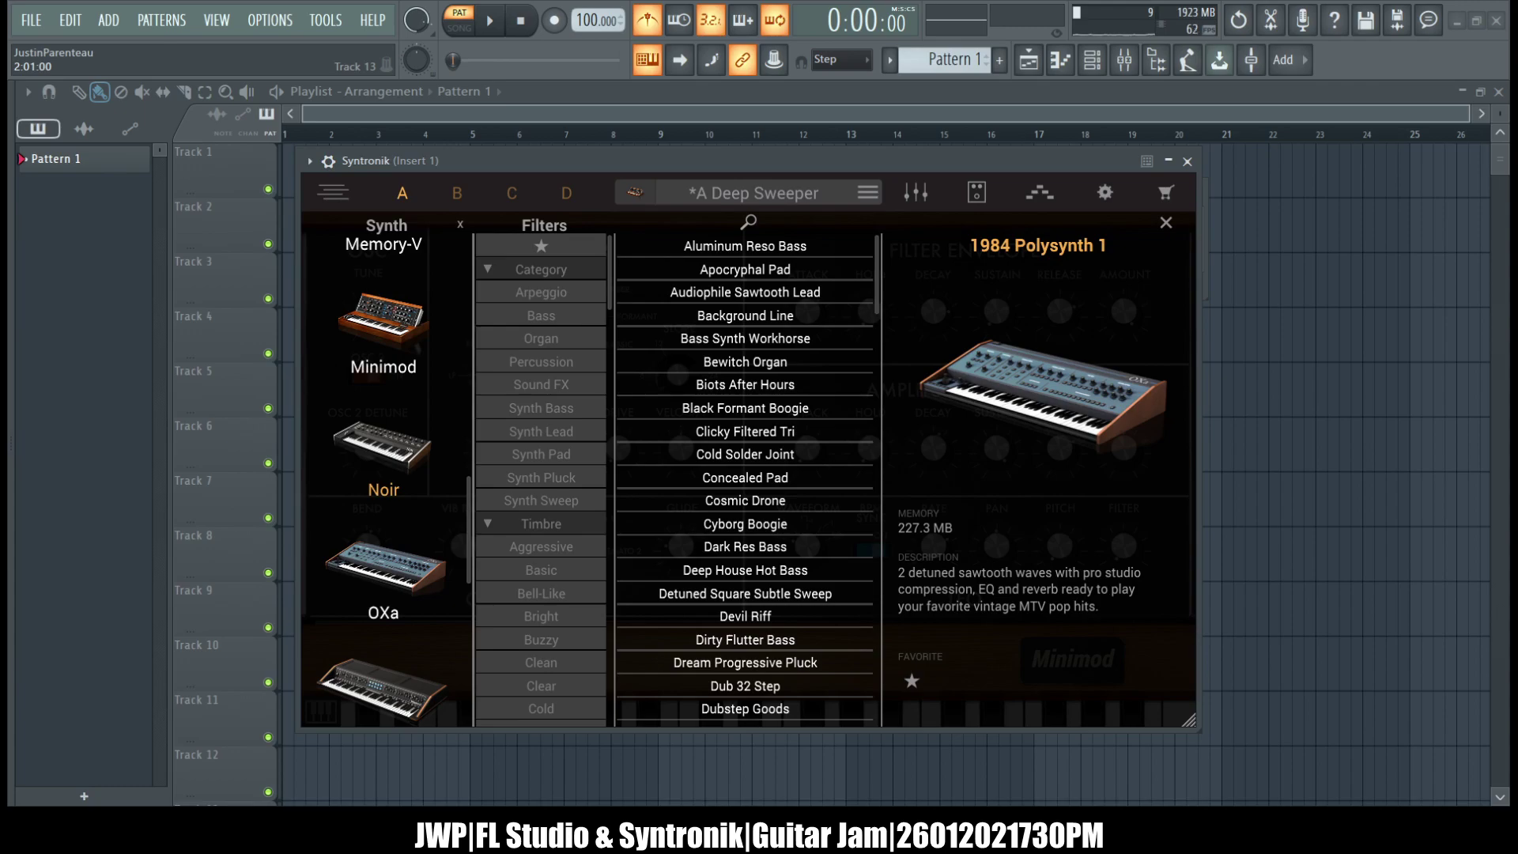
click(635, 193)
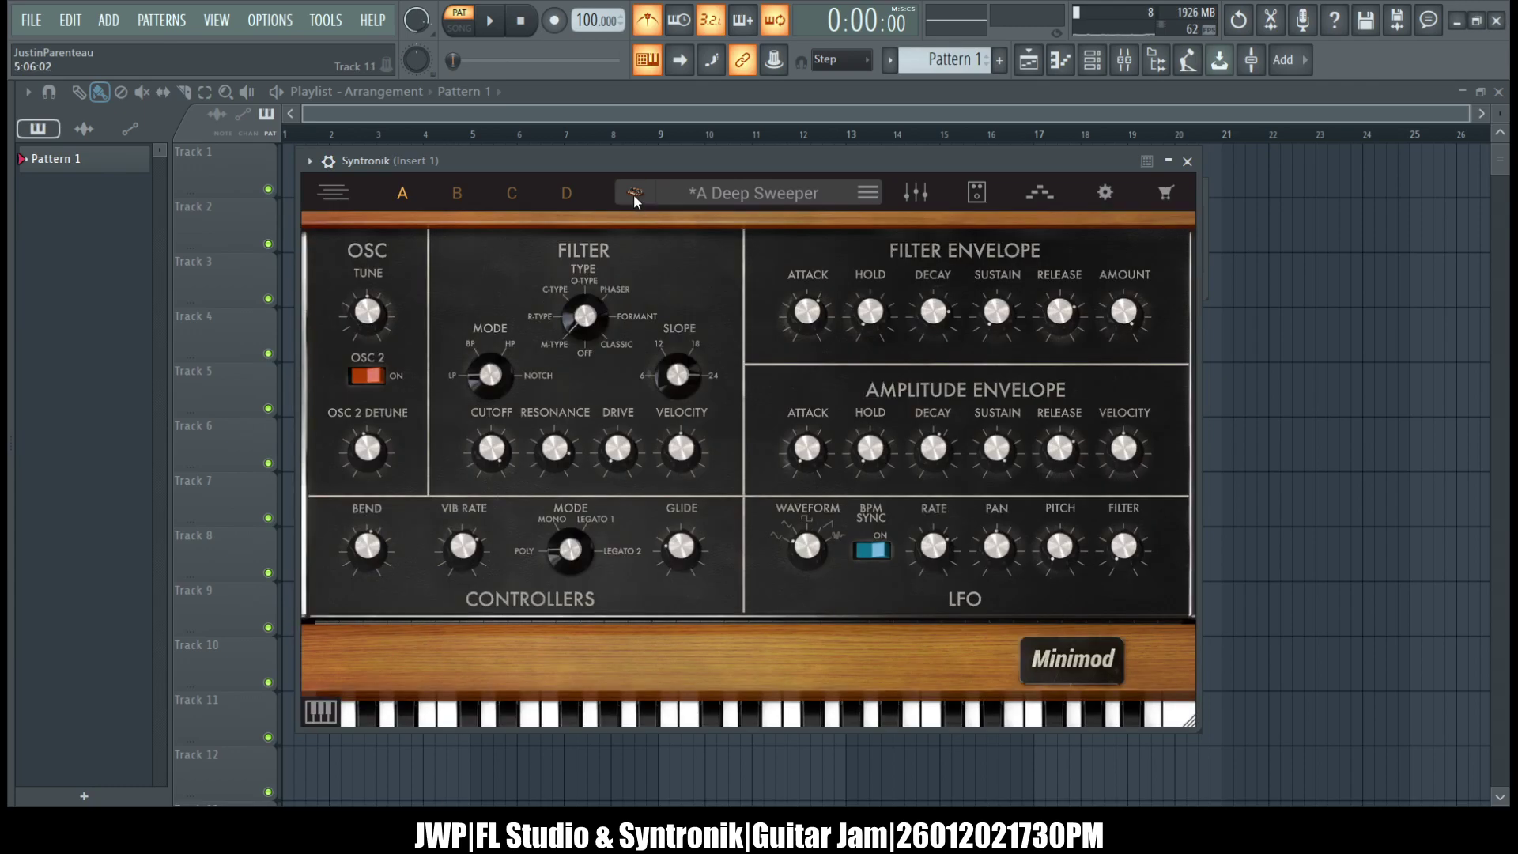
click(634, 195)
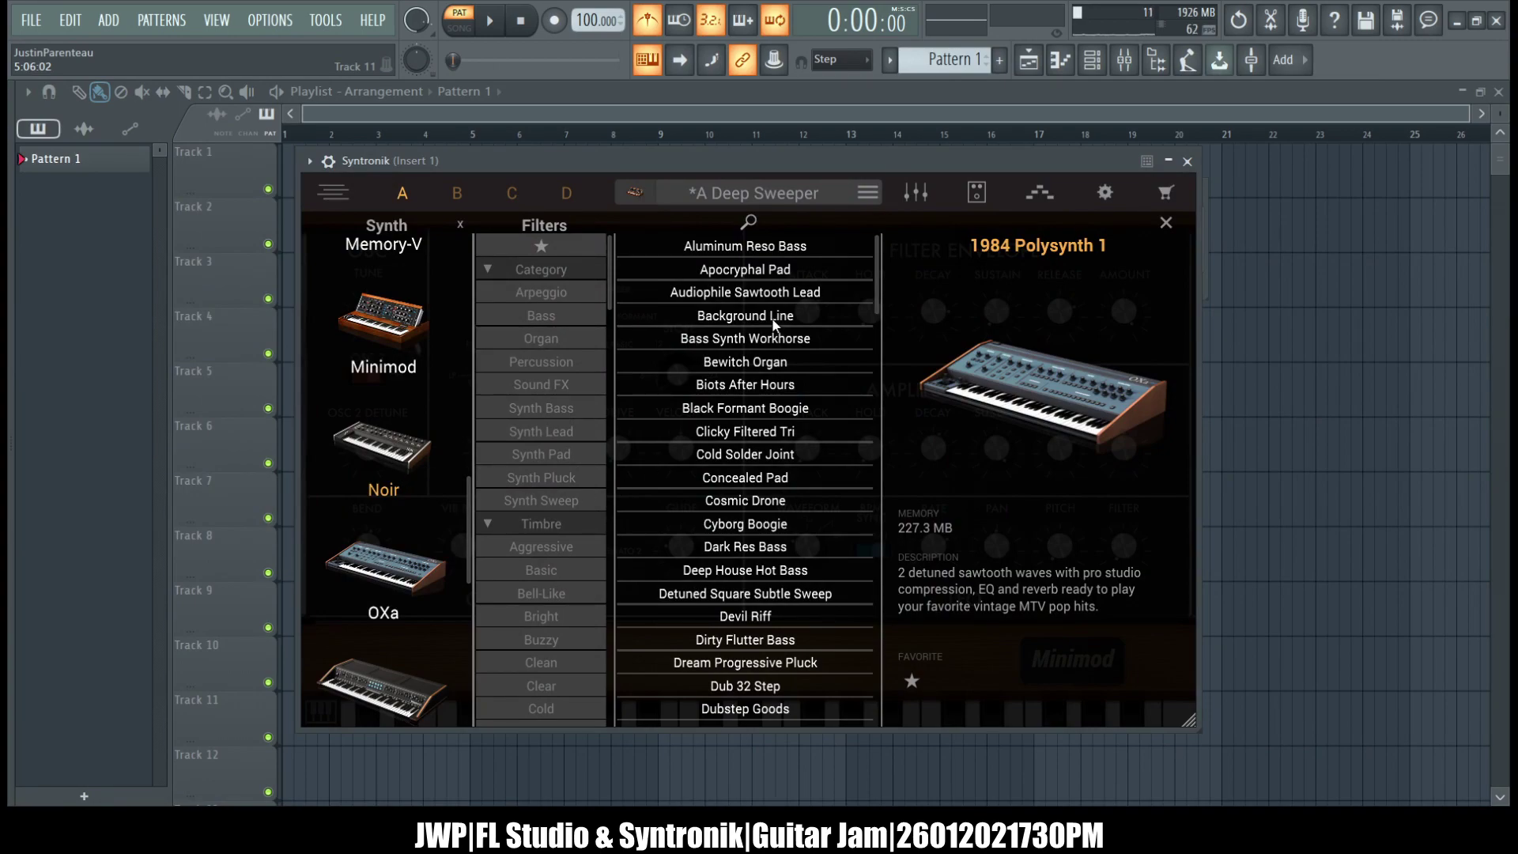
- Try the Bell-Like and Basic timbre filters on the Noir presets, clearing each one
click(563, 582)
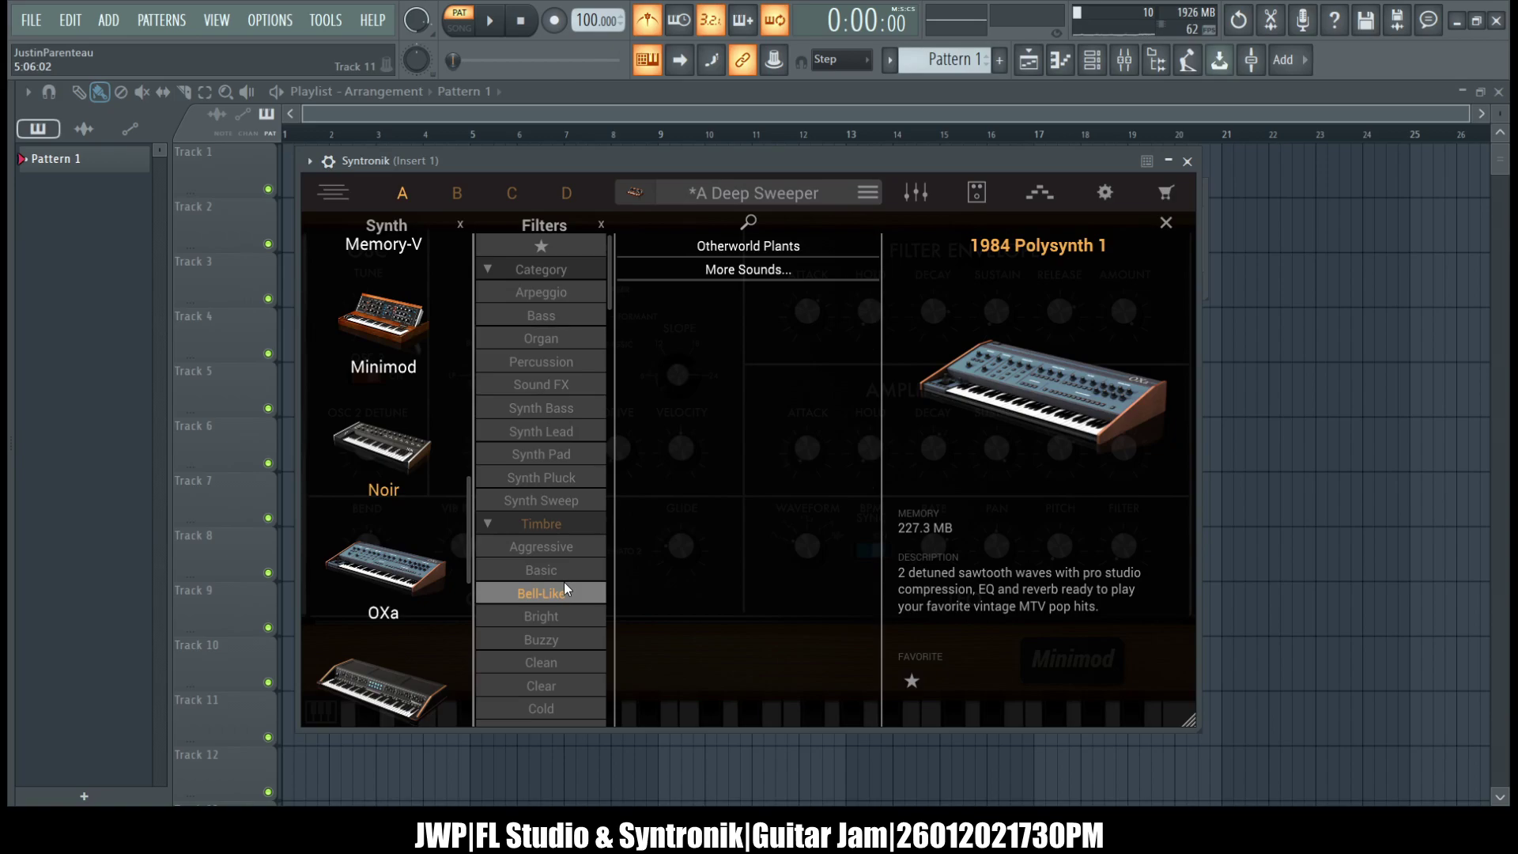
click(563, 583)
click(557, 574)
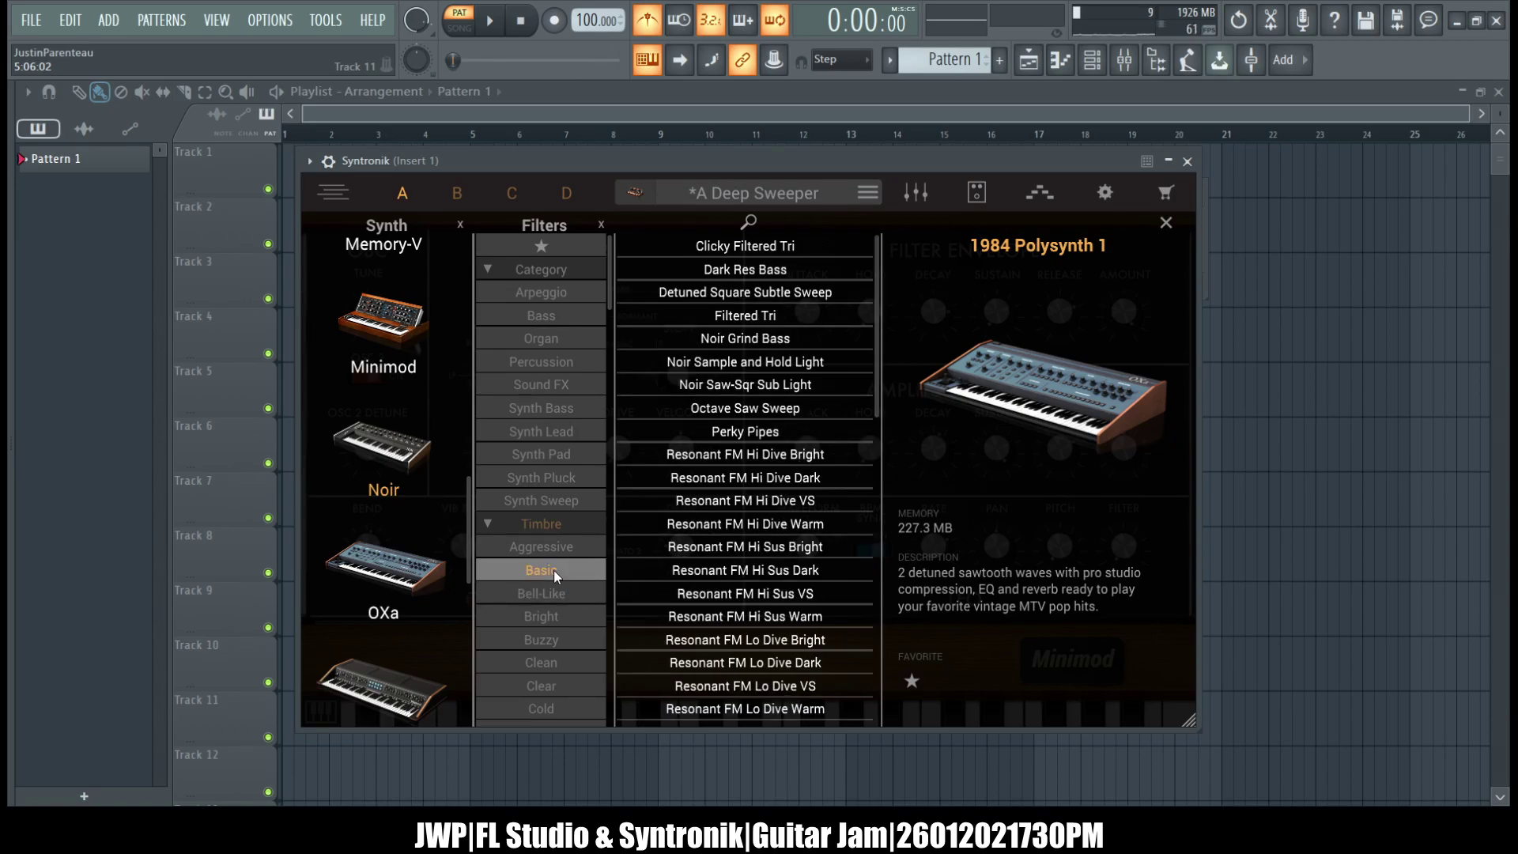
click(555, 572)
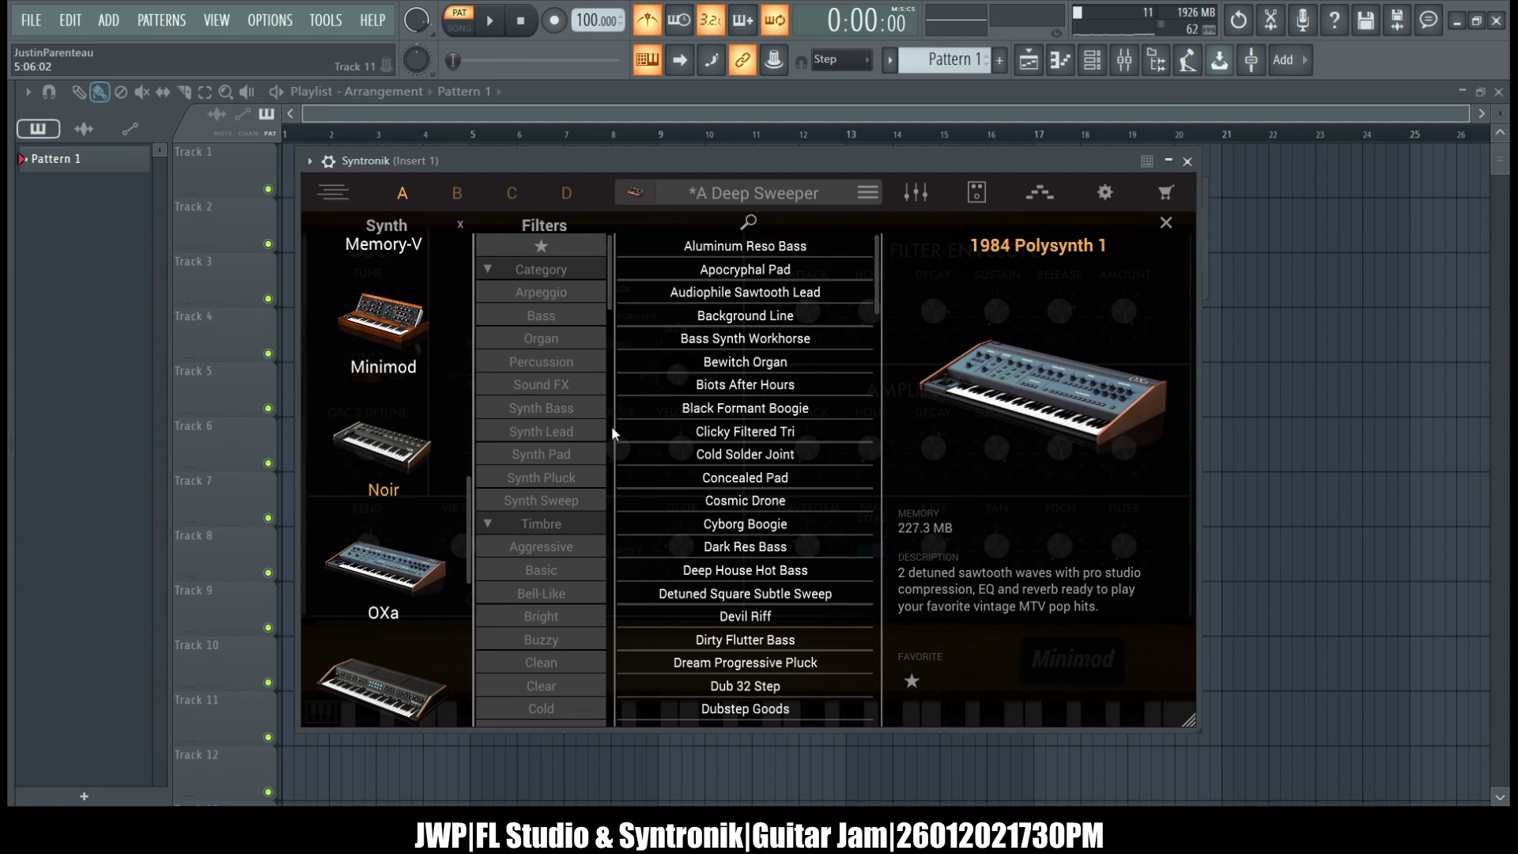
- Filter the Noir presets by Synth Lead, load Audiophile Sawtooth Lead, view its synth controls and return to the preset browser
click(576, 415)
click(576, 427)
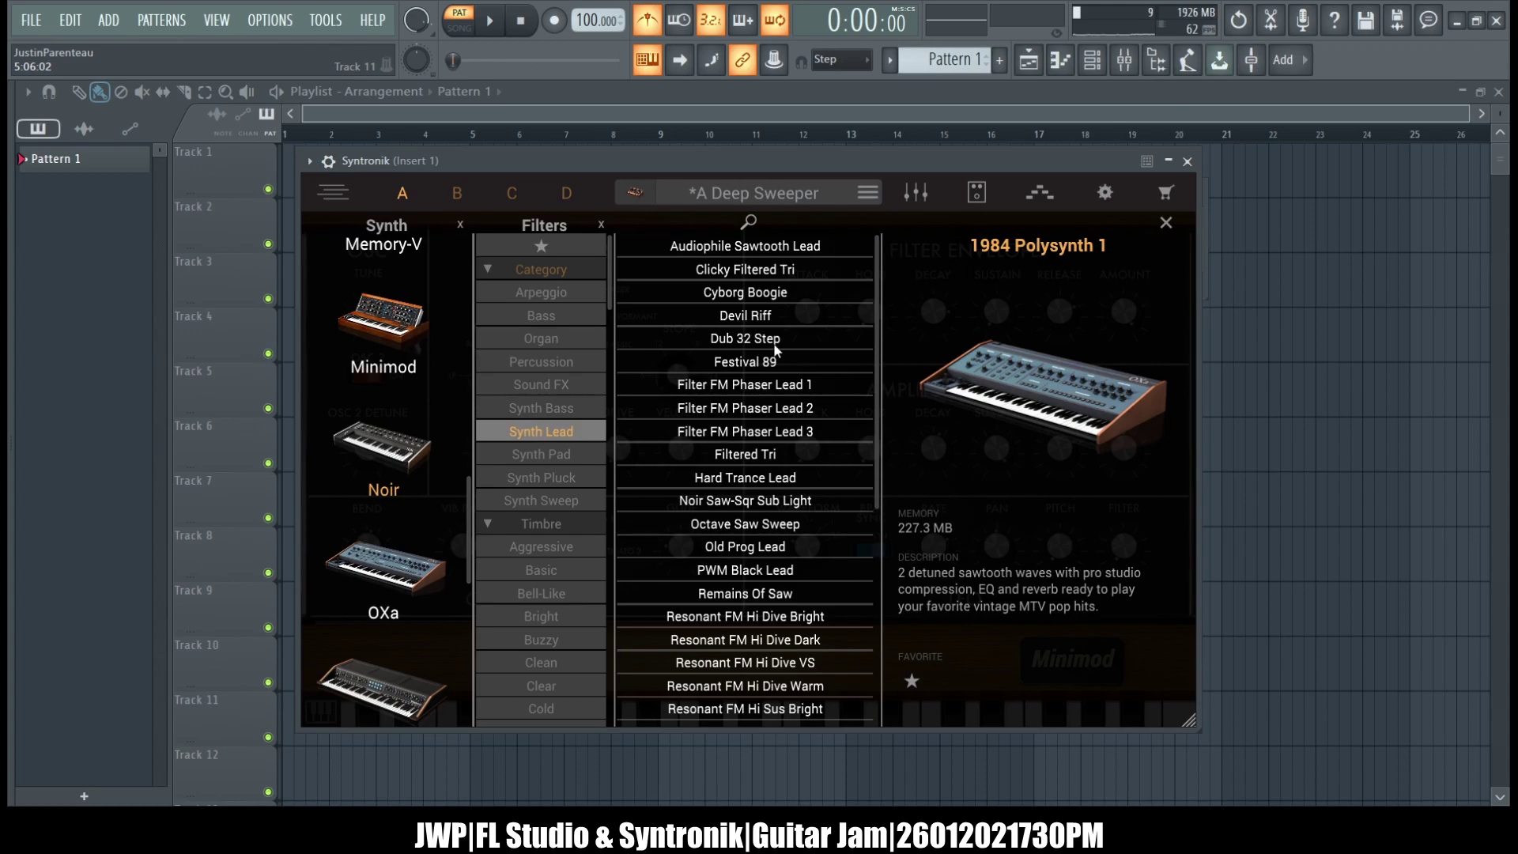
click(762, 251)
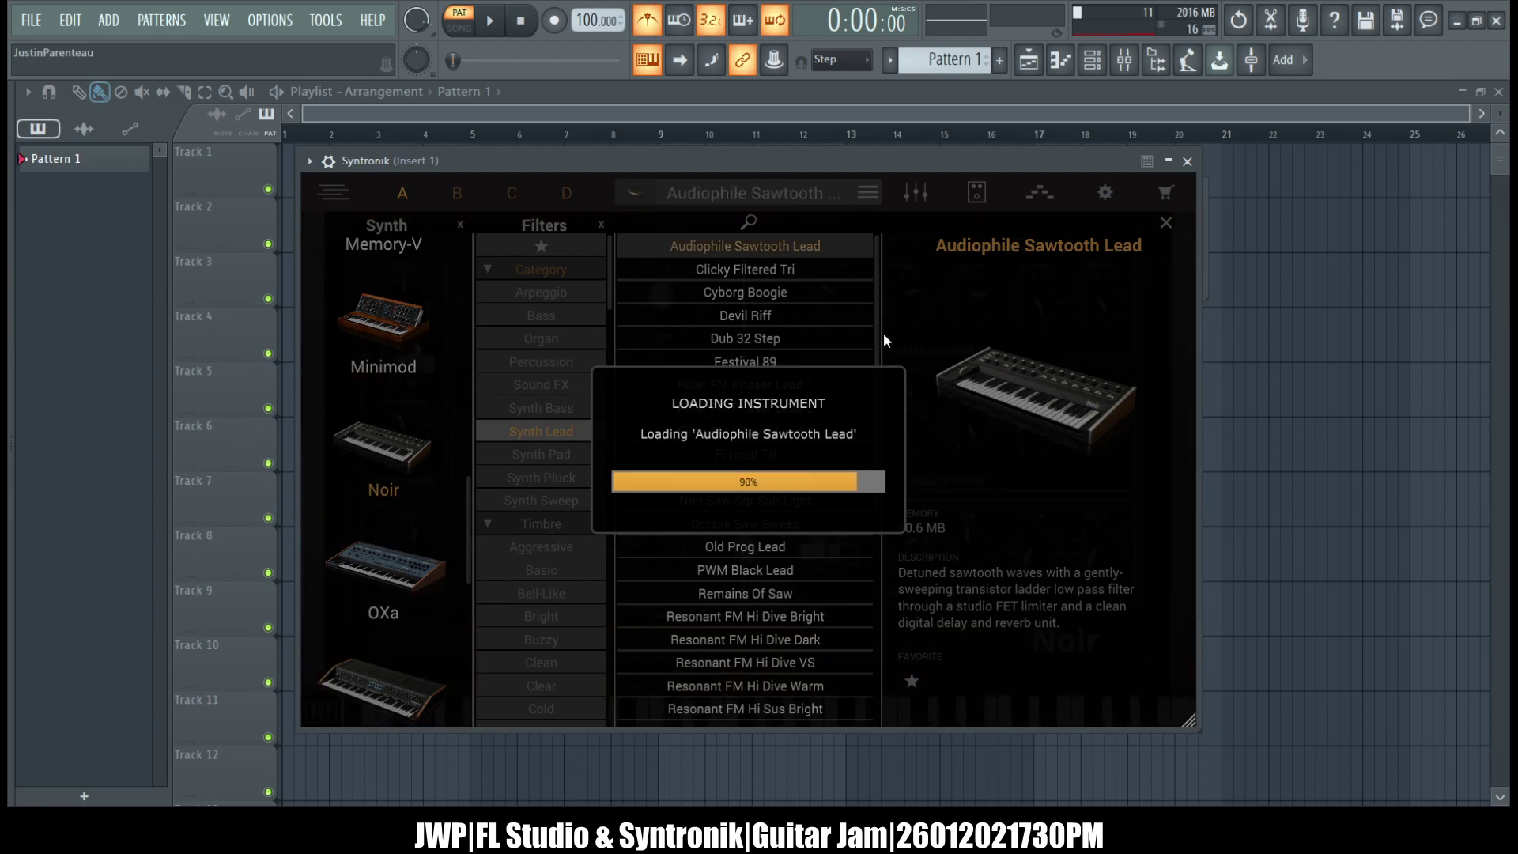
click(644, 197)
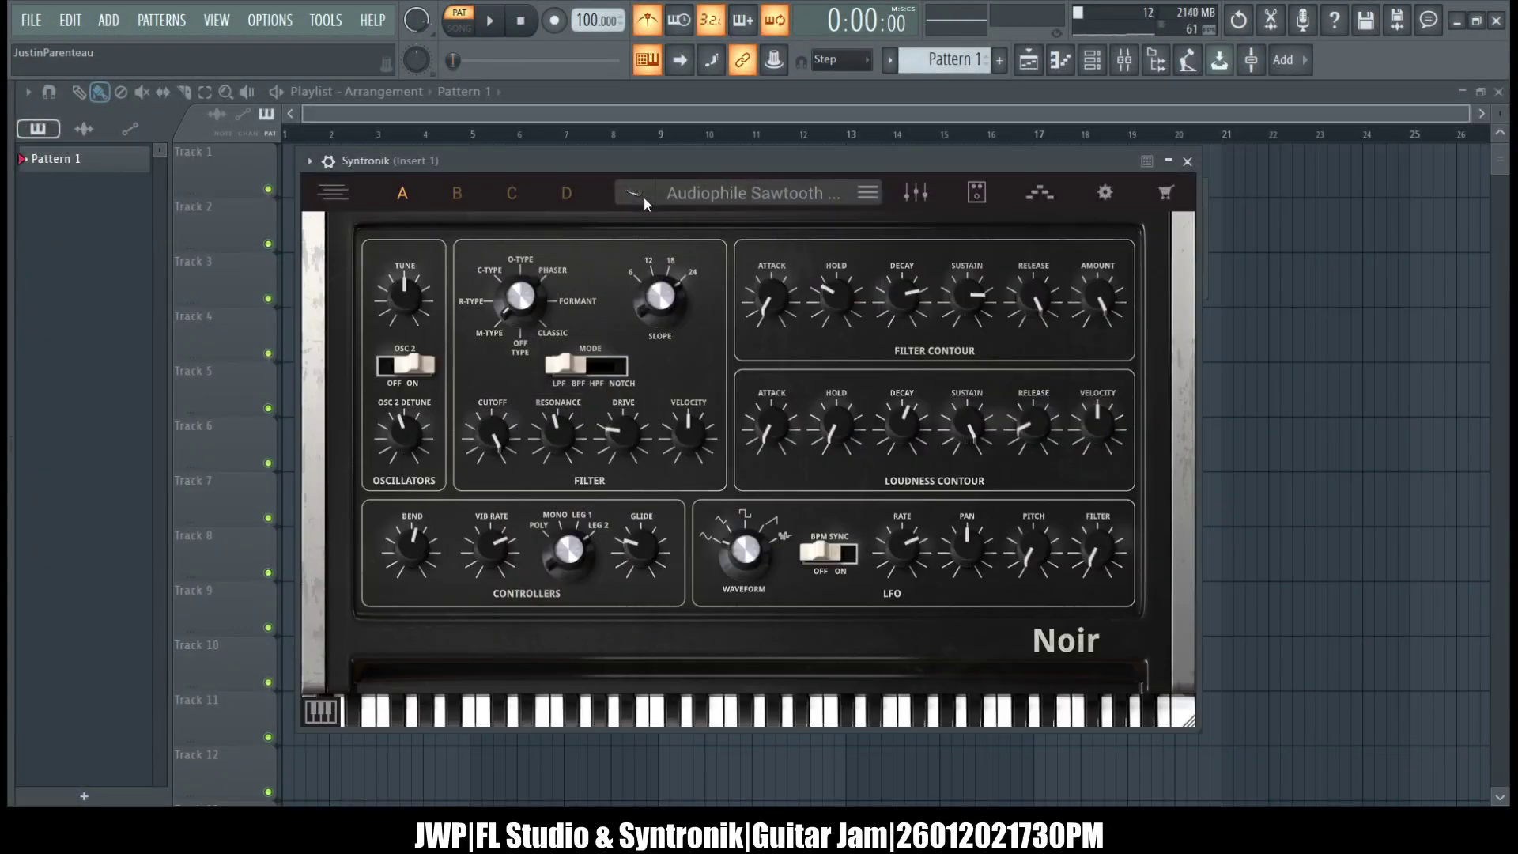
click(644, 197)
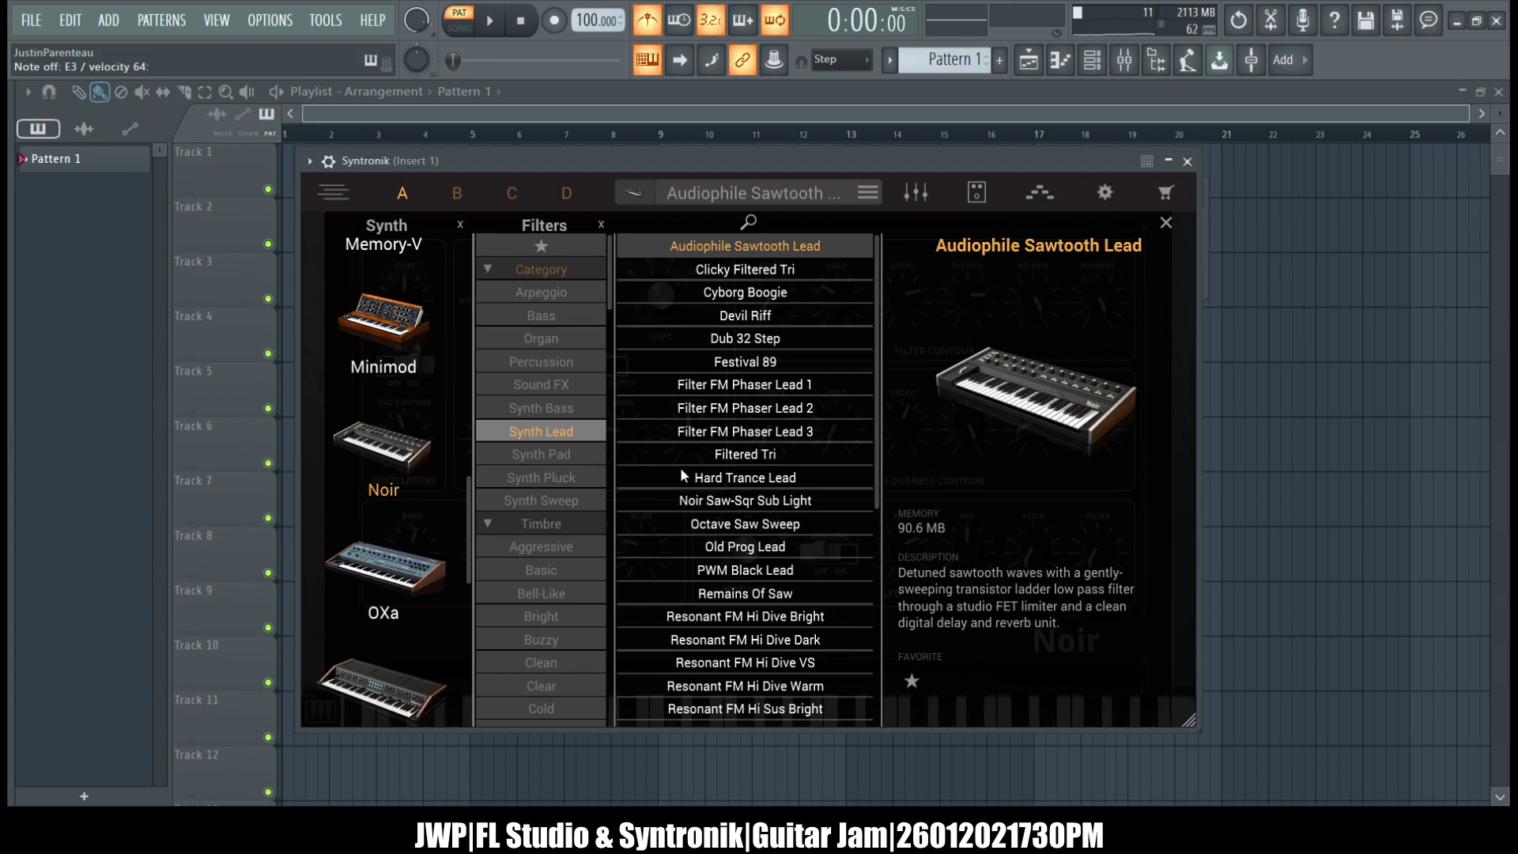
- Look through the Noir Synth Lead presets and load Clicky Filtered Tri to audition it
scroll(681, 473, down, 3)
scroll(681, 472, down, 3)
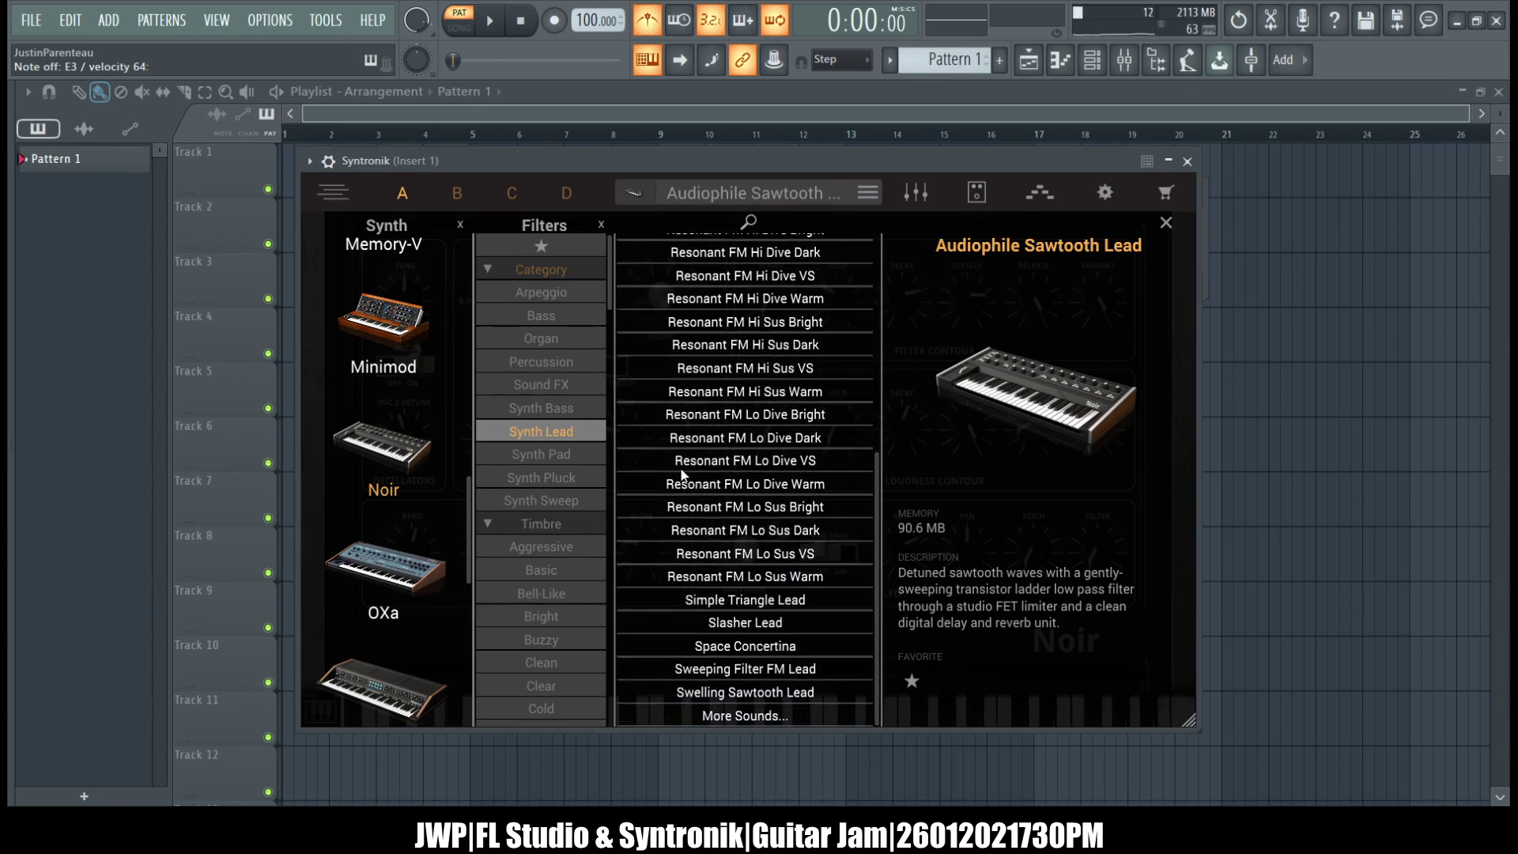
scroll(741, 641, up, 6)
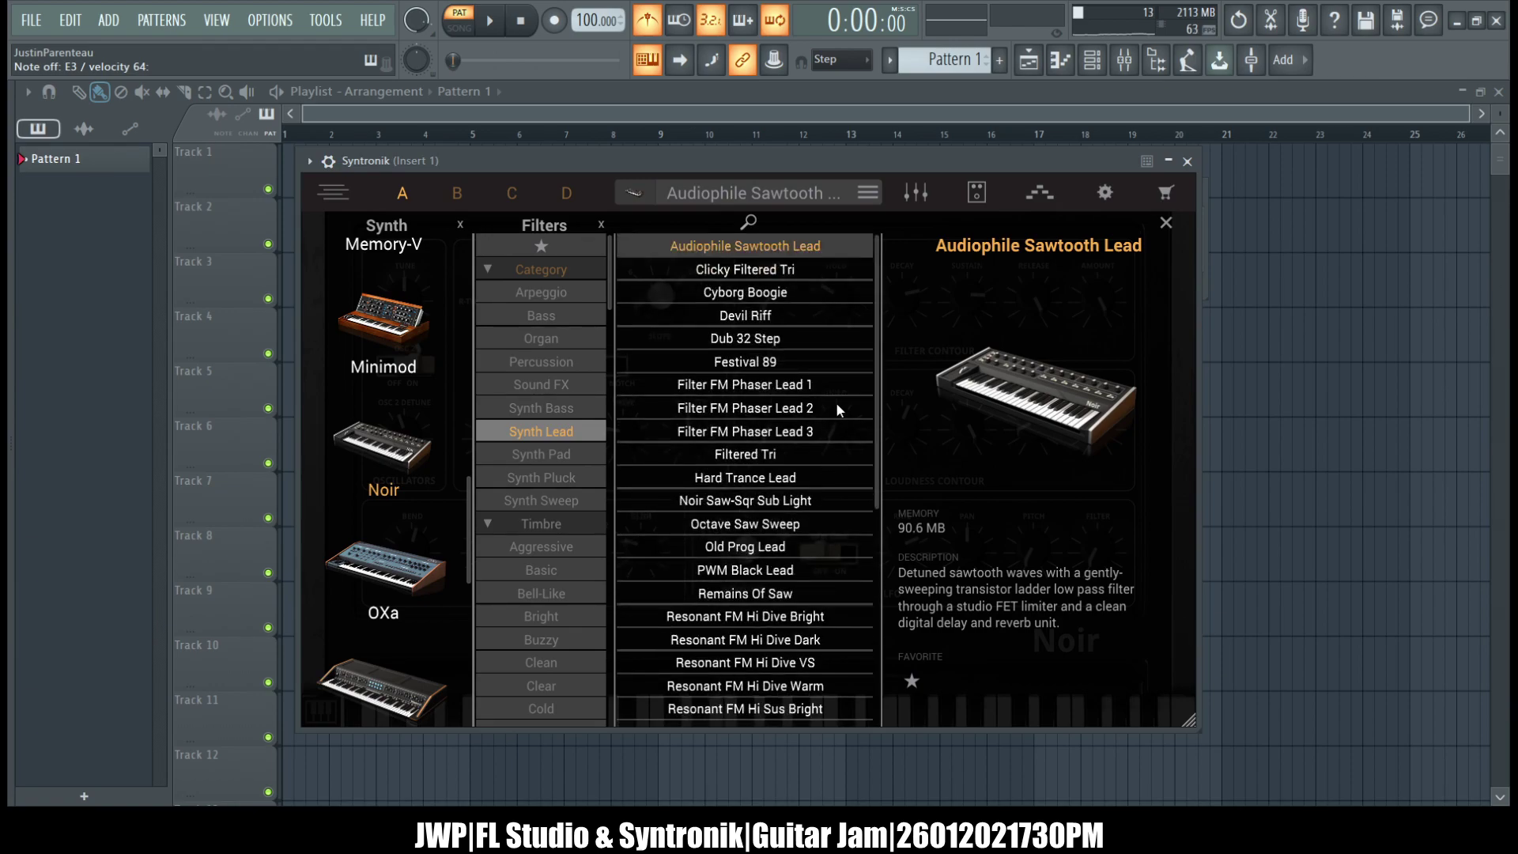
click(778, 269)
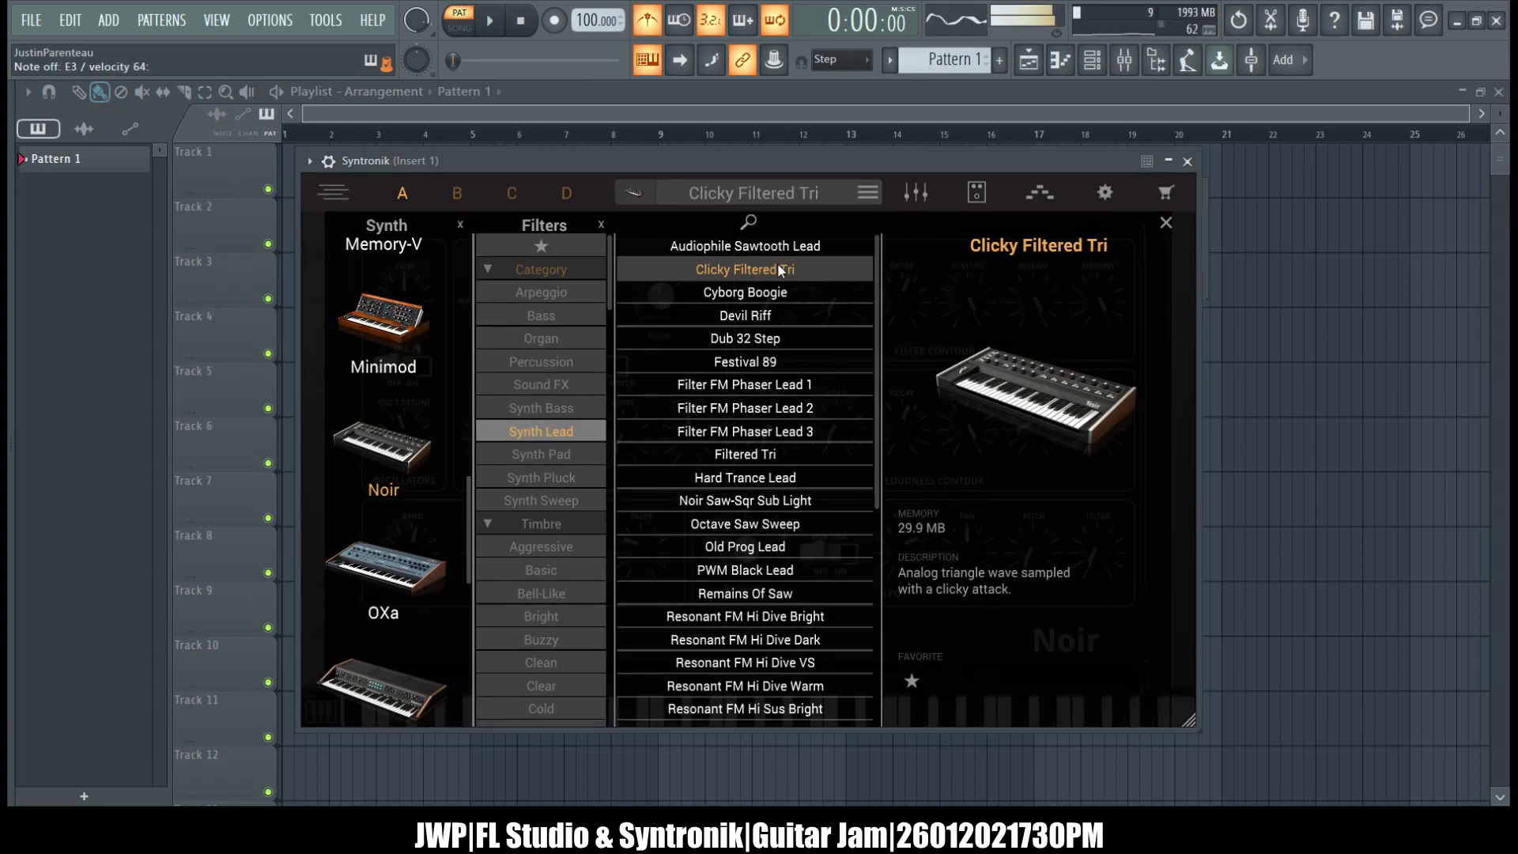
- Clear the Synth Lead filter and load the Cyborg Boogie preset from the full Noir list
click(583, 434)
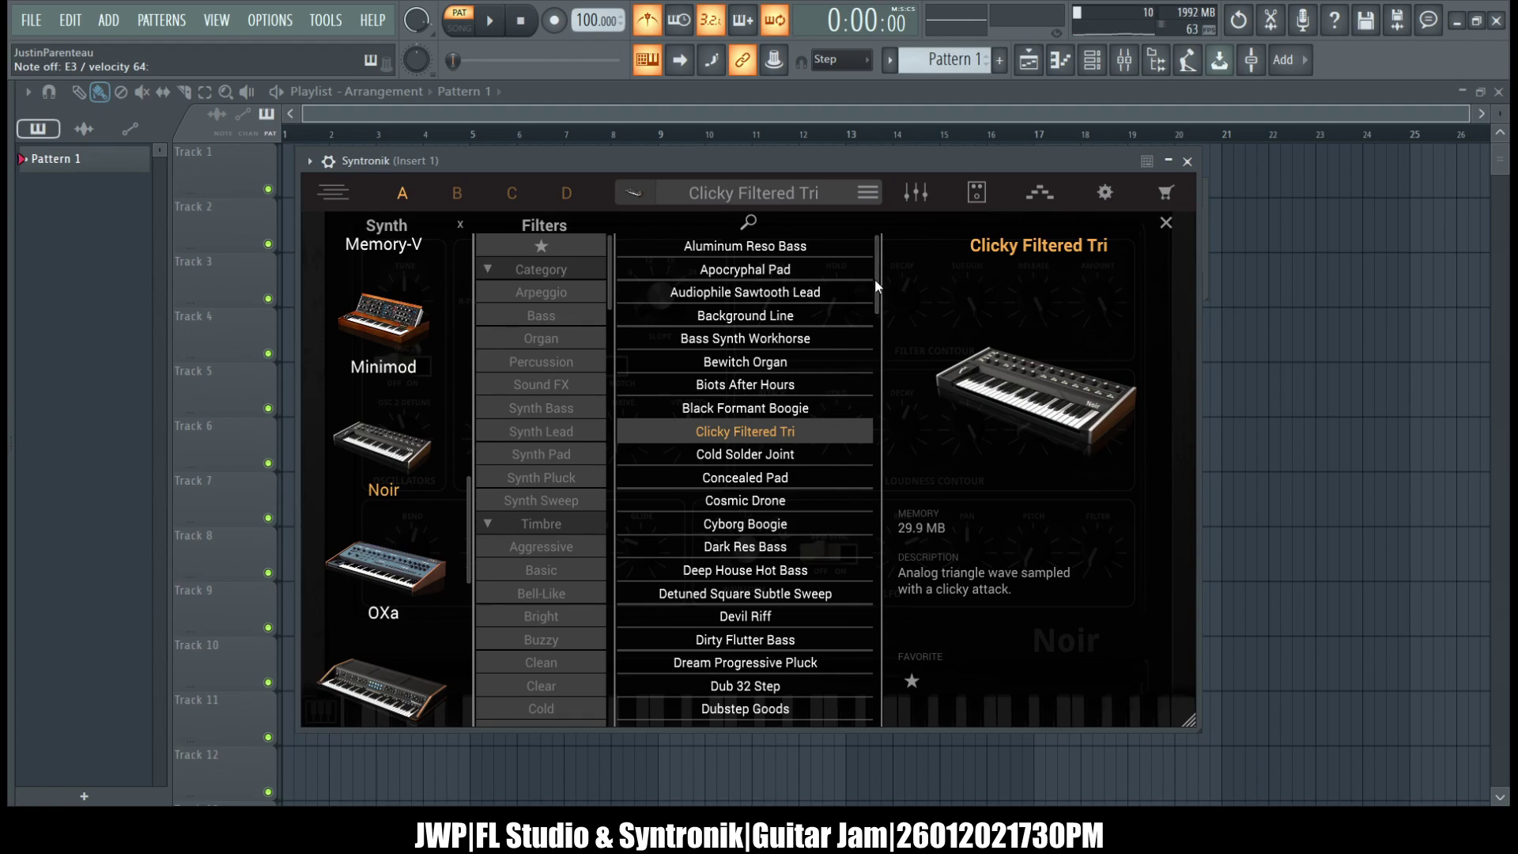
drag(876, 281, 875, 301)
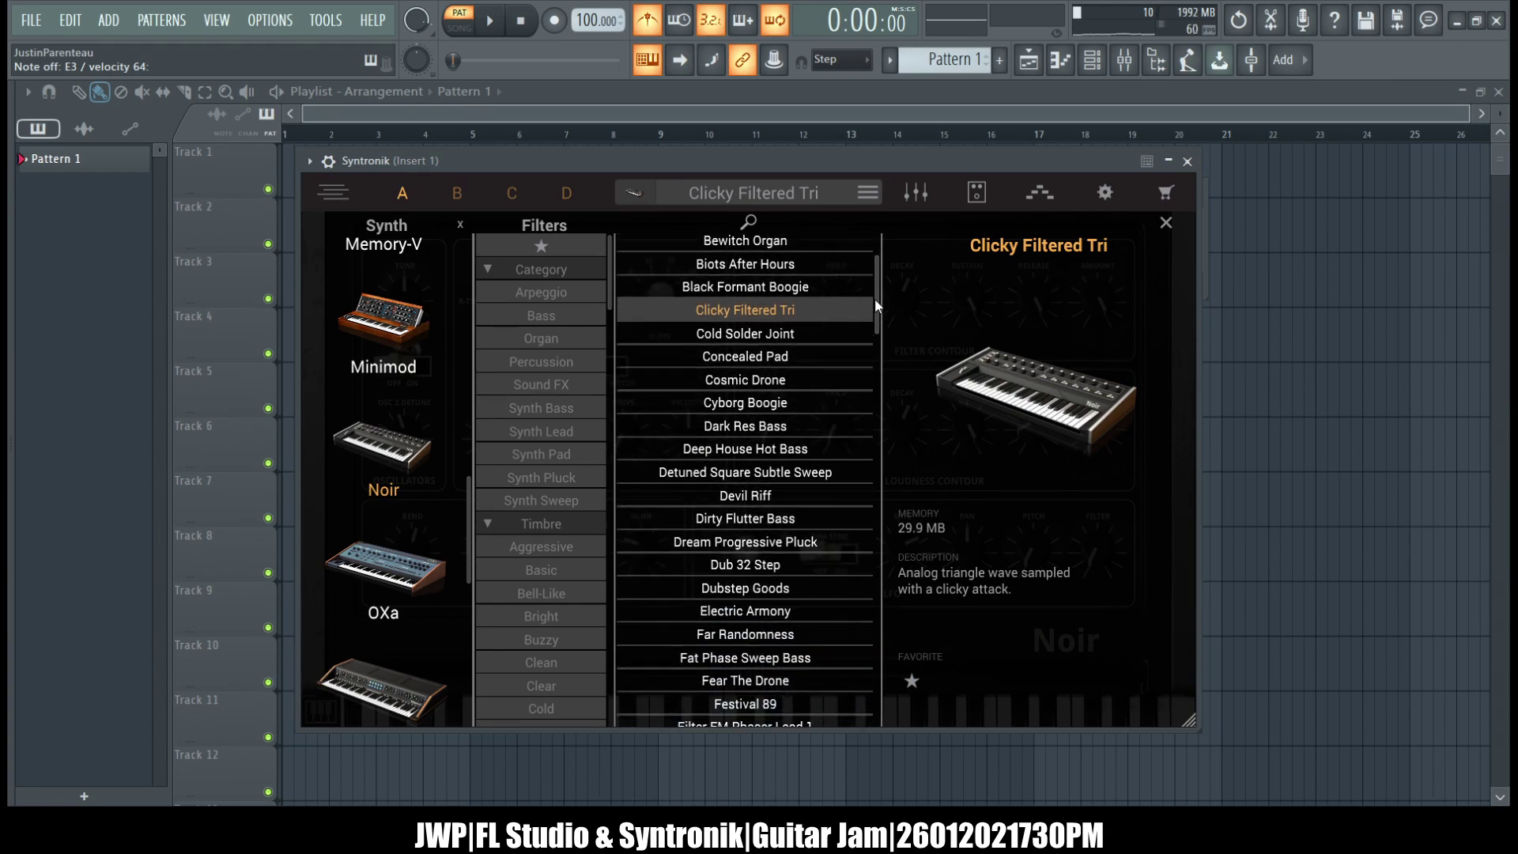
click(765, 408)
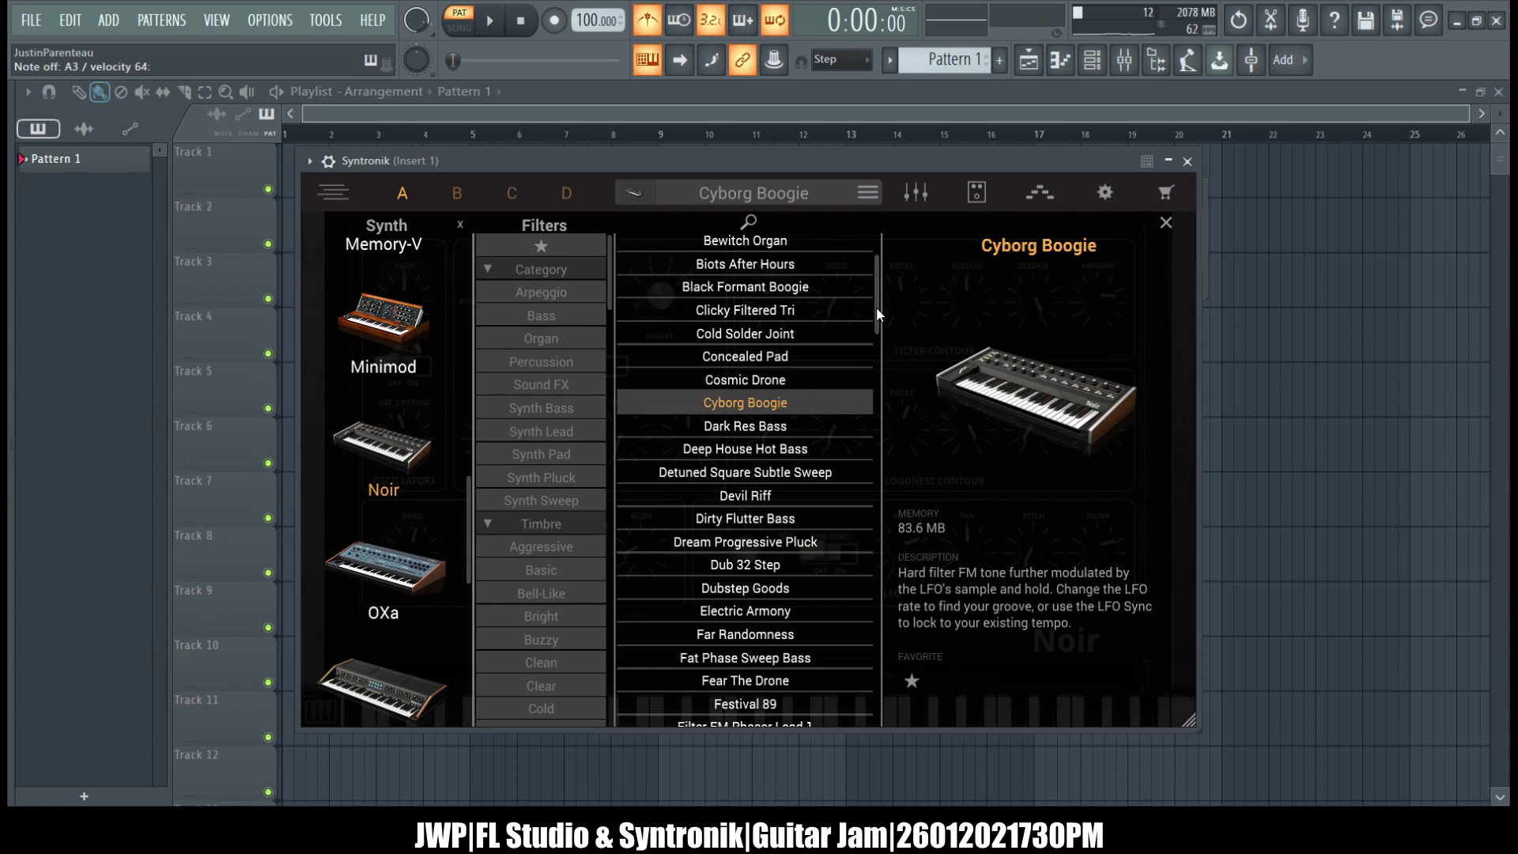
- Audition the Noir presets Dream Progressive Pluck and Dub 32 Step by loading each in turn
drag(878, 309, 877, 330)
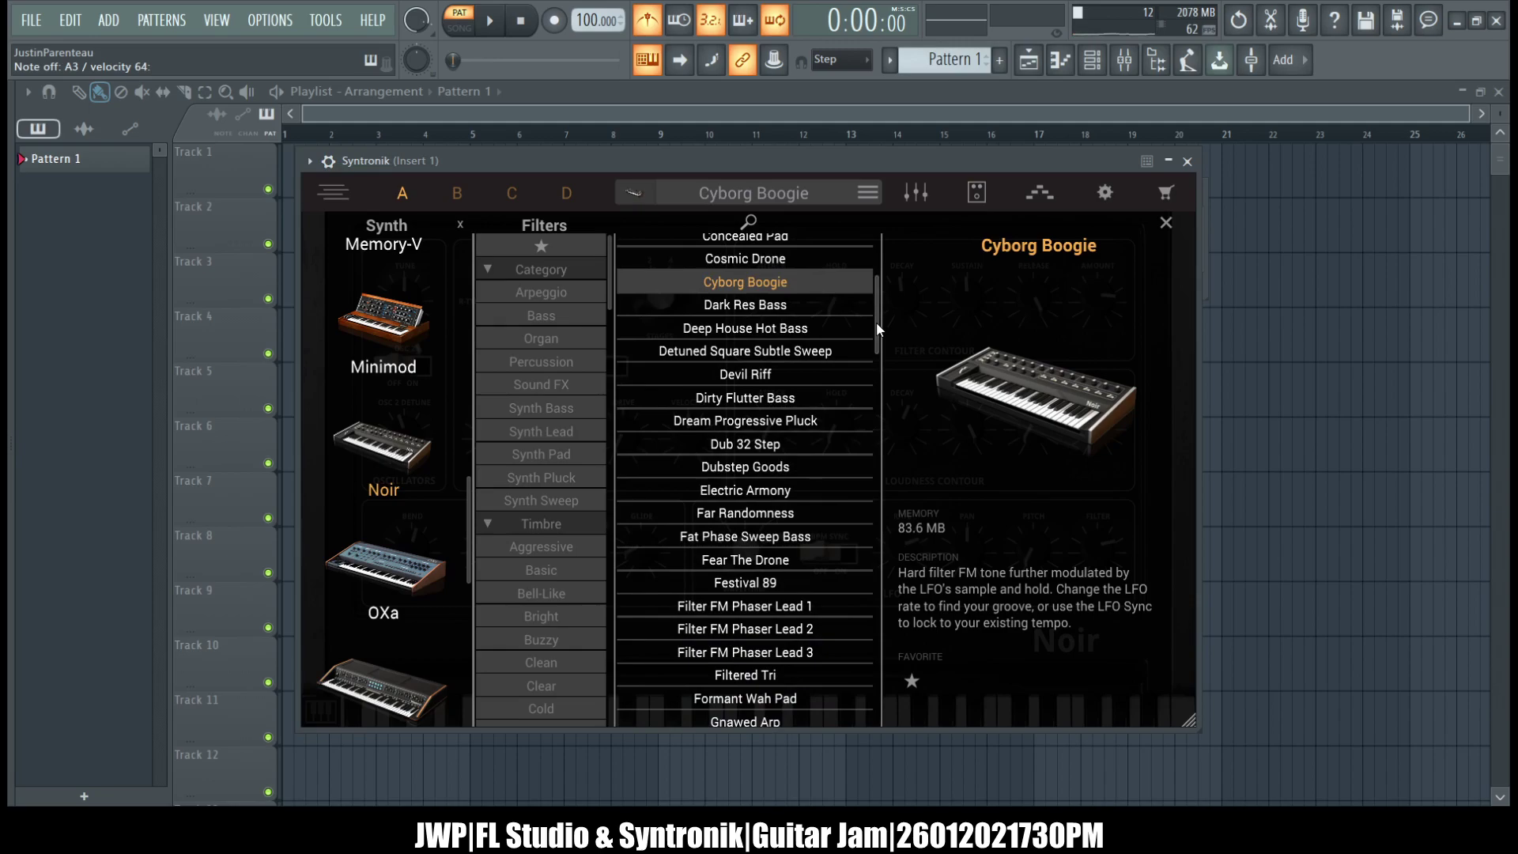
scroll(878, 329, down, 2)
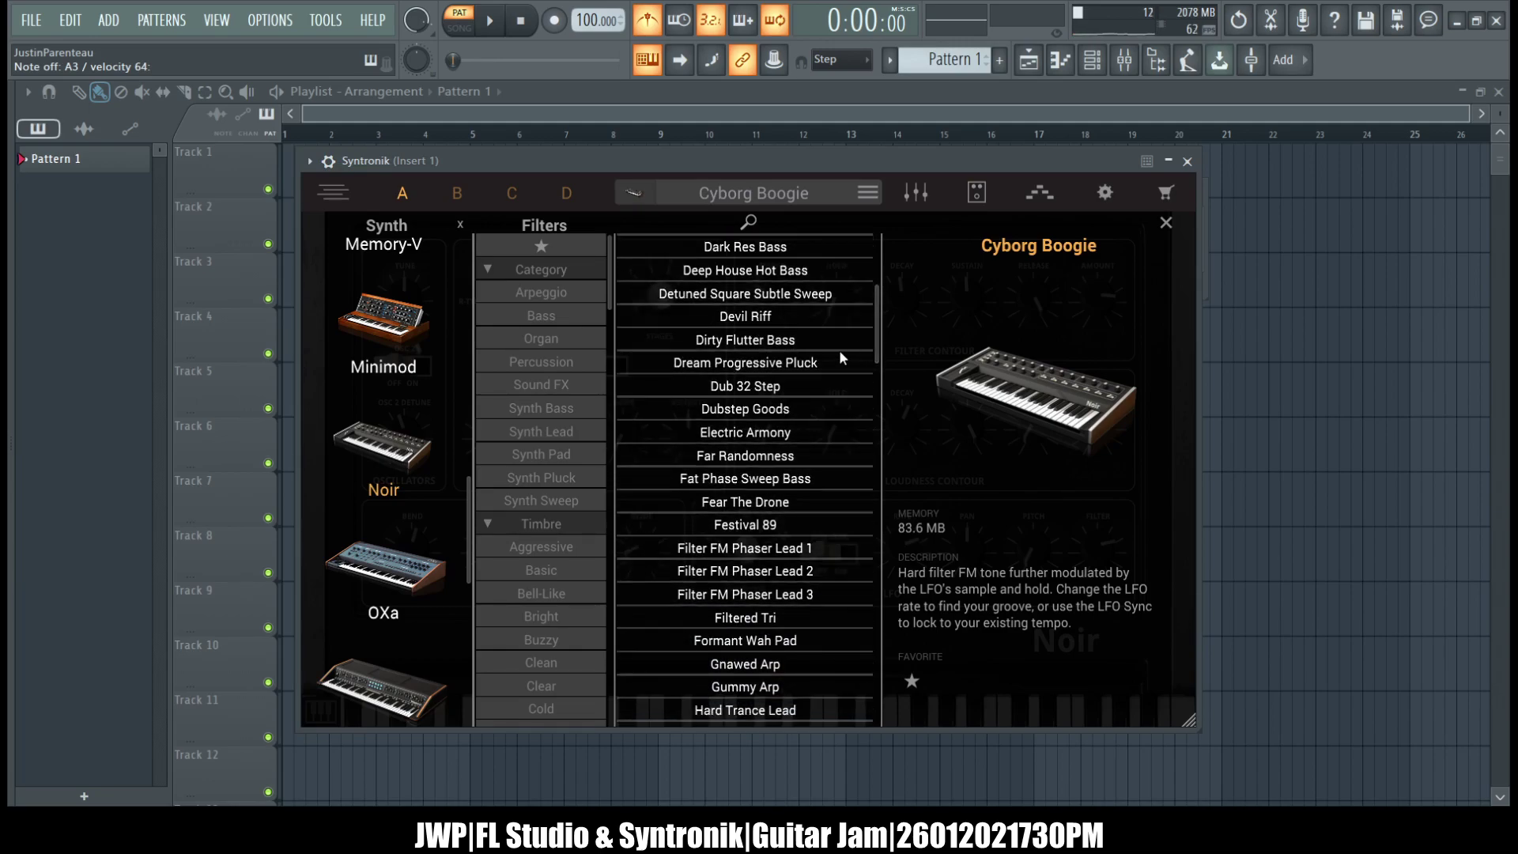
click(804, 367)
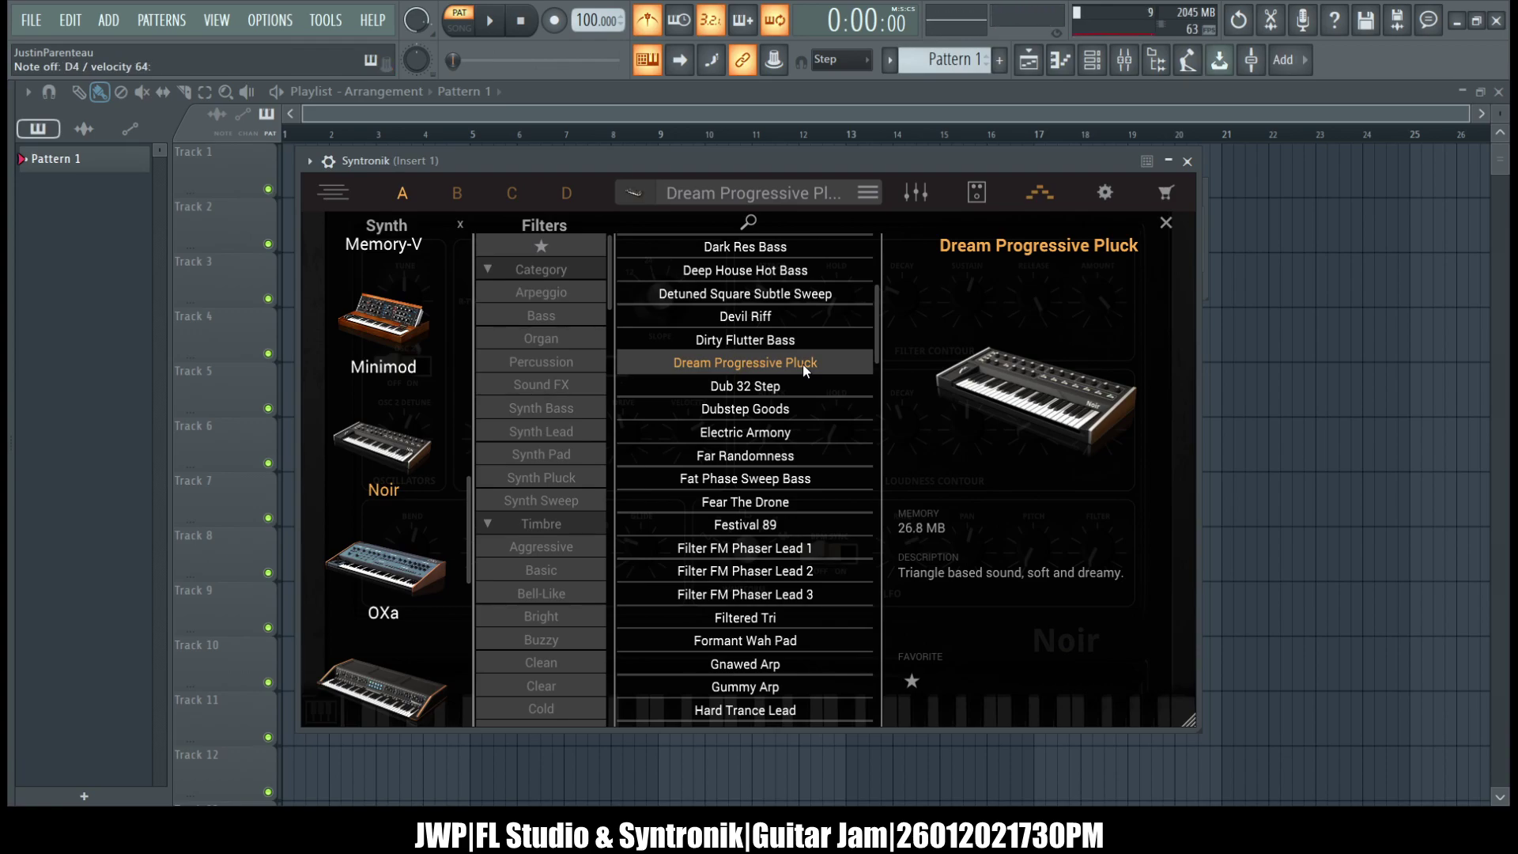
click(776, 389)
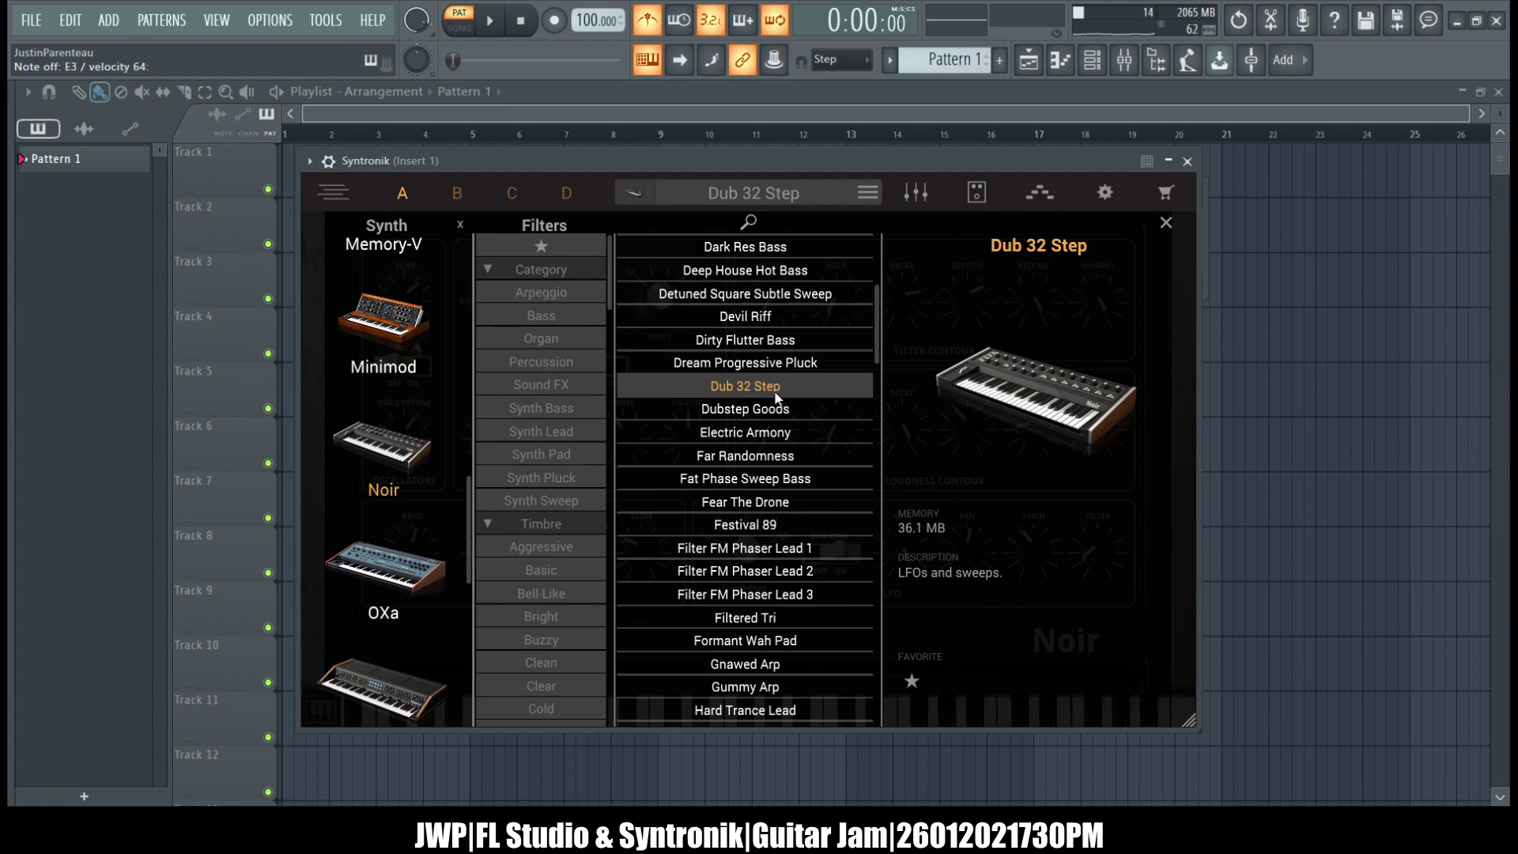
- Audition the Noir presets Electric Armony, Far Randomness and Fear The Drone by loading each in turn
click(779, 434)
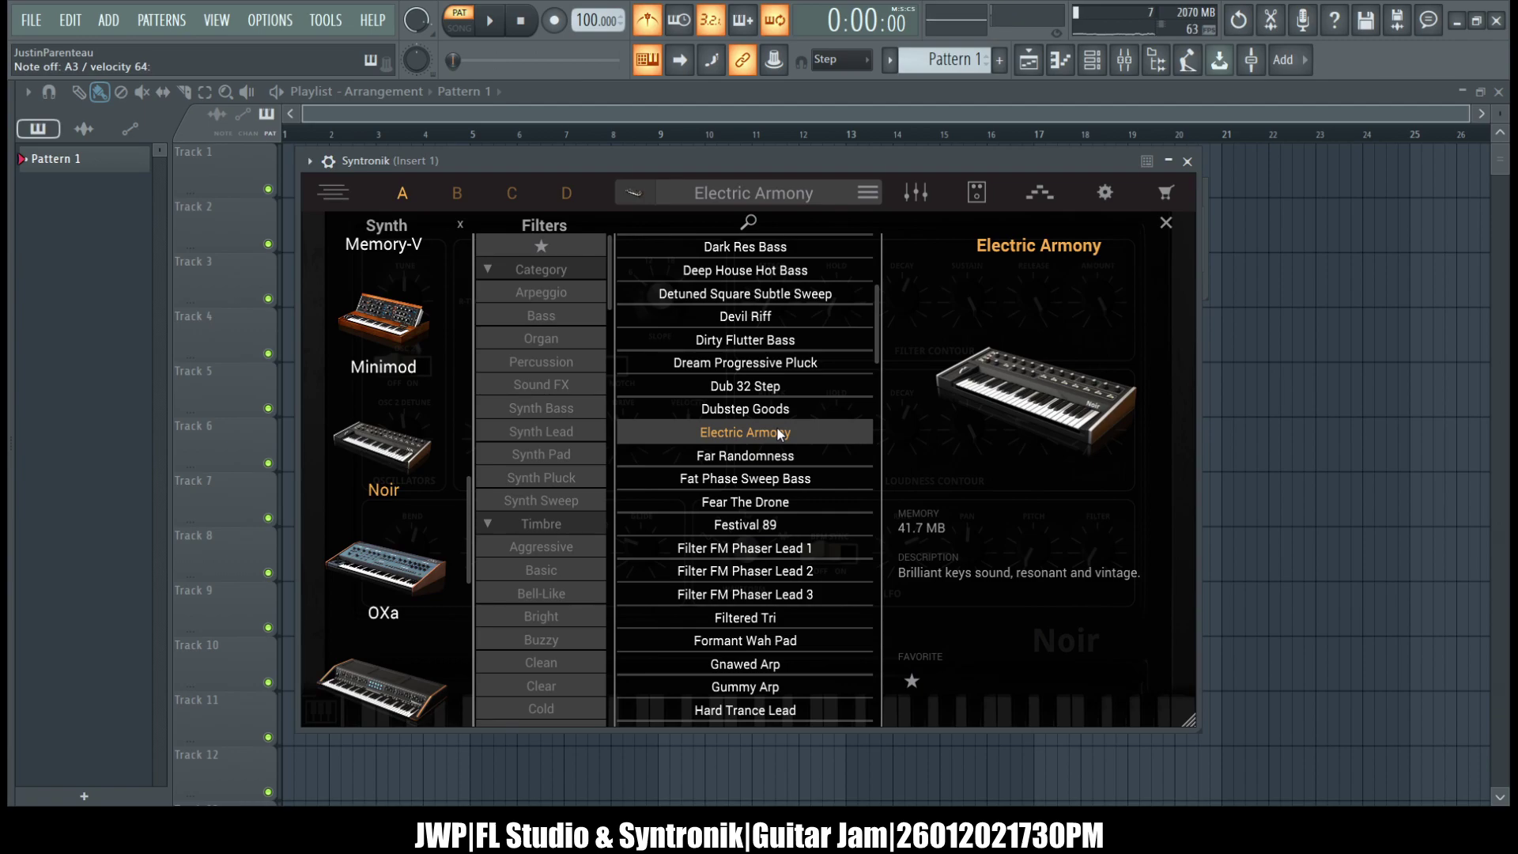
click(768, 457)
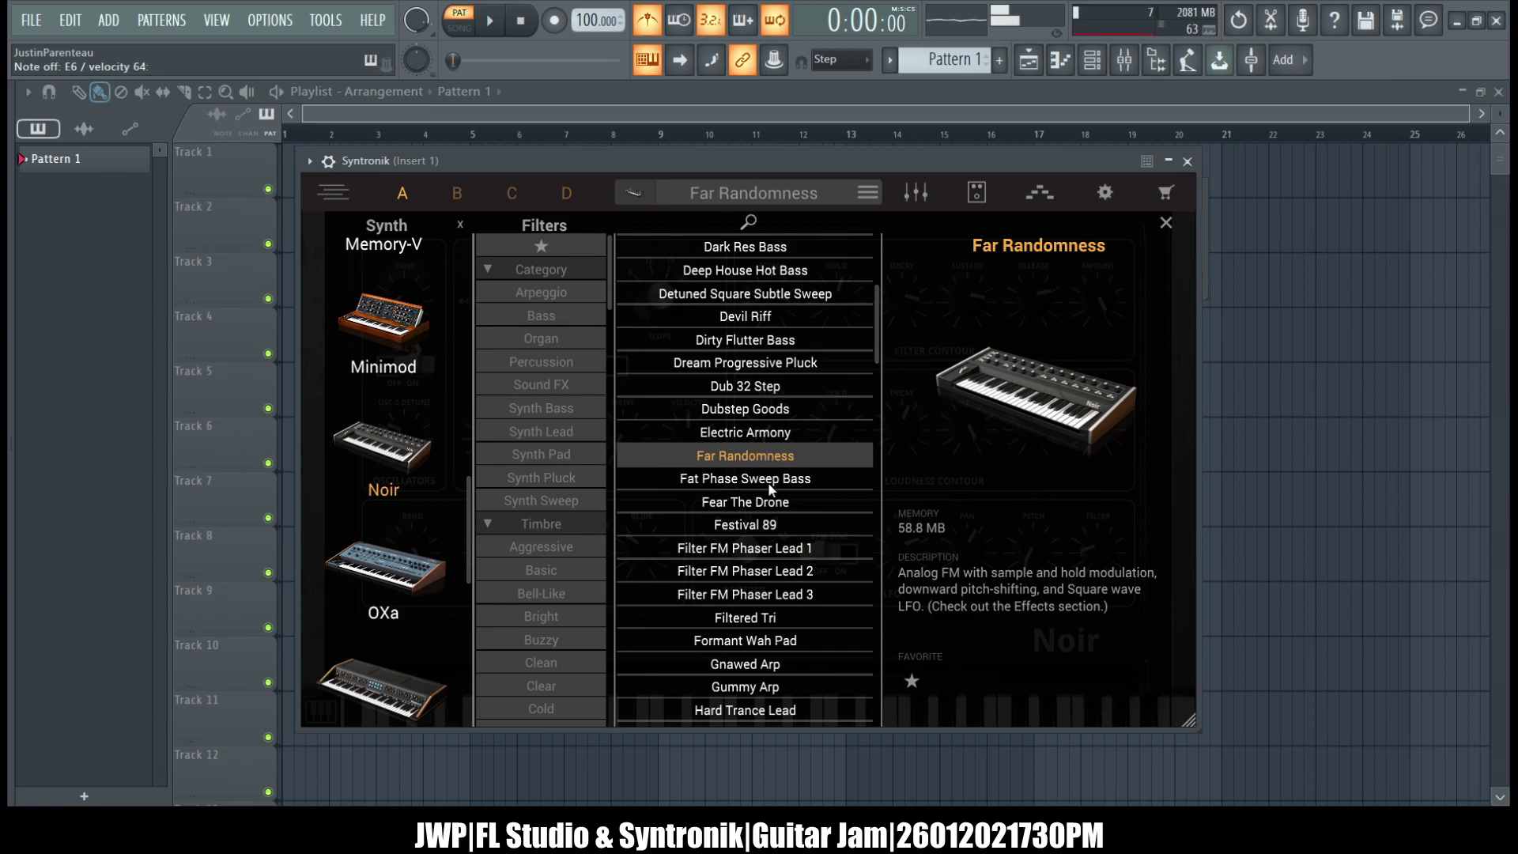
click(762, 510)
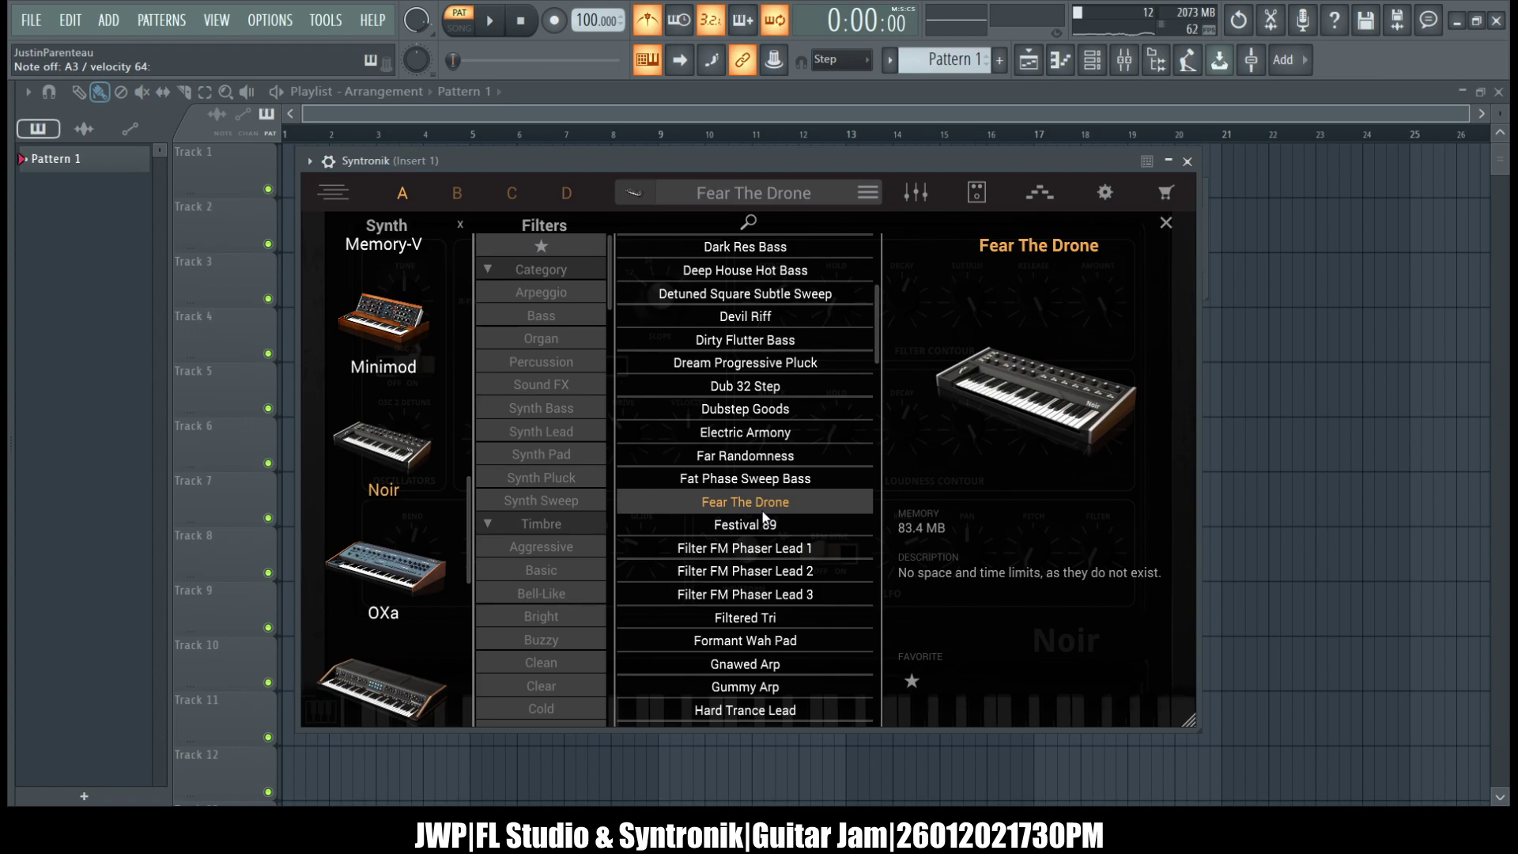
- Audition the Noir presets Festival 89, Filter FM Phaser Lead 1 and Filtered Tri by loading each in turn
scroll(764, 515, down, 3)
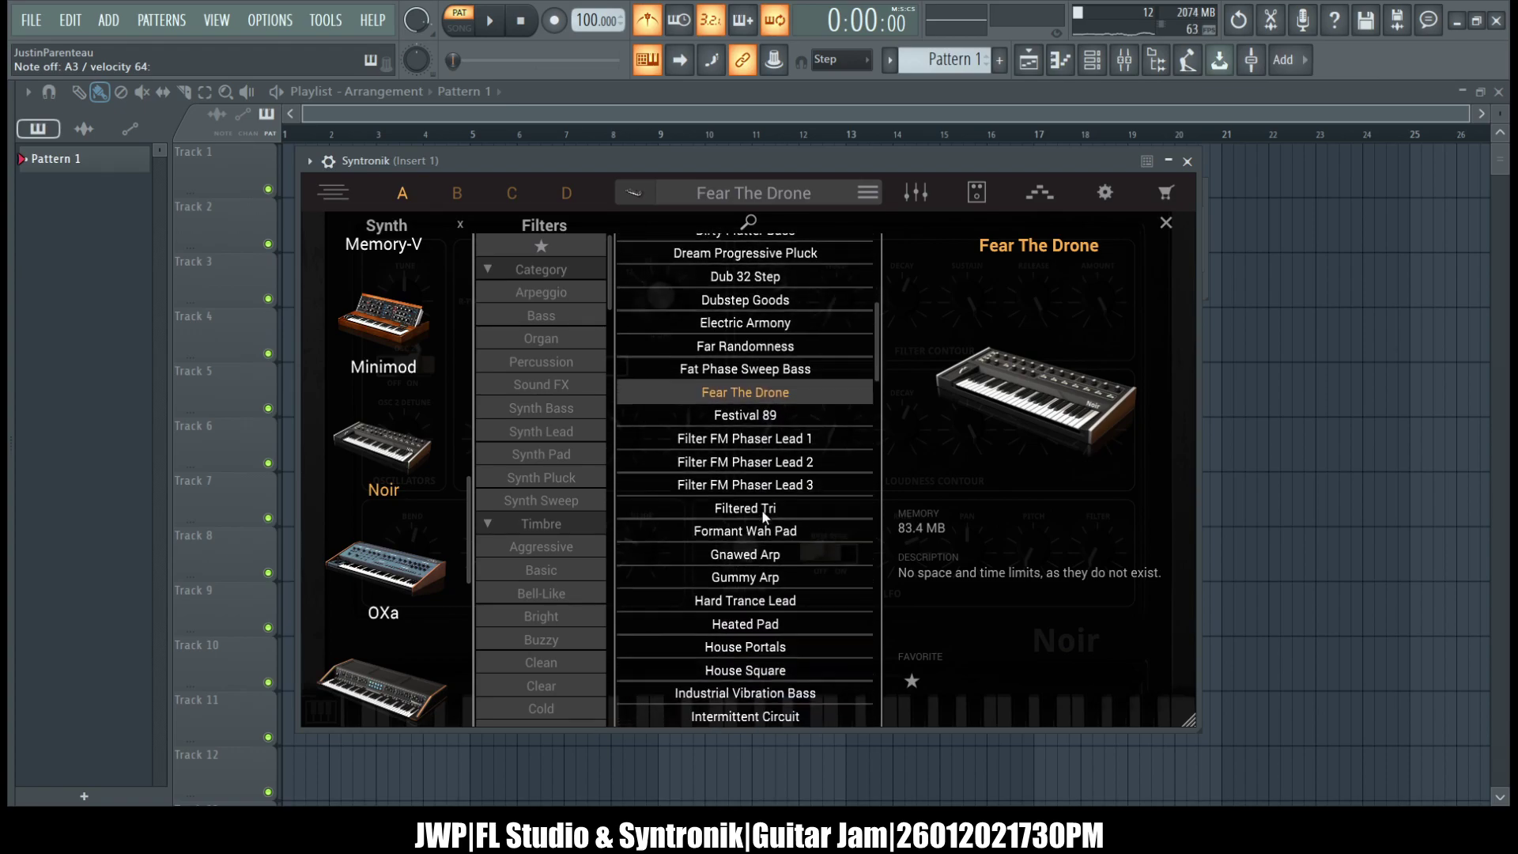
click(751, 413)
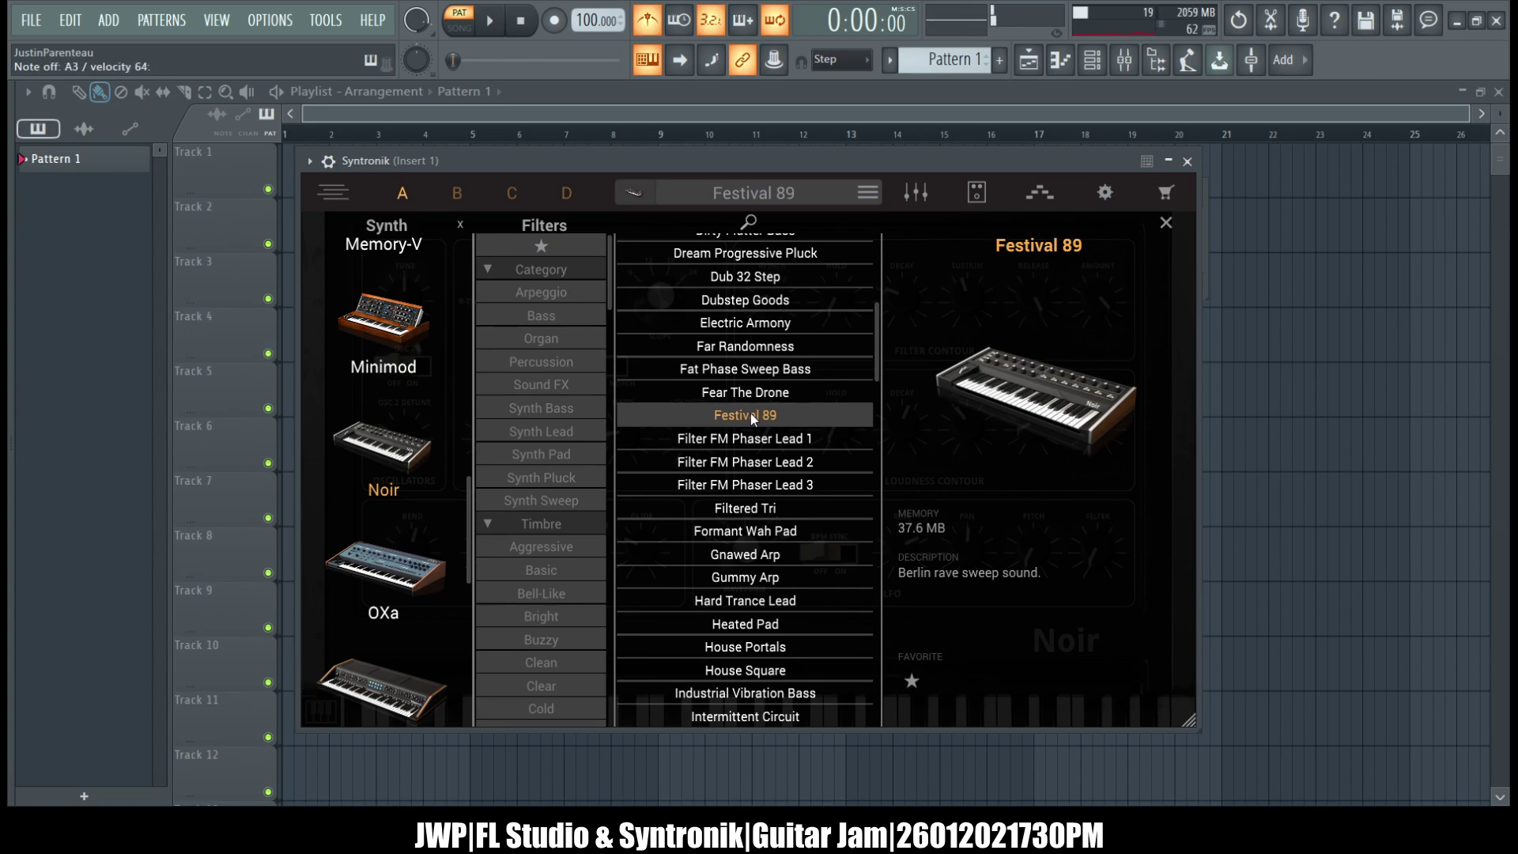
click(751, 438)
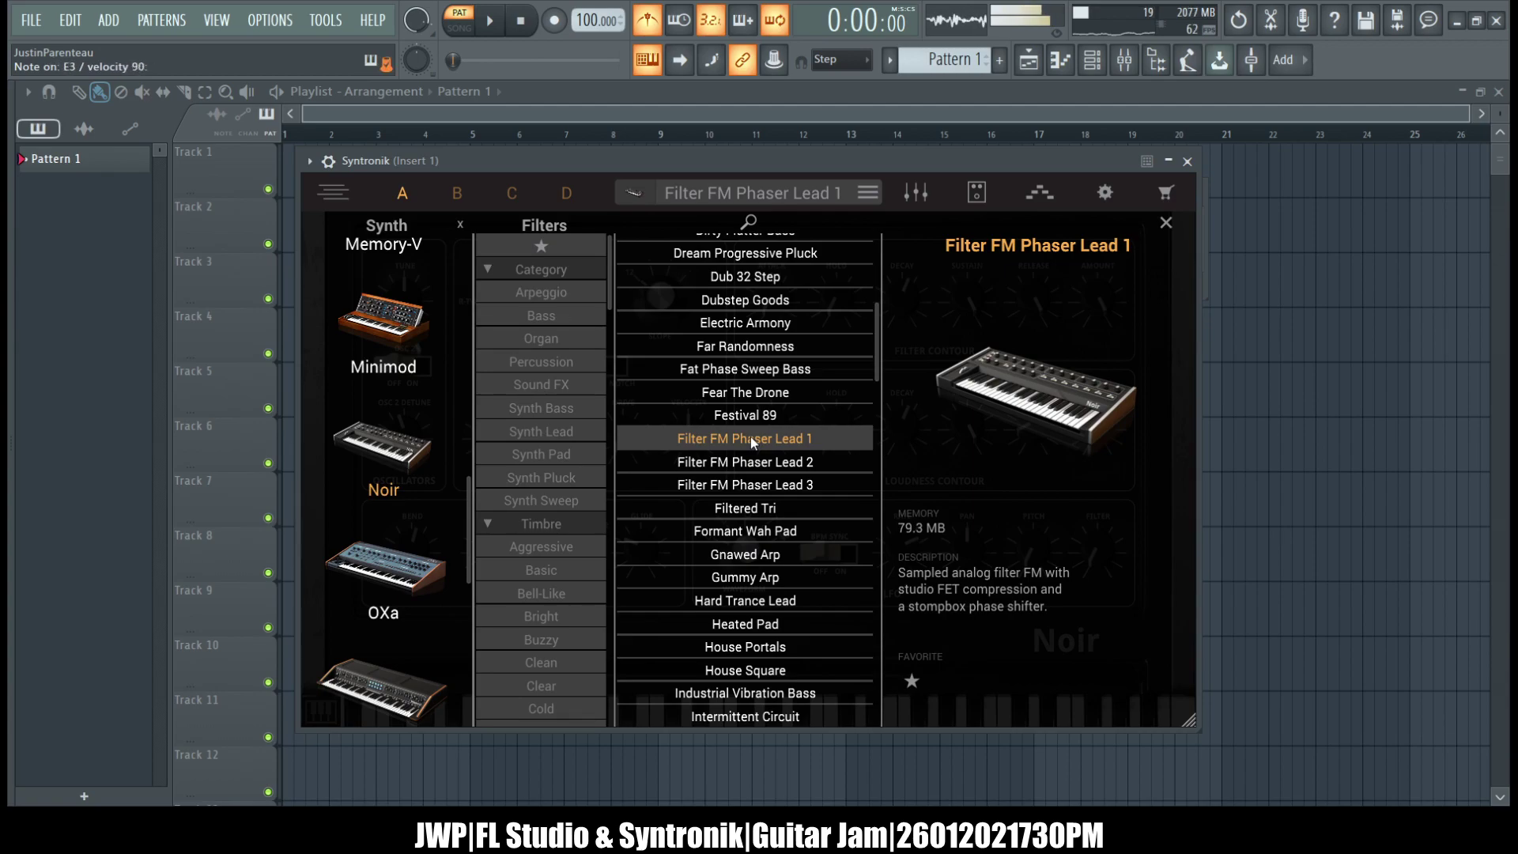
click(747, 508)
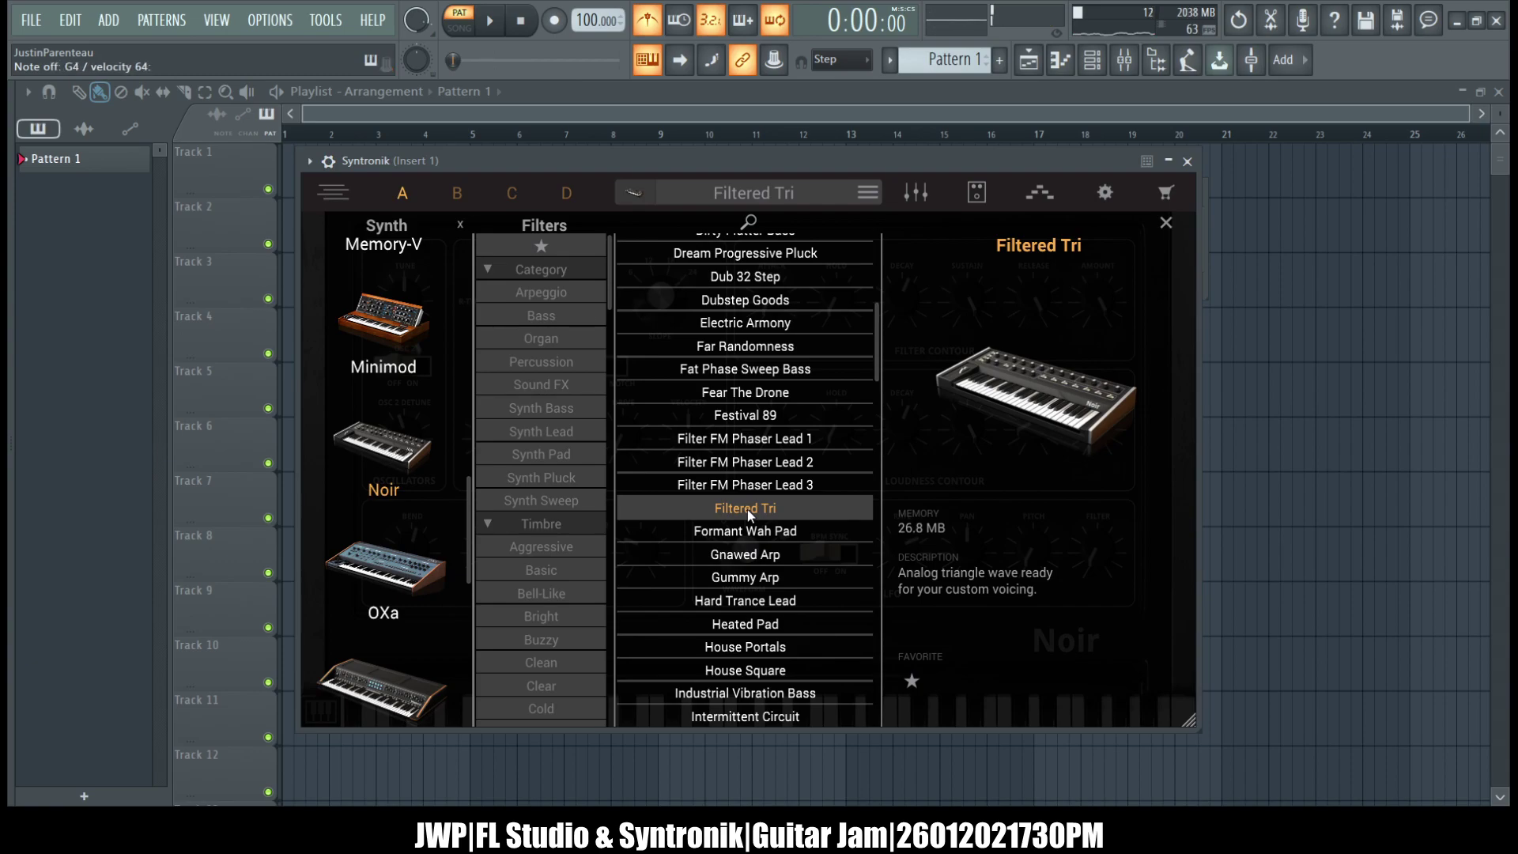
- Audition the Noir presets Formant Wah Pad, Gnawed Arp and Gummy Arp by loading each in turn
click(743, 529)
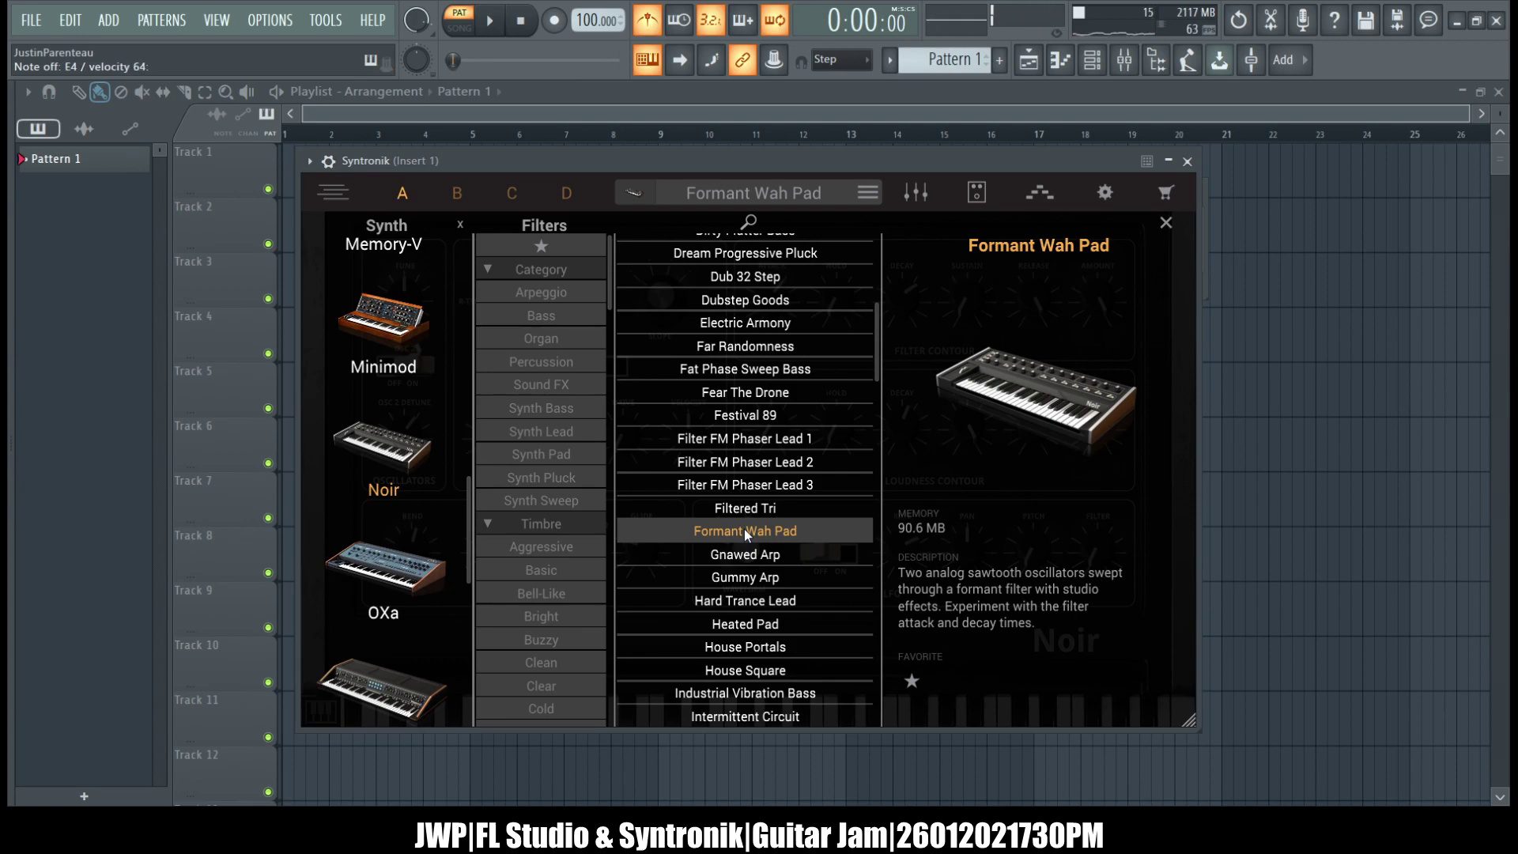
click(741, 557)
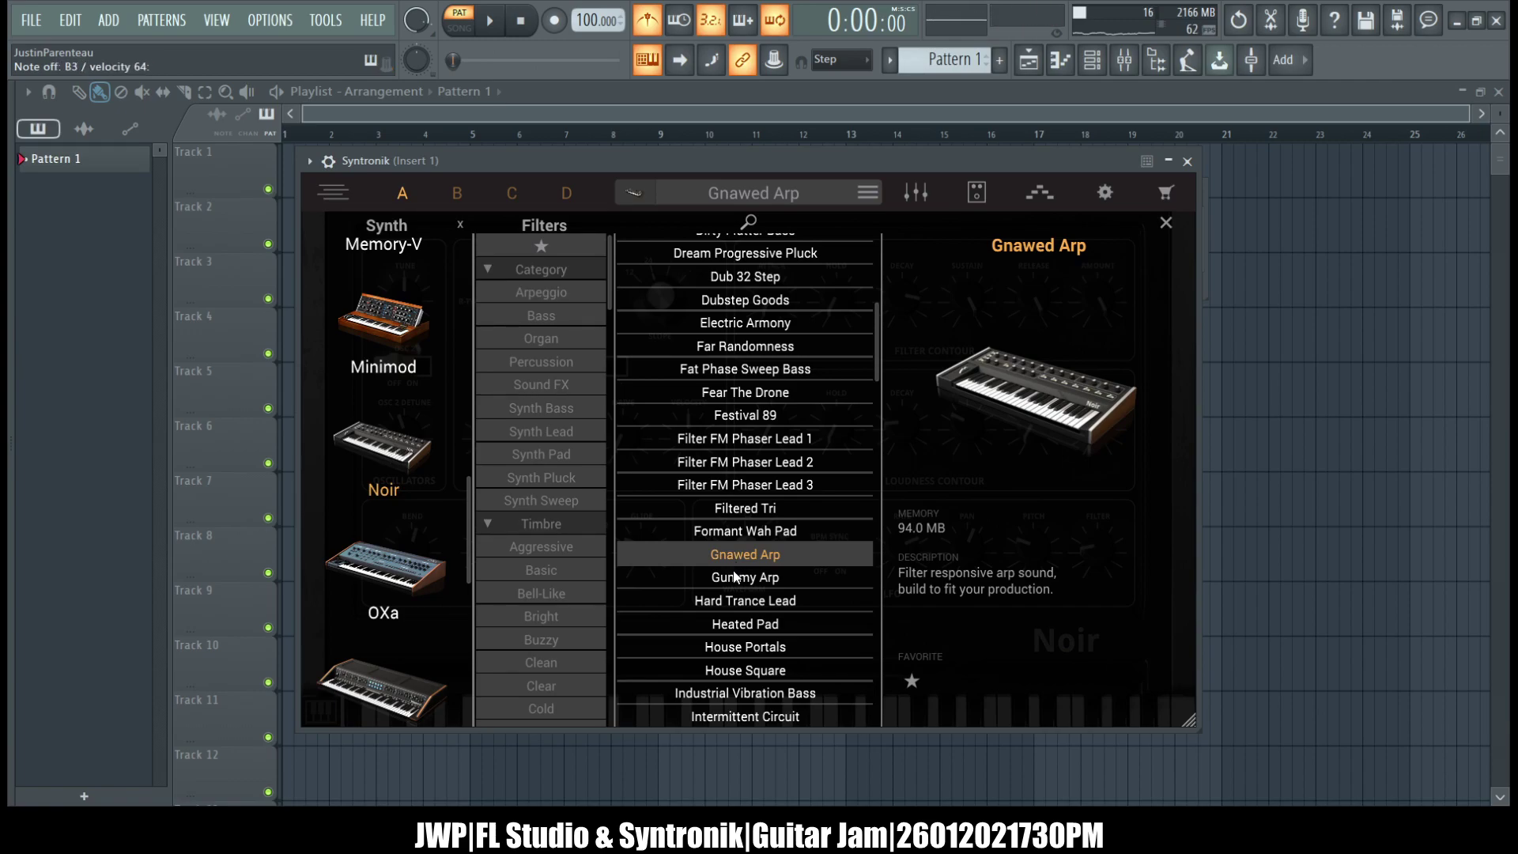
click(734, 576)
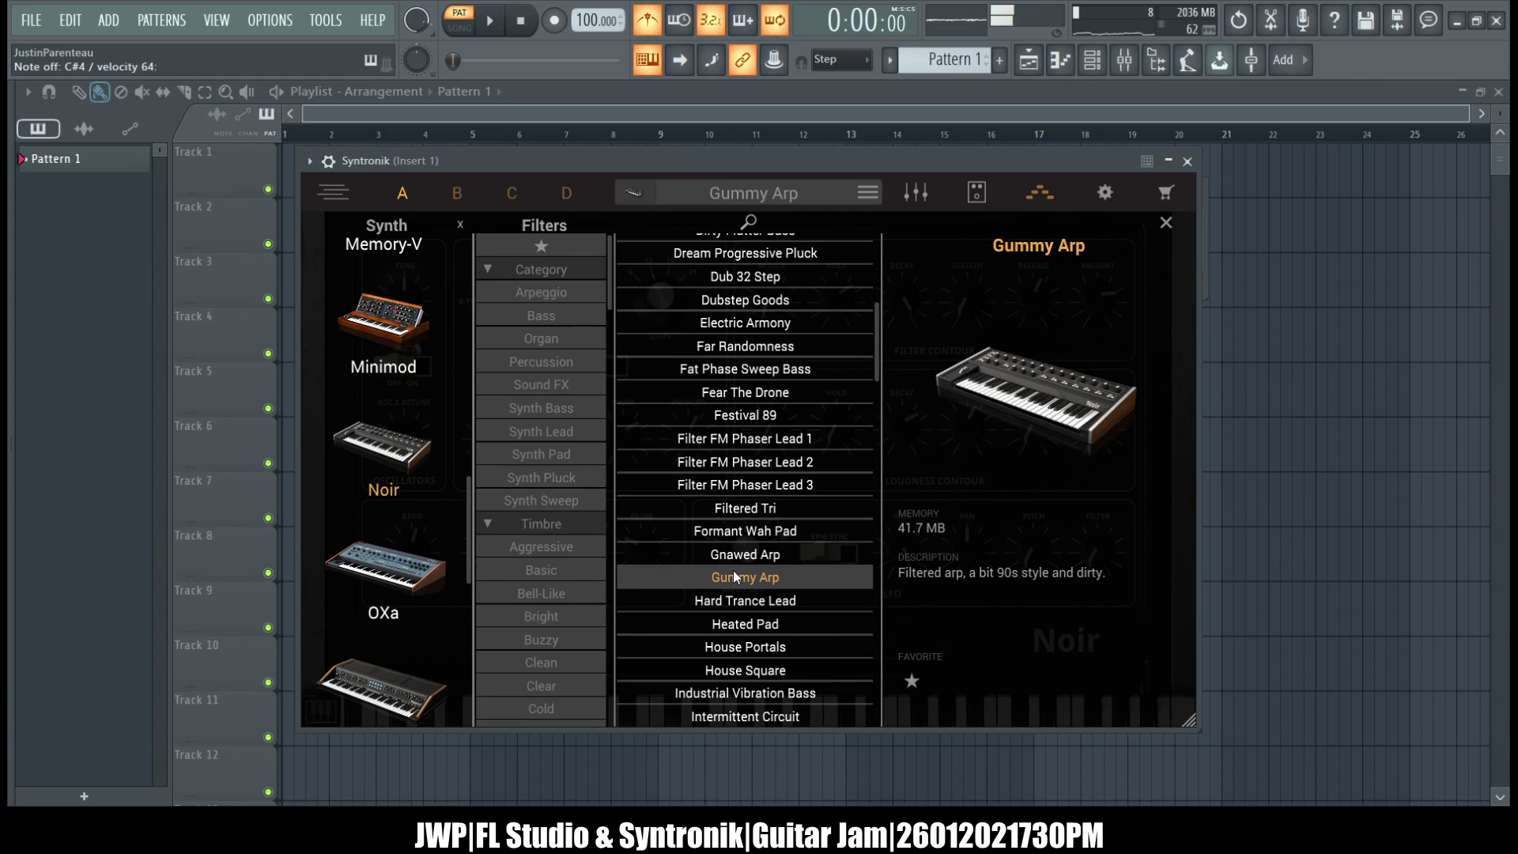
- Load the Hard Trance Lead preset to audition it, followed by the Heated Pad preset
click(733, 602)
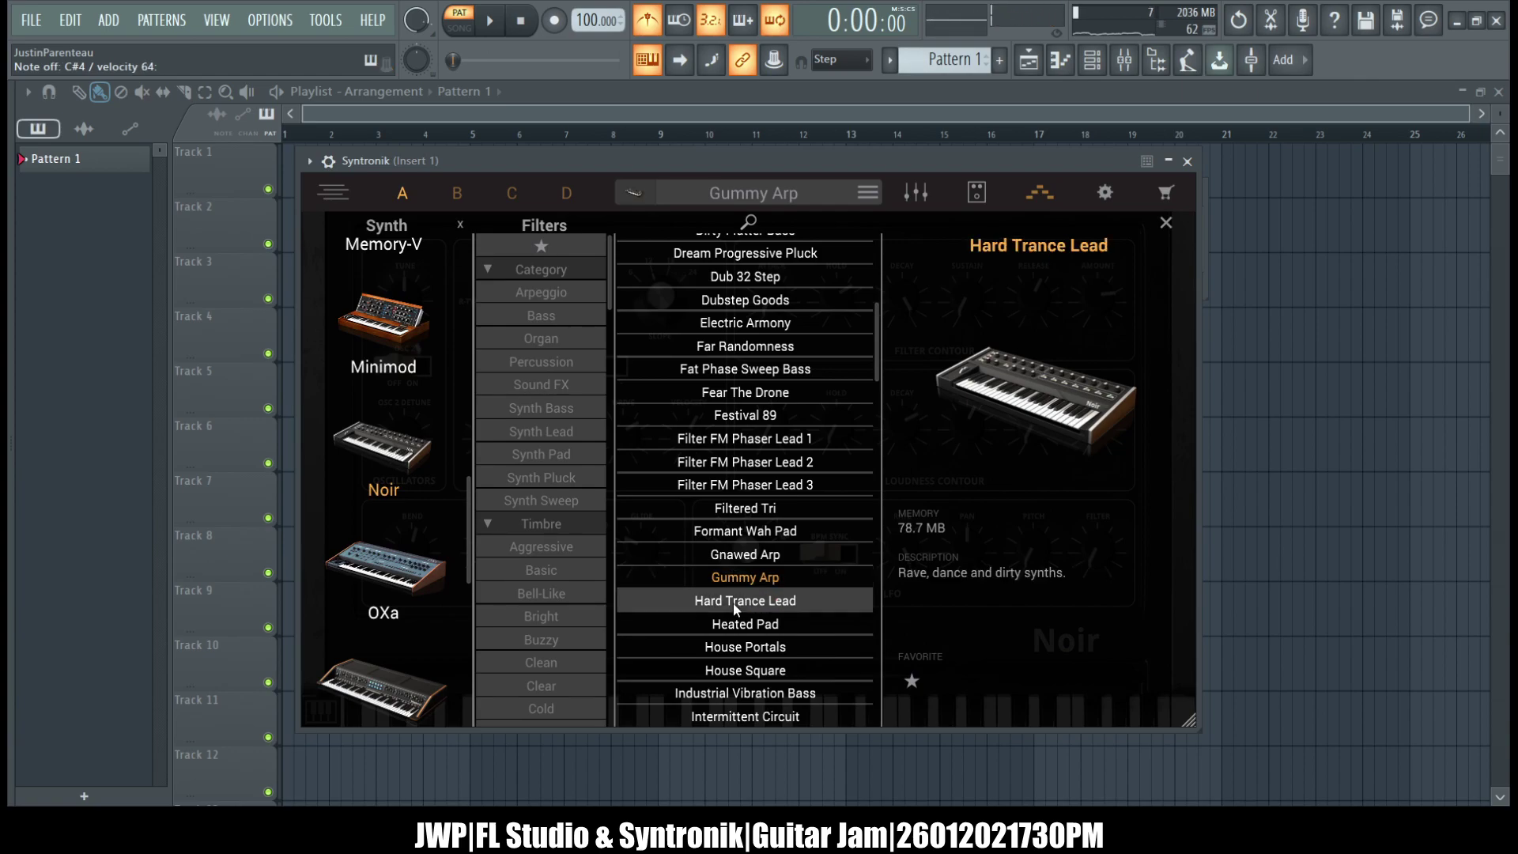
click(733, 603)
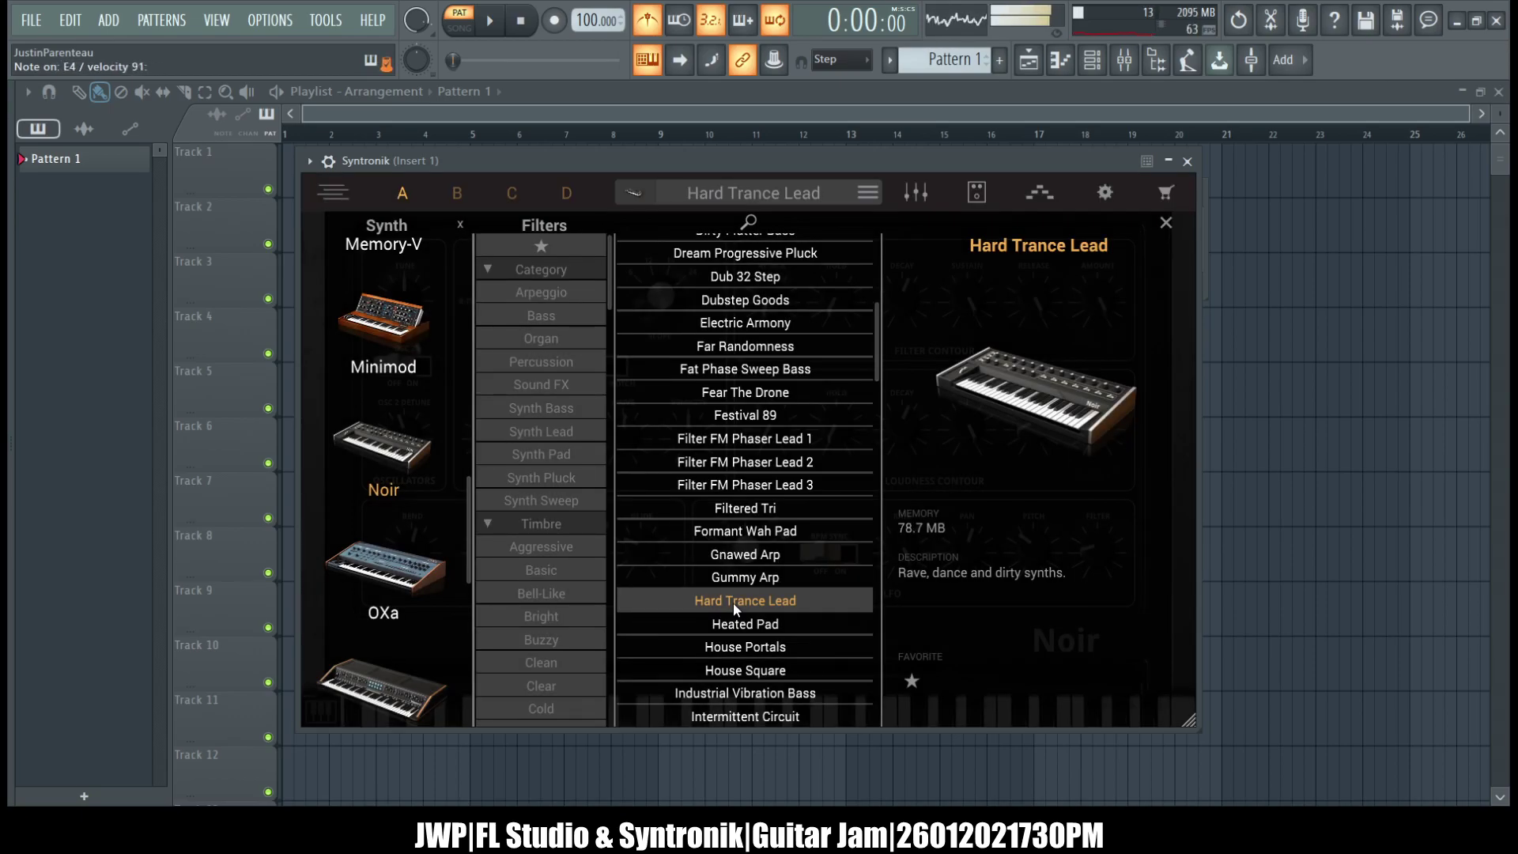
scroll(733, 602, down, 4)
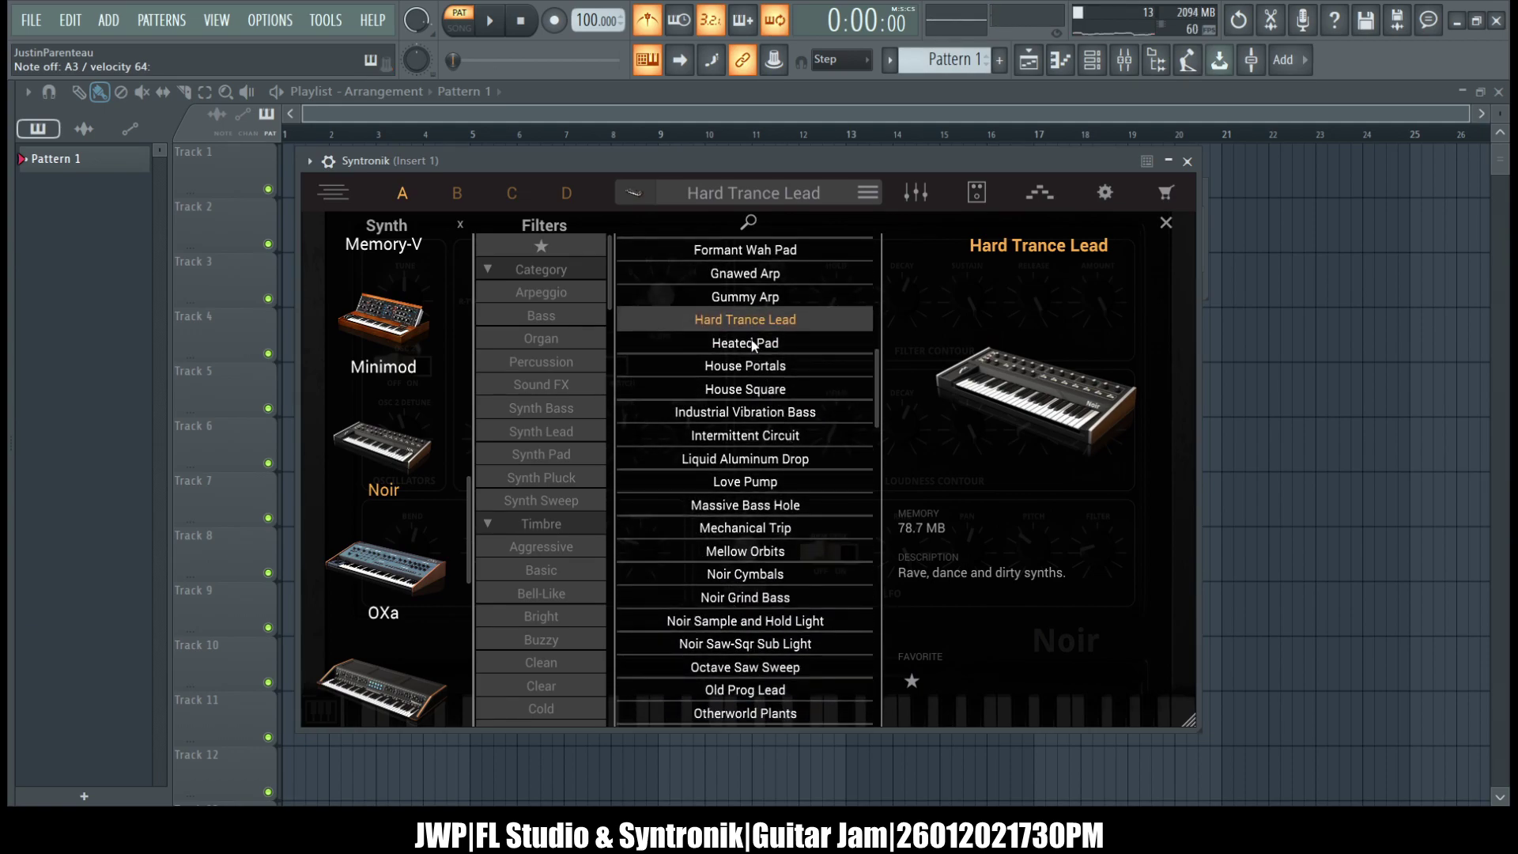
click(751, 342)
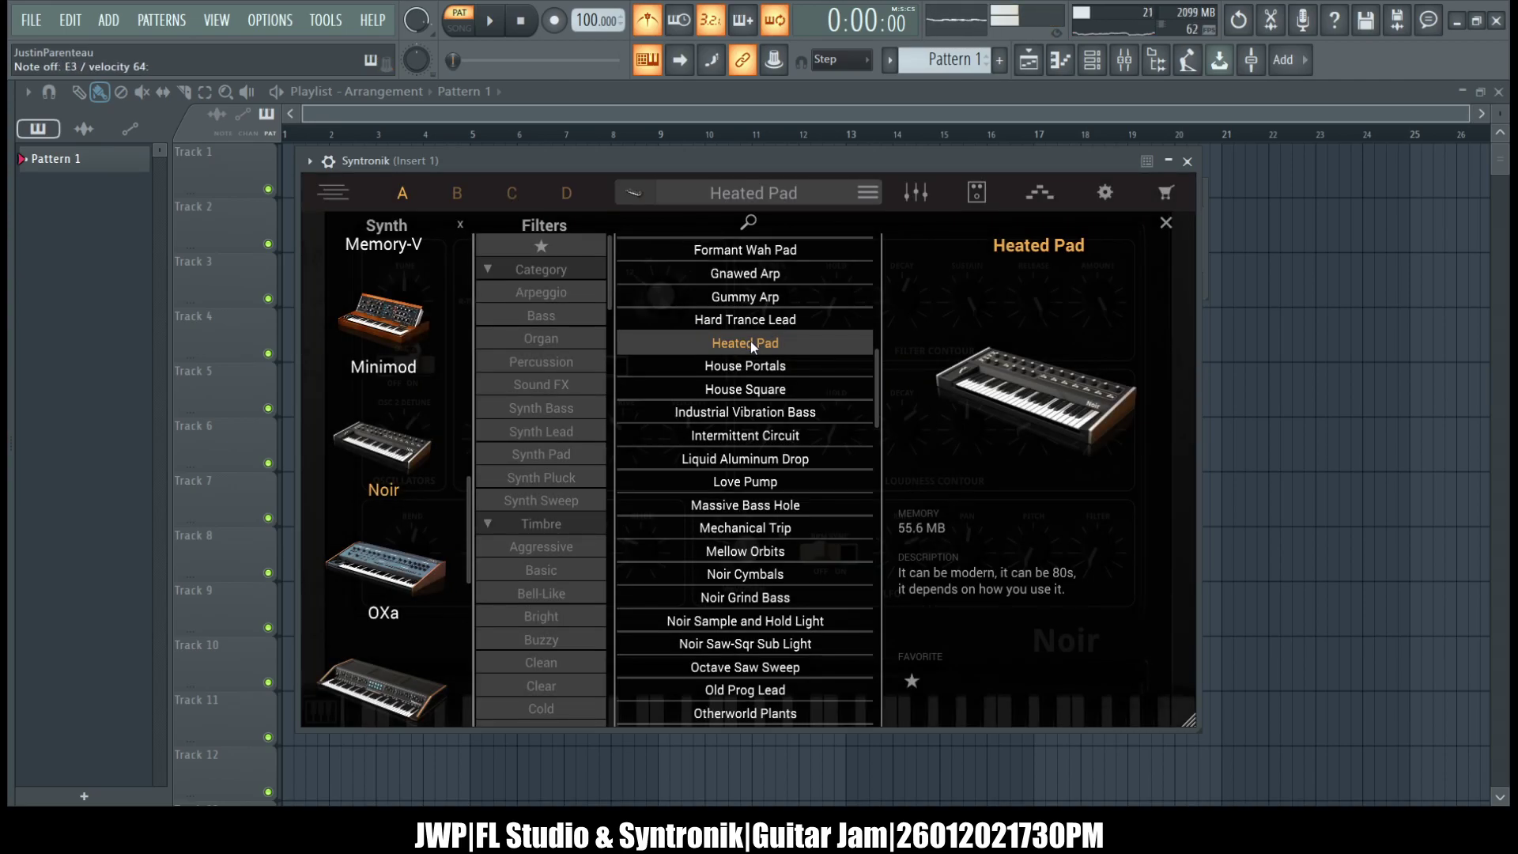
- Audition the Noir presets House Portals, House Square and Intermittent Circuit by loading each in turn
click(738, 365)
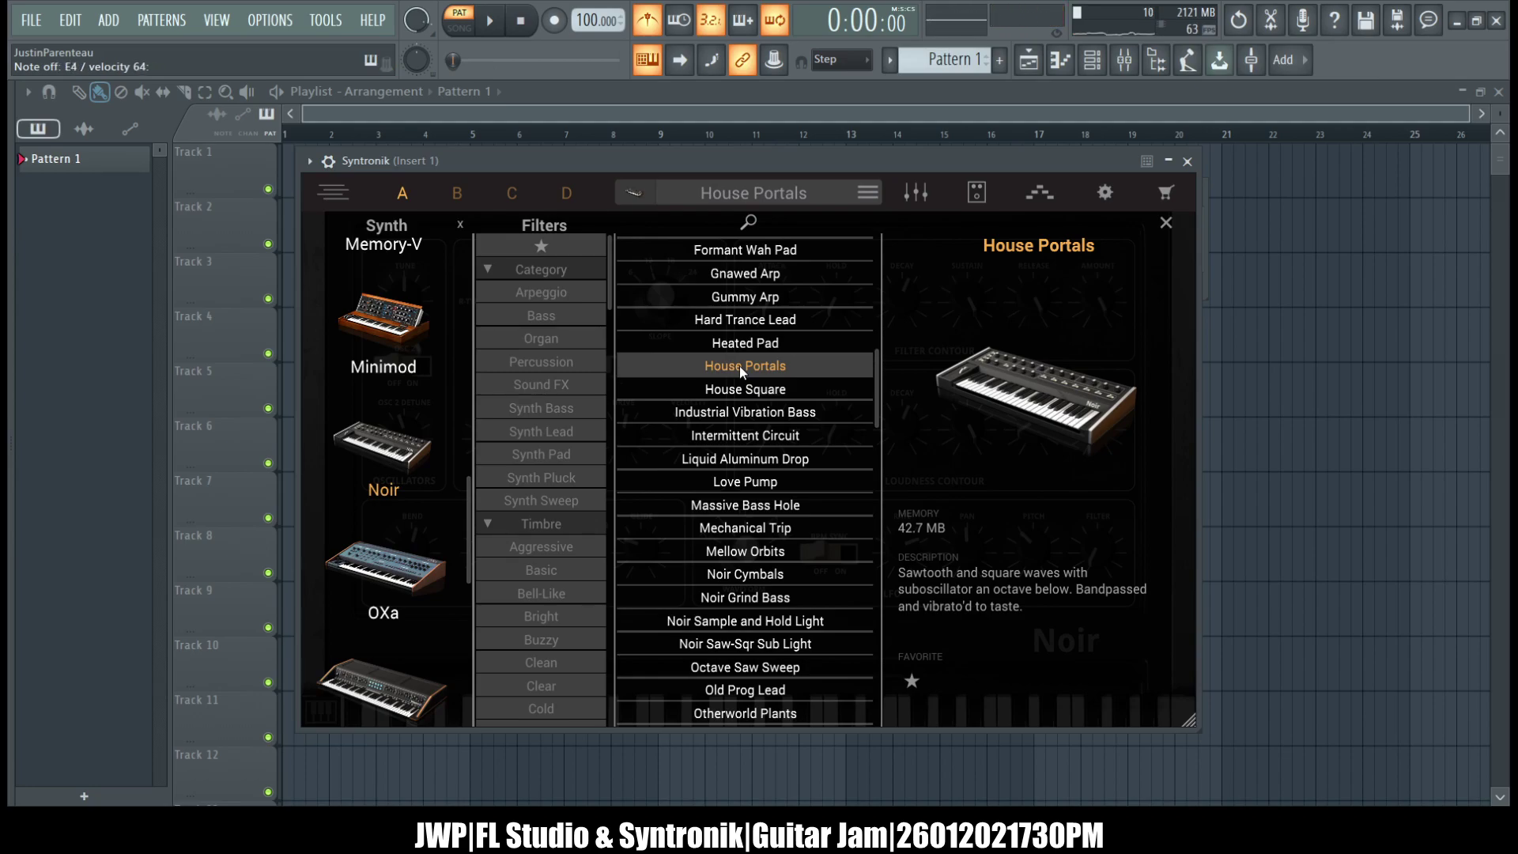
click(746, 391)
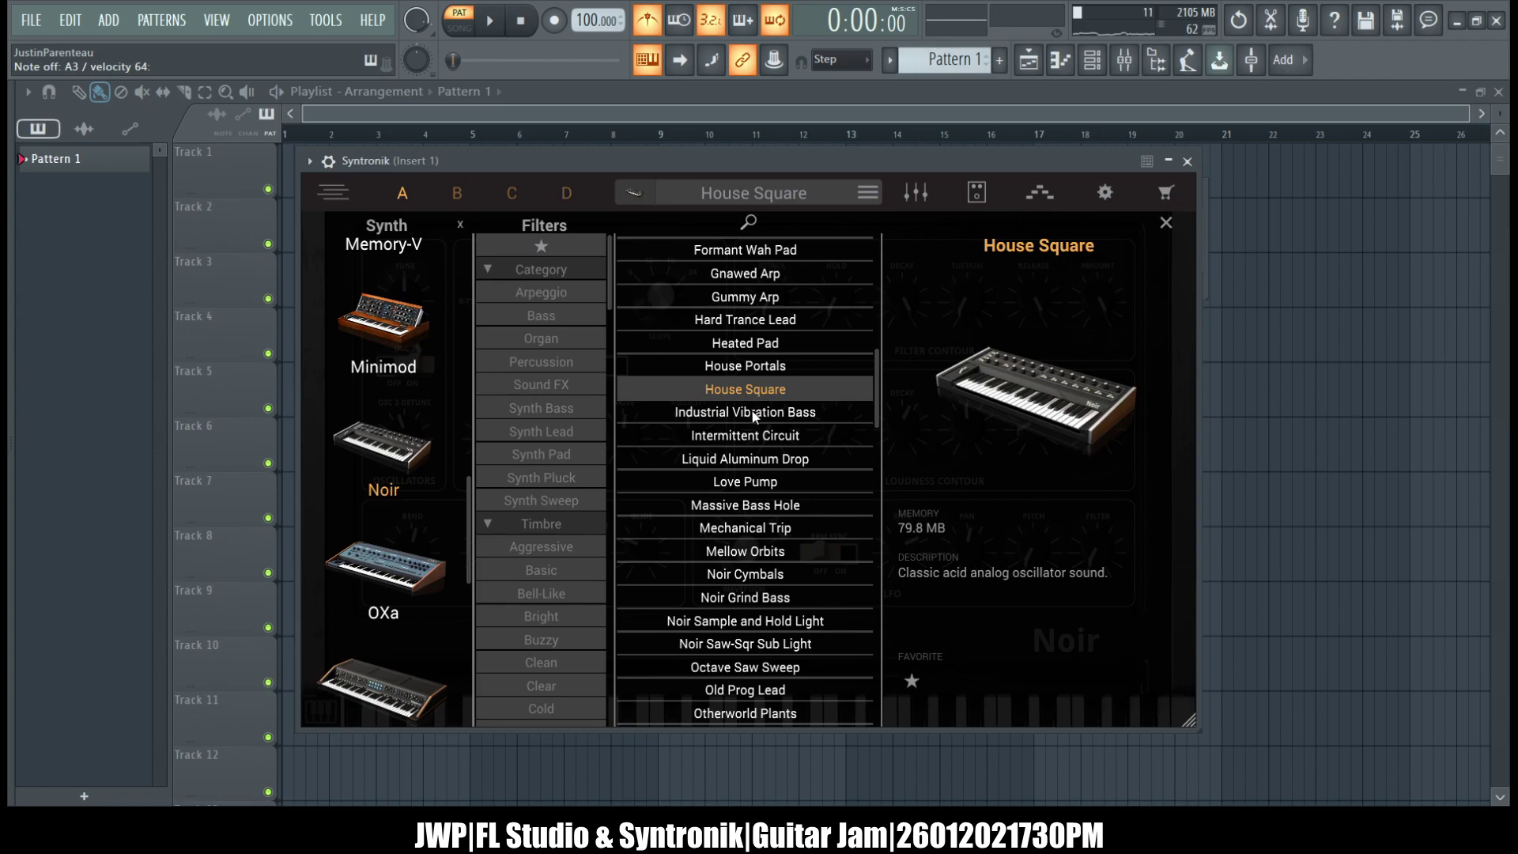
click(747, 437)
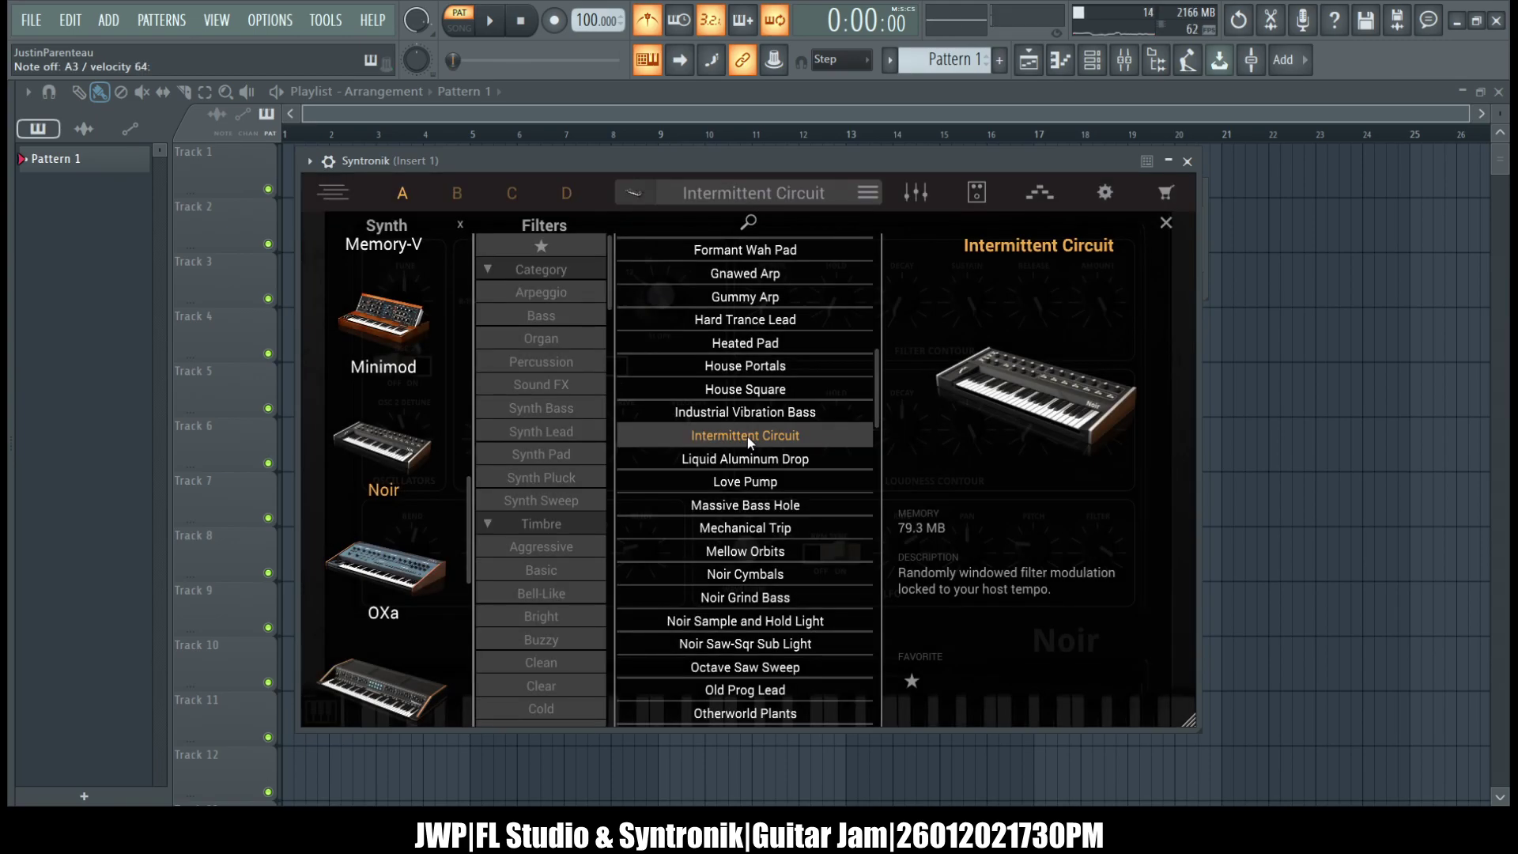
- Audition the Noir presets Liquid Aluminum Drop, Love Pump and Mechanical Trip by loading each in turn
click(745, 462)
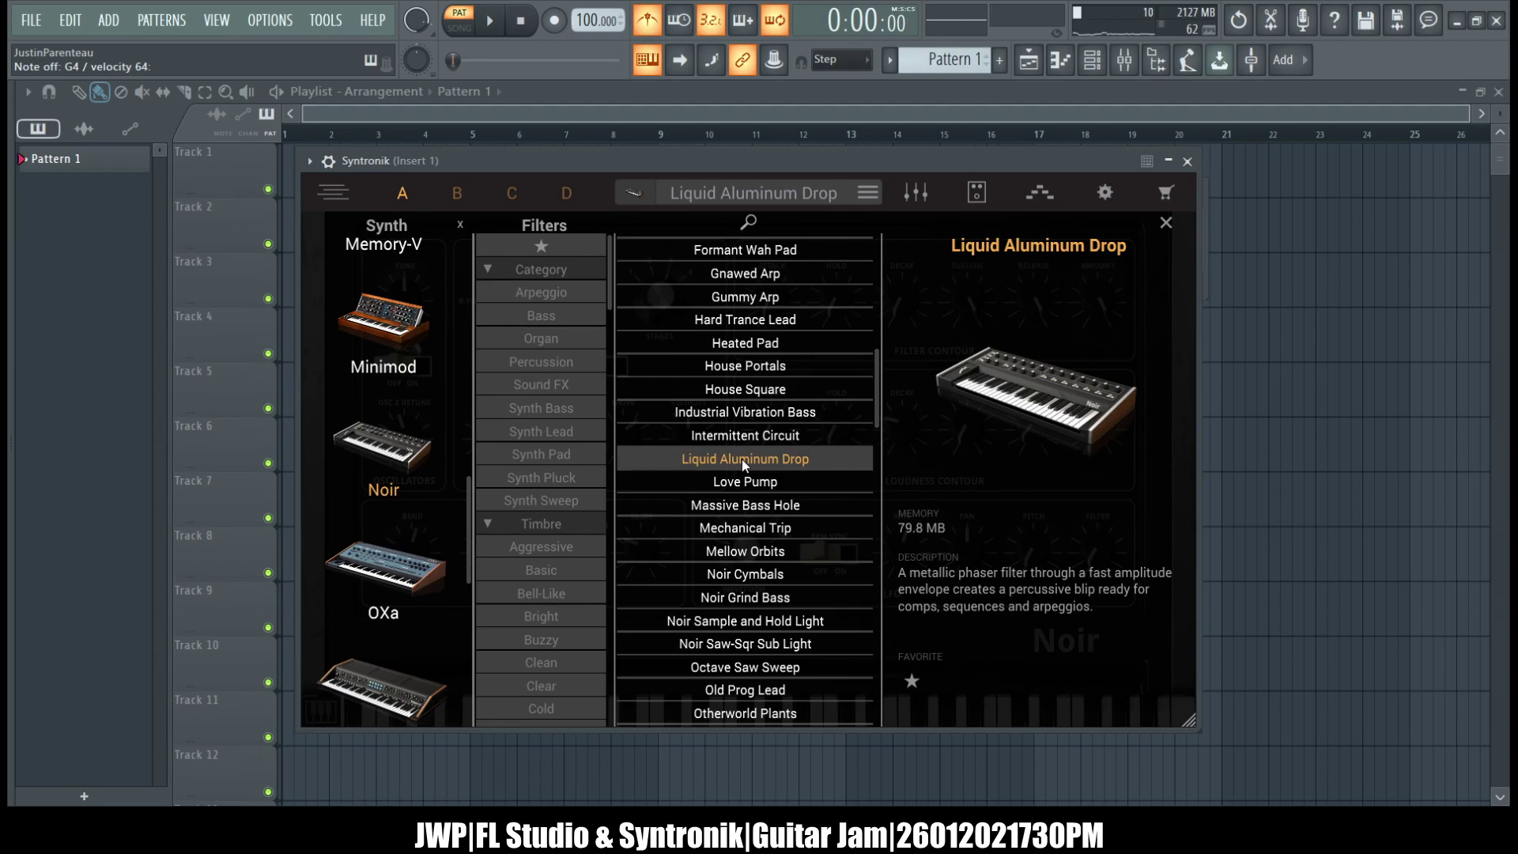
click(744, 481)
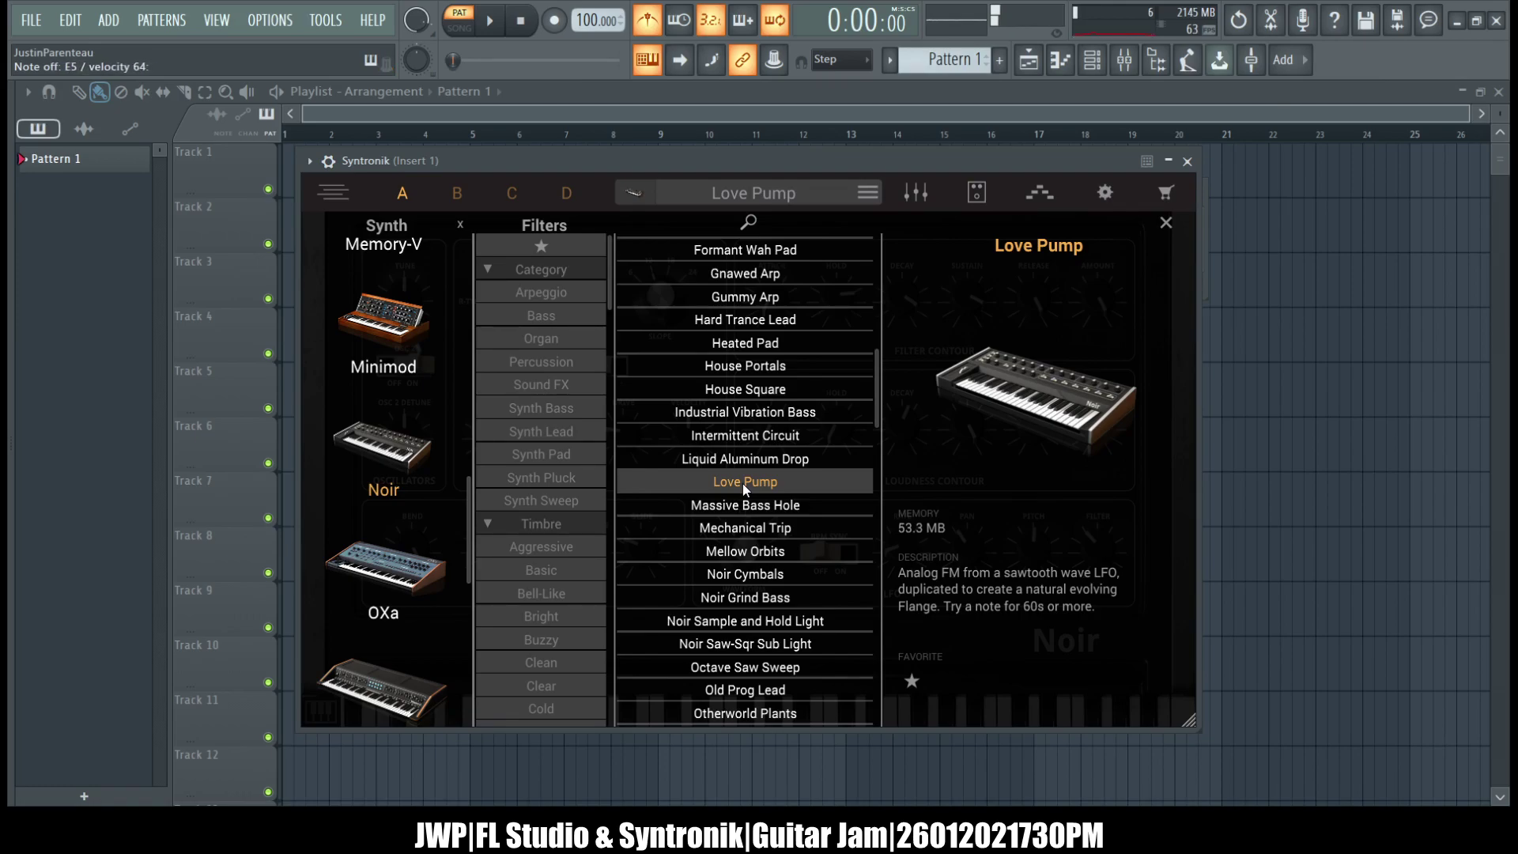
click(757, 529)
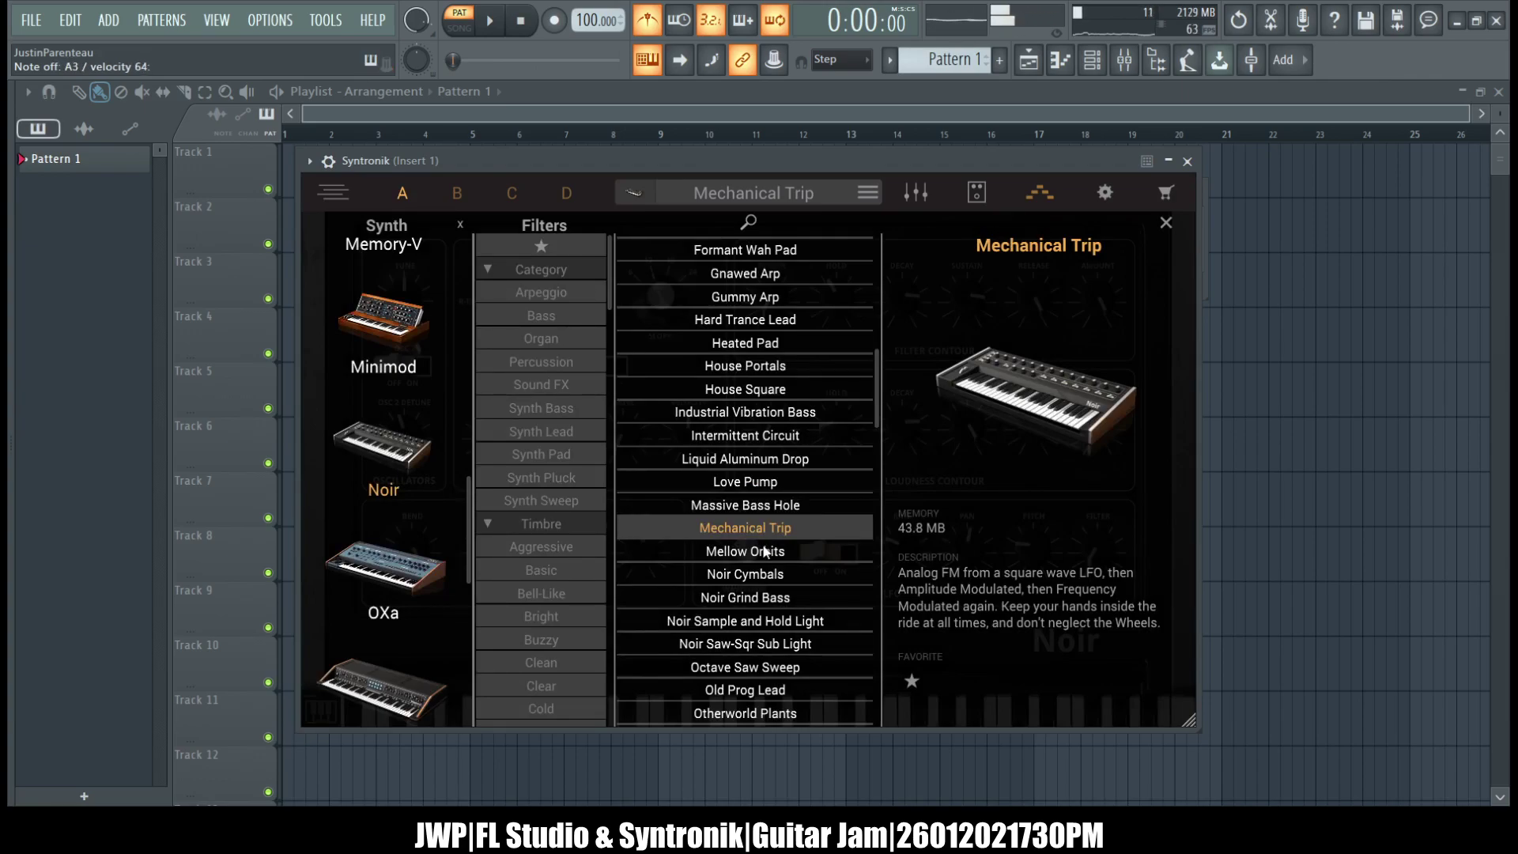
- Audition the Noir presets Mellow Orbits, Noir Sample and Hold Light and Noir Saw-Sqr Sub Light by loading each in turn
click(760, 552)
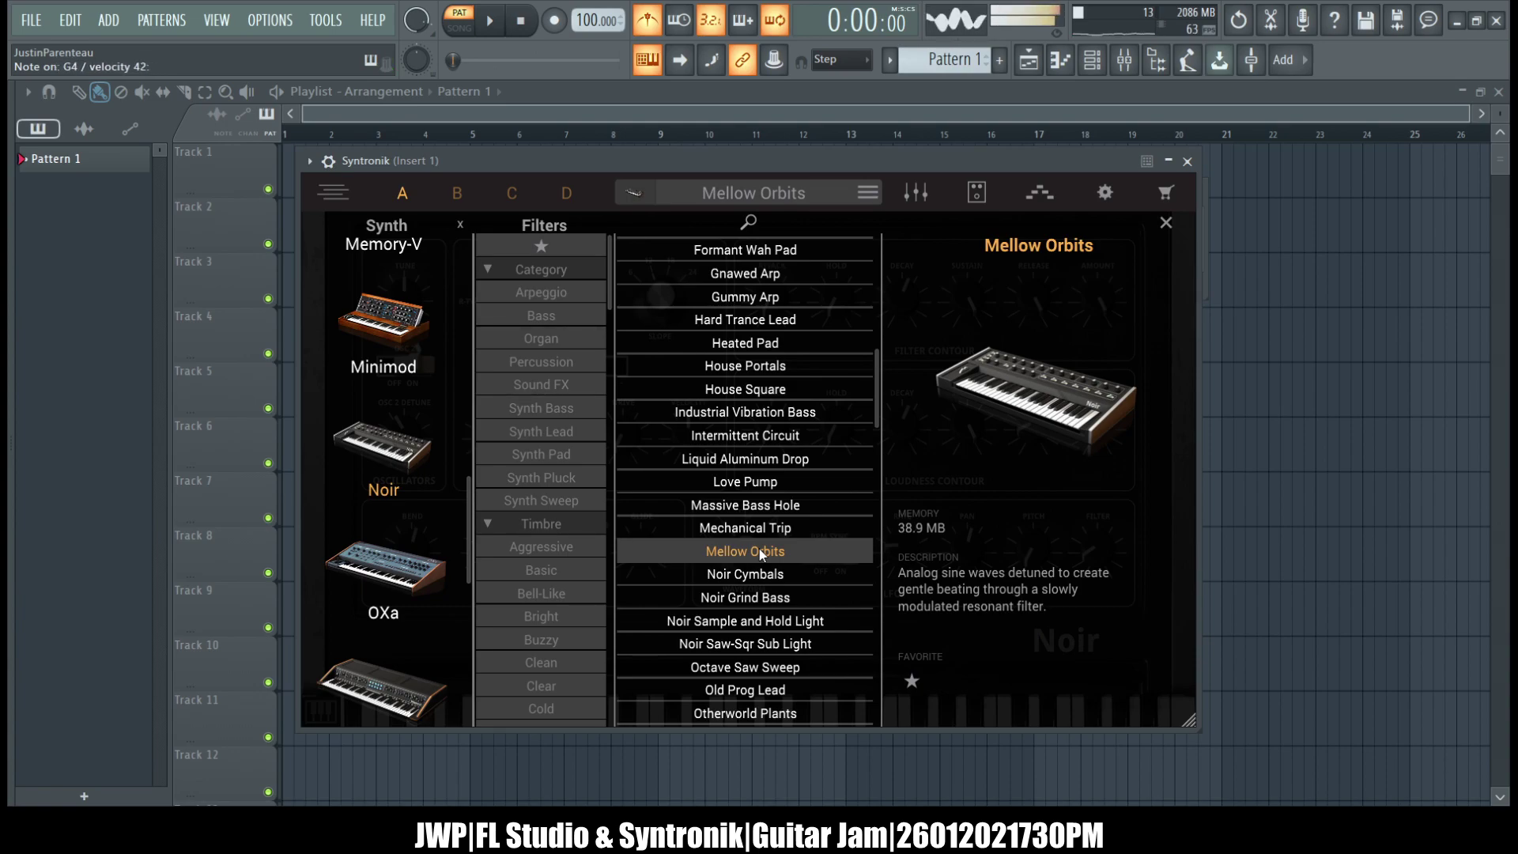
click(759, 620)
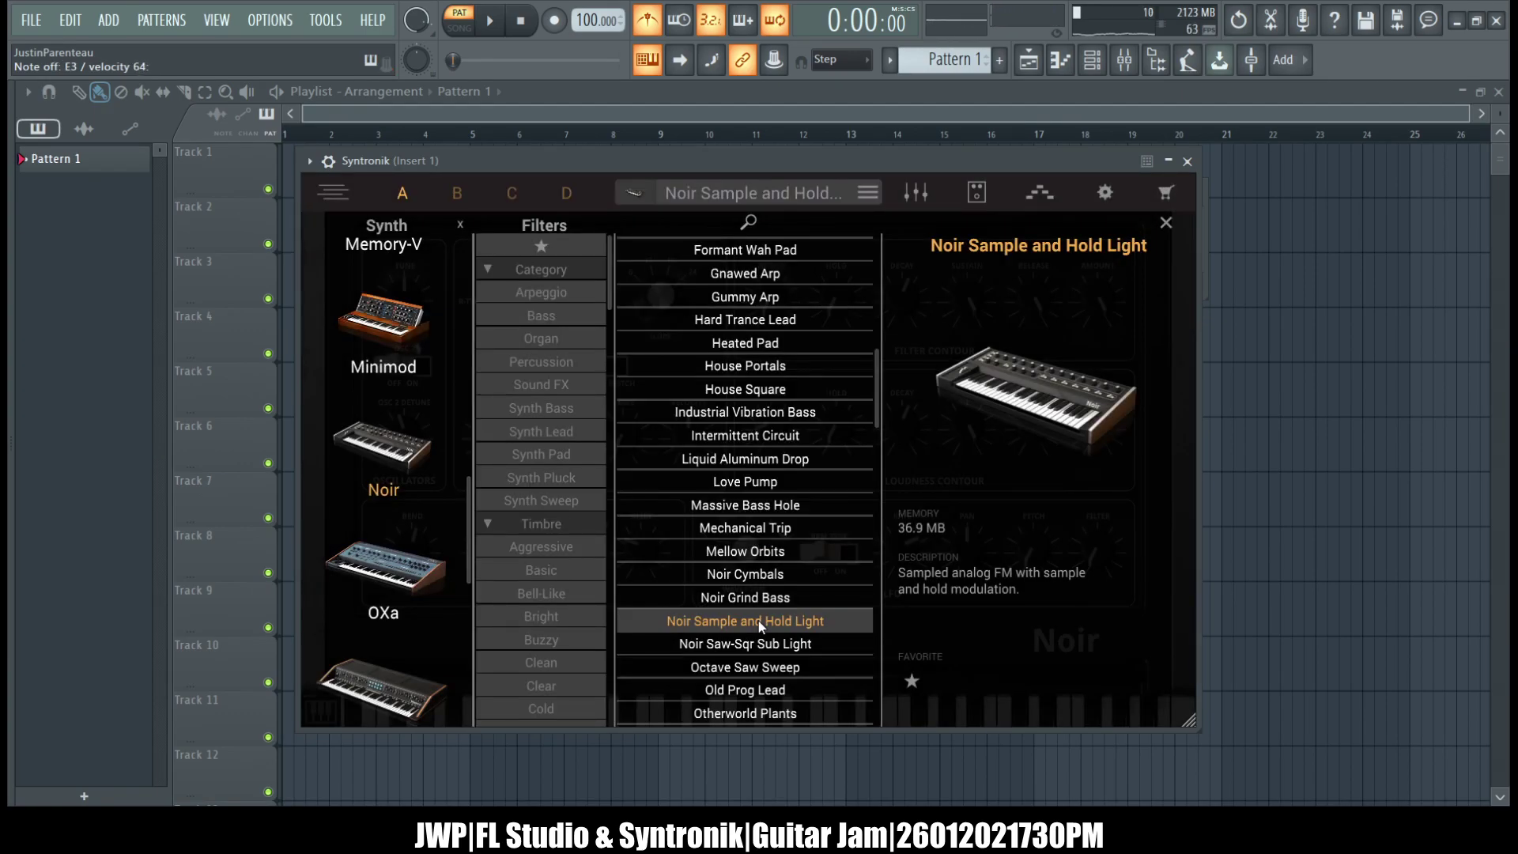
click(746, 644)
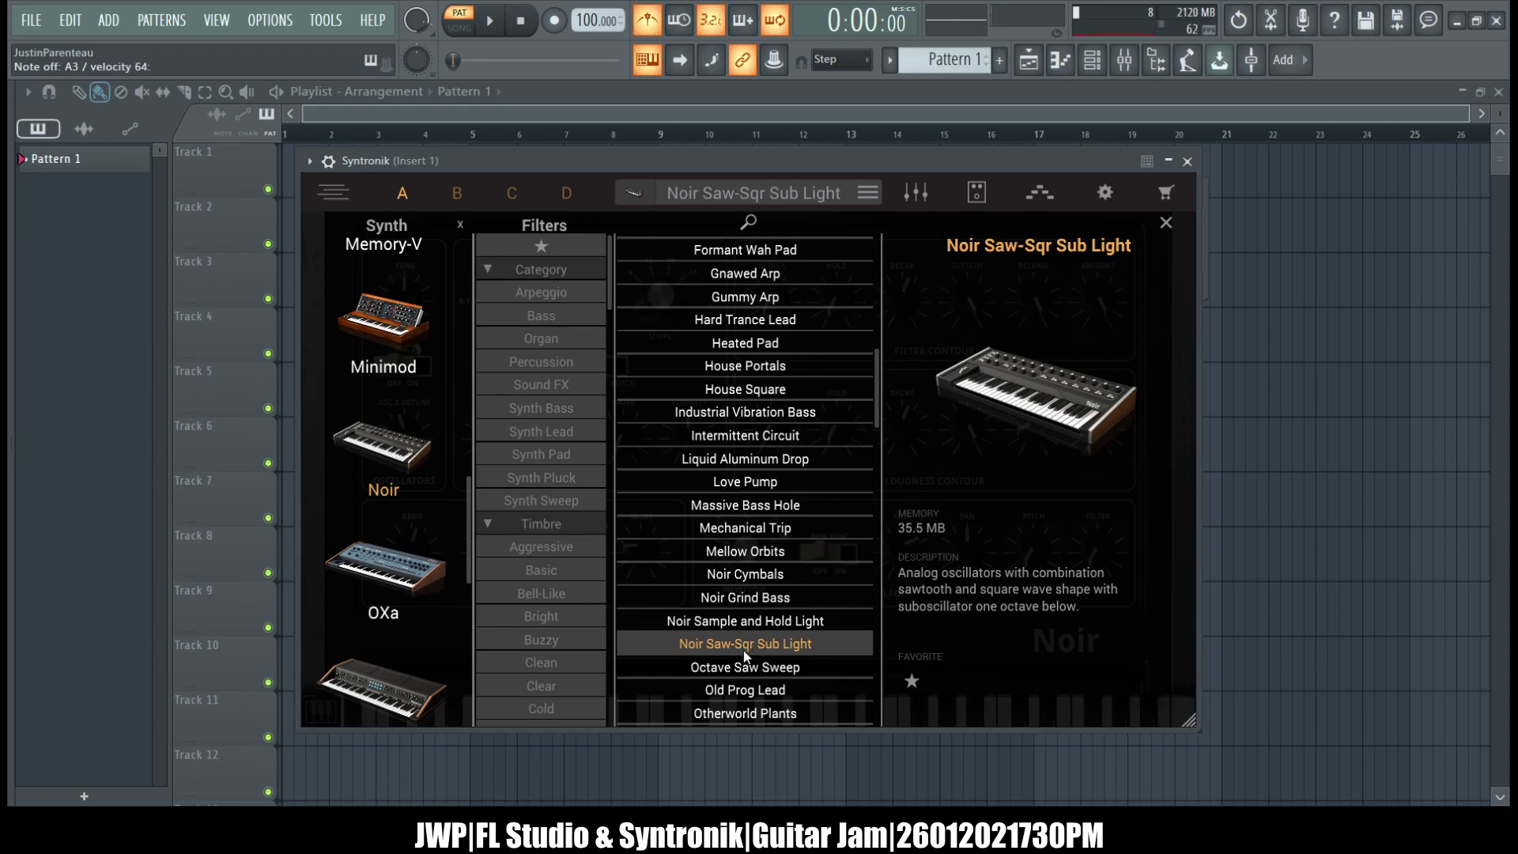
- Audition the Noir presets Old Prog Lead, Otherworld Plants and Perky Pipes by loading each in turn
scroll(746, 684, down, 3)
scroll(746, 684, down, 3)
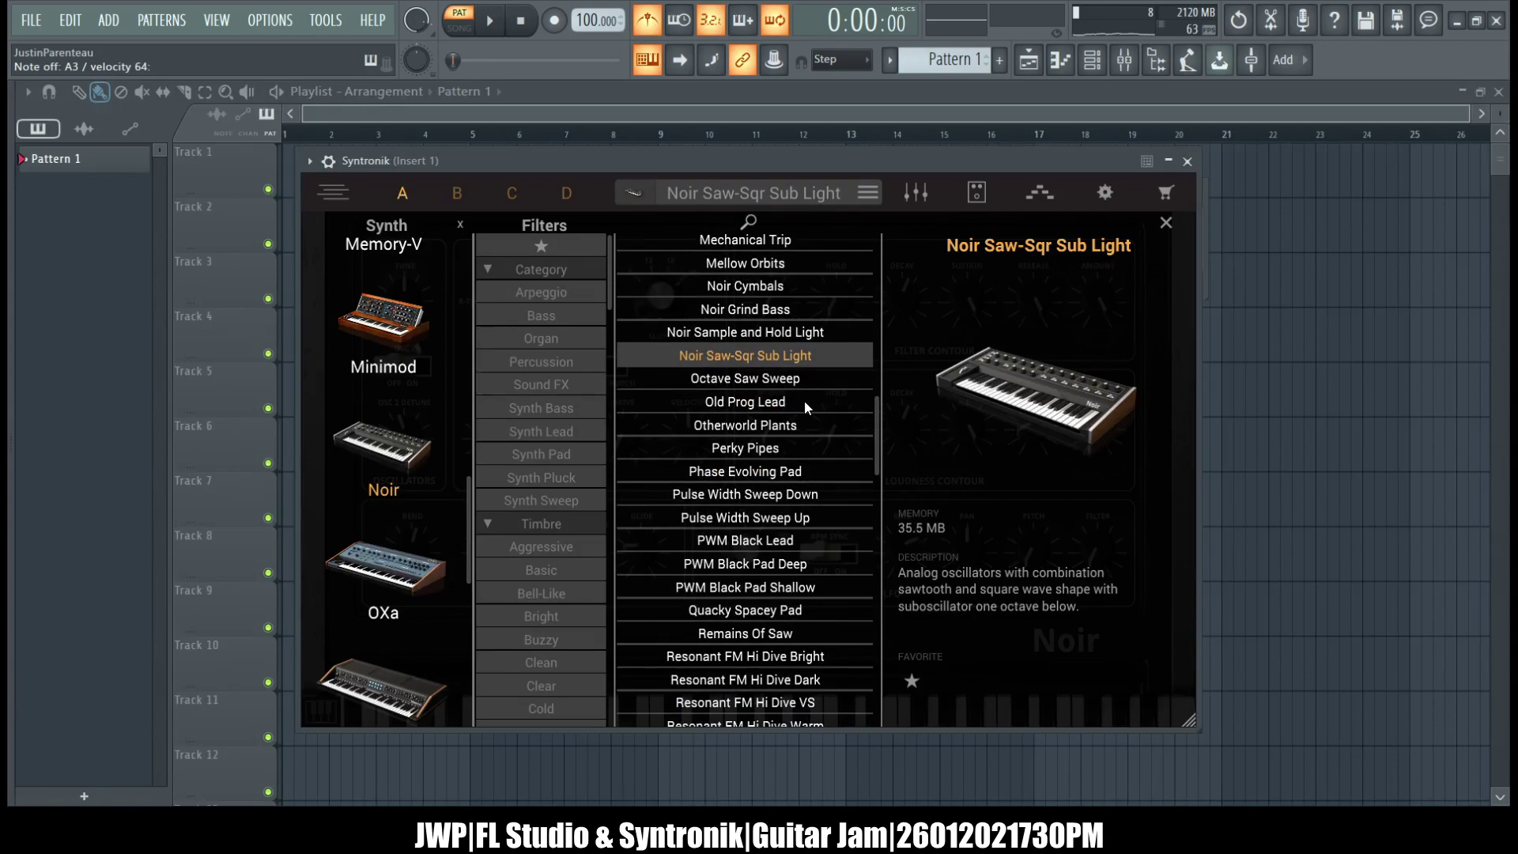
click(765, 405)
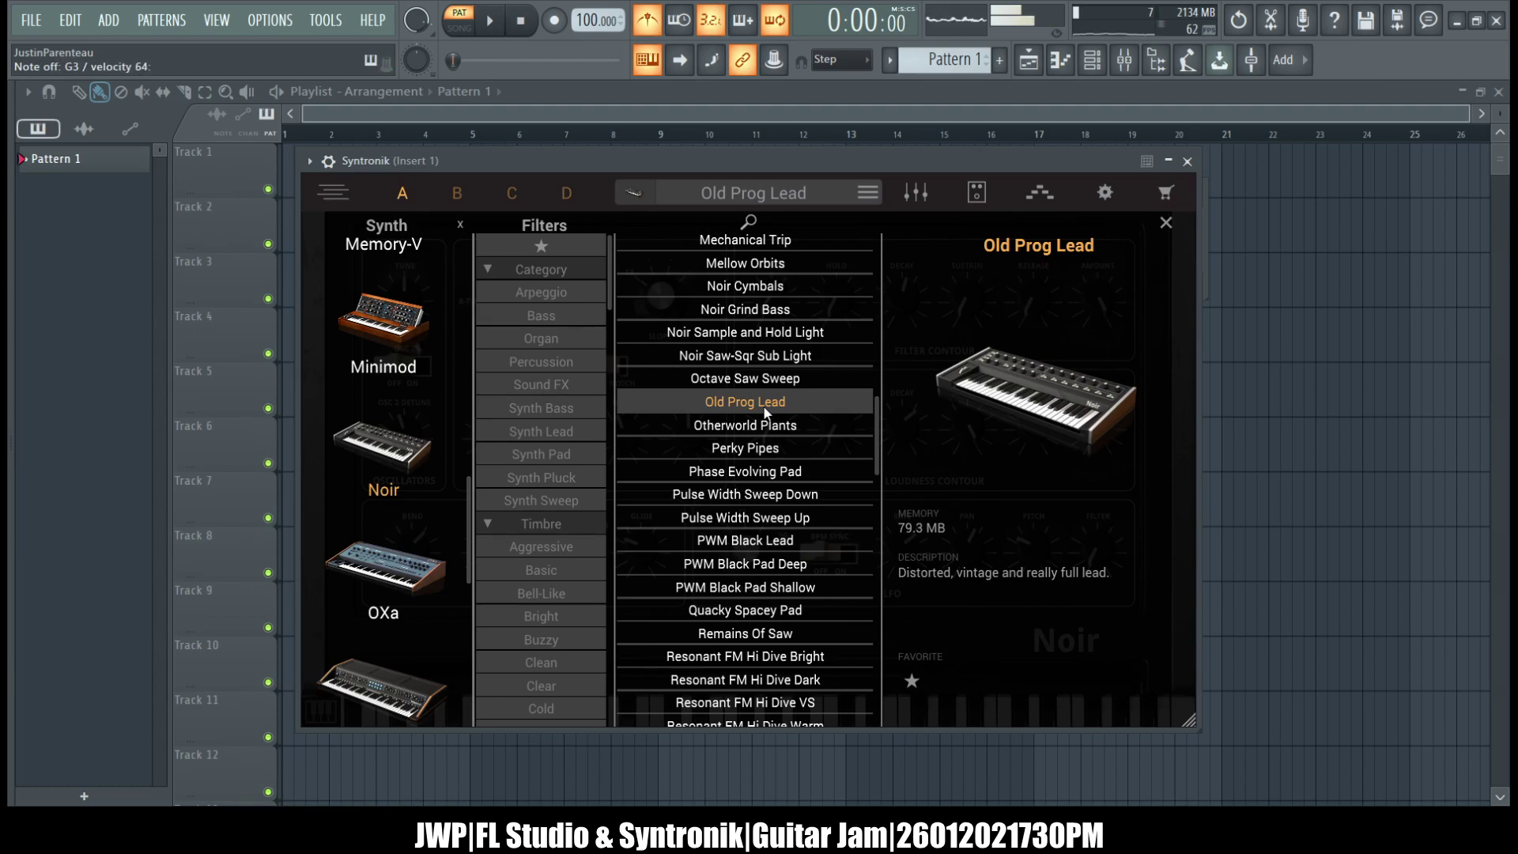
click(764, 430)
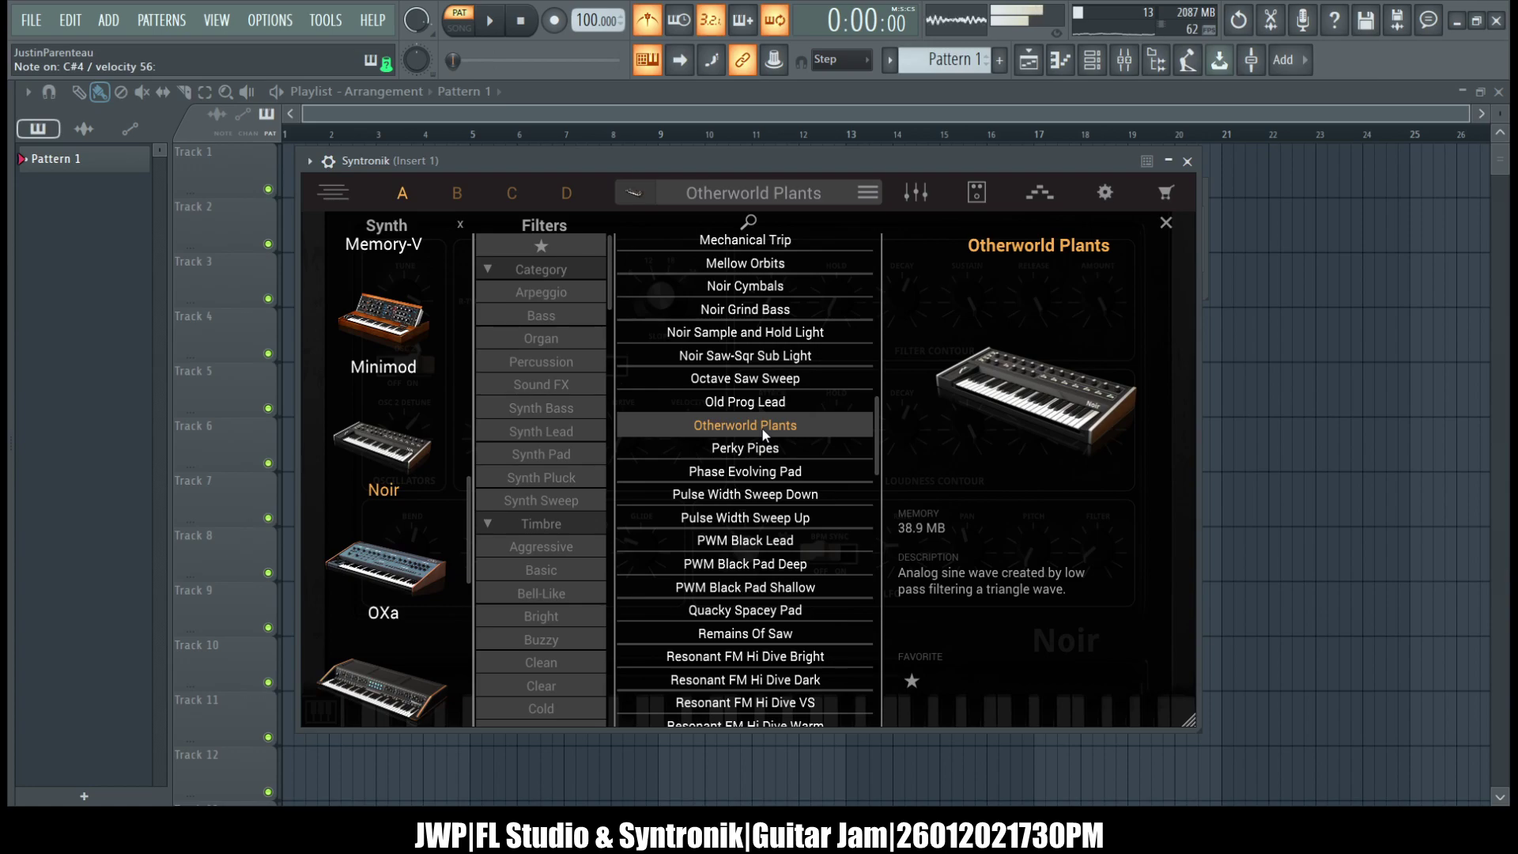
click(748, 447)
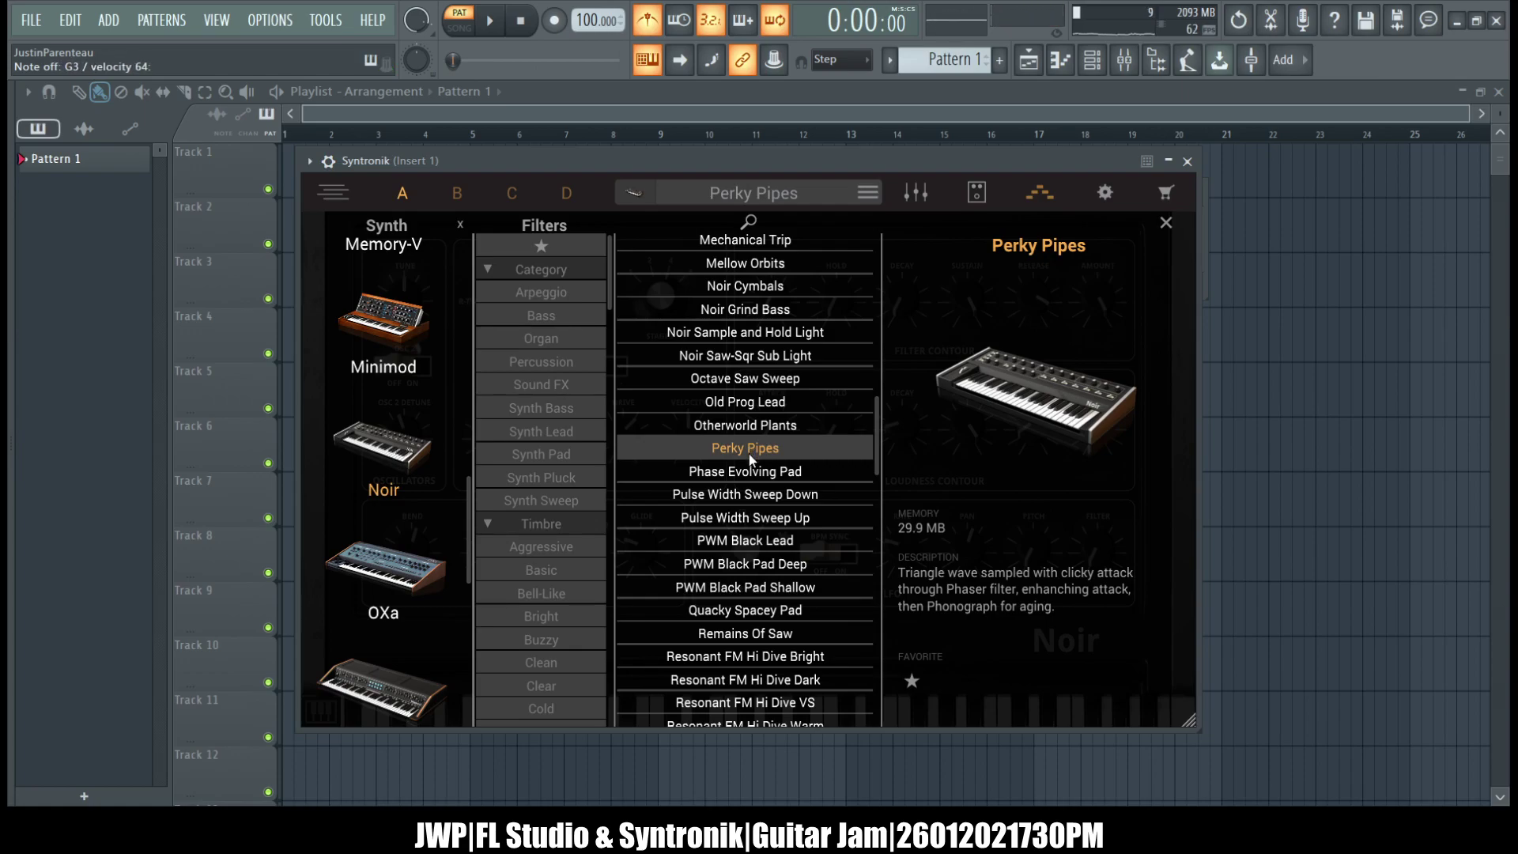
- Load the PWM Black Lead preset and try the filter's Mode switch on the Noir front panel
click(744, 540)
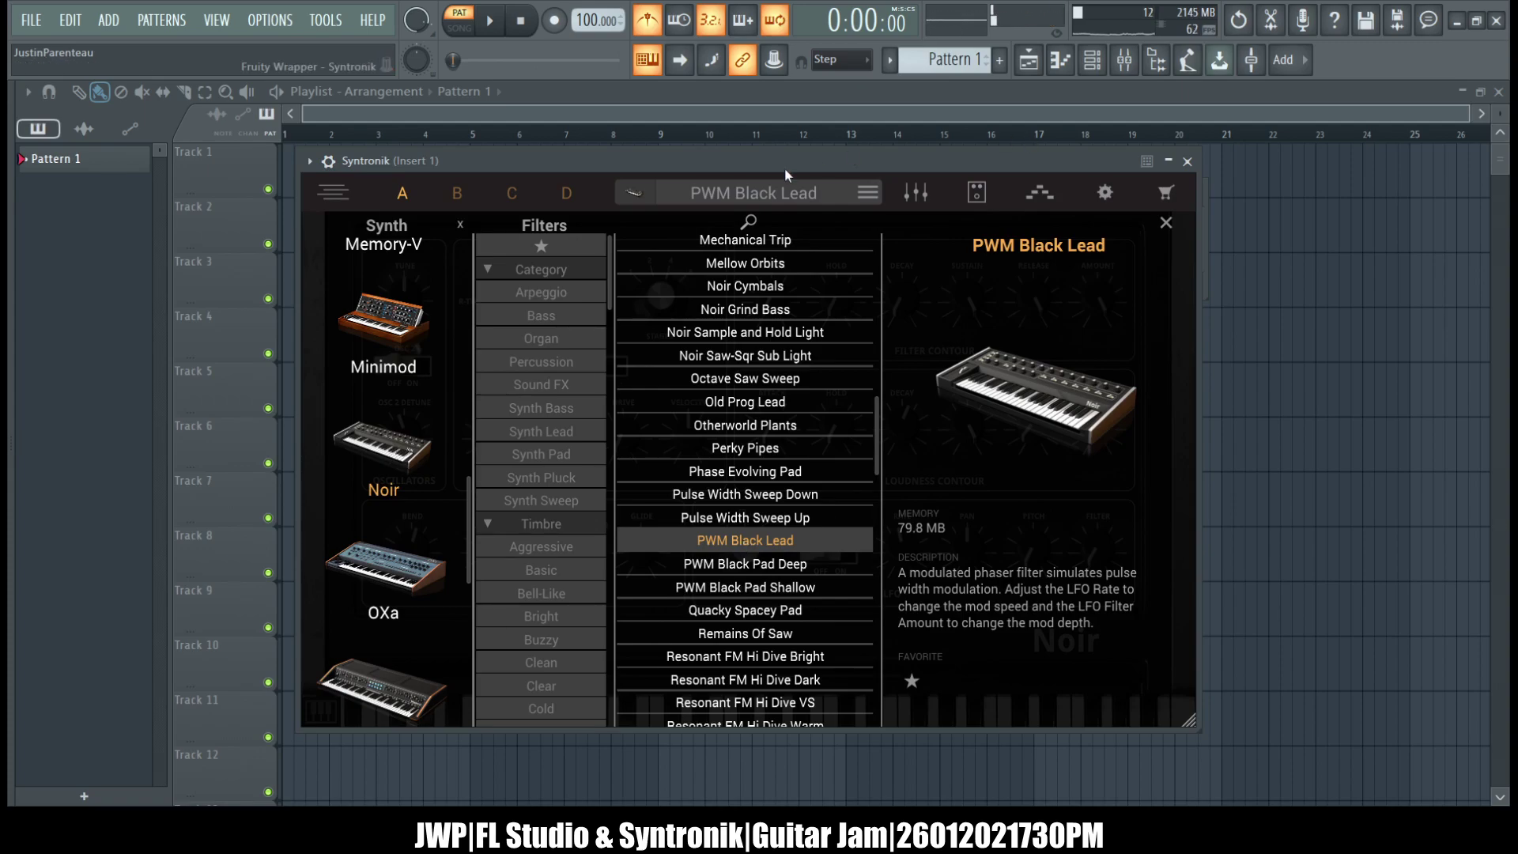
click(624, 203)
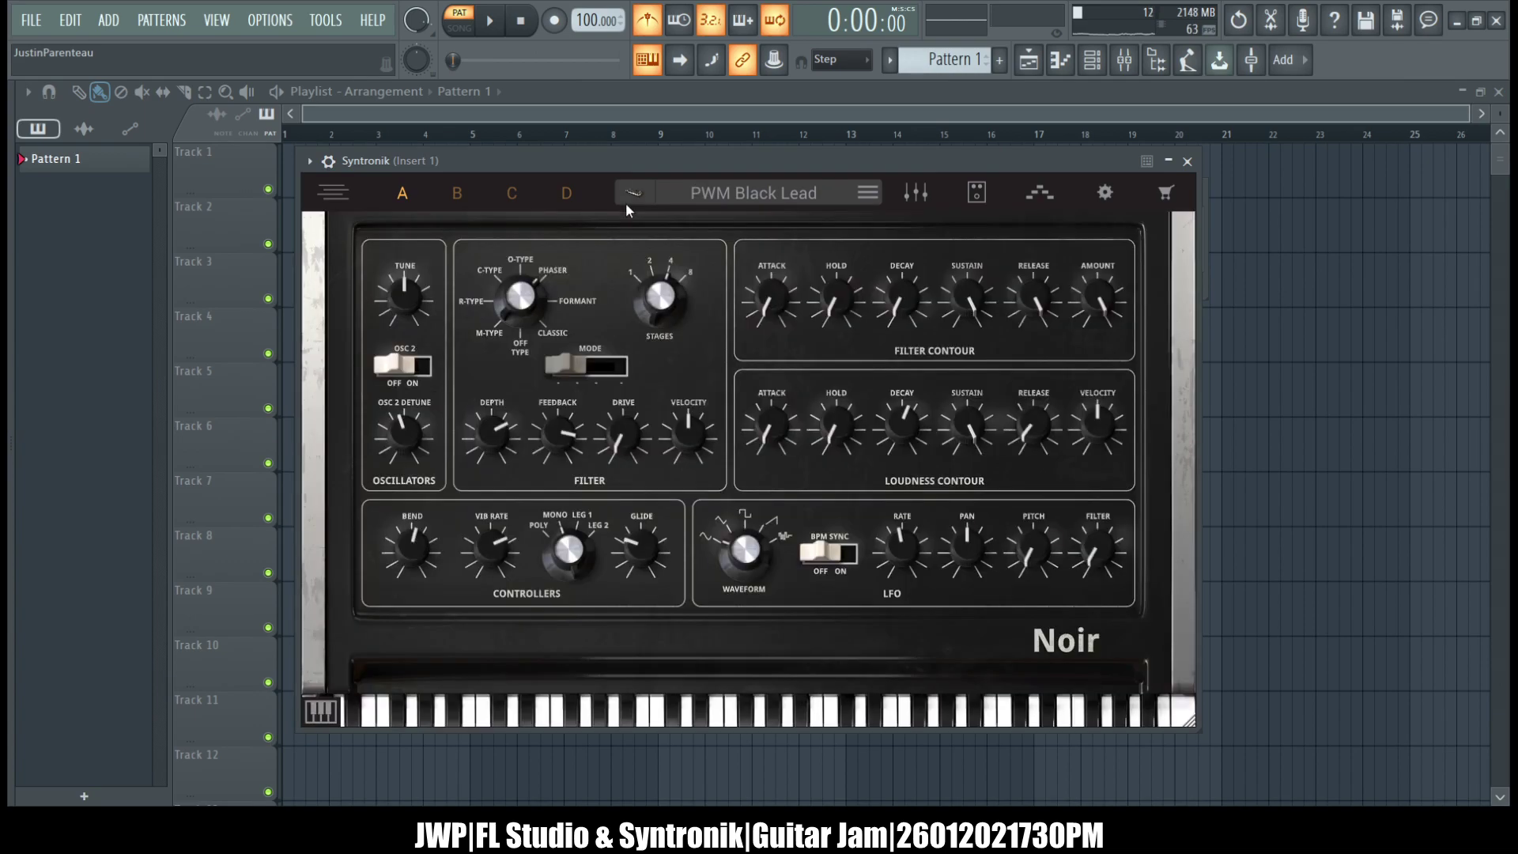
click(567, 368)
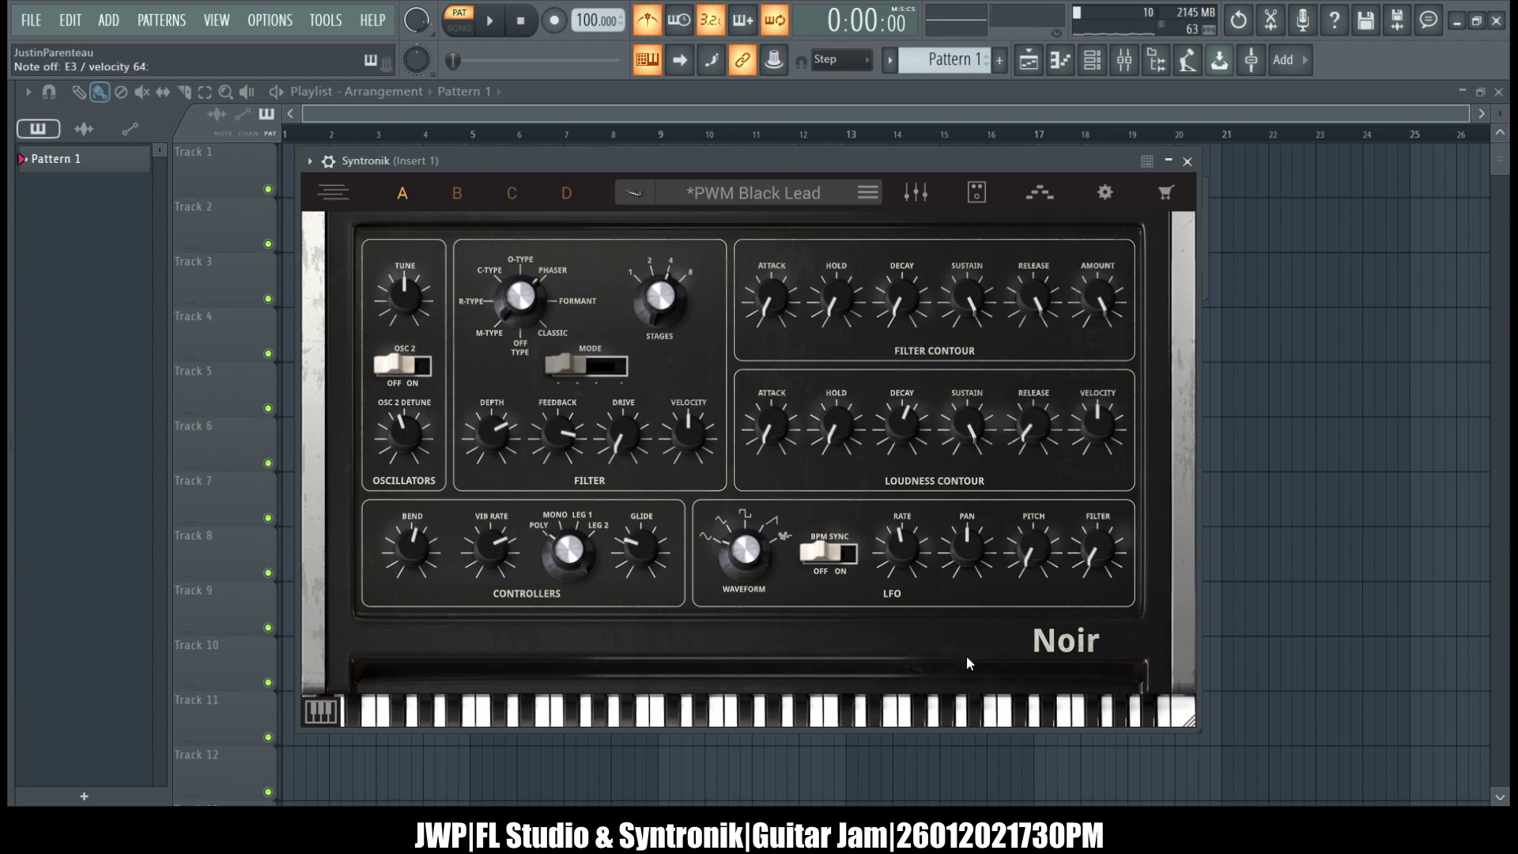
- Browse the remaining Noir presets to the end of the list and load Tightly Done to audition it
click(747, 190)
scroll(747, 365, down, 3)
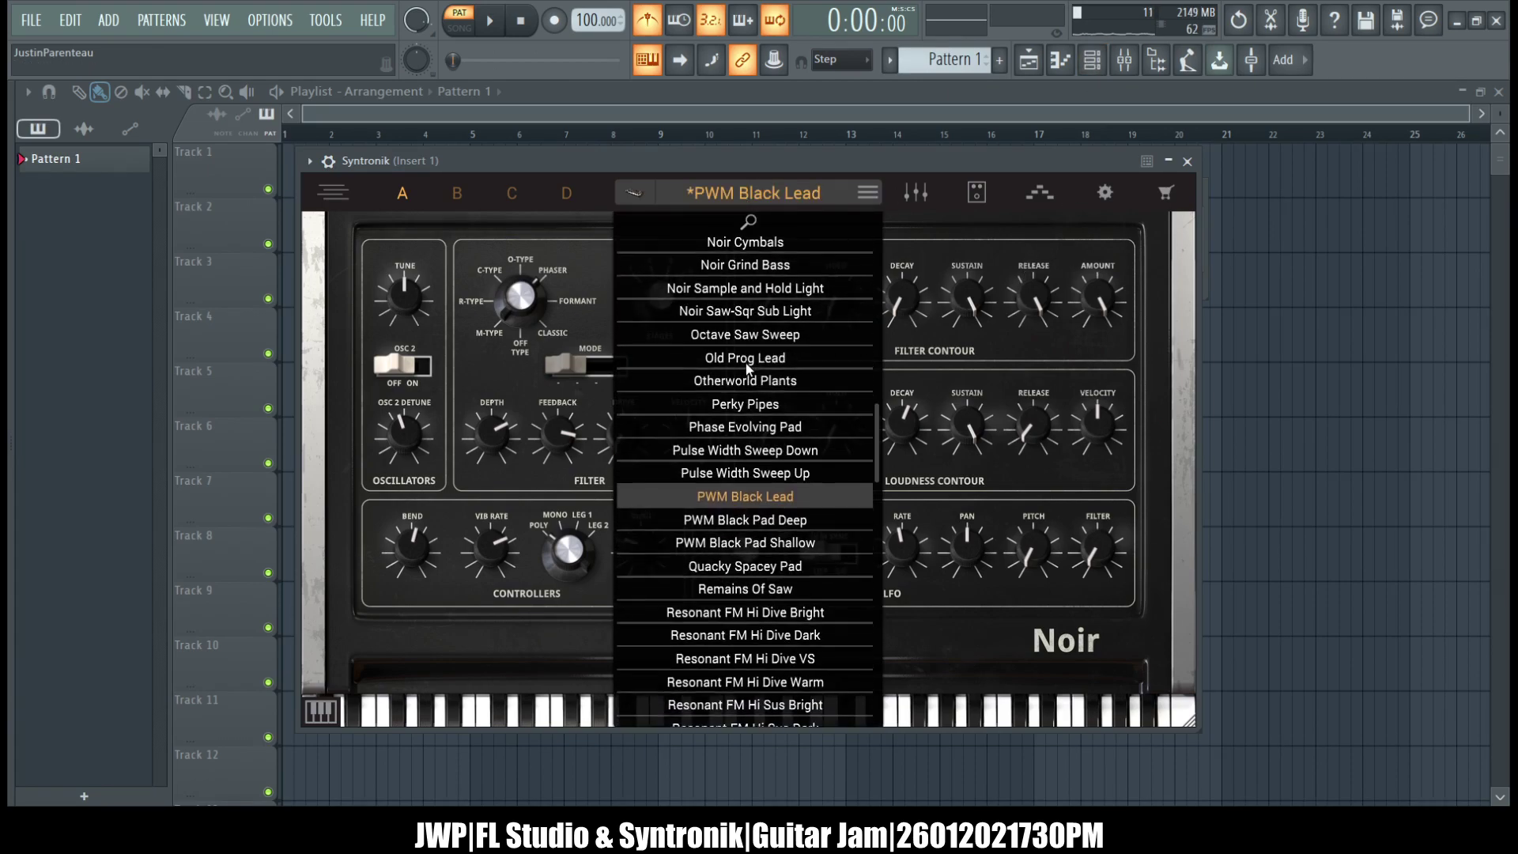
scroll(747, 368, down, 5)
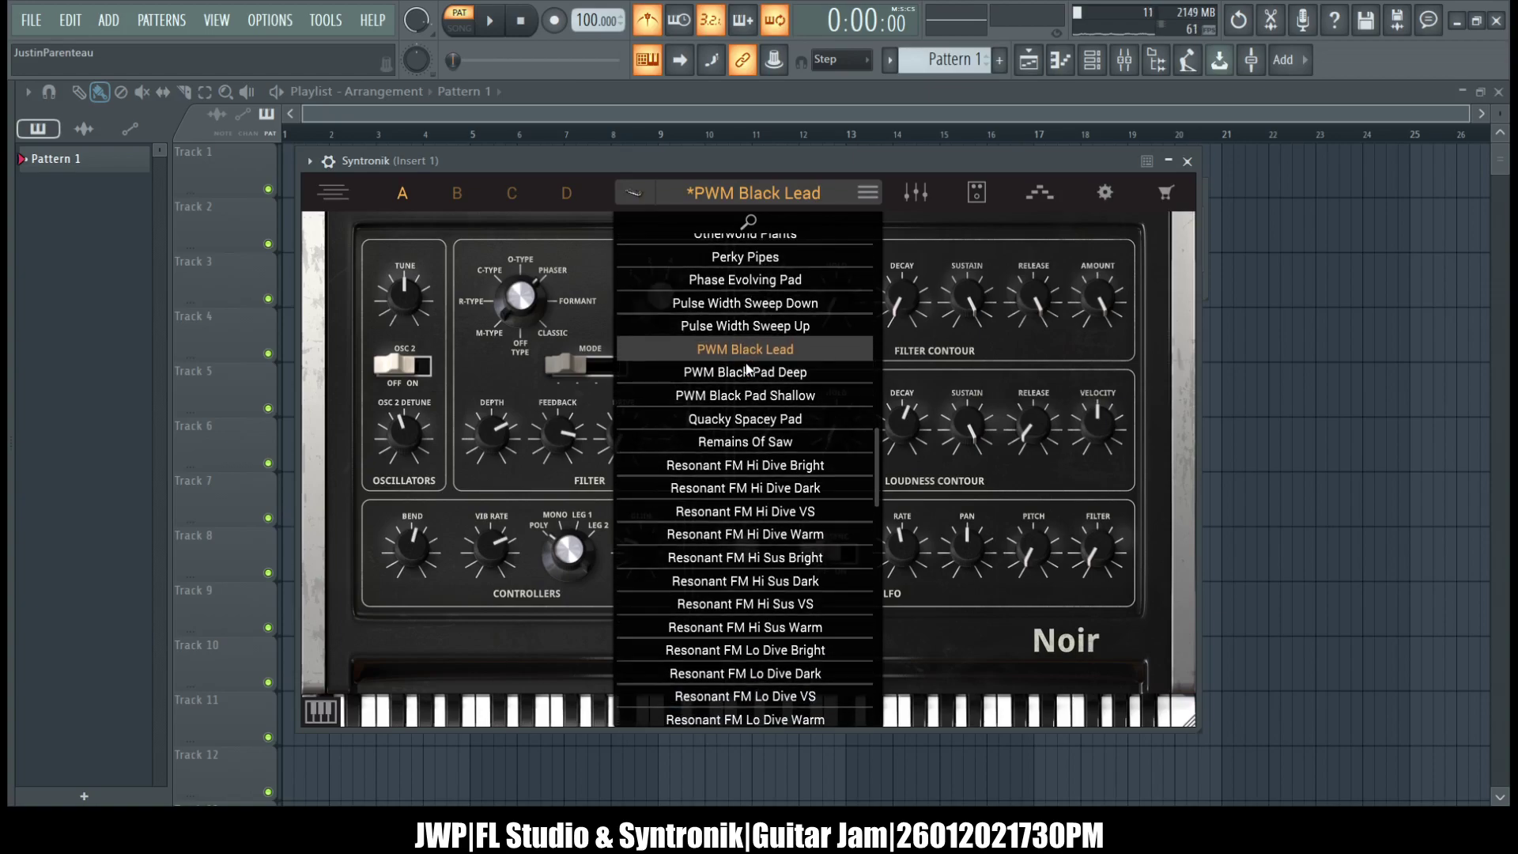
scroll(747, 368, down, 6)
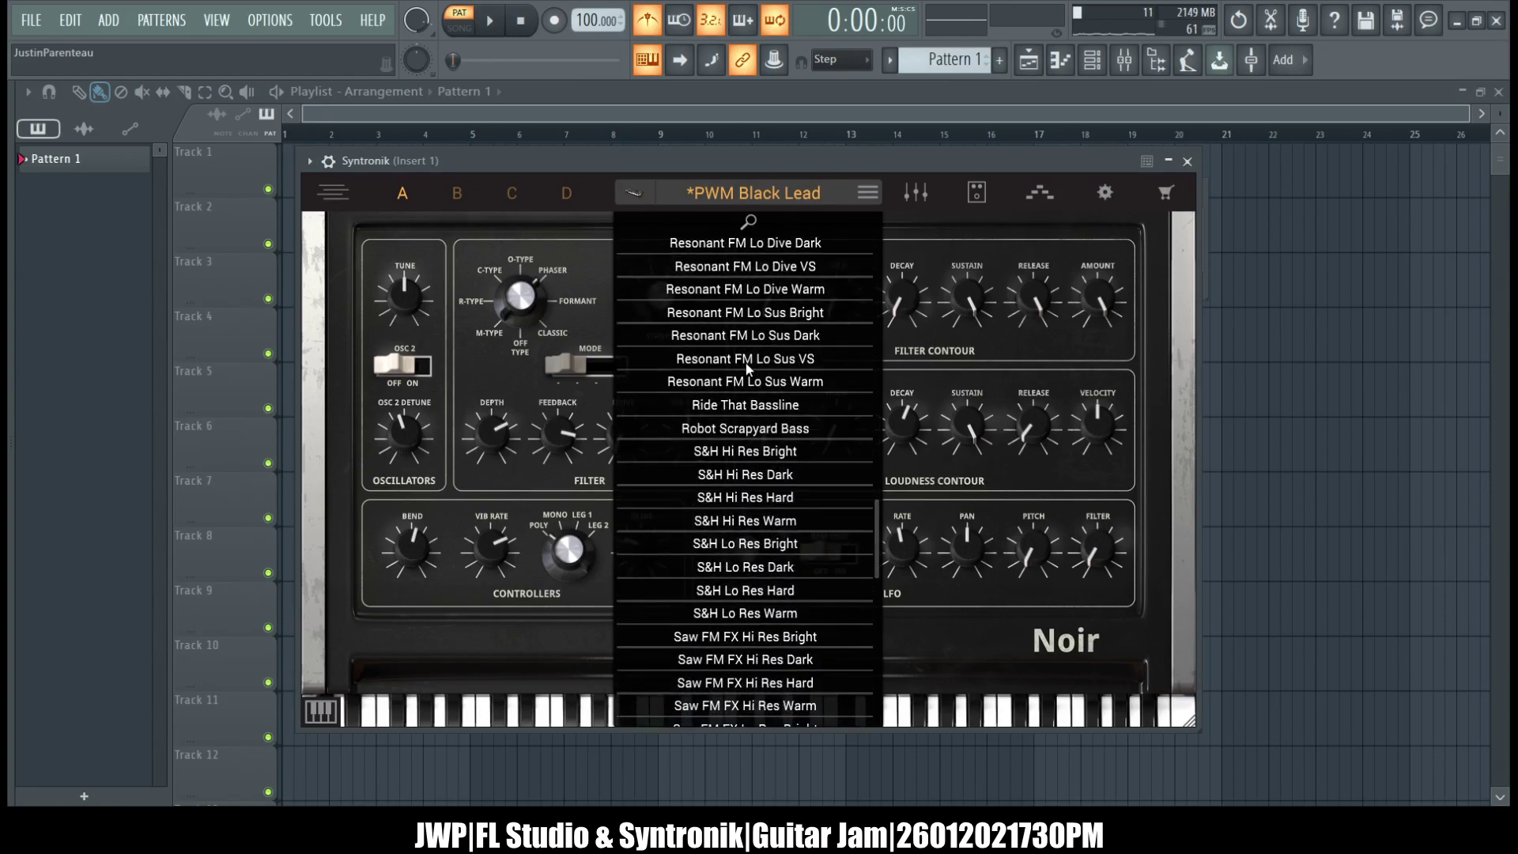
scroll(746, 365, down, 3)
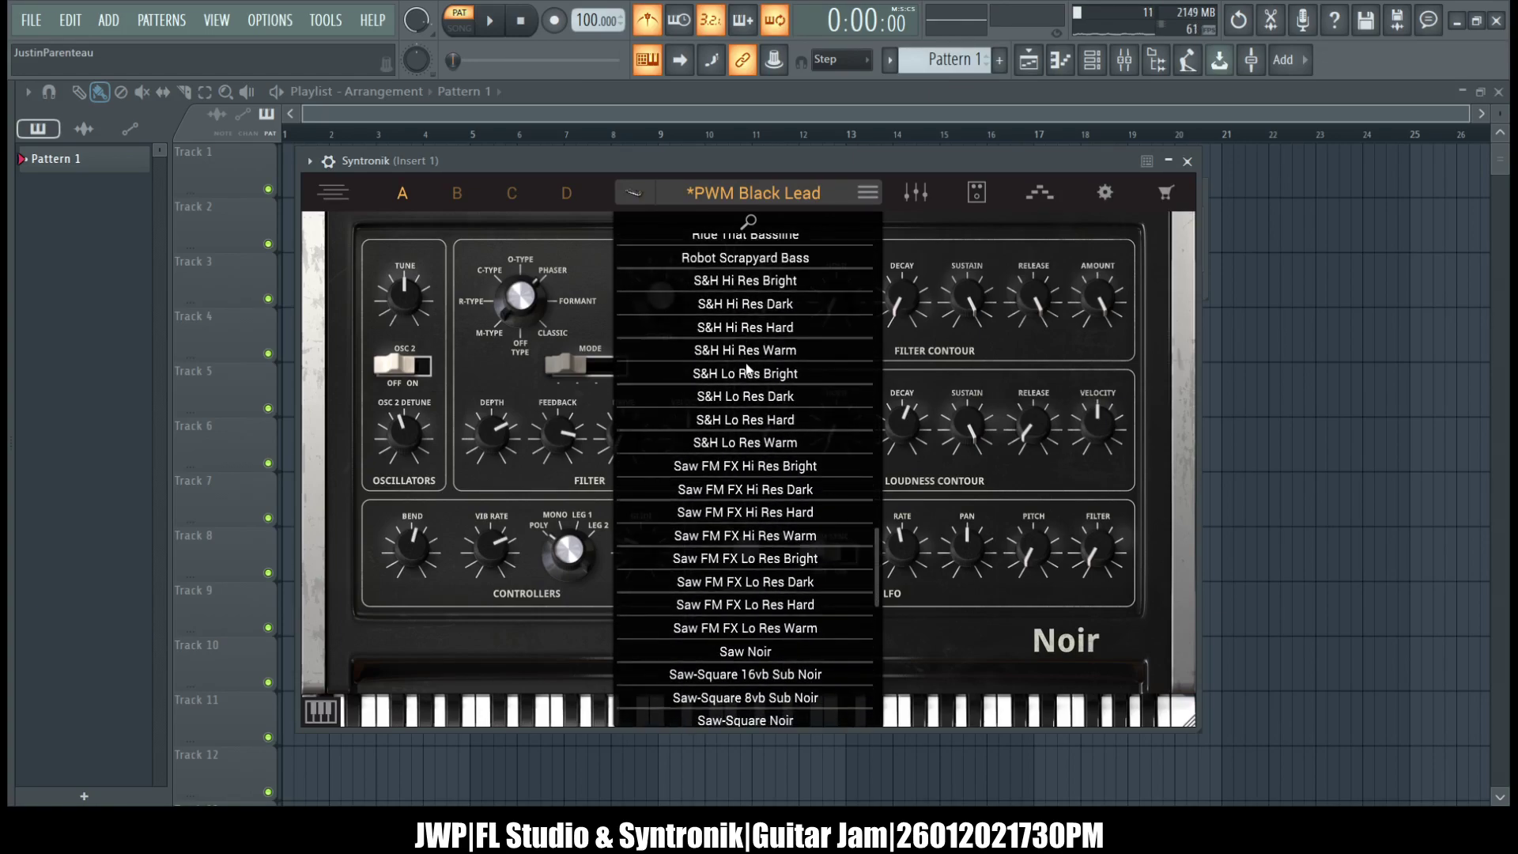
scroll(746, 367, down, 3)
scroll(747, 368, down, 2)
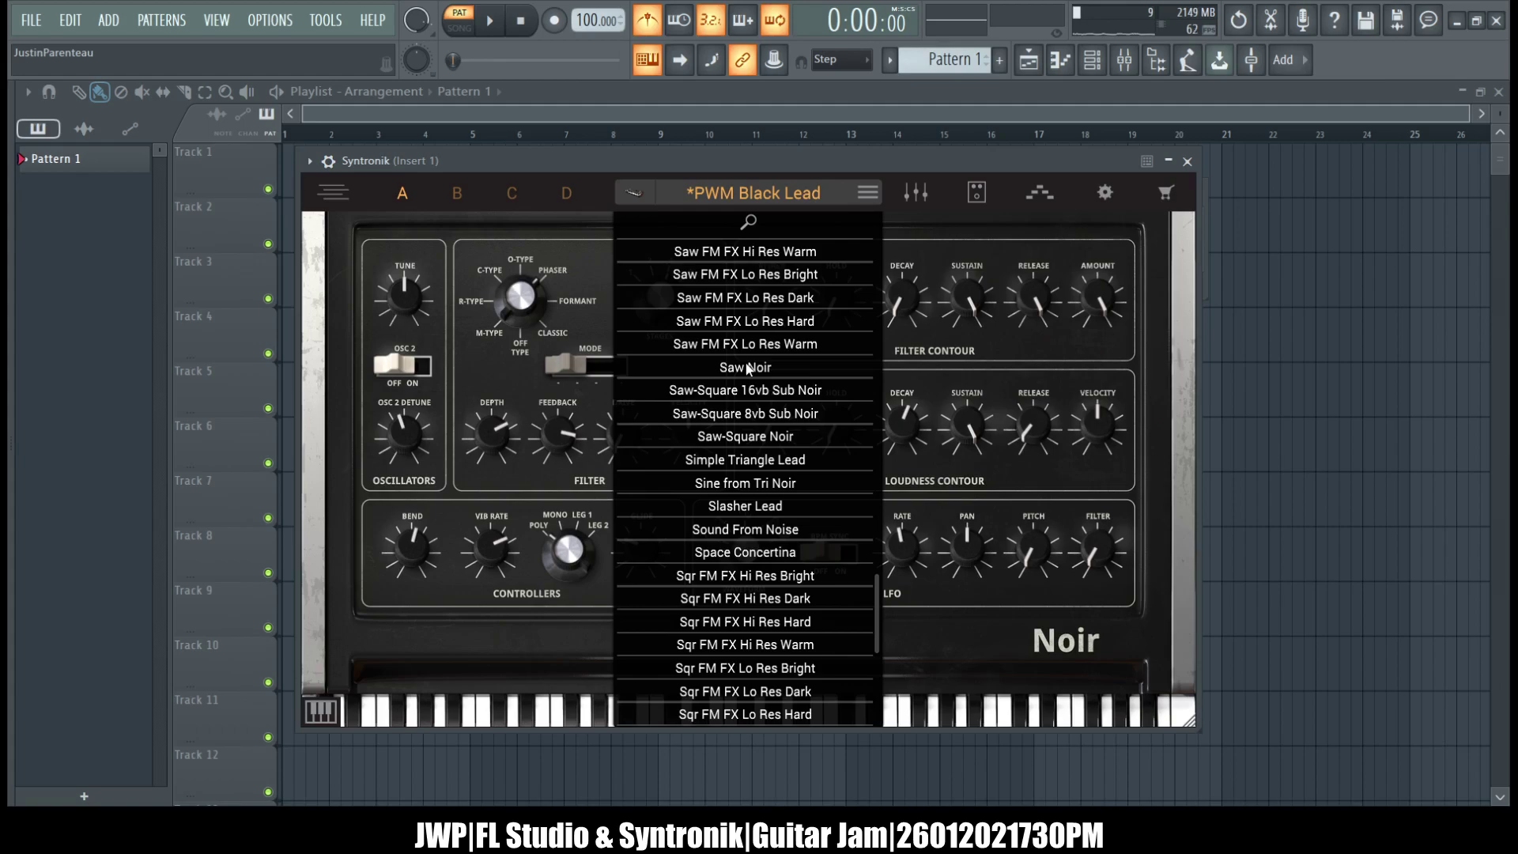
scroll(746, 367, down, 8)
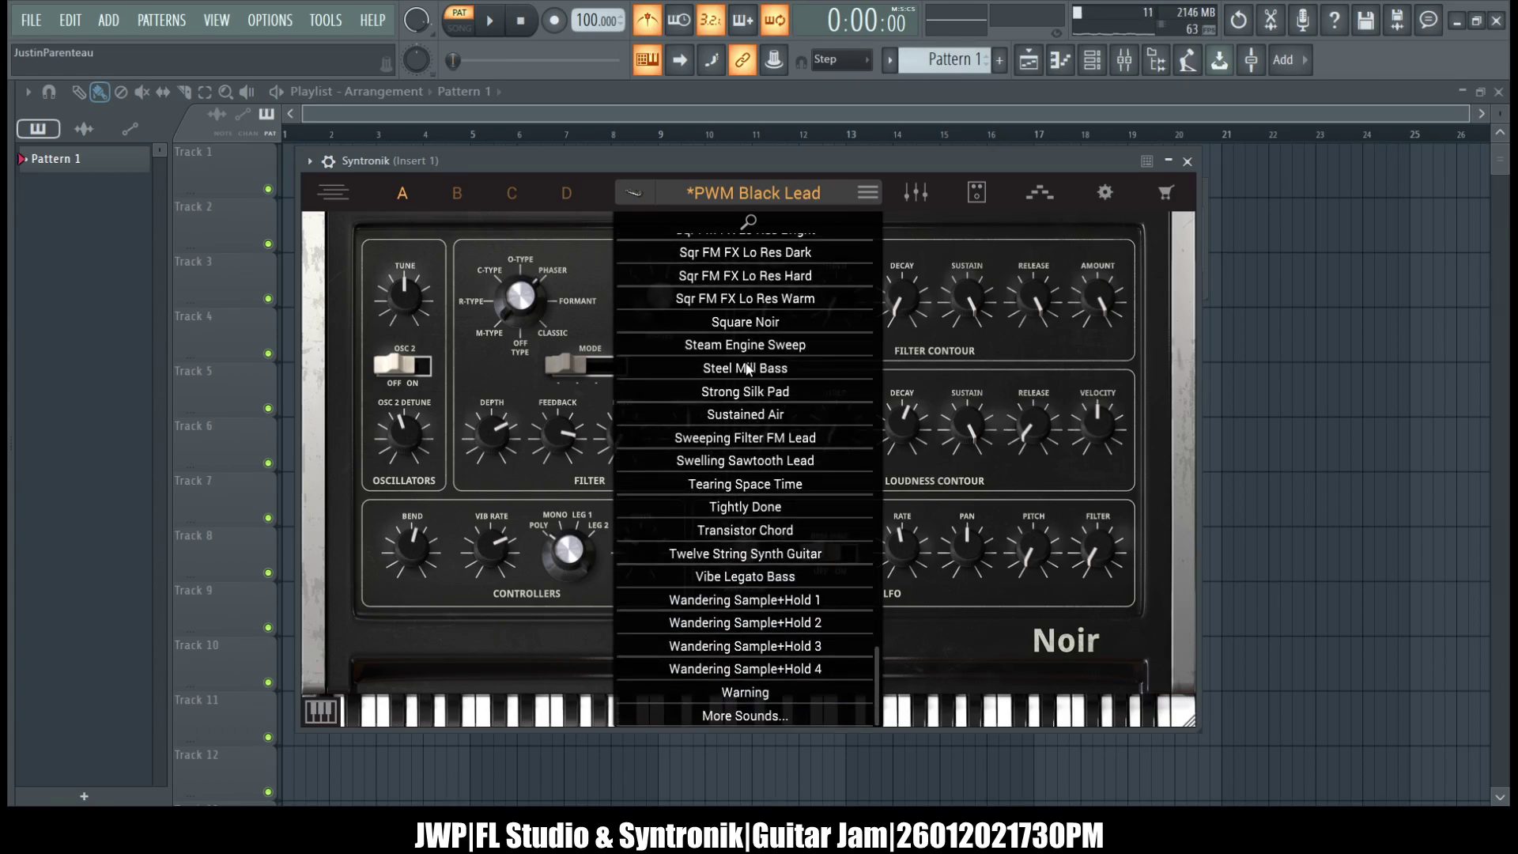
scroll(747, 368, up, 20)
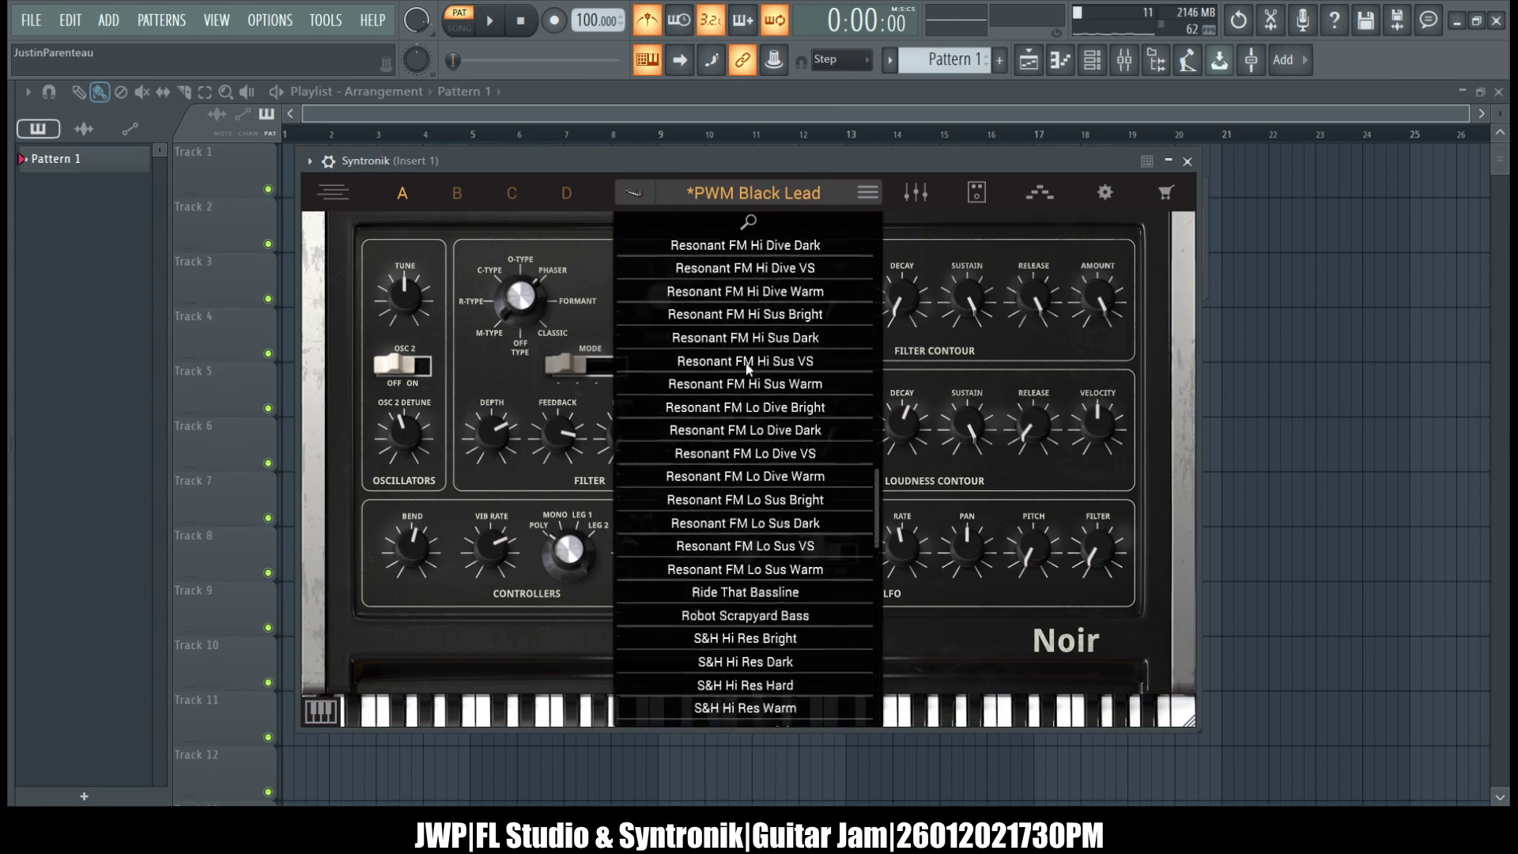
scroll(746, 368, down, 9)
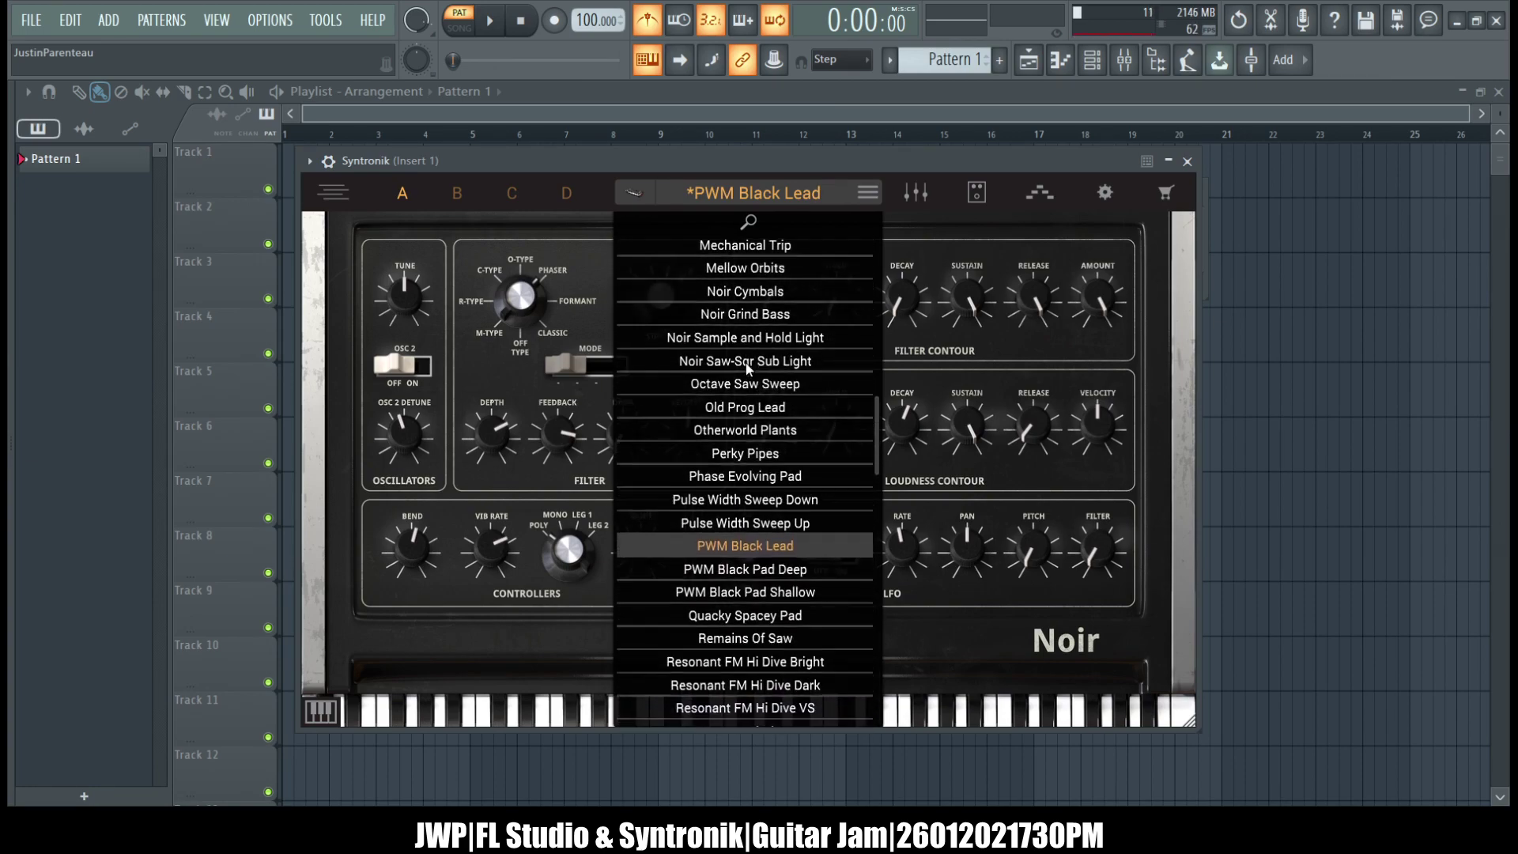
scroll(747, 368, down, 8)
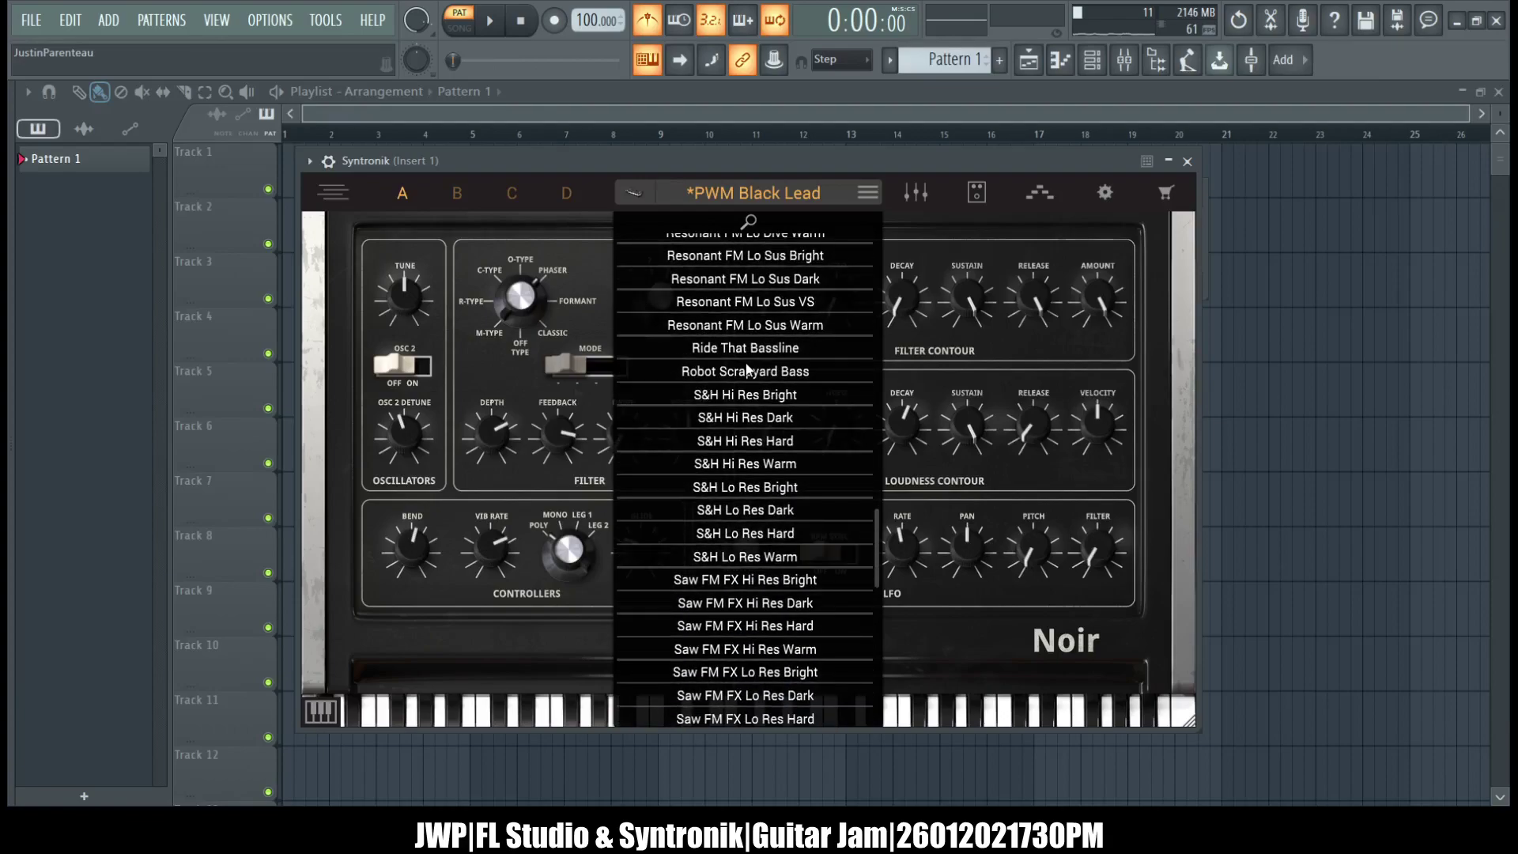
scroll(746, 368, down, 6)
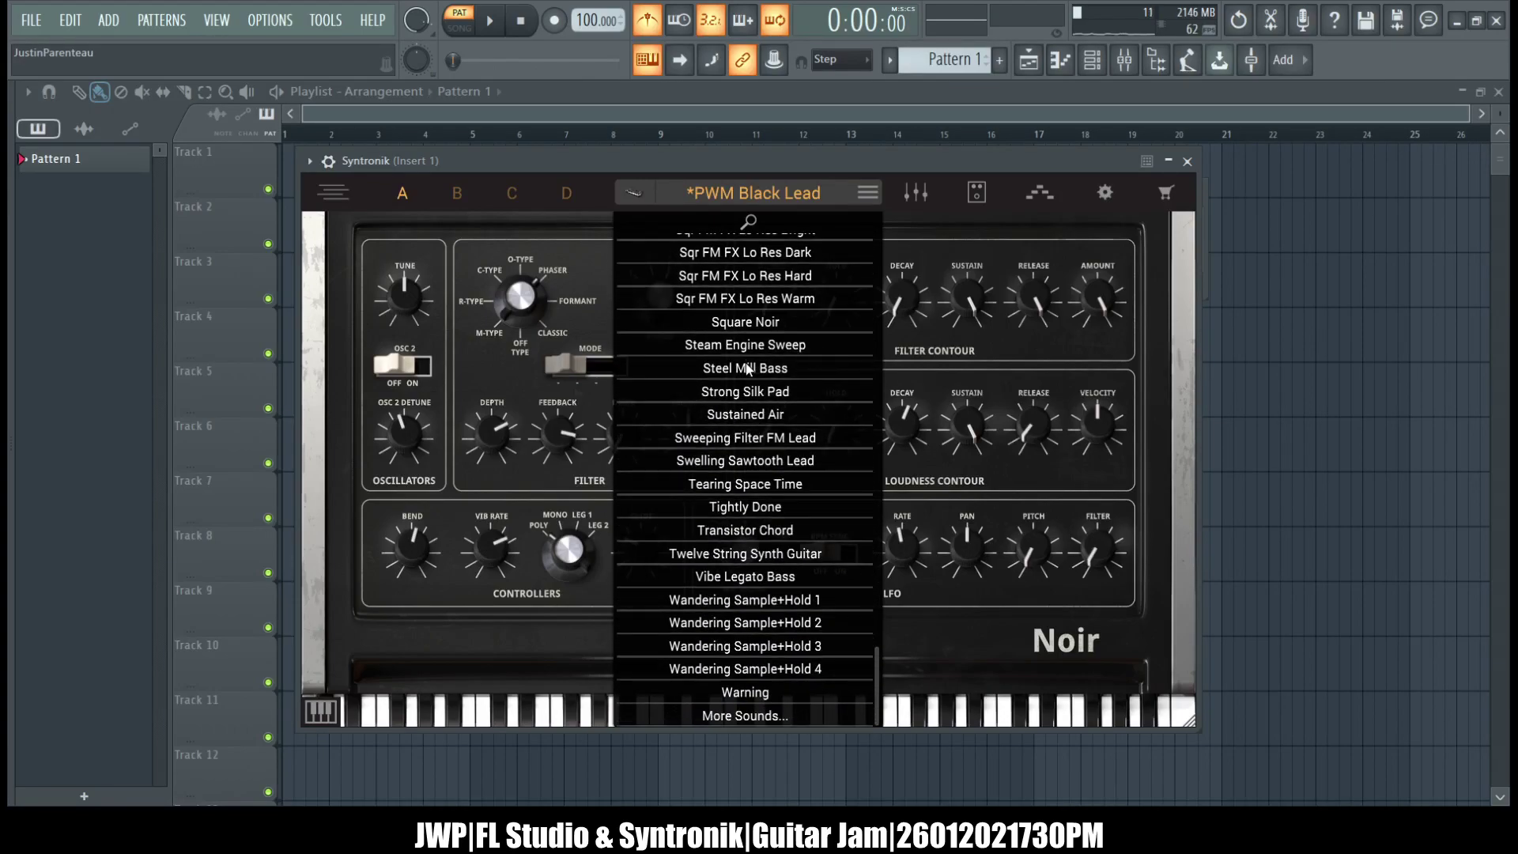
click(733, 504)
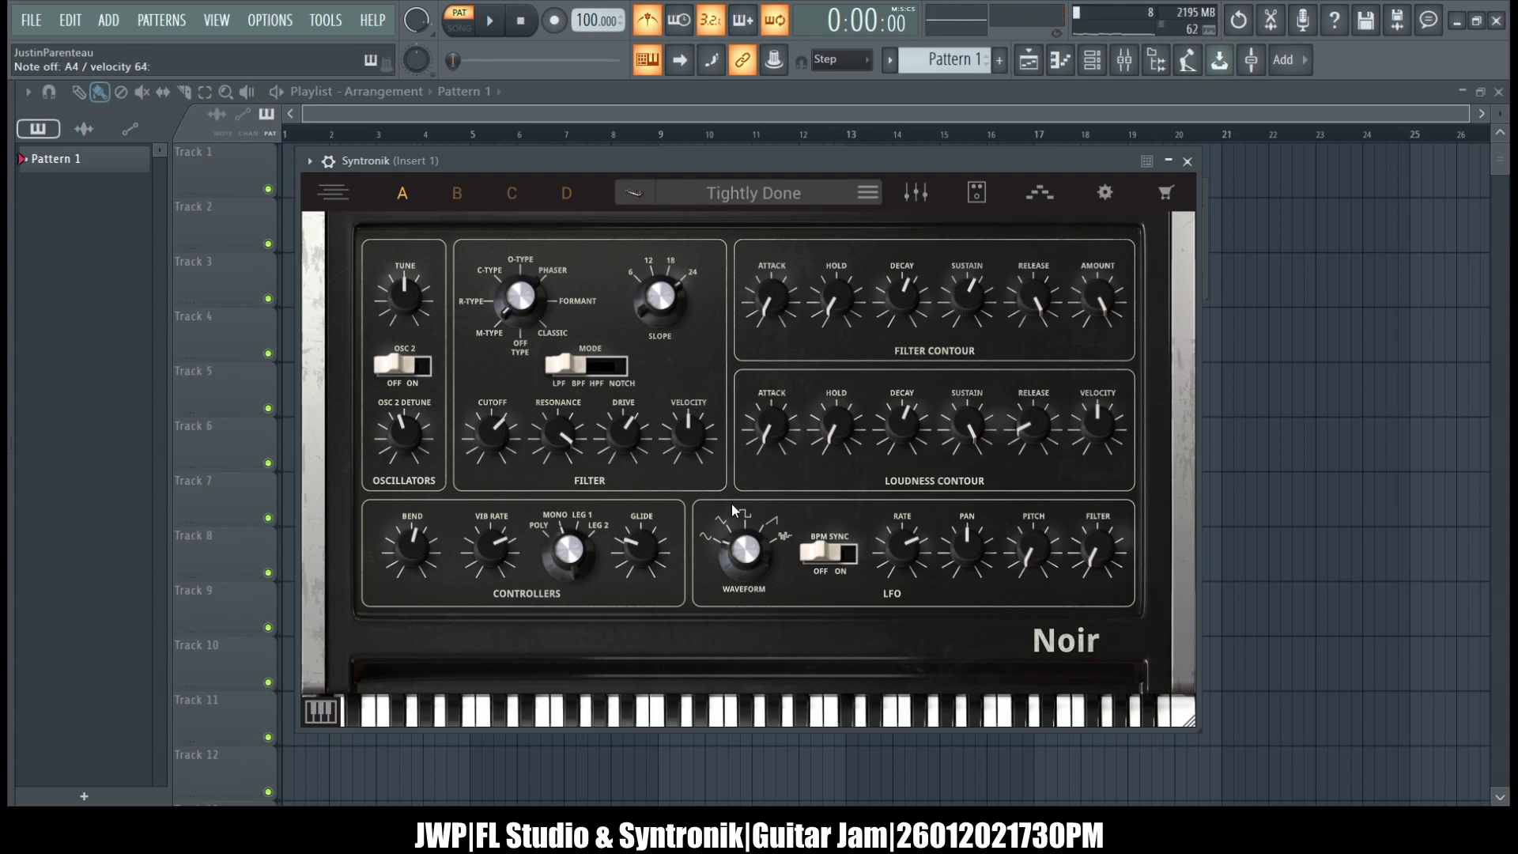
- Audition the Twelve String Synth Guitar preset, and reload Tightly Done to compare it
click(713, 189)
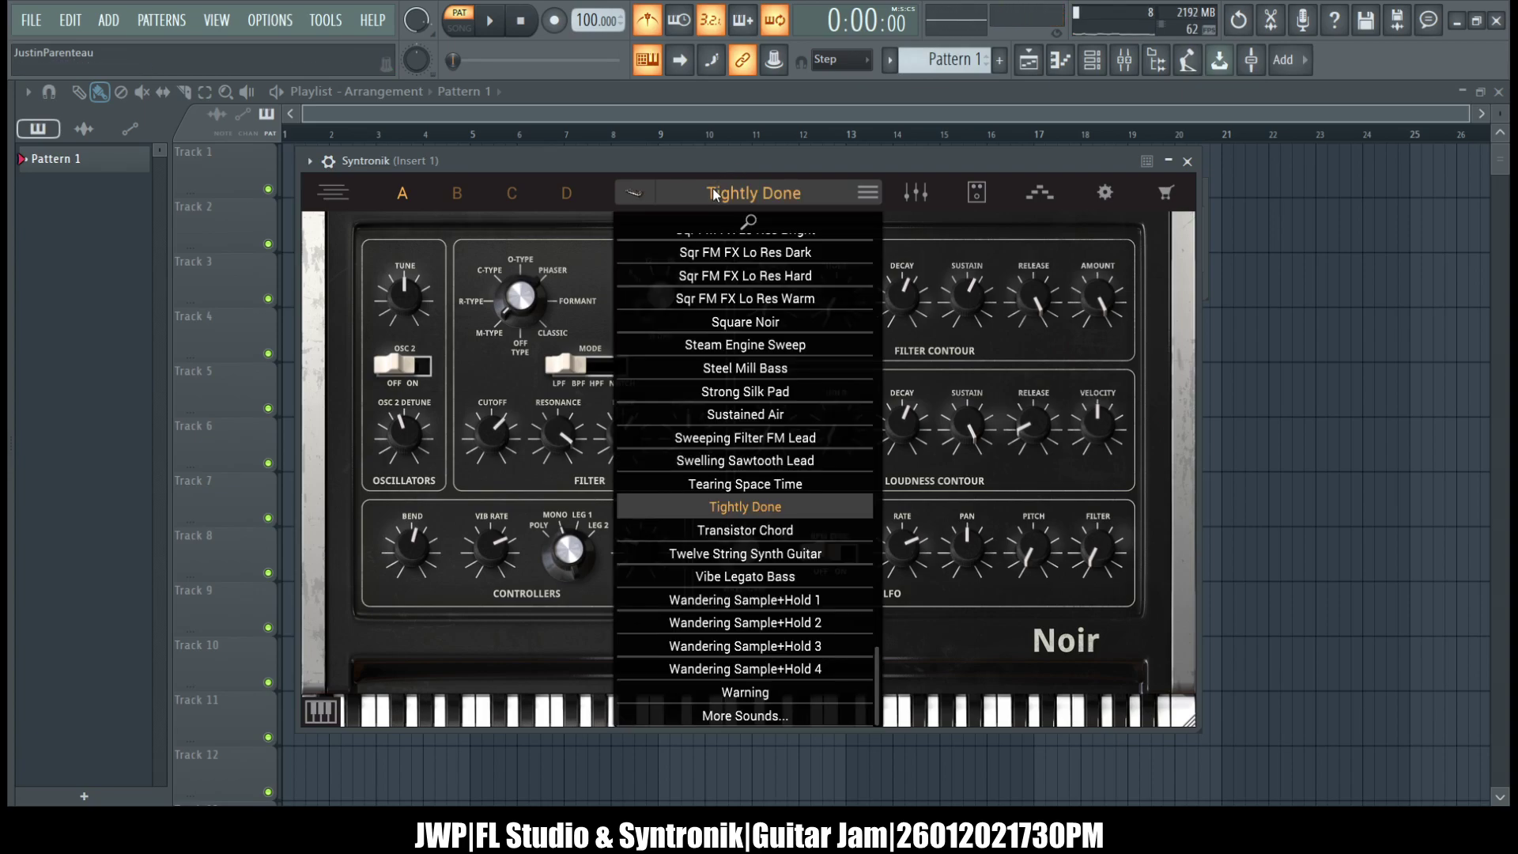
click(746, 553)
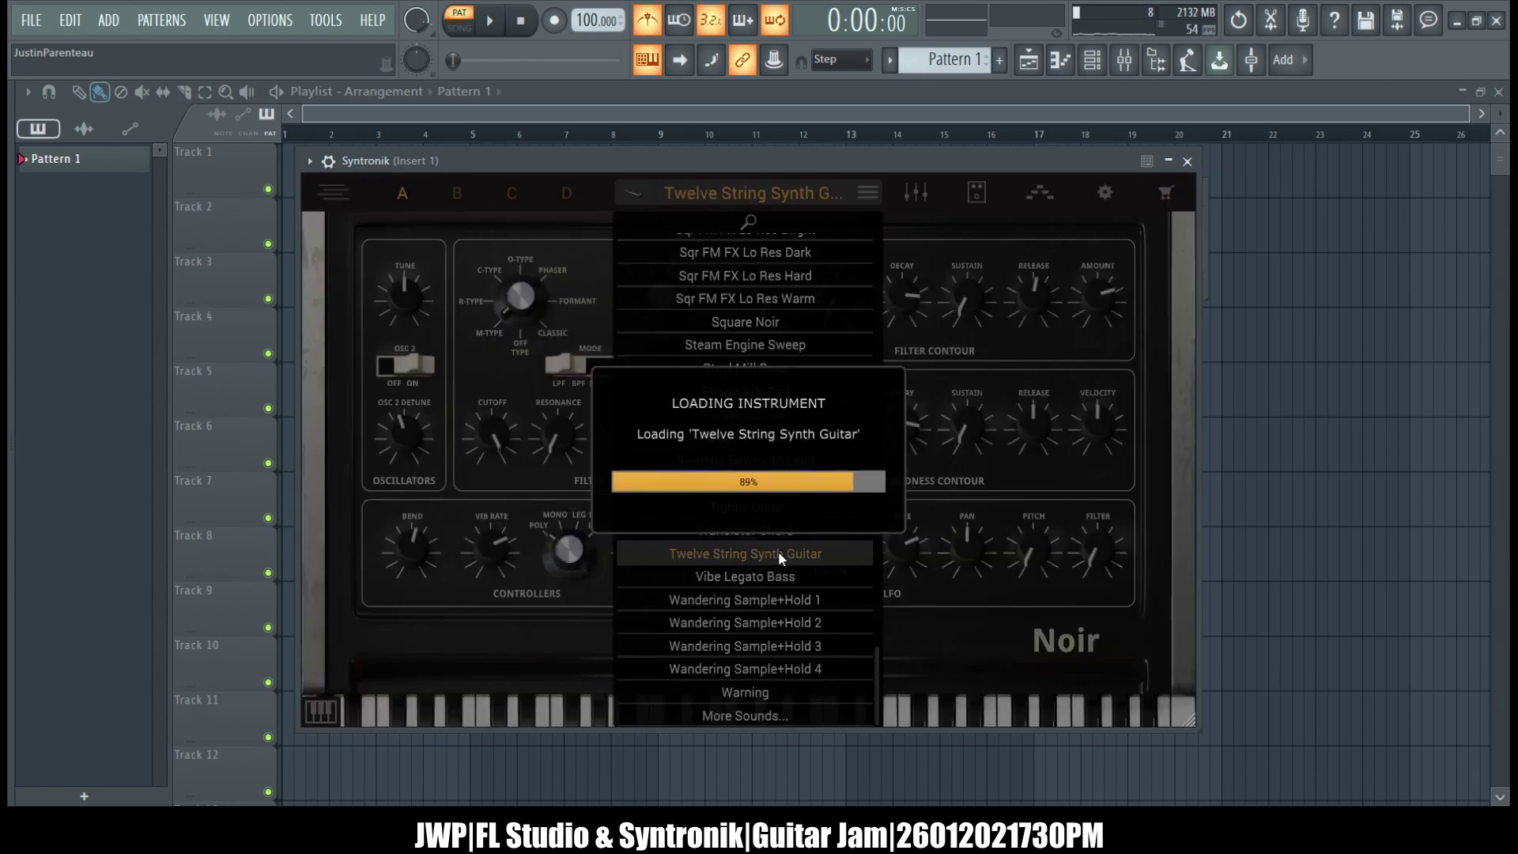
key(z)
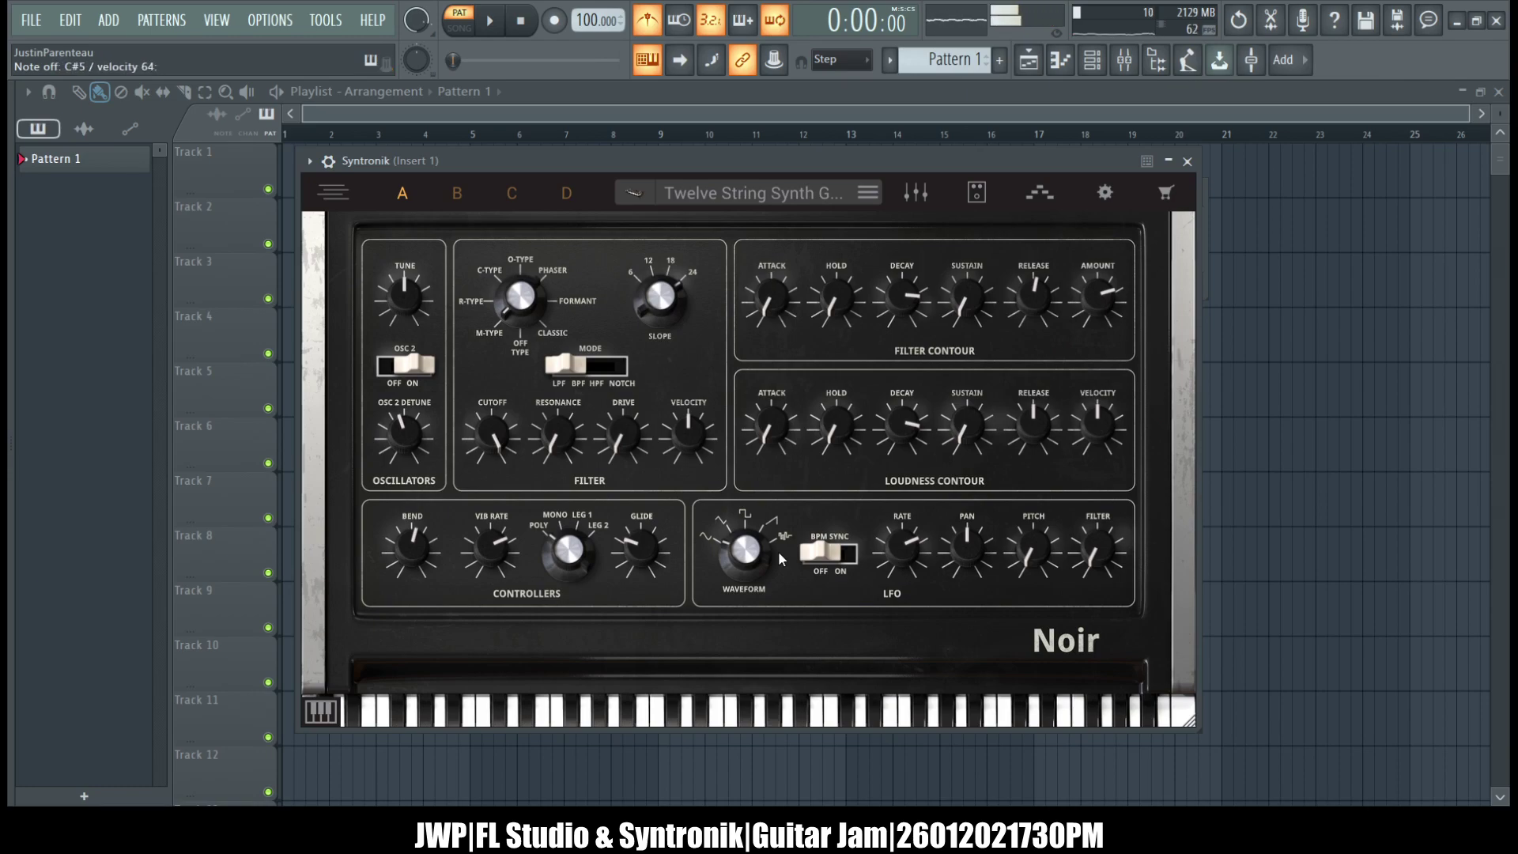
click(779, 193)
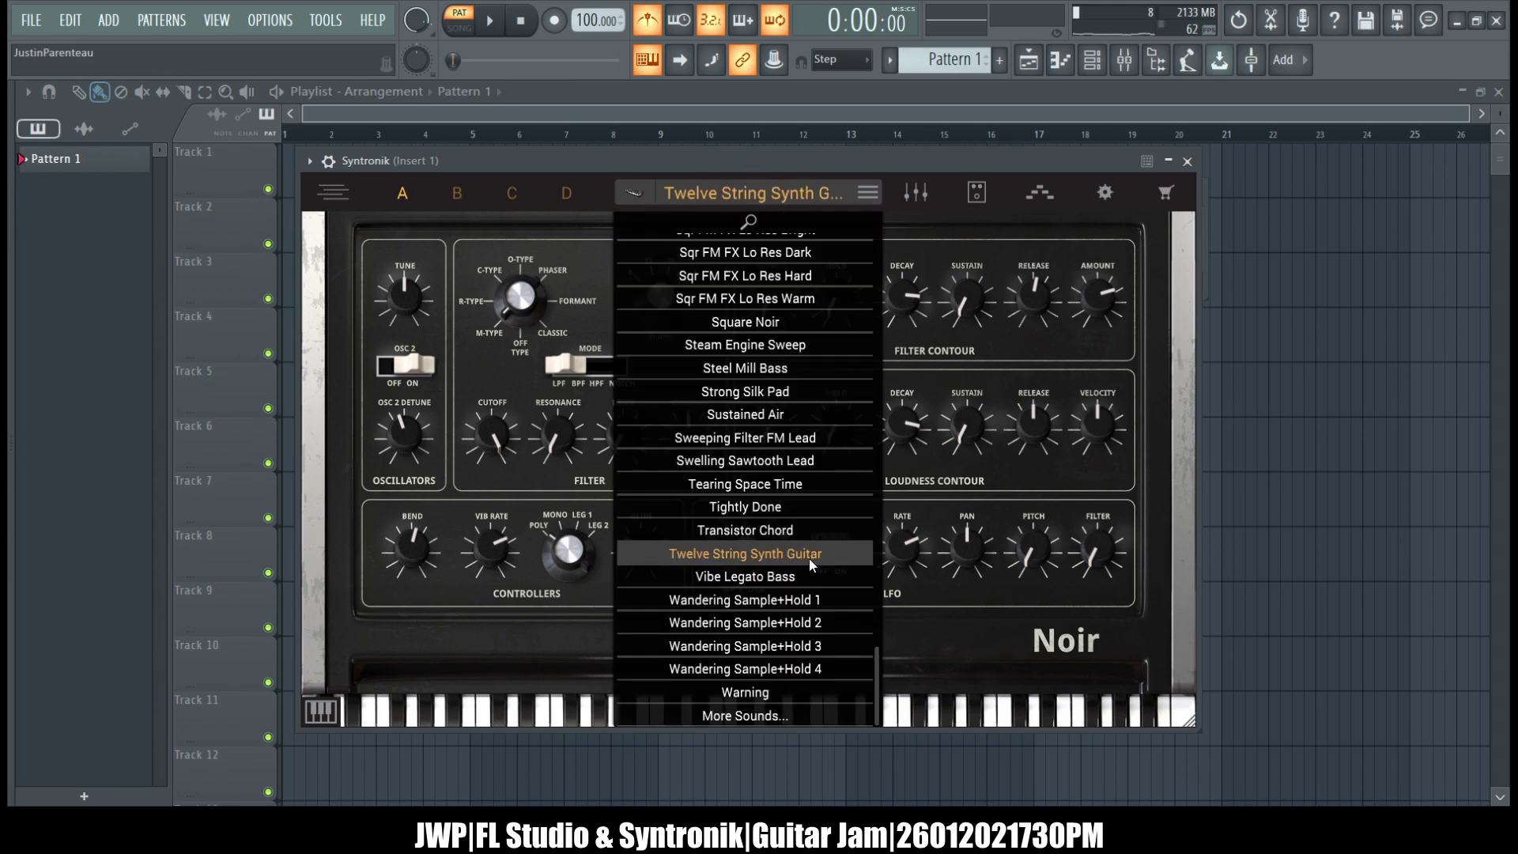
click(757, 513)
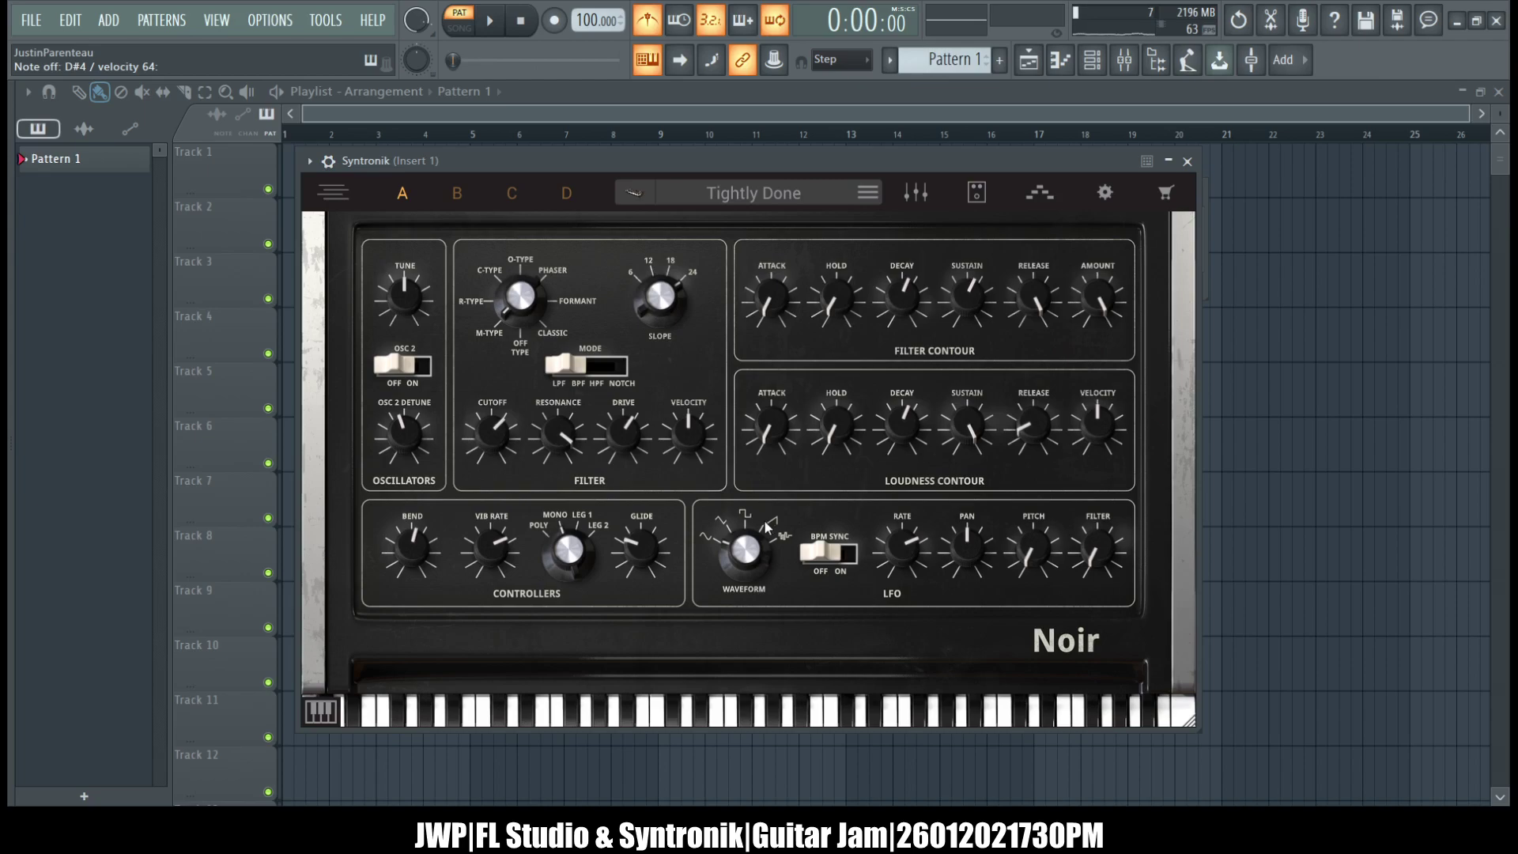
- Reopen the full preset browser and audition the Noir presets Warning and Transistor Chord by loading each in turn
click(641, 202)
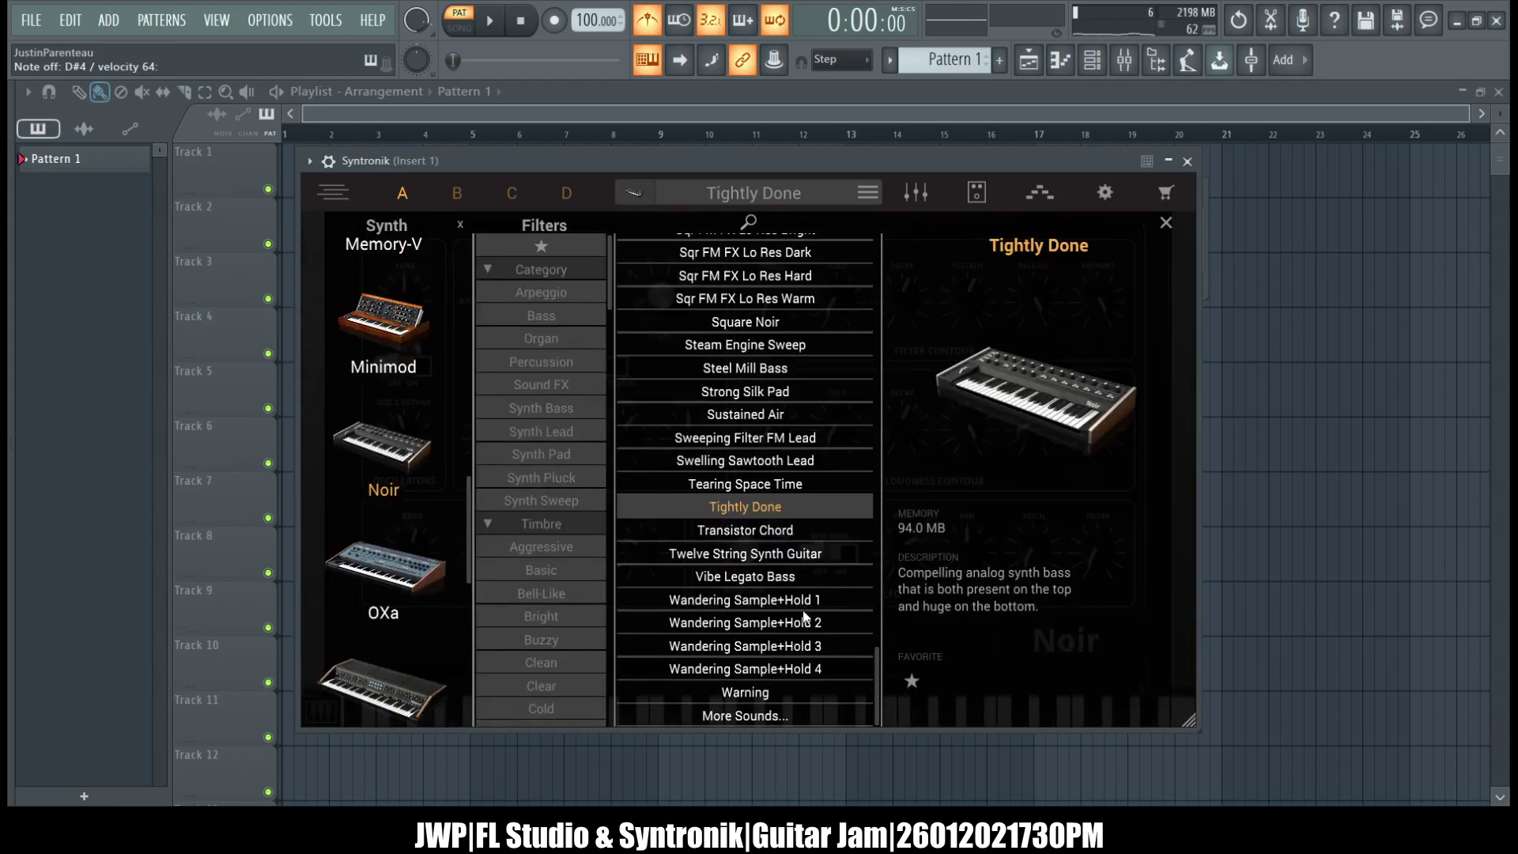
click(748, 692)
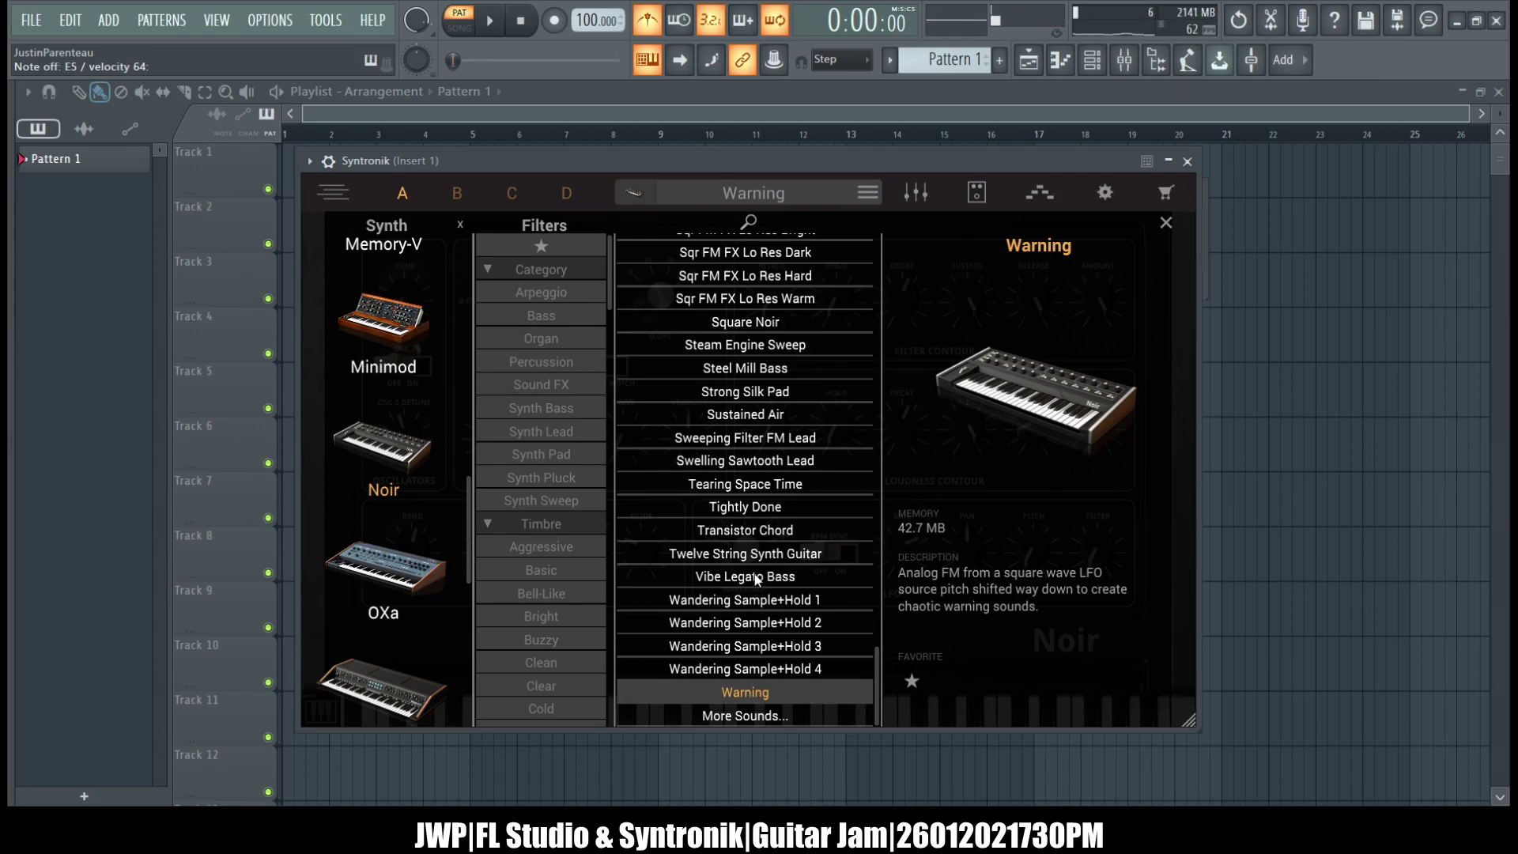
click(754, 530)
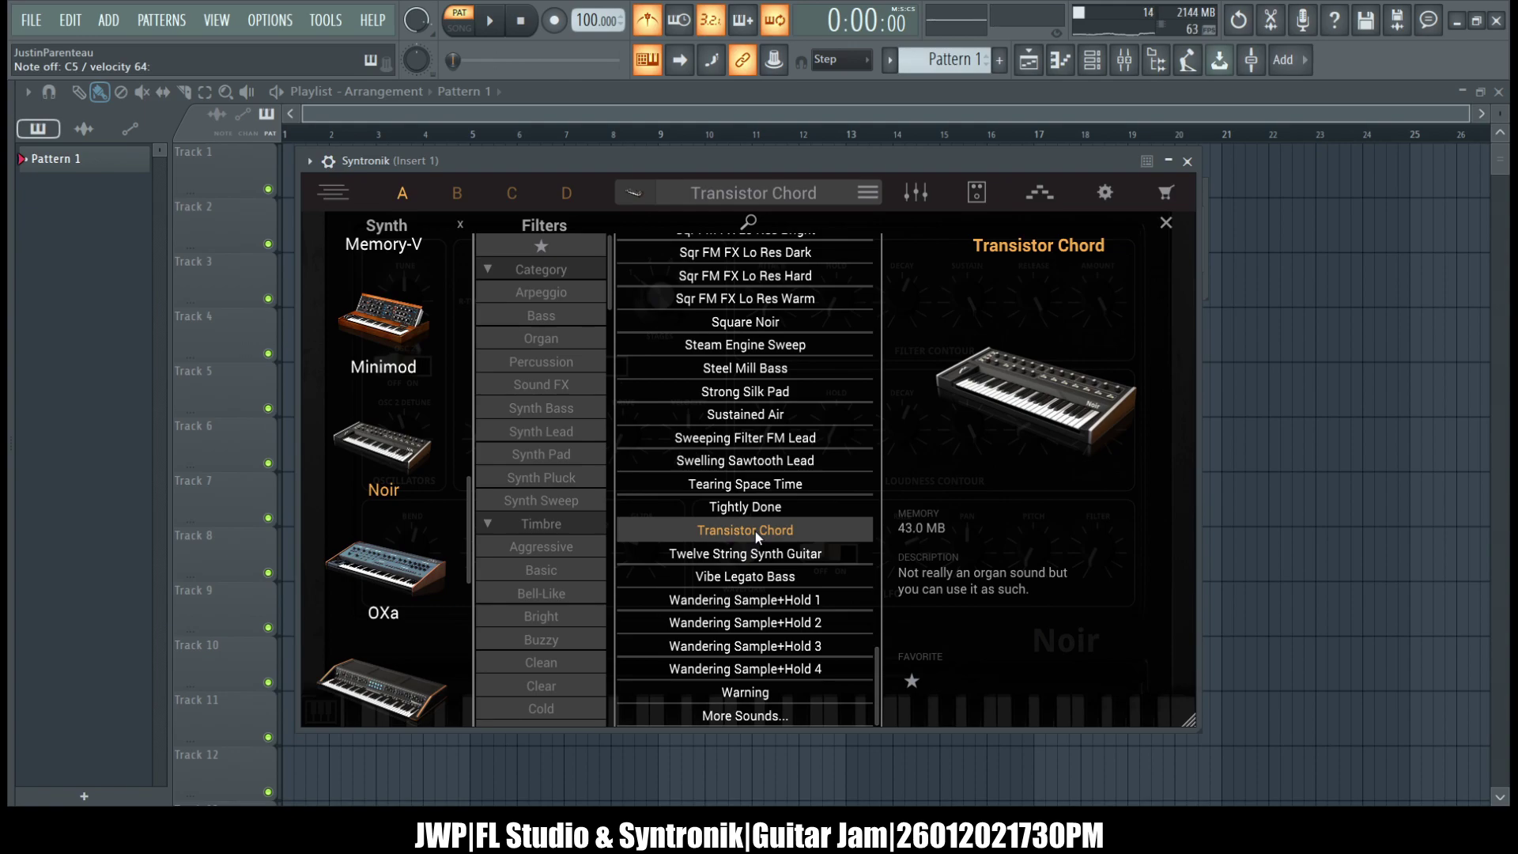
- Load the PWM Black Lead preset from the Noir list and return to the synth's front panel
scroll(756, 532, up, 5)
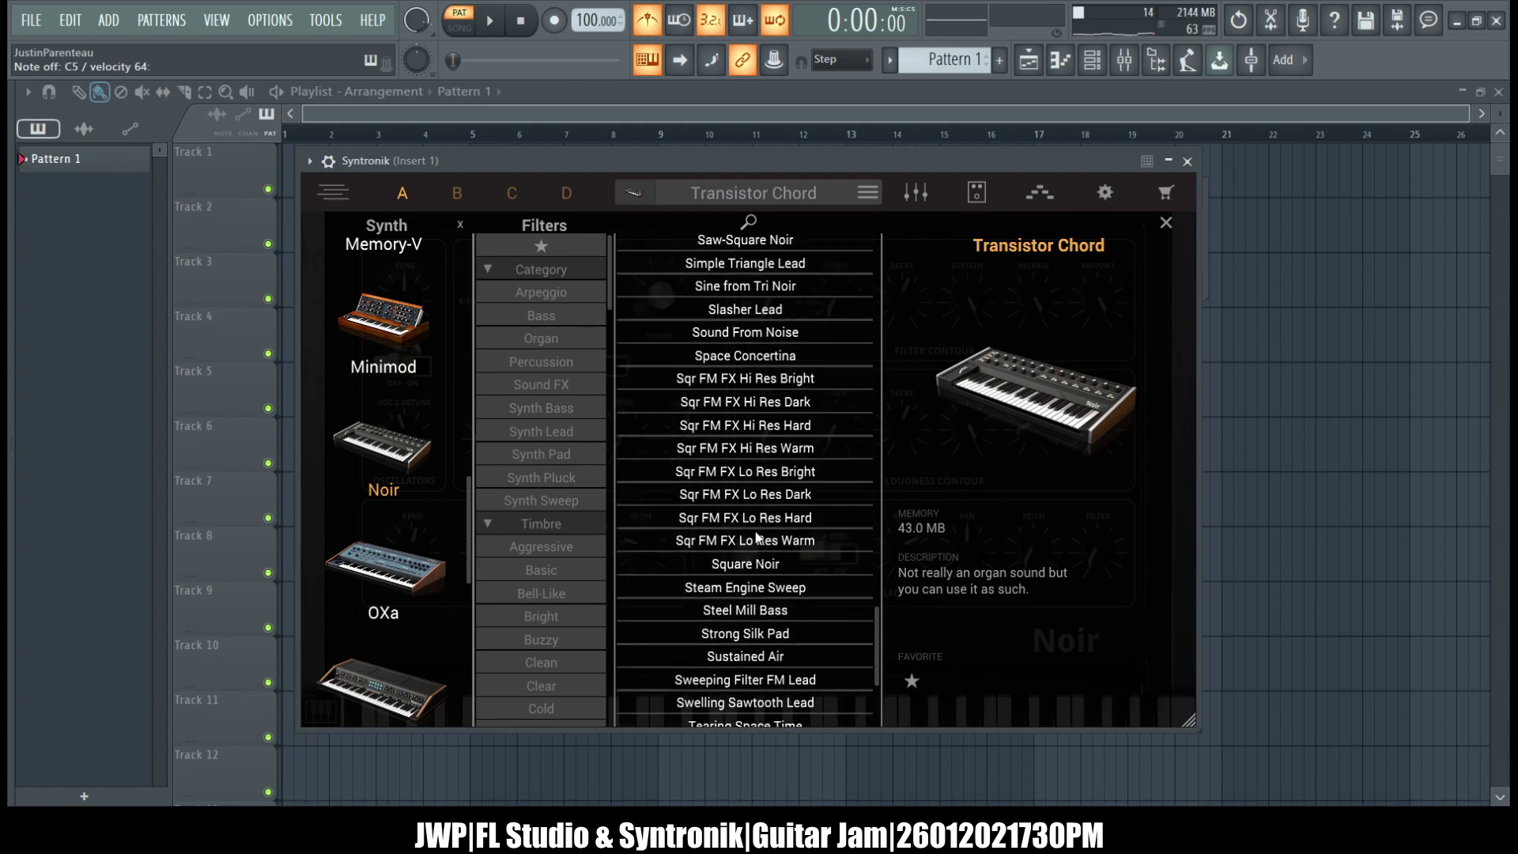
scroll(756, 538, up, 12)
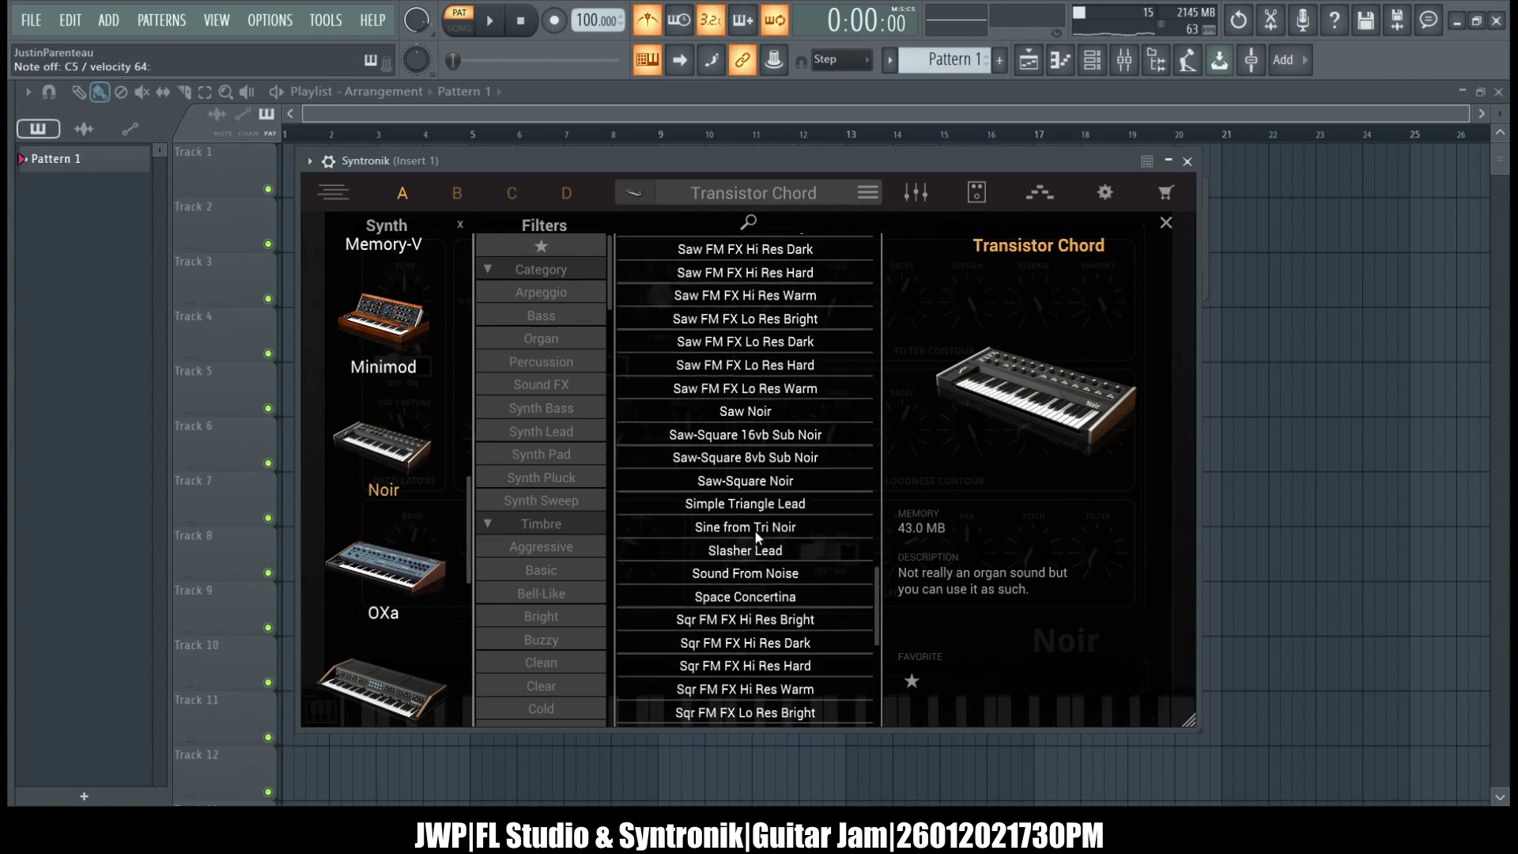
scroll(756, 540, up, 6)
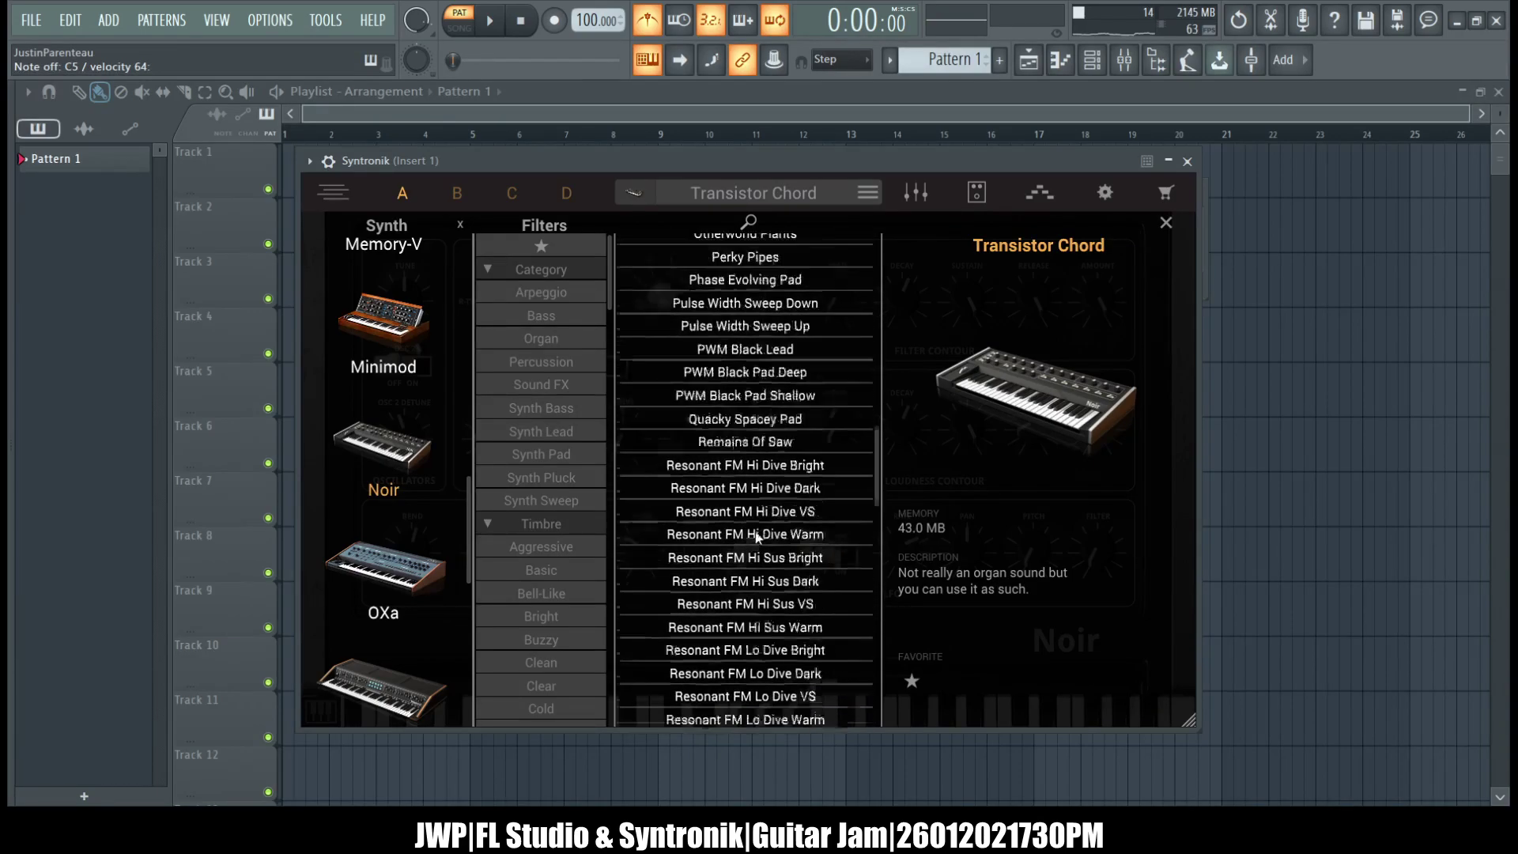
scroll(756, 538, up, 2)
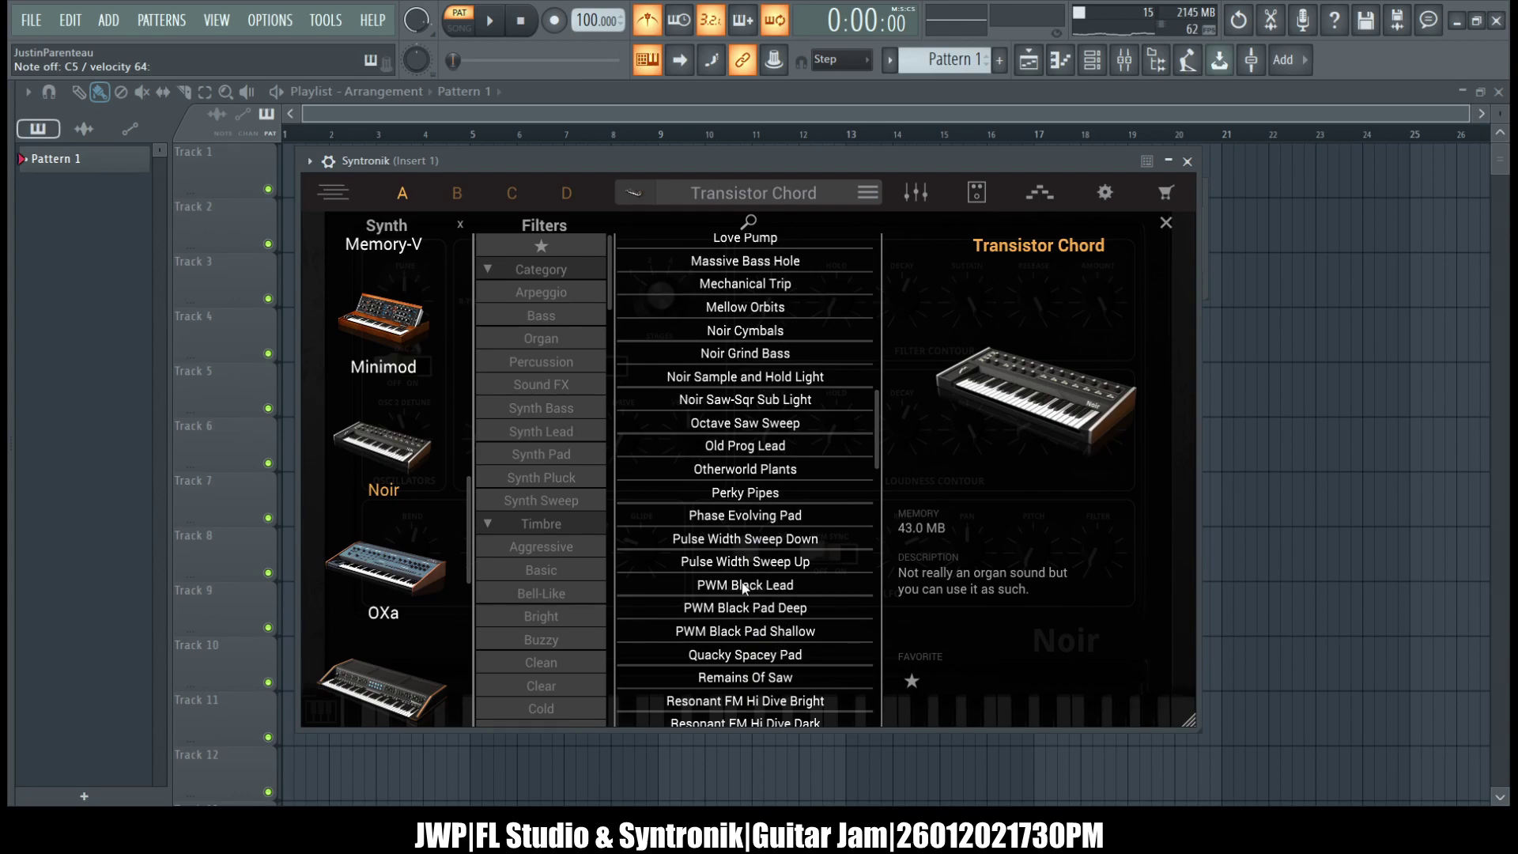
click(743, 584)
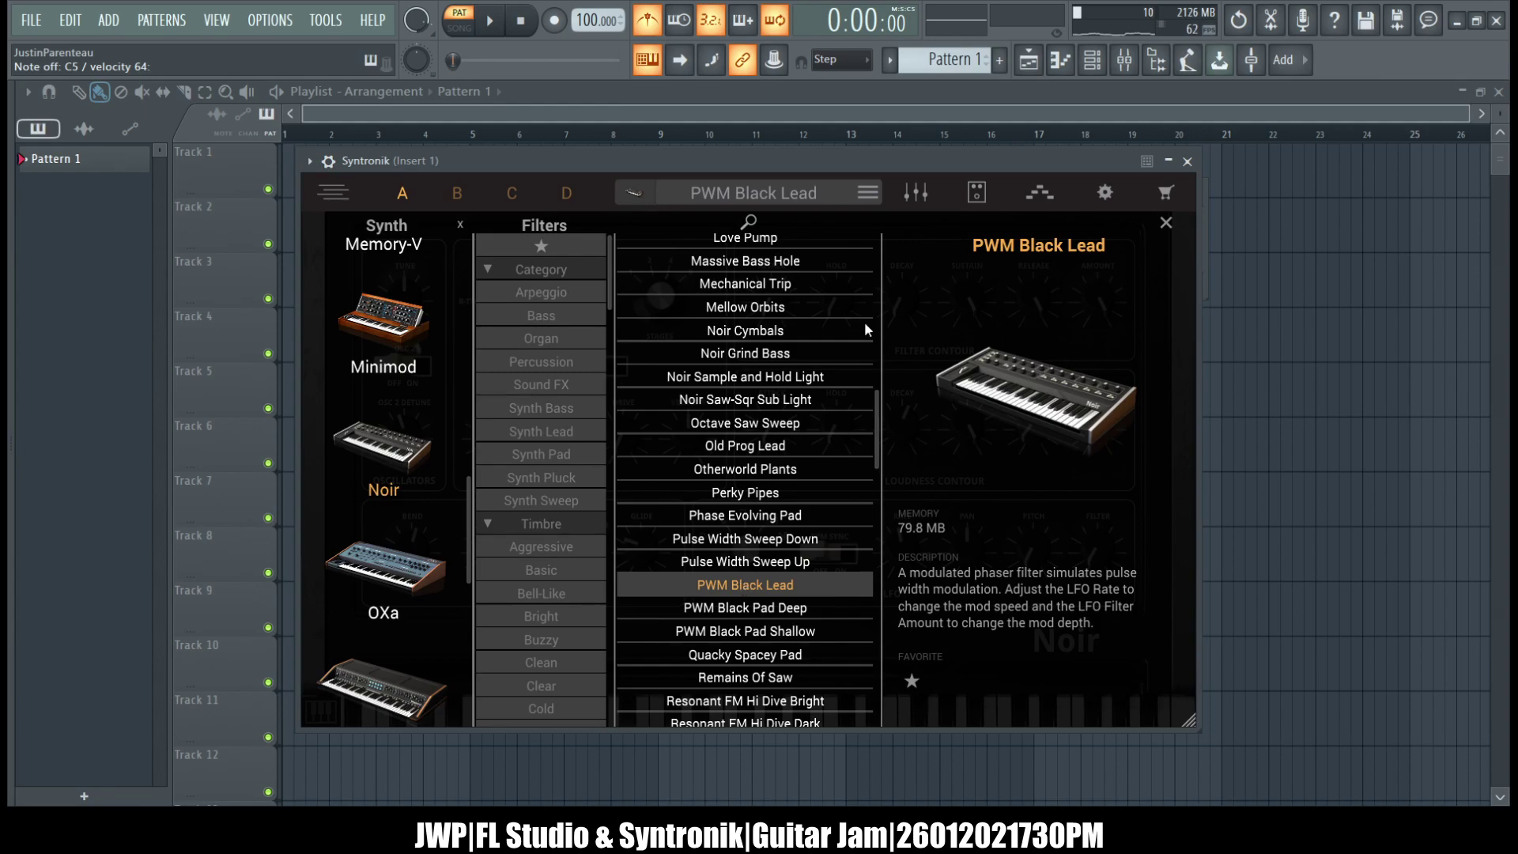
click(643, 193)
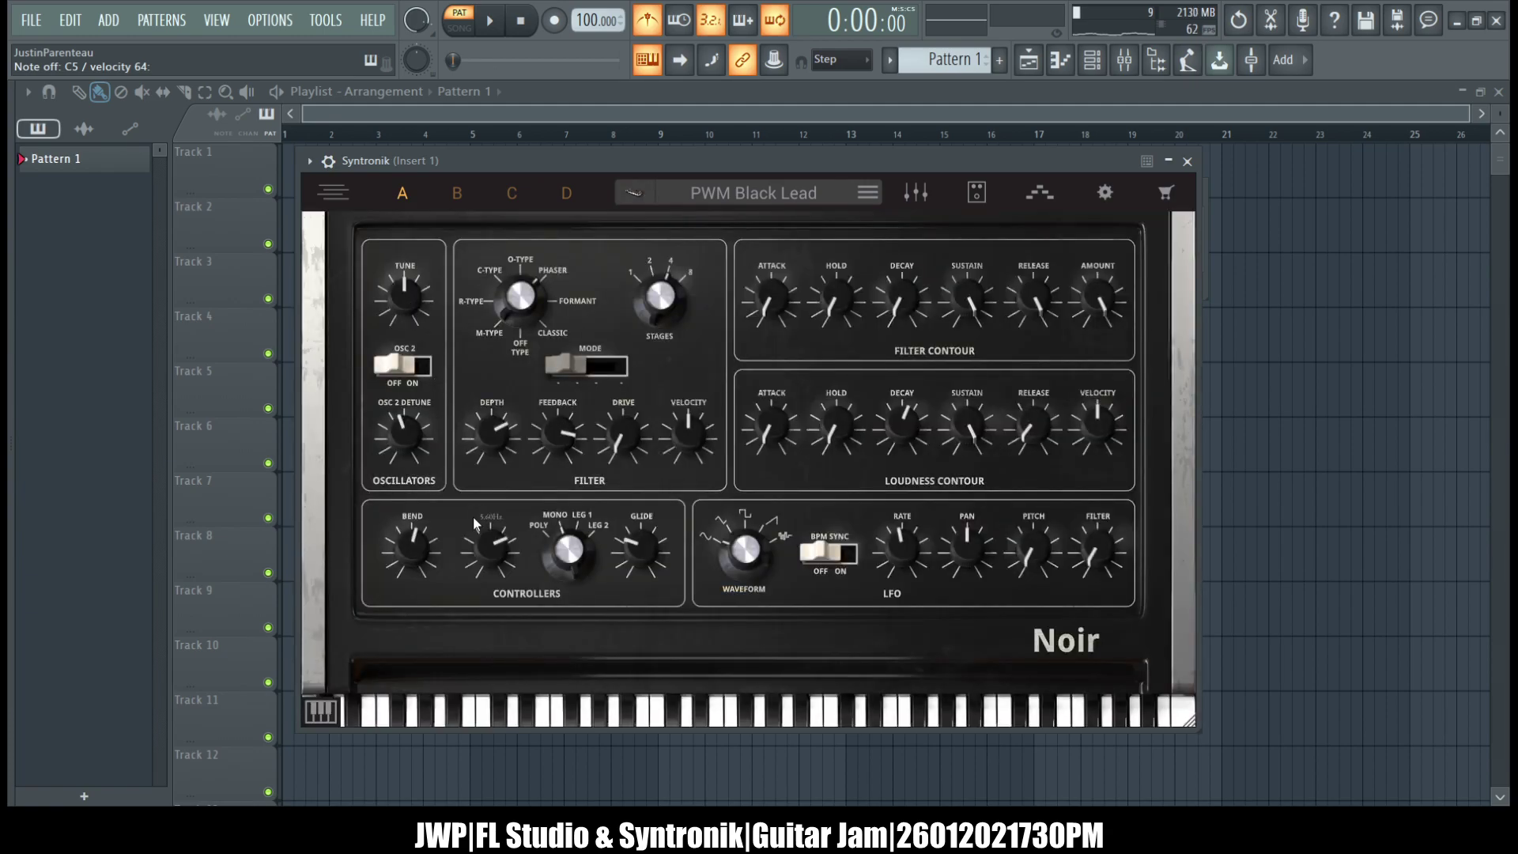
- Turn the Noir's Bend control to maximum and set the channel's pitch range to 24 in the wrapper settings
drag(412, 544, 420, 513)
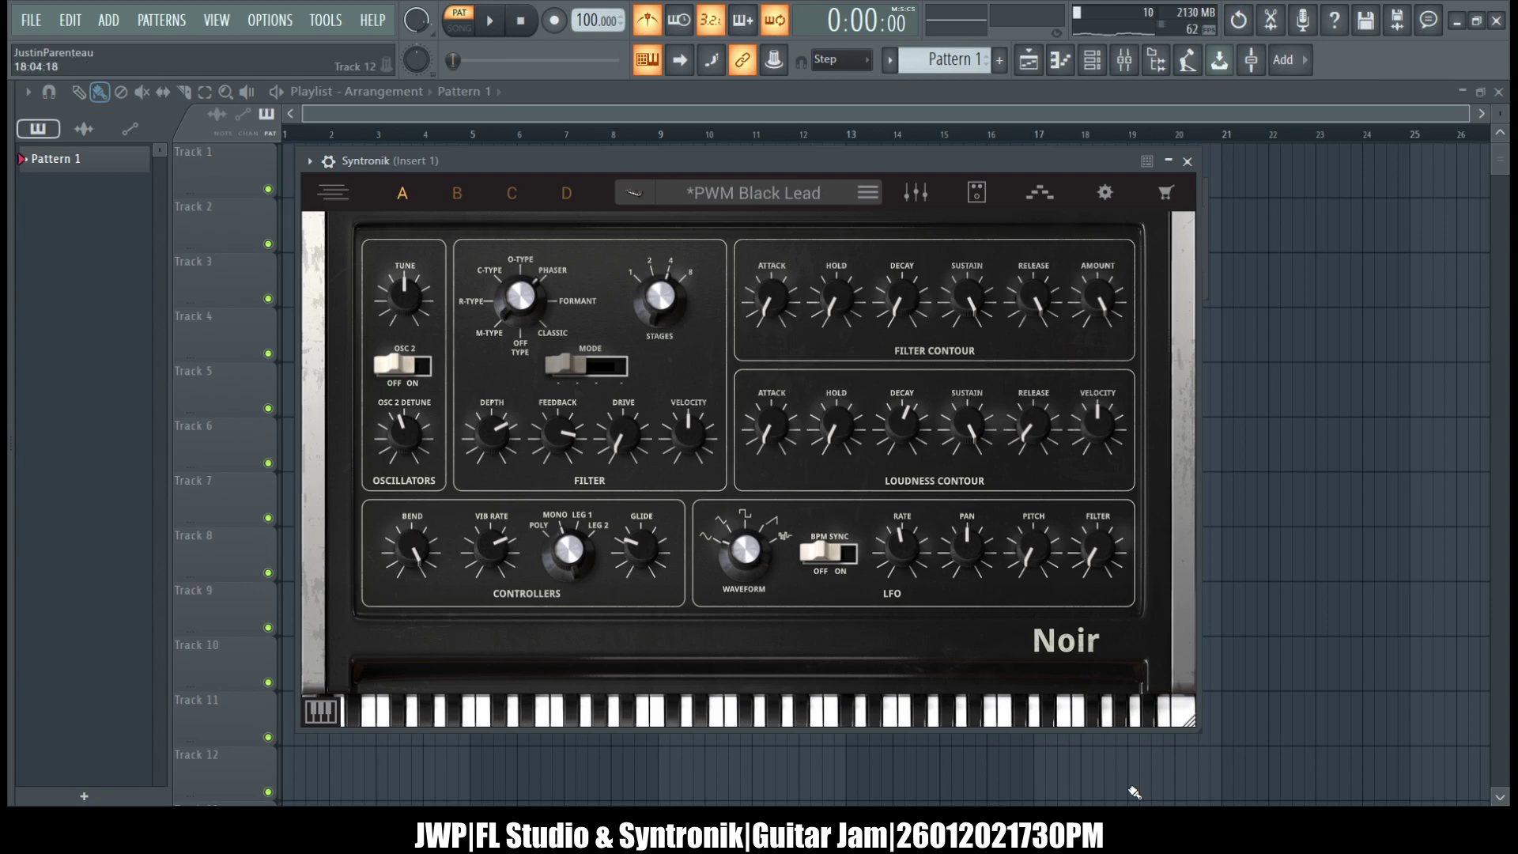
click(330, 162)
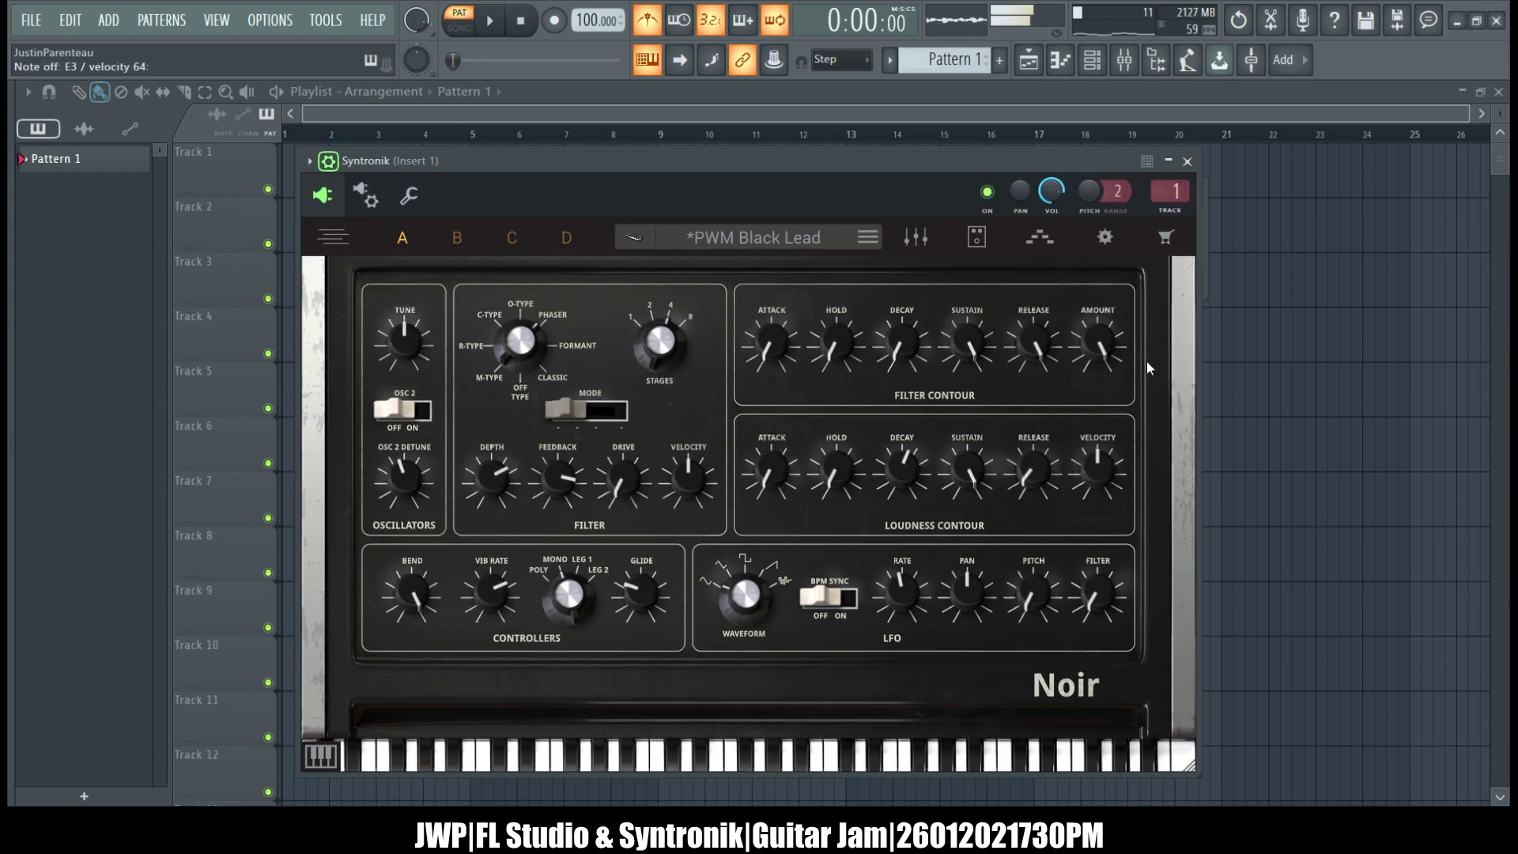
drag(1117, 192, 1117, 170)
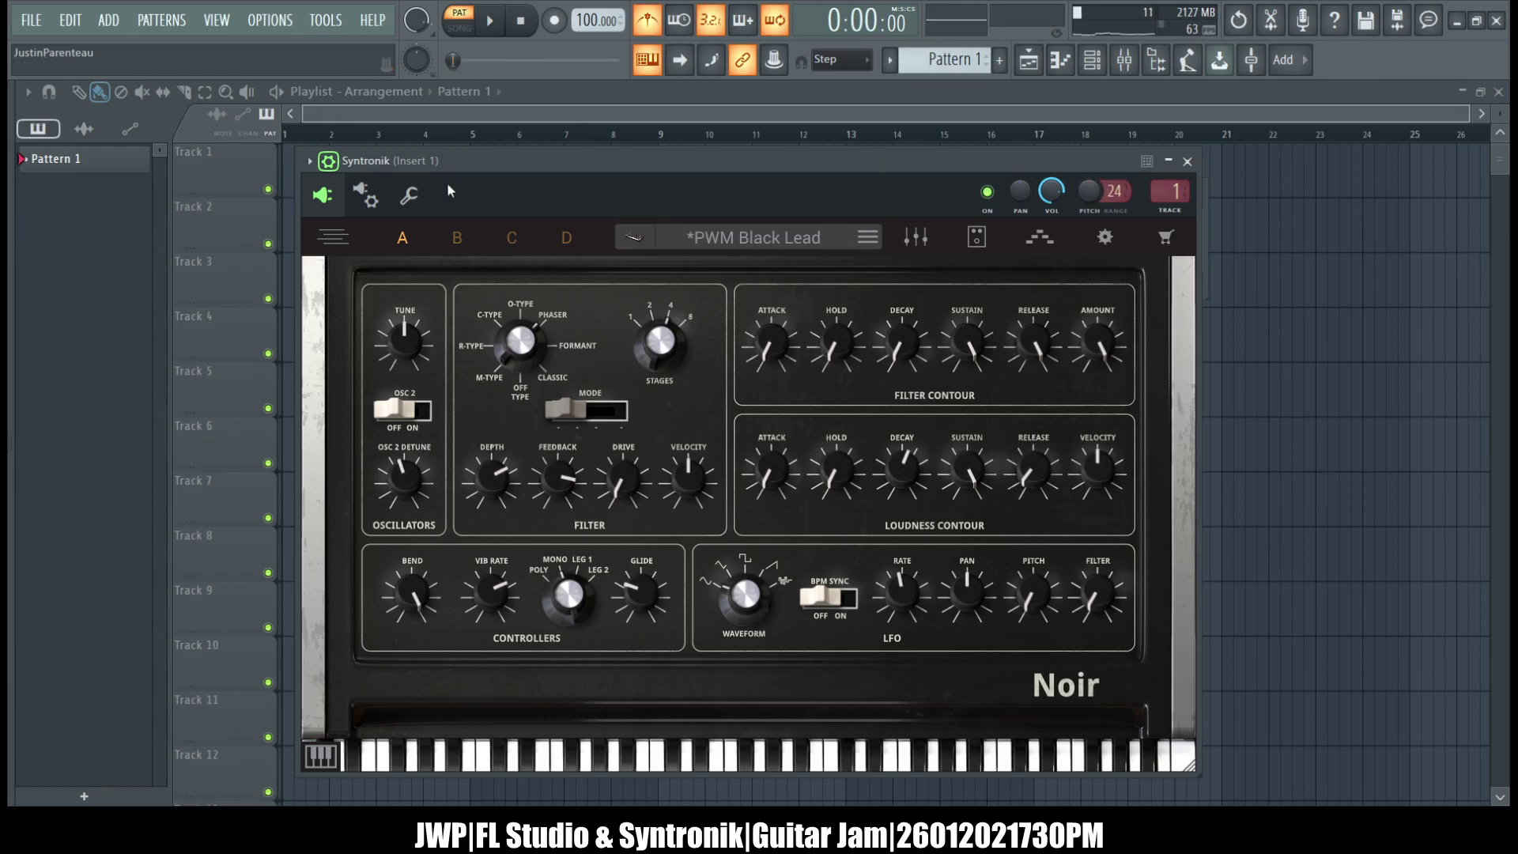
scroll(1121, 174, down, 1)
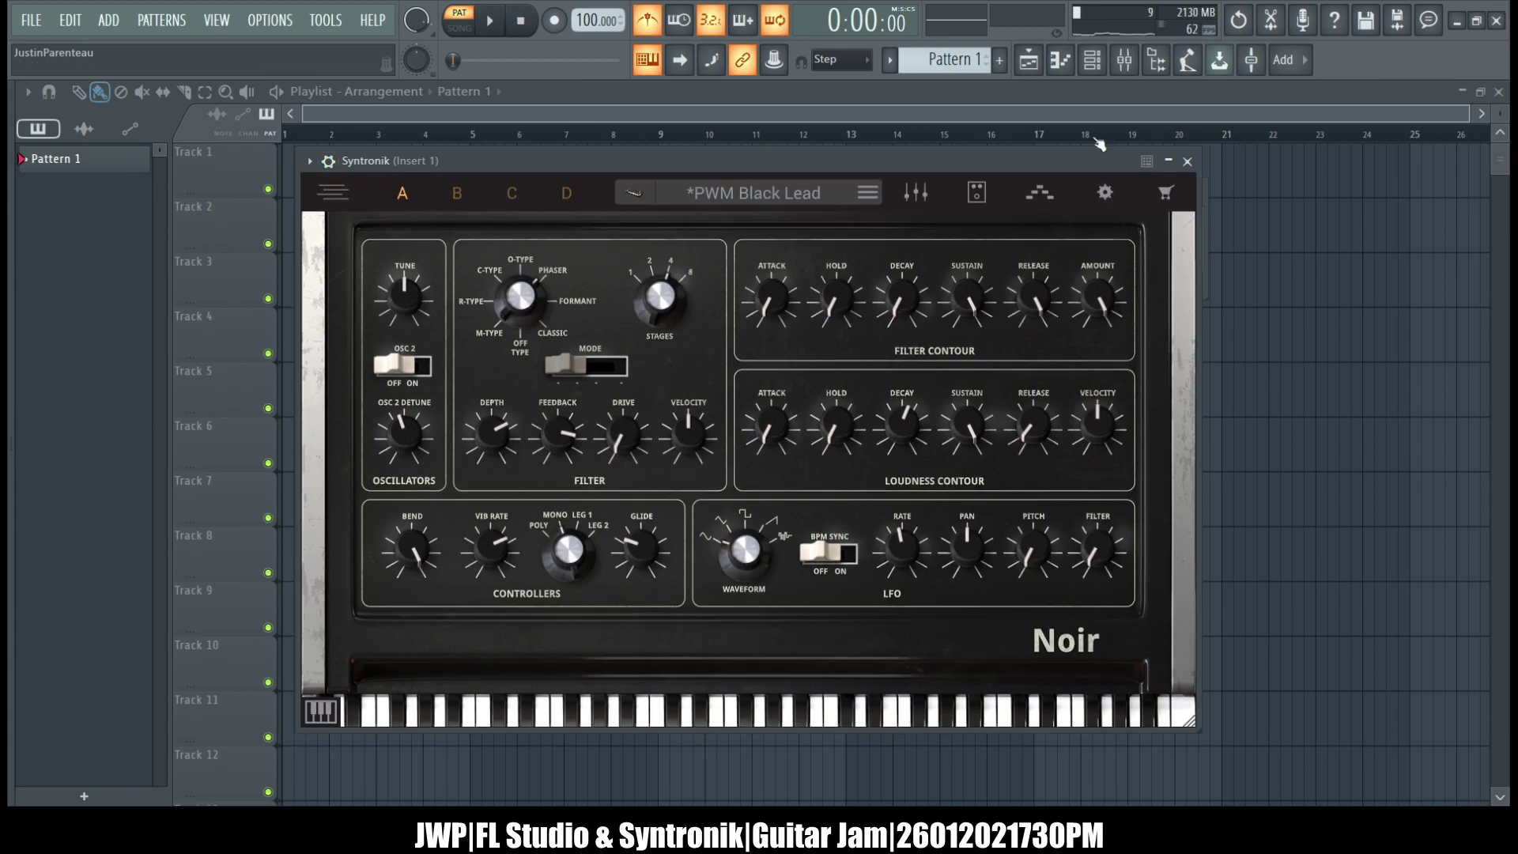
- Clone the Syntronik channel five times in the channel rack, closing each clone's plugin window
click(1123, 60)
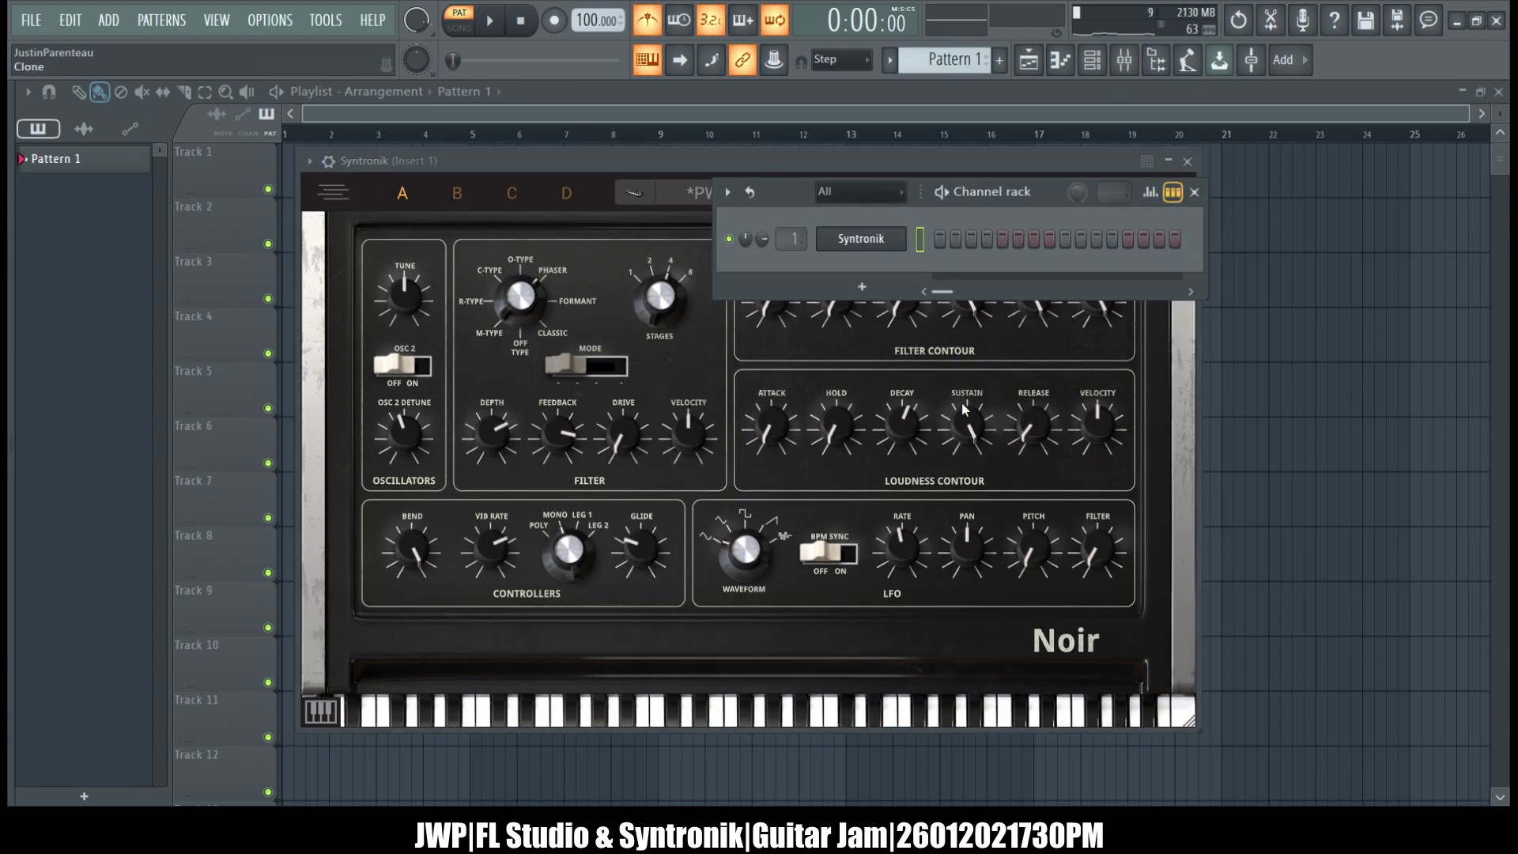
click(861, 238)
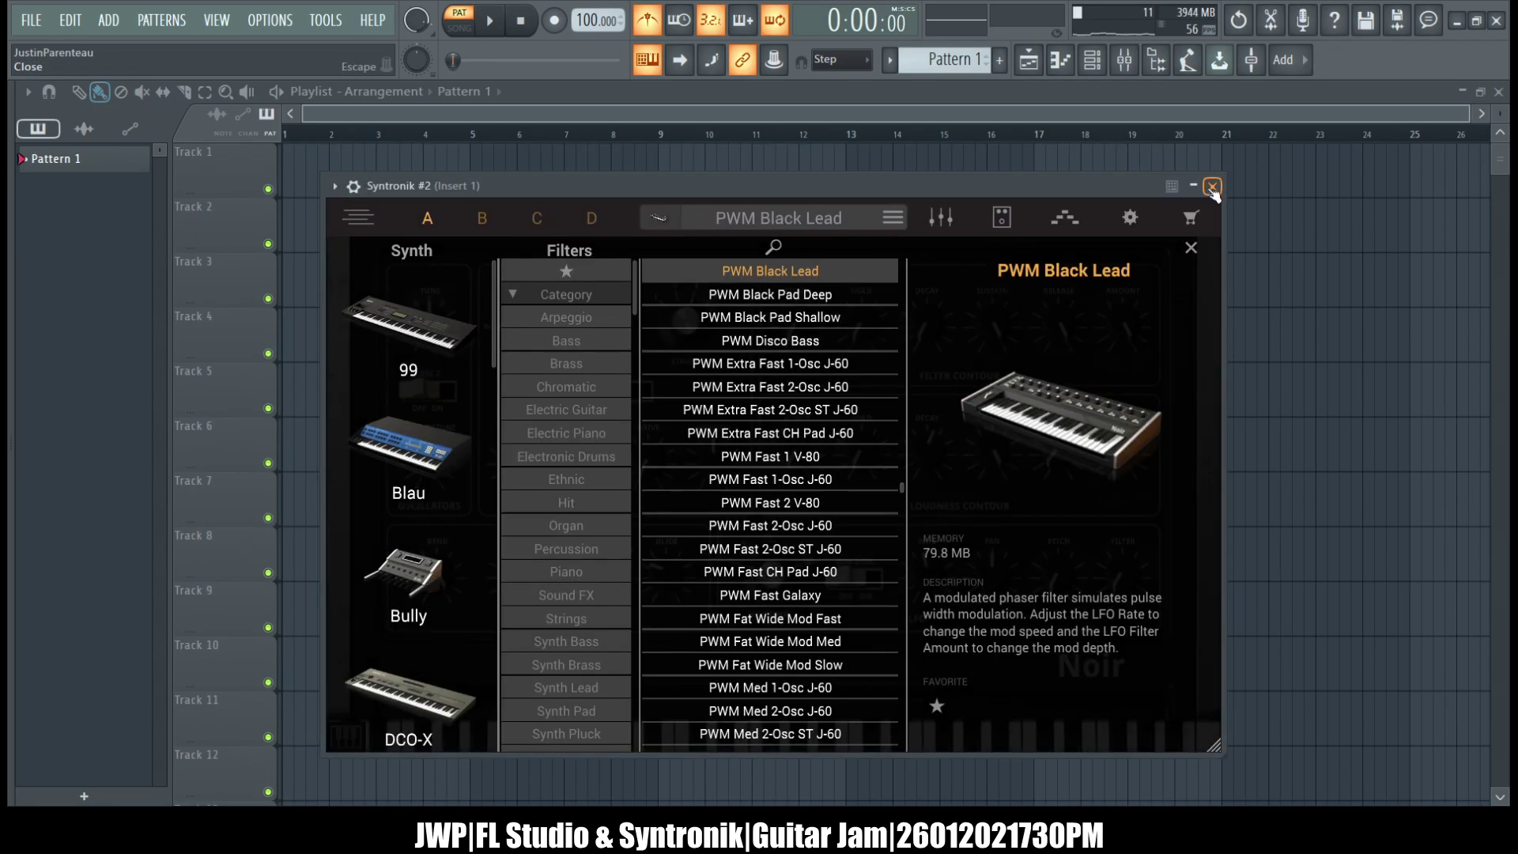
click(1212, 187)
click(865, 275)
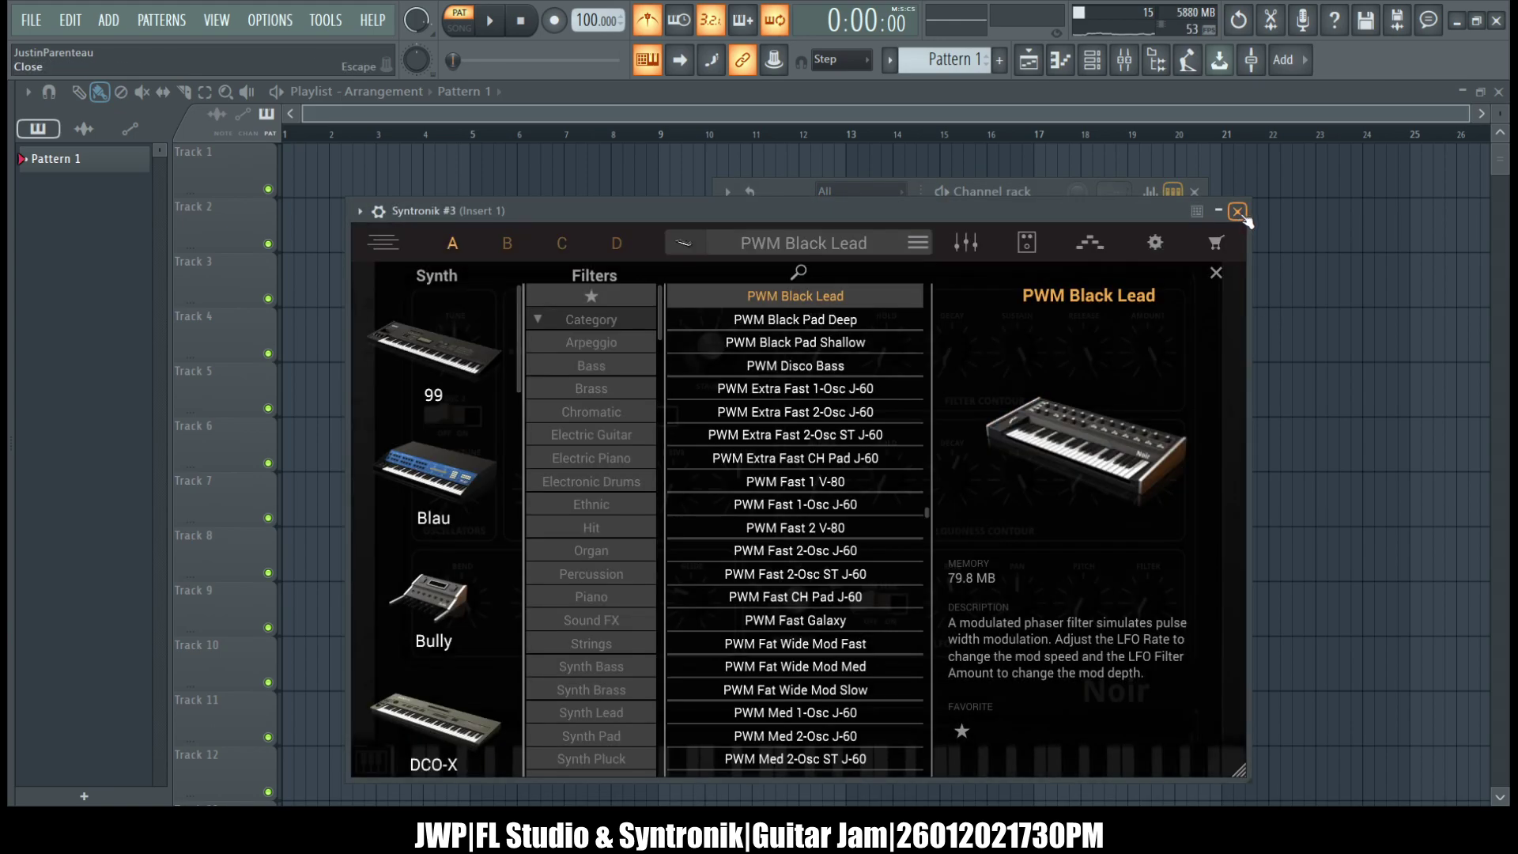
click(1238, 212)
click(877, 303)
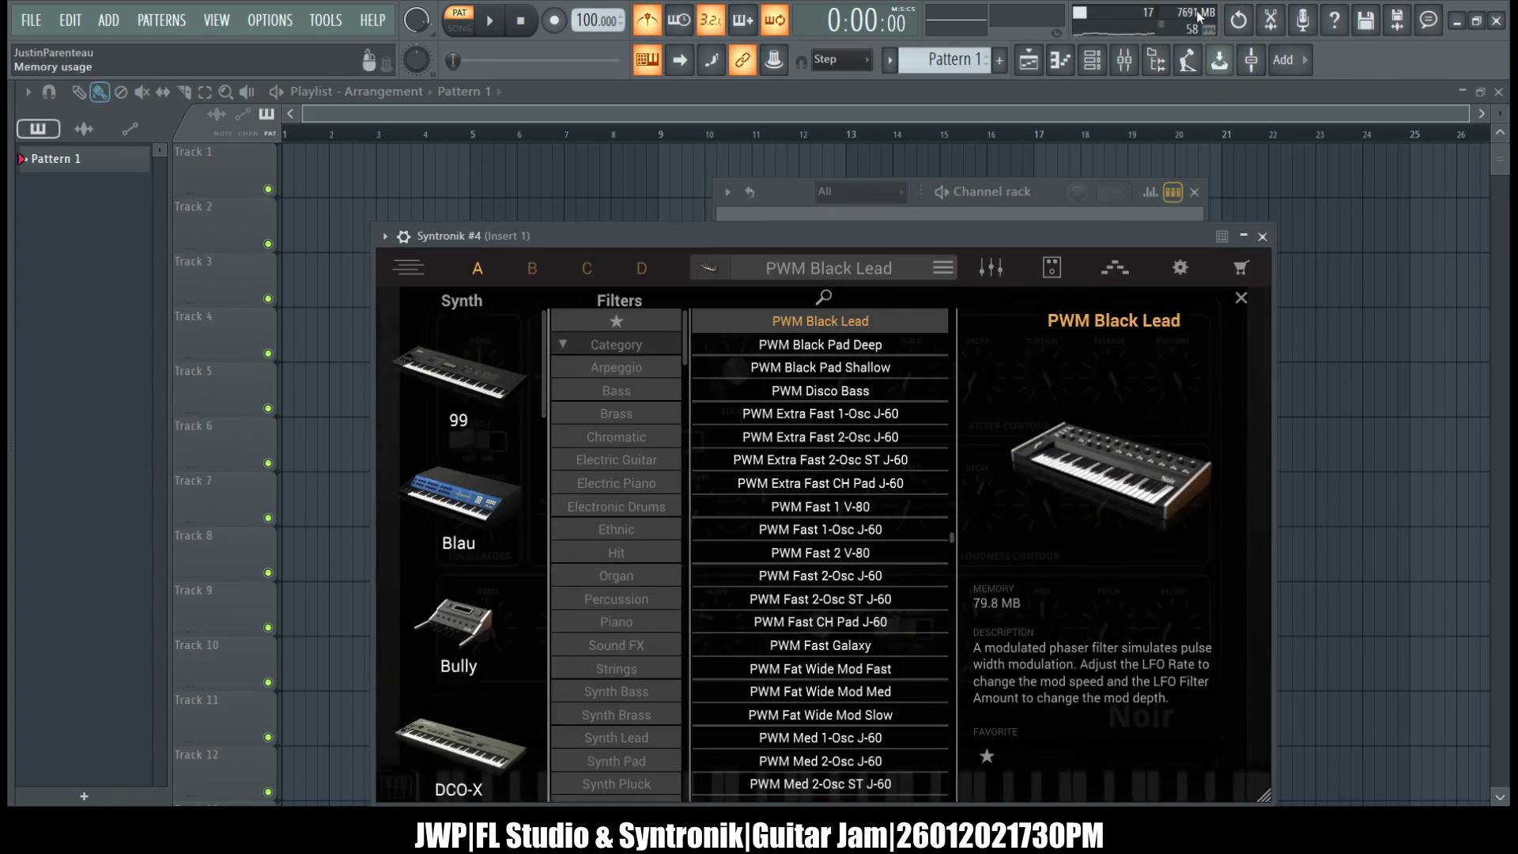
click(1263, 237)
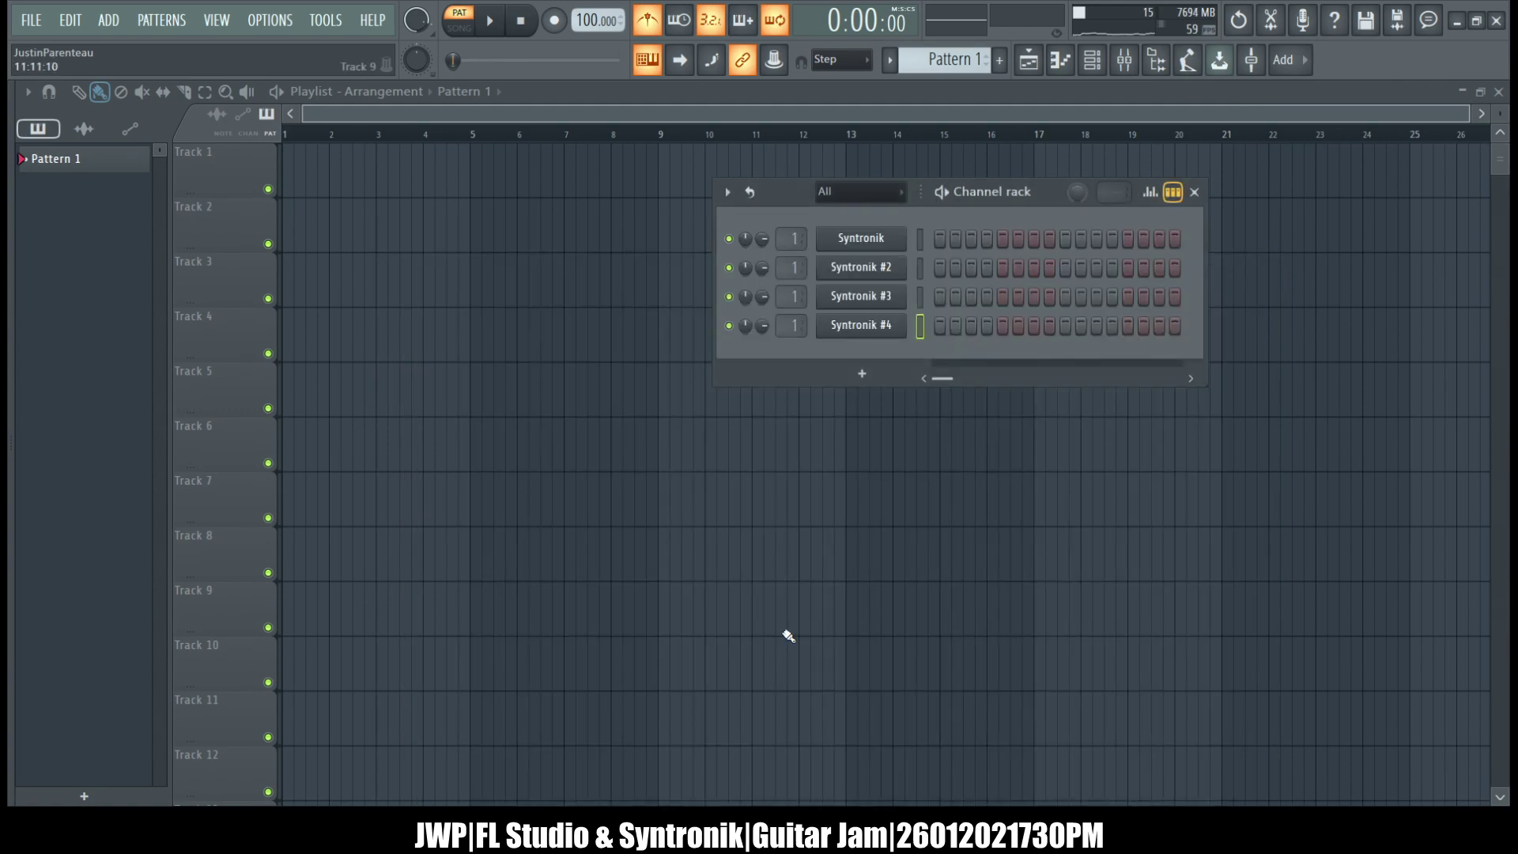
click(861, 325)
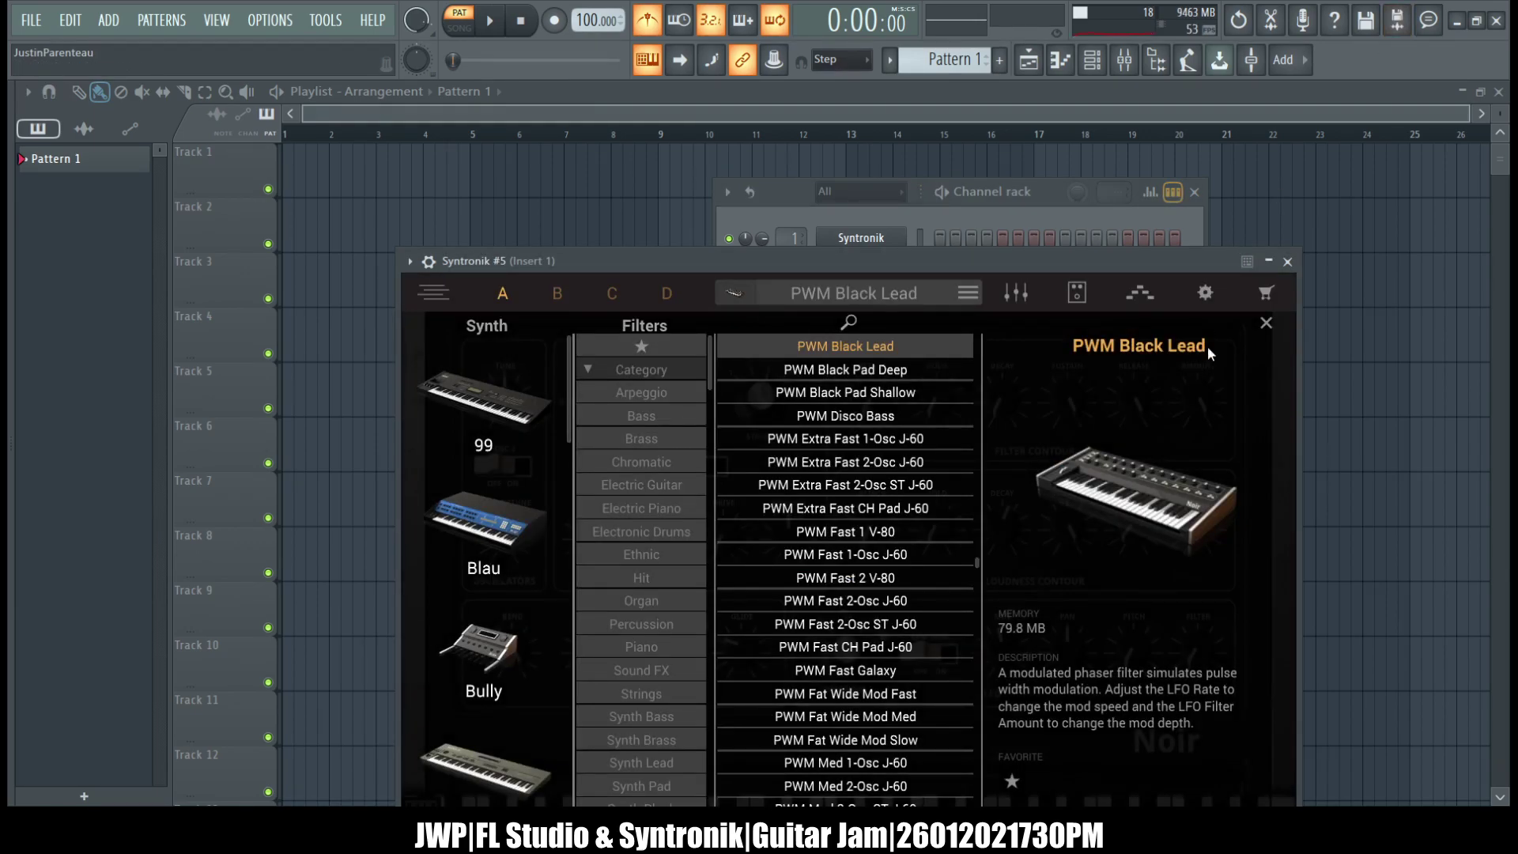
click(1287, 261)
click(868, 362)
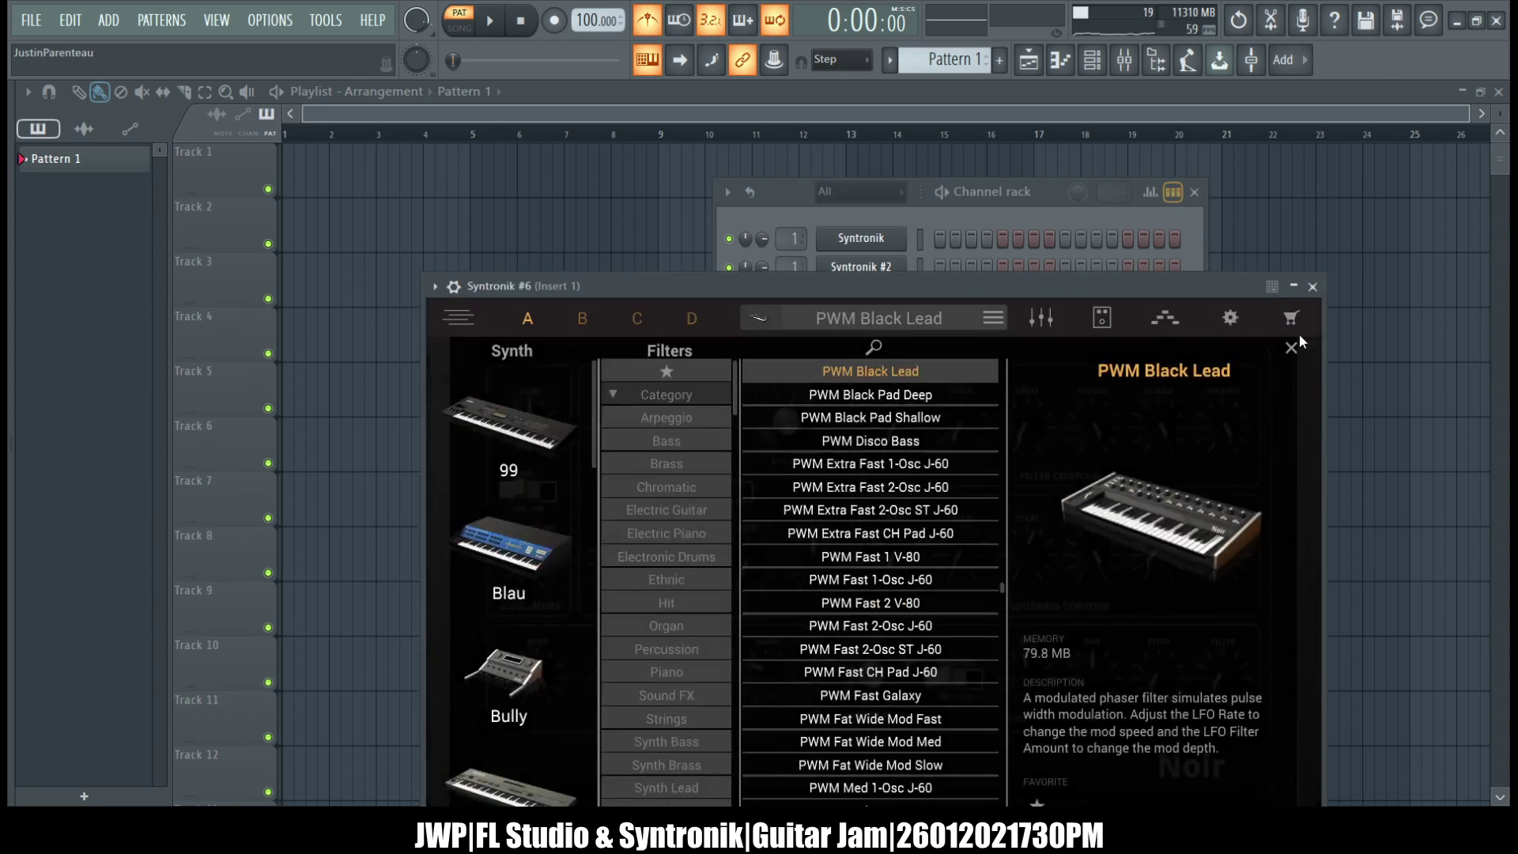
click(1312, 287)
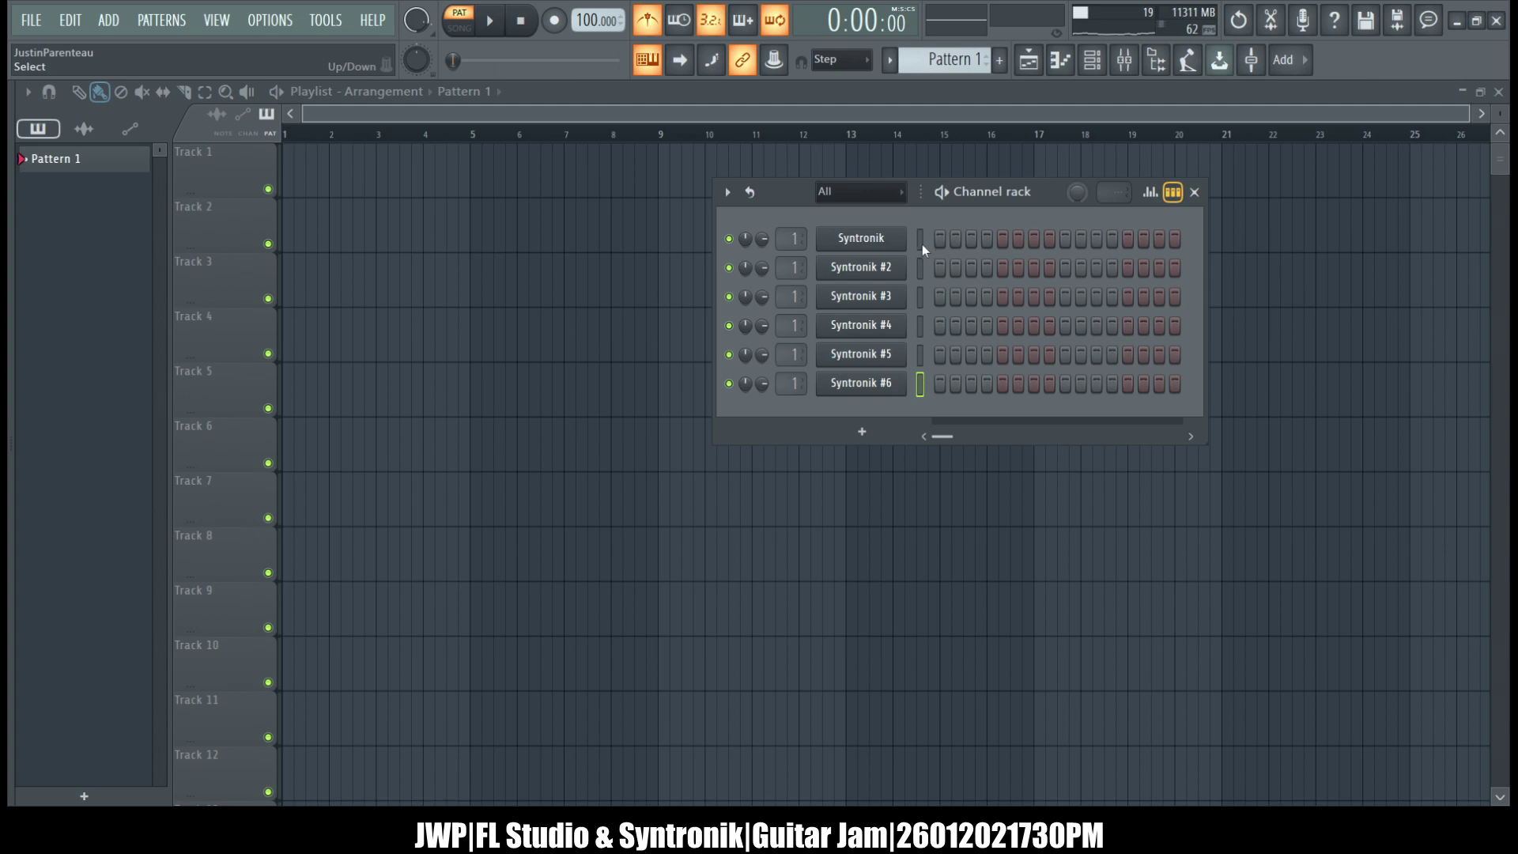
- Show the wrapper settings of Syntronik #6 and #5 and link each one's channel pitch to the controller
click(879, 382)
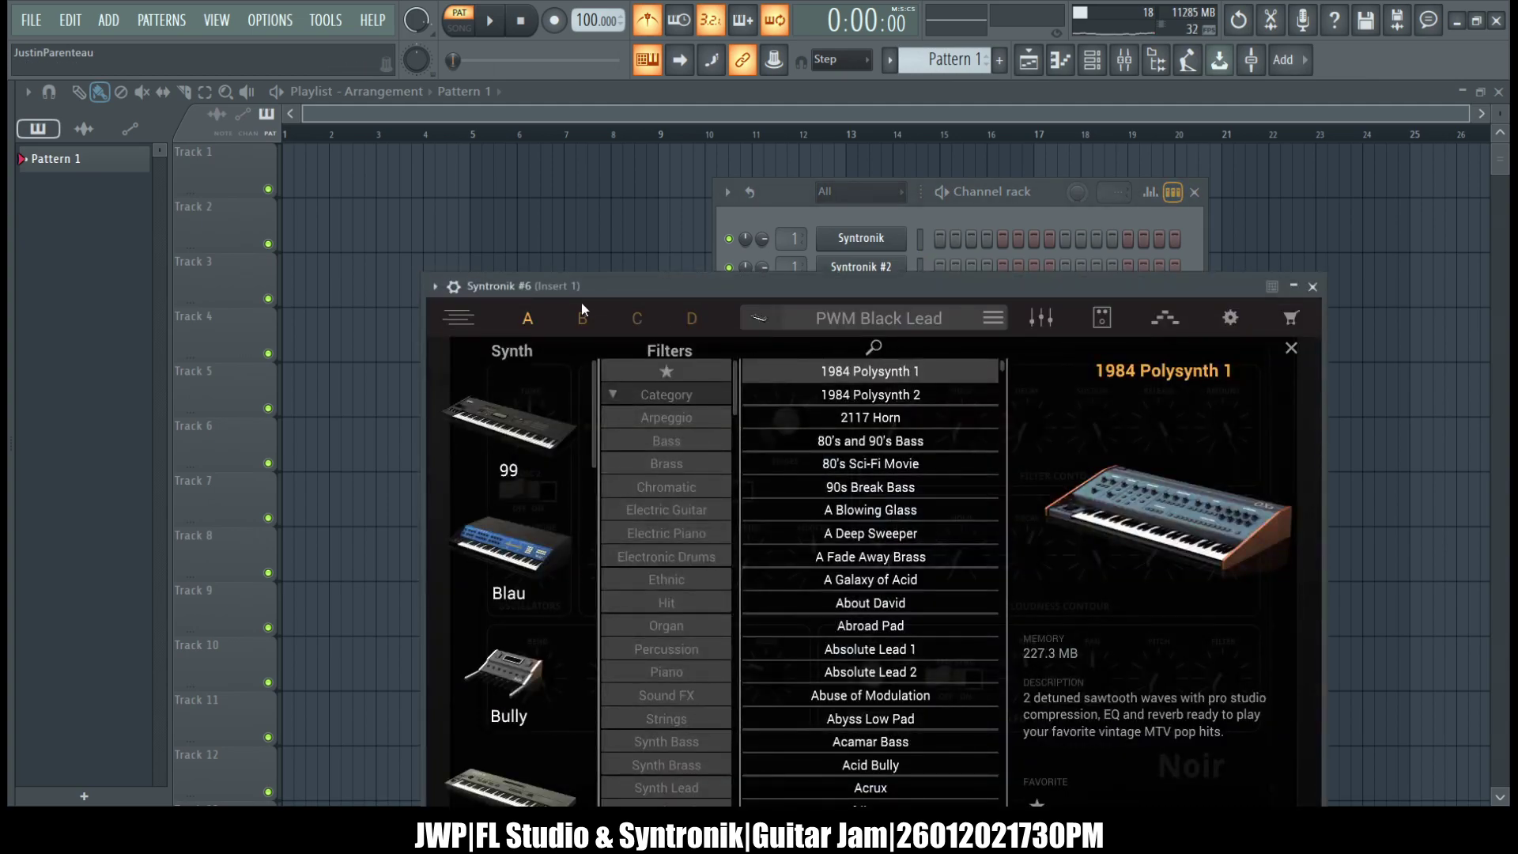
click(453, 287)
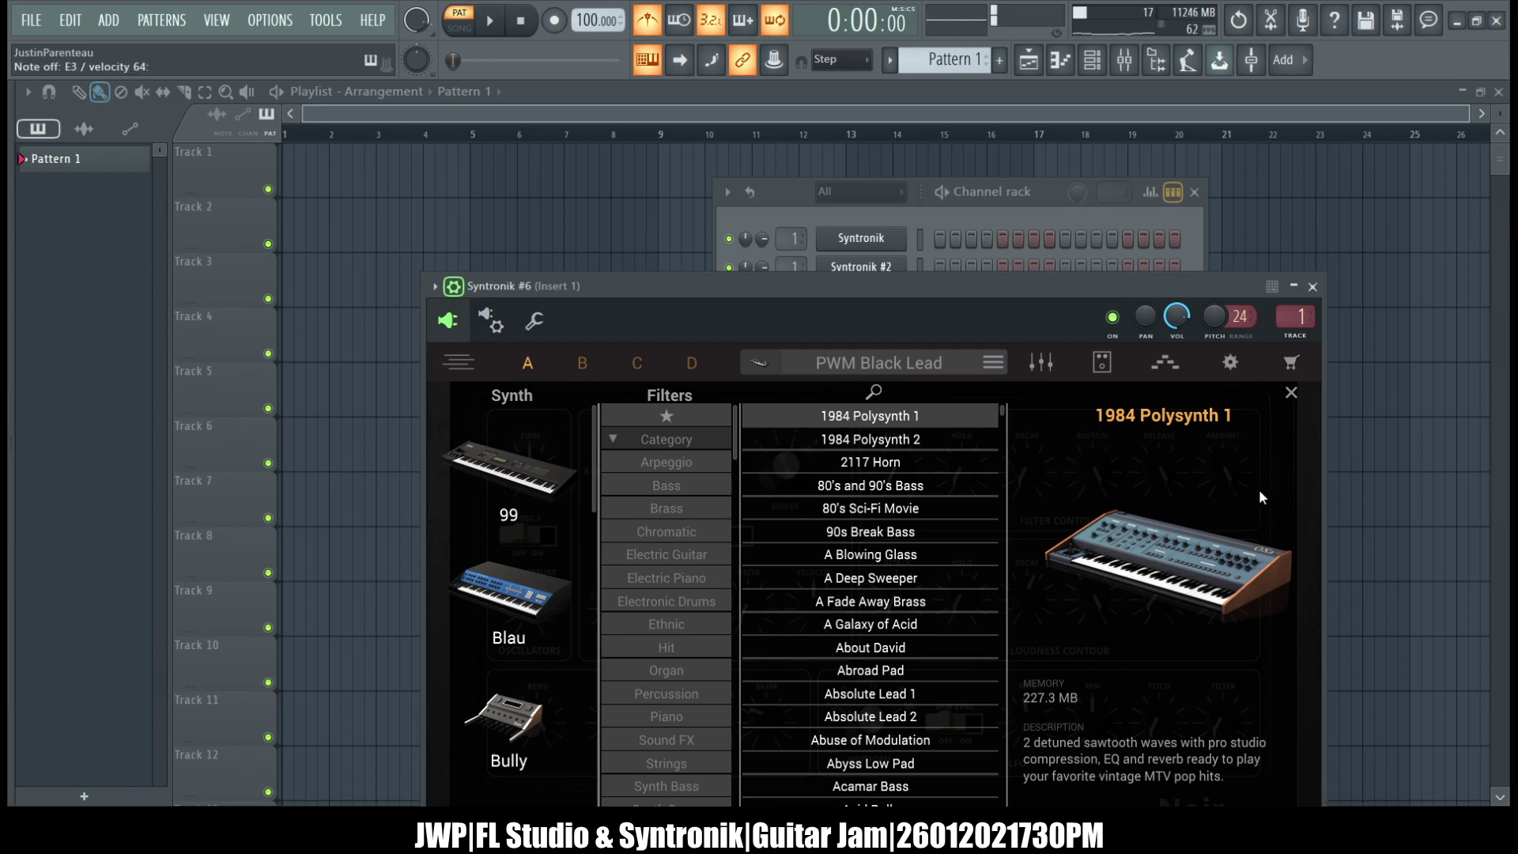
click(1313, 287)
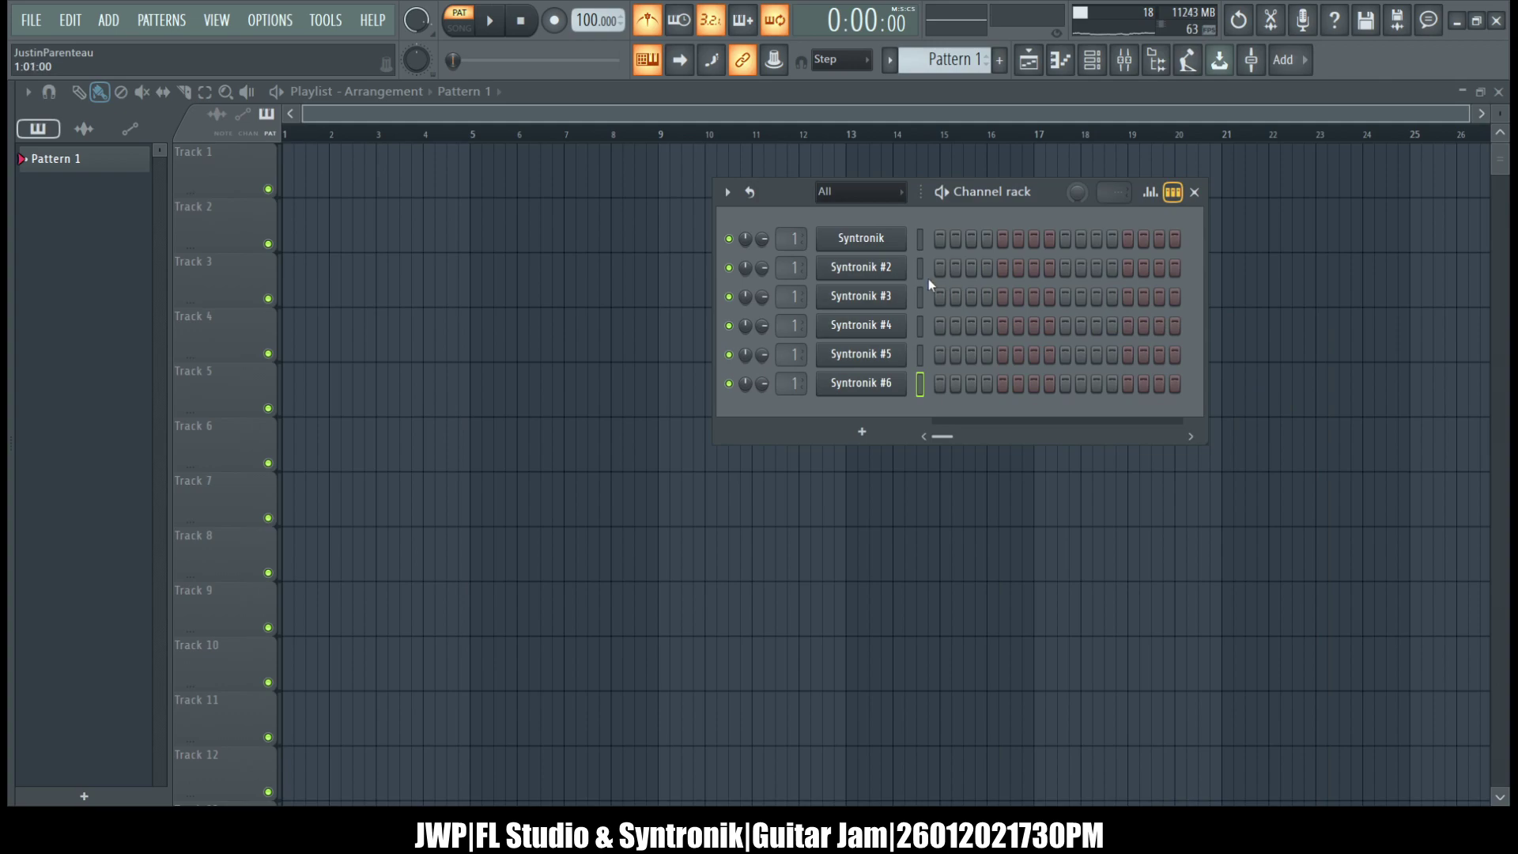
click(887, 354)
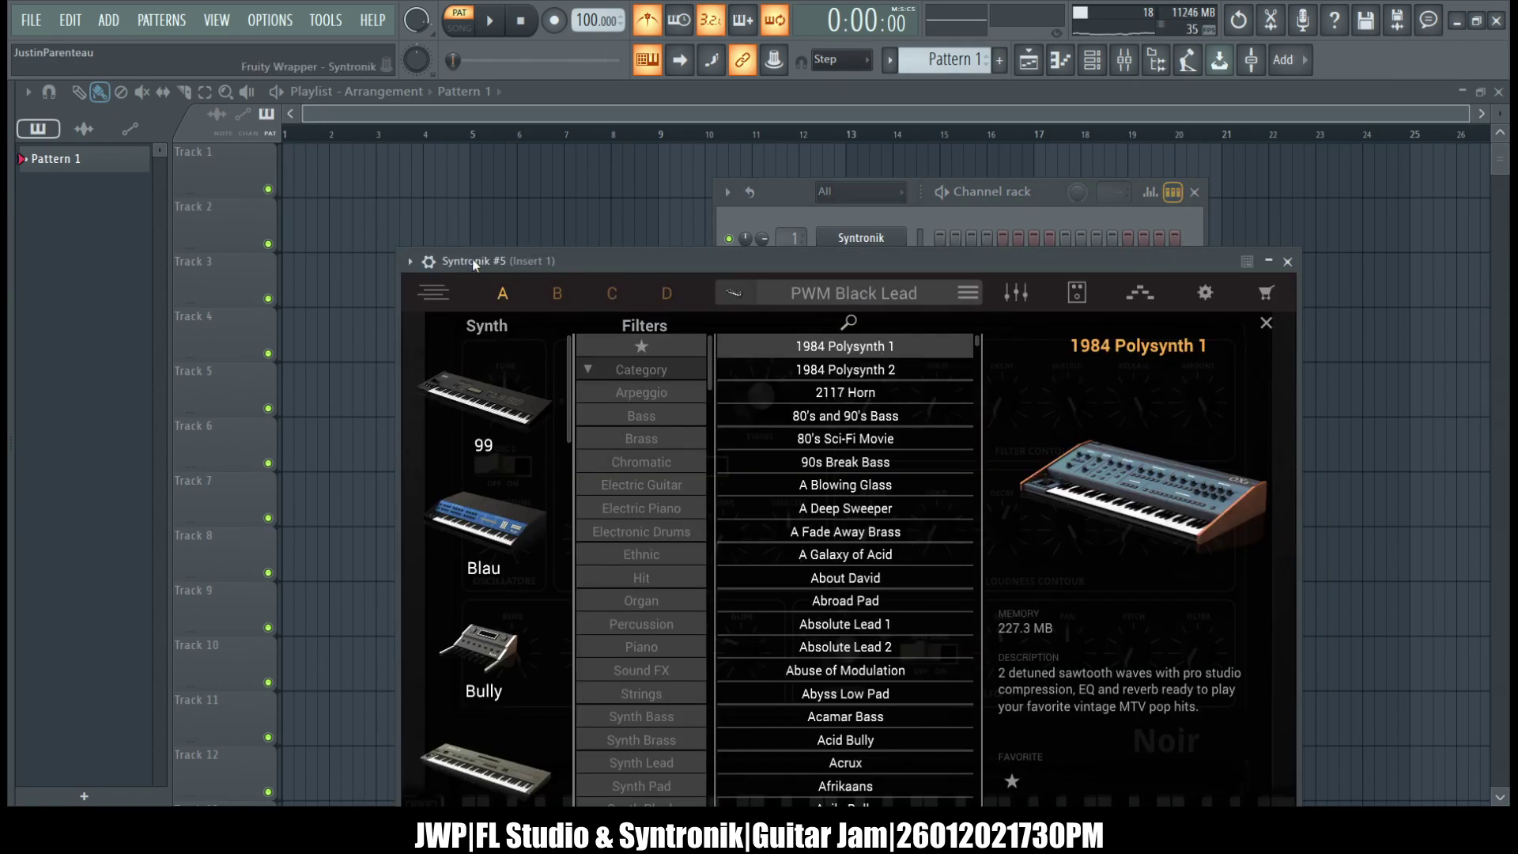
click(429, 261)
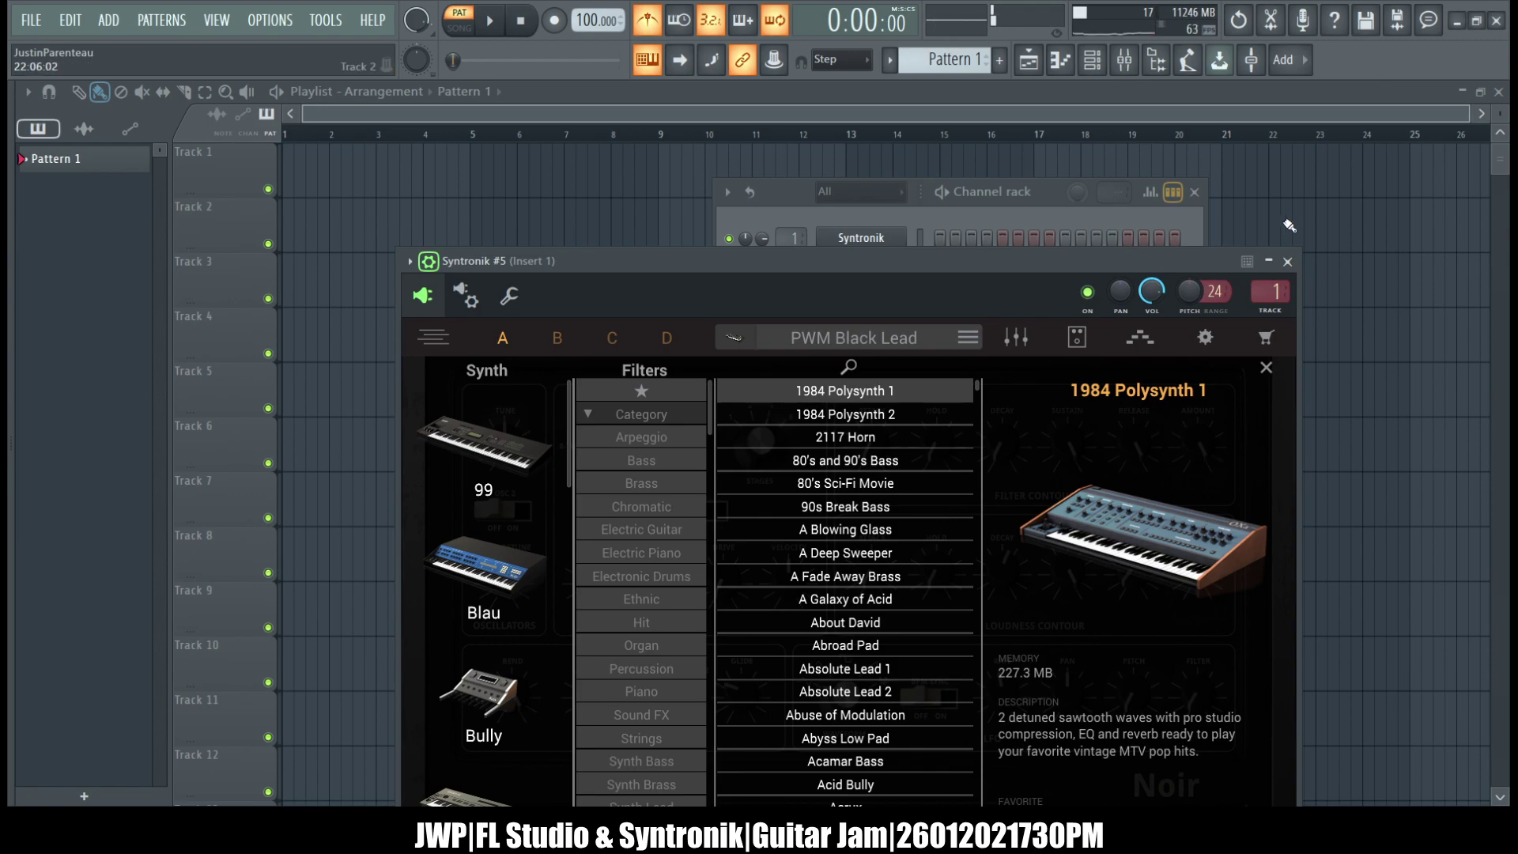
click(1287, 261)
- Show the wrapper settings of Syntronik #4 and #3 and link each one's channel pitch to the controller
click(887, 325)
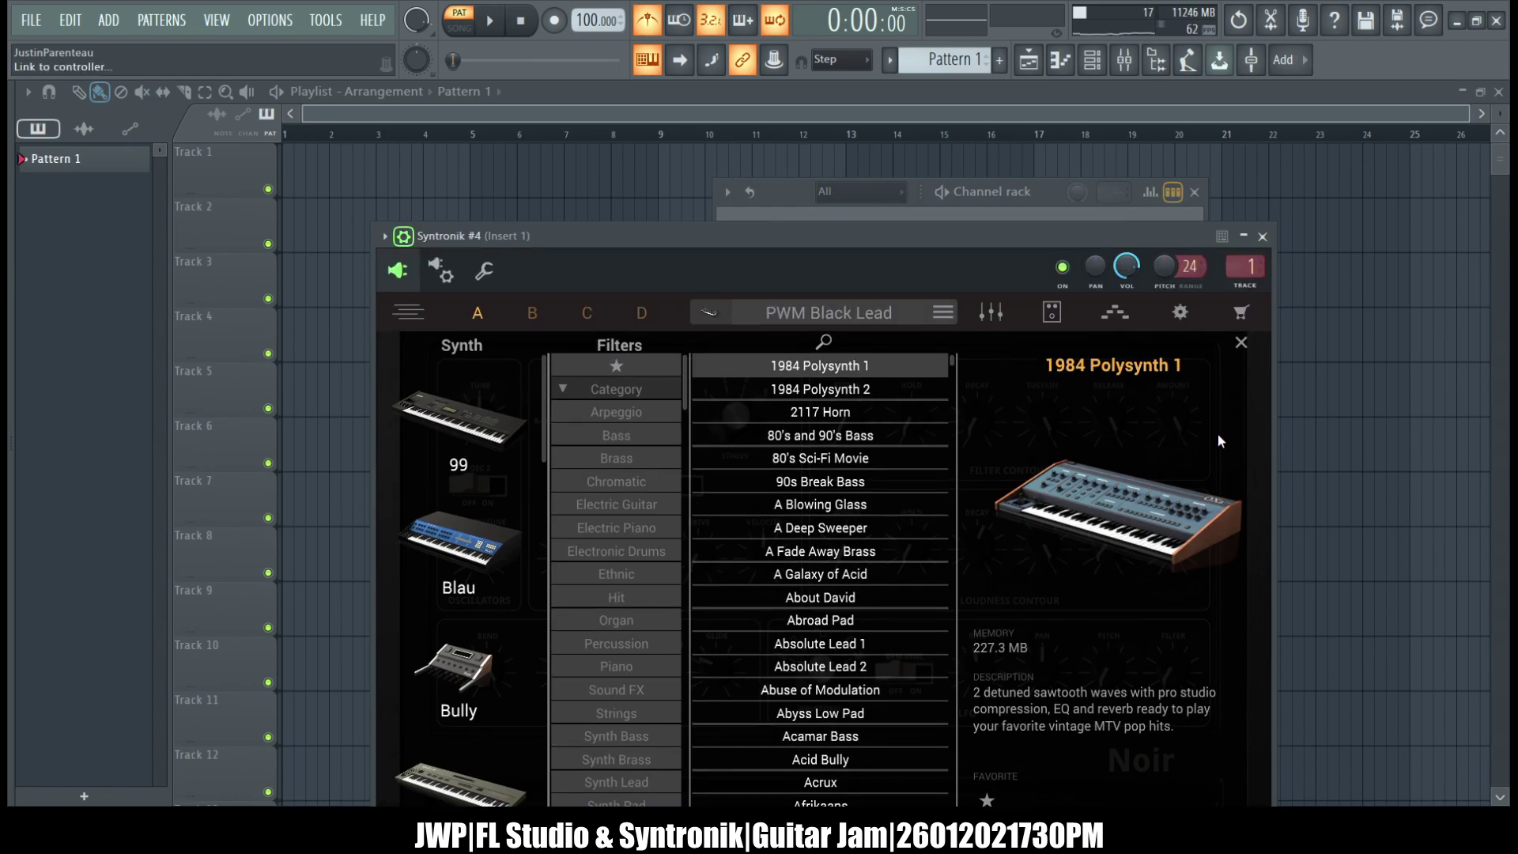
key(x)
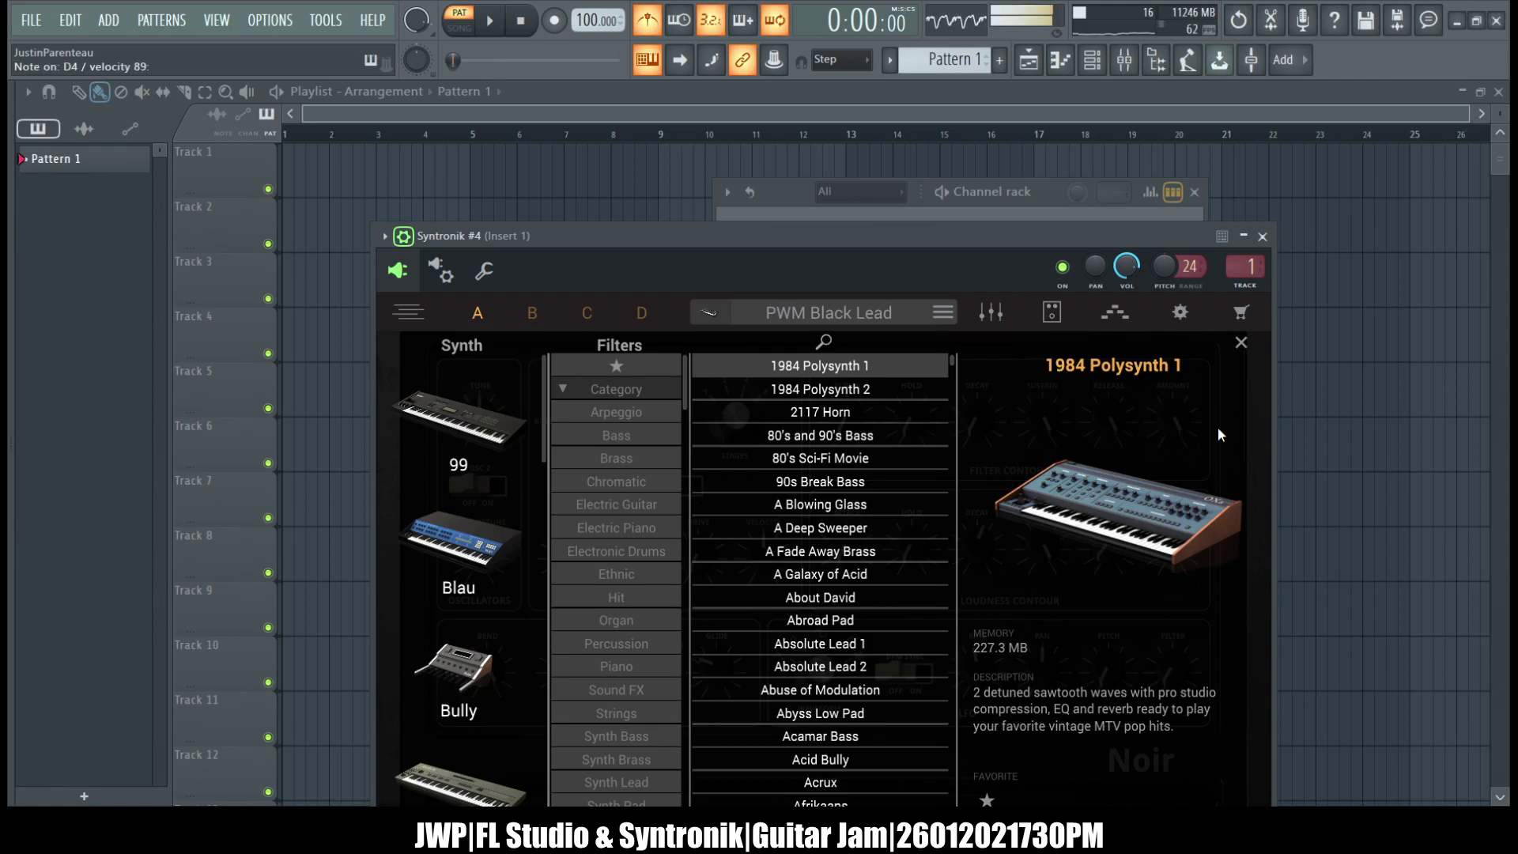
click(1262, 237)
click(861, 296)
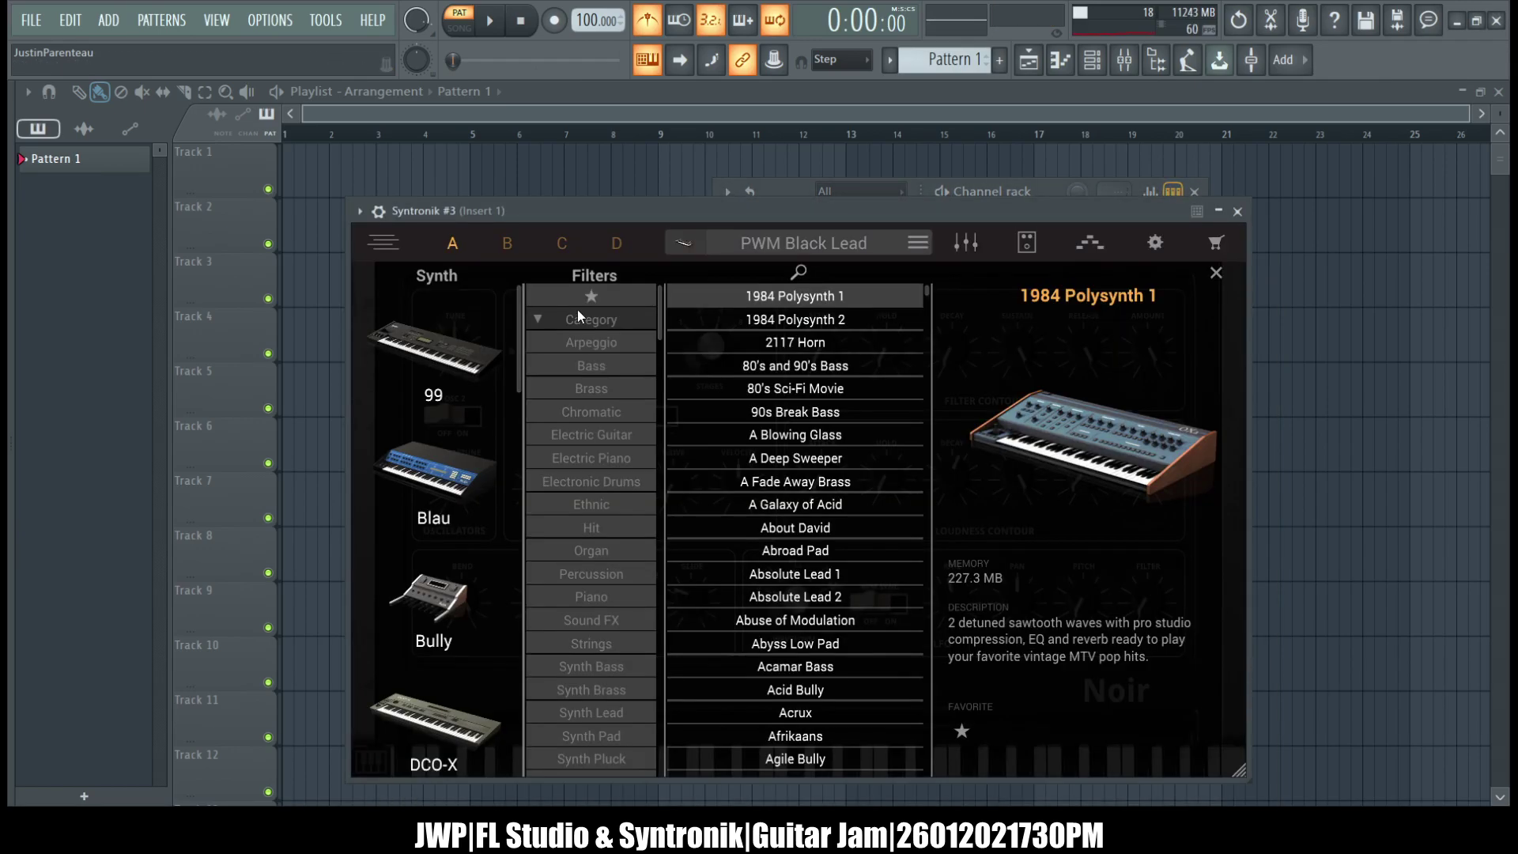
click(379, 212)
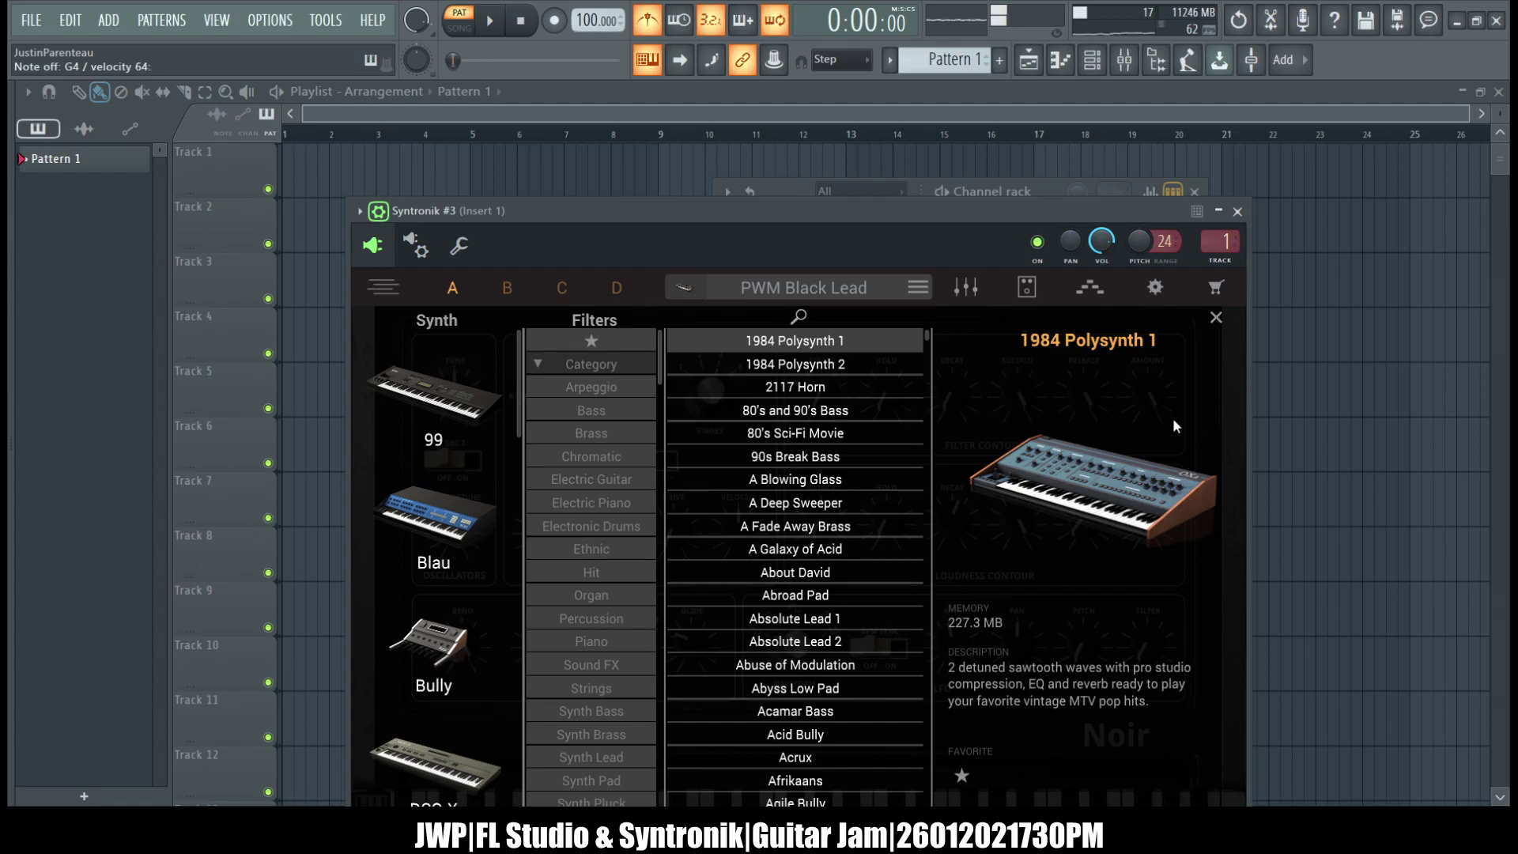
click(1238, 211)
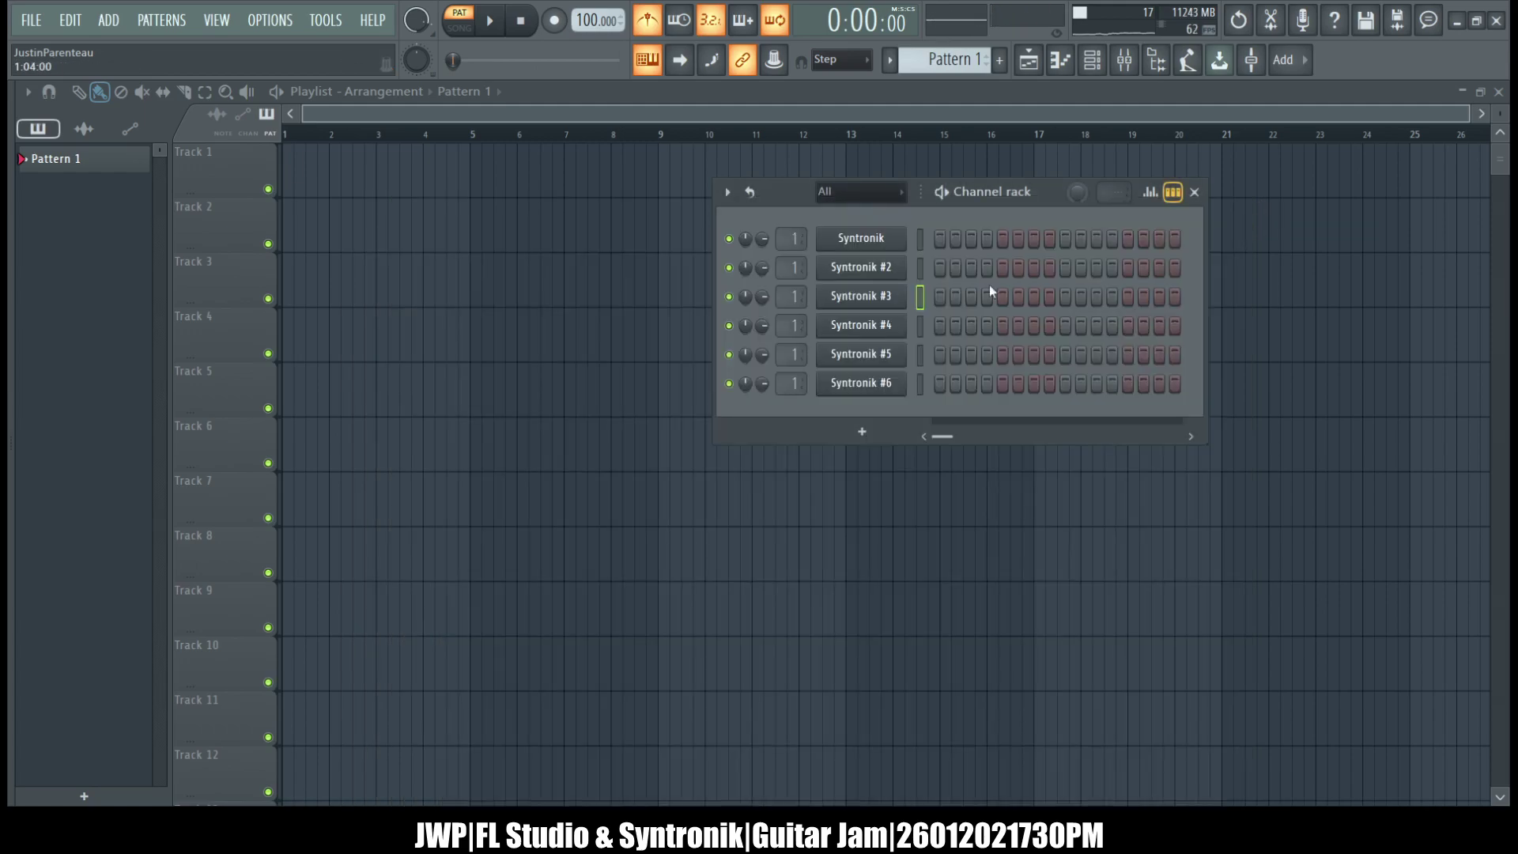
- Show the wrapper settings of Syntronik #2 and the original Syntronik and link each one's channel pitch to the controller
click(872, 268)
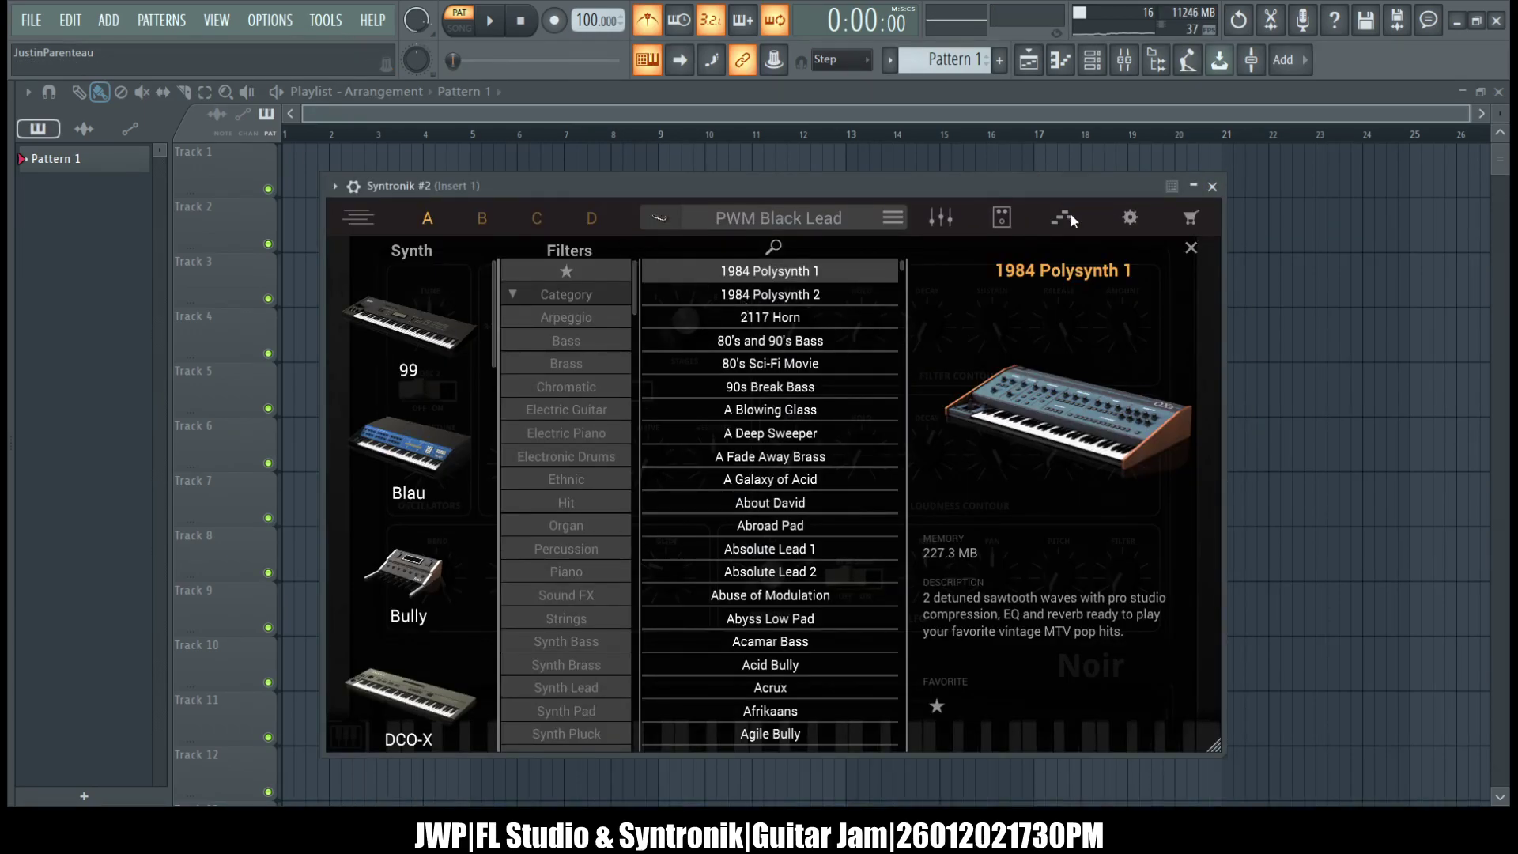
click(353, 186)
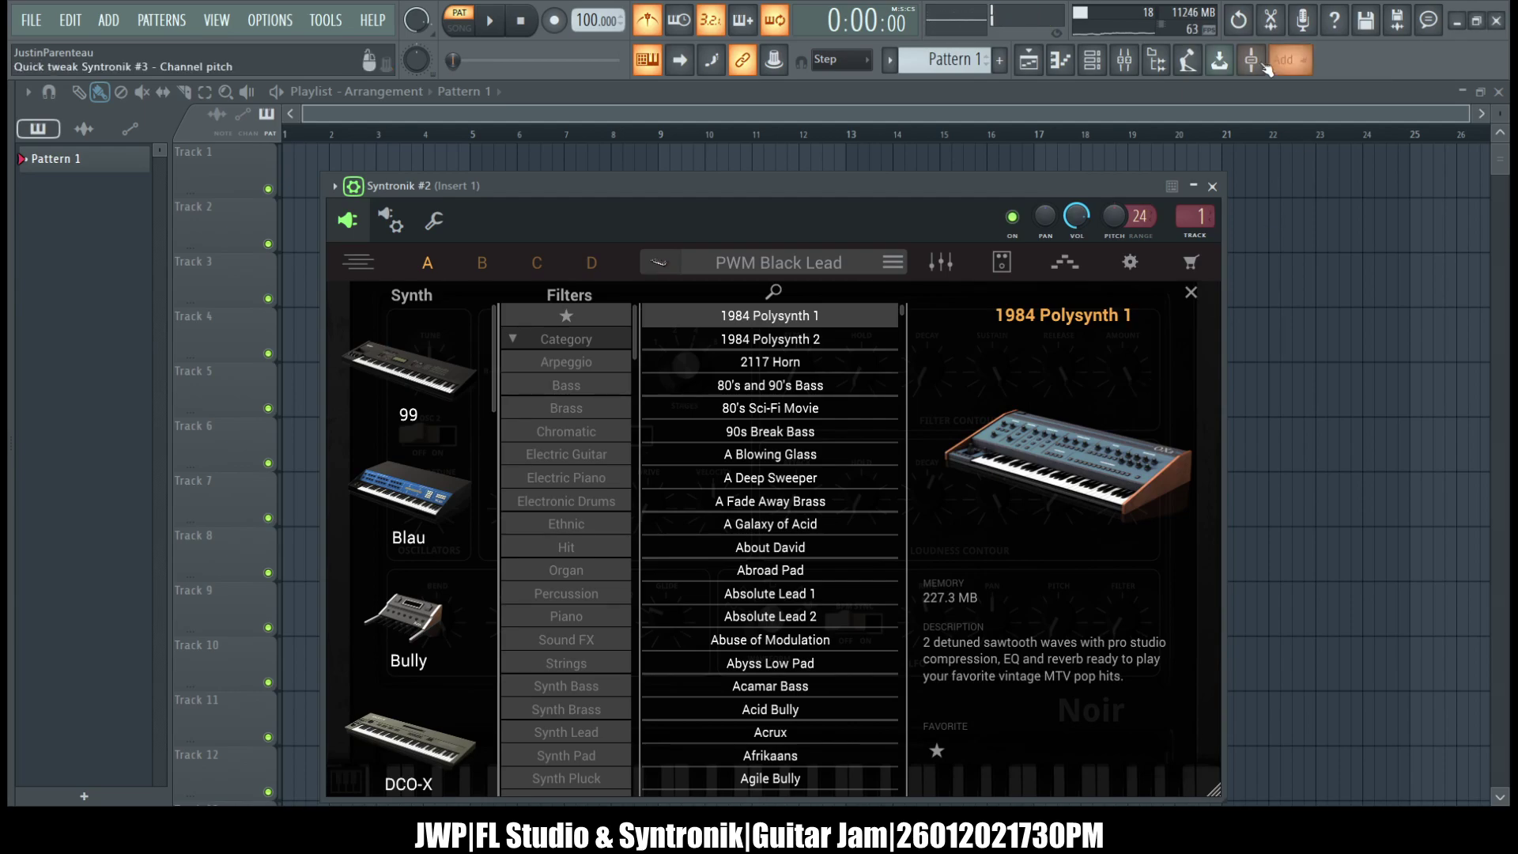
click(1092, 60)
click(855, 237)
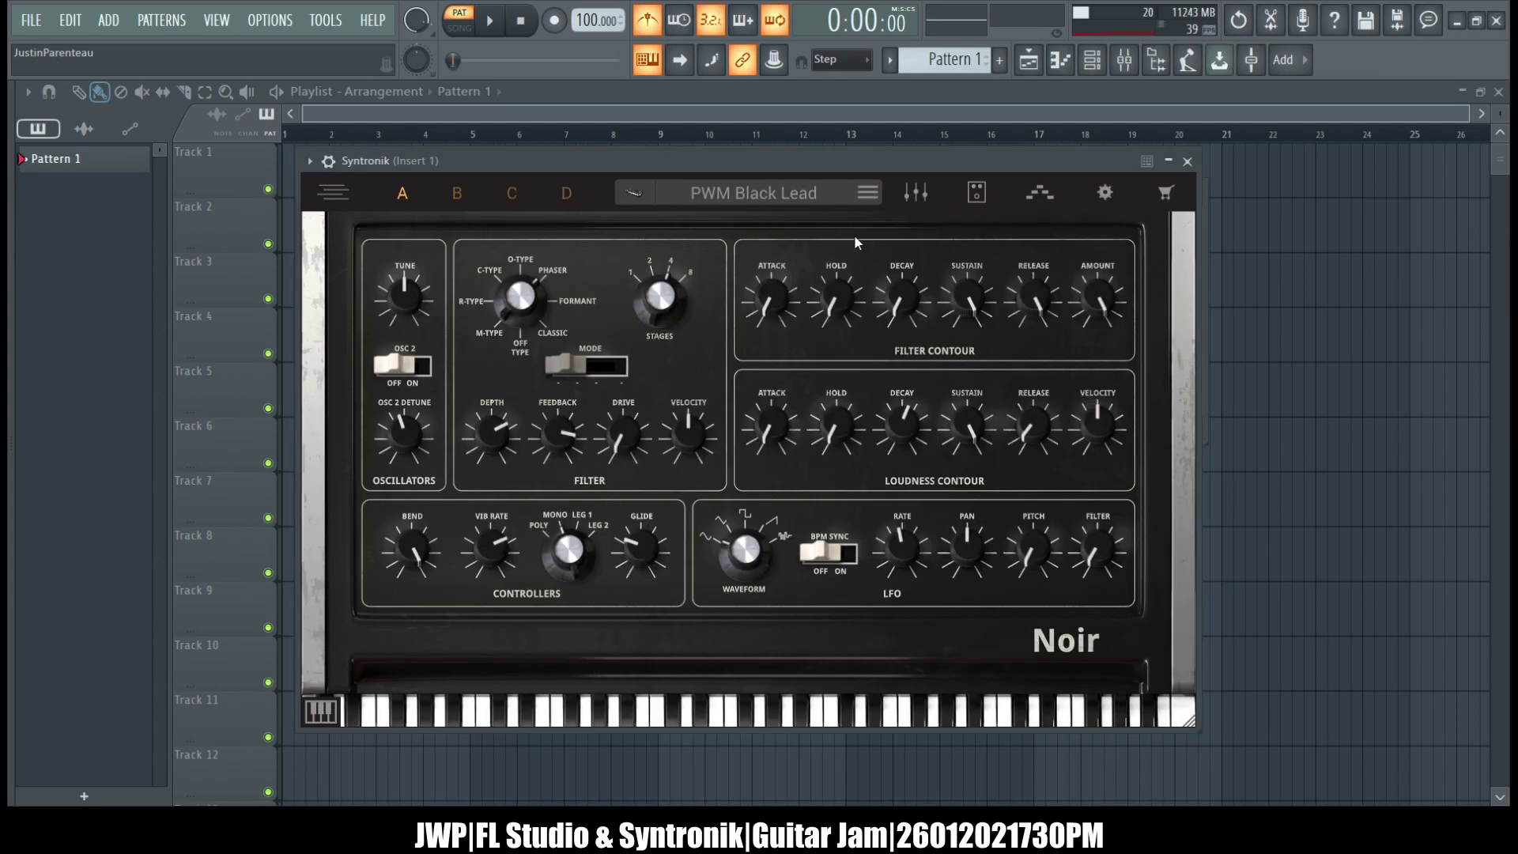
click(309, 160)
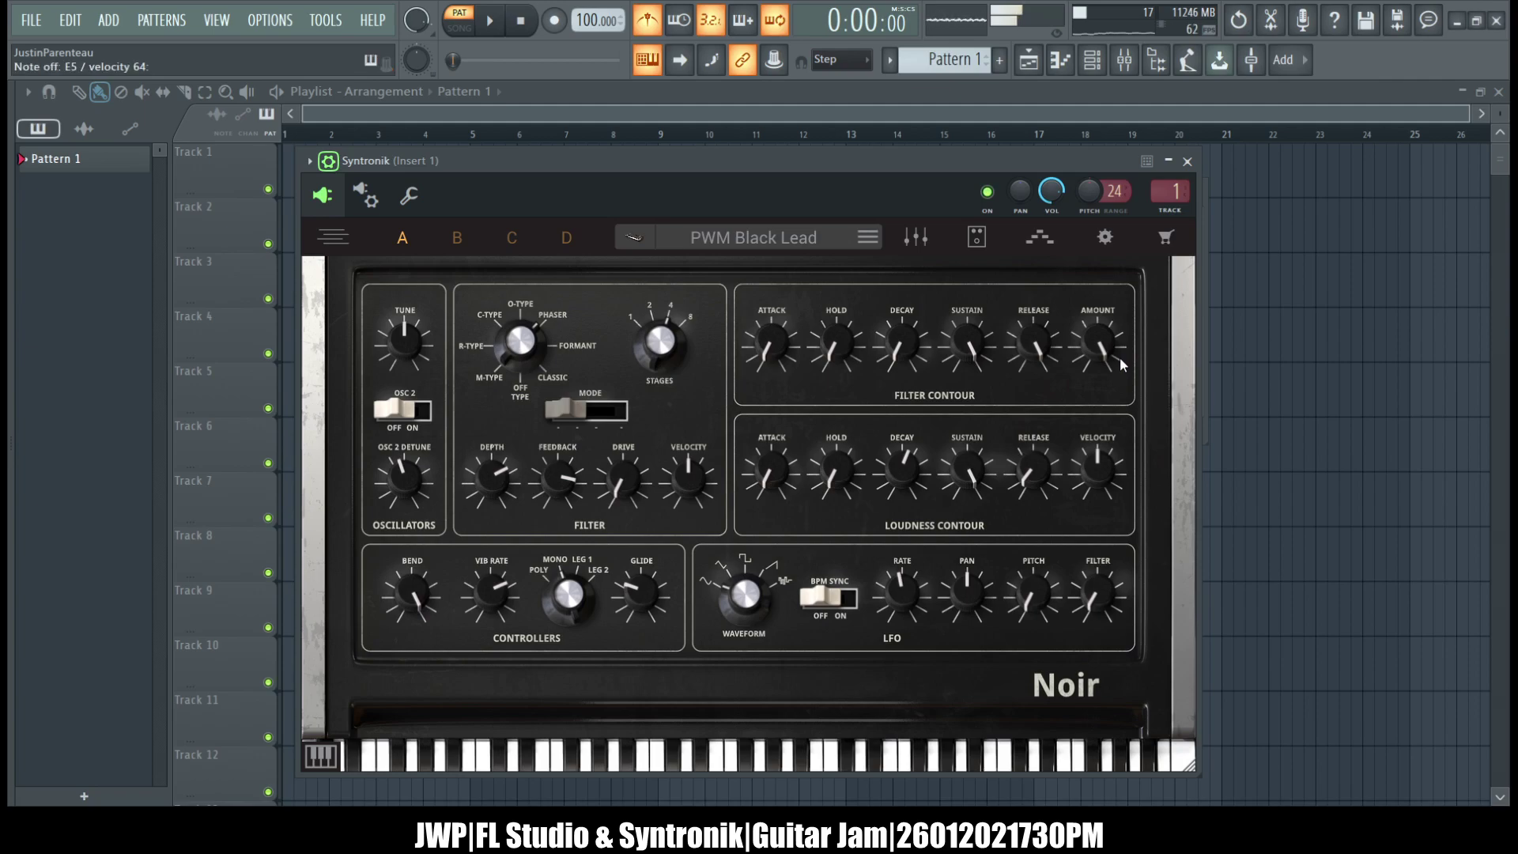
- Select all six channels in the channel rack, and relink the channel pitch of Syntronik #6, #5 and #4 to the controller
click(1103, 68)
right_click(920, 386)
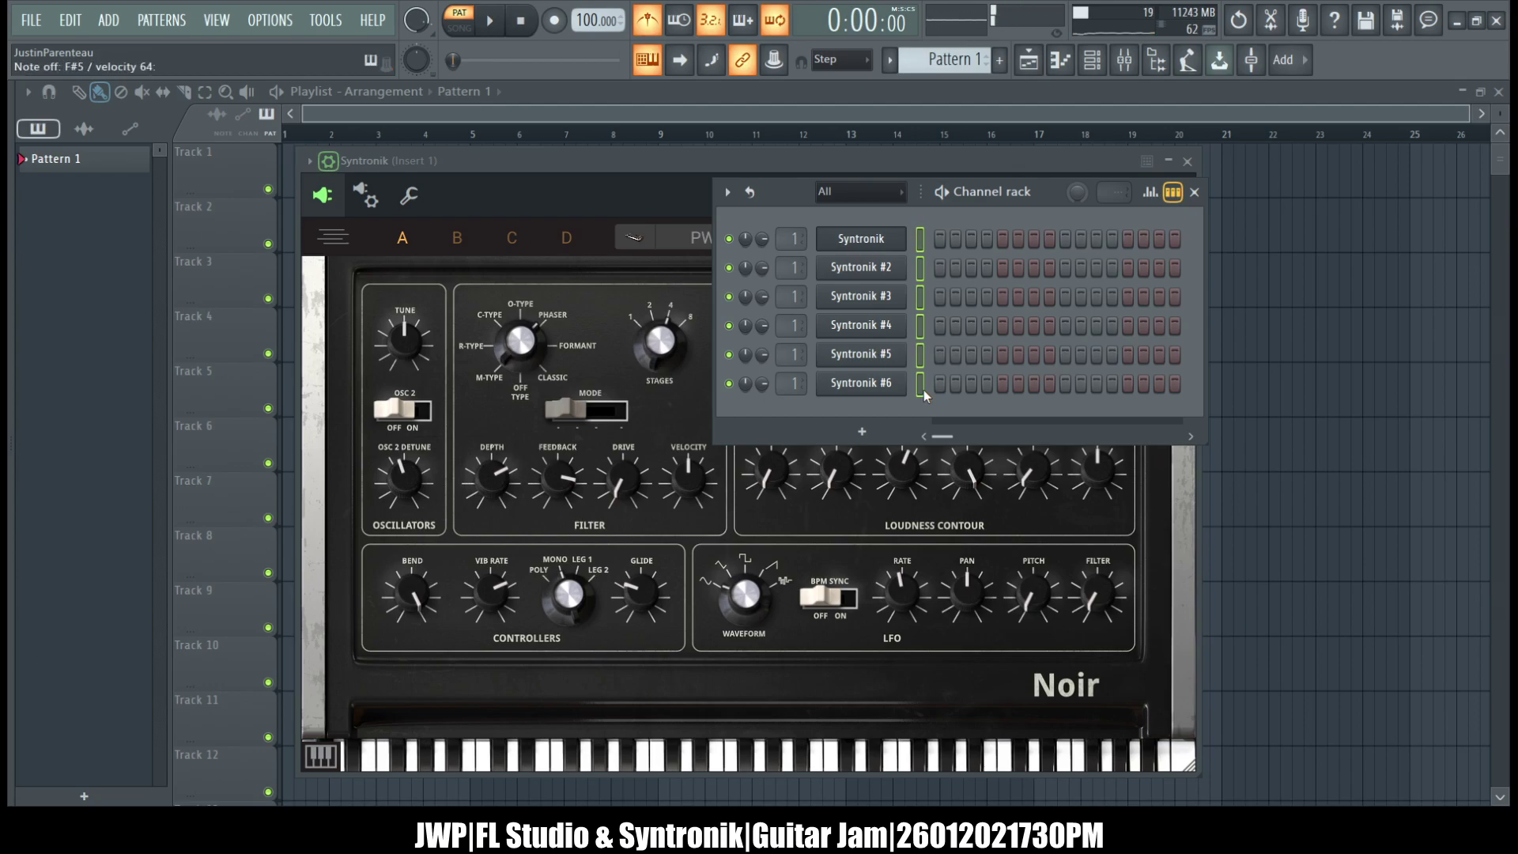
click(846, 386)
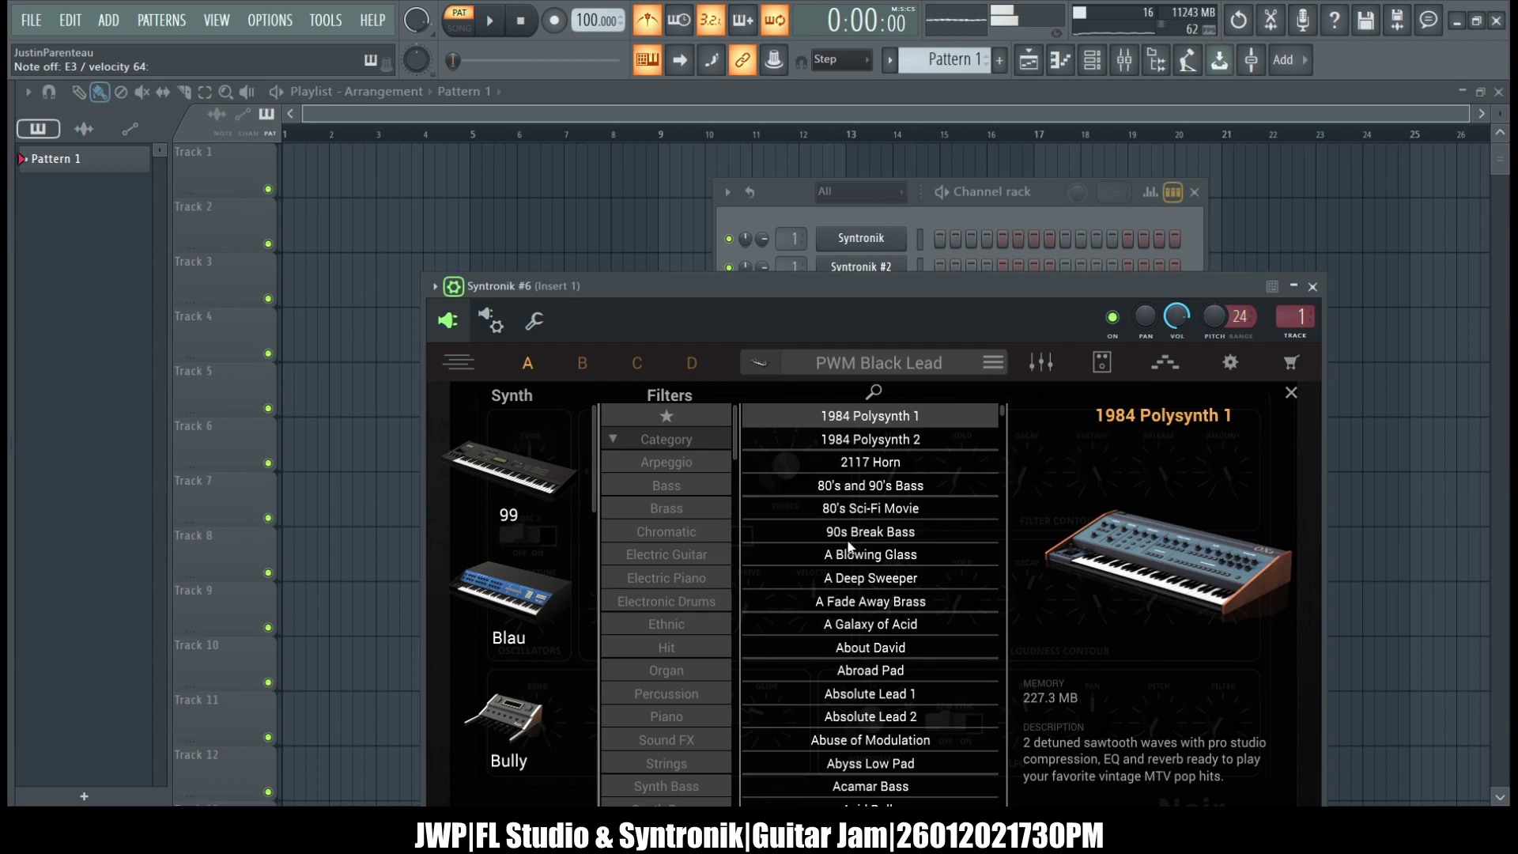
click(1313, 286)
click(862, 353)
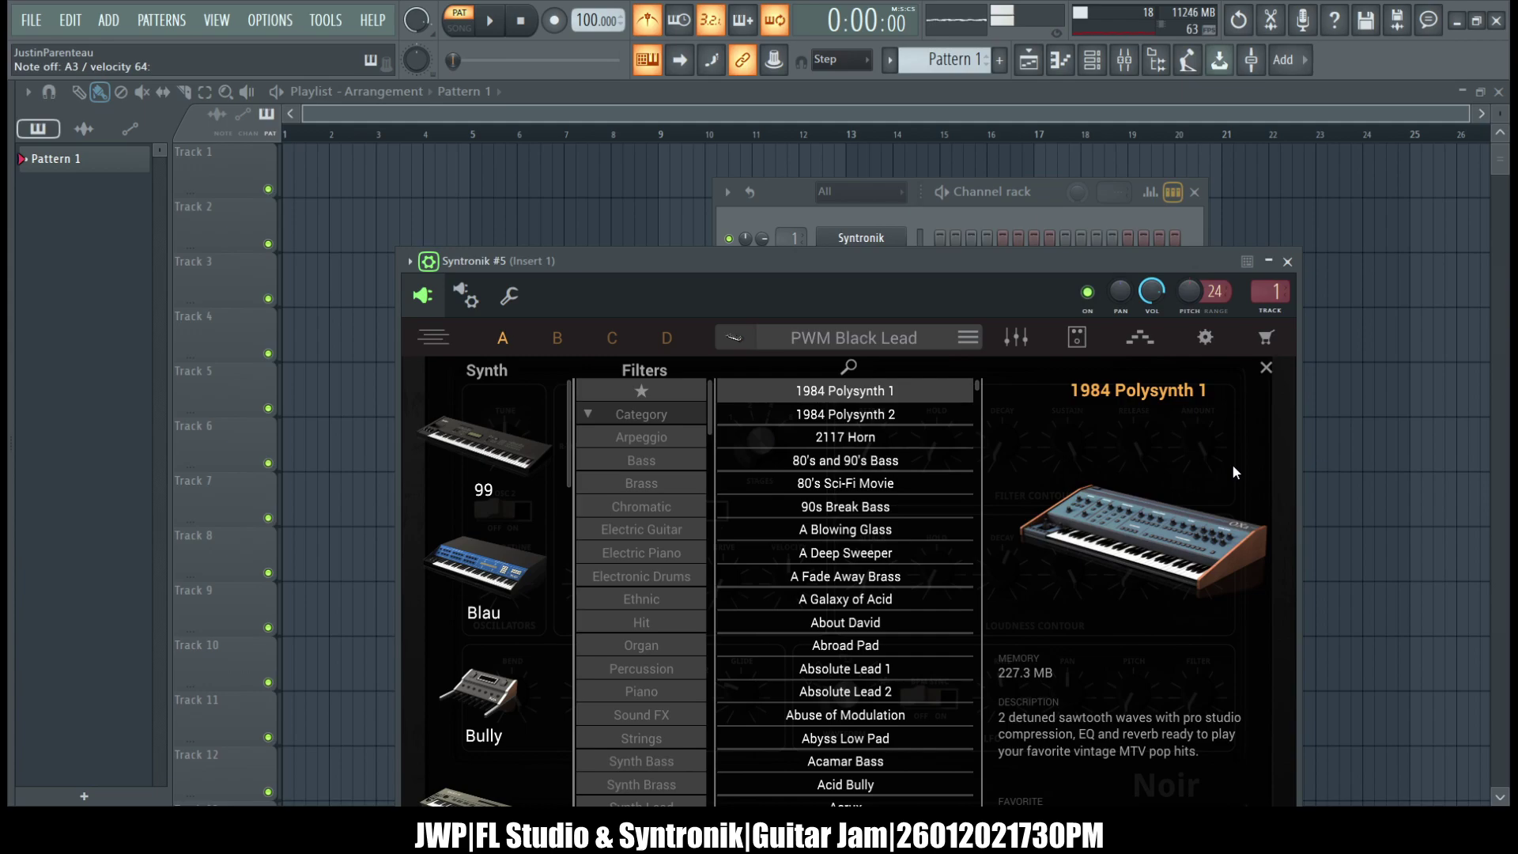
click(1287, 262)
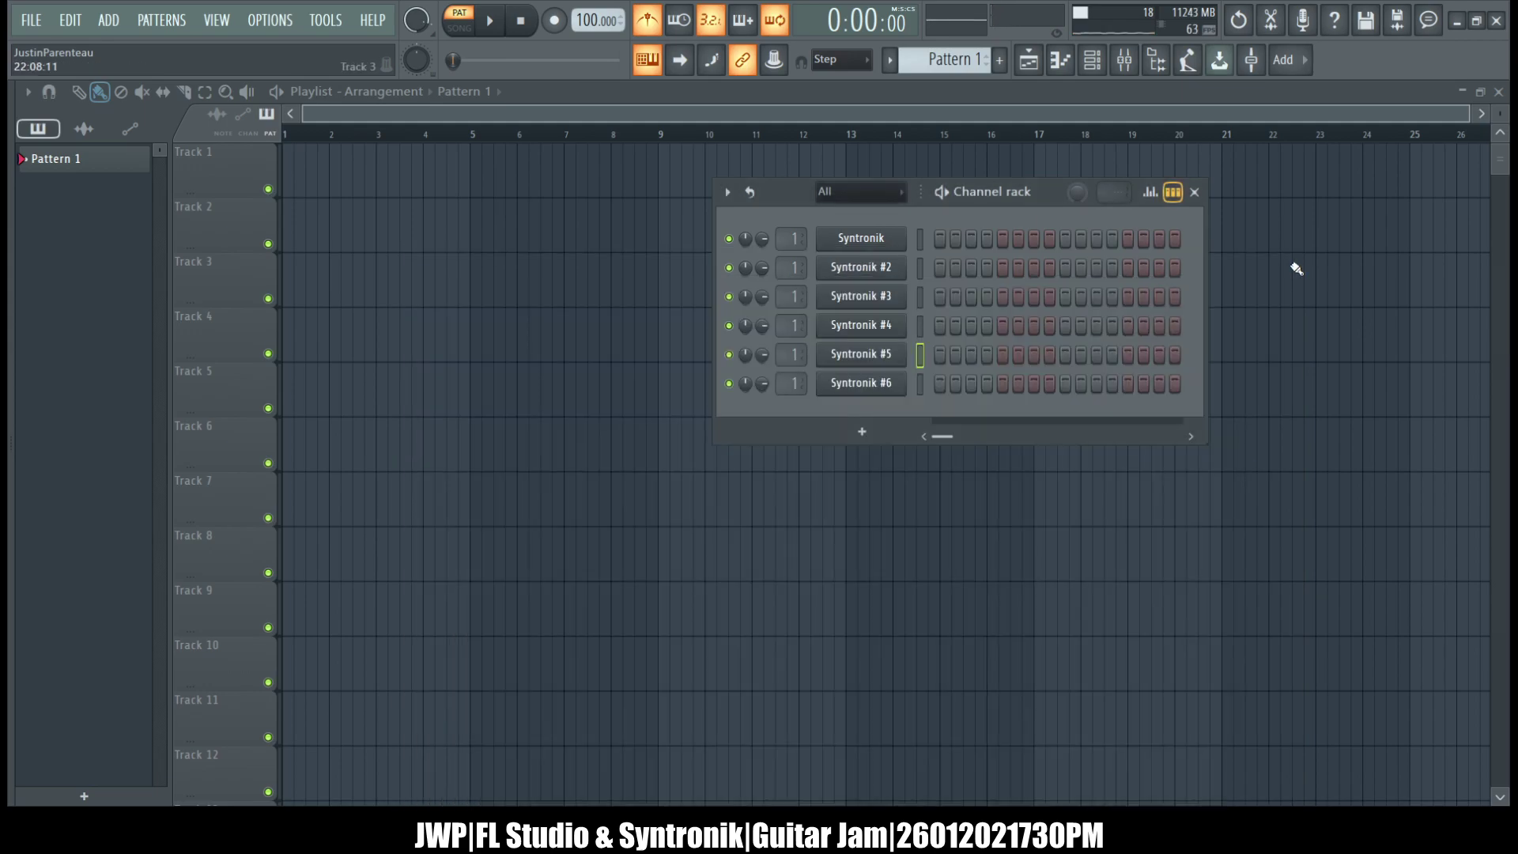
click(873, 335)
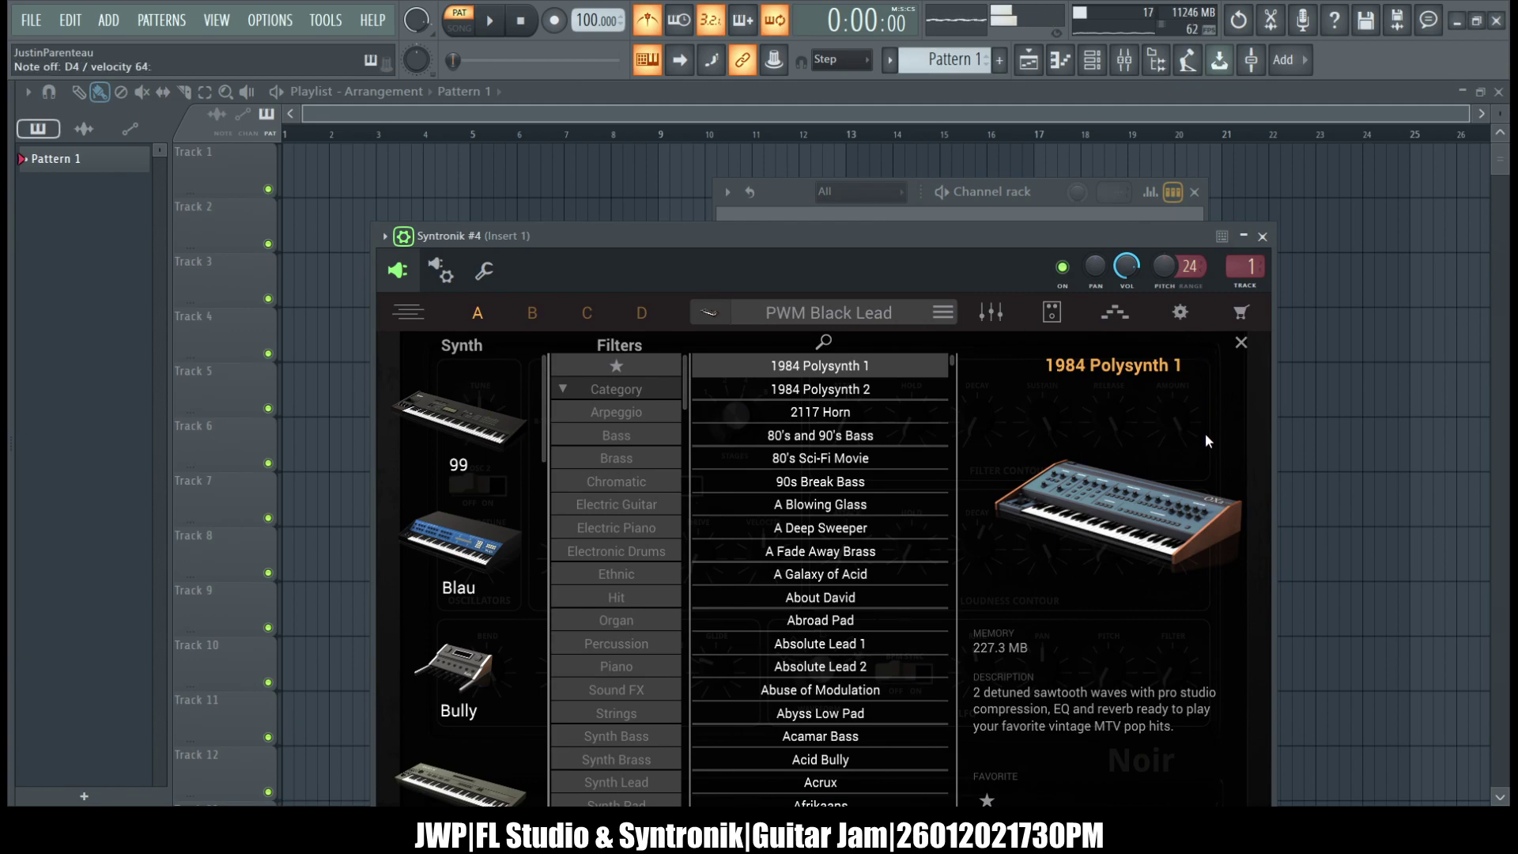
click(1262, 237)
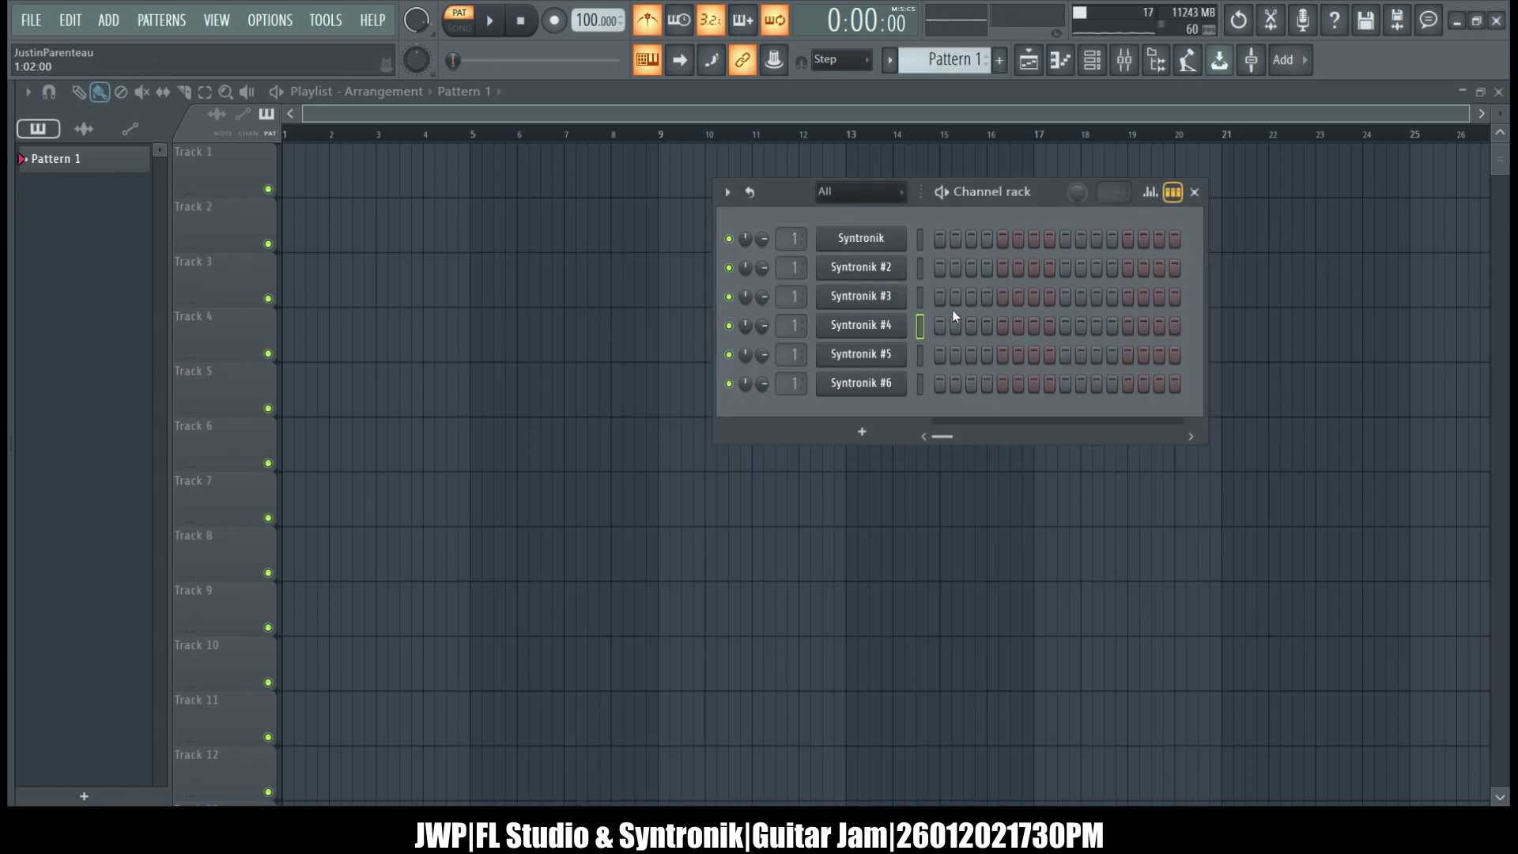
- Relink the channel pitch of Syntronik #3, #2 and the original Syntronik to the controller, overriding the generic link
click(886, 297)
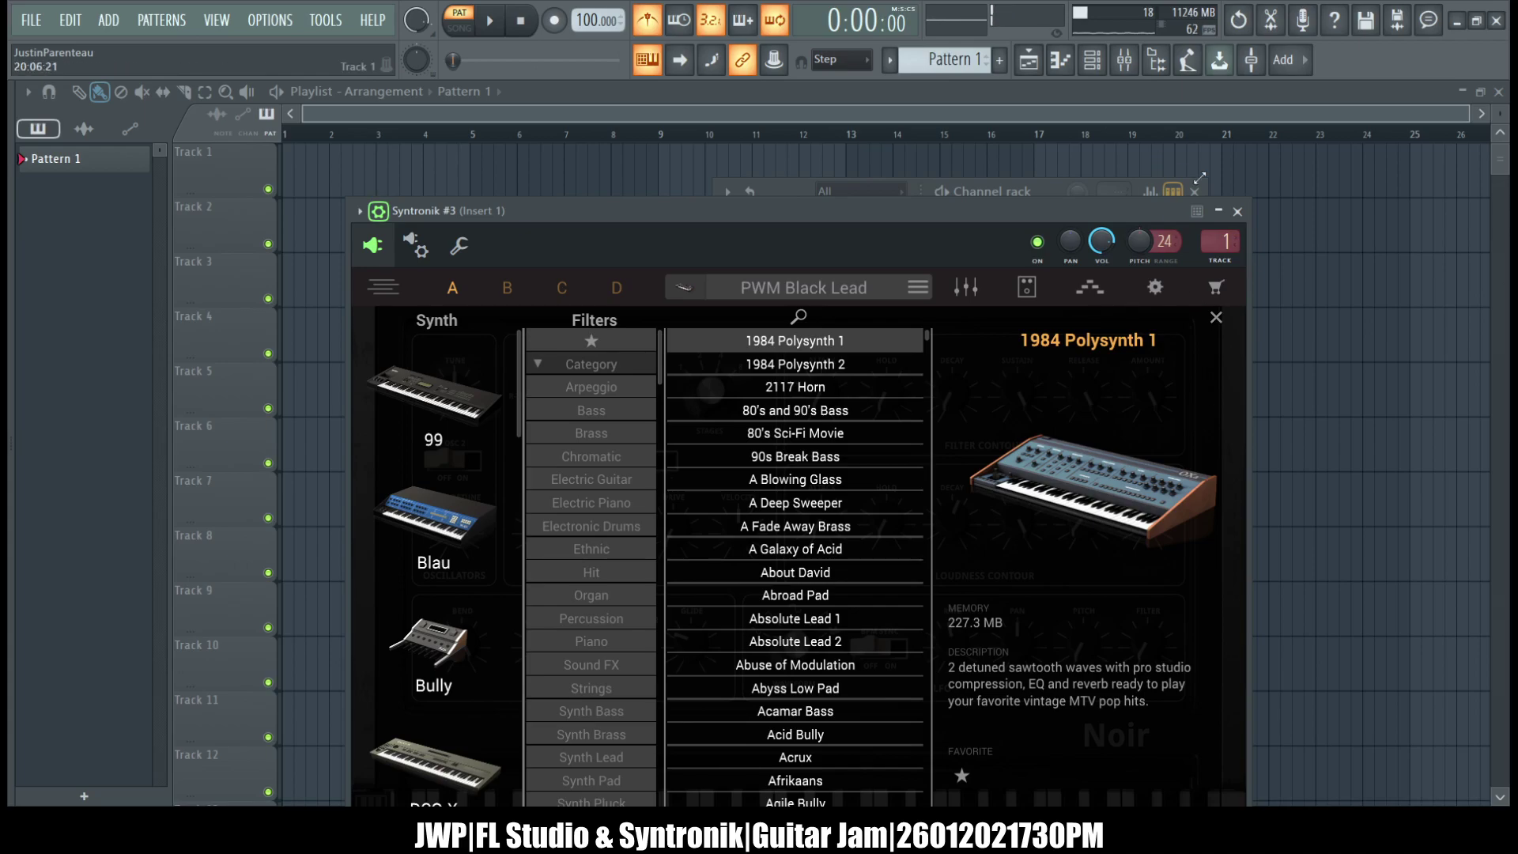
click(1238, 212)
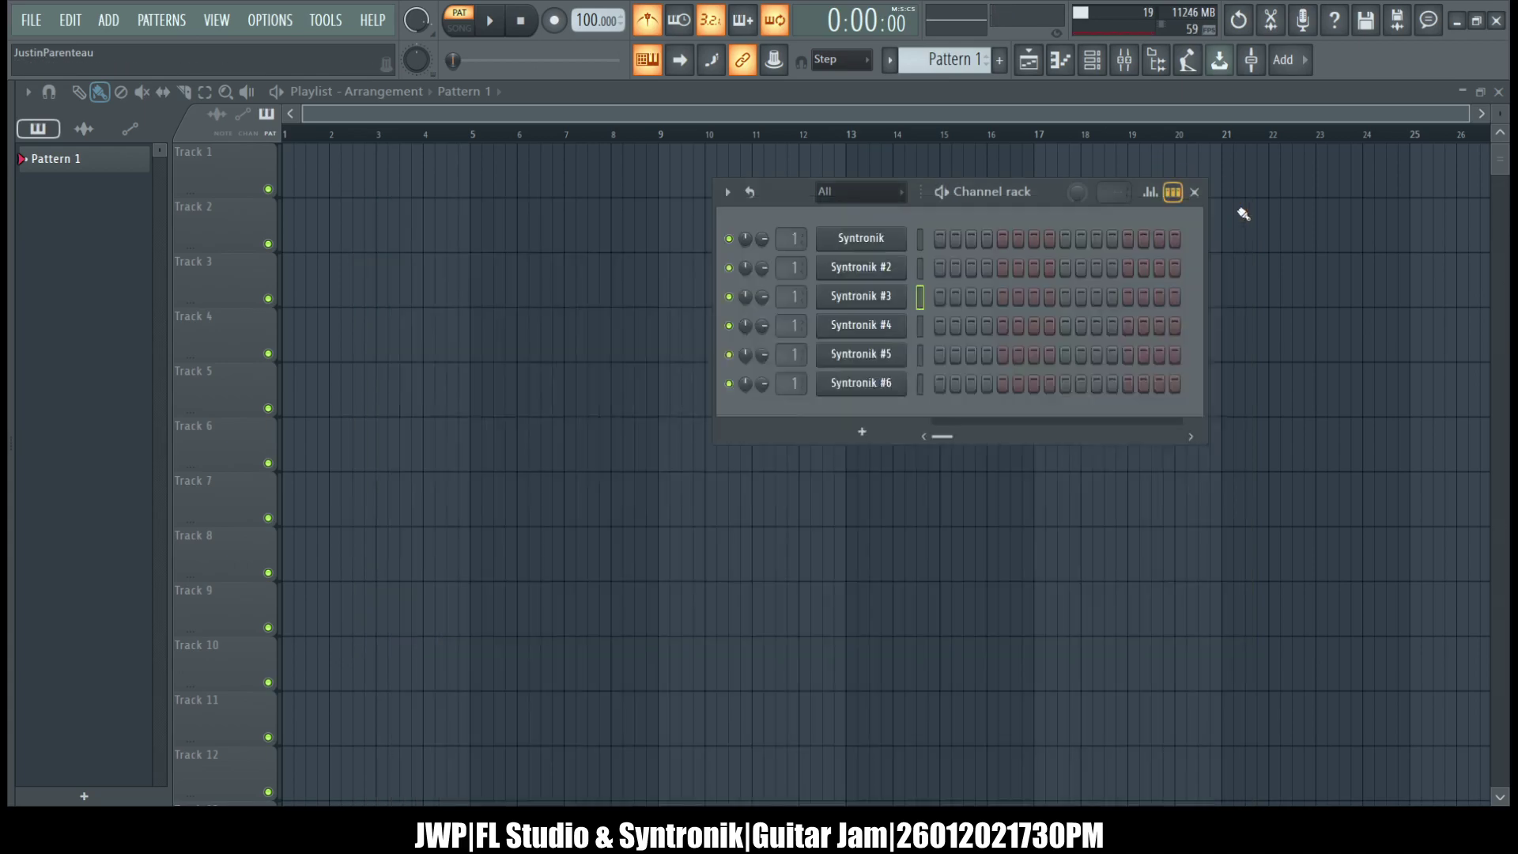
click(862, 267)
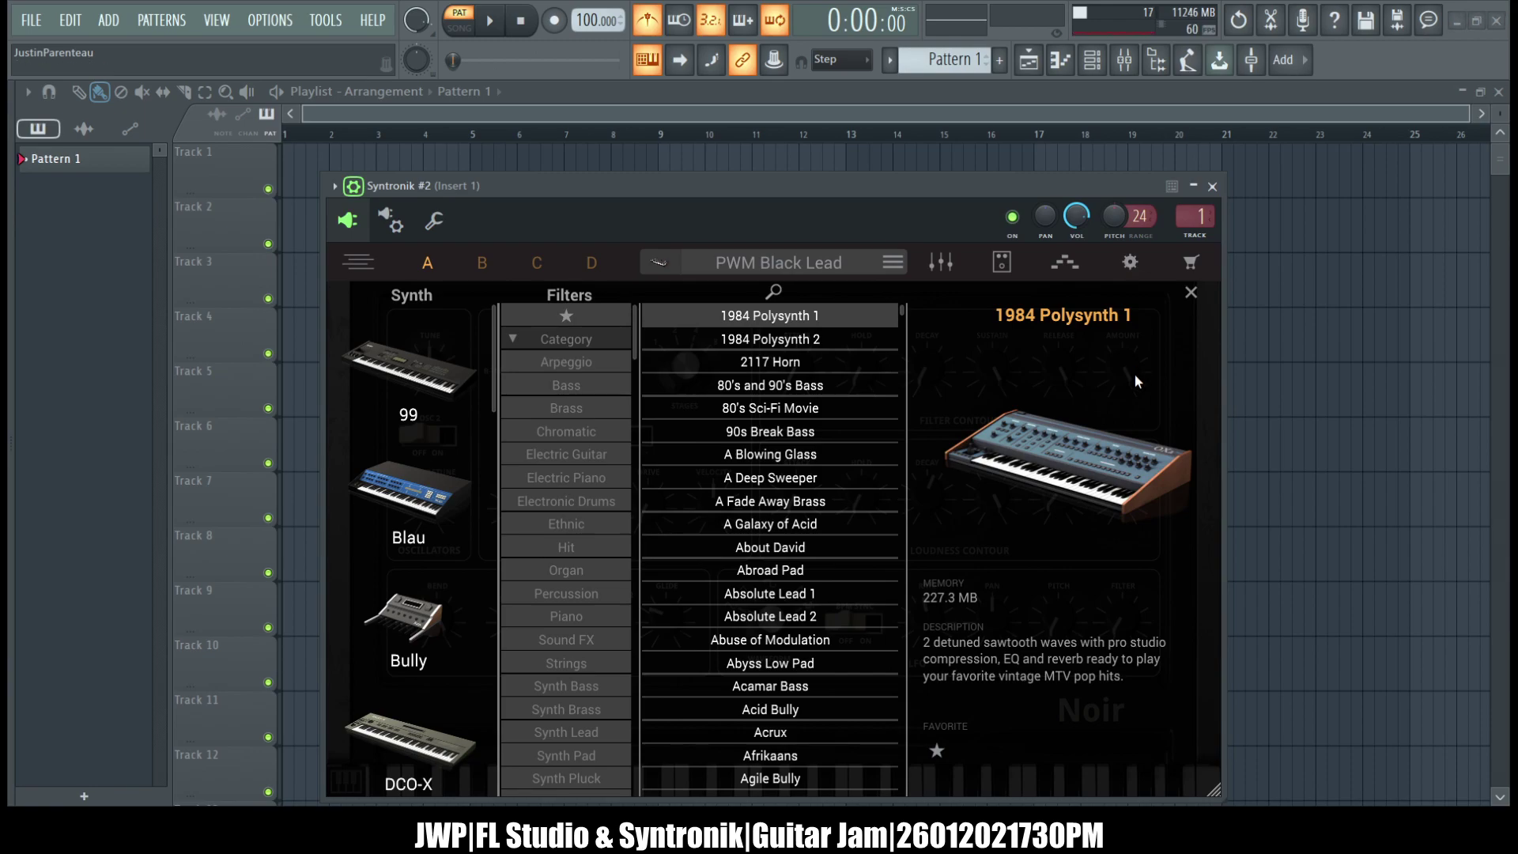
click(1213, 187)
click(882, 245)
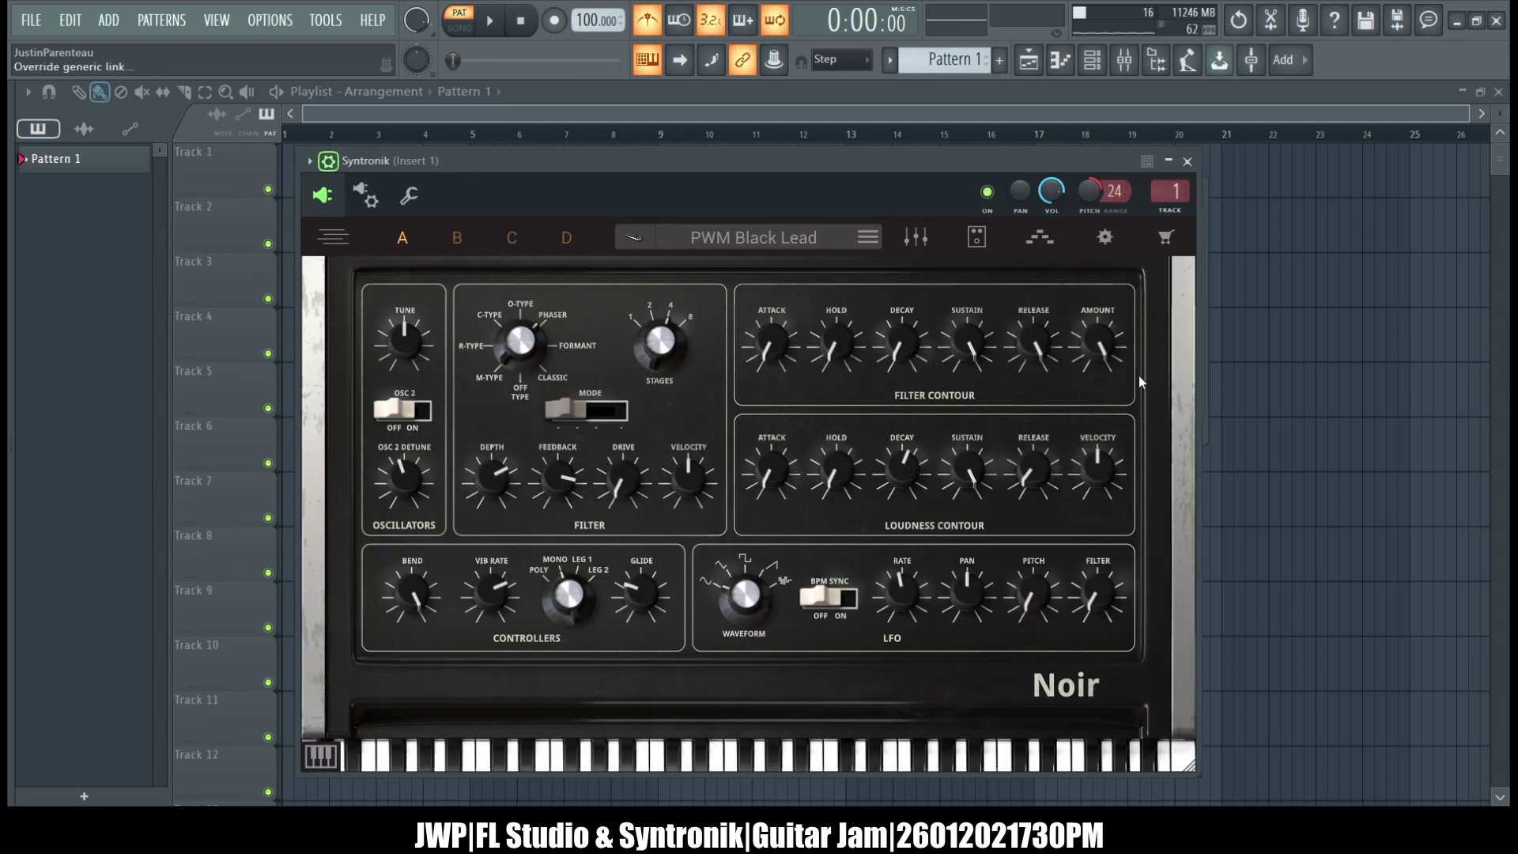
- Select all six Syntronik channels together in the channel rack and save the project
key(c)
click(1091, 55)
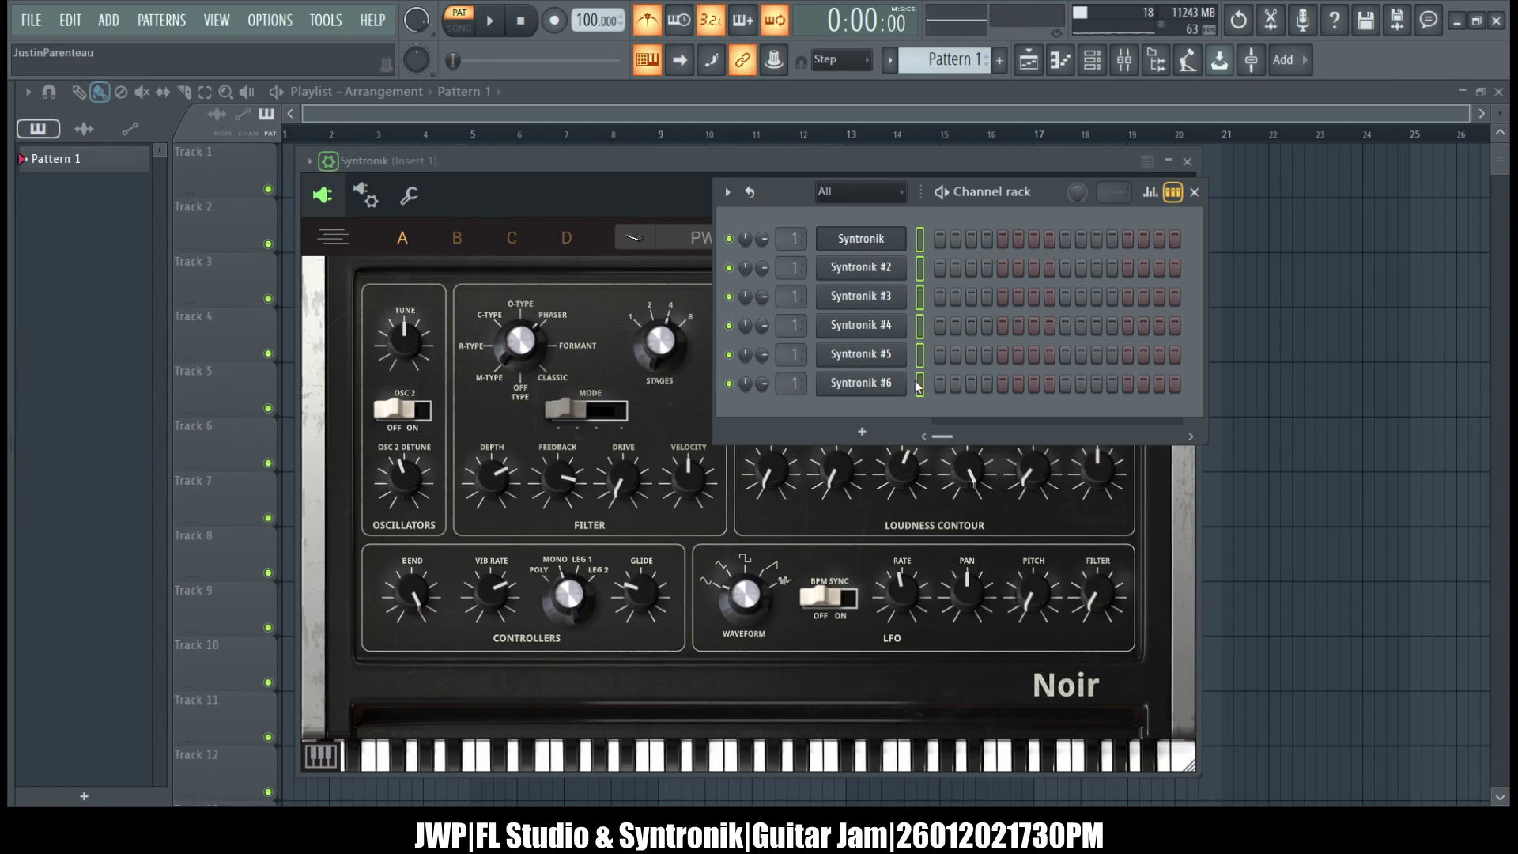
key(ctrl+s)
- Record a short take with the selected channels into Pattern 1, and undo all its recorded notes and knob tweaks
click(558, 28)
click(490, 21)
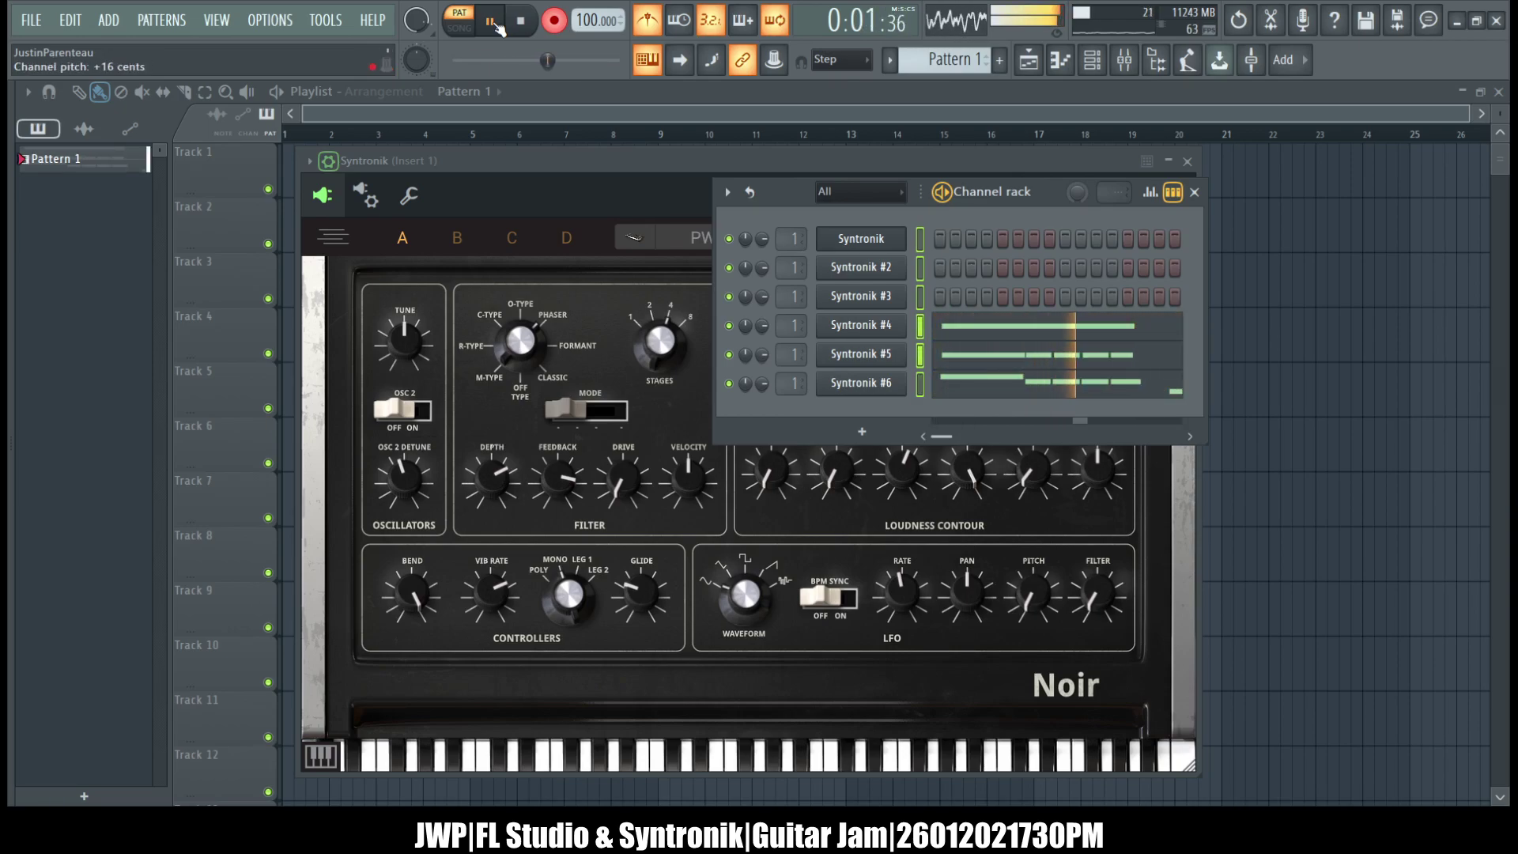
click(494, 22)
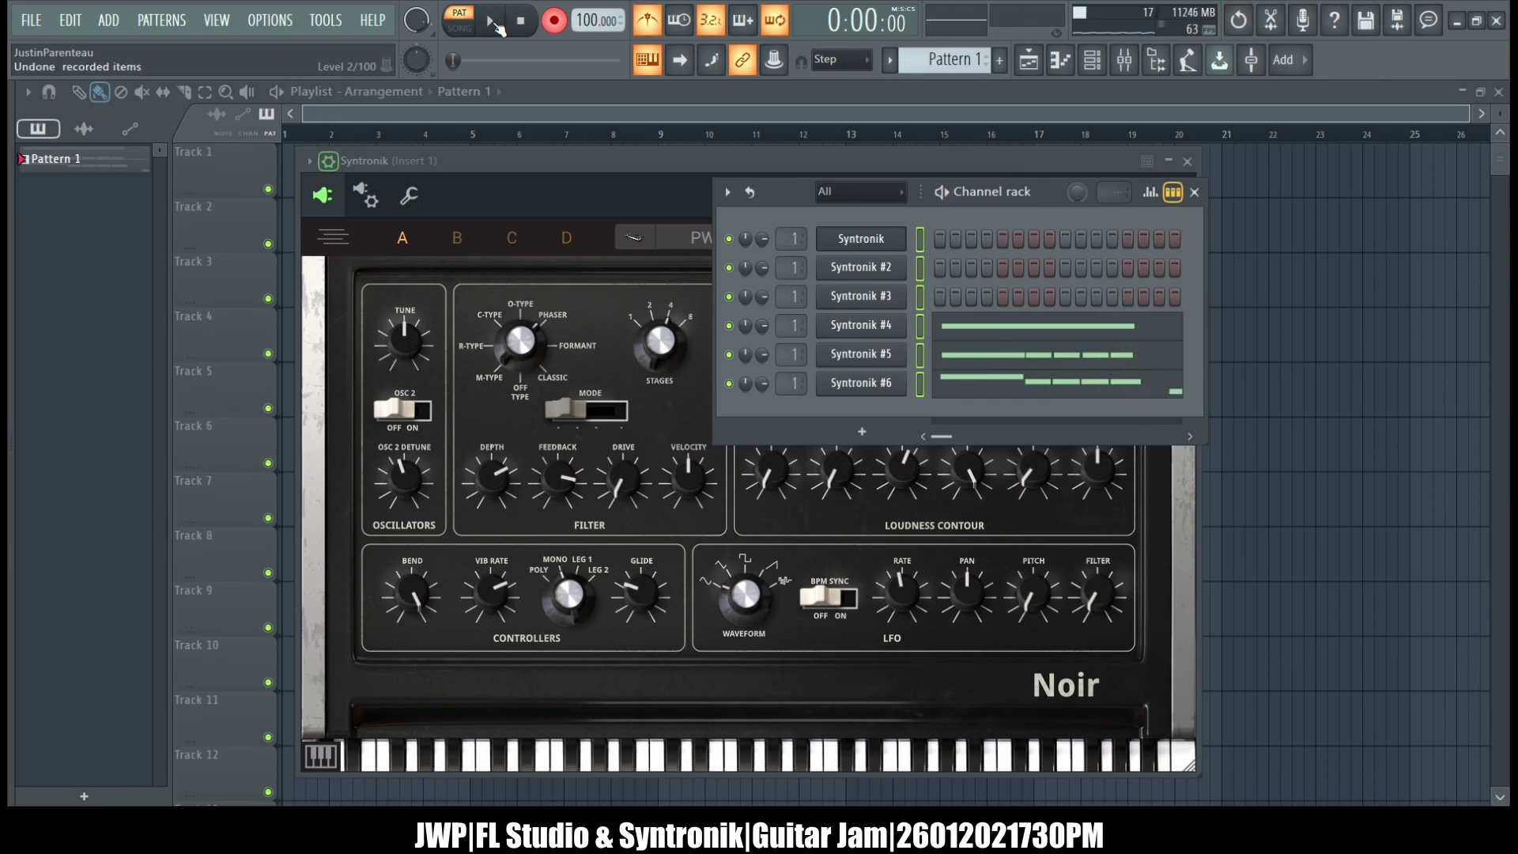
key(ctrl+alt+z)
key(ctrl+alt+z)
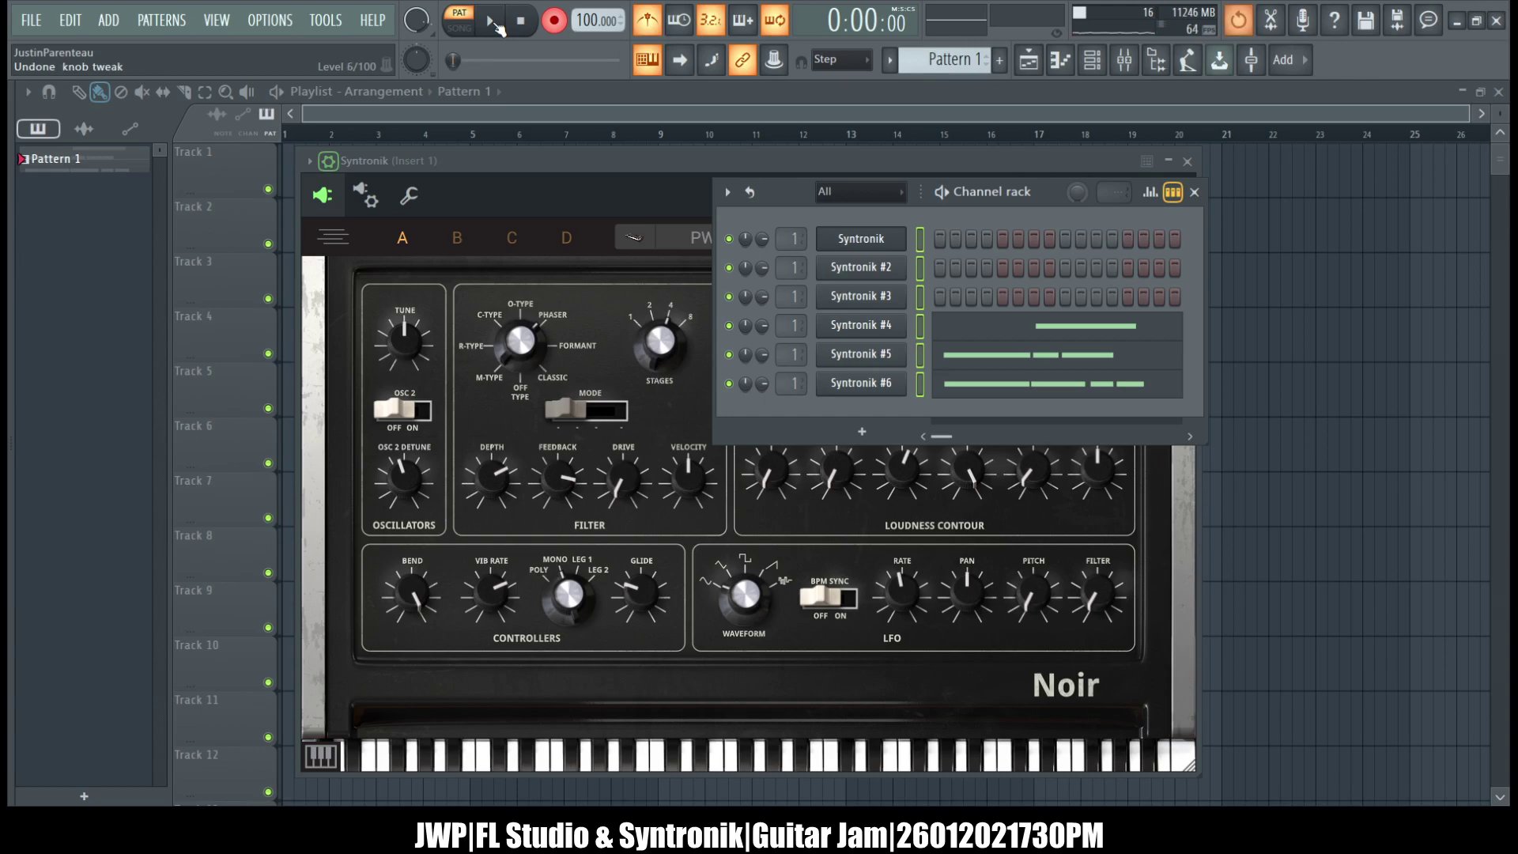
key(ctrl+alt+z)
key(ctrl+alt+z)
key(ctrl+alt+z)
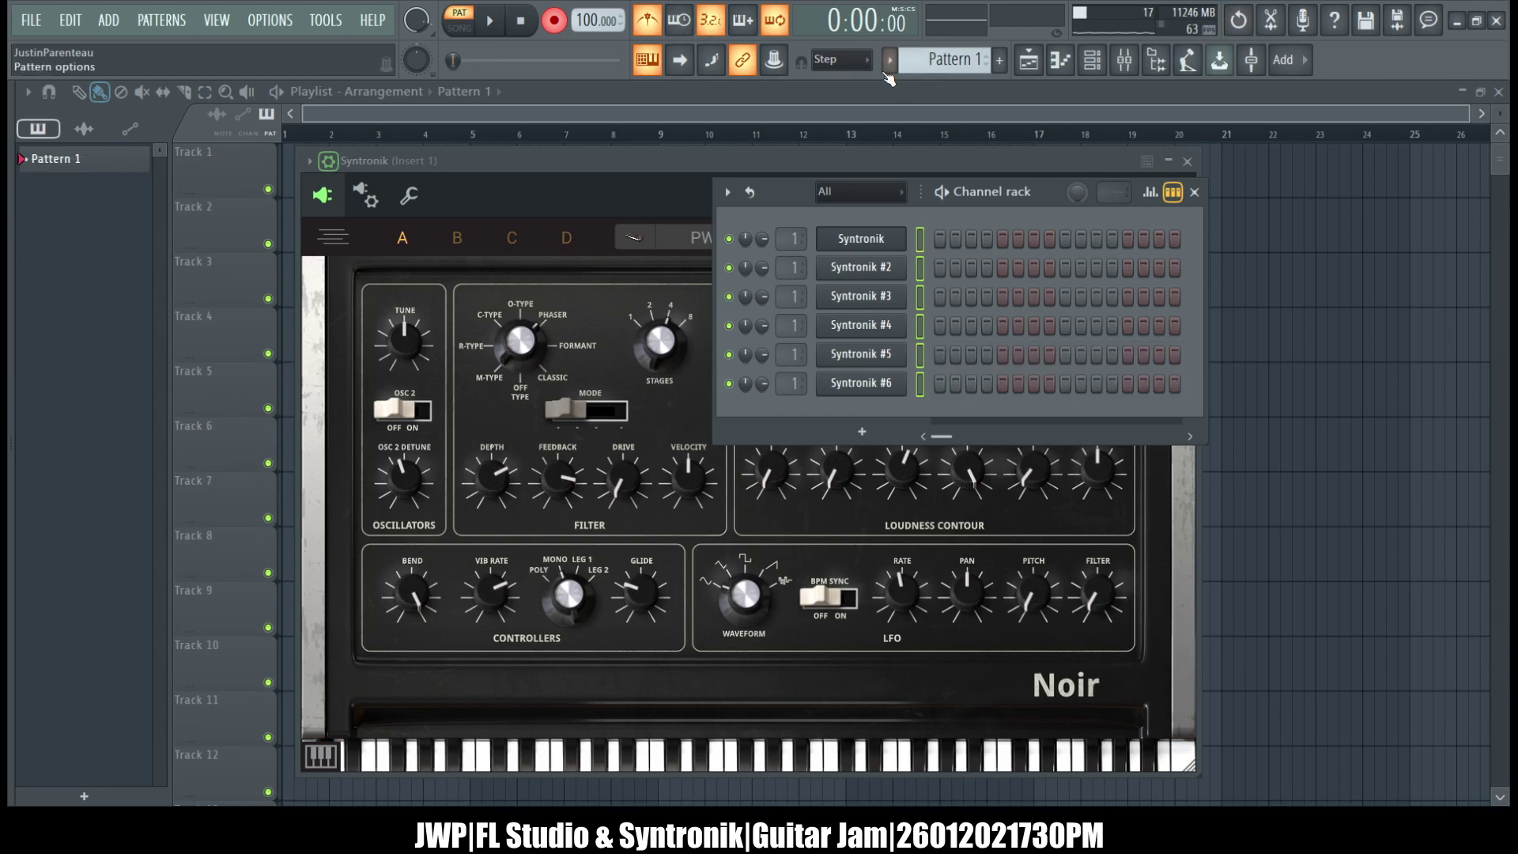
- Turn off loop recording and record two live takes with the selected channels into Pattern 1
click(787, 24)
key(space)
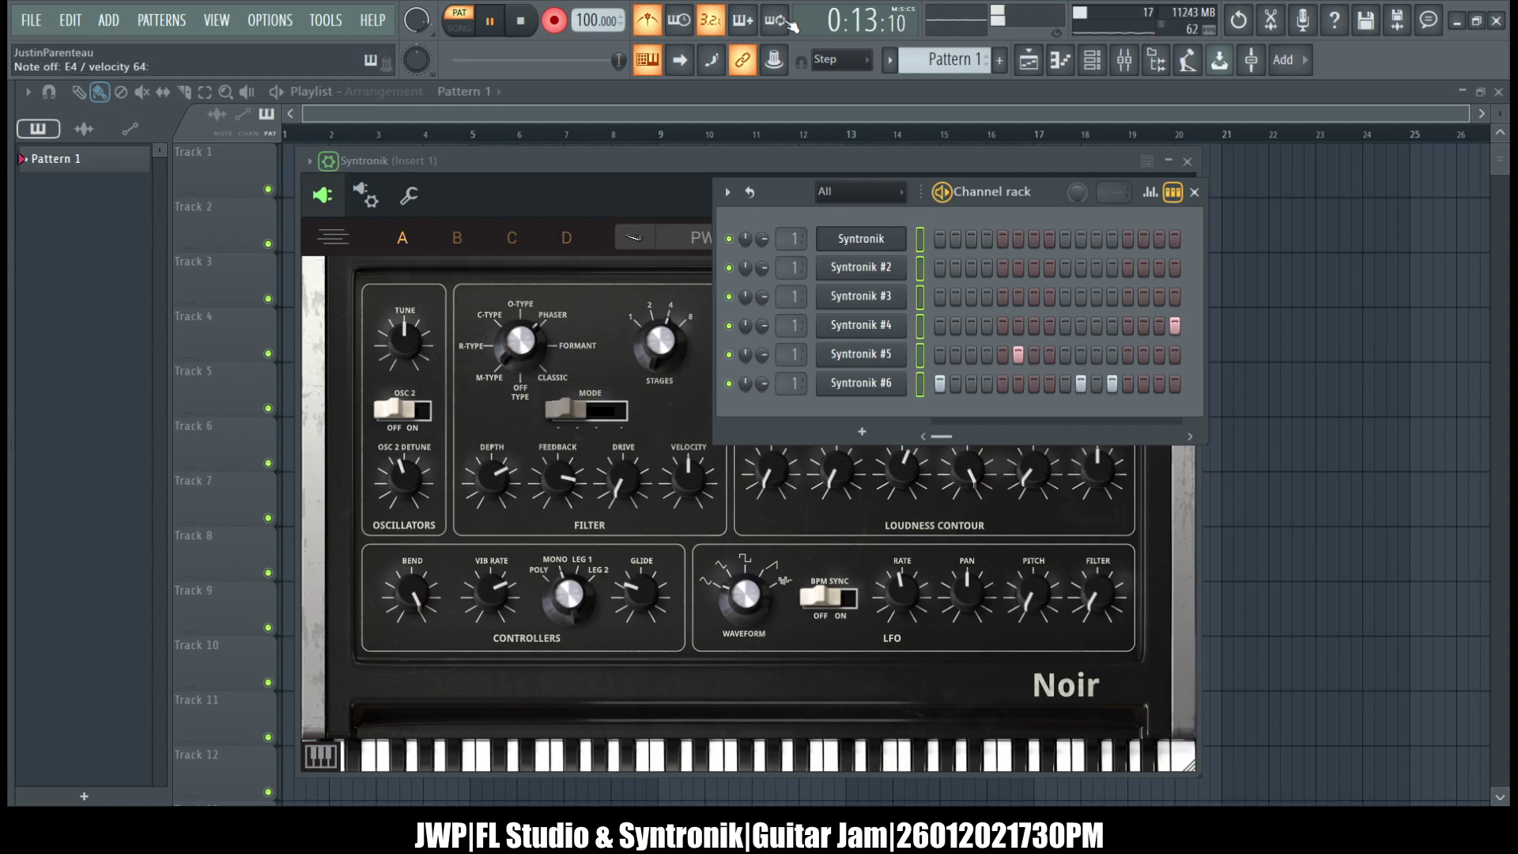
key(space)
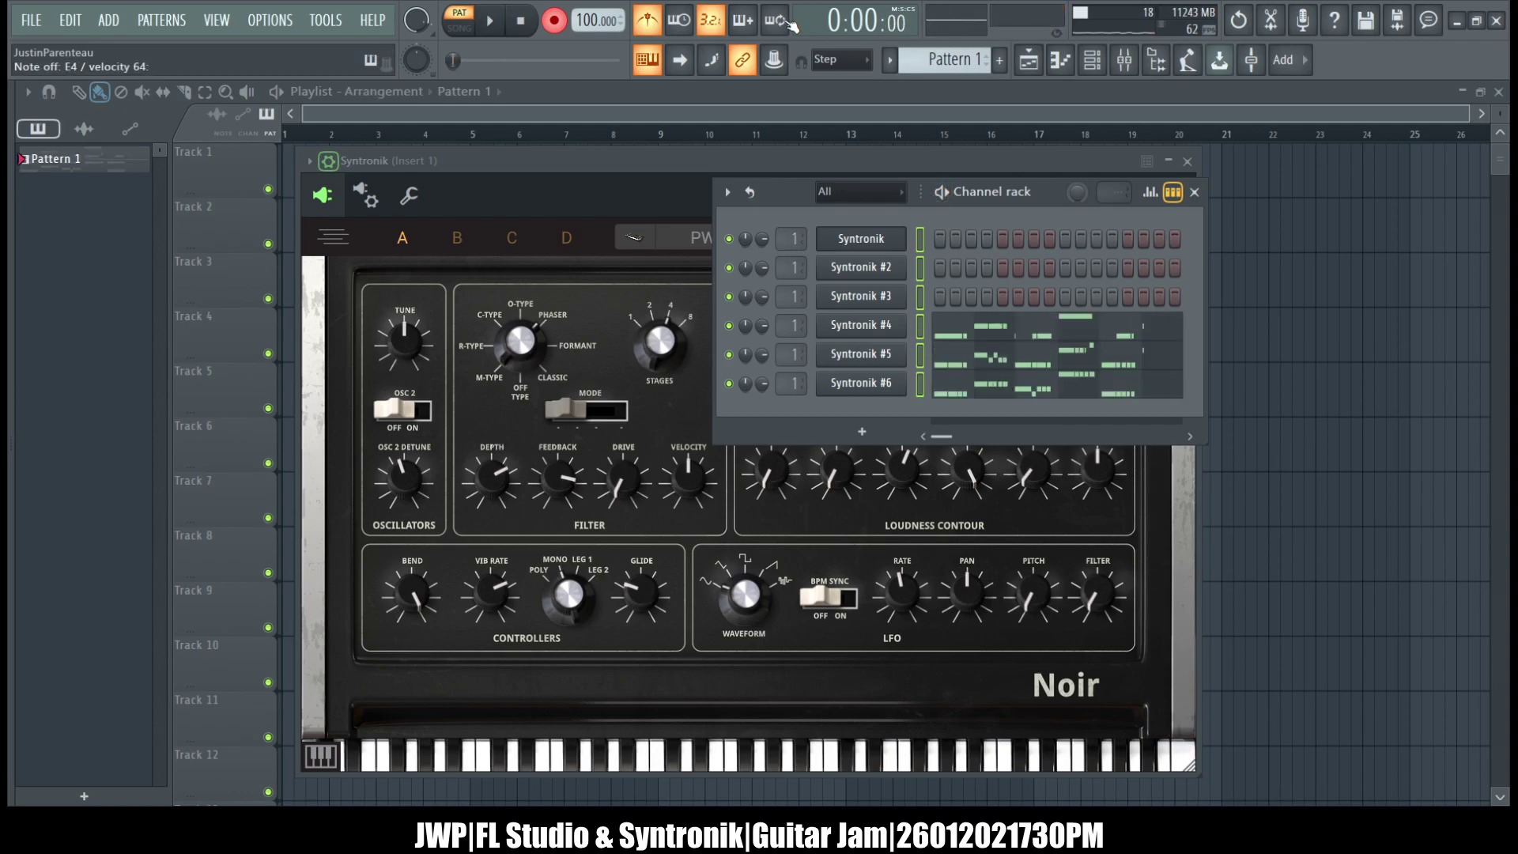
key(space)
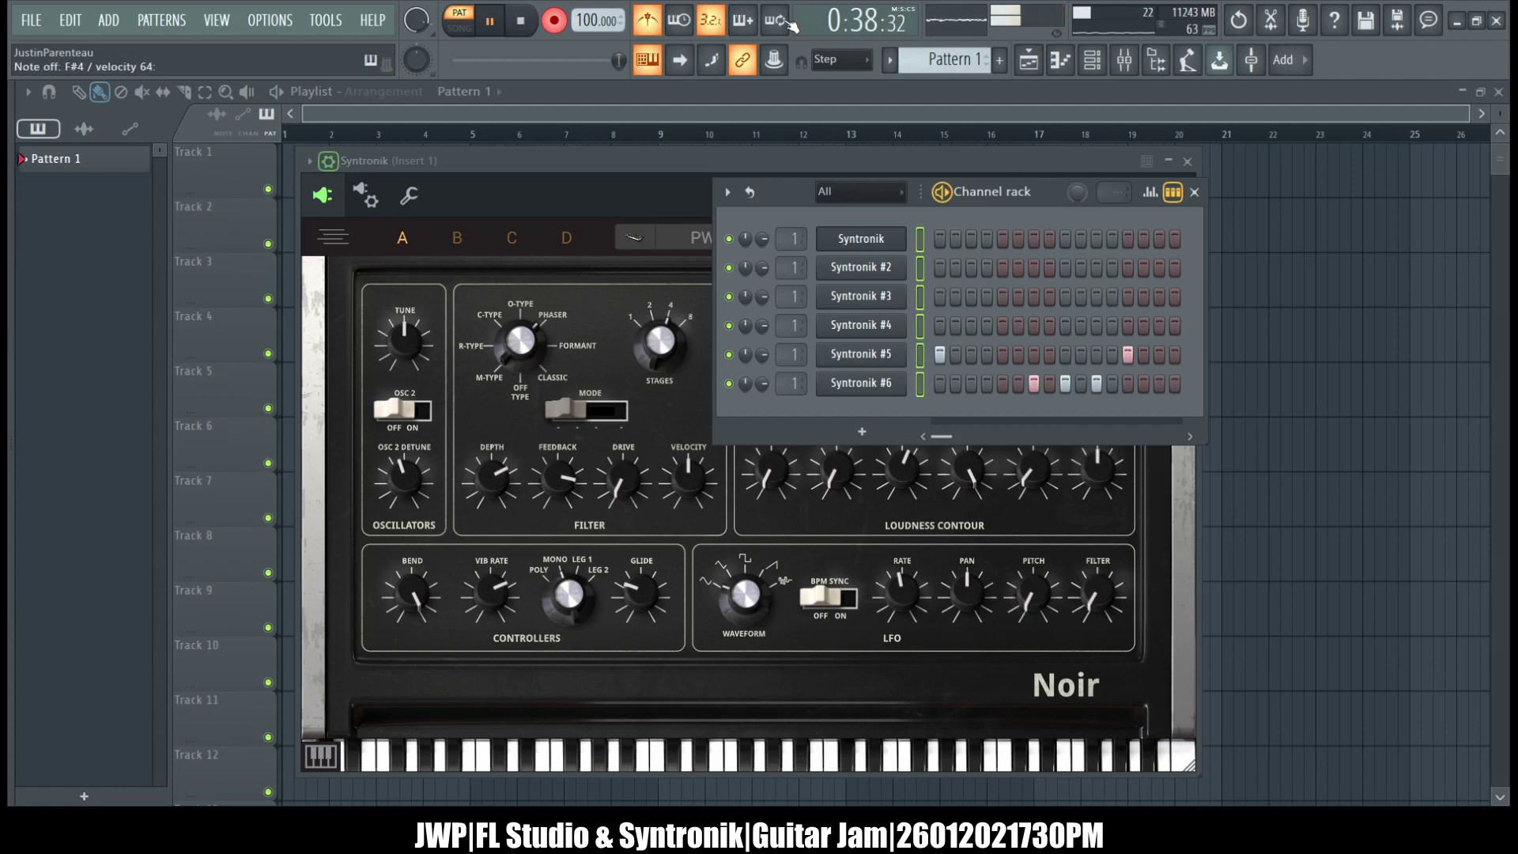
key(space)
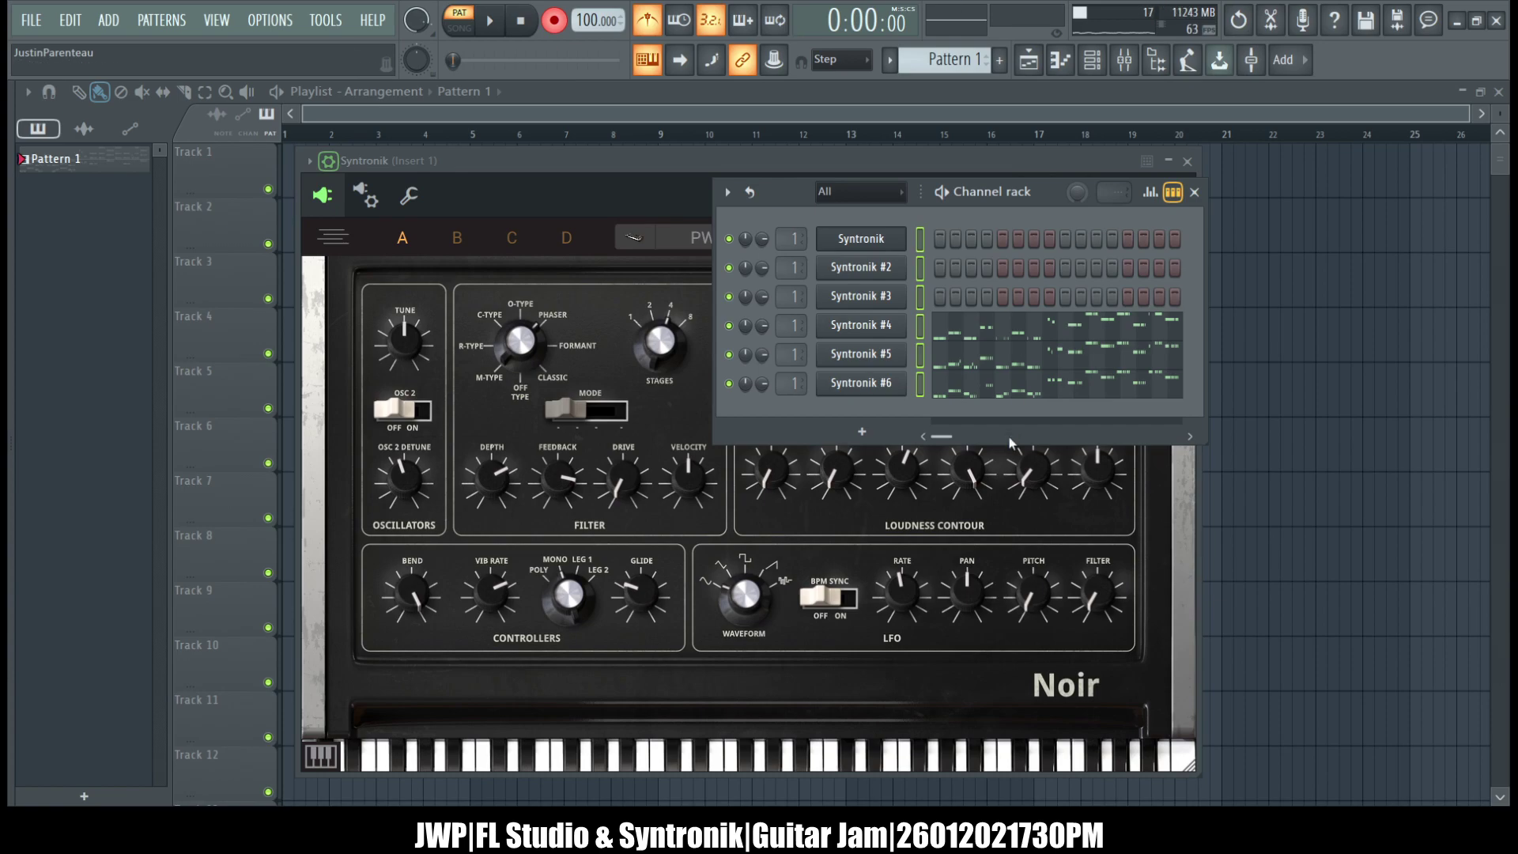
- Create a channel display group named Lead and switch the channel rack back to all channels
click(887, 204)
text(Lead)
key(Return)
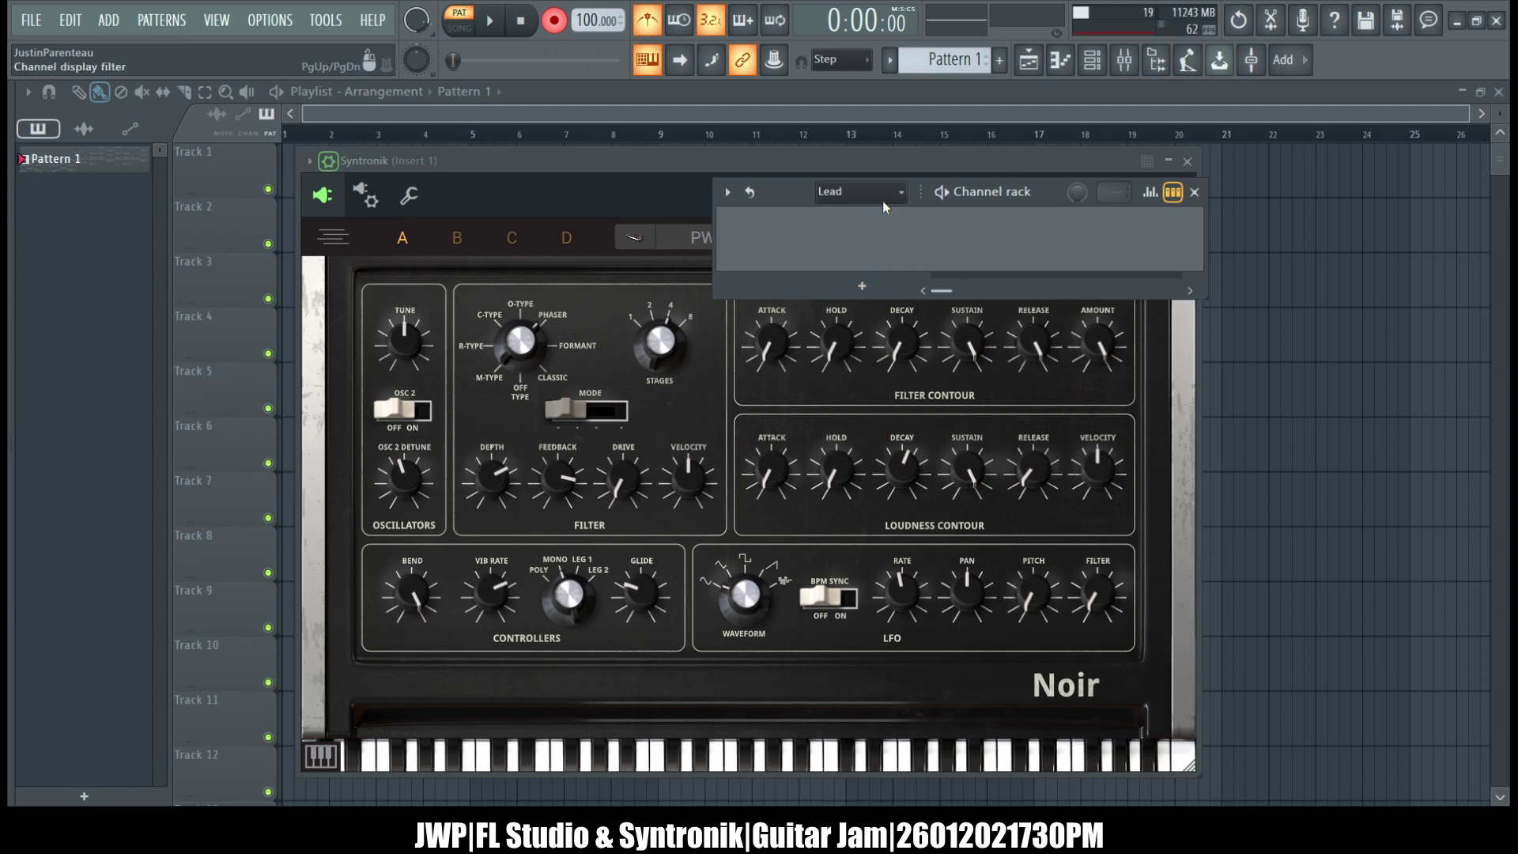
click(867, 217)
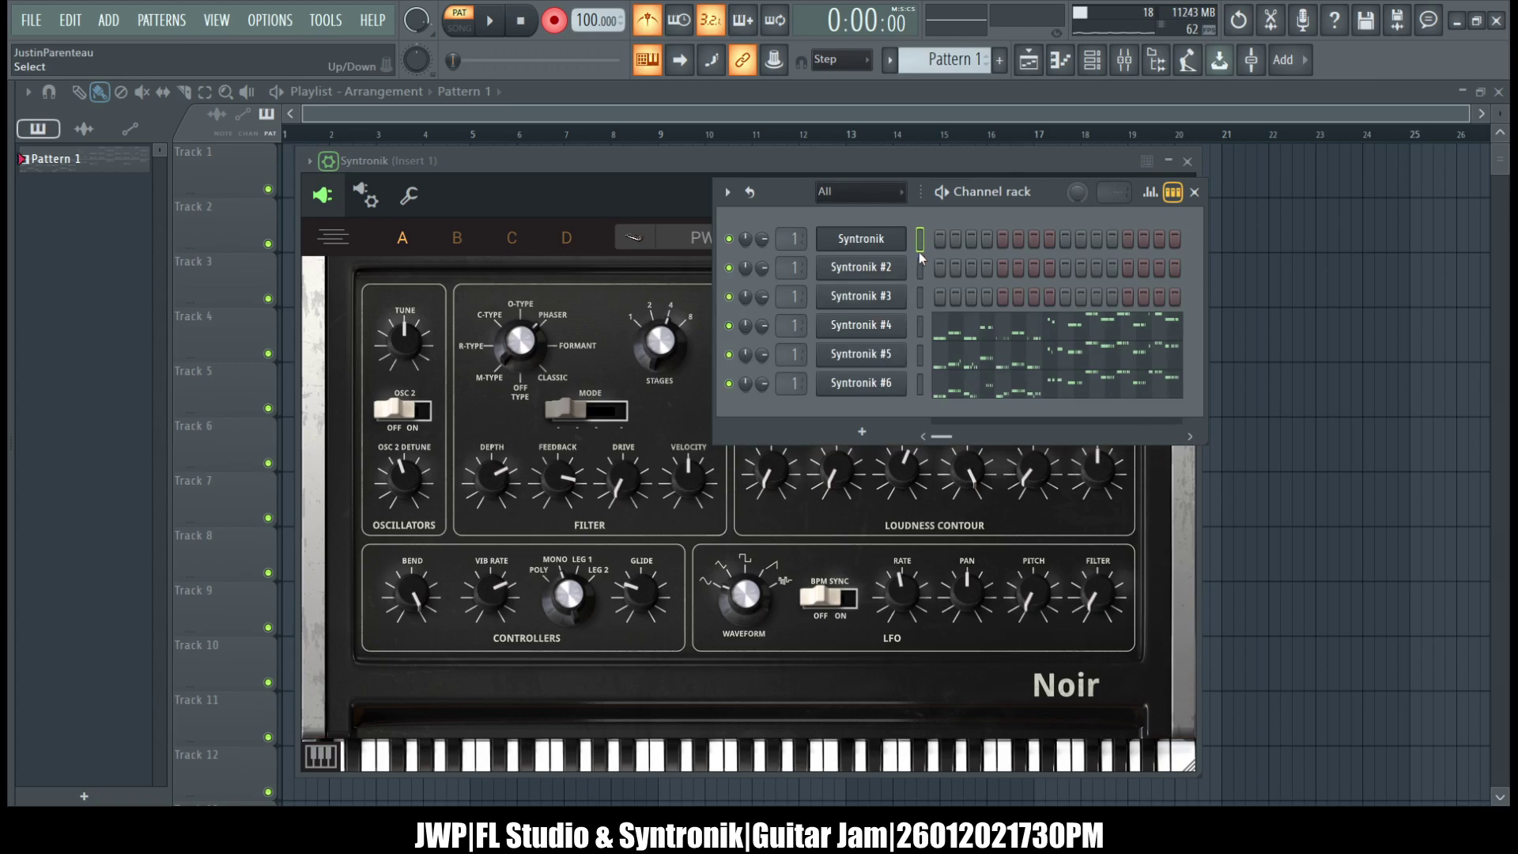
- Undo the recorded take and assign all six Syntronik channels to the Lead group, returning the rack to all channels
key(ctrl+z)
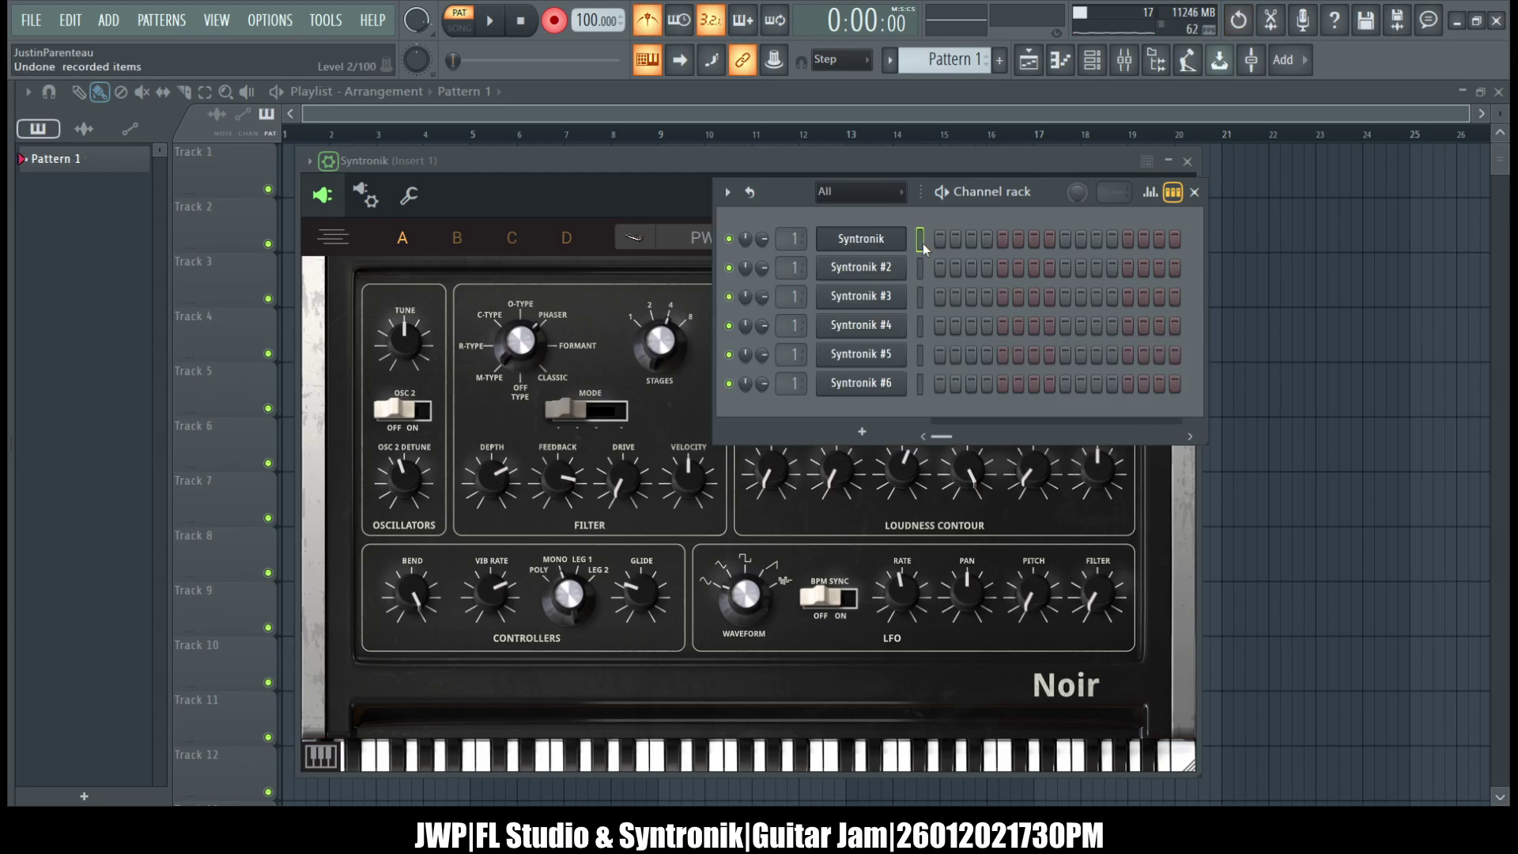
right_click(920, 384)
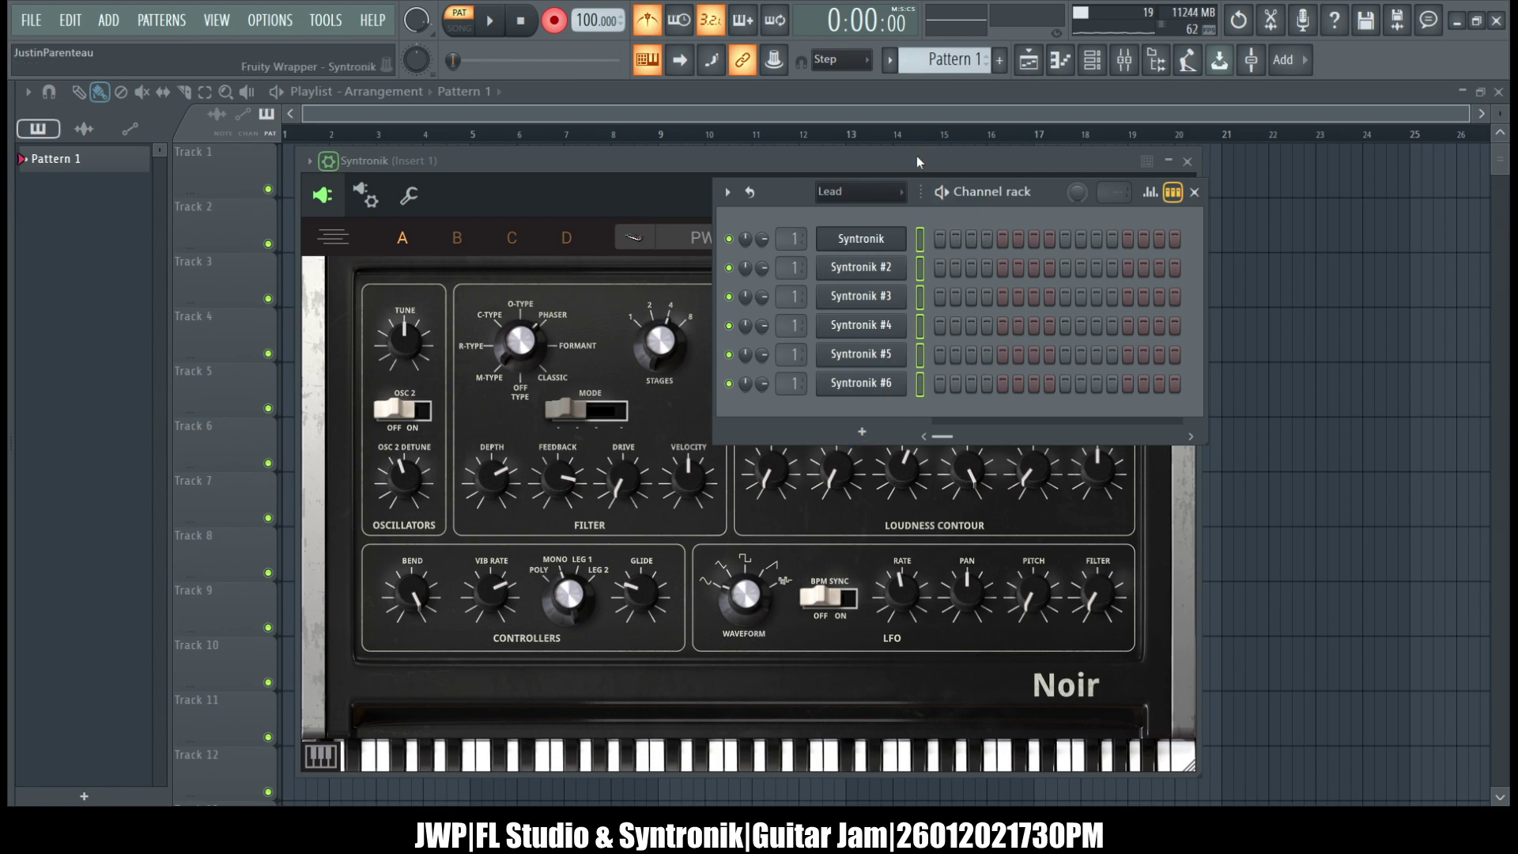
scroll(884, 190, up, 1)
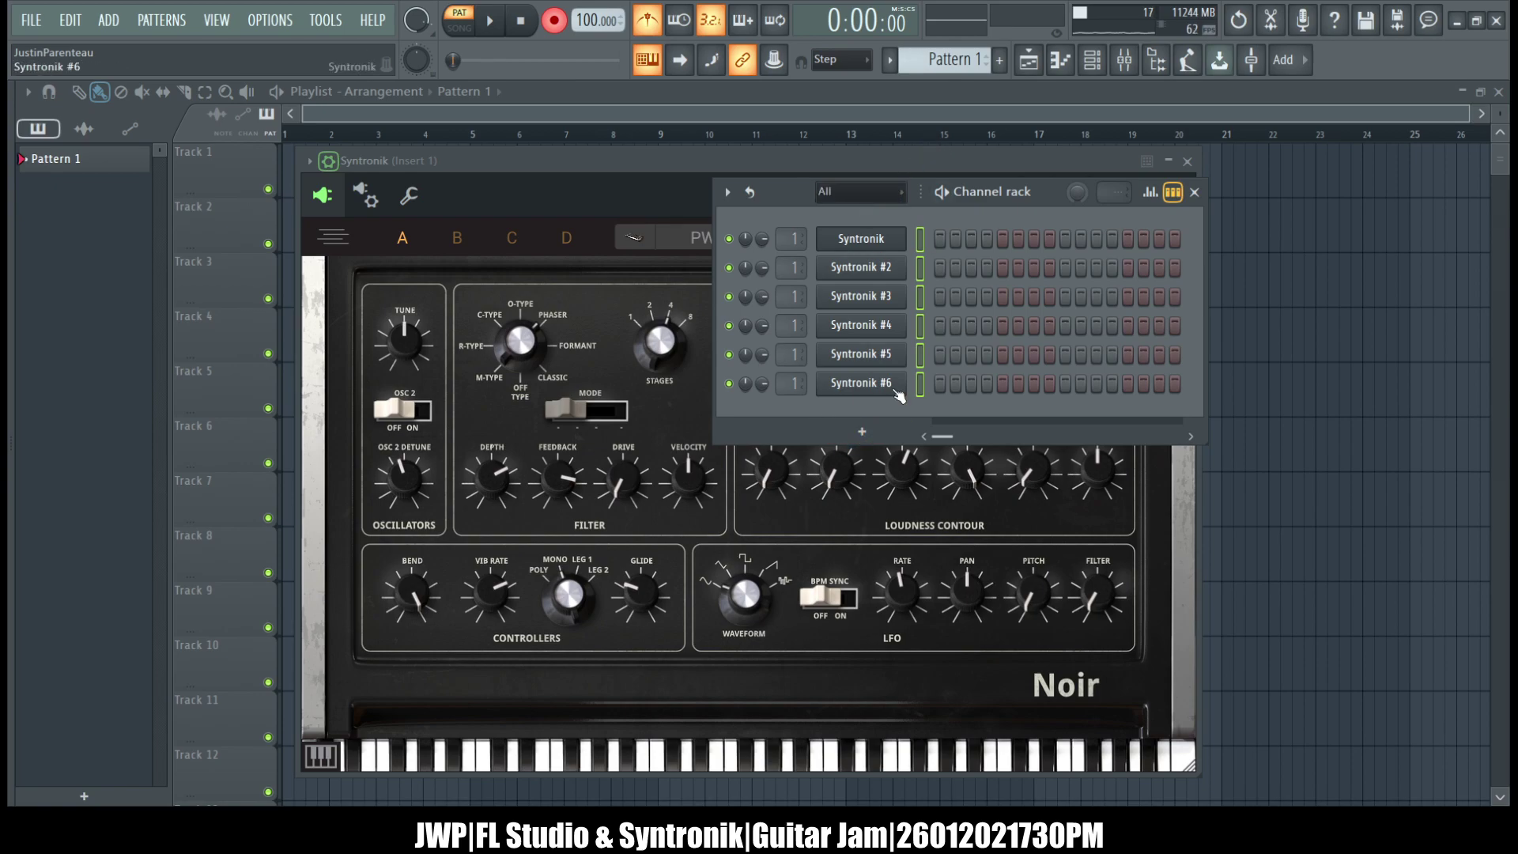
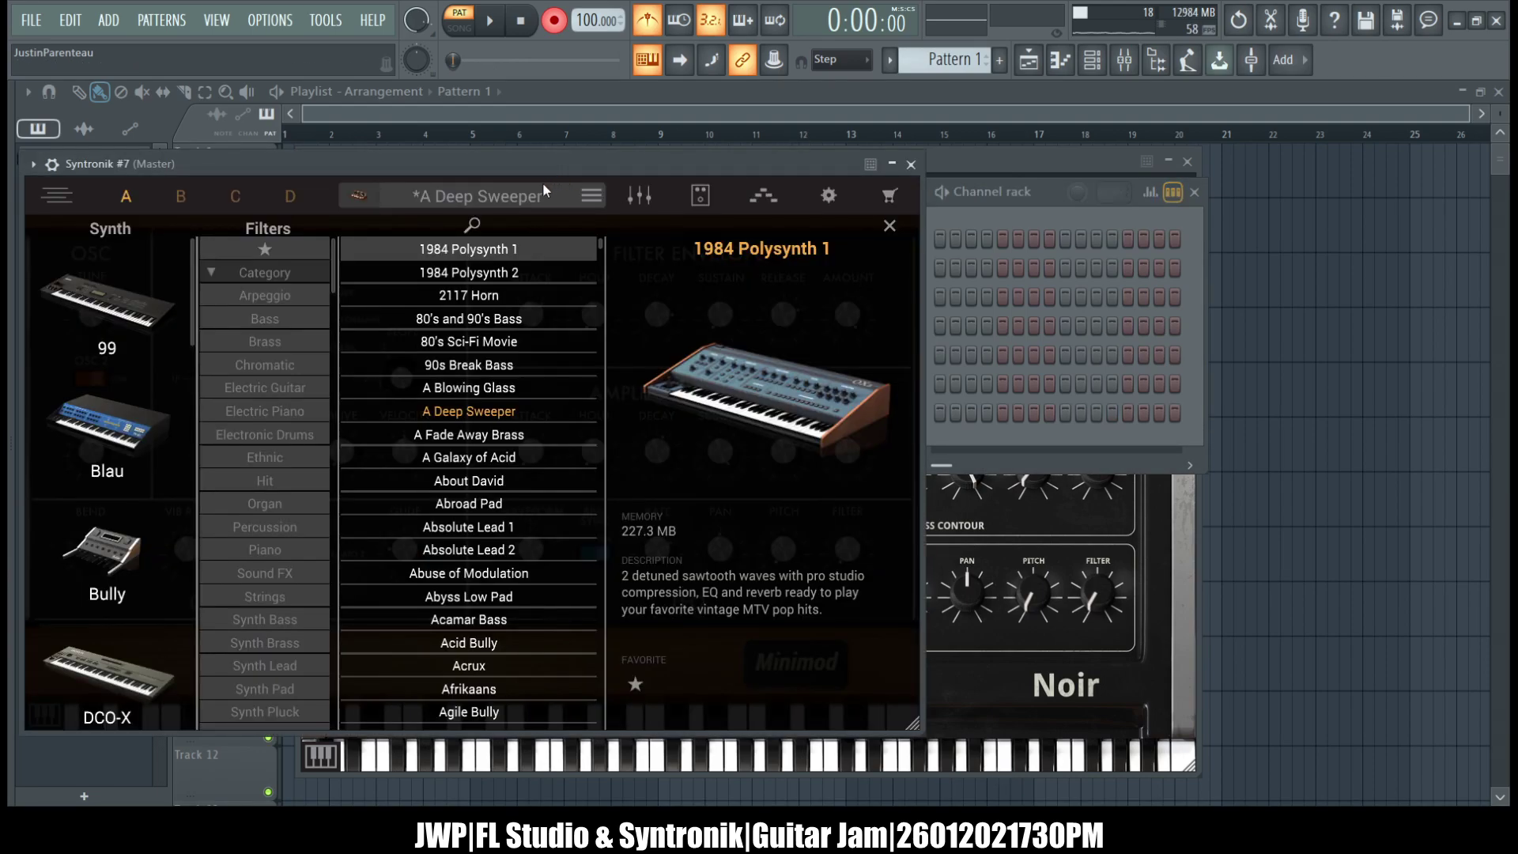
- Load the Transistor Chord preset of the Noir synth in the new Syntronik #7 channel
scroll(164, 325, down, 5)
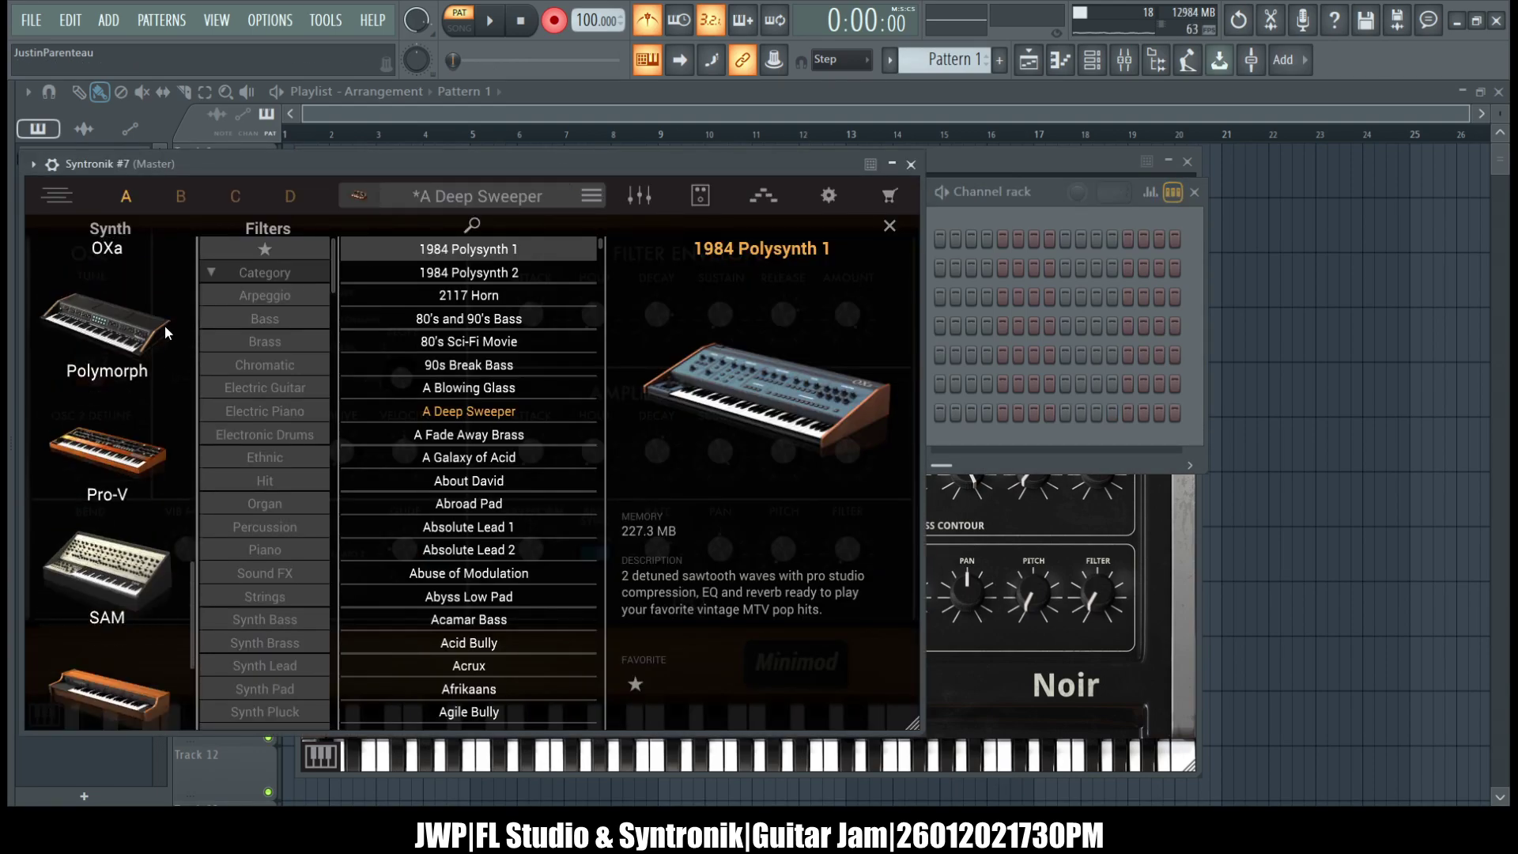
scroll(165, 325, up, 4)
scroll(164, 325, down, 4)
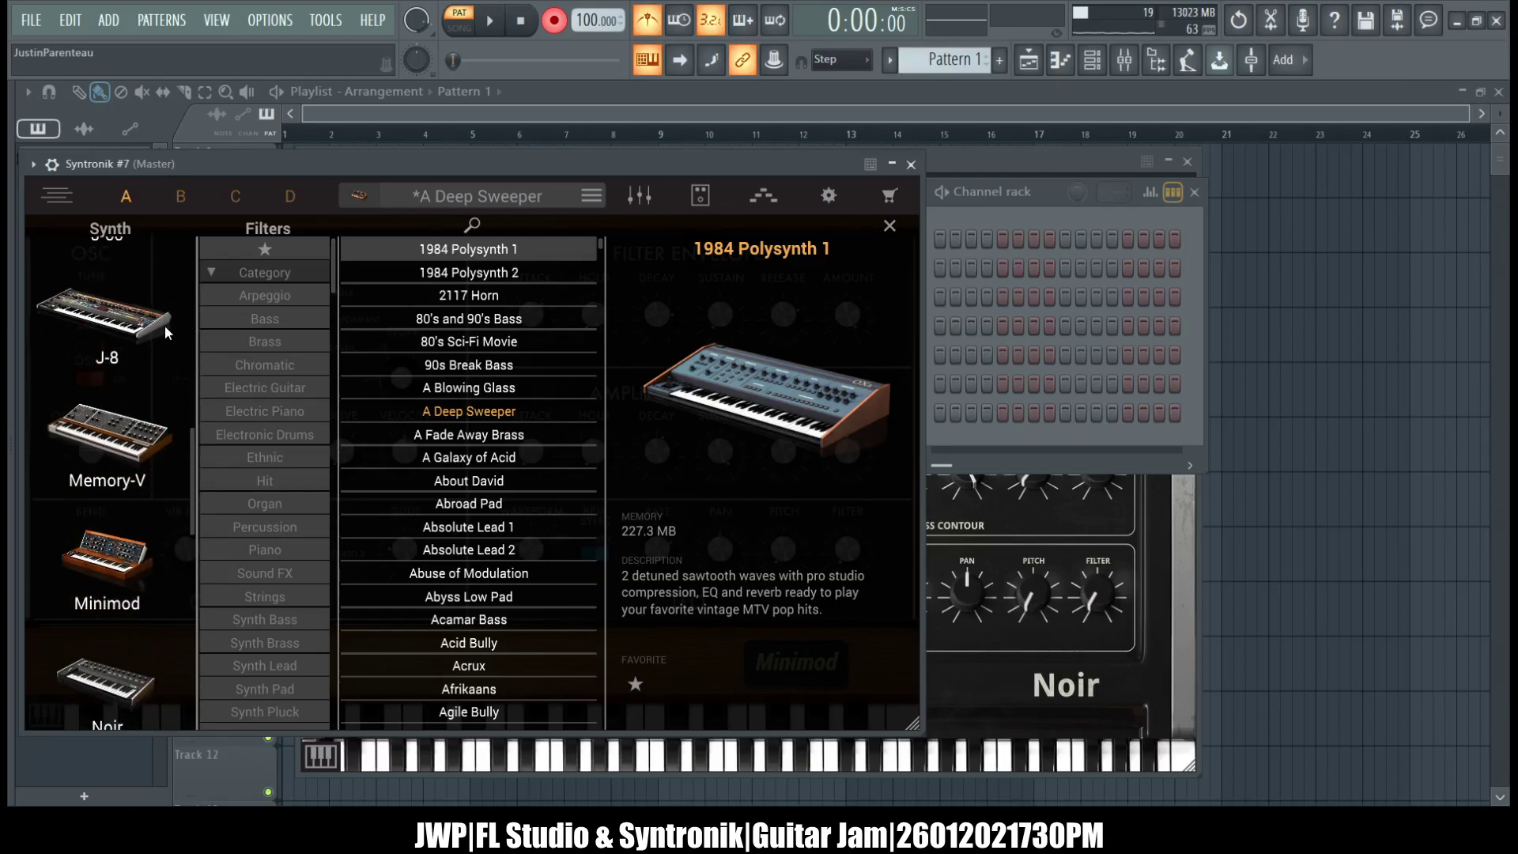
click(135, 356)
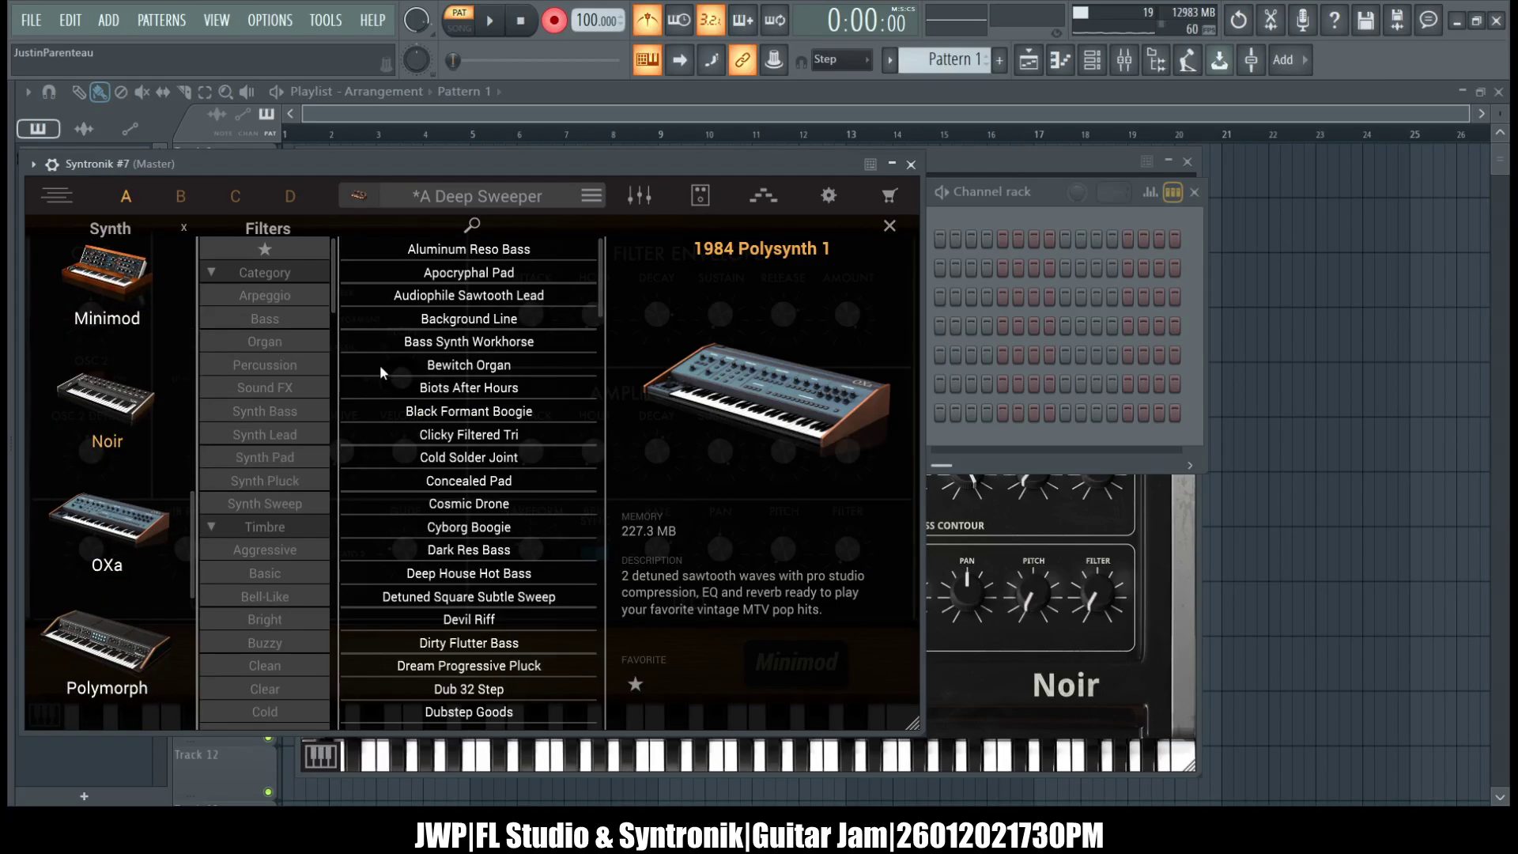
scroll(425, 377, down, 10)
scroll(426, 377, down, 20)
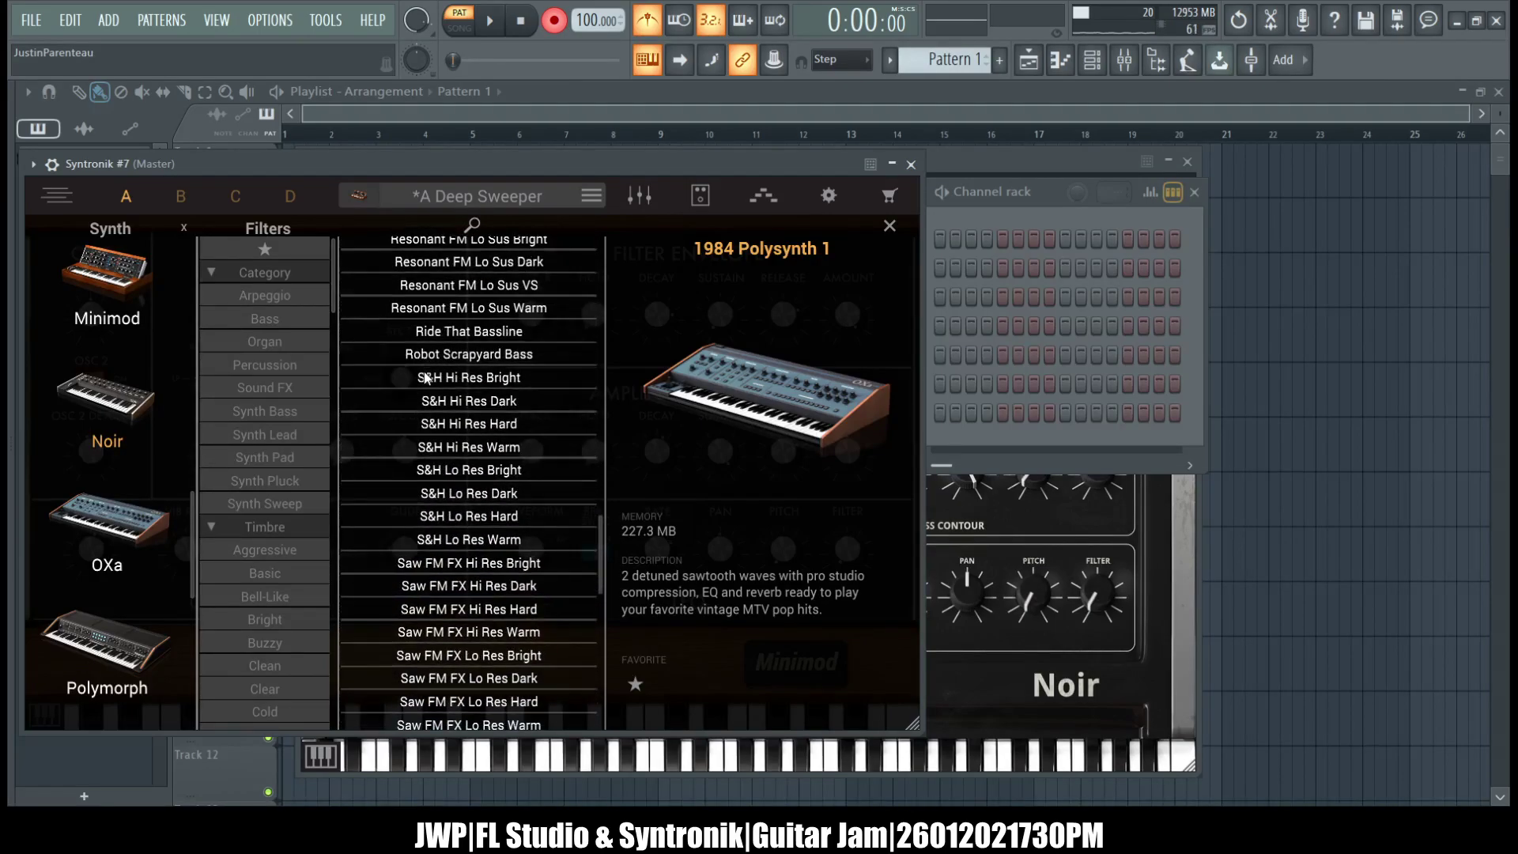
scroll(425, 377, down, 15)
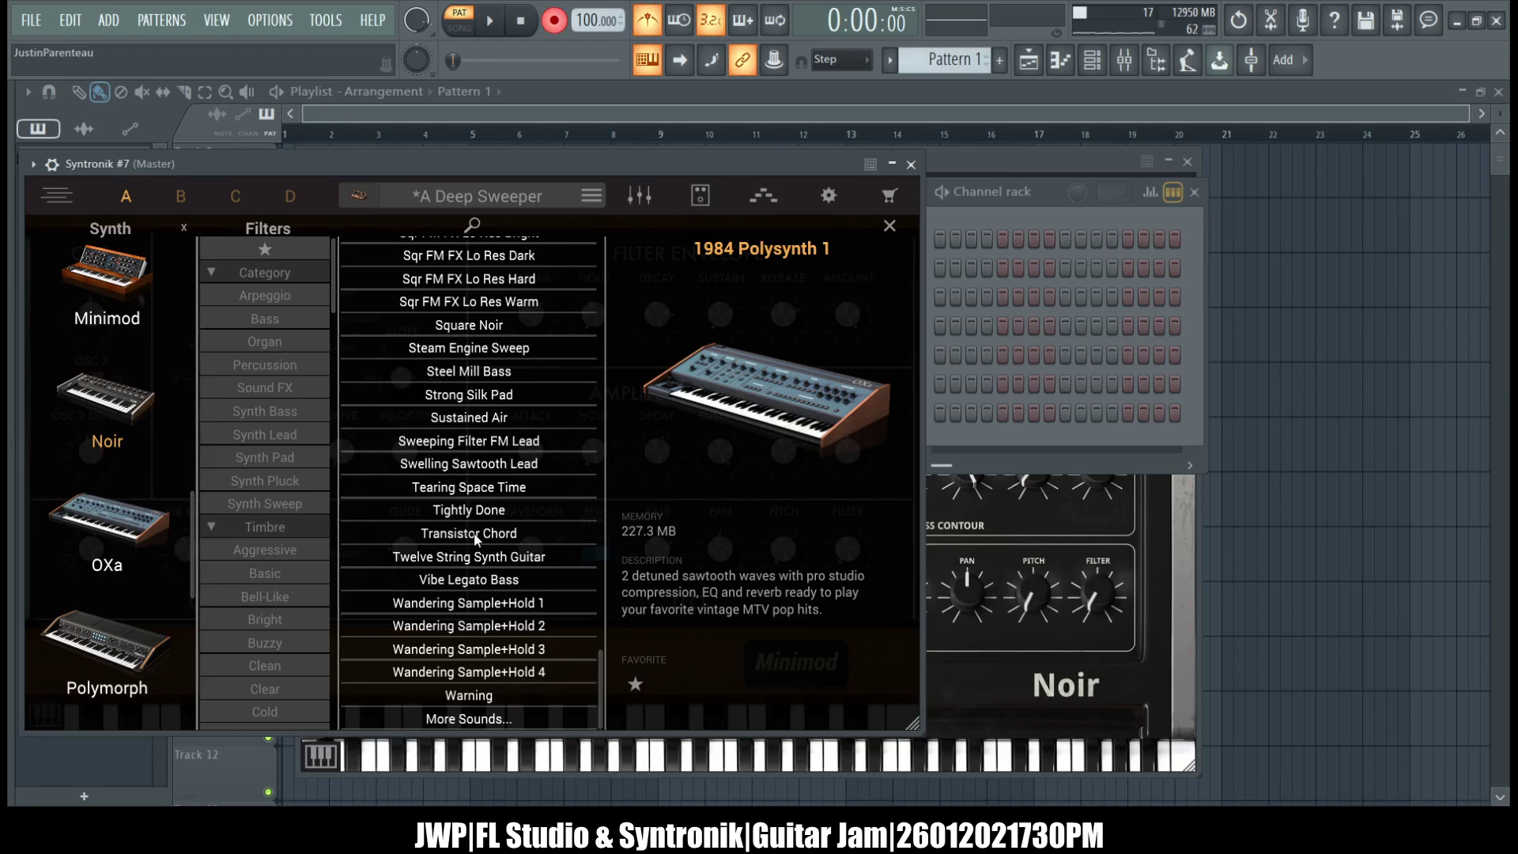
click(455, 534)
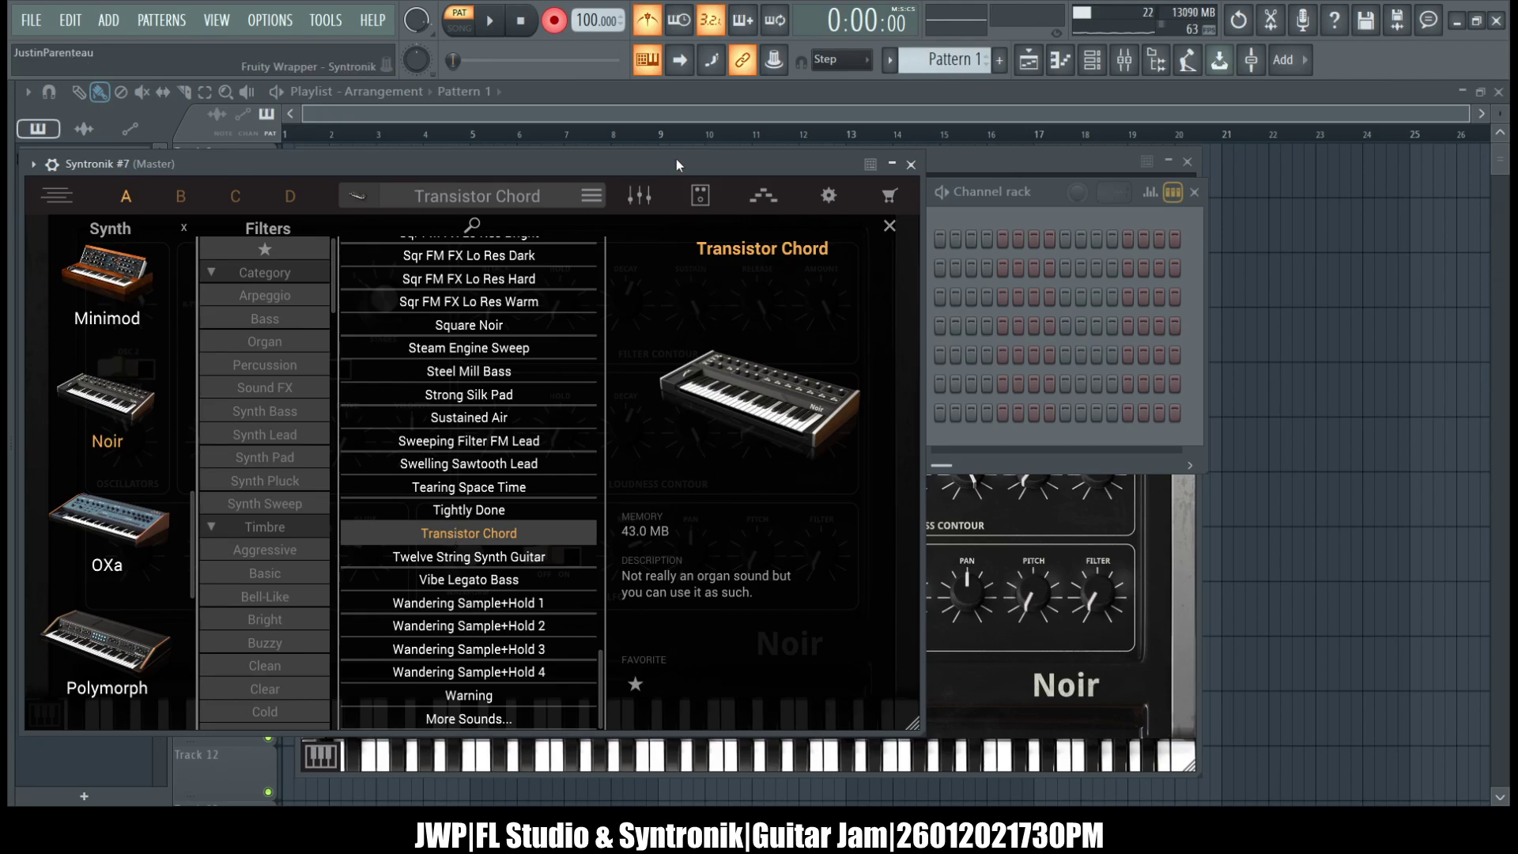
- Place Syntronik #7 in a channel rack group named Rhythm and display that group
click(944, 221)
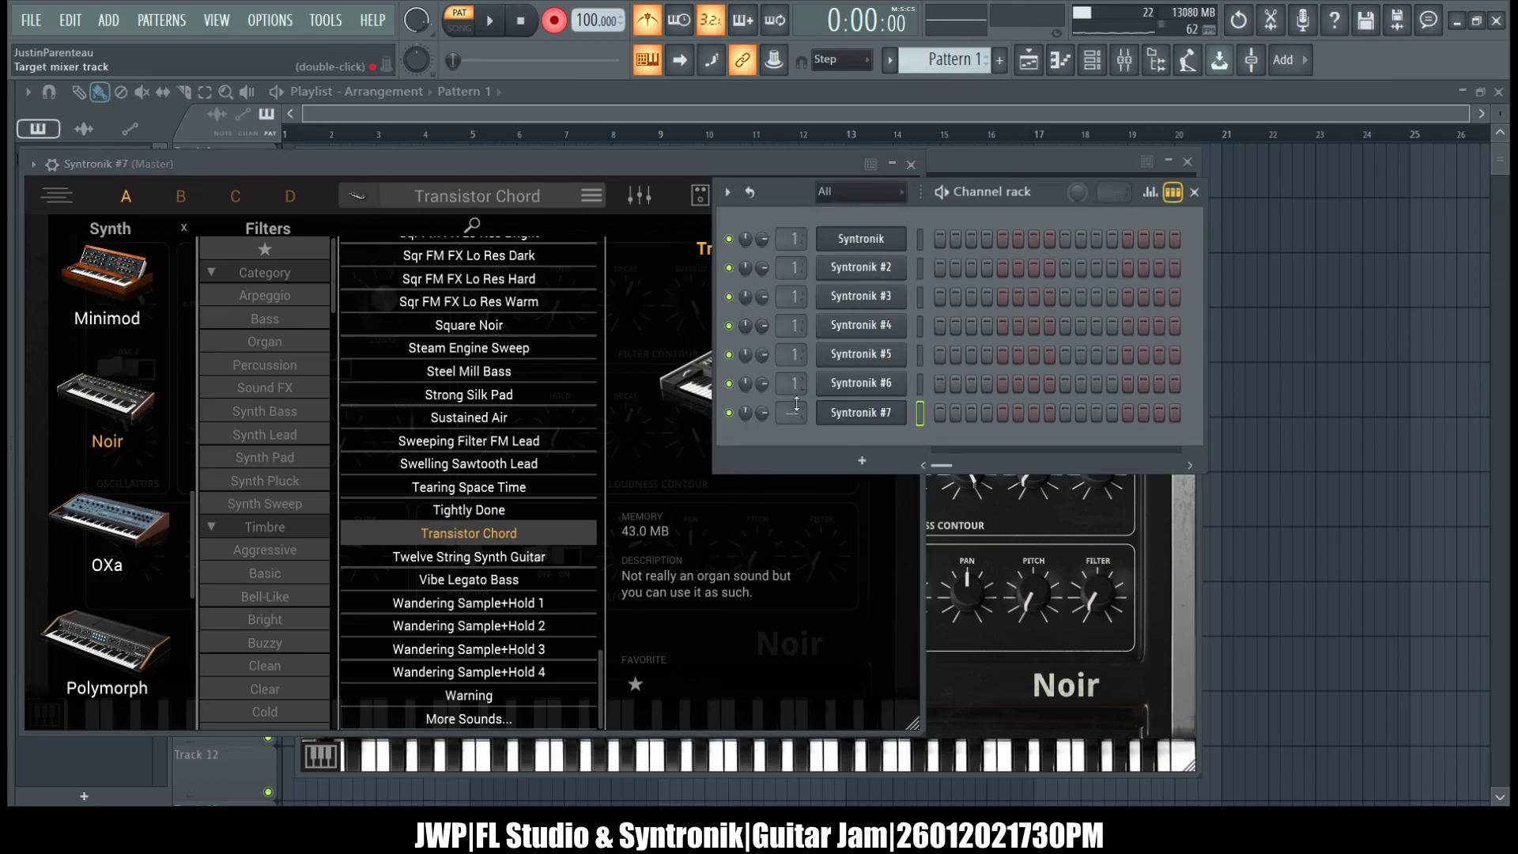
scroll(762, 413, up, 3)
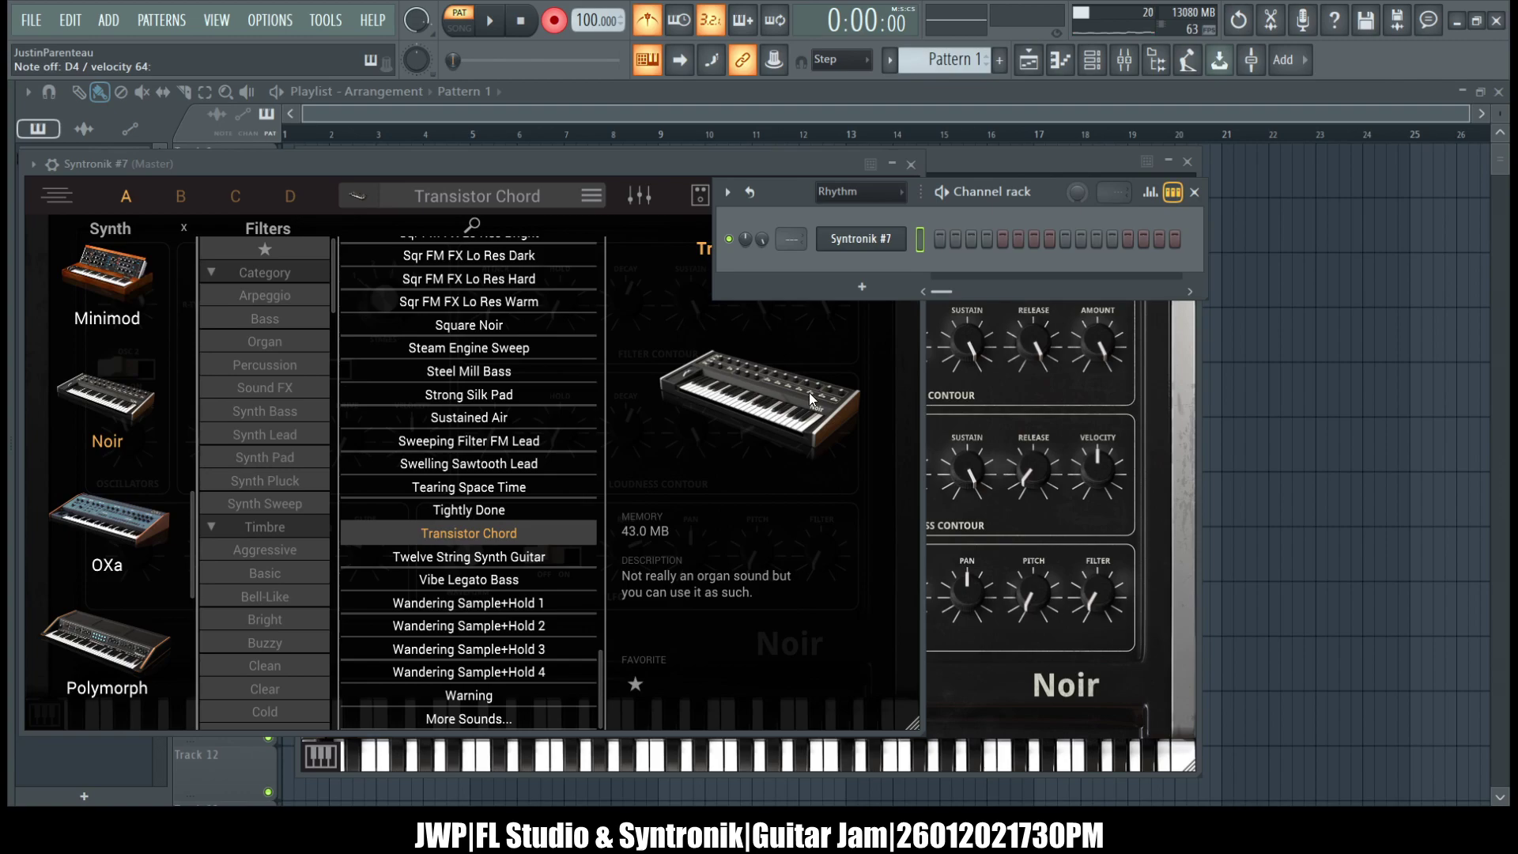
- Audition the Noir presets Sustained Air, Sqr FM FX Hi Res Warm and Slasher Lead on Syntronik #7
click(547, 202)
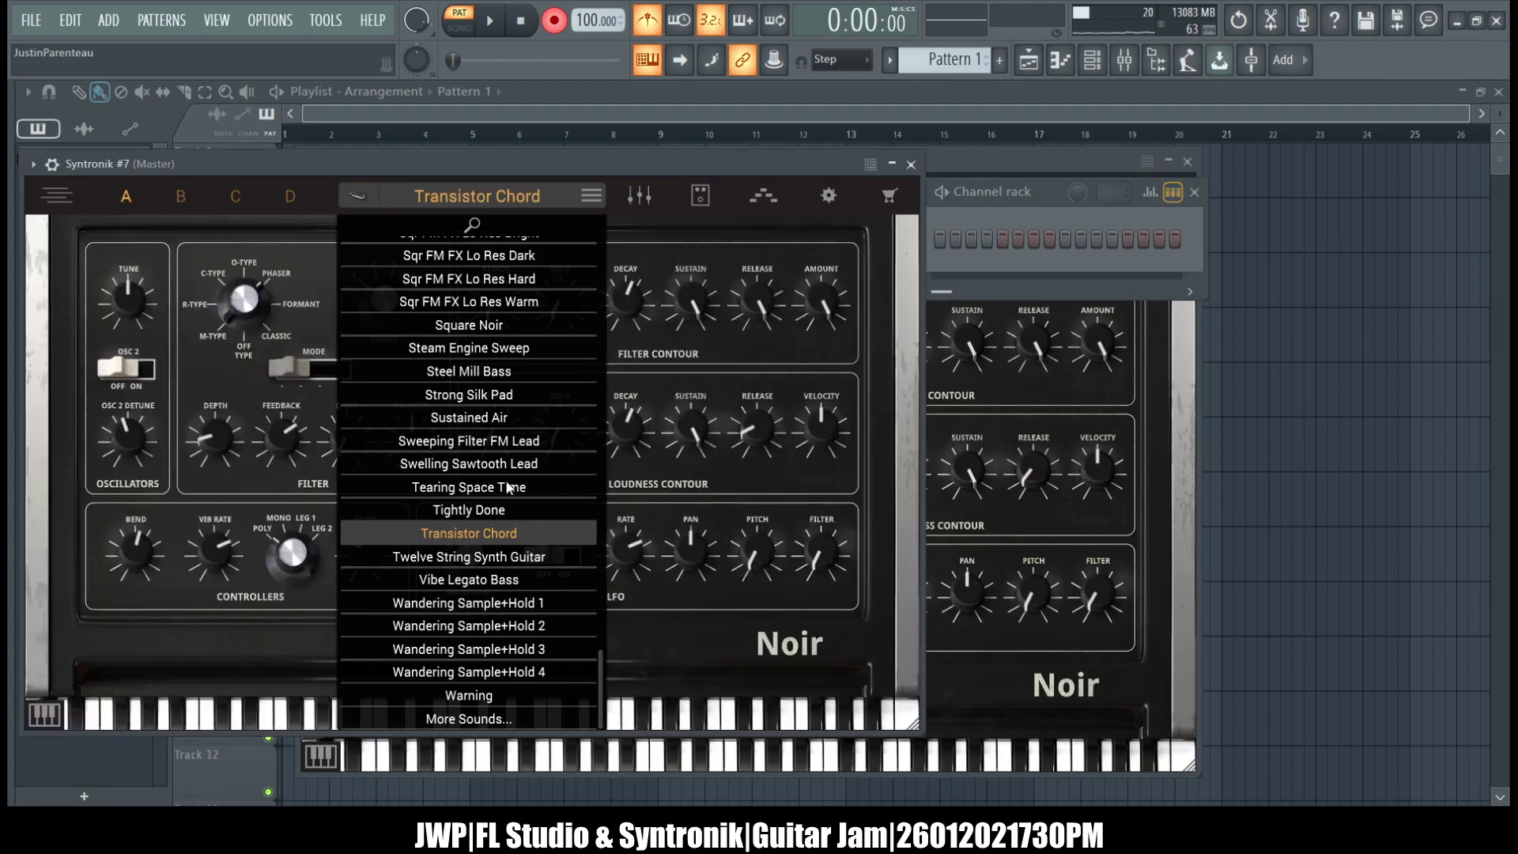
scroll(504, 497, up, 2)
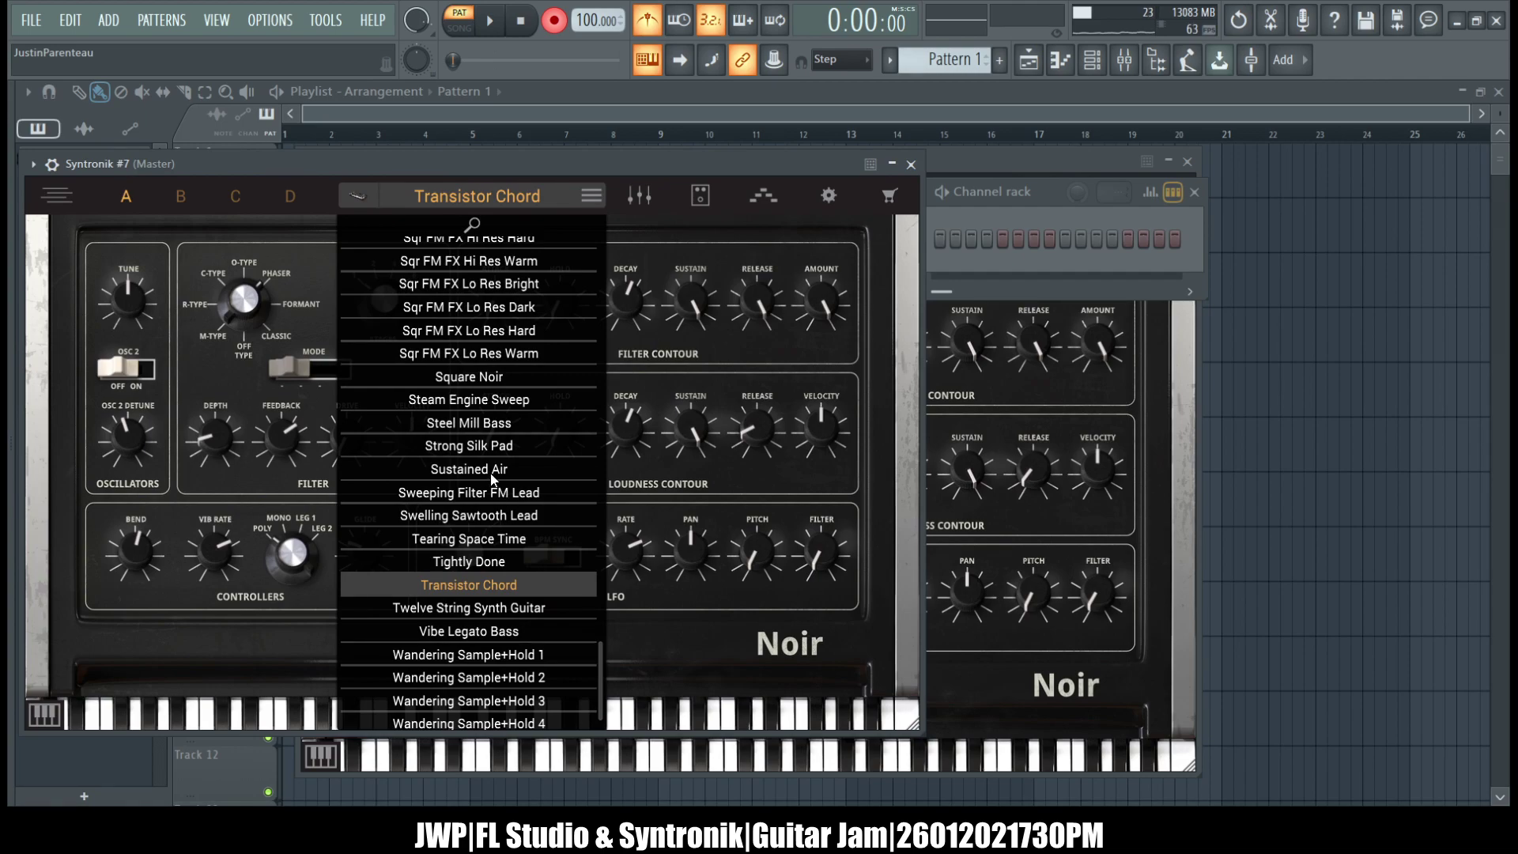
click(491, 475)
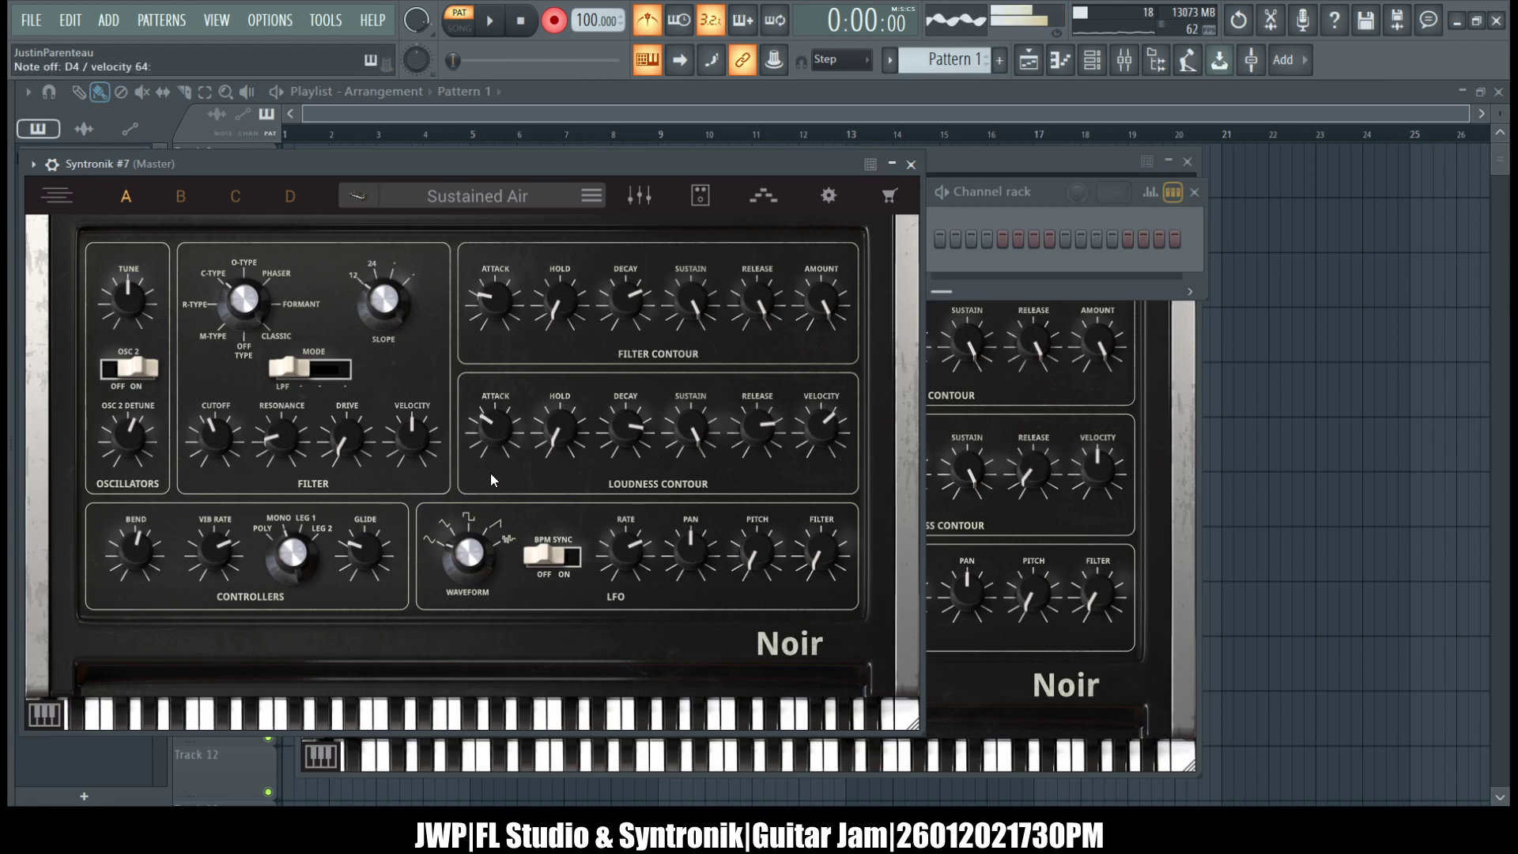
click(481, 201)
scroll(505, 333, up, 2)
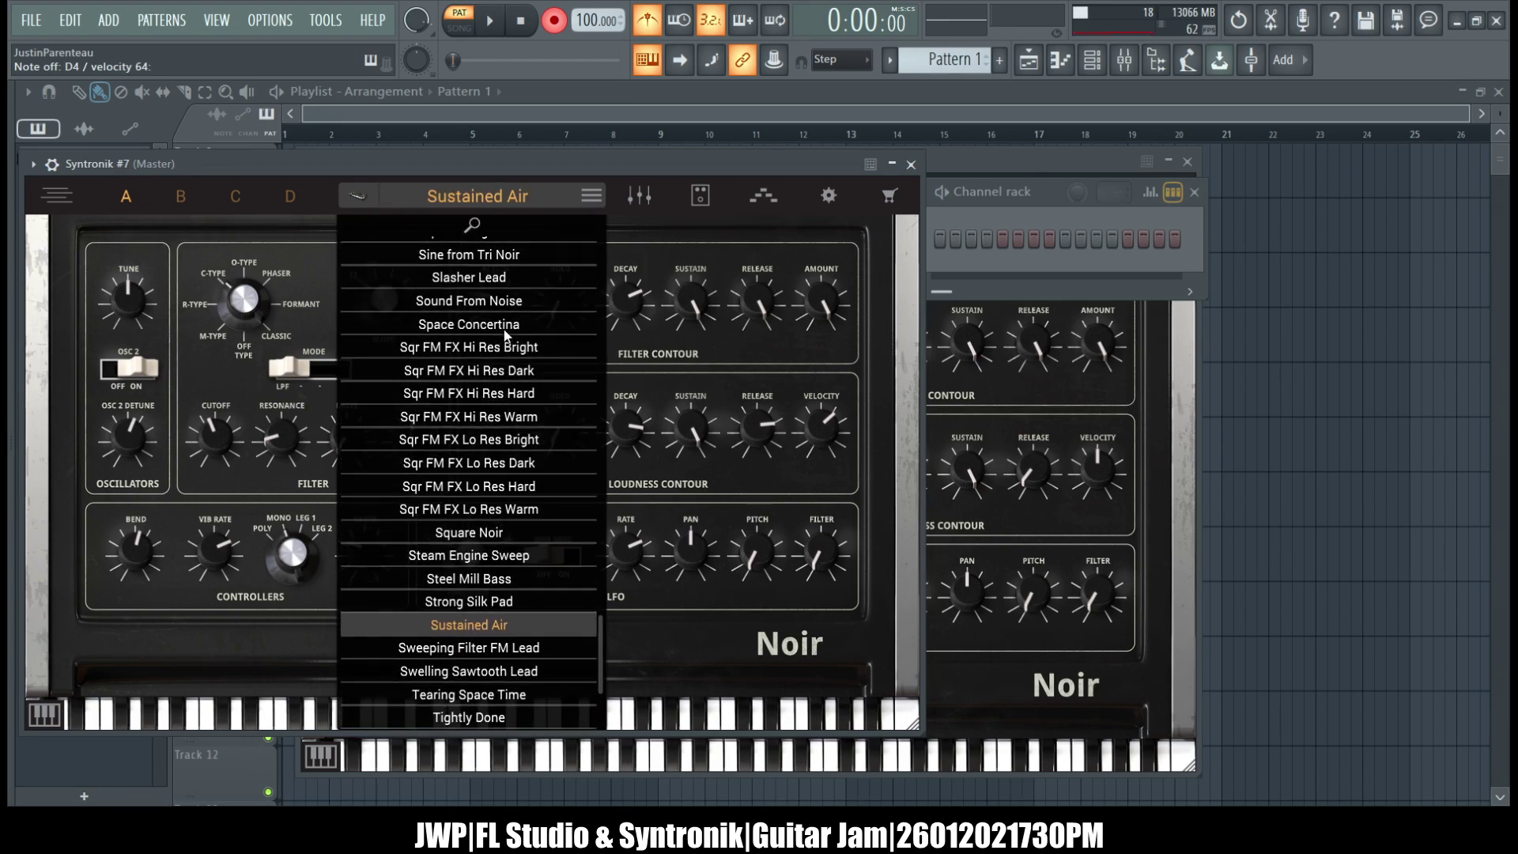
click(480, 417)
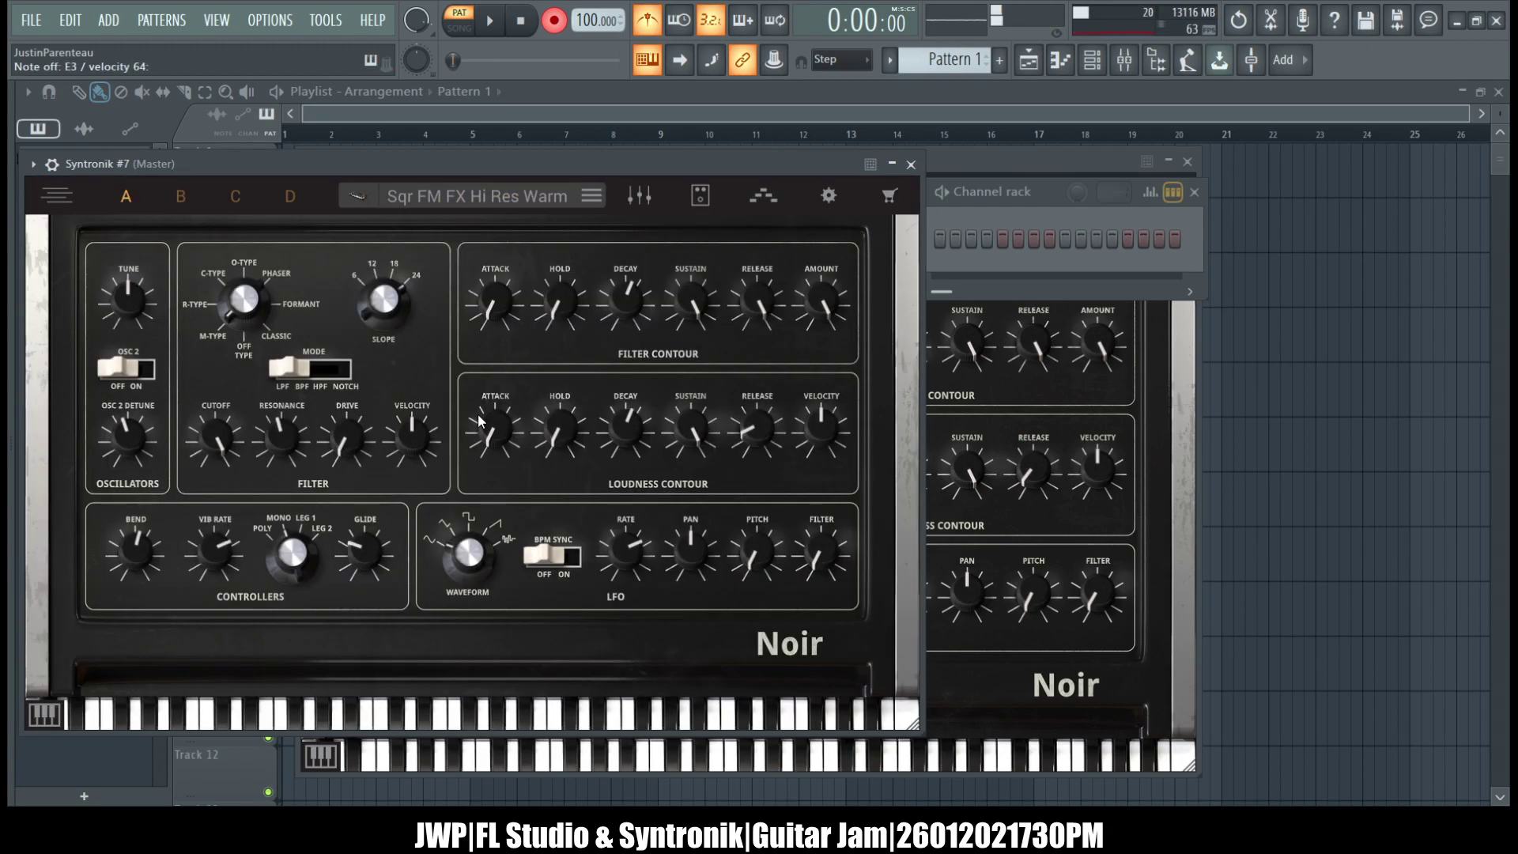
click(477, 195)
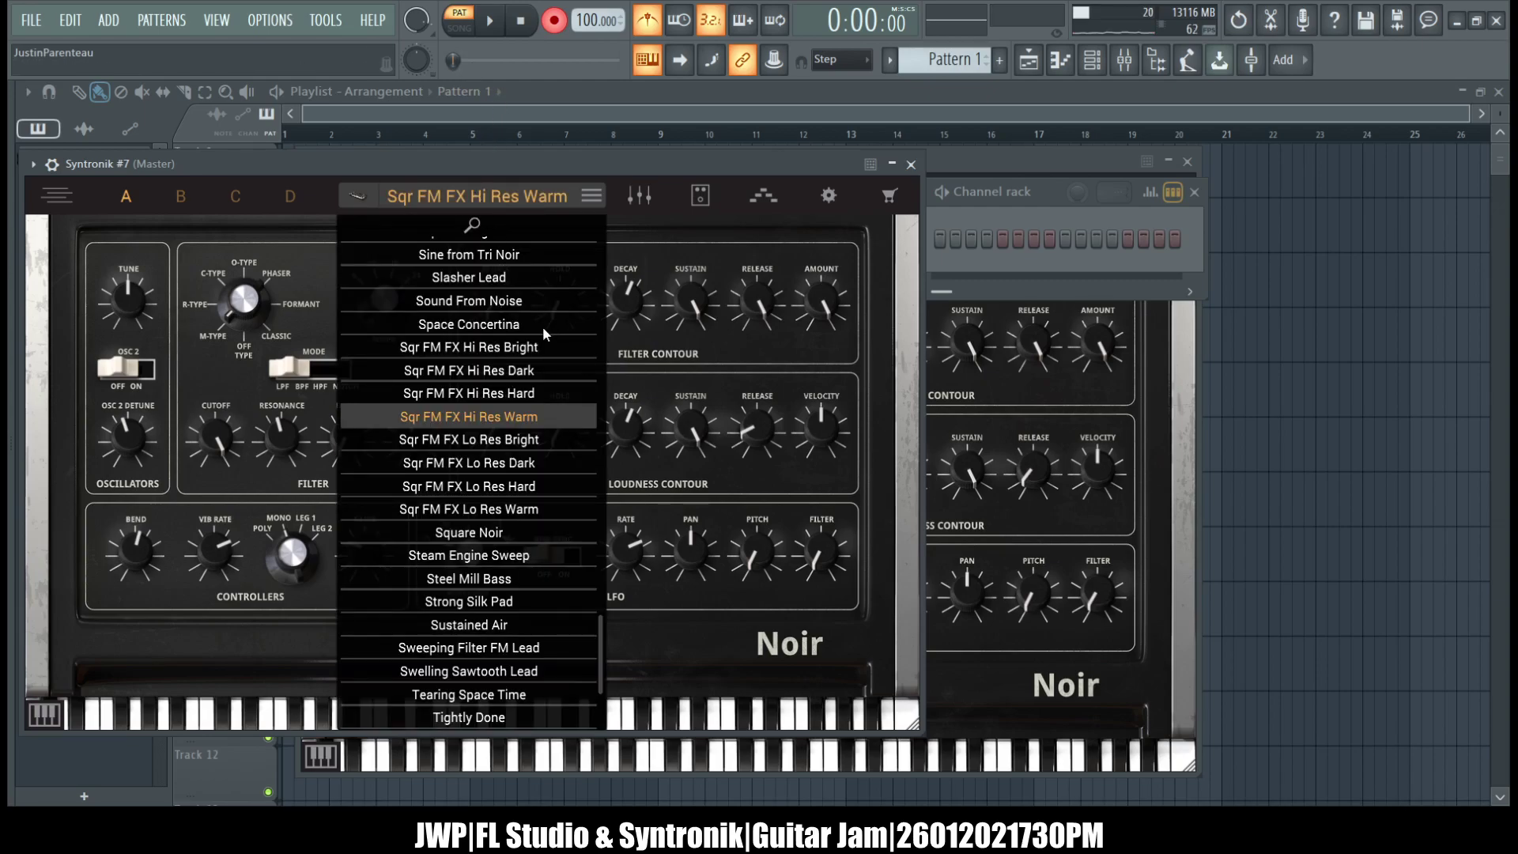
scroll(543, 330, up, 2)
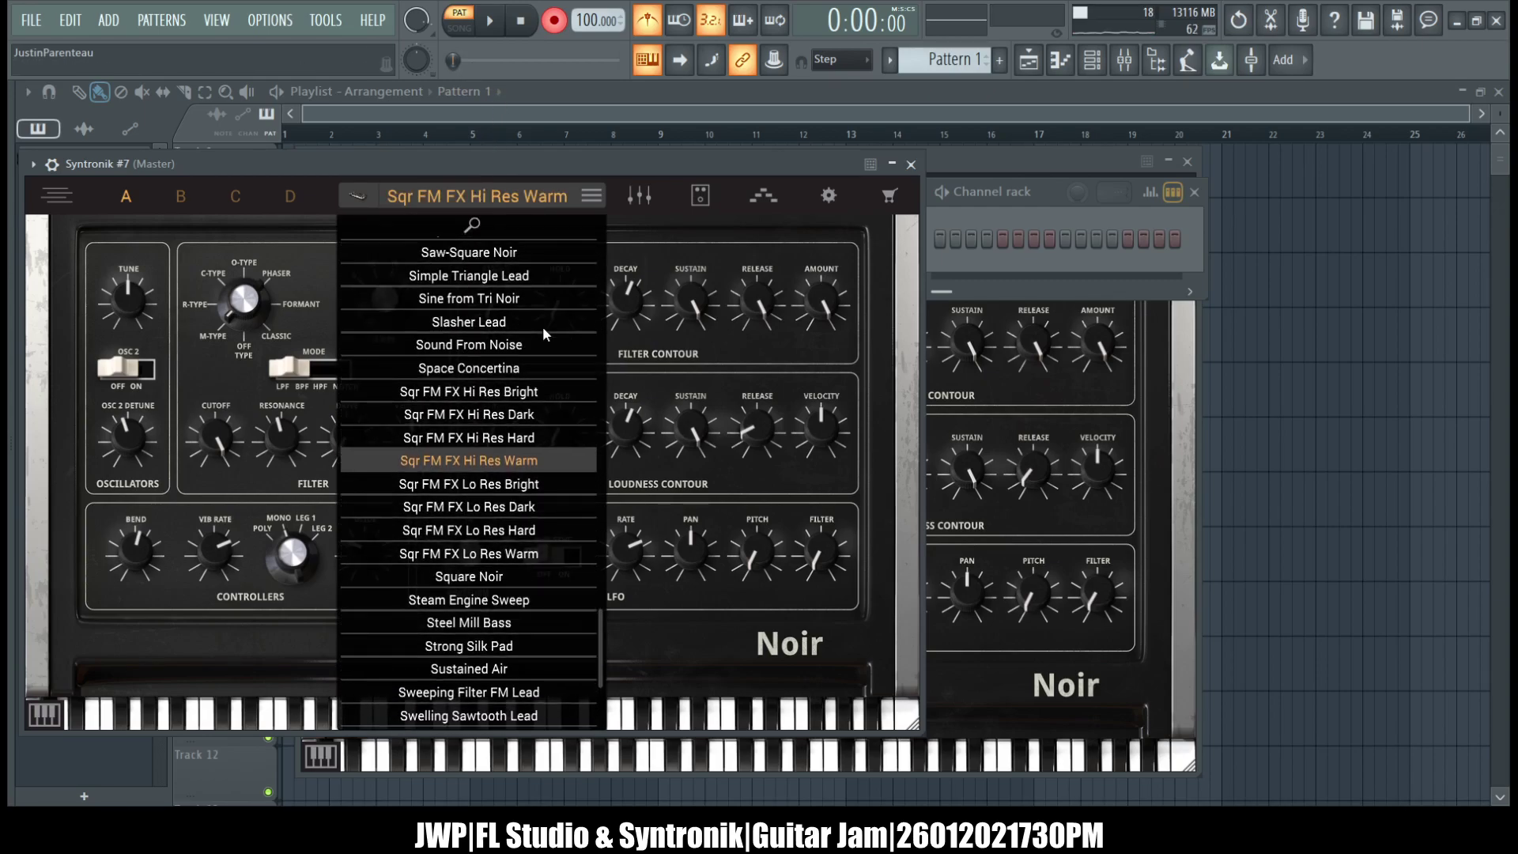
click(517, 329)
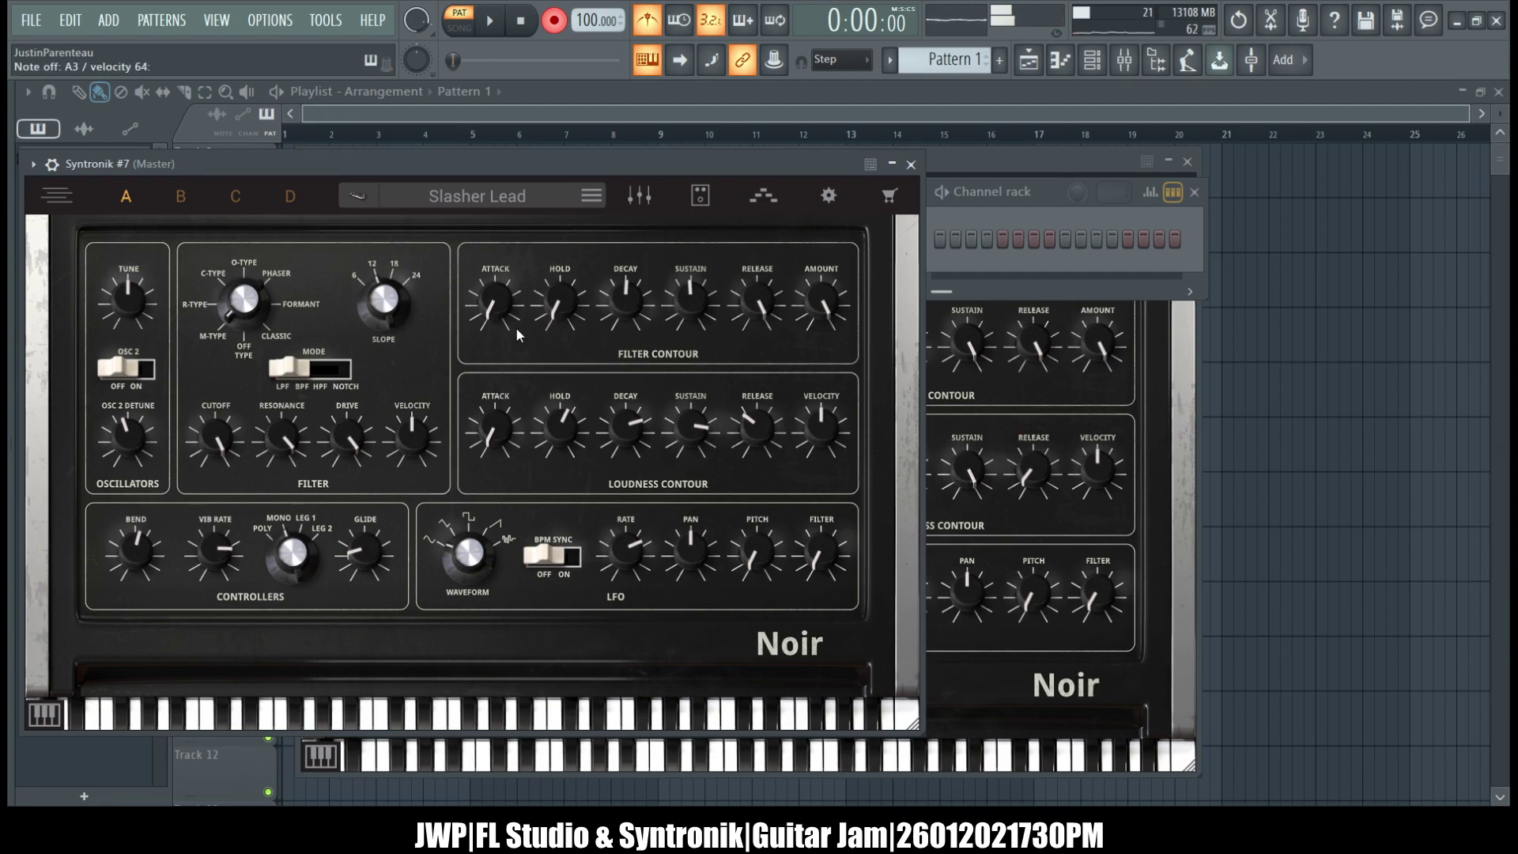
- Load the Saw Noir preset of the Noir synth in Syntronik #7
click(501, 198)
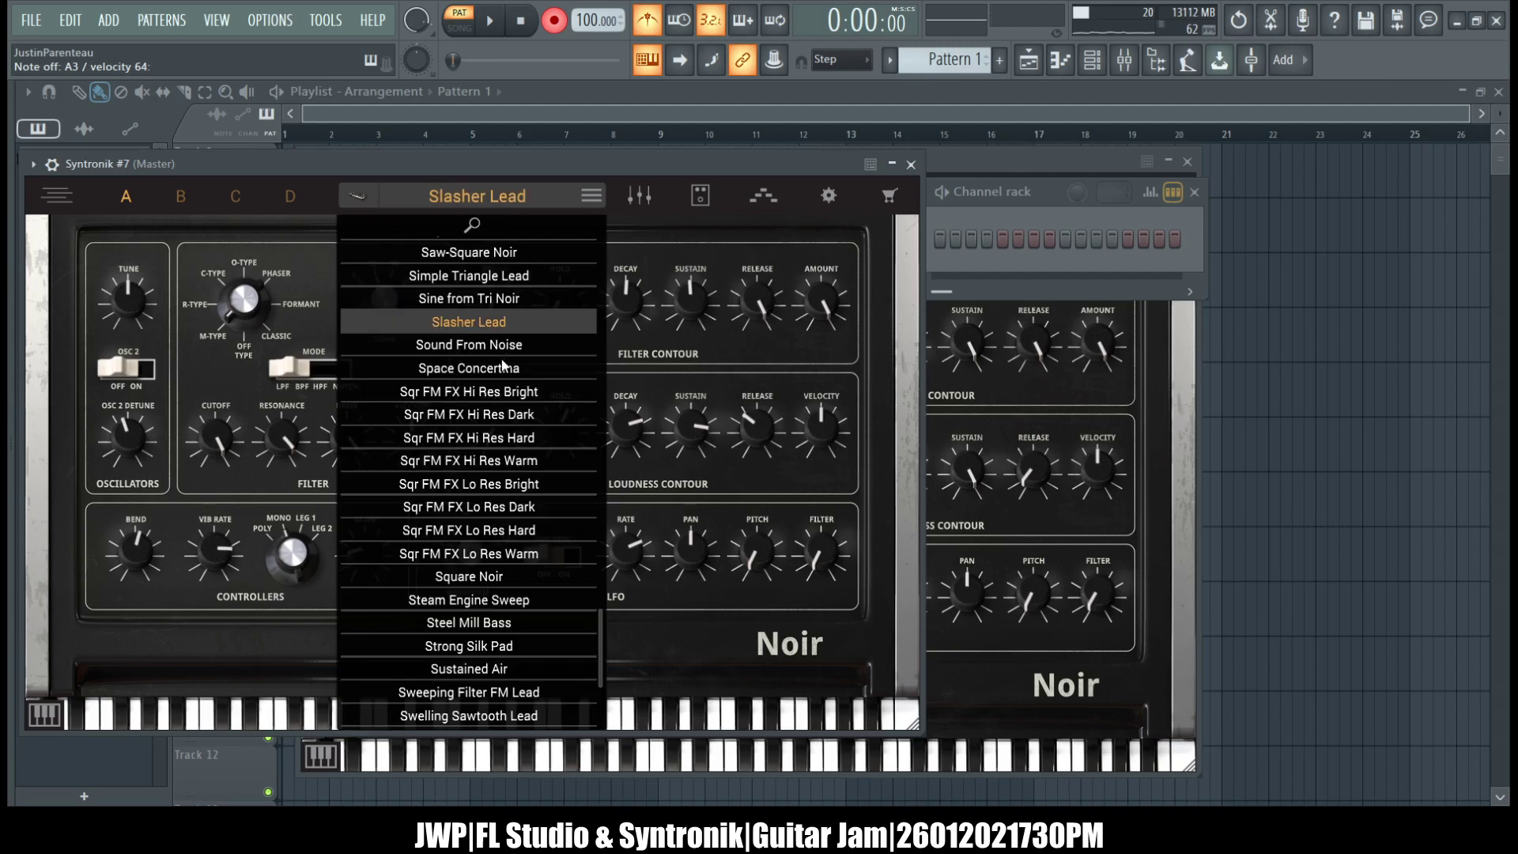
scroll(503, 365, up, 5)
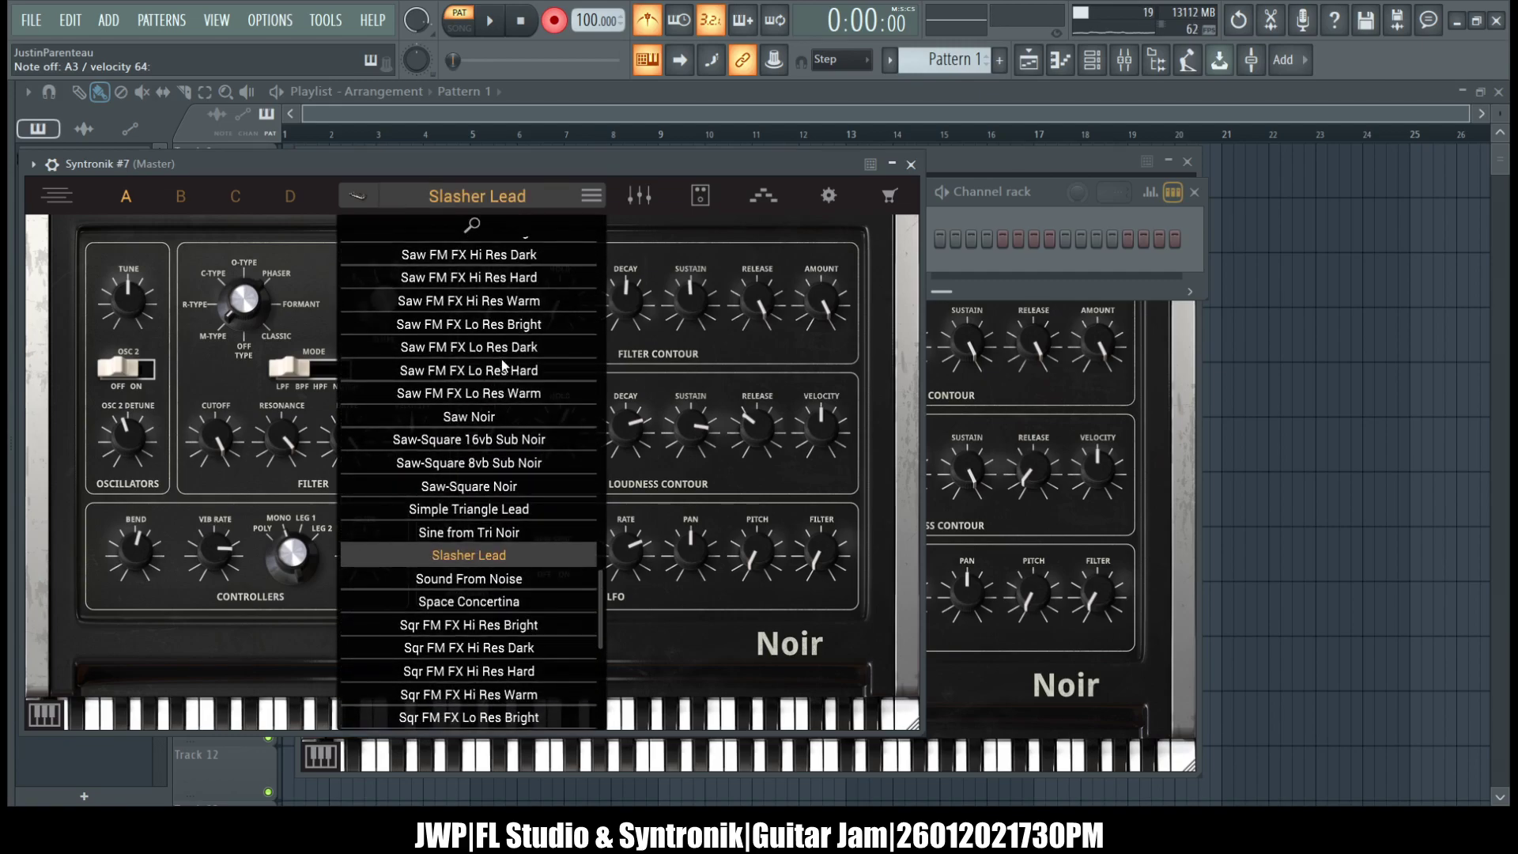
click(477, 417)
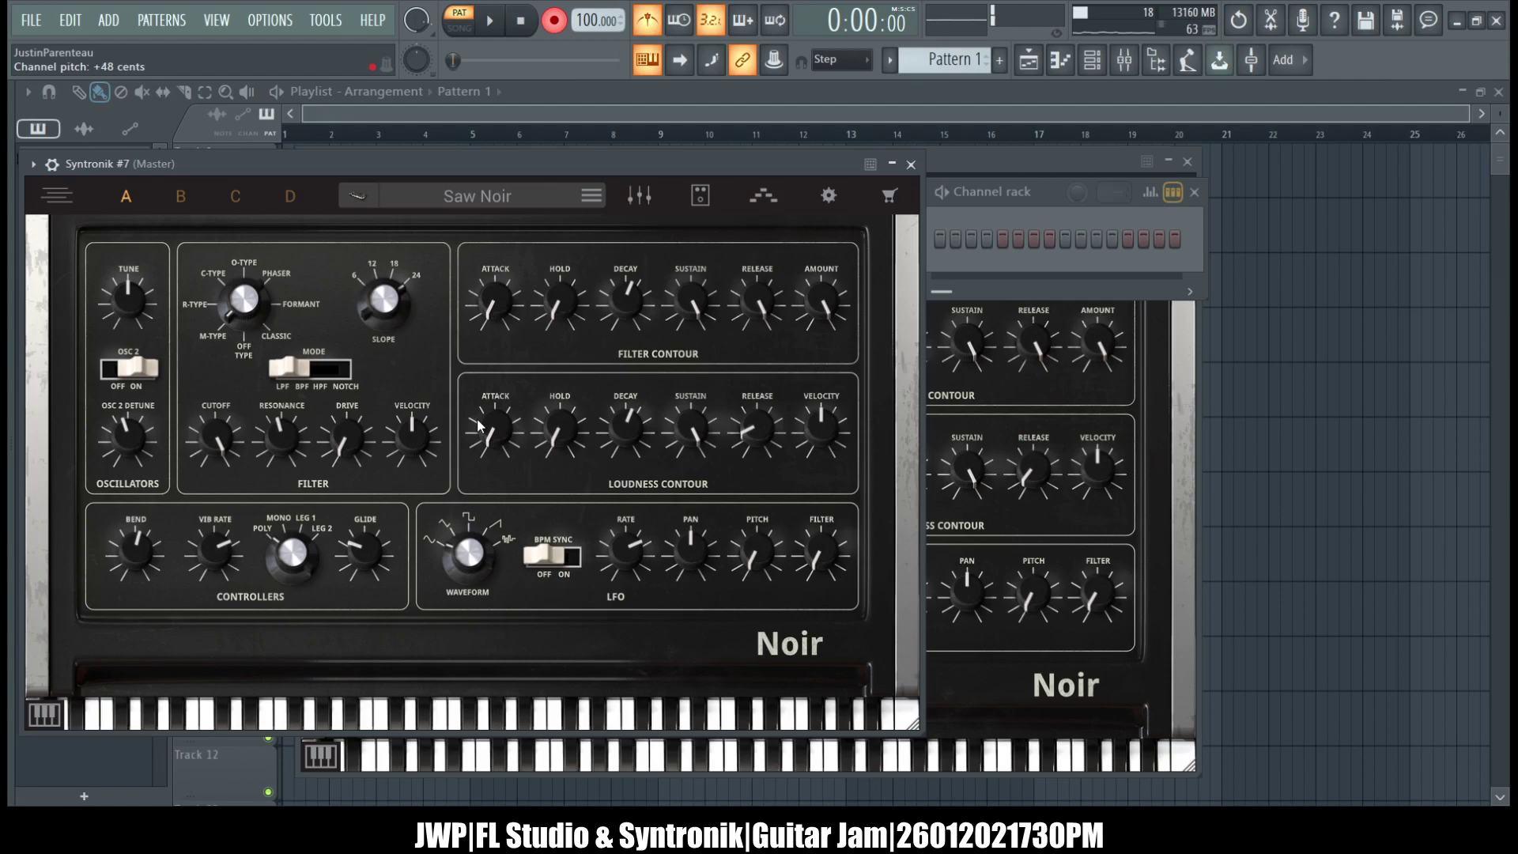
- Record a live chord progression on the Syntronik #7 channel into Pattern 1, restarting the take until one is kept
click(963, 259)
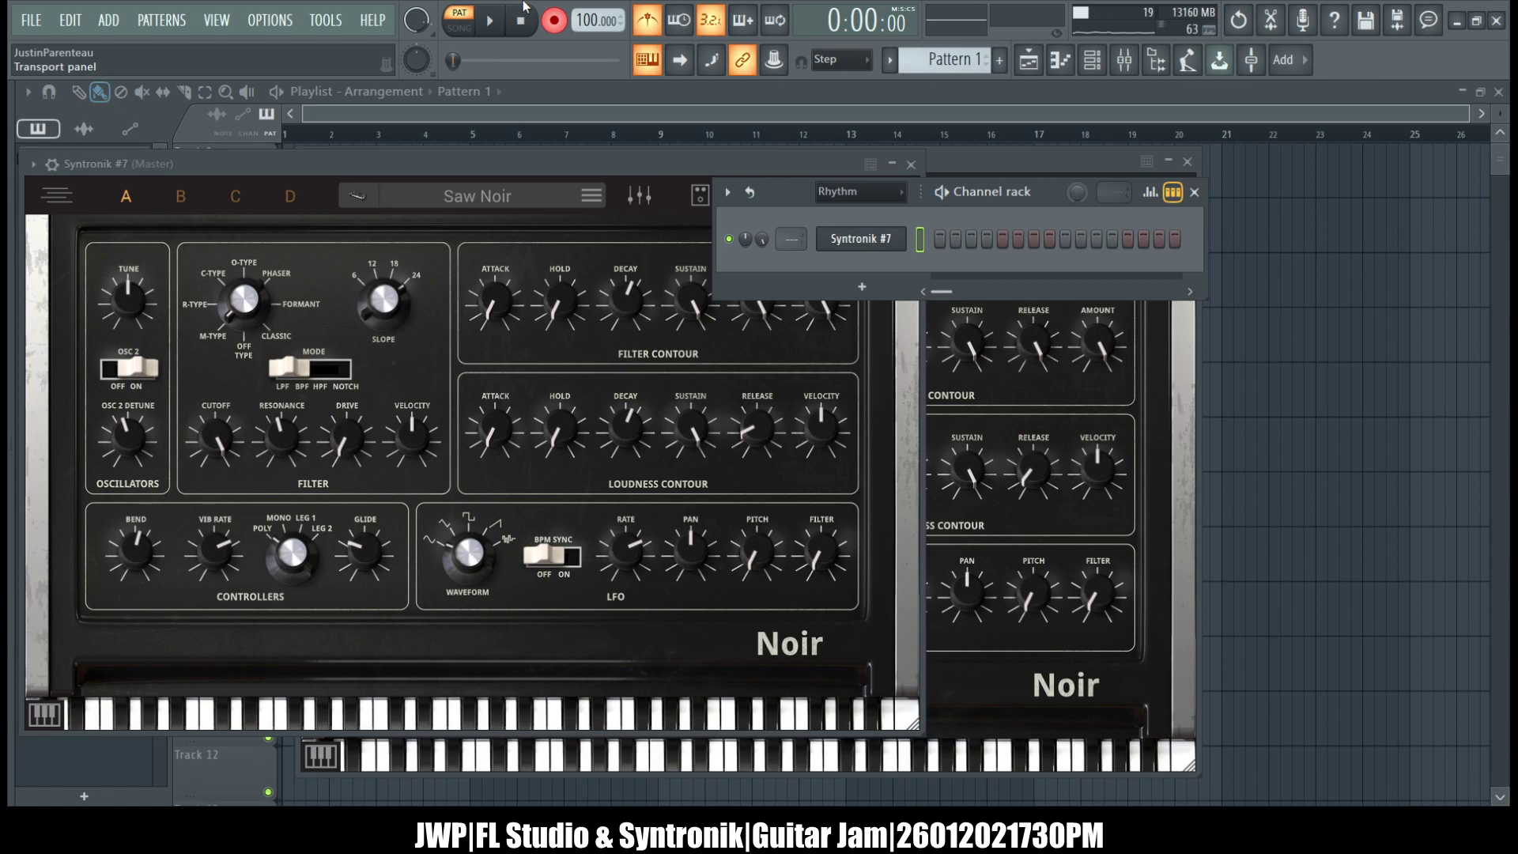
key(space)
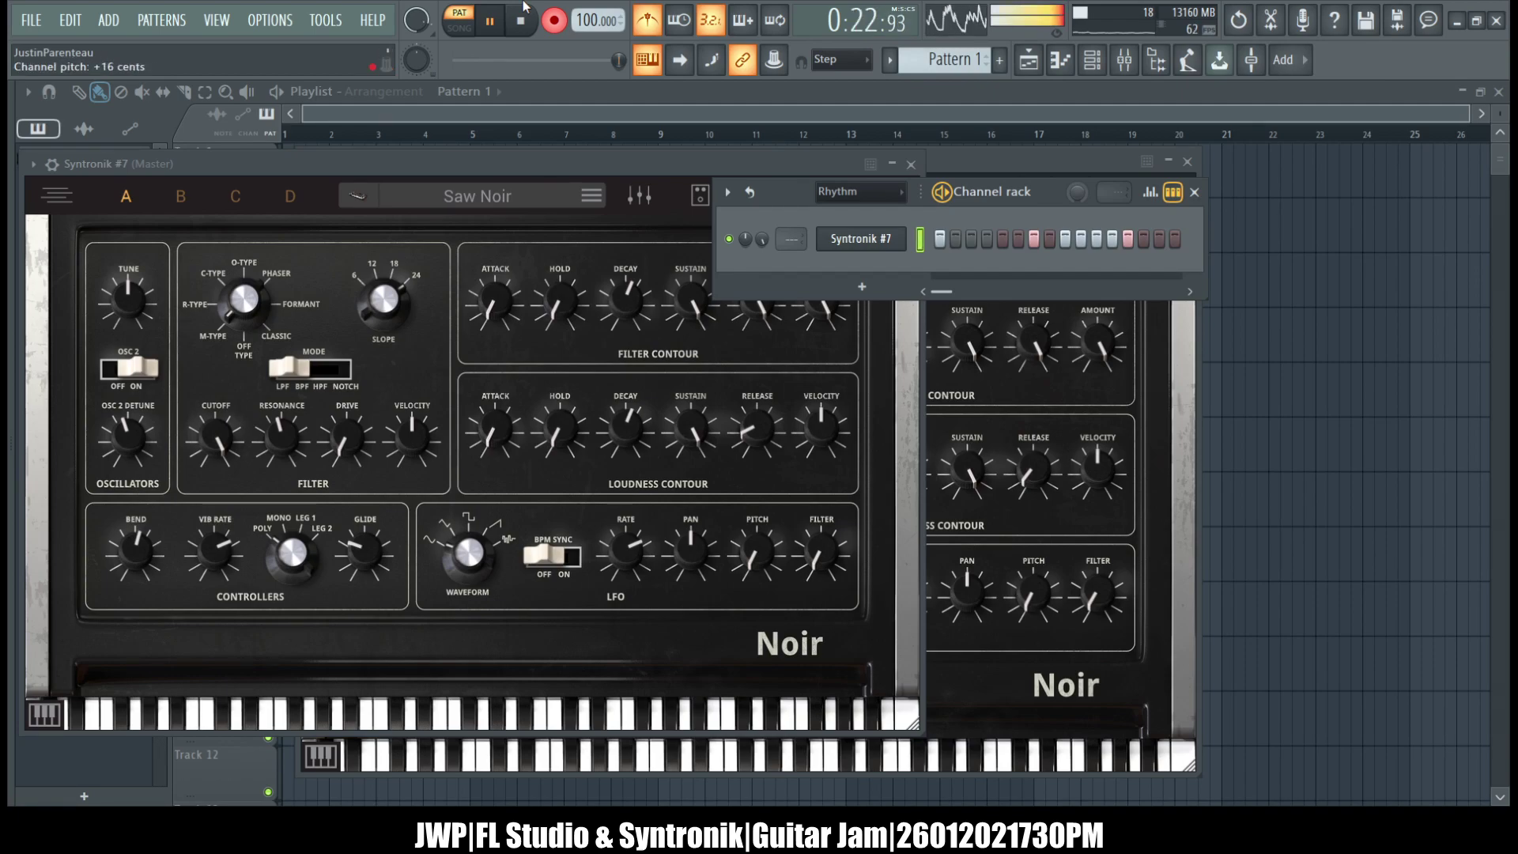
click(523, 8)
key(space)
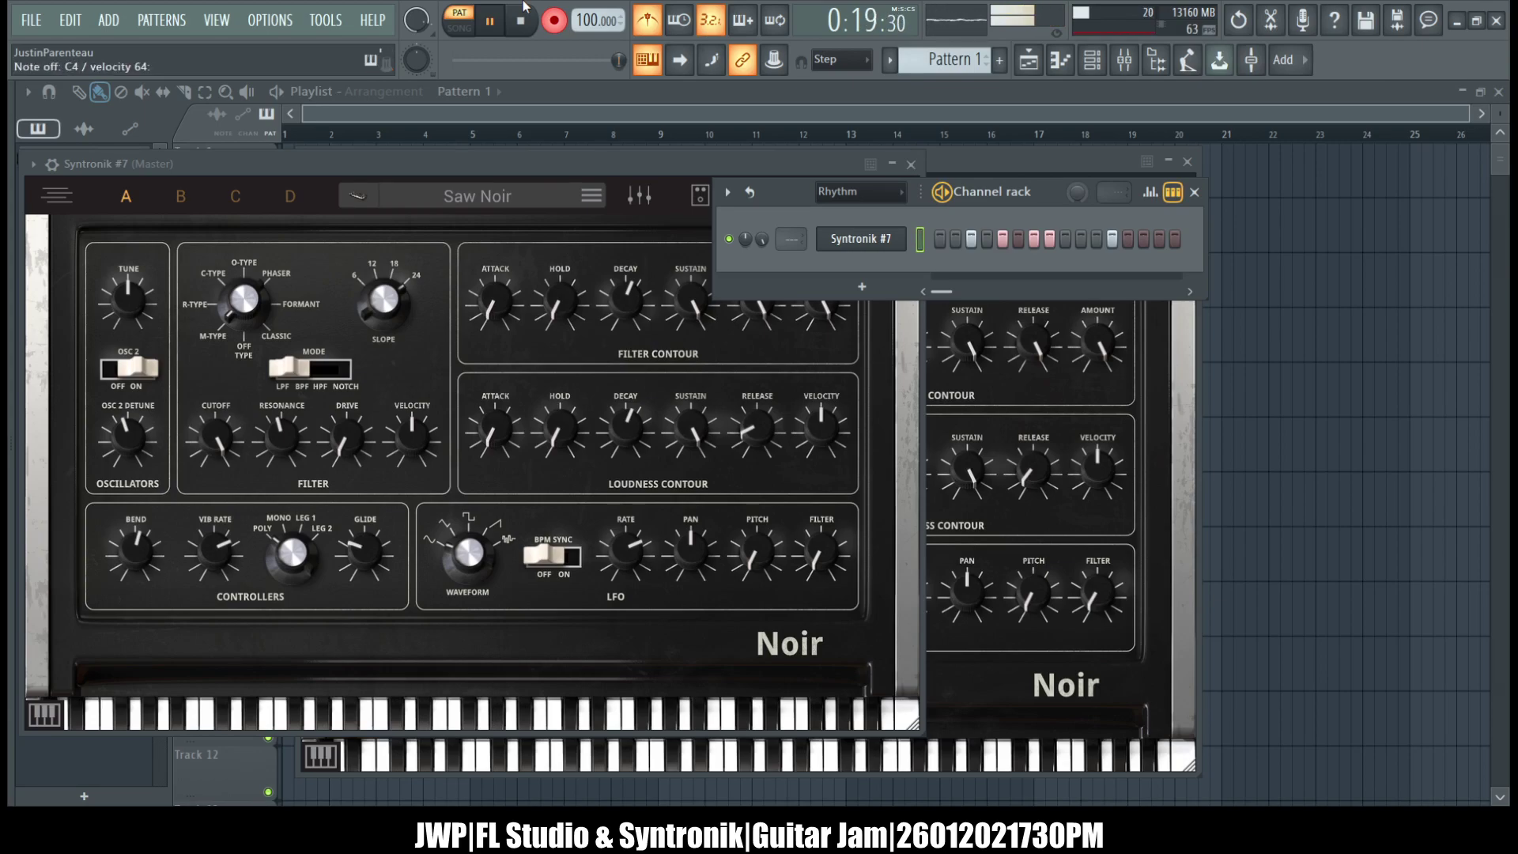
key(space)
key(space)
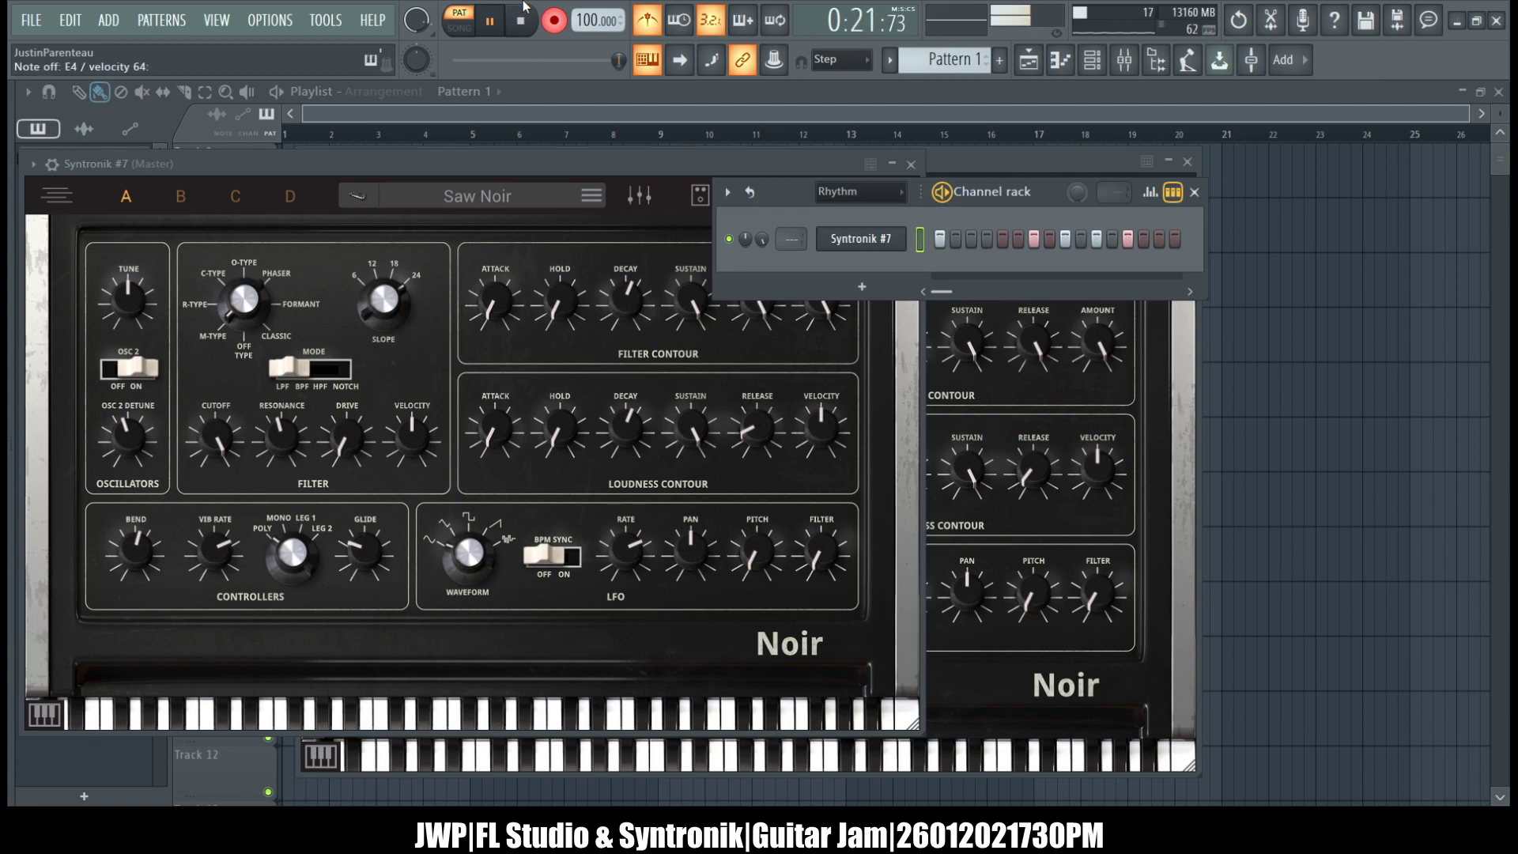
key(space)
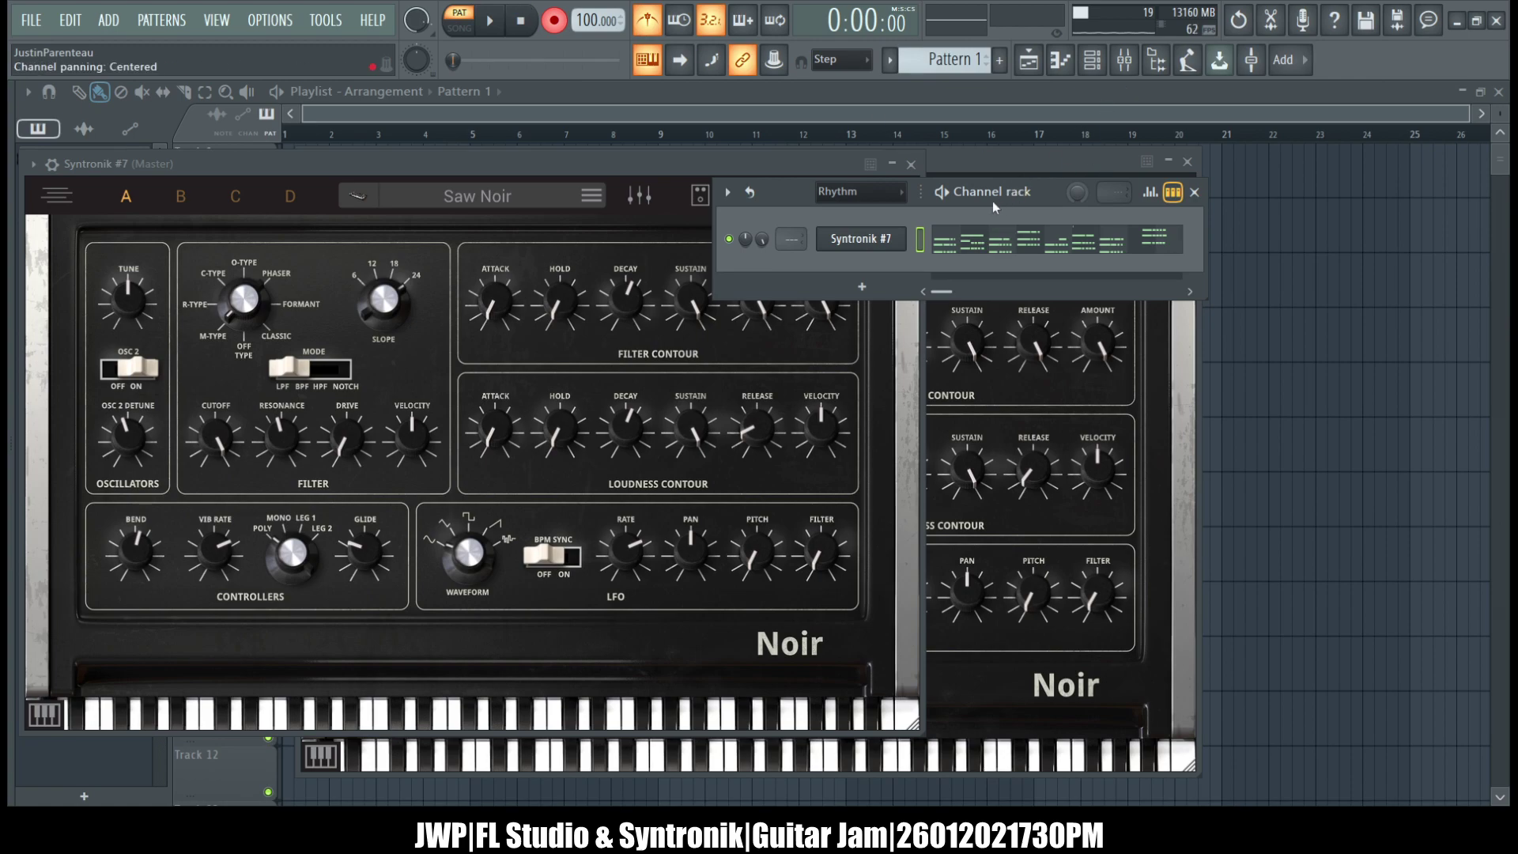
- Open Syntronik #7's recorded notes in the piano roll and review the chords from the first bar to the last
click(1059, 239)
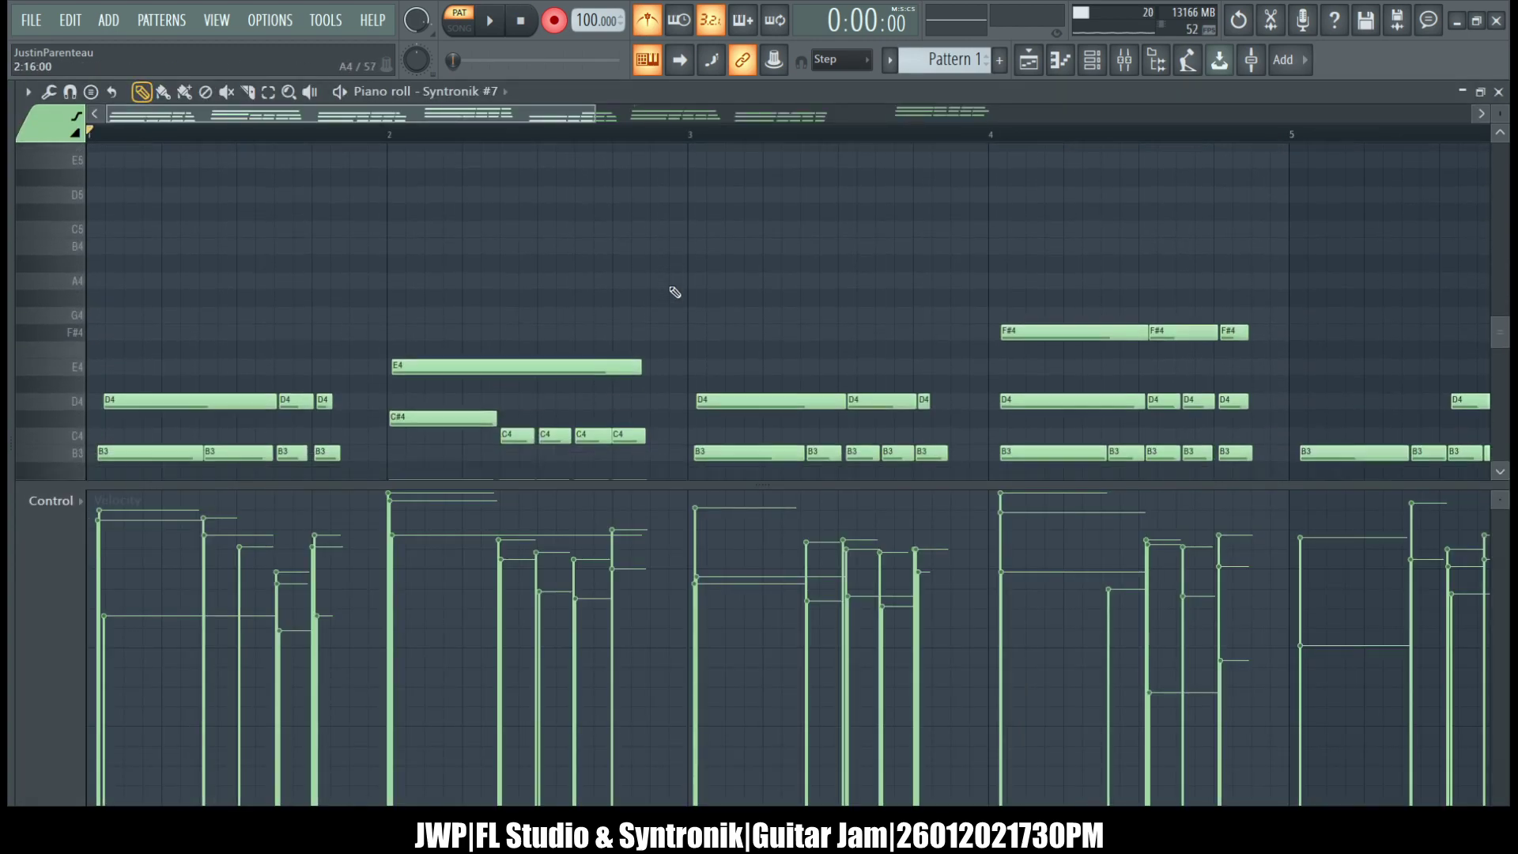
scroll(674, 292, up, 2)
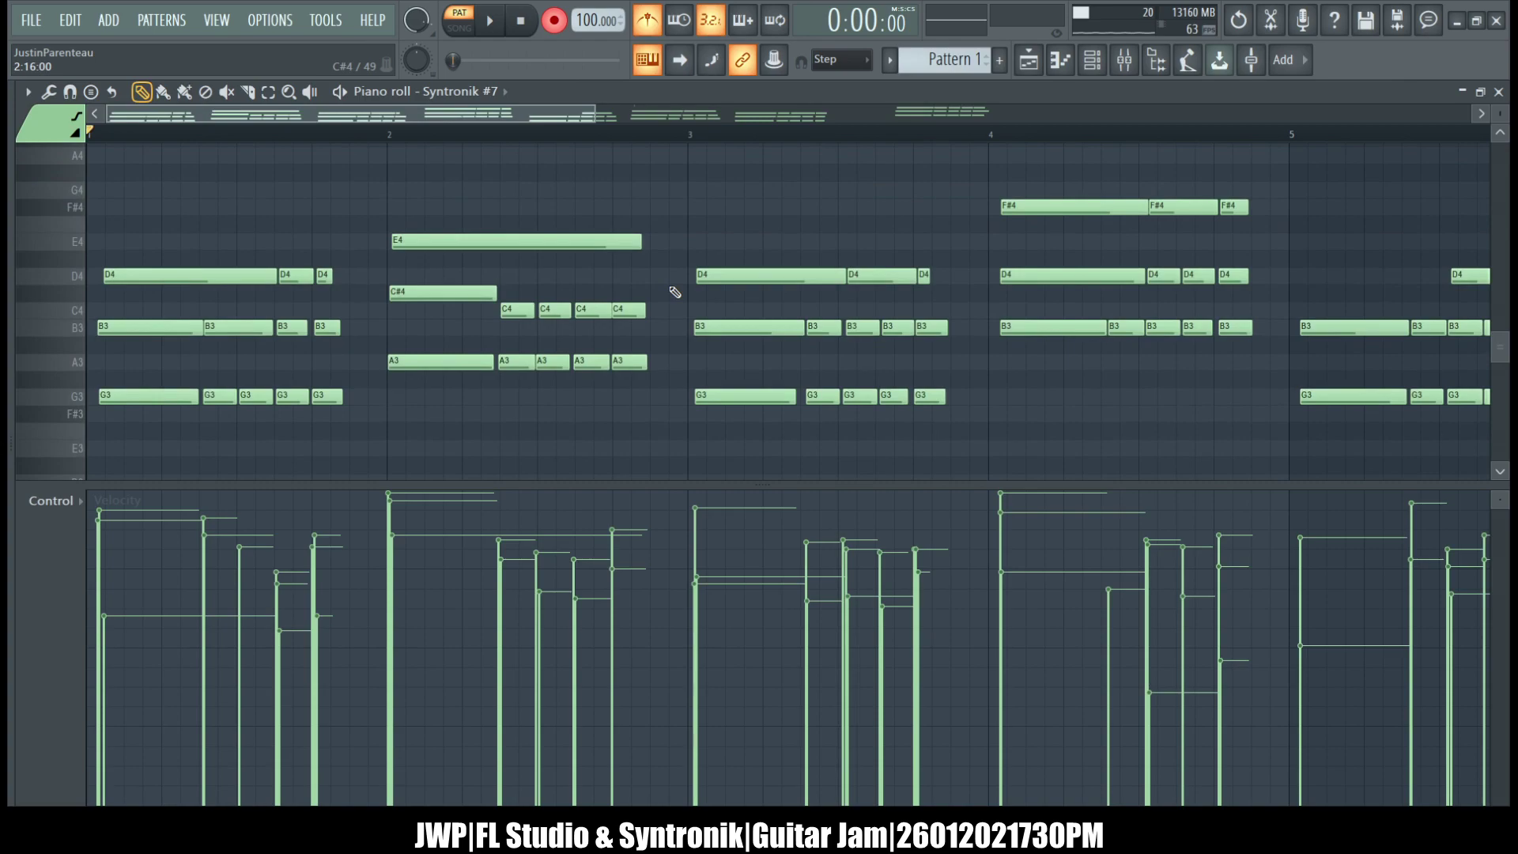
scroll(675, 291, right, 6)
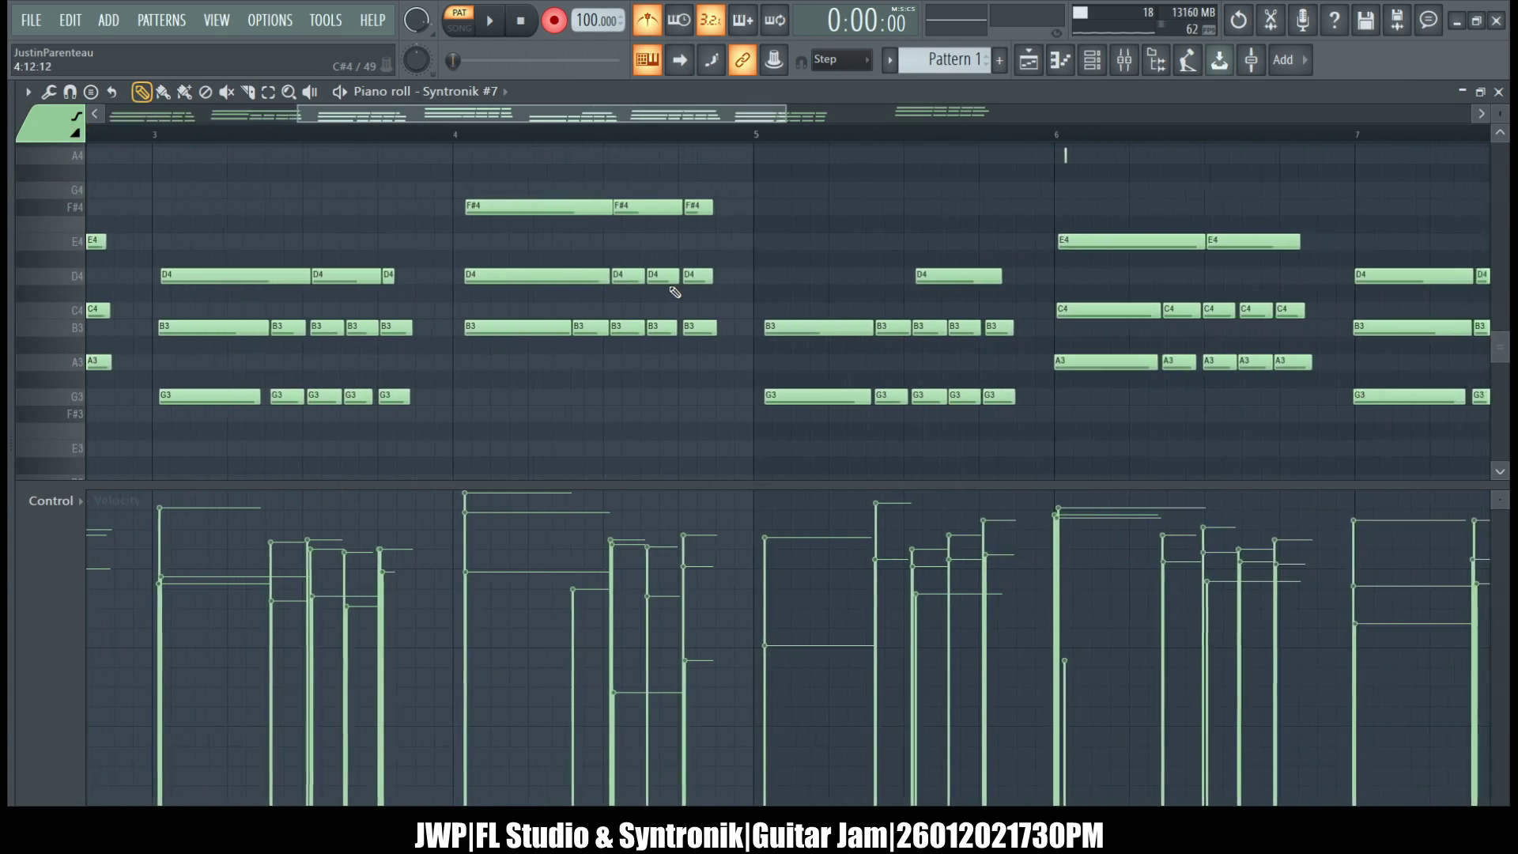
scroll(674, 292, right, 3)
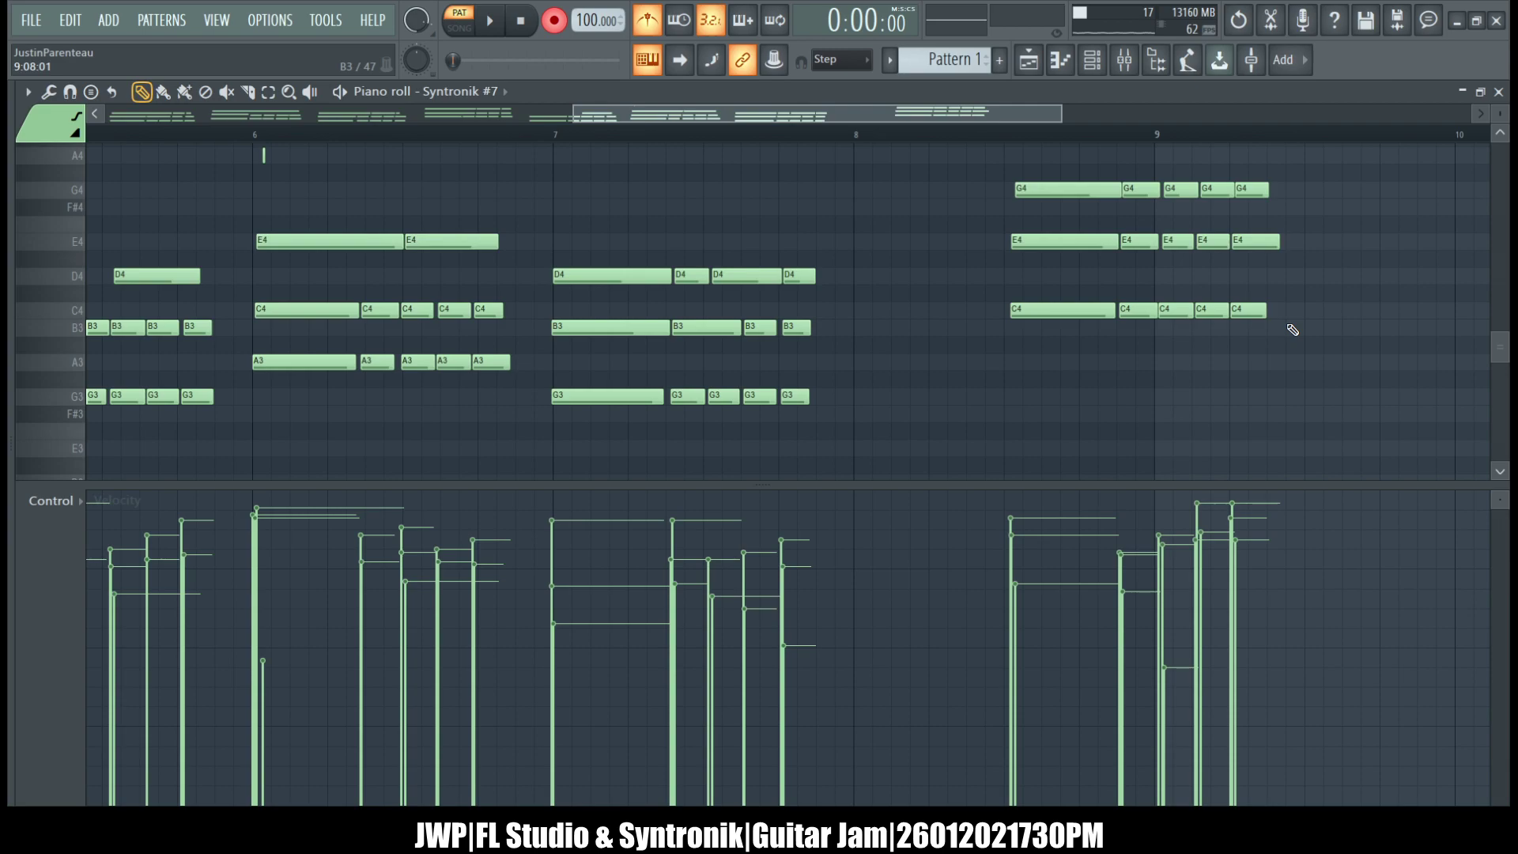
scroll(1293, 329, left, 8)
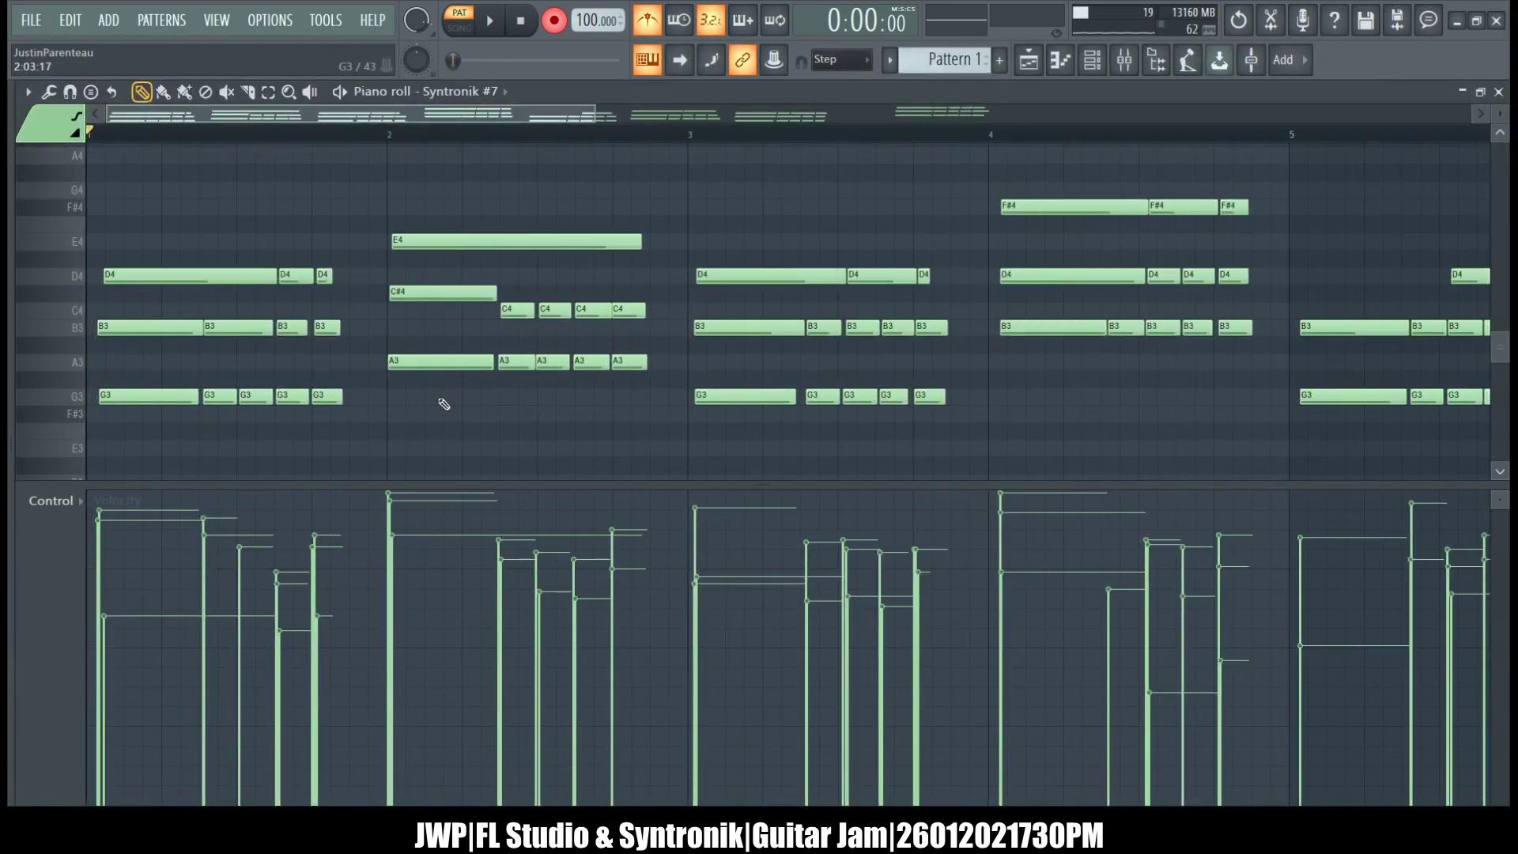
- Undo a first quantize of the recorded notes and quick-quantize them to the grid with their longer durations kept
key(alt+q)
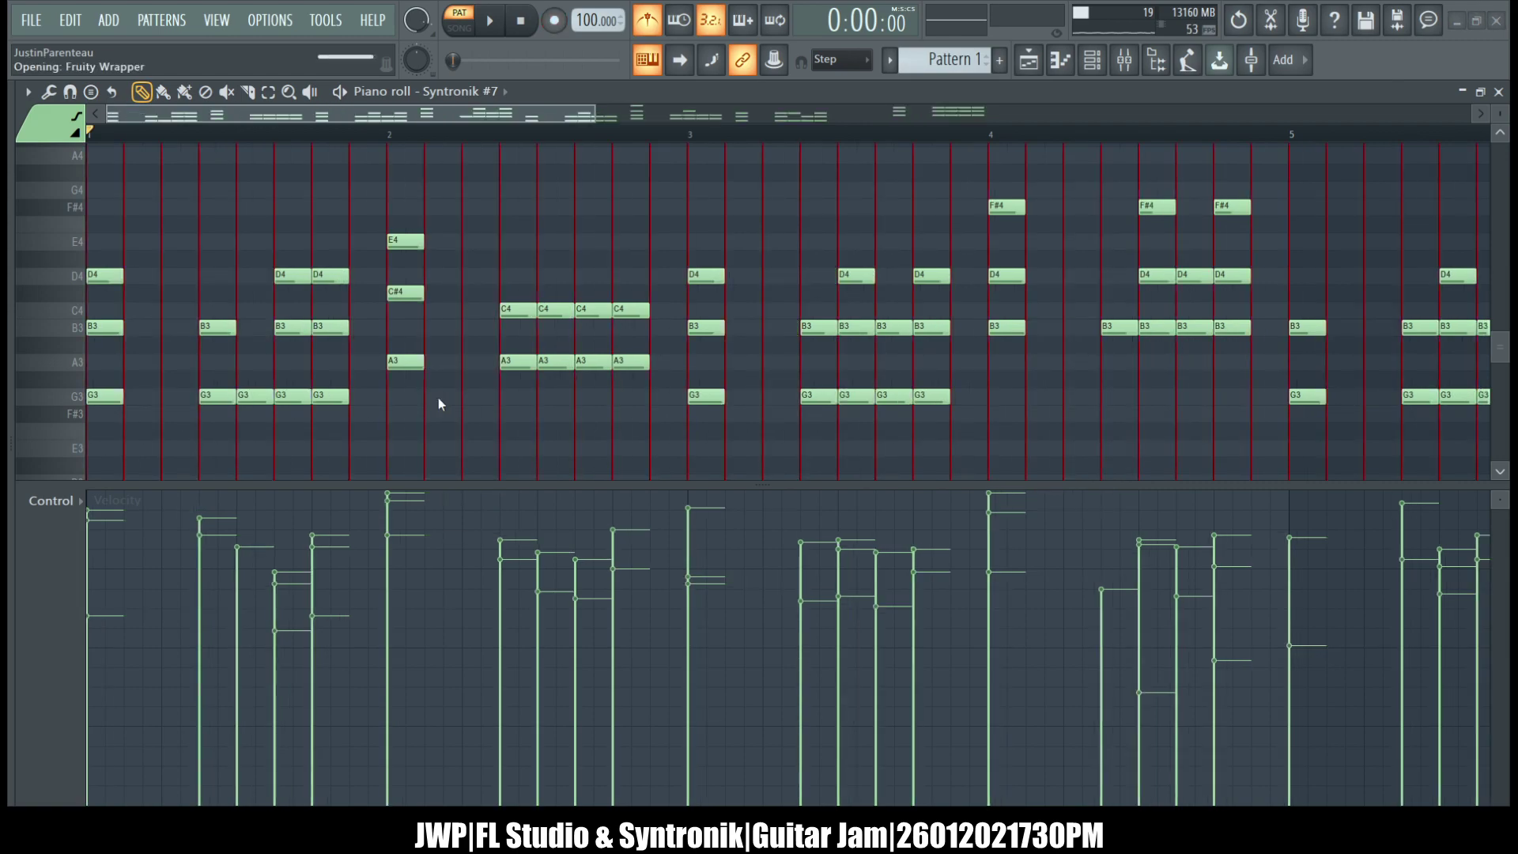
key(ctrl+z)
key(ctrl+q)
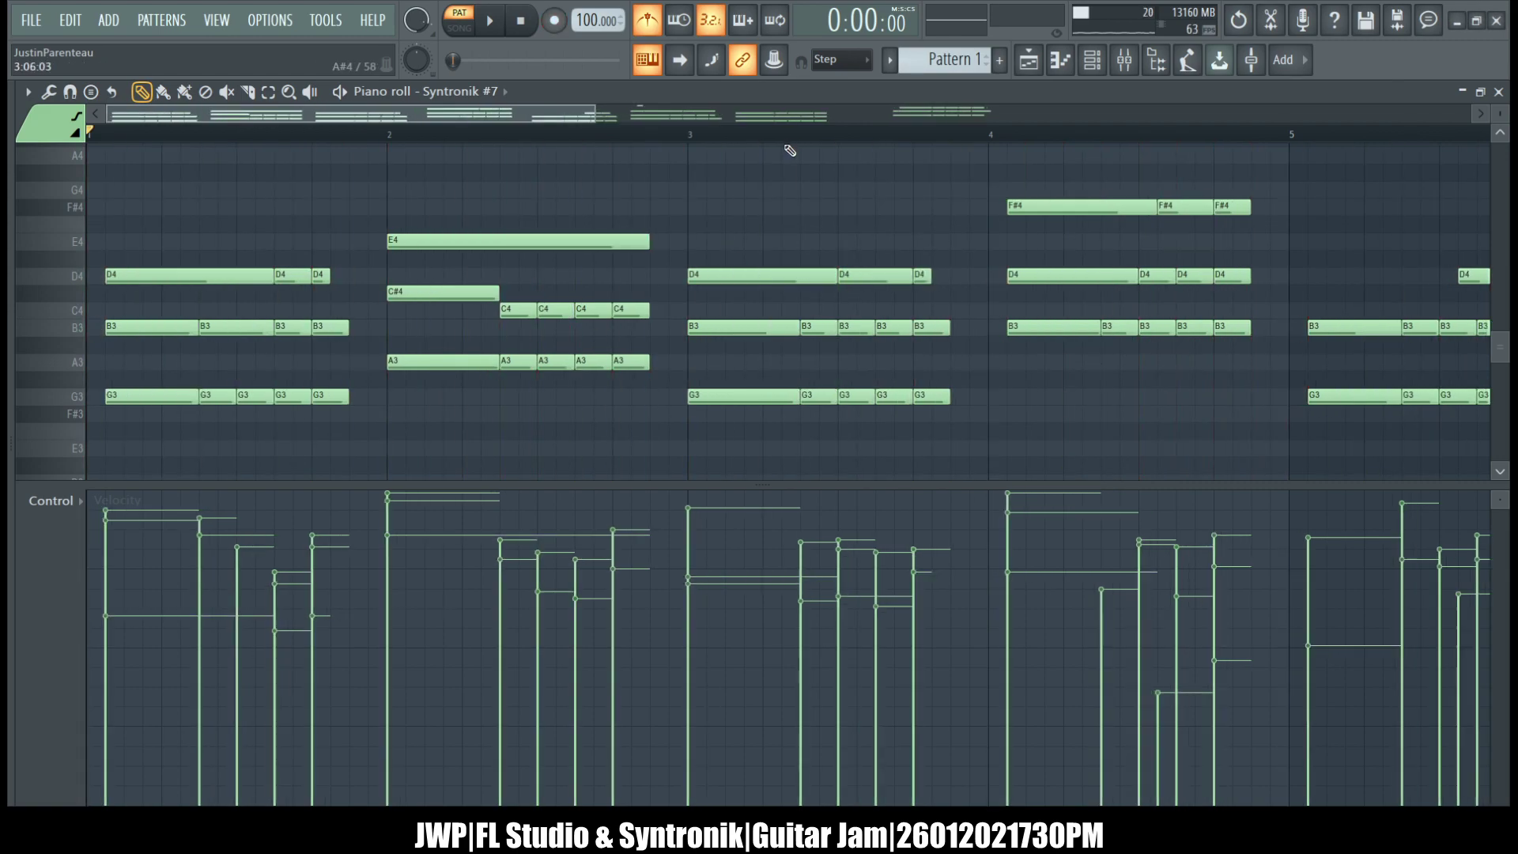
- Move the bar 1 chord notes back to the start of the bar and glue them into one note per pitch
drag(348, 237, 95, 407)
drag(142, 273, 122, 273)
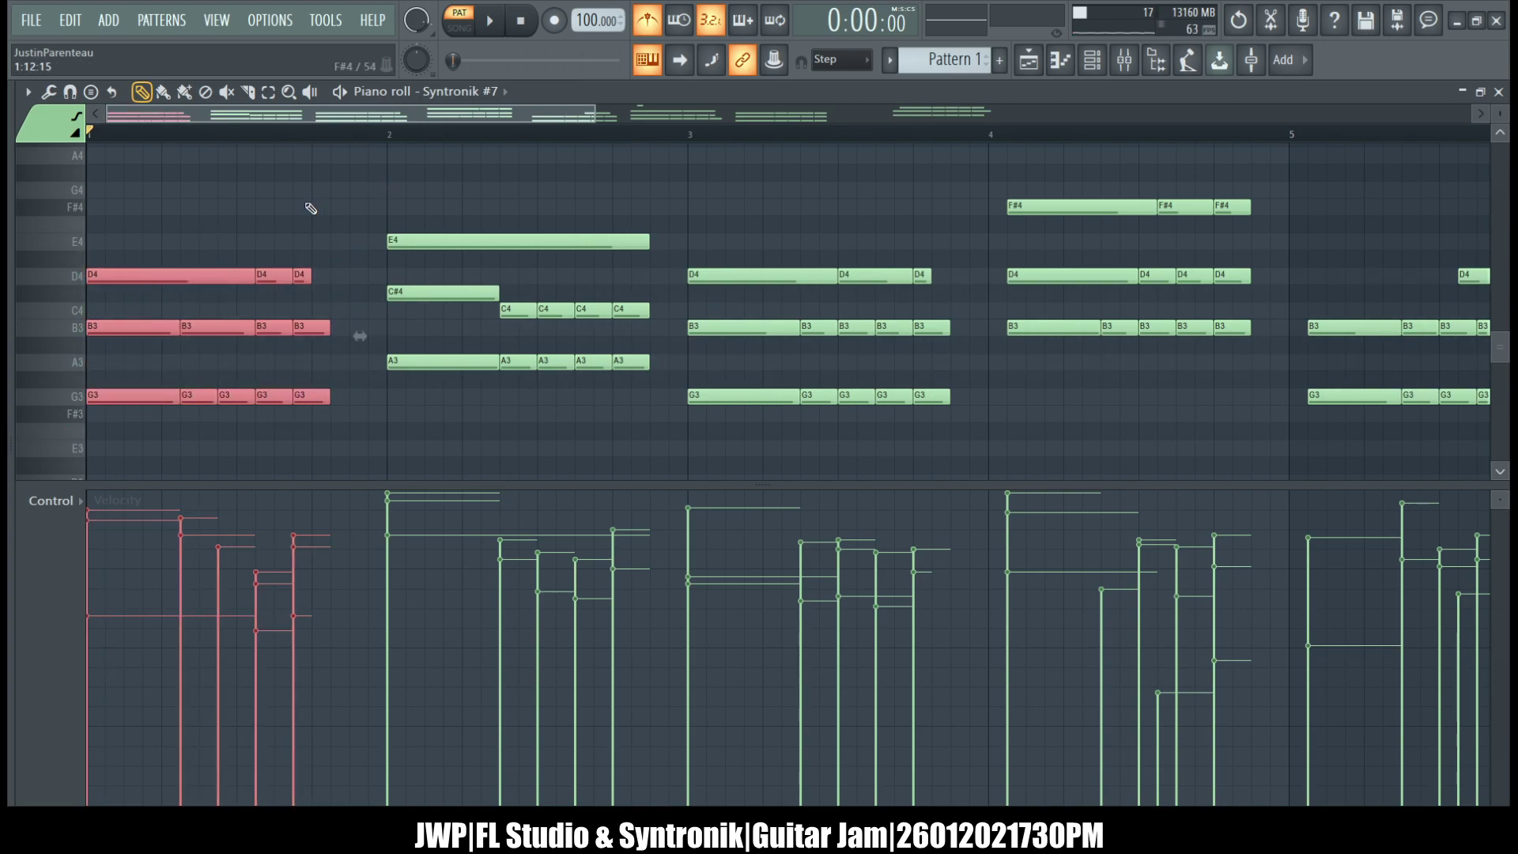
key(ctrl+g)
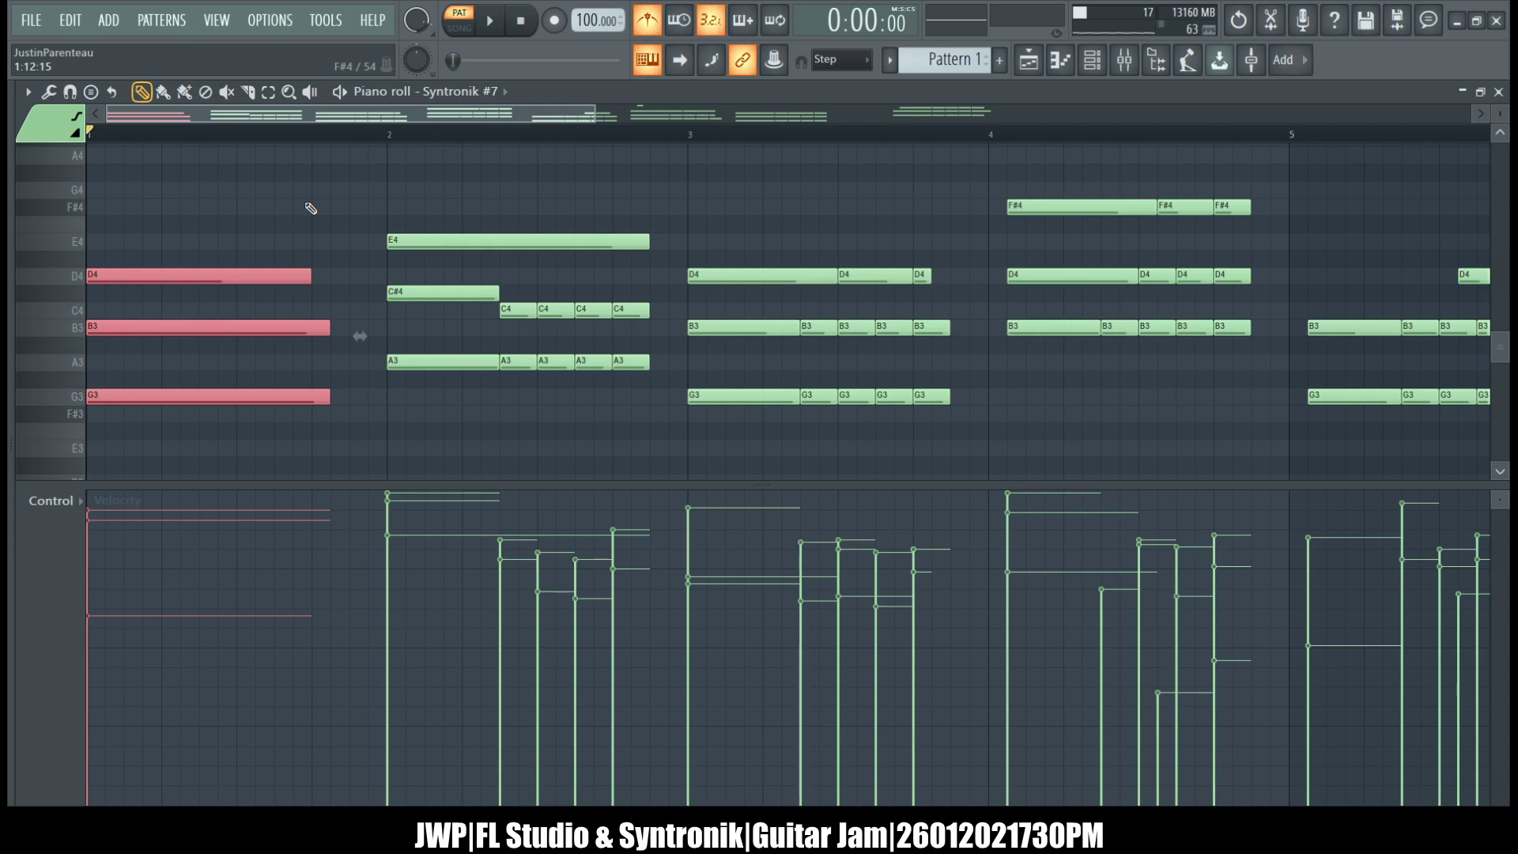
- Lengthen the glued D4 note to match B3 and G3, and extend all three bar 1 notes by one grid step
click(331, 252)
drag(305, 280, 331, 288)
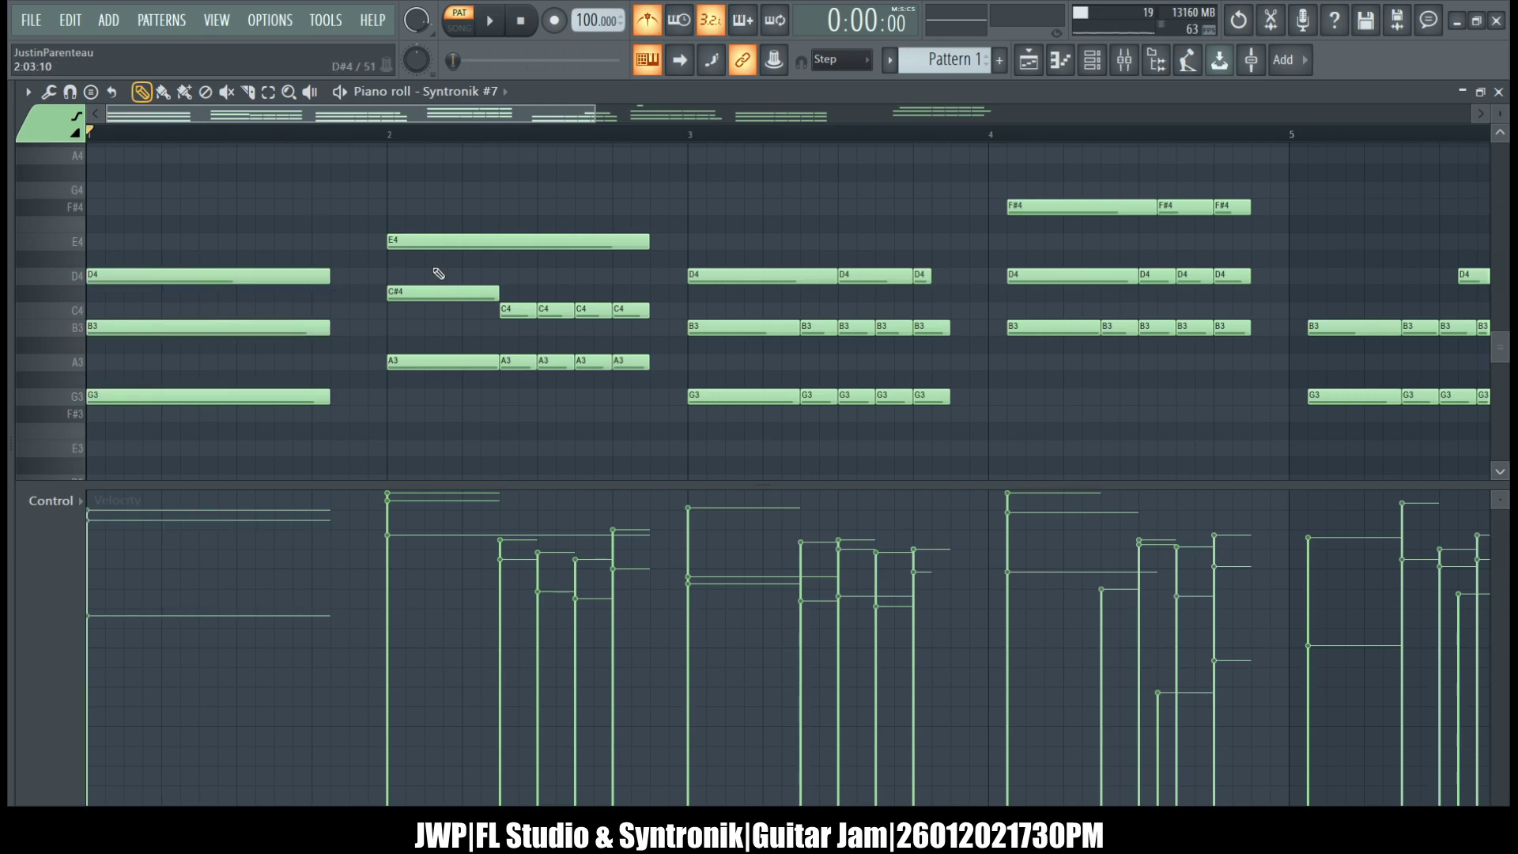
drag(339, 251, 322, 482)
drag(328, 277, 348, 276)
- Slice the three long bar 1 notes together into one longer chord hit followed by four short, equal hits
click(247, 91)
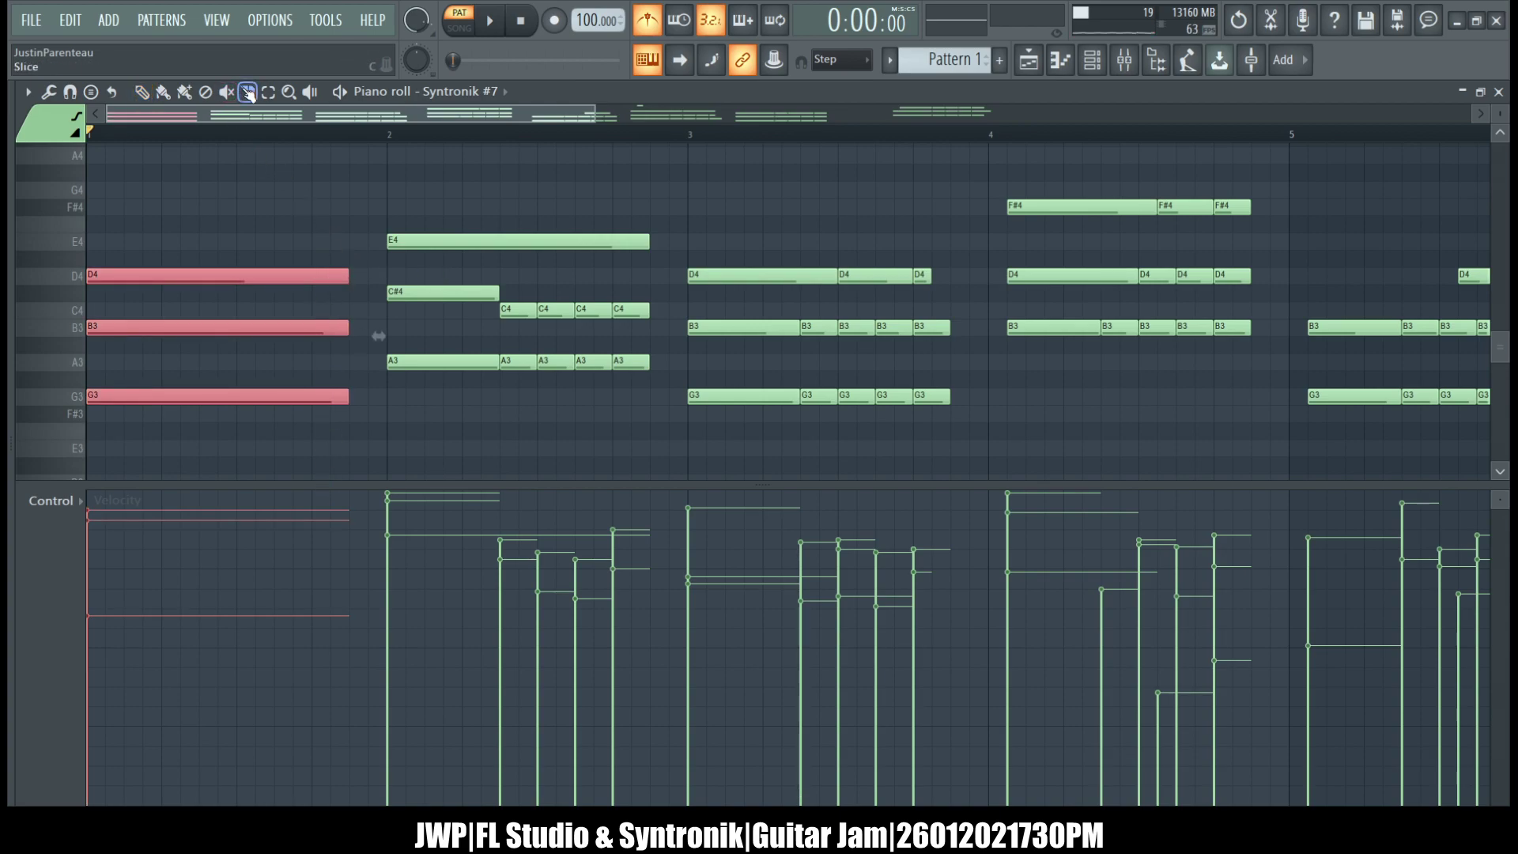
scroll(492, 230, right, 10)
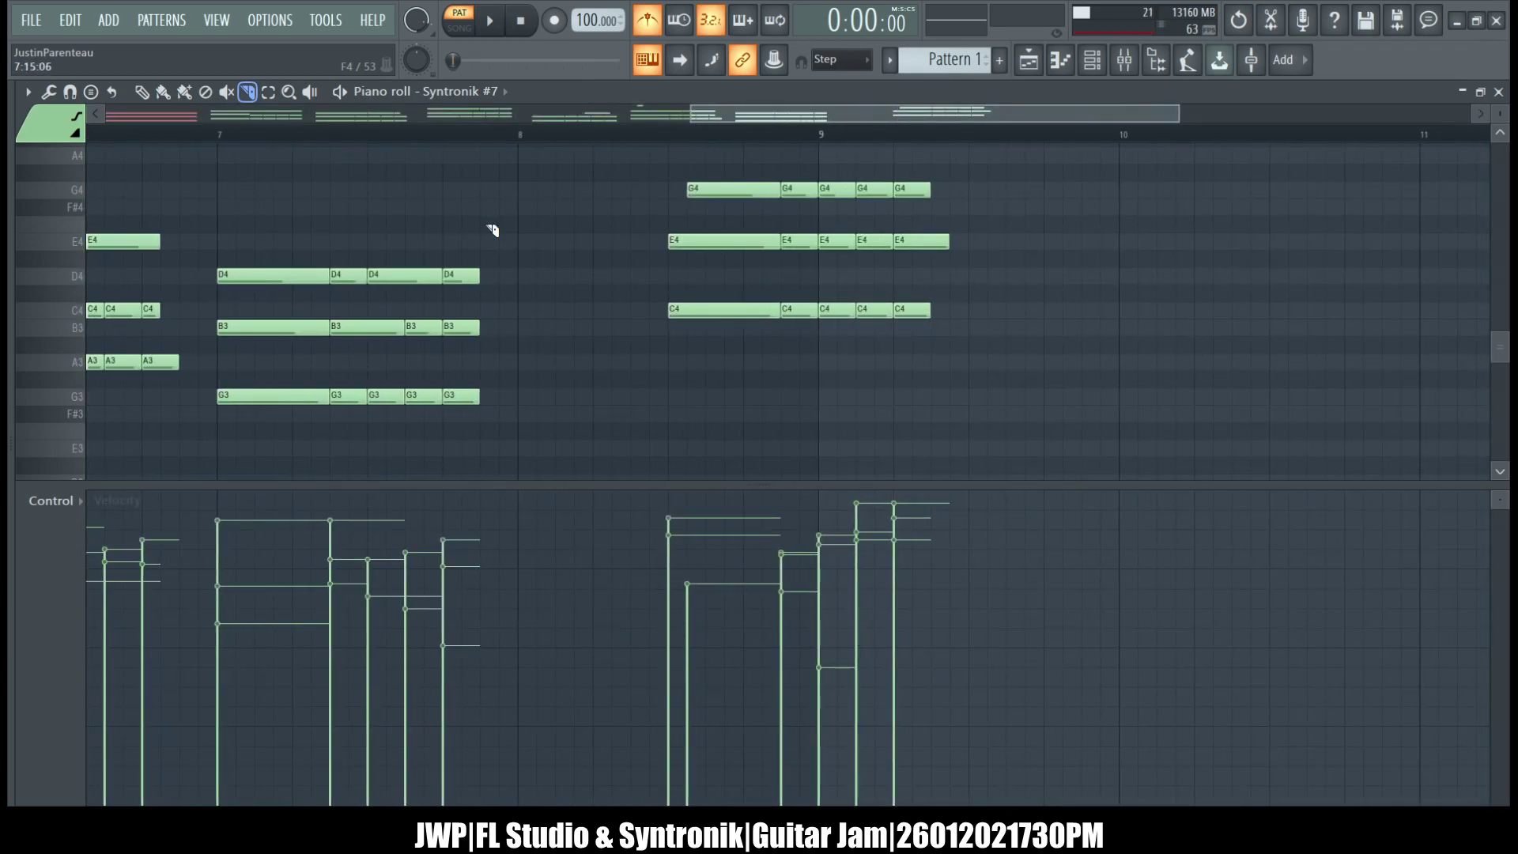
scroll(492, 230, left, 10)
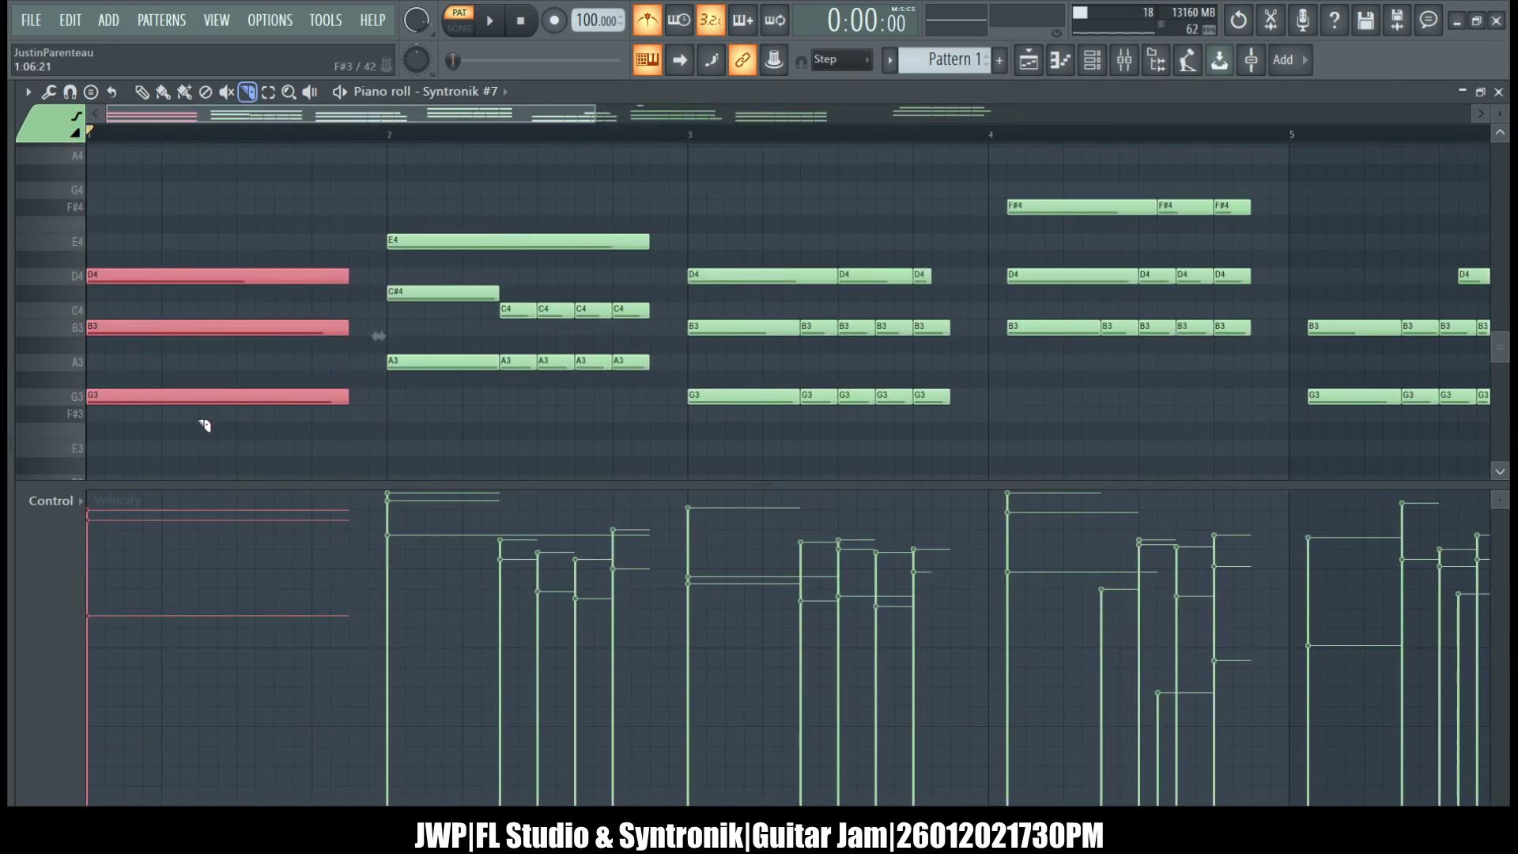
mouse_move(207, 424)
mouse_down()
mouse_move(203, 254)
mouse_move(261, 349)
mouse_move(253, 237)
mouse_move(240, 268)
mouse_move(257, 454)
mouse_move(298, 315)
mouse_move(278, 244)
mouse_move(311, 393)
mouse_move(332, 186)
mouse_move(322, 451)
mouse_up()
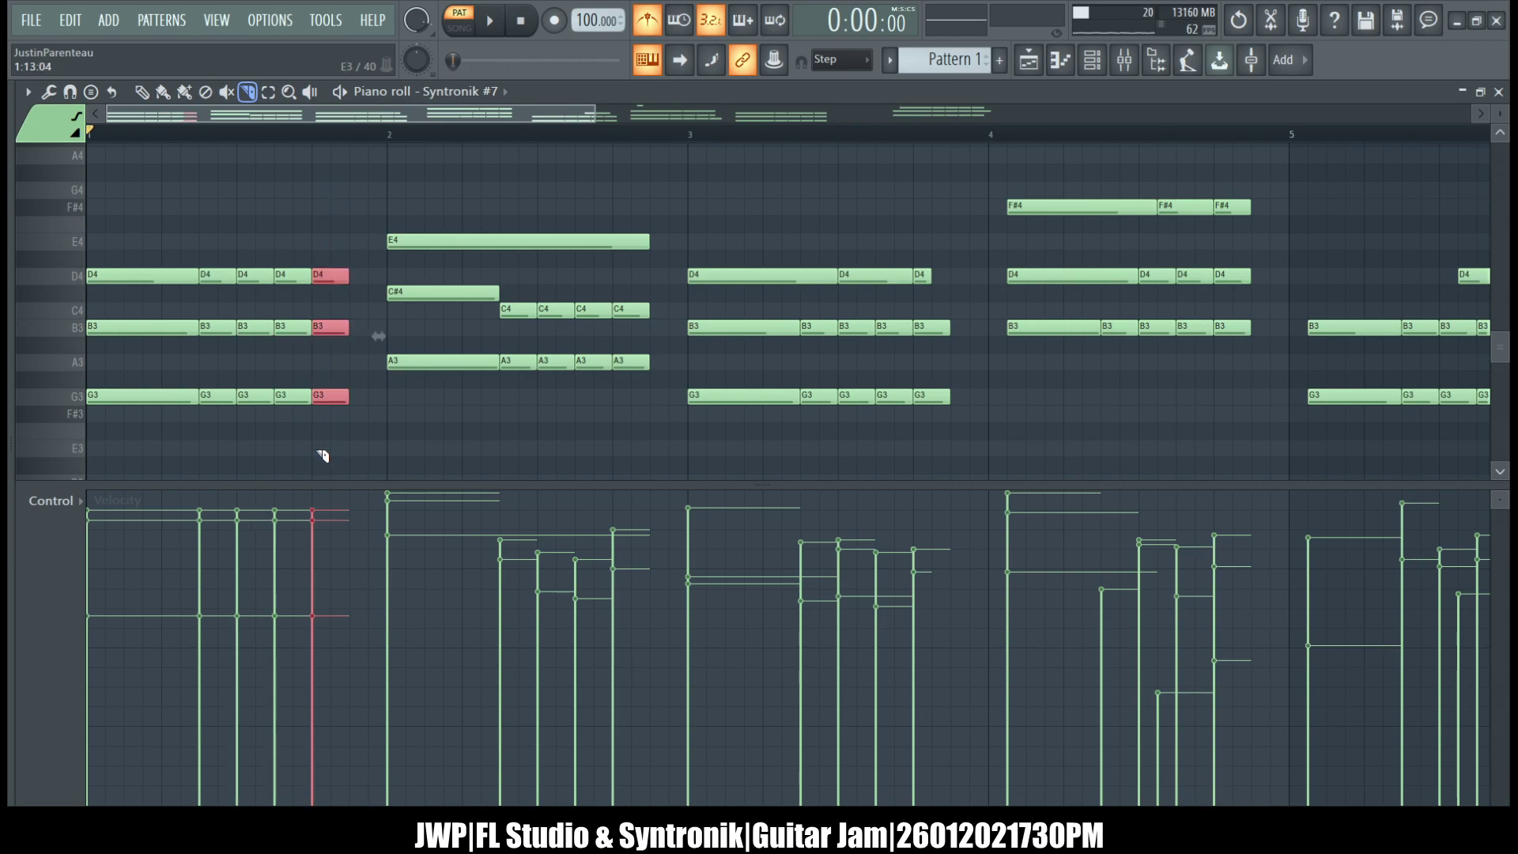
click(399, 205)
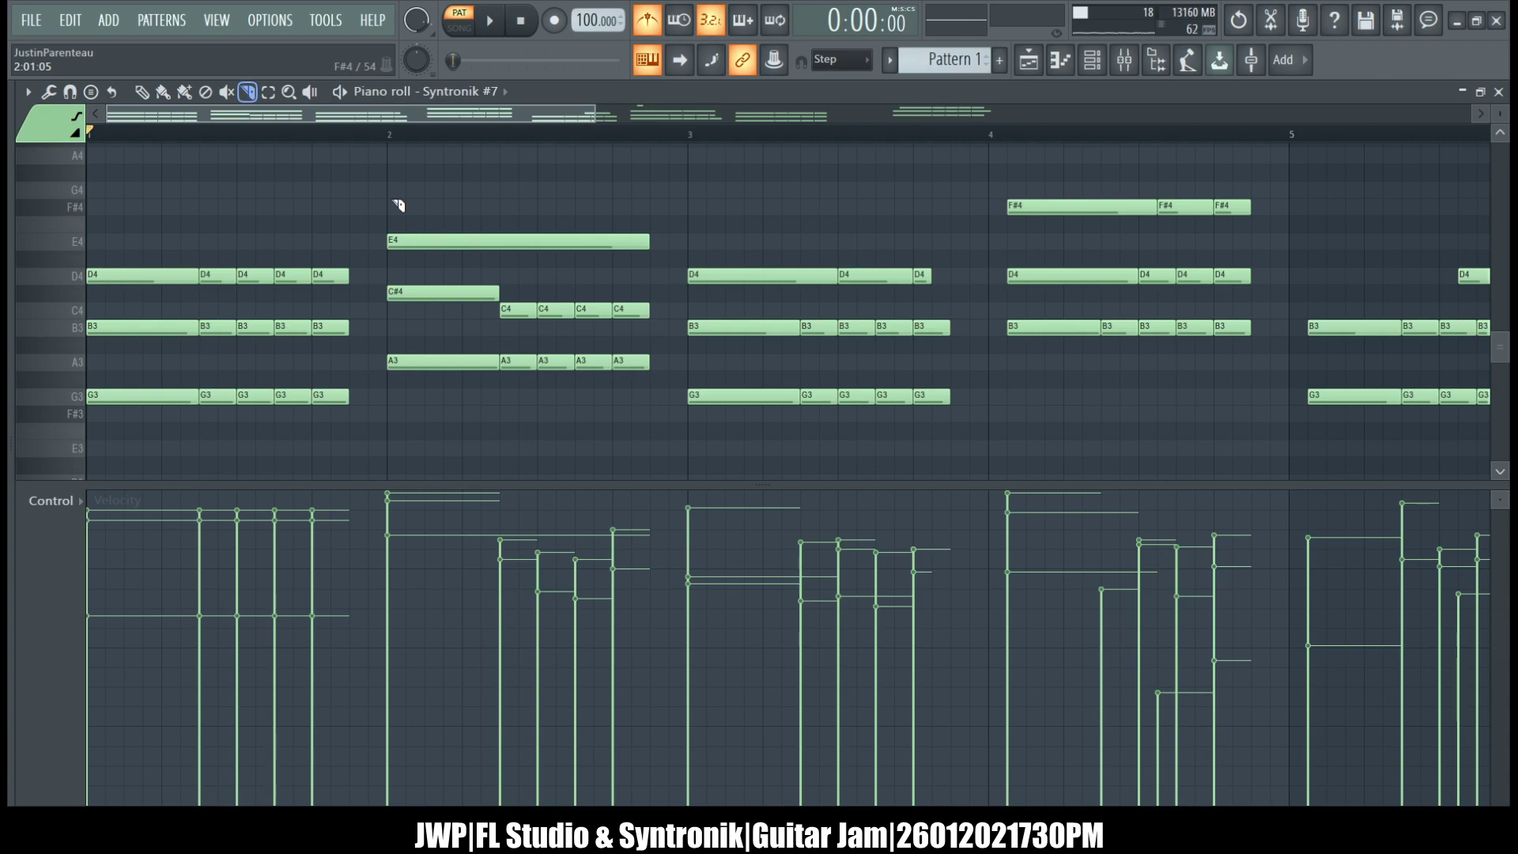
- Try adjusting the velocities of the B3 notes in bar 1 and undo the change
drag(339, 421, 125, 395)
click(194, 383)
drag(331, 373, 154, 329)
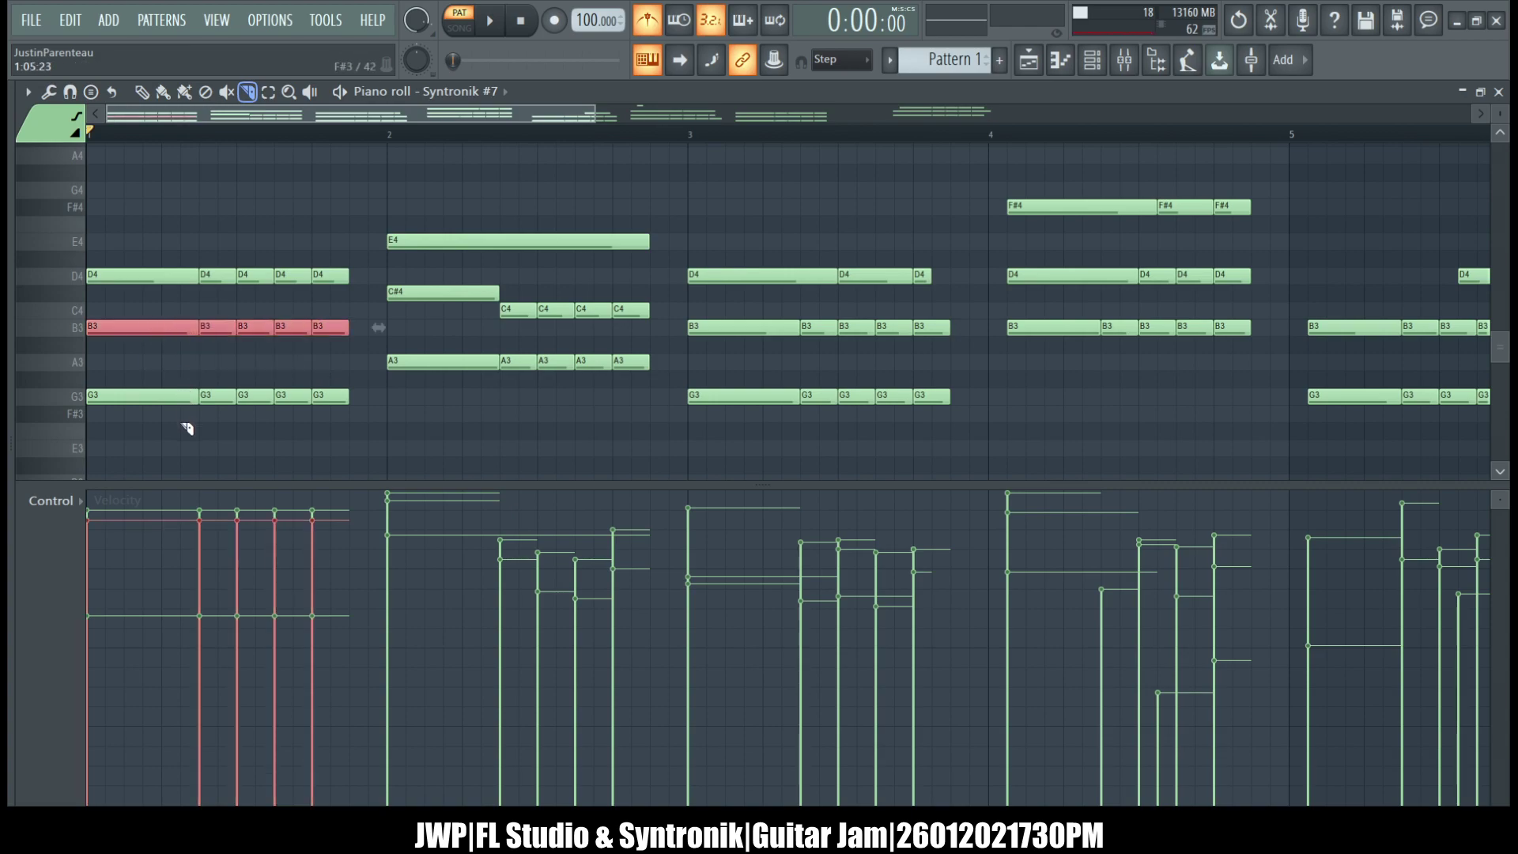
drag(125, 593, 111, 562)
key(ctrl+z)
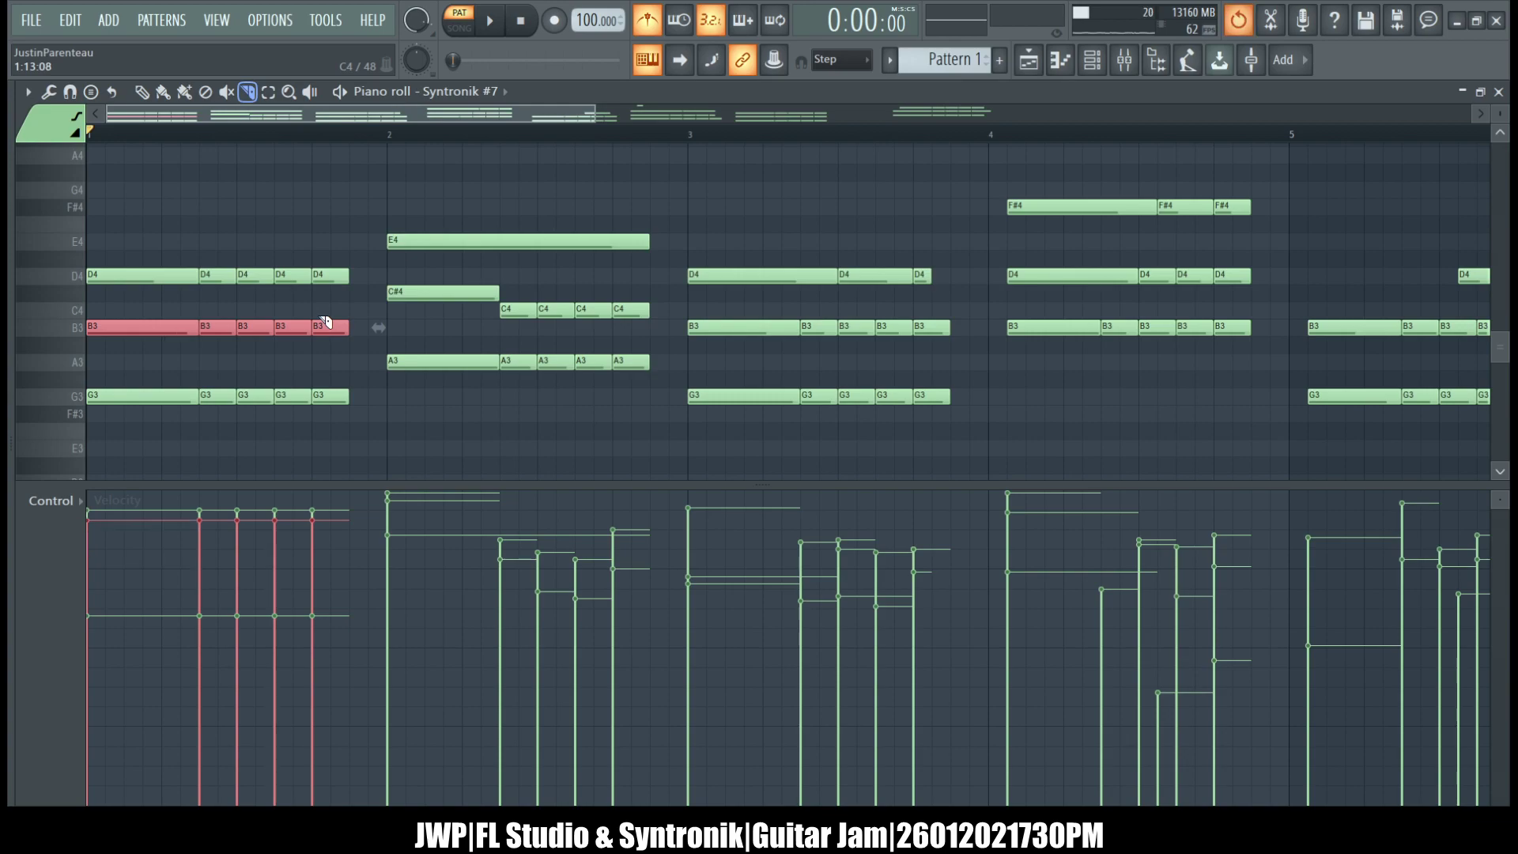
click(329, 234)
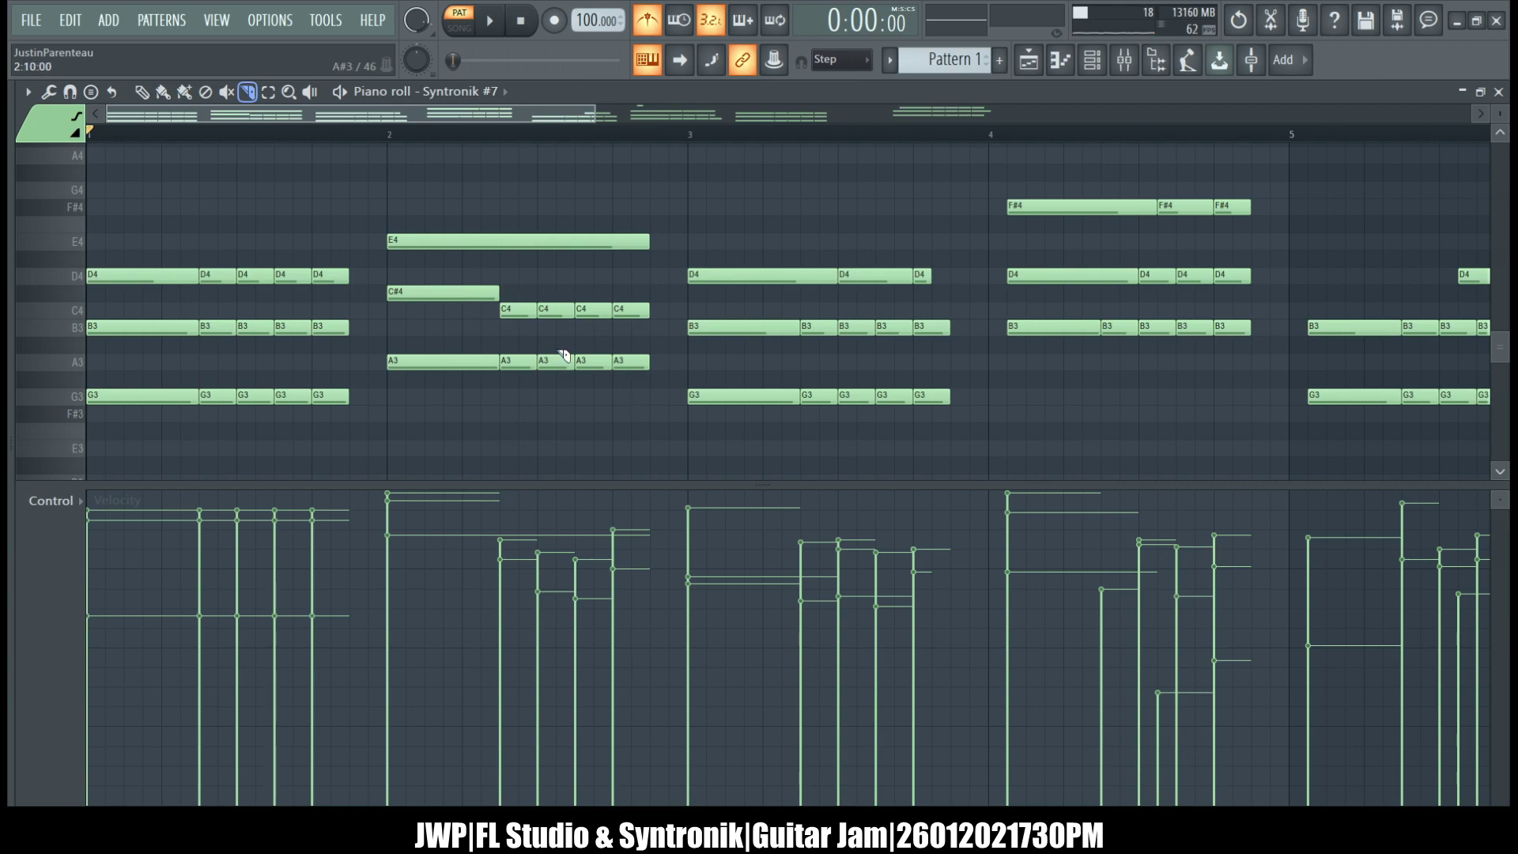
- Move the C#4 note at the start of bar 2 down to C4 with the Draw tool
click(142, 92)
click(424, 299)
drag(424, 299, 424, 315)
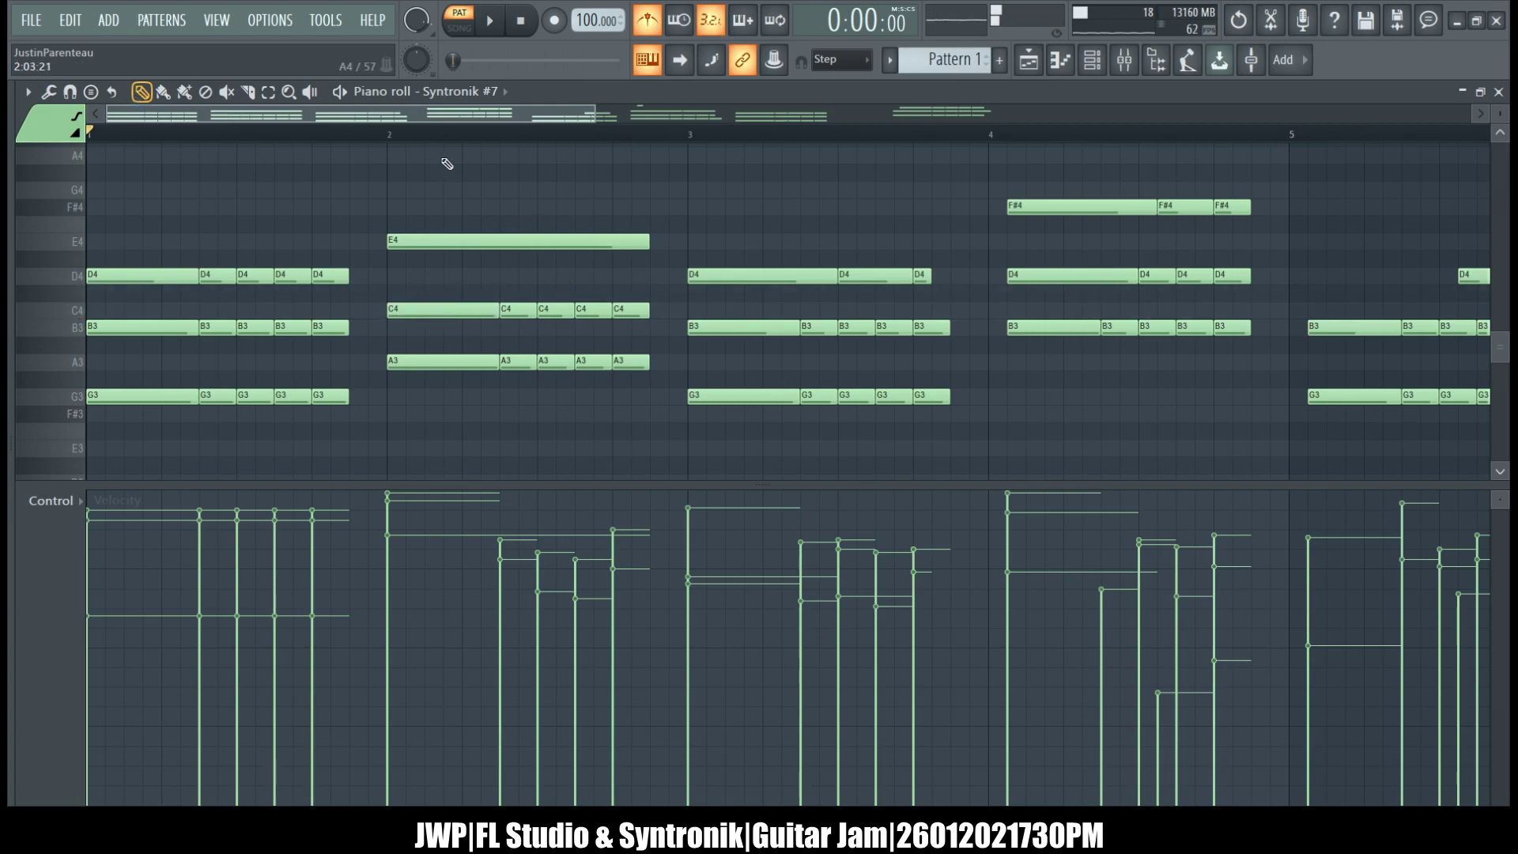
- Slice the long E4 note in bar 2 into one longer hit and four short hits matching C4 and A3
click(247, 92)
drag(510, 224, 623, 265)
click(766, 224)
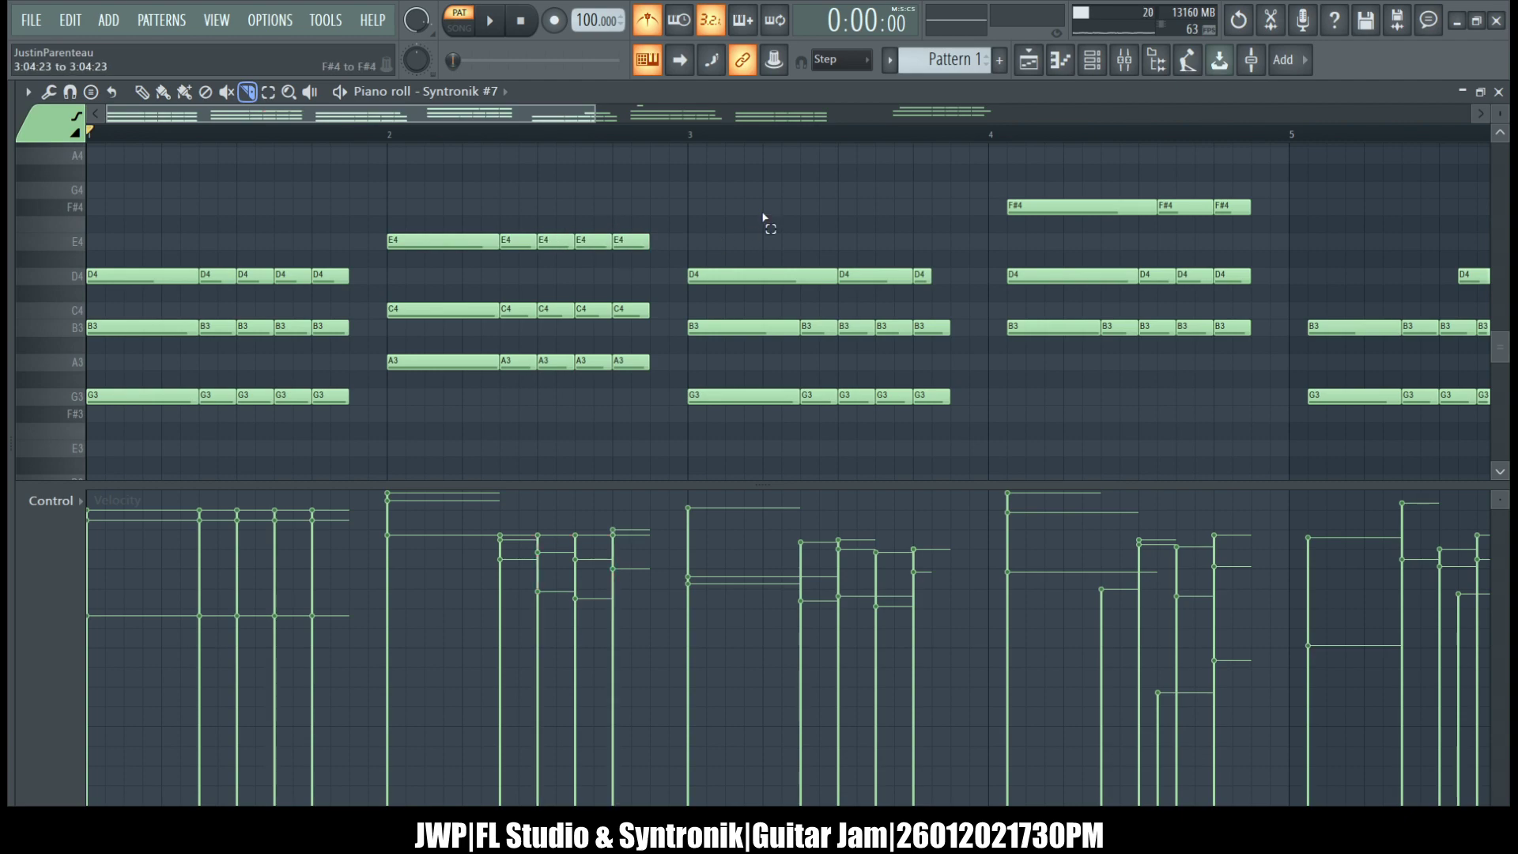
- Glue the D4 notes in bar 3 into one note and lengthen it to end with B3 and G3
click(141, 92)
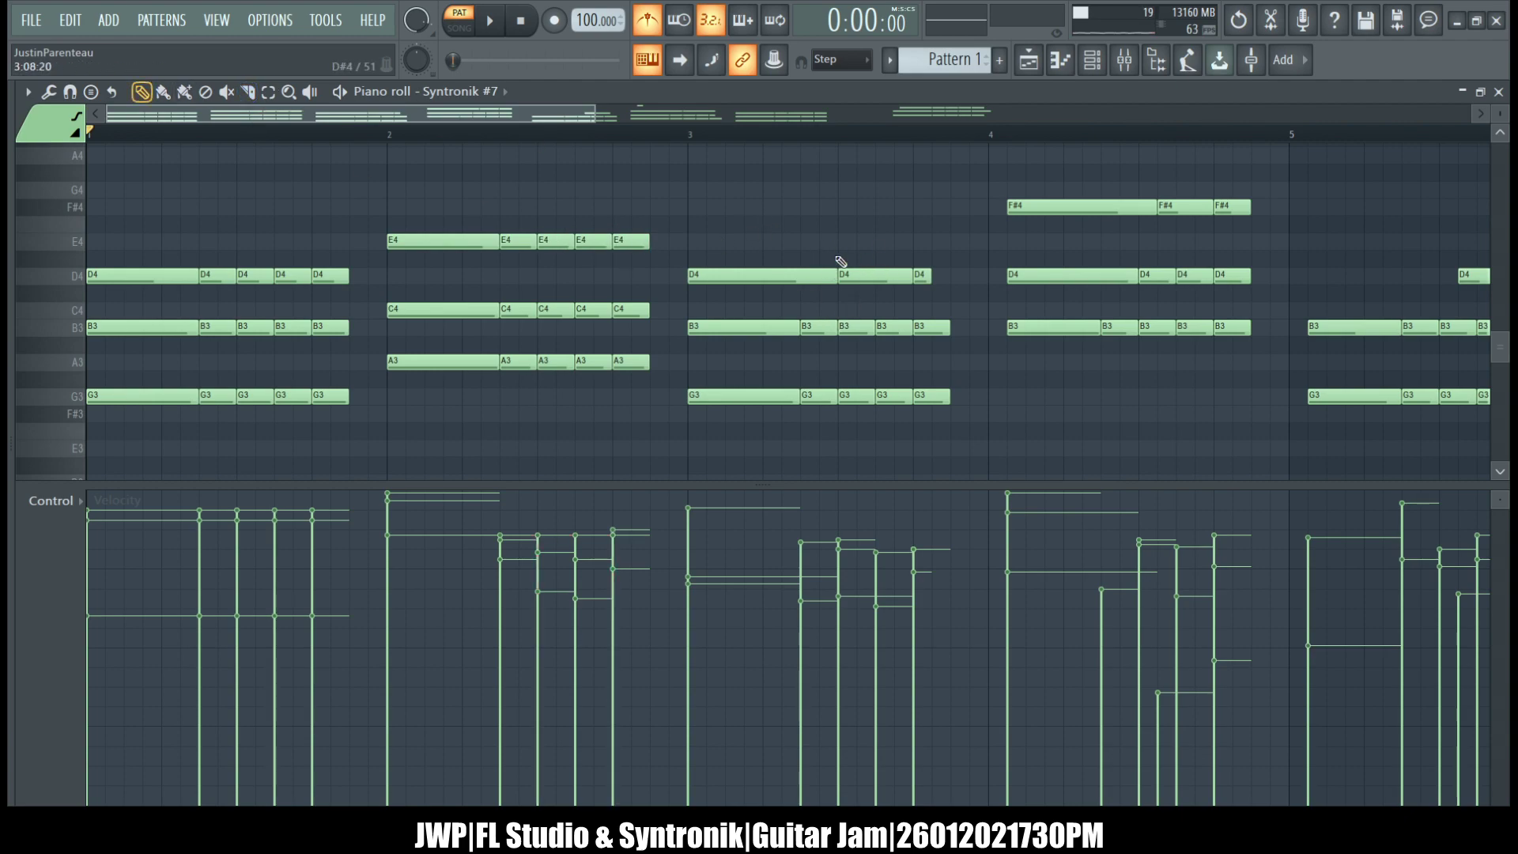
drag(771, 237, 883, 275)
key(ctrl+g)
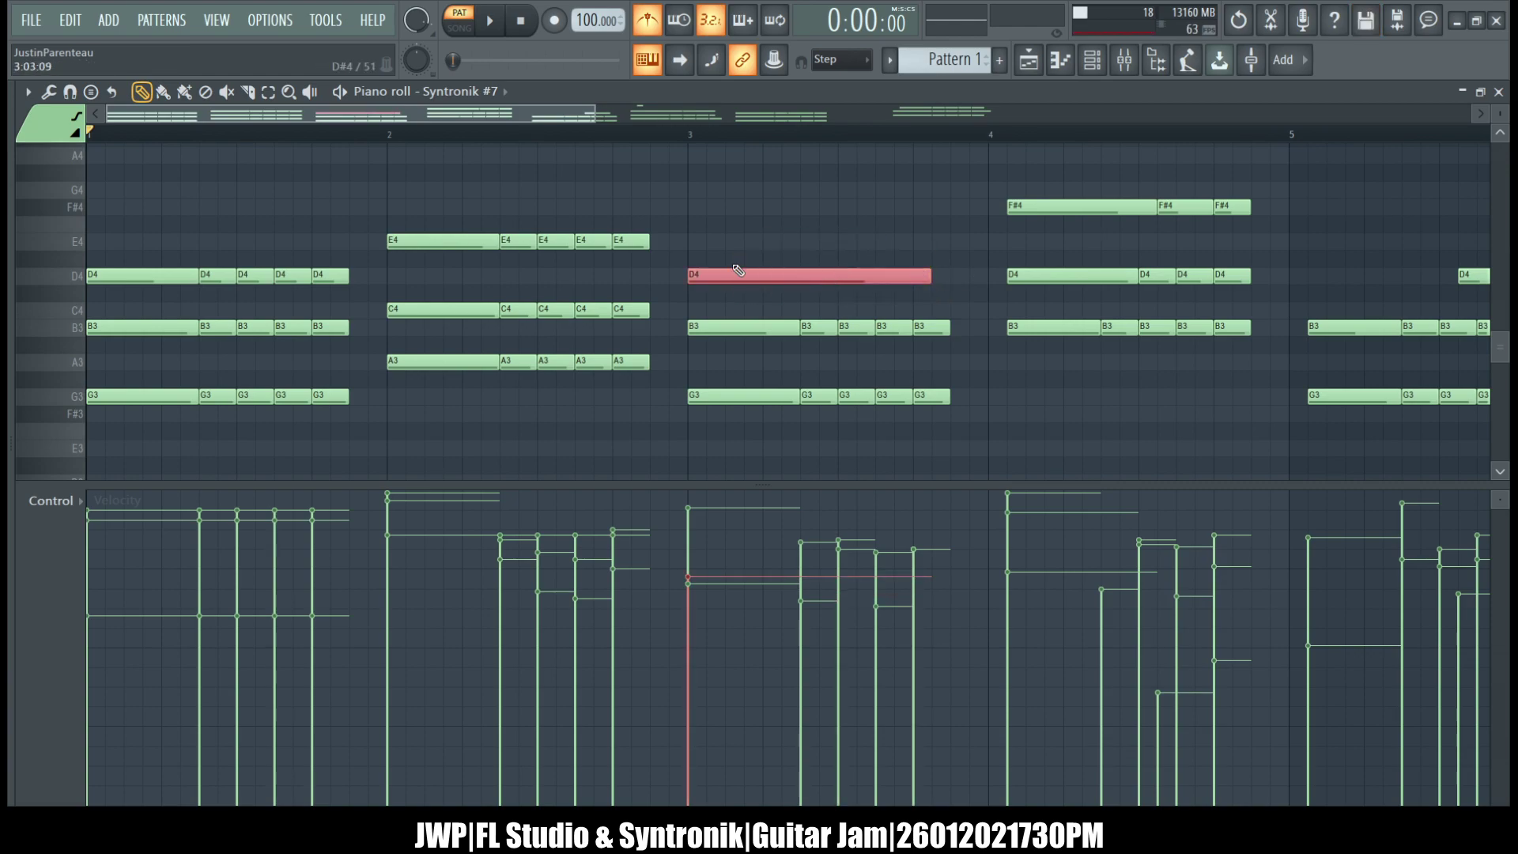
drag(931, 278, 951, 279)
click(813, 213)
- Slice the glued D4 note in bar 3 into five hits aligned with the B3 and G3 cuts
click(248, 92)
click(801, 274)
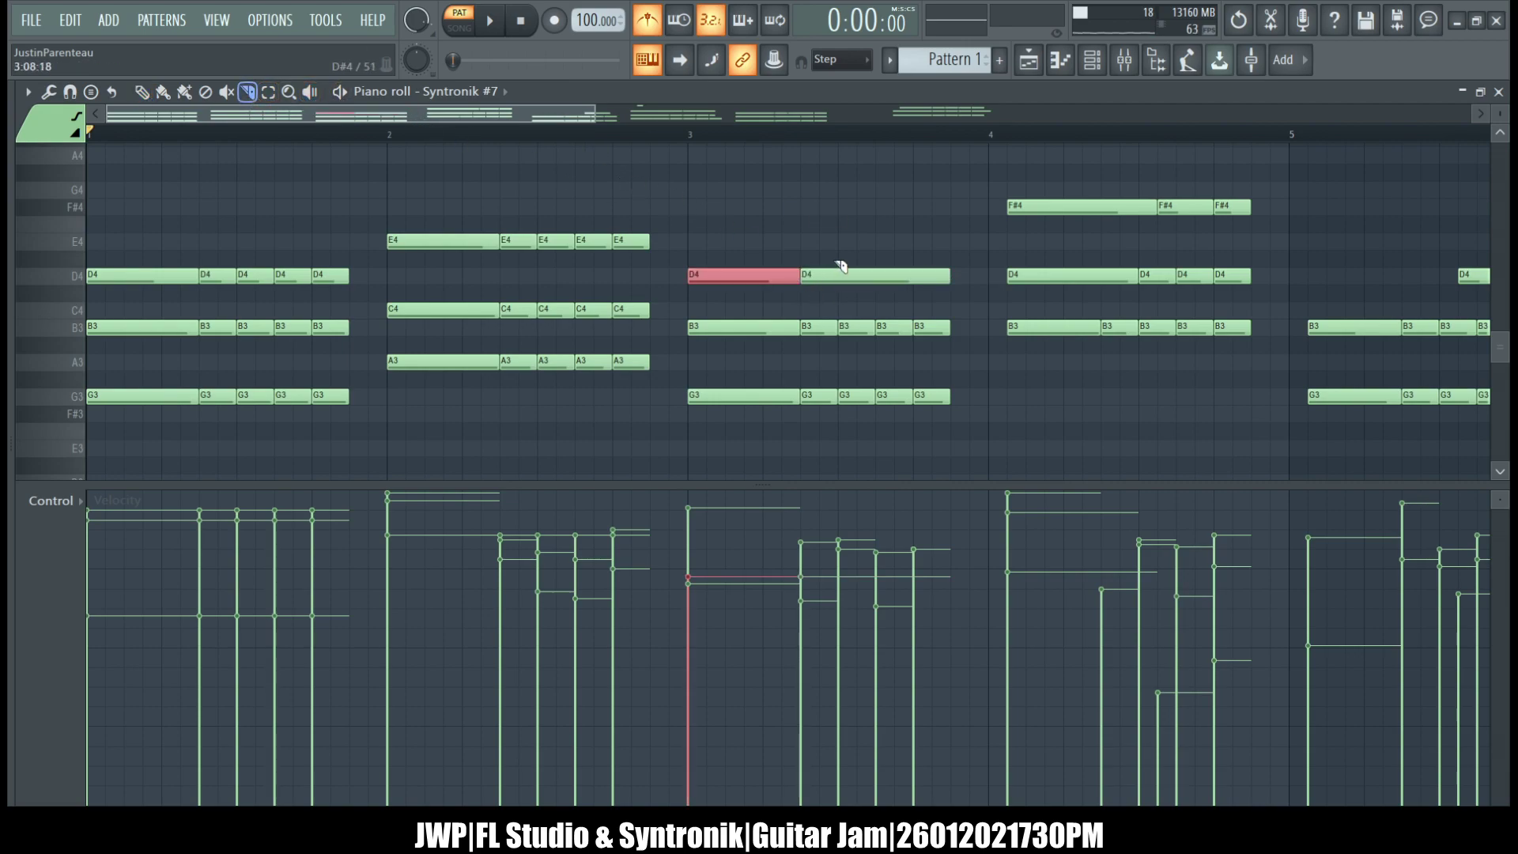
click(839, 275)
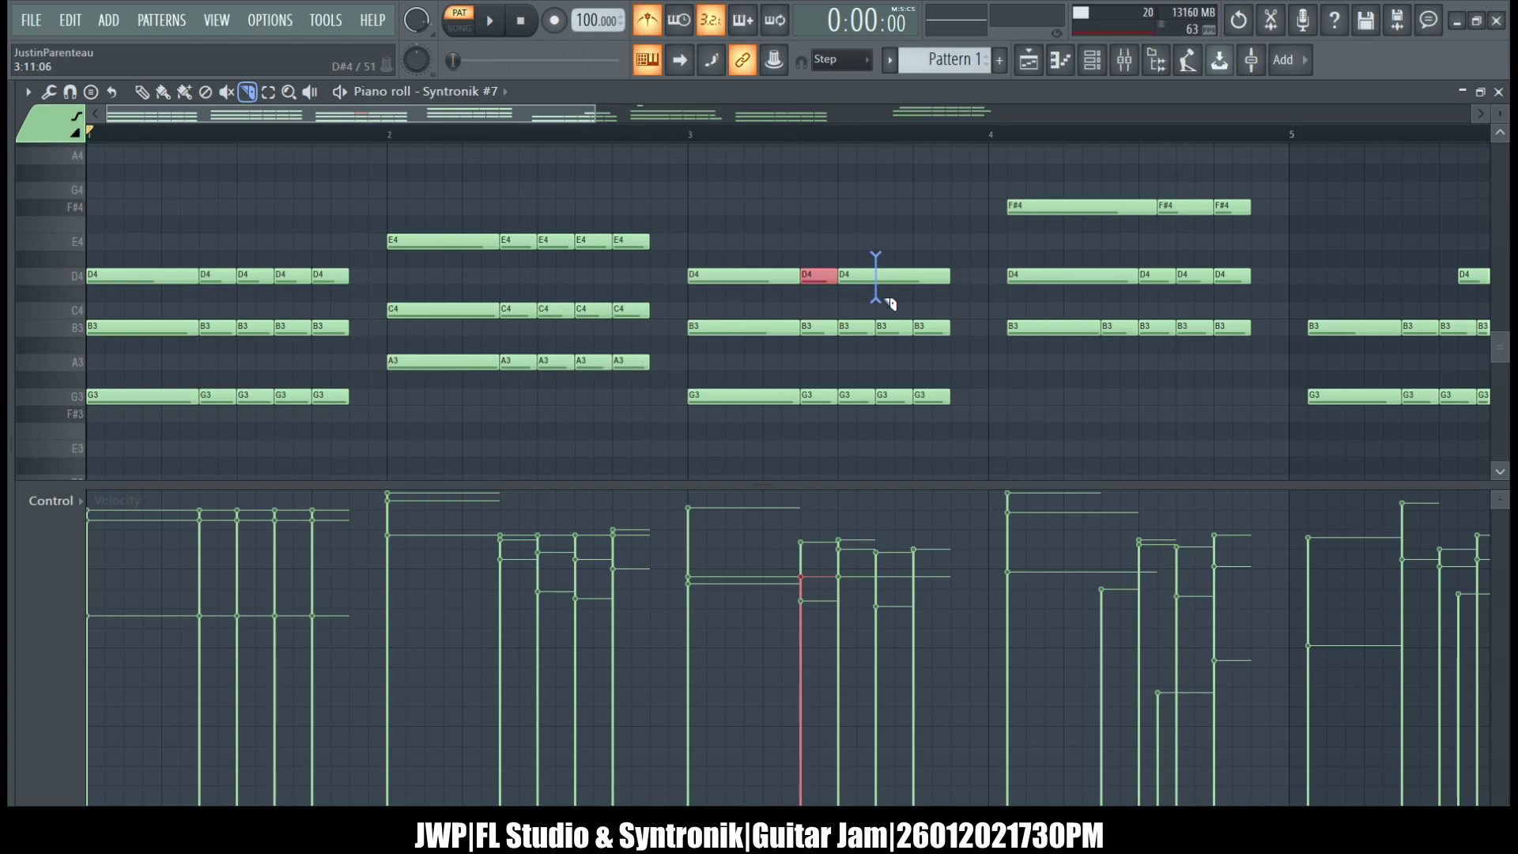
click(876, 275)
click(914, 276)
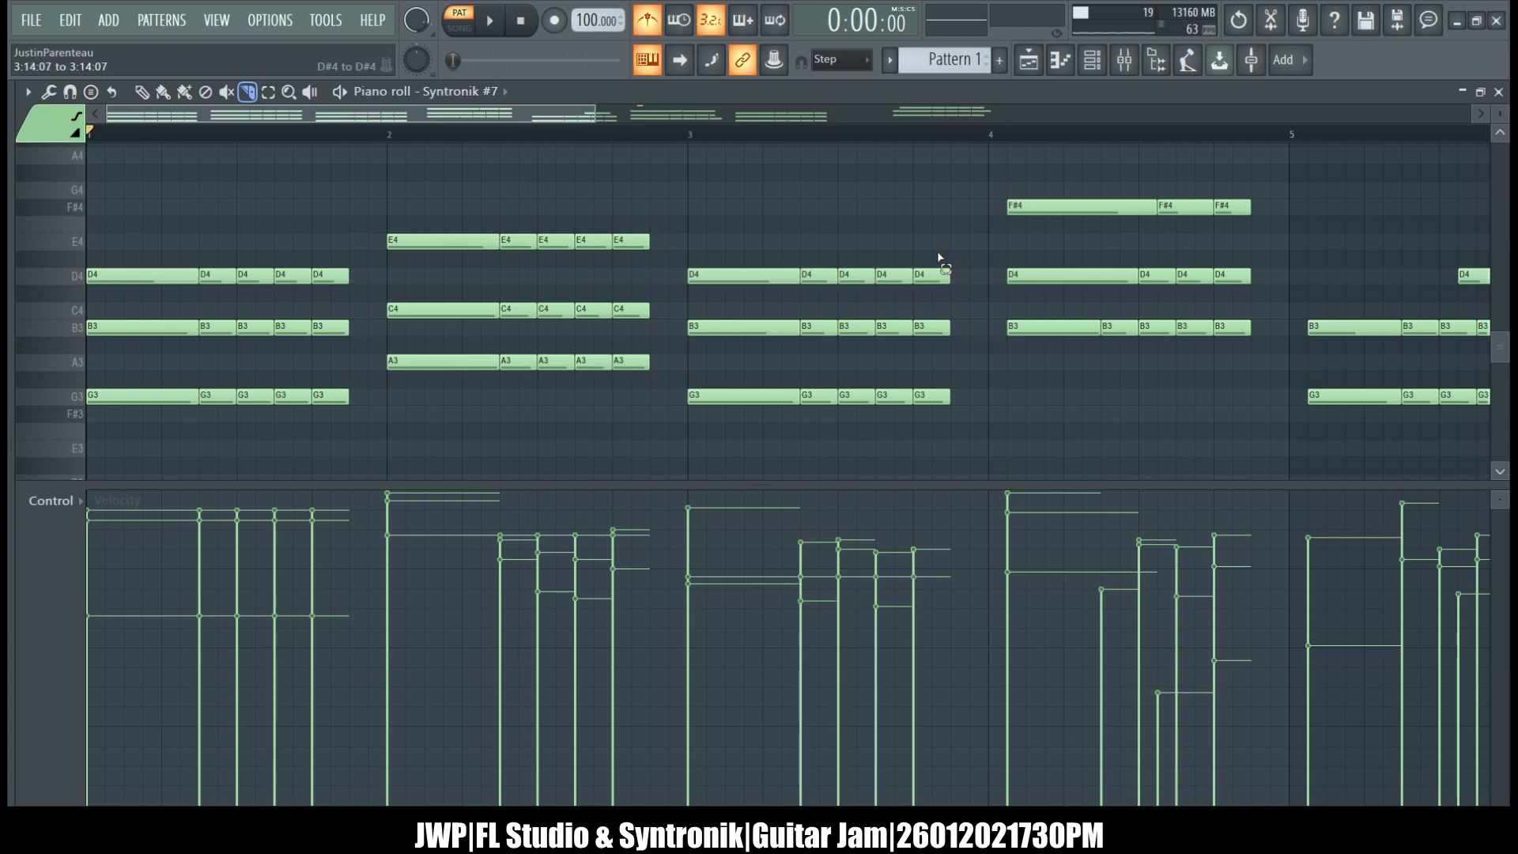
- Move all the bar 4 chord notes one grid step earlier so they start on the bar line
scroll(945, 259, right, 3)
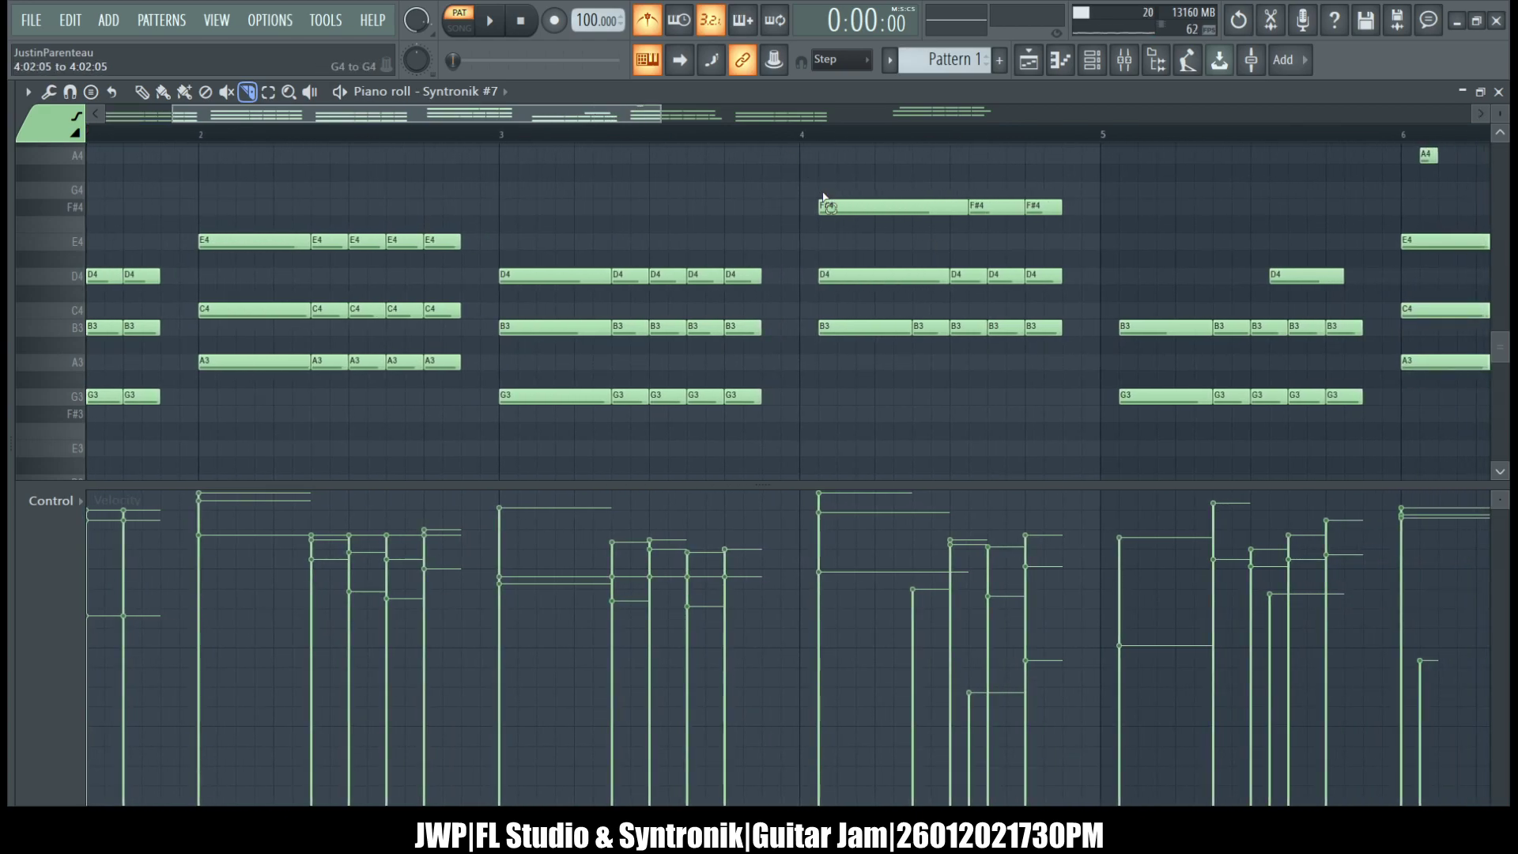
drag(822, 199, 1115, 348)
key(p)
drag(918, 207, 898, 208)
click(976, 184)
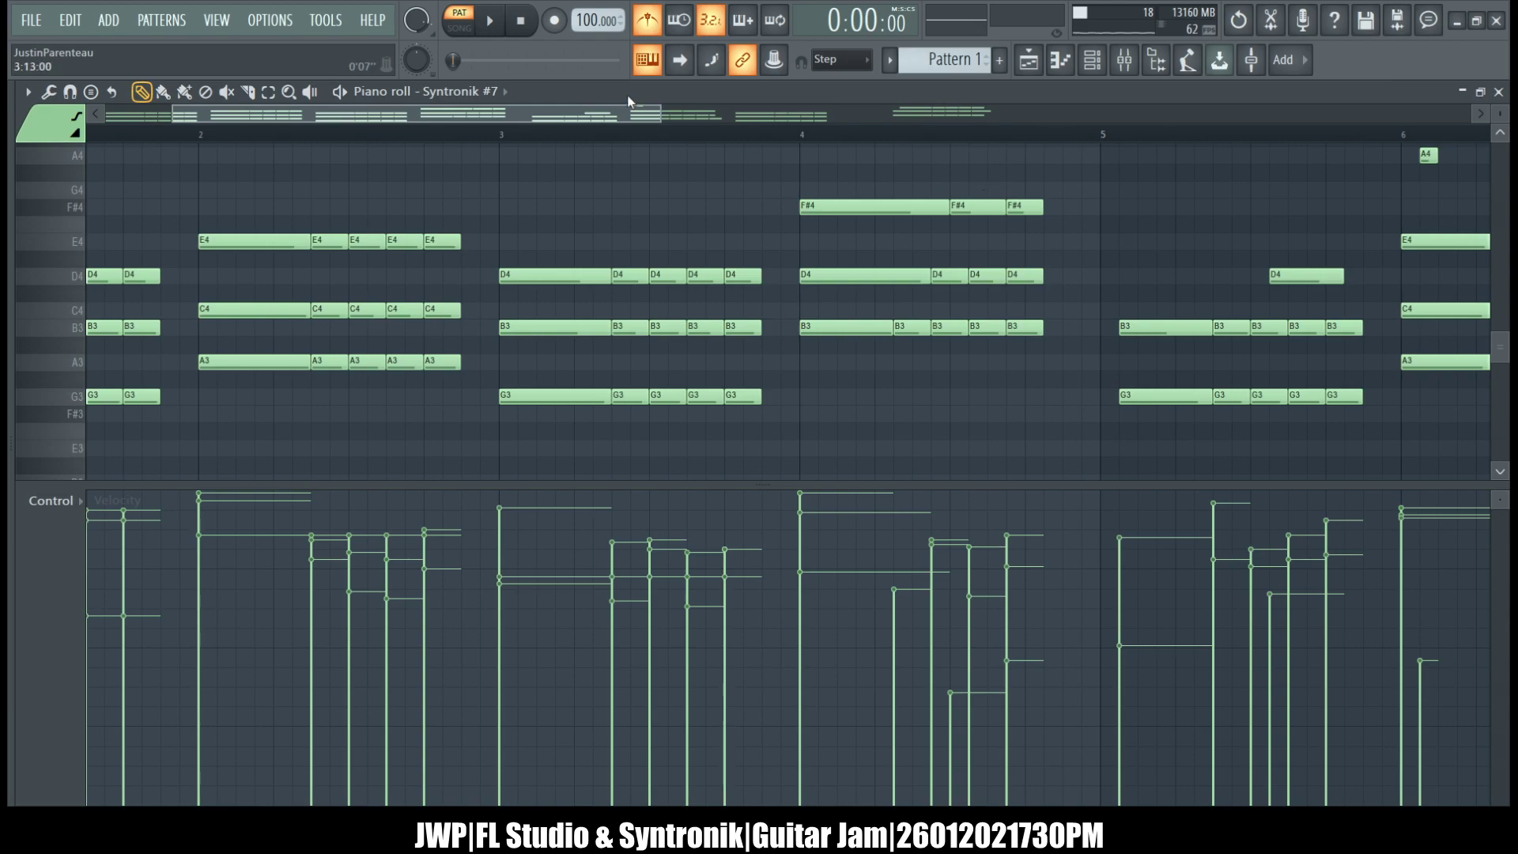
- Shift the short F#4, D4 and B3 hits after the opening chord of bar 4 one grid step later
click(248, 92)
click(142, 92)
mouse_move(1096, 369)
mouse_down()
mouse_move(1010, 273)
mouse_move(963, 188)
mouse_up()
ctrl+click(911, 331)
mouse_move(910, 331)
mouse_down()
mouse_move(944, 332)
mouse_move(925, 332)
mouse_up()
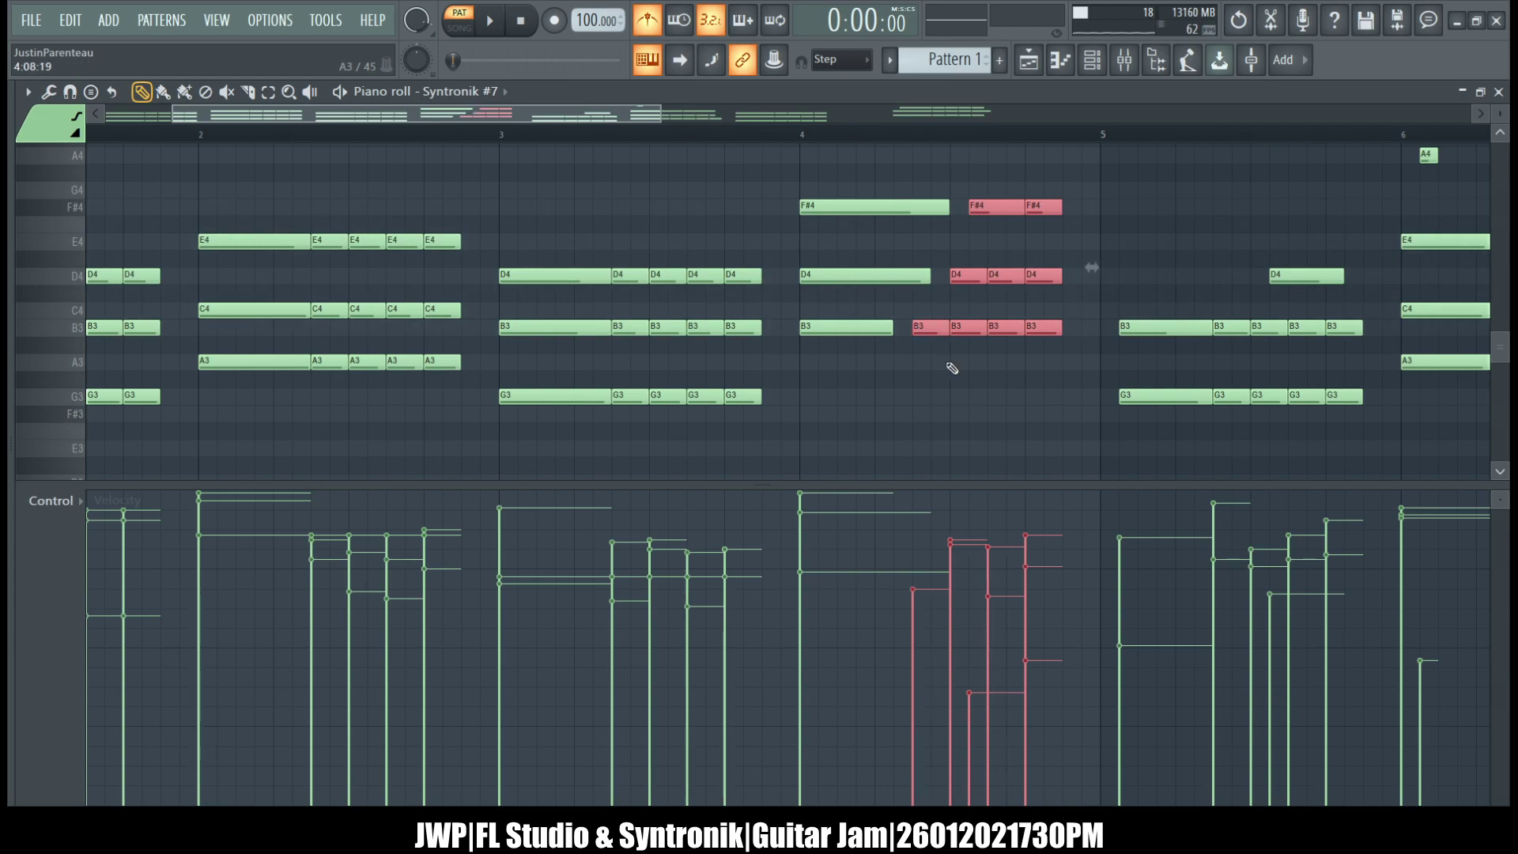
click(935, 338)
- Close the gaps in bar 4 by lengthening the opening D4 and B3 notes and starting the second F#4 one step earlier
drag(933, 277, 951, 276)
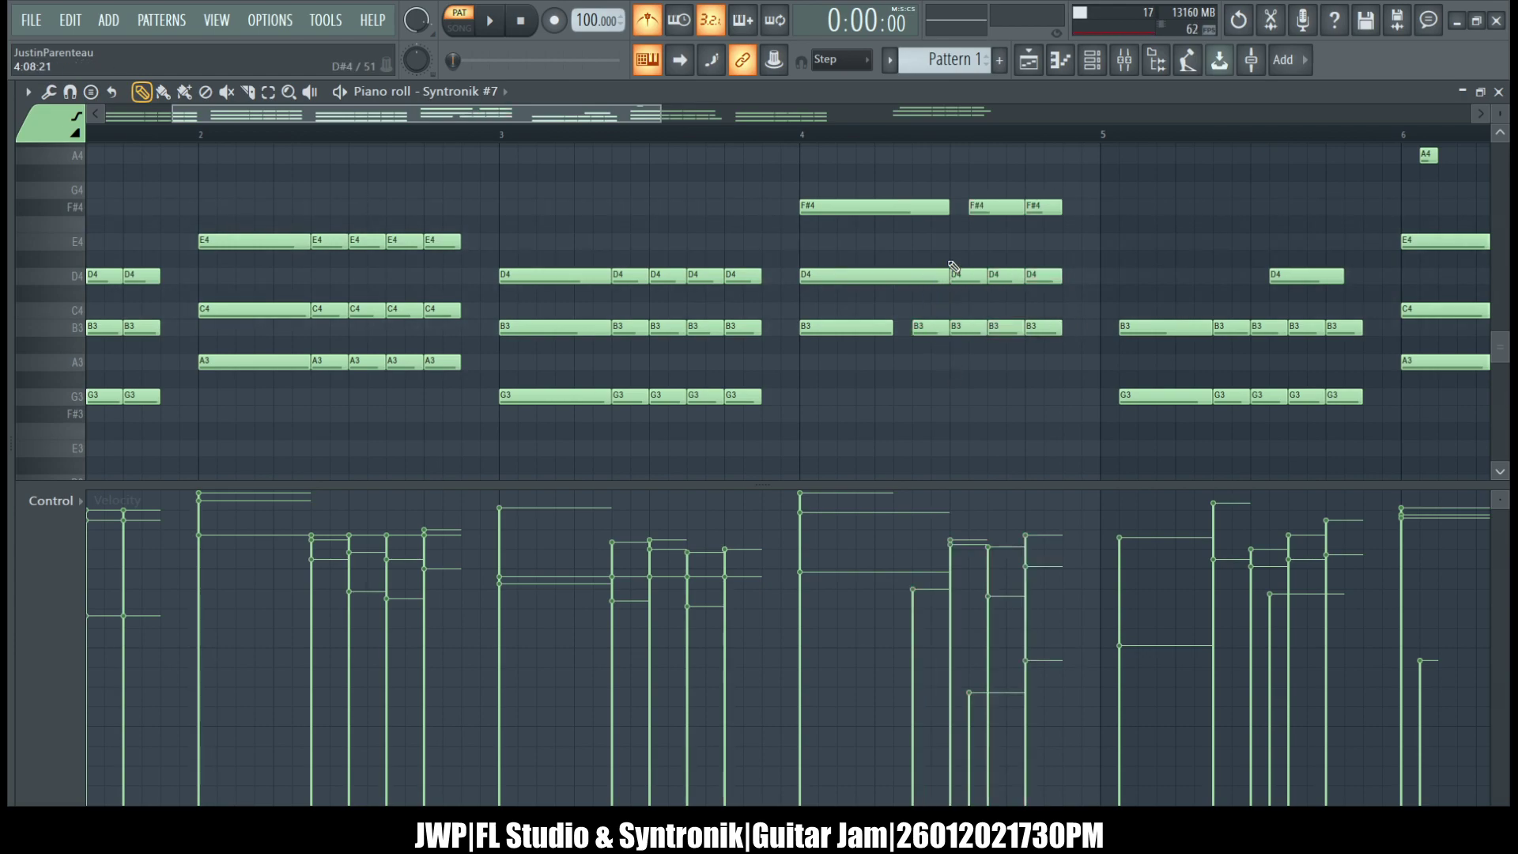
drag(981, 208, 1033, 210)
drag(892, 330, 911, 331)
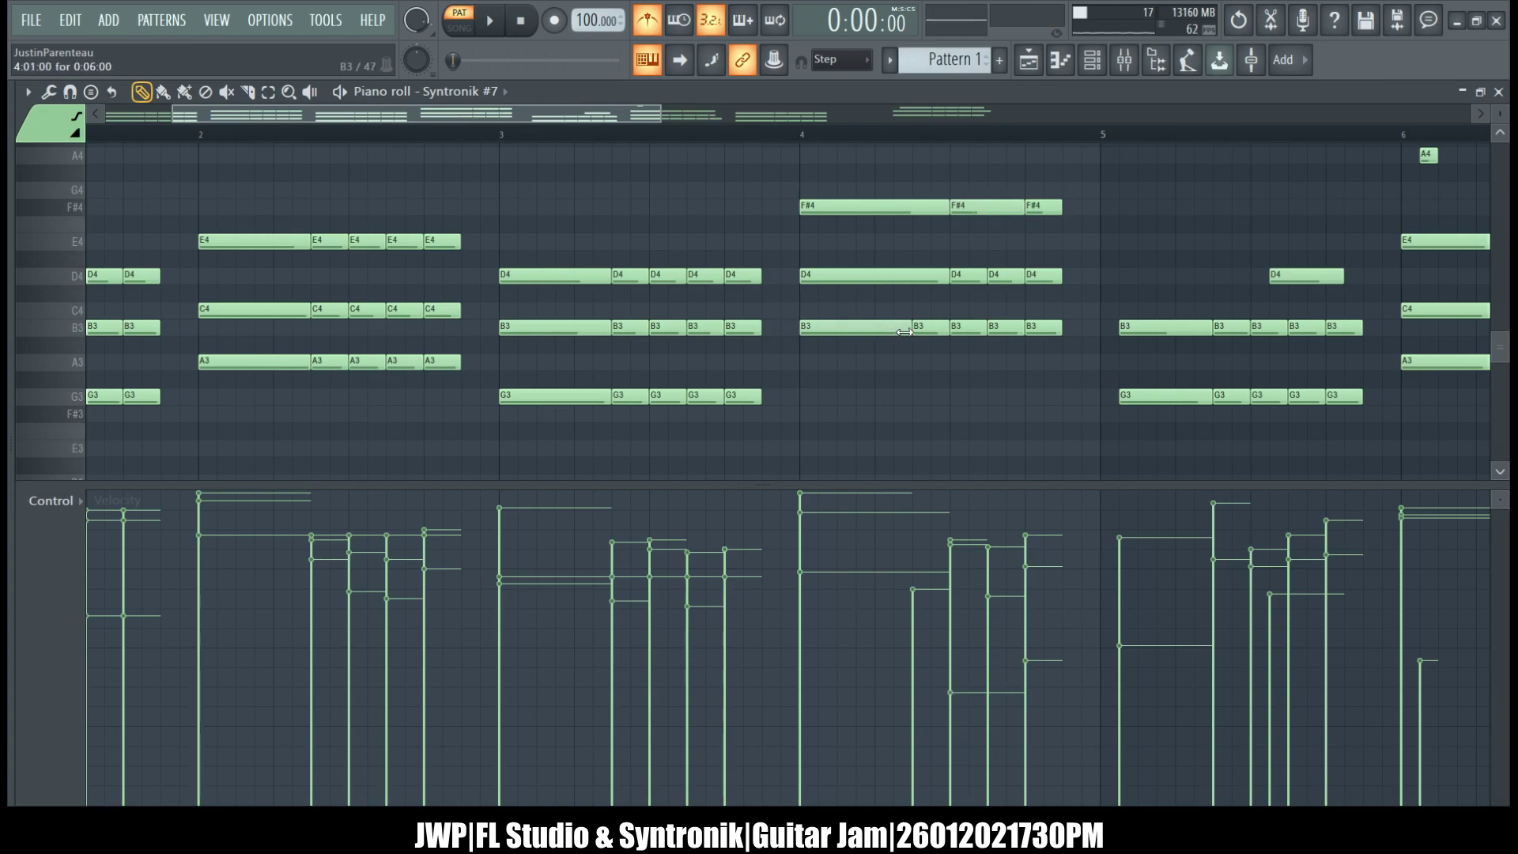
- Slice the longer D4 and F#4 notes in bar 4 at the same points as the B3 hits
click(248, 92)
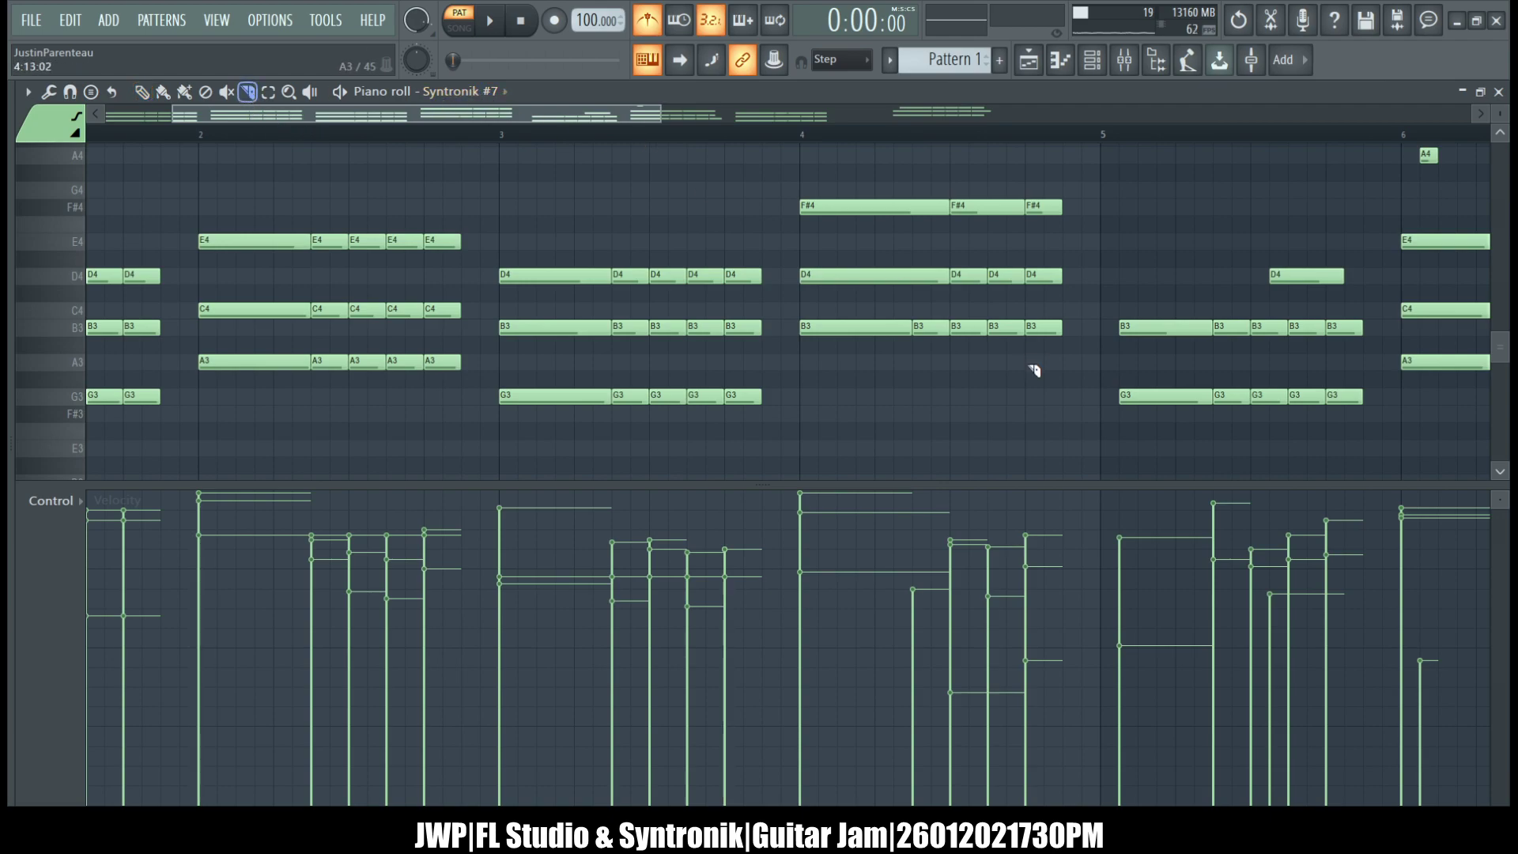
click(911, 276)
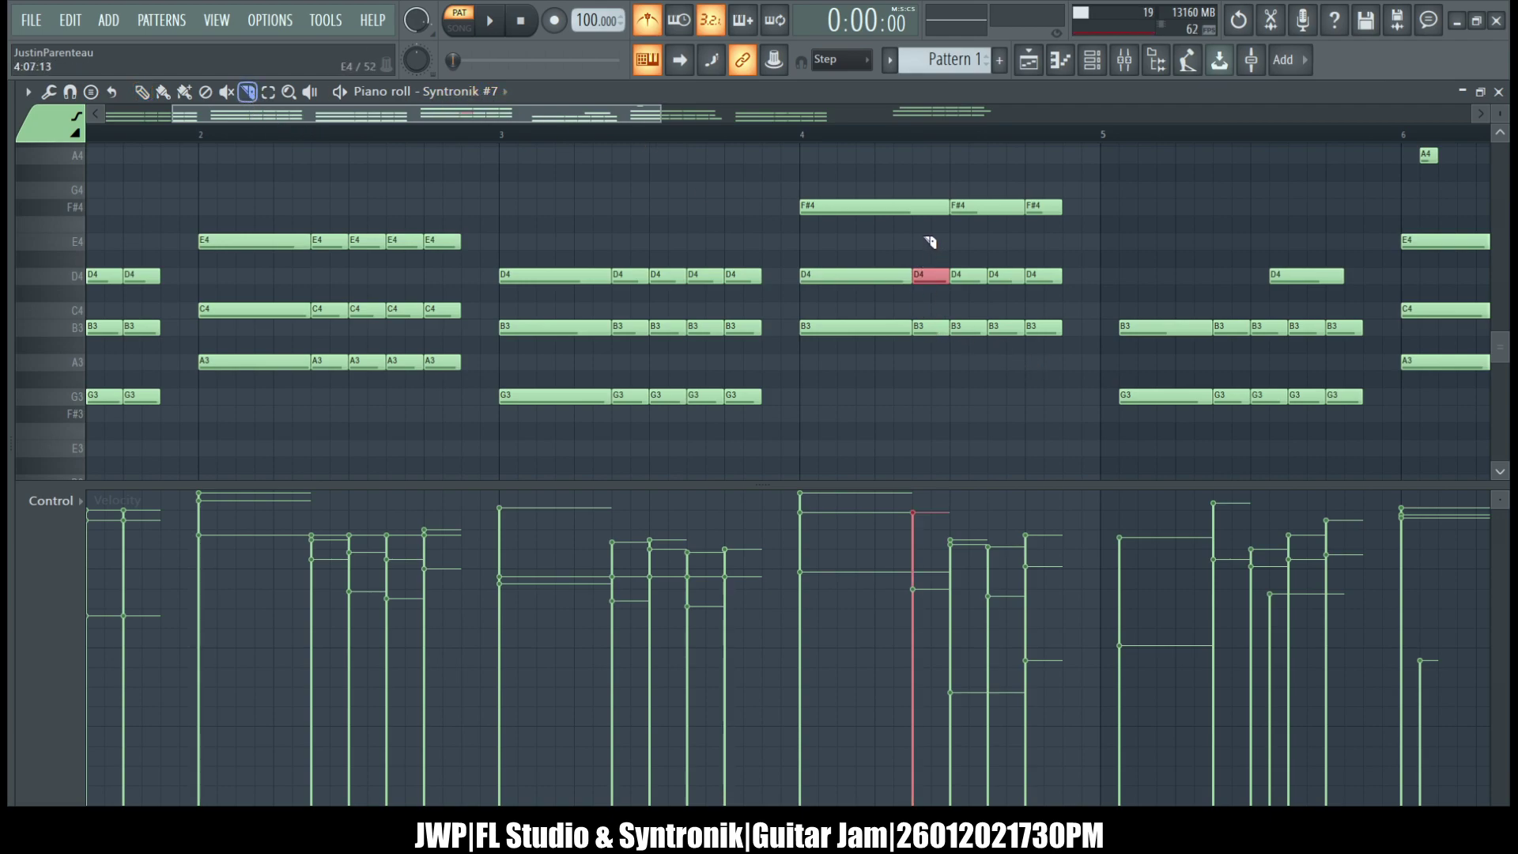
click(914, 206)
click(1004, 241)
click(988, 207)
- Stretch the D4 note in bar 5 to span the B3 and G3 notes, and delete the stray A4 note in bar 6
scroll(1174, 251, right, 2)
scroll(1174, 252, right, 3)
scroll(1174, 252, up, 2)
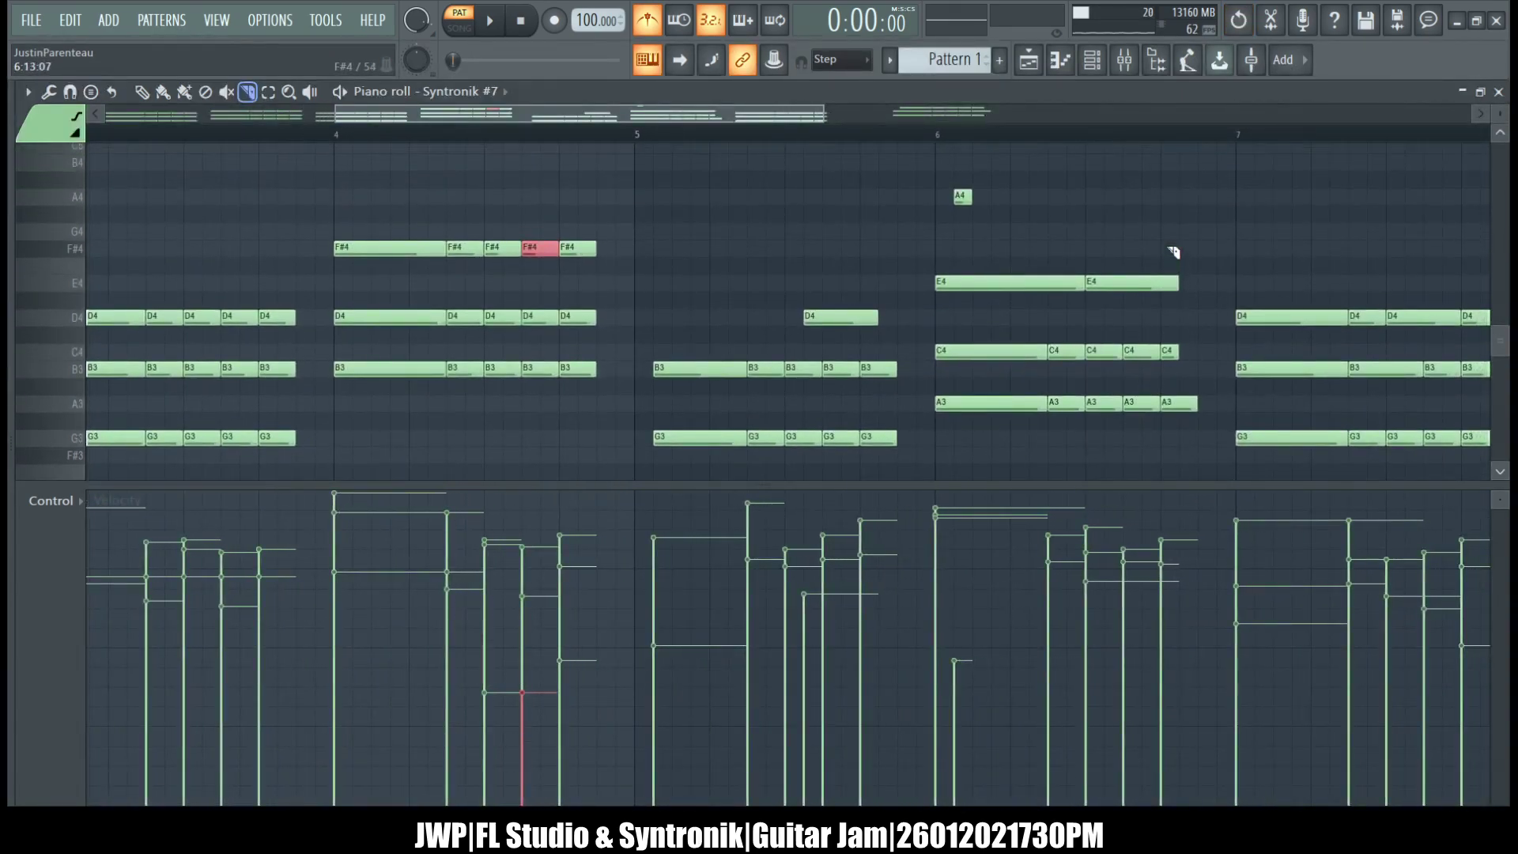
scroll(1174, 252, right, 2)
scroll(1173, 251, down, 1)
scroll(1174, 251, left, 7)
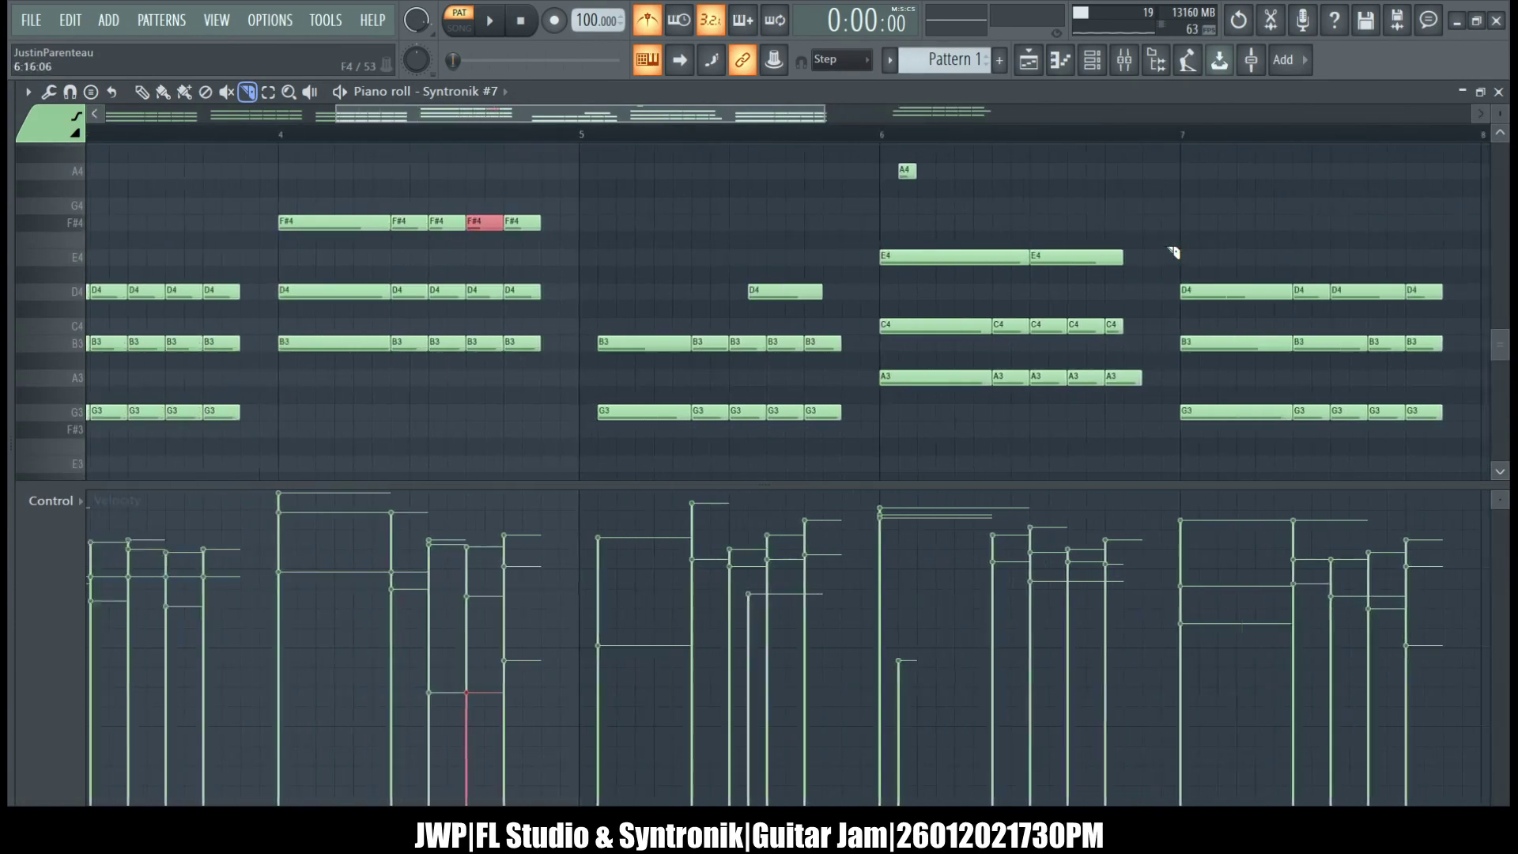
scroll(1173, 251, down, 3)
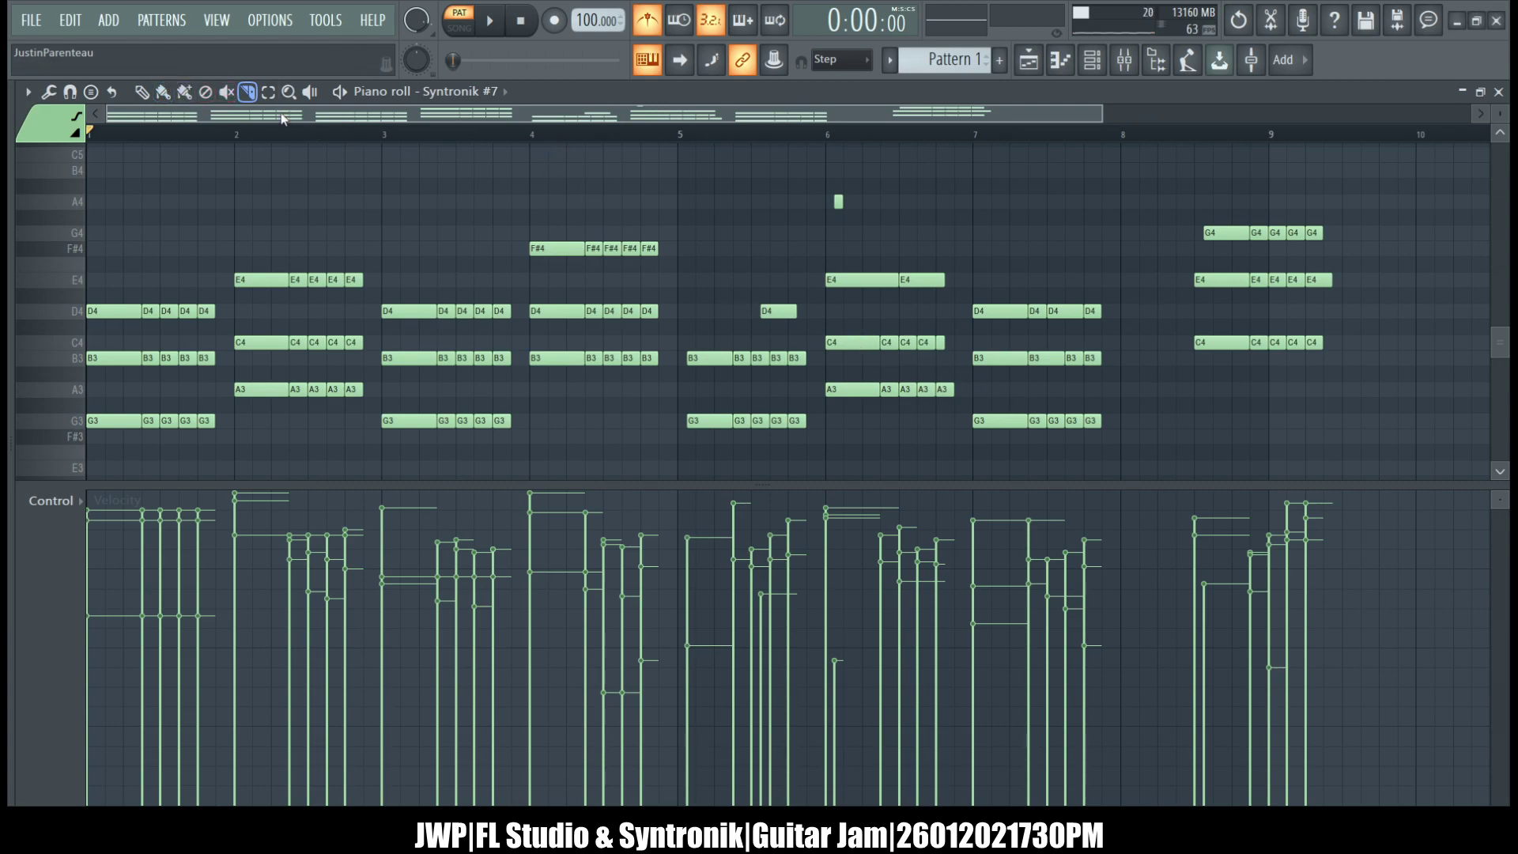
click(142, 91)
drag(771, 312, 808, 318)
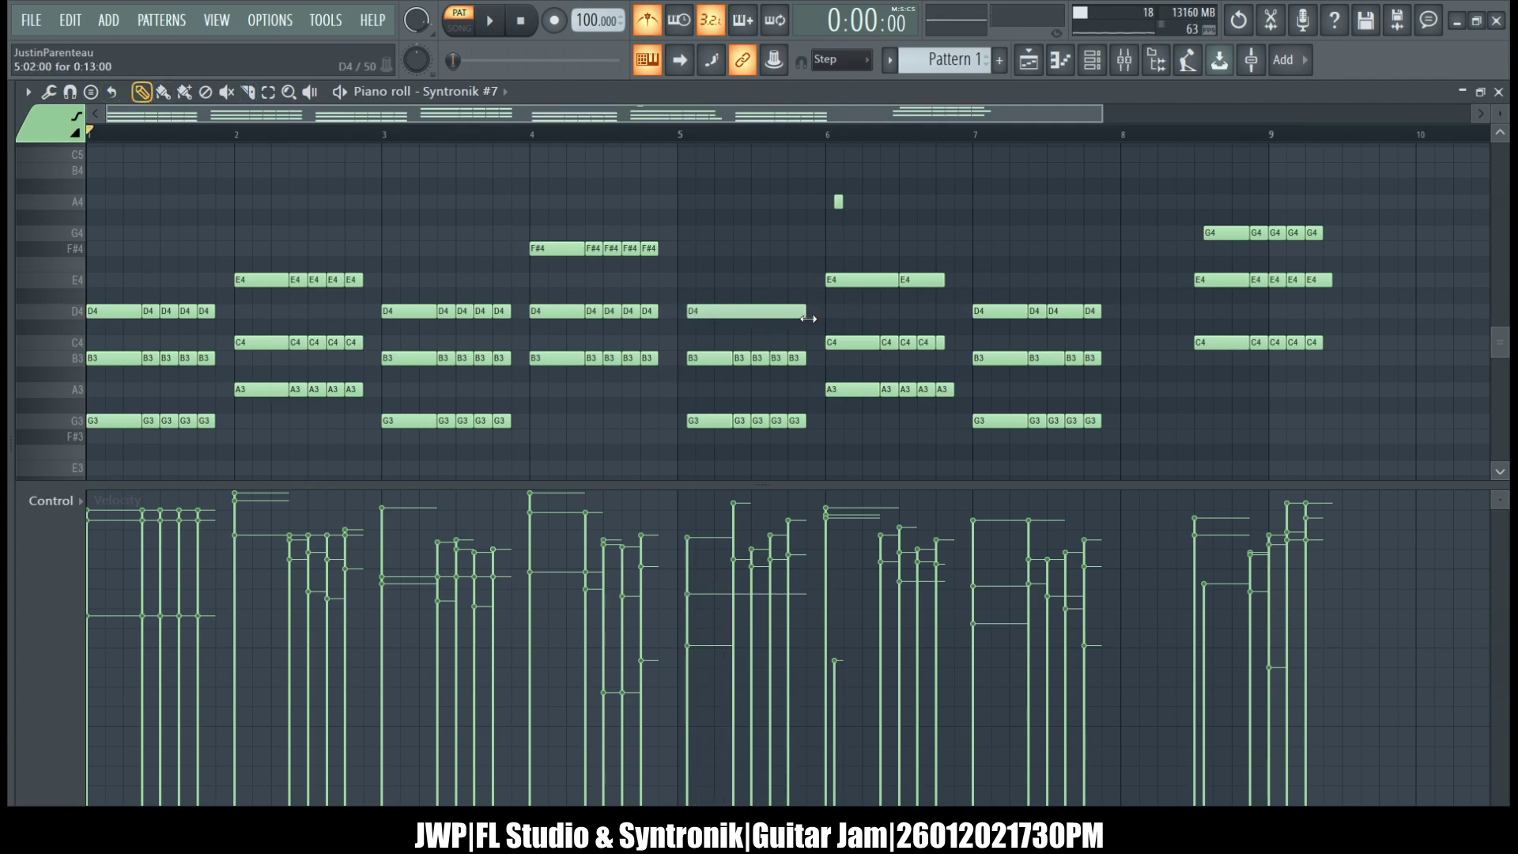
right_click(838, 202)
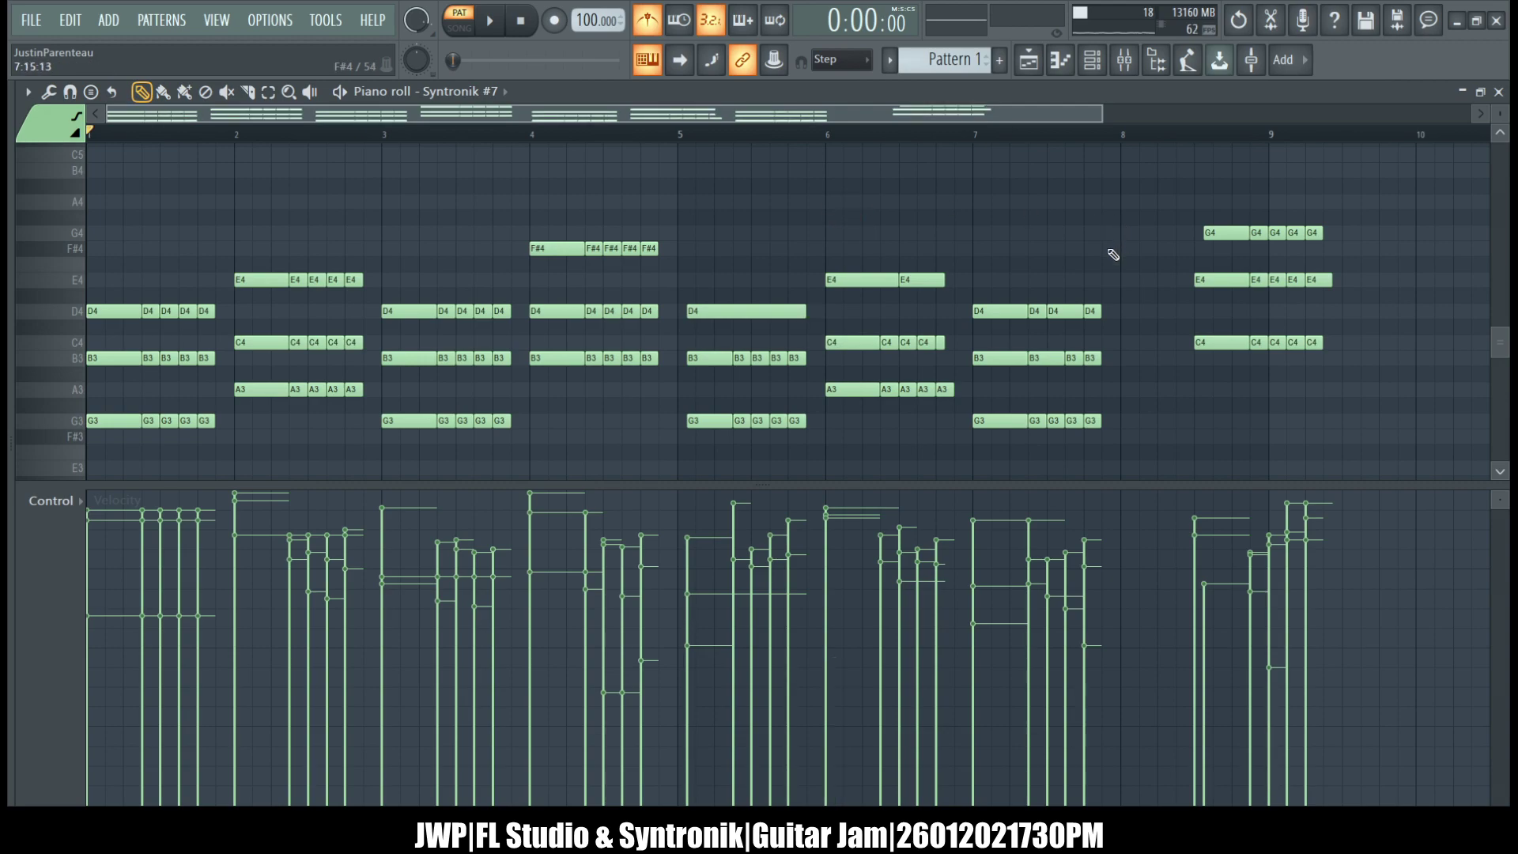
- Move the last chord group of C4, E4 and G4 notes earlier to start at bar 8
click(1169, 155)
right_click(1186, 155)
drag(1186, 180, 1330, 379)
drag(1226, 342, 1150, 342)
- Align the G4 notes in bar 8 with the E4 and C4 hits and trim the last E4 to end with them
drag(1152, 204, 1271, 237)
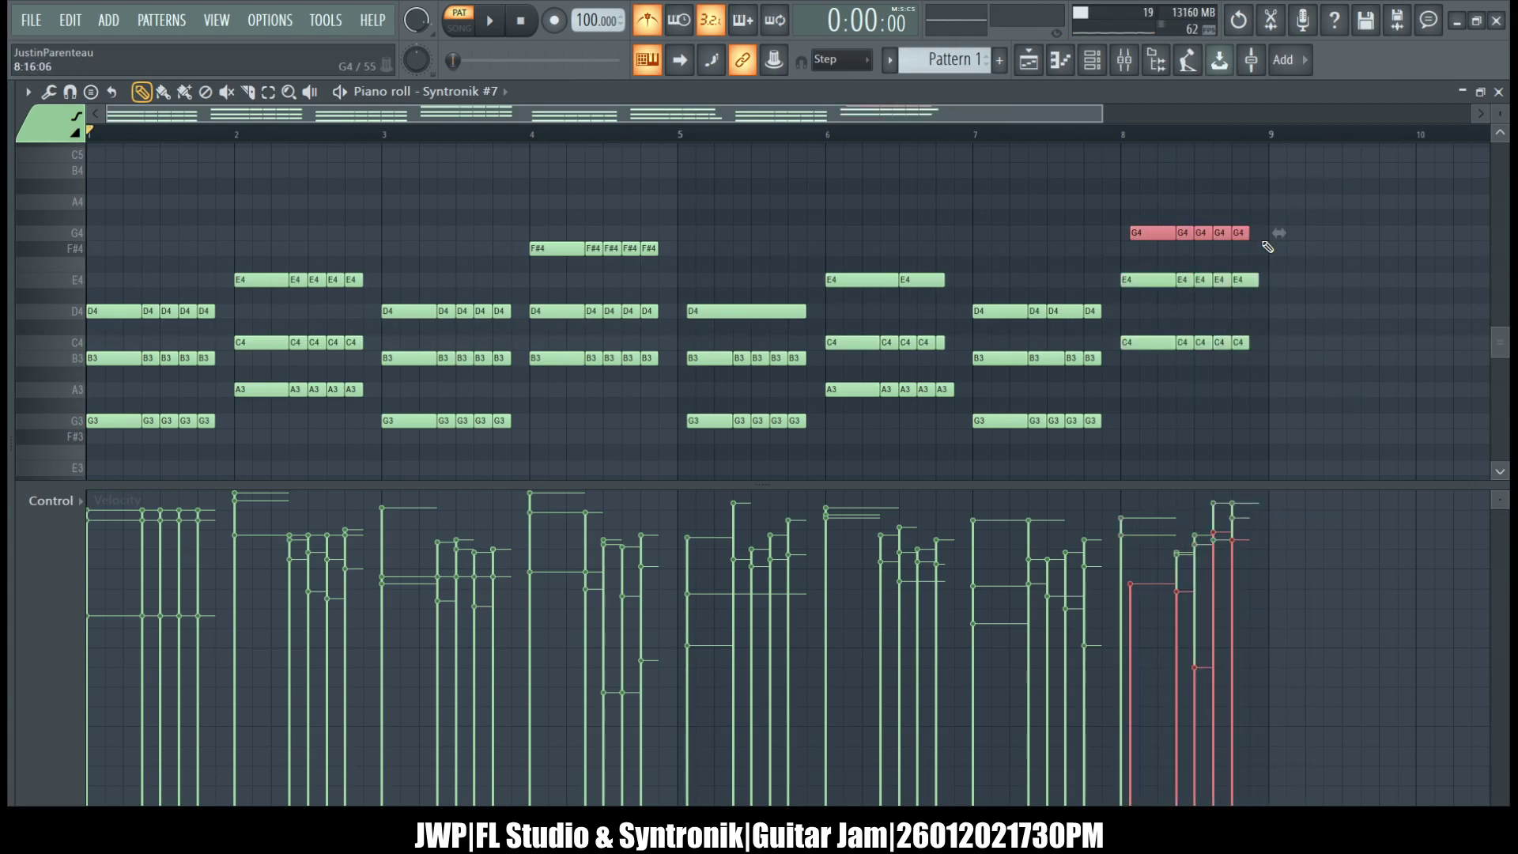
drag(1178, 233, 1285, 273)
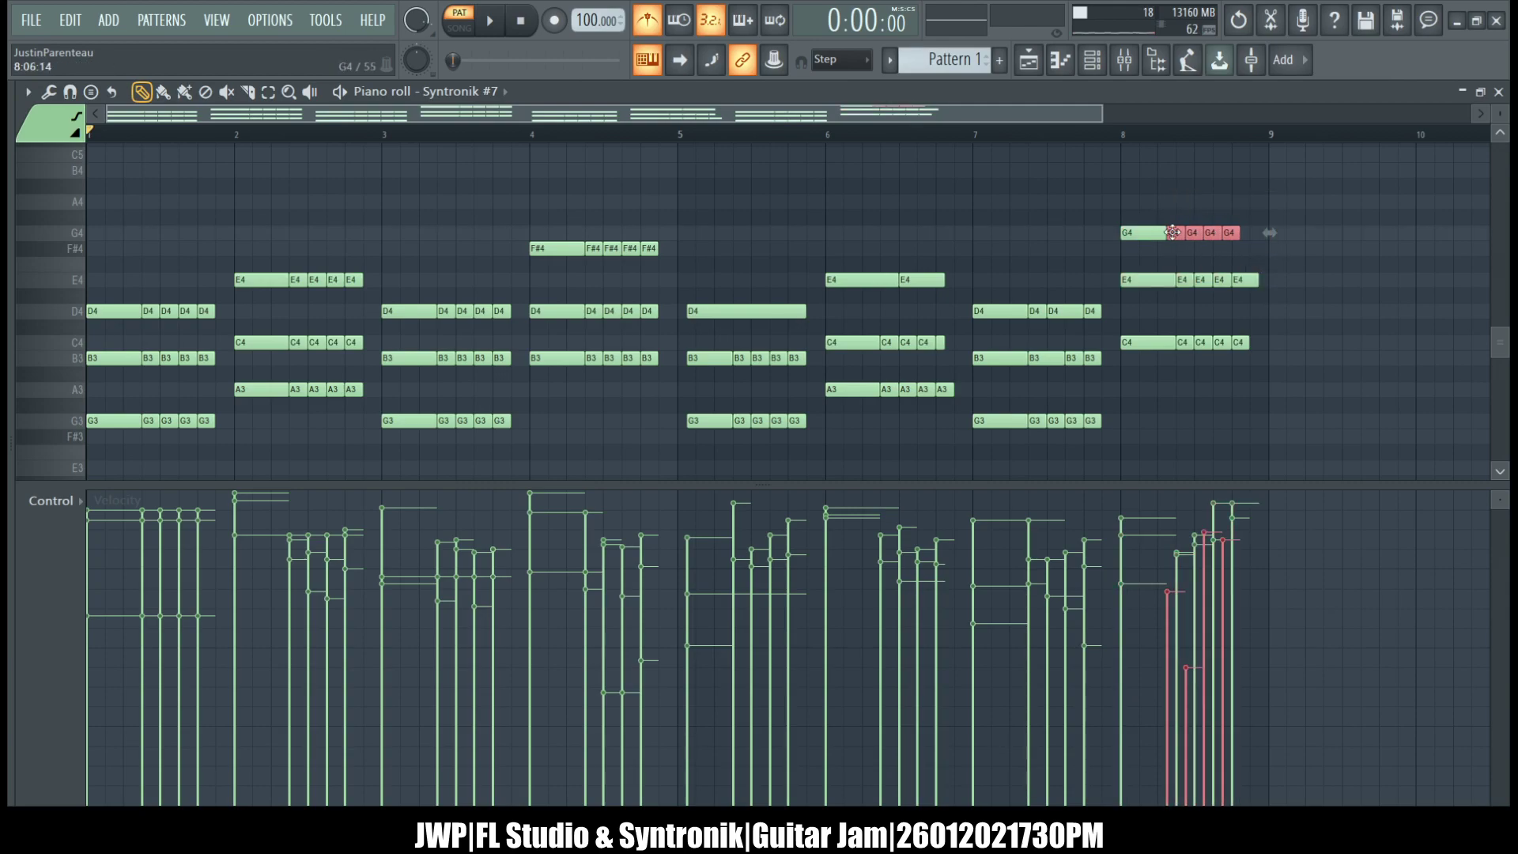
drag(1179, 232, 1188, 233)
click(1271, 245)
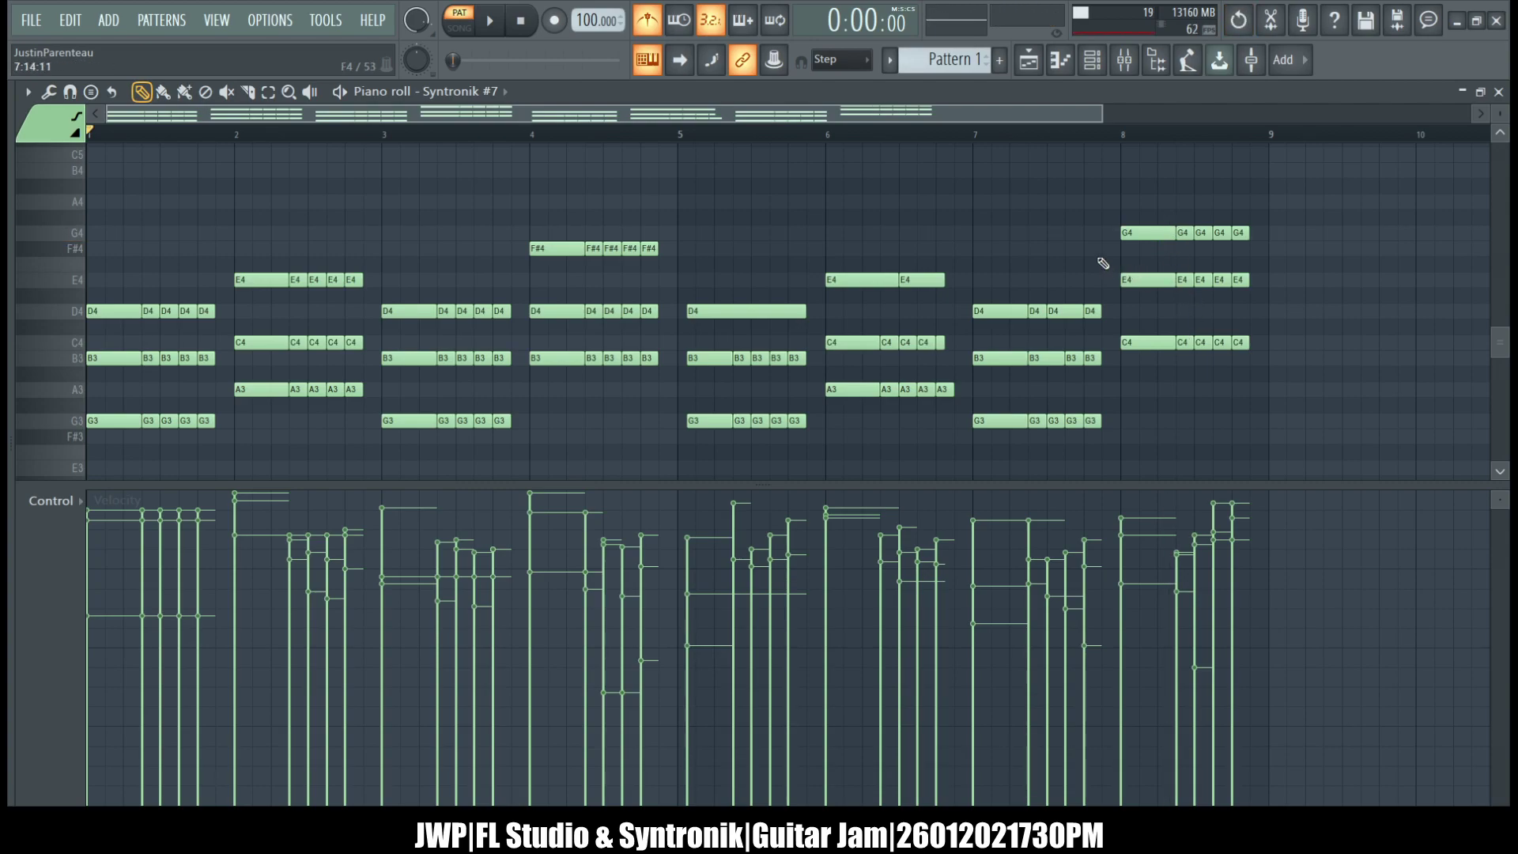
- Slice the longer D4 and B3 notes in bar 7 to match the G3 hits
click(247, 92)
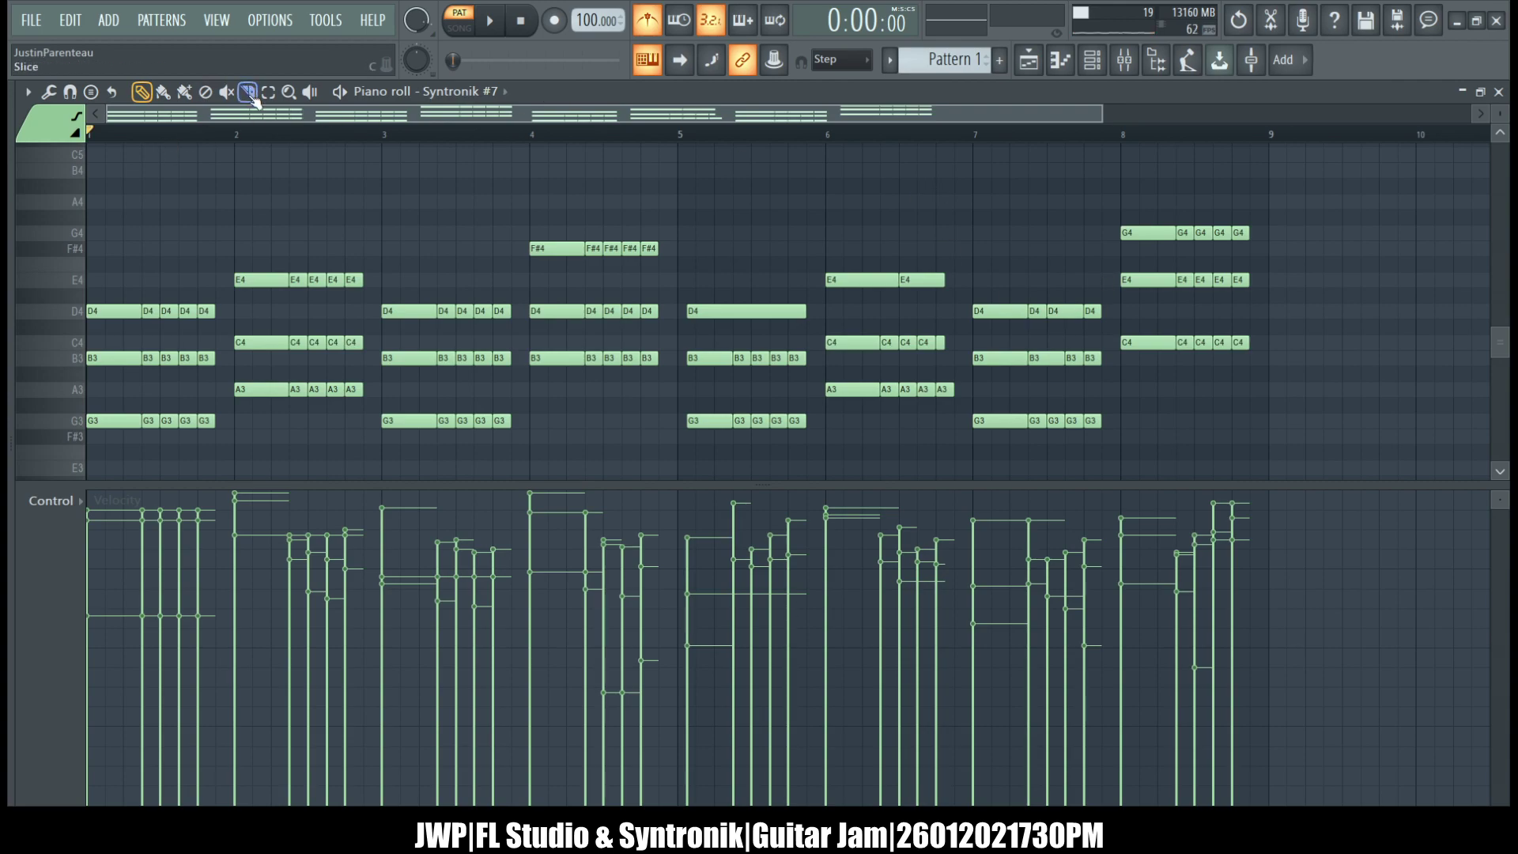
click(1074, 340)
drag(1069, 294, 1054, 388)
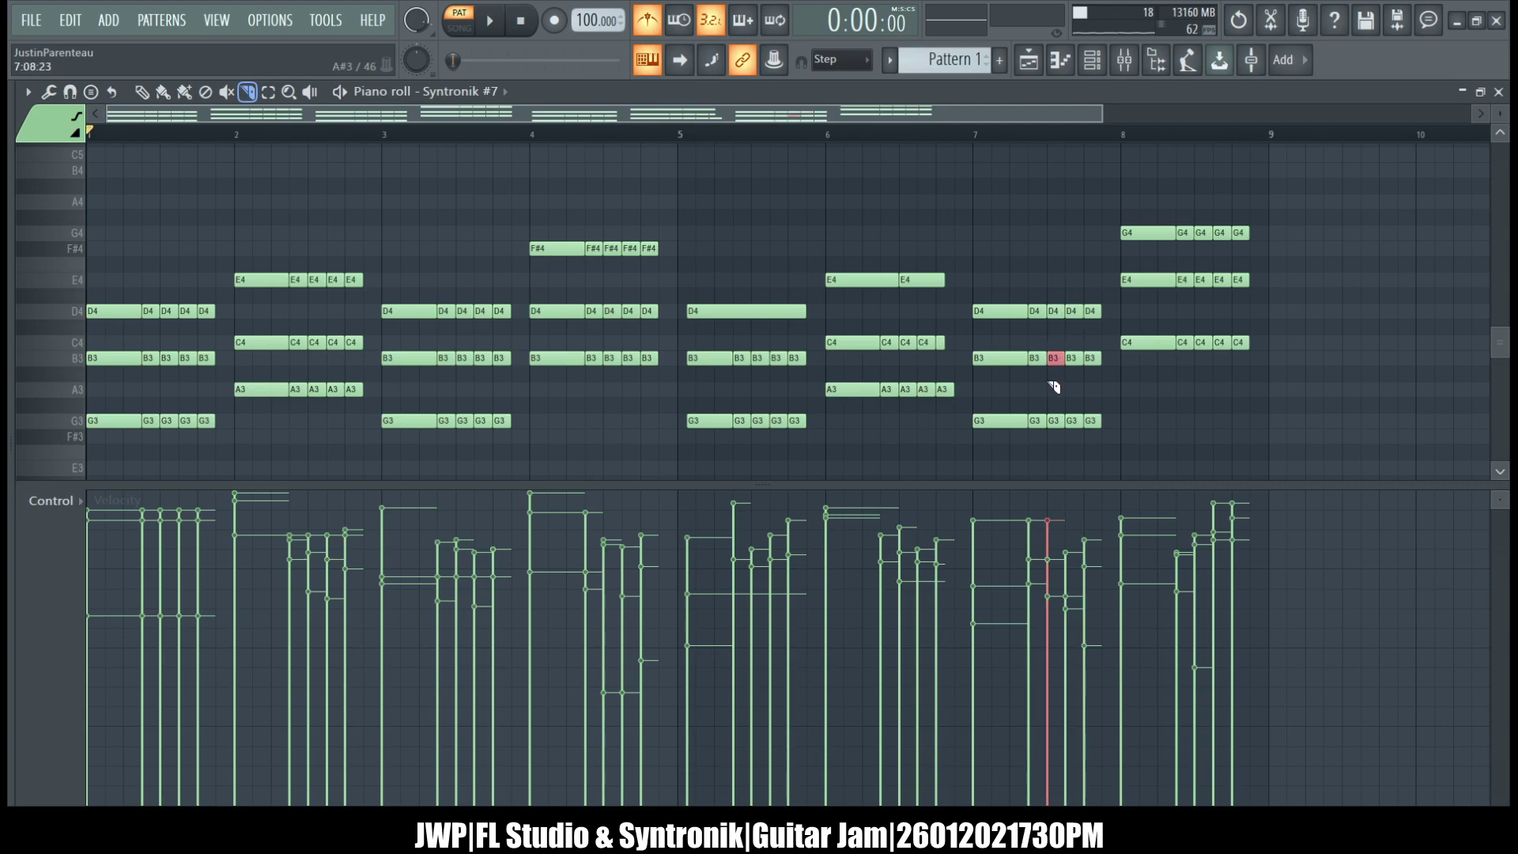
- Slice the E4 notes in bar 6 to match the A3 hits and lengthen the last E4 and C4 to end with A3
drag(889, 267, 951, 304)
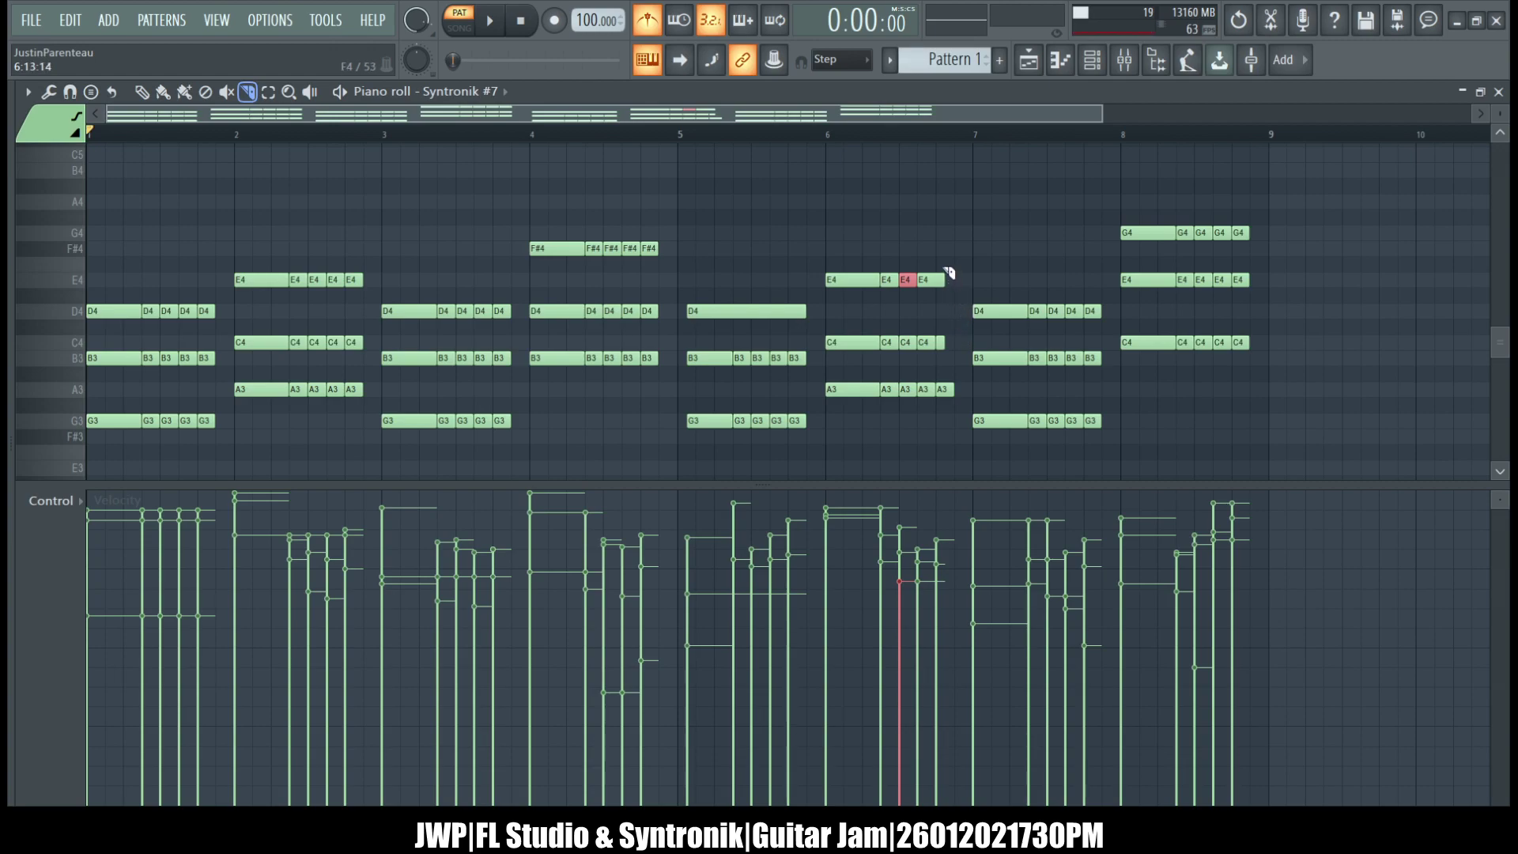
drag(945, 274, 943, 320)
click(143, 93)
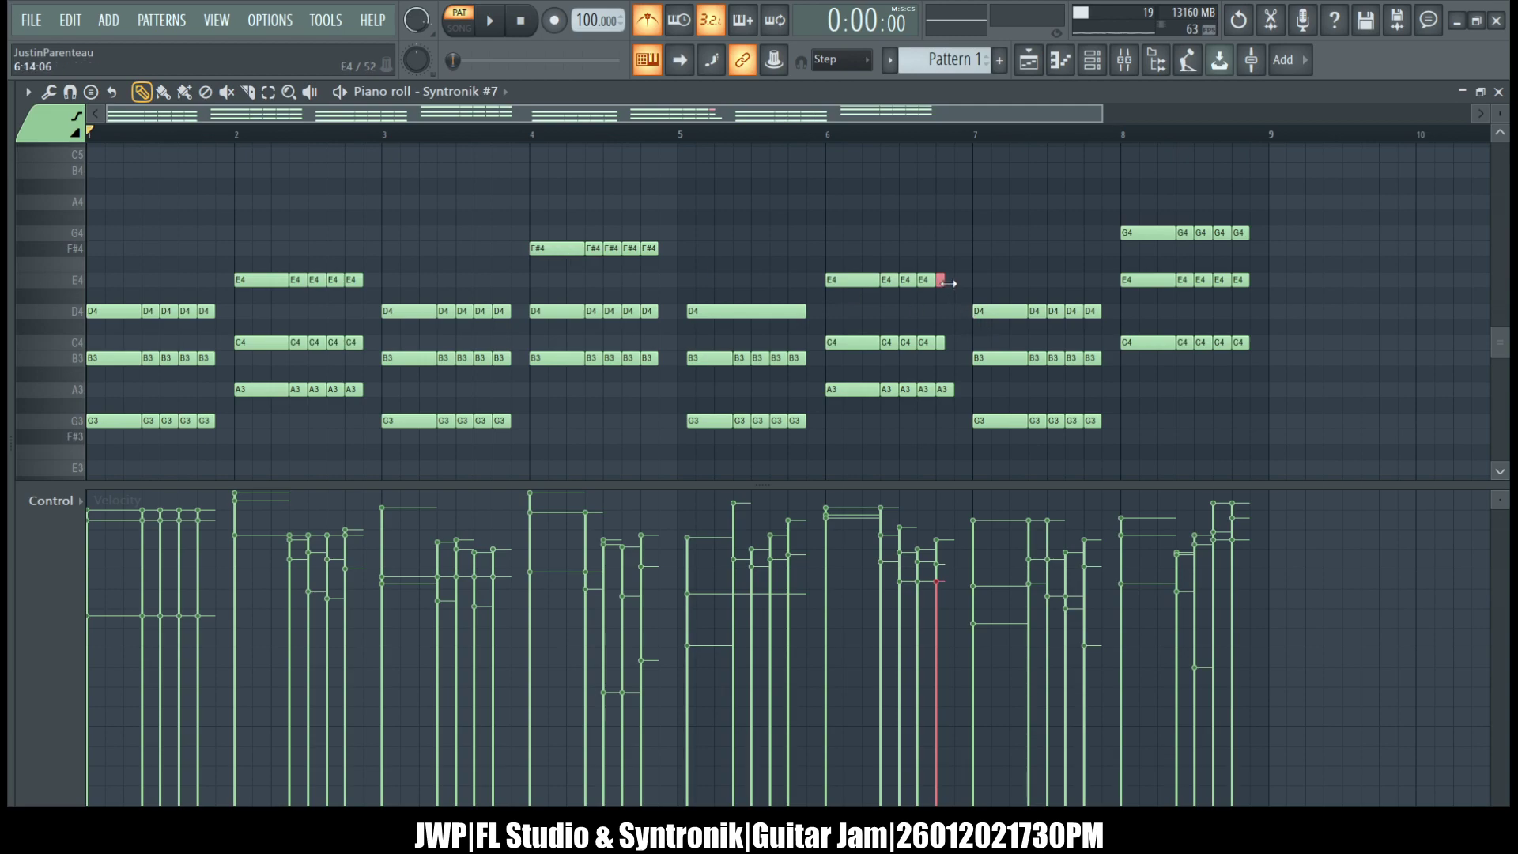
drag(945, 343, 954, 342)
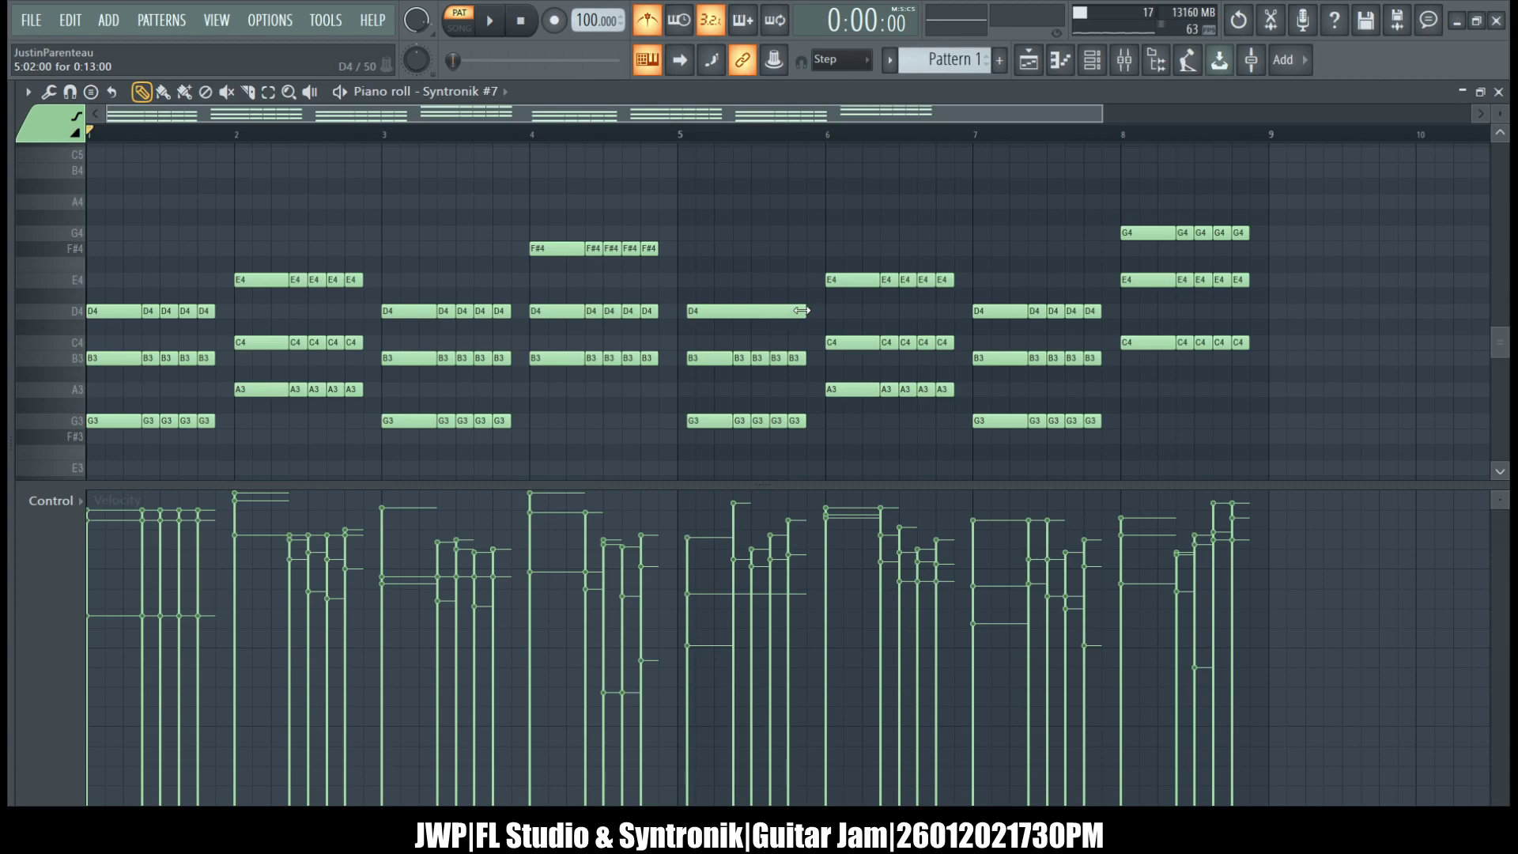
- Move all the bar 5 chord notes earlier so the group starts exactly on the bar line
drag(720, 258, 810, 450)
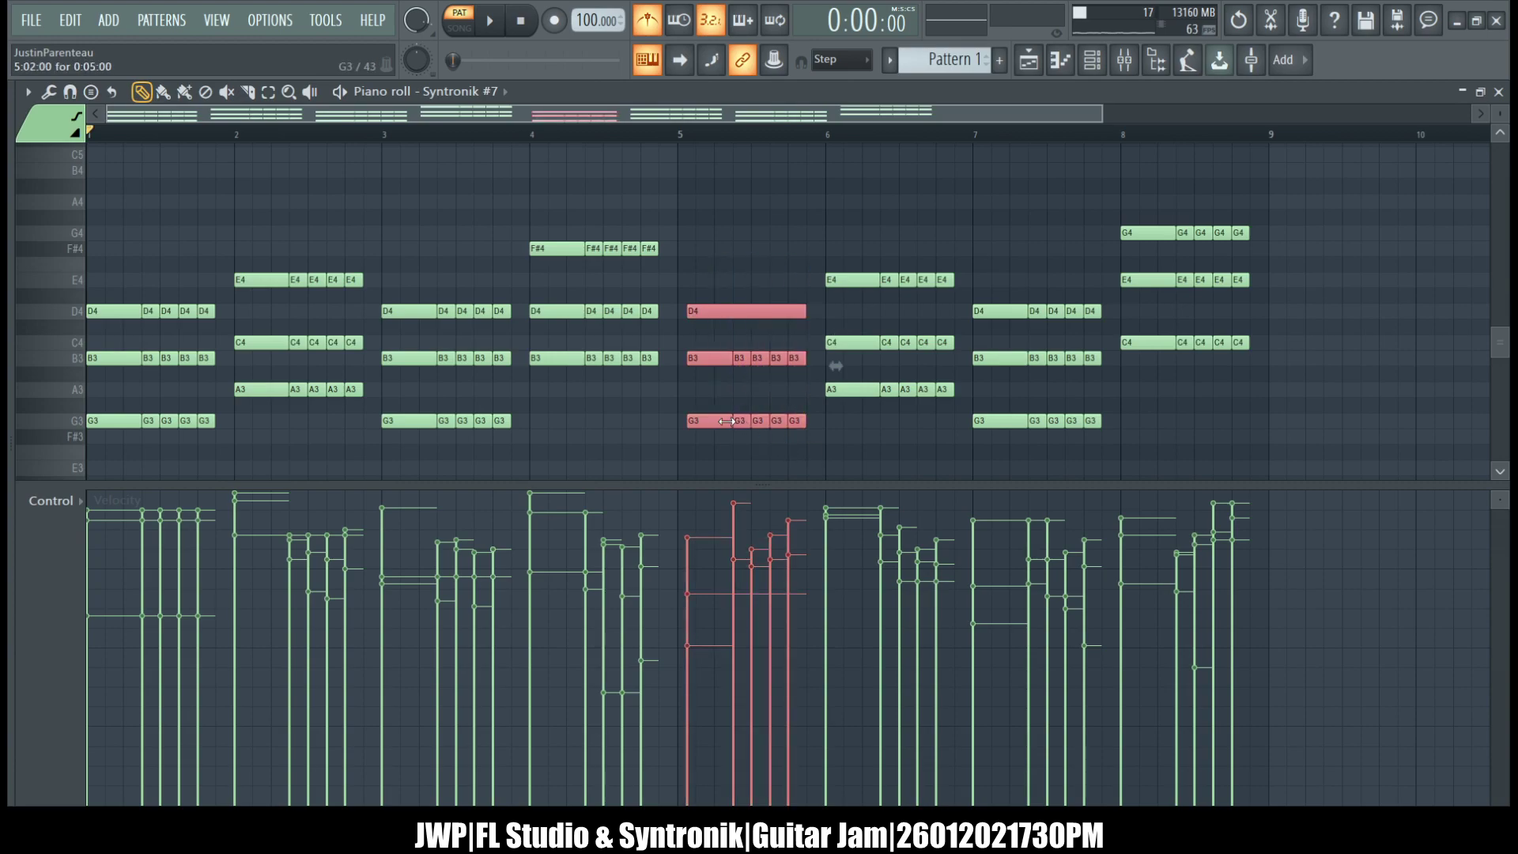
drag(721, 421, 702, 421)
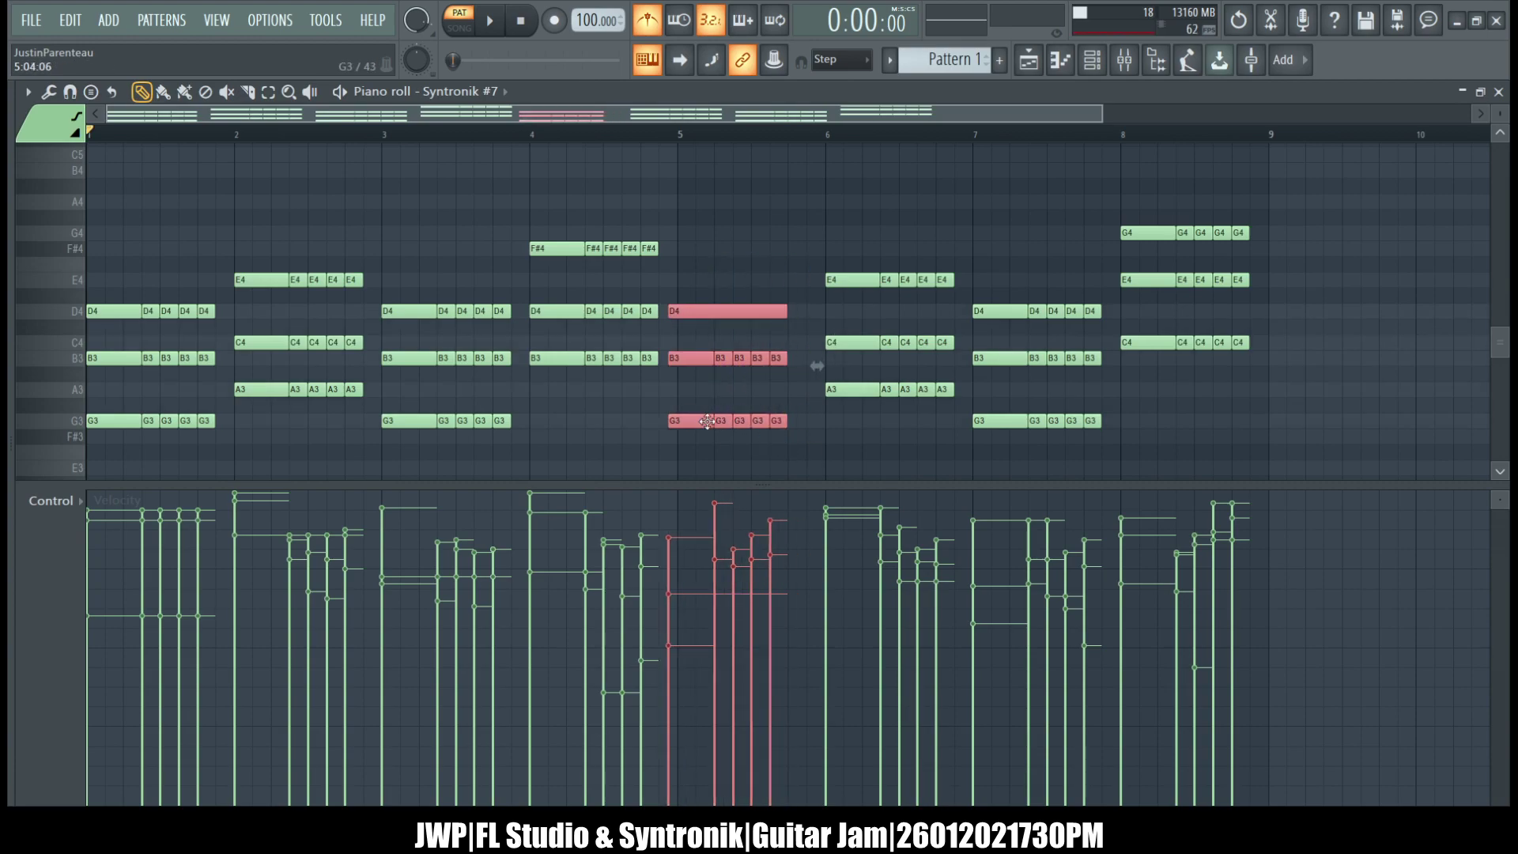
click(737, 237)
key(ctrl+z)
key(ctrl+z)
click(693, 210)
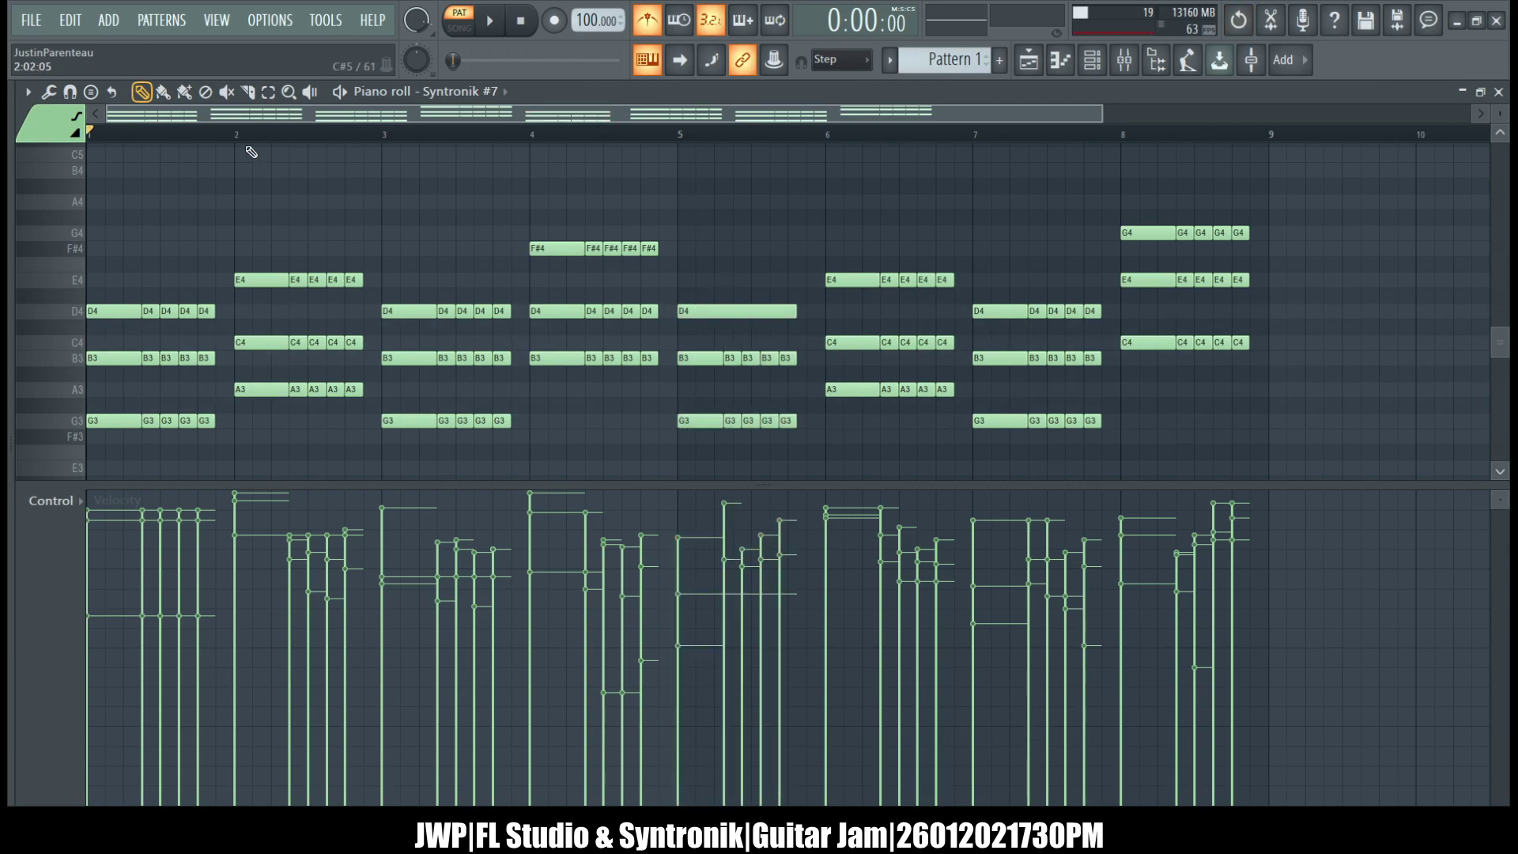
- Slice the long D4 note in bar 5 where the opening B3 and G3 notes end
click(248, 91)
drag(734, 300, 725, 333)
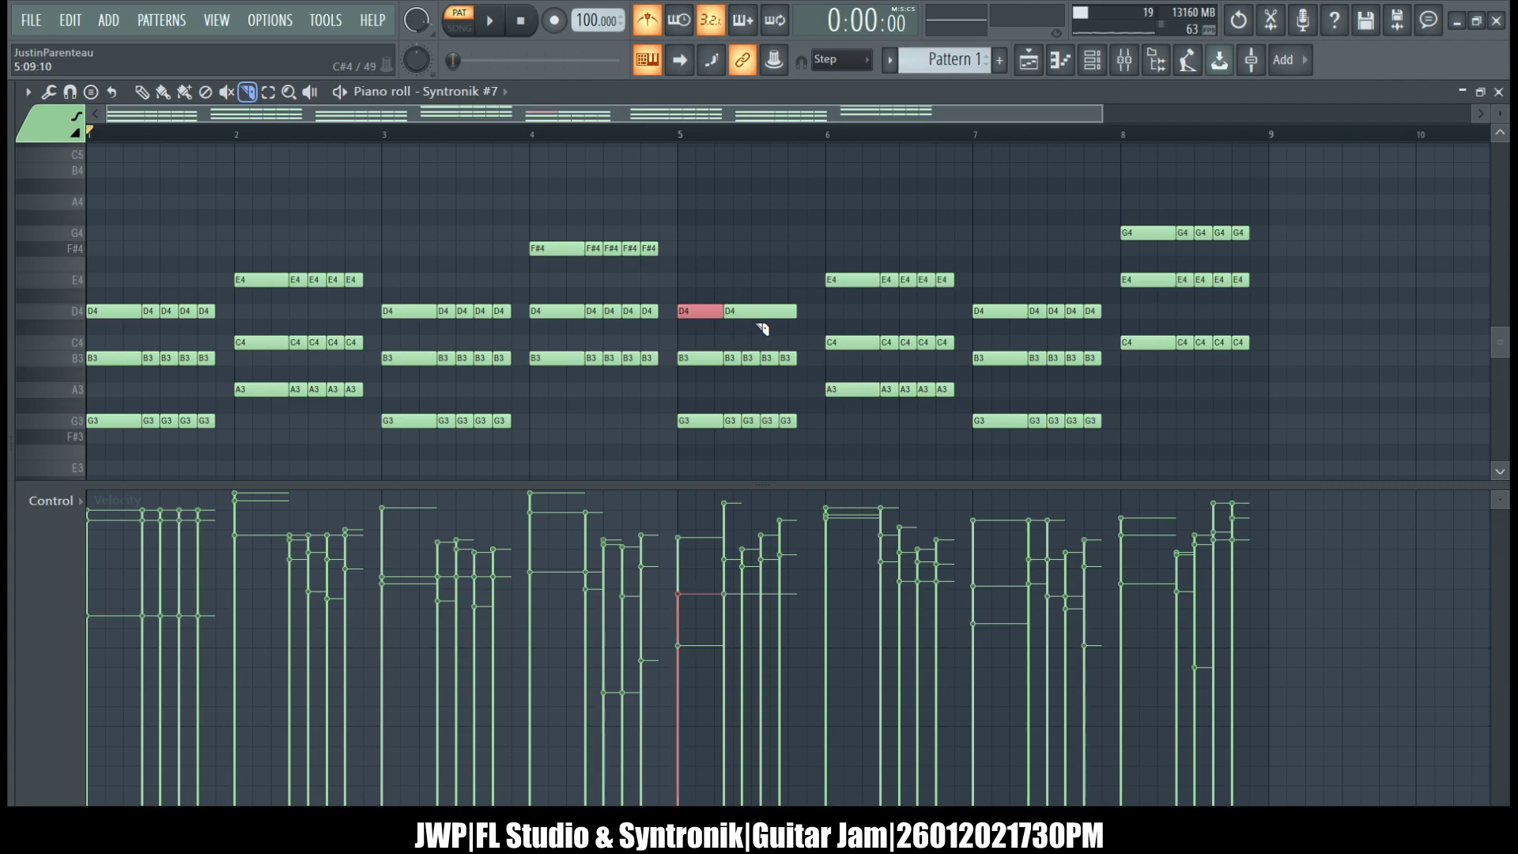
- Shift the bar 5 notes after the opening chord one grid step later and lengthen the opening chord to meet them
scroll(753, 333, down, 1)
scroll(752, 330, up, 4)
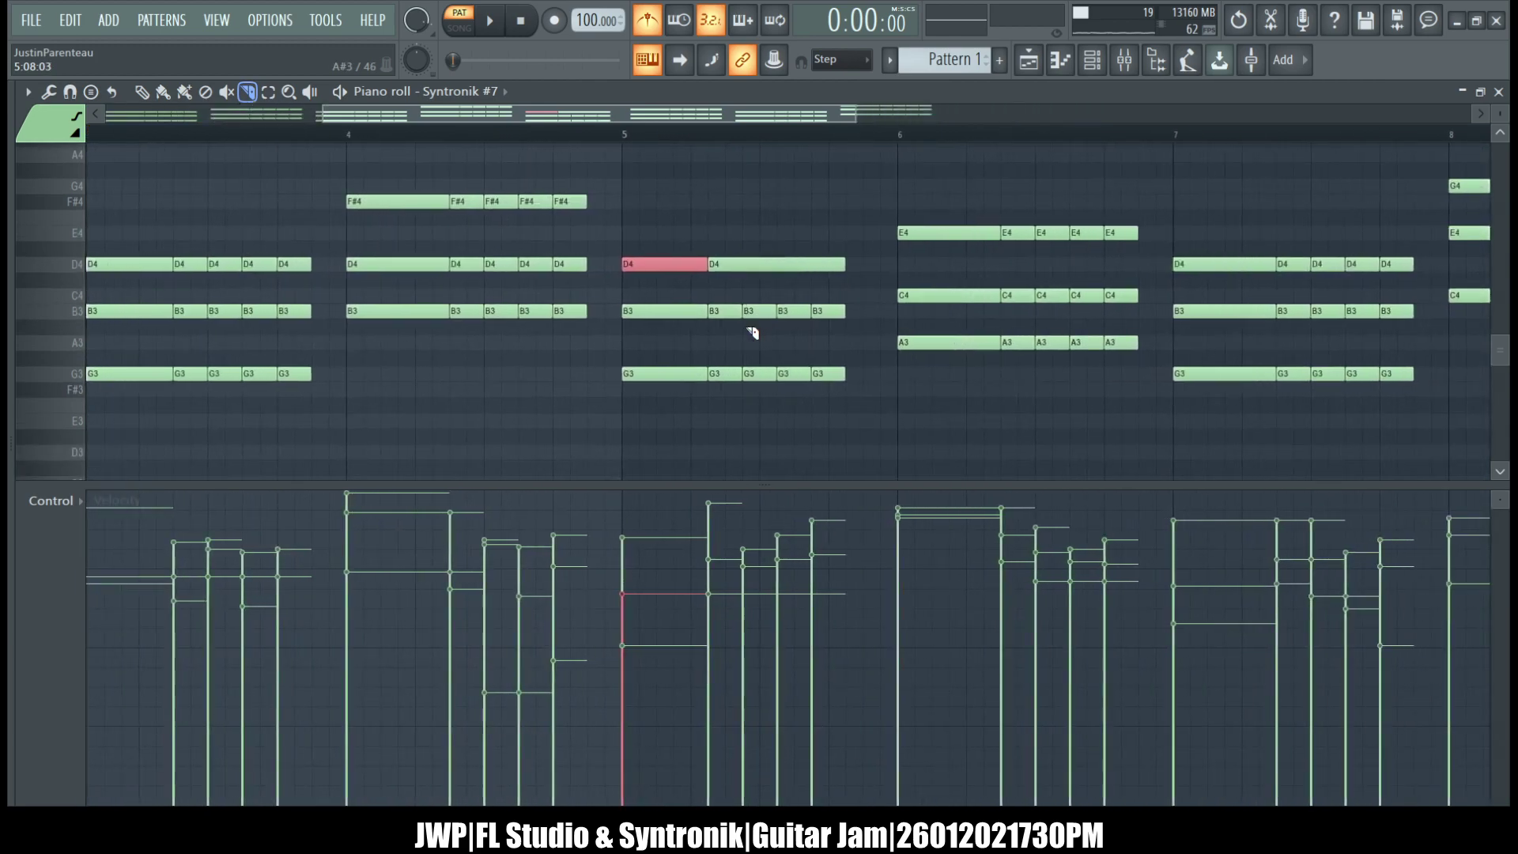
click(874, 447)
drag(874, 447, 729, 243)
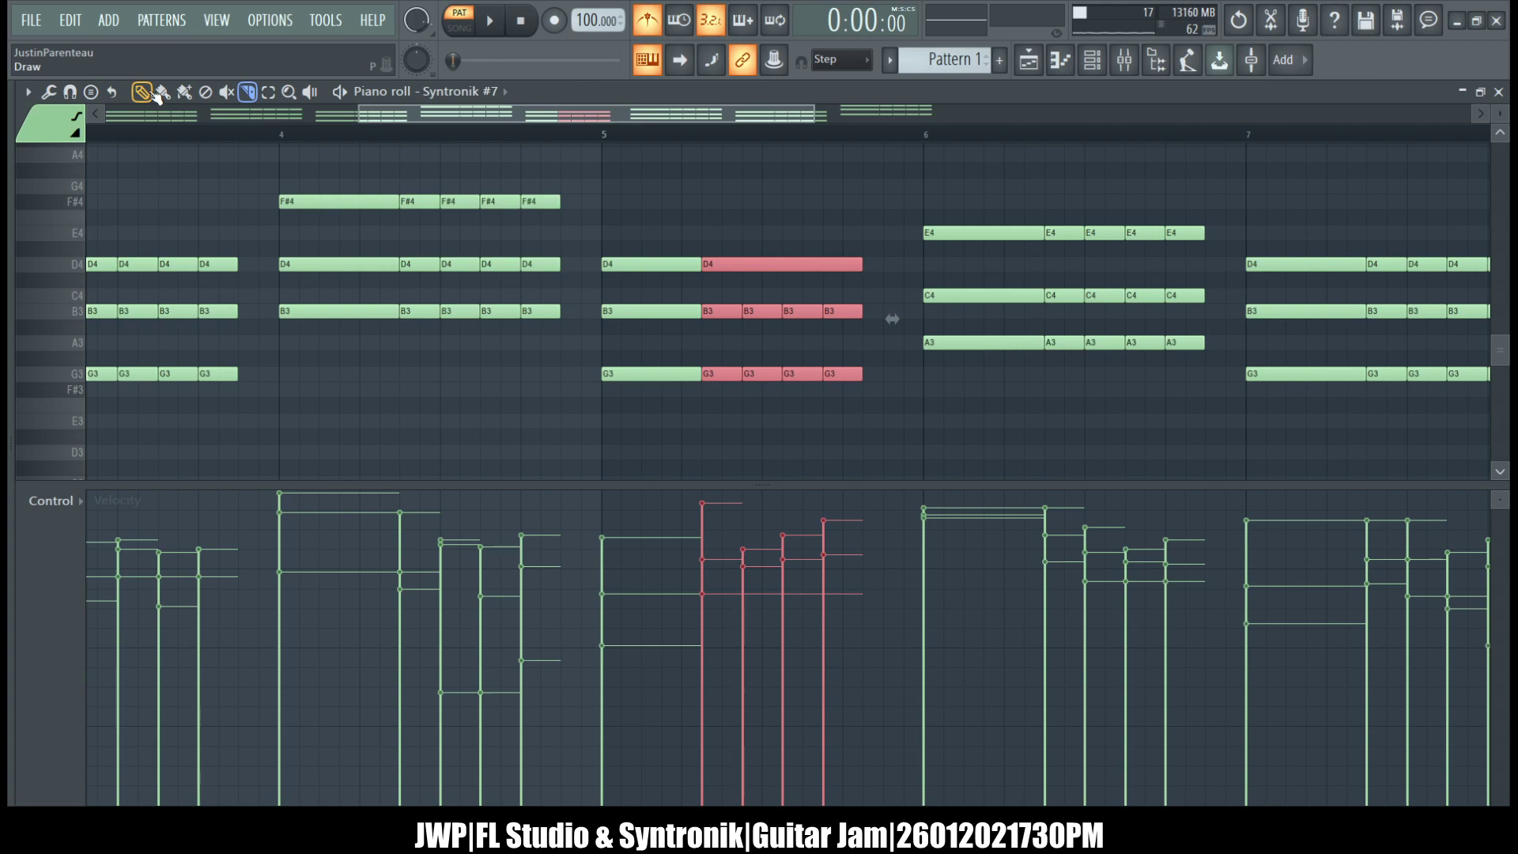
drag(714, 264, 645, 448)
drag(700, 373, 720, 373)
- Slice the second D4 note in bar 5 into four short hits matching B3 and G3
click(251, 89)
drag(769, 297, 854, 273)
scroll(800, 196, down, 3)
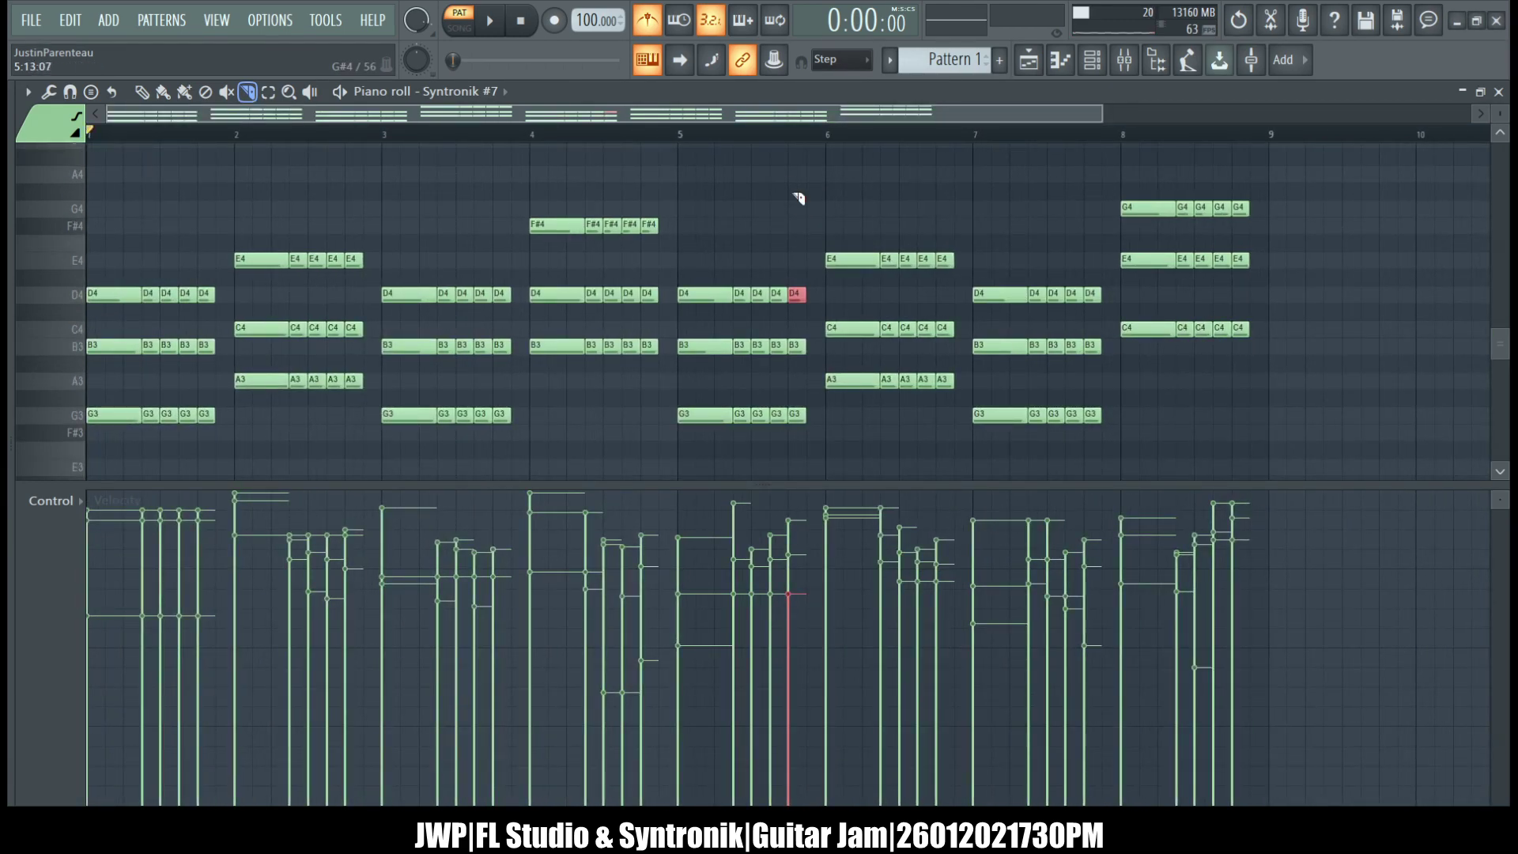
- Play the pattern and shorten all chord notes together by half a step, with the snap at 1/2 step
key(space)
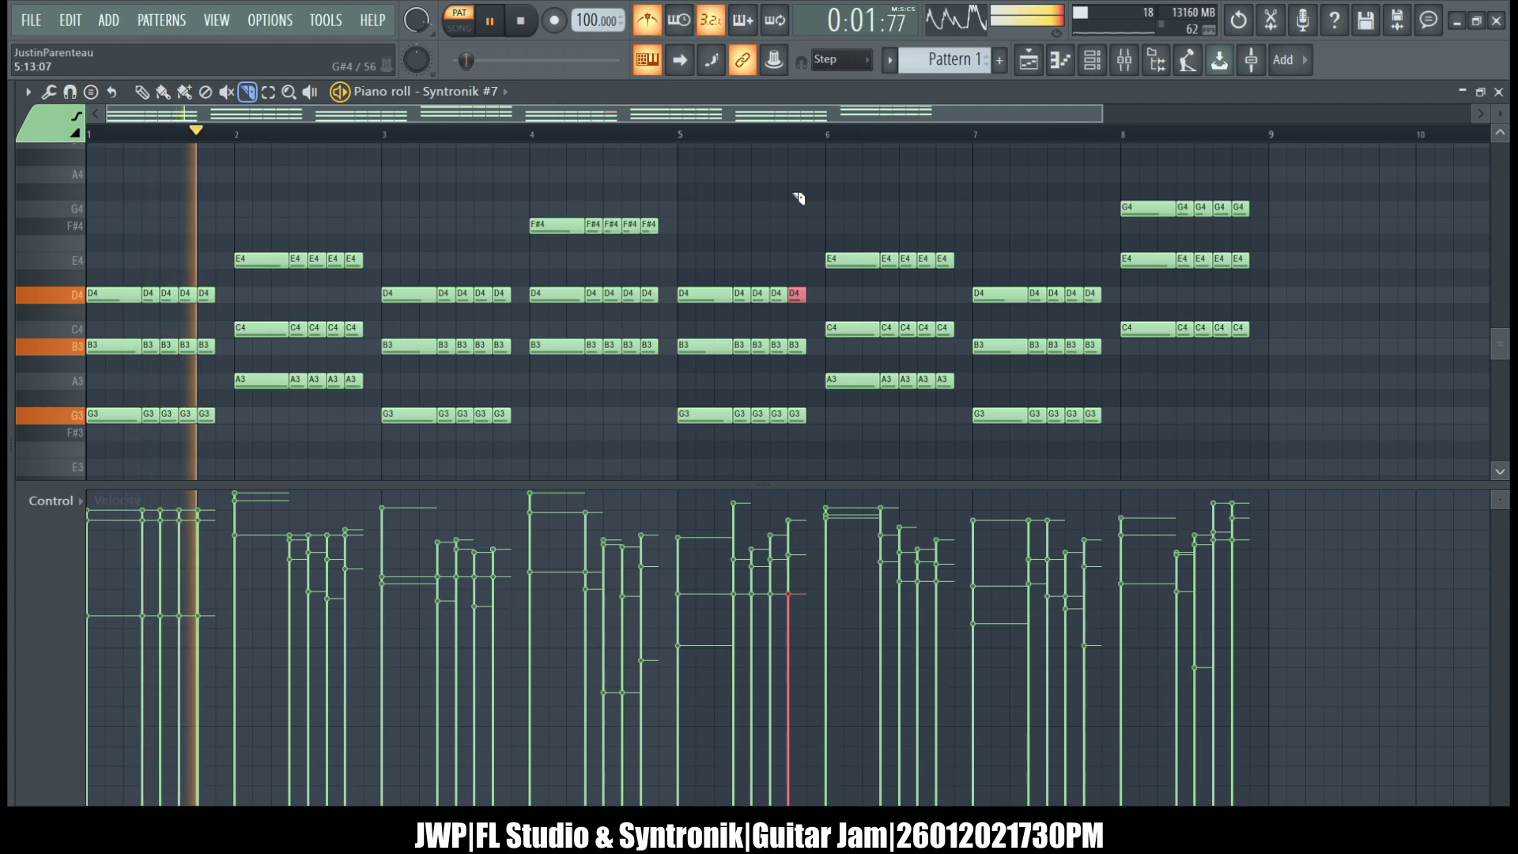
key(ctrl+a)
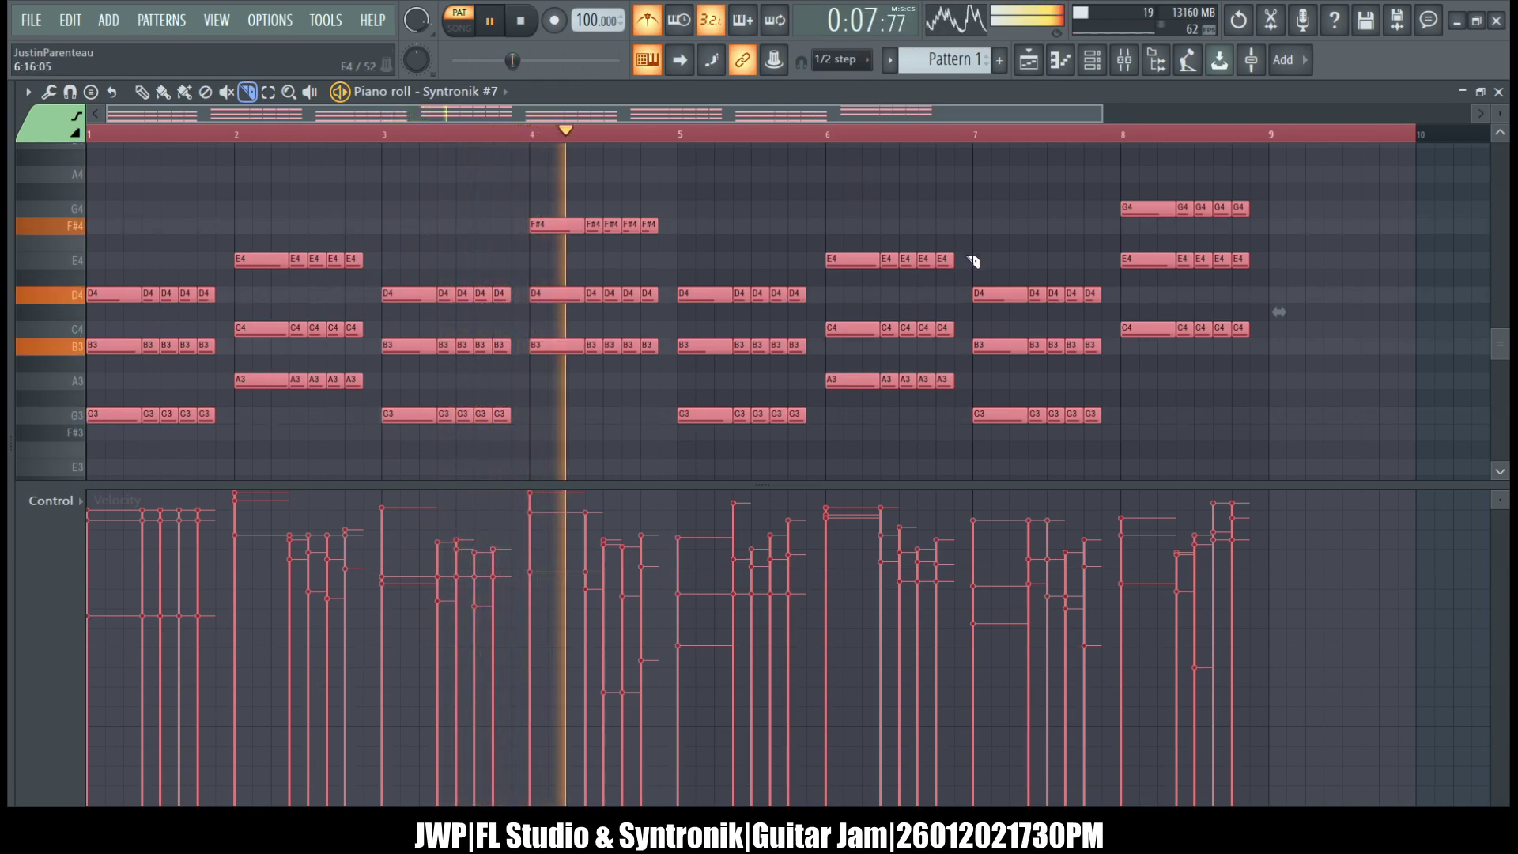
click(142, 92)
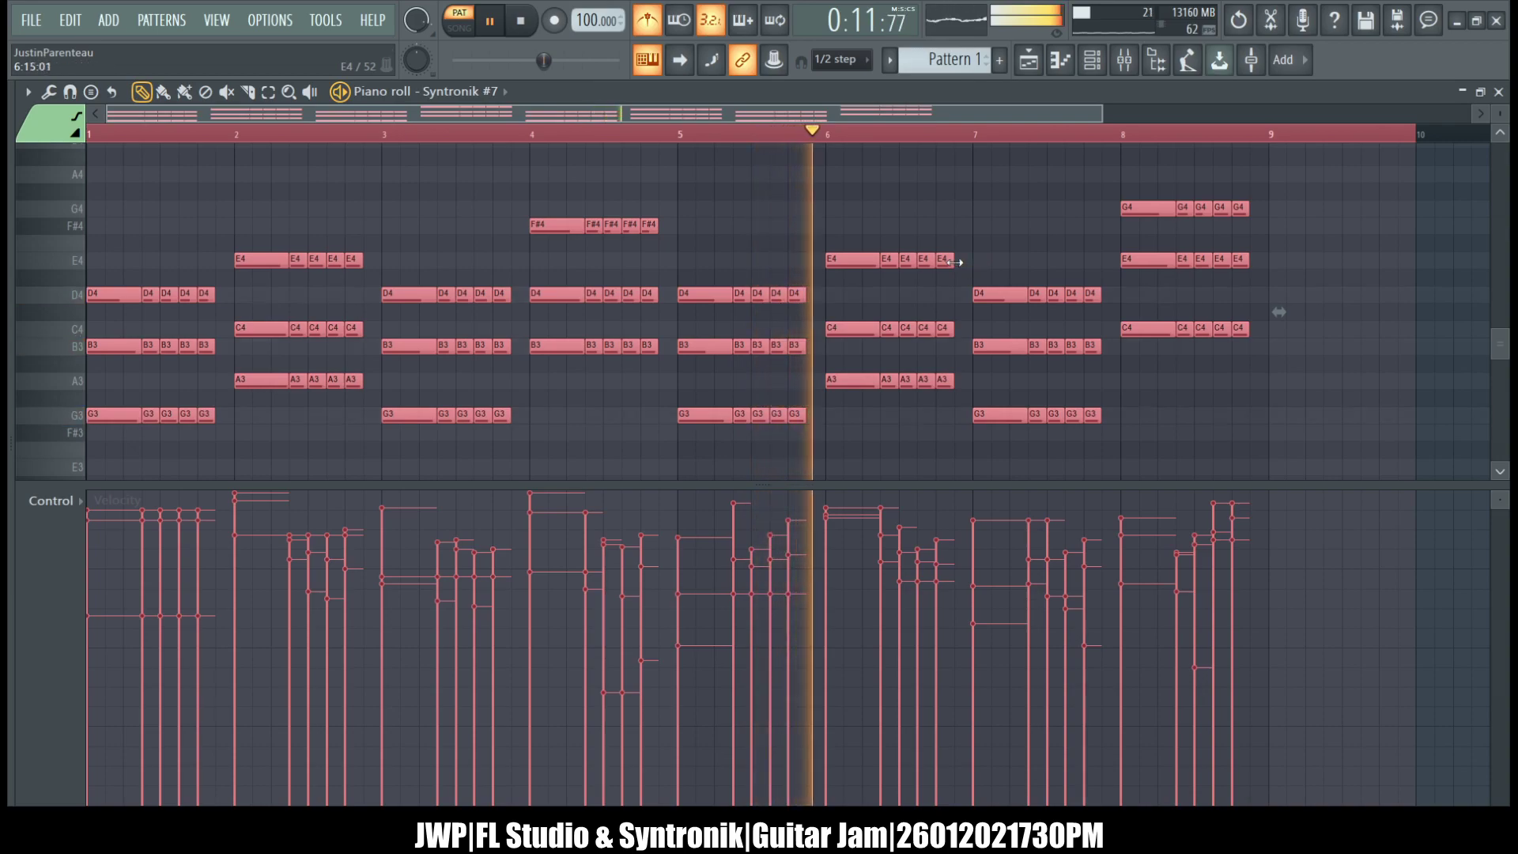
drag(954, 262, 949, 262)
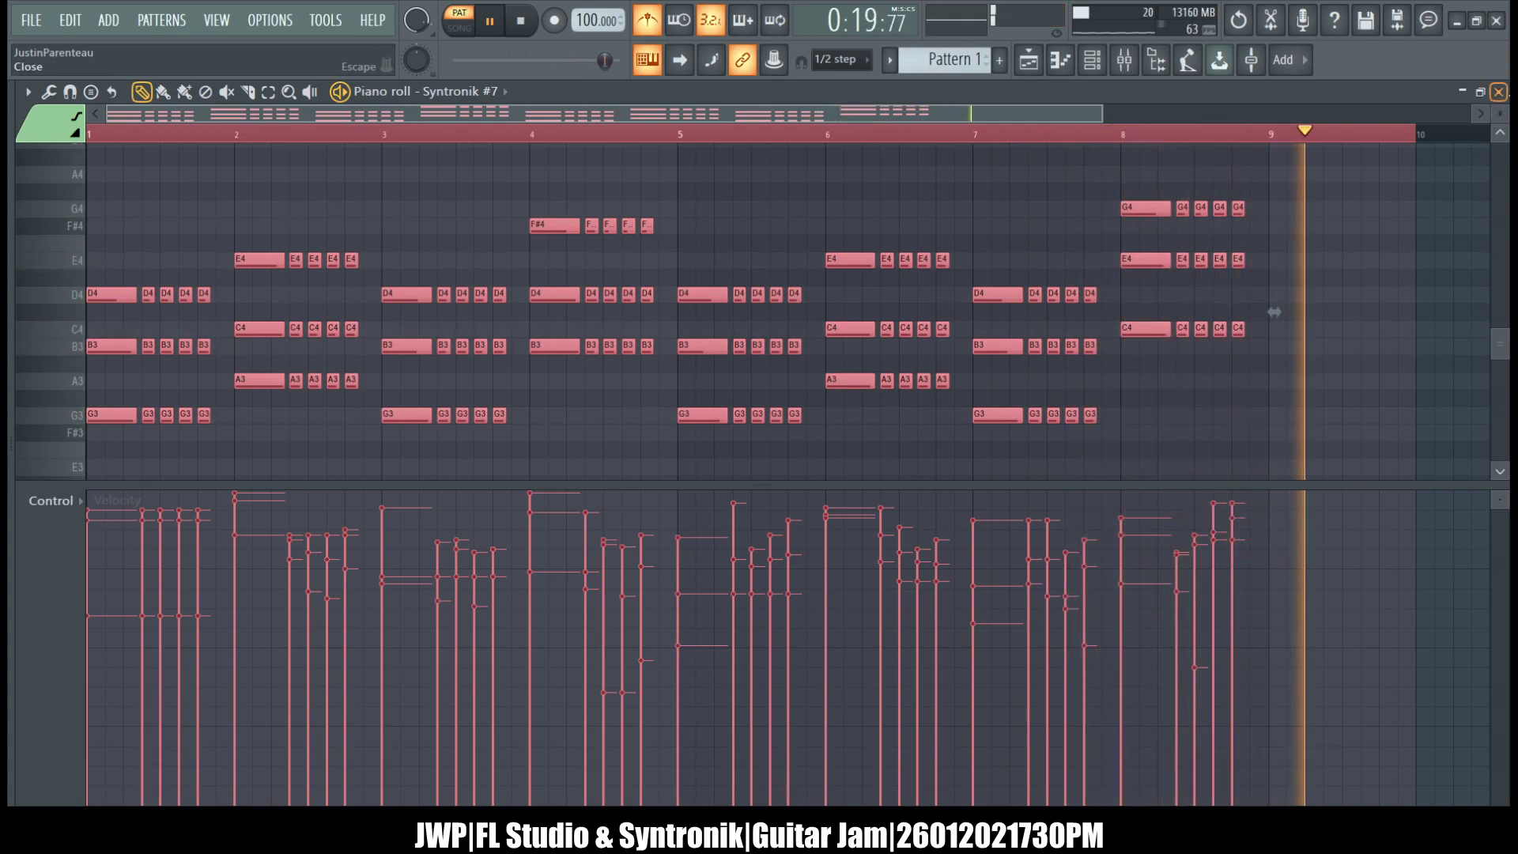
- Place a Pattern 1 clip at bar 1 on playlist Track 1 and trim it to end at bar 9
click(1498, 91)
click(1345, 125)
mouse_move(573, 186)
mouse_down()
mouse_move(739, 156)
mouse_move(383, 148)
mouse_up()
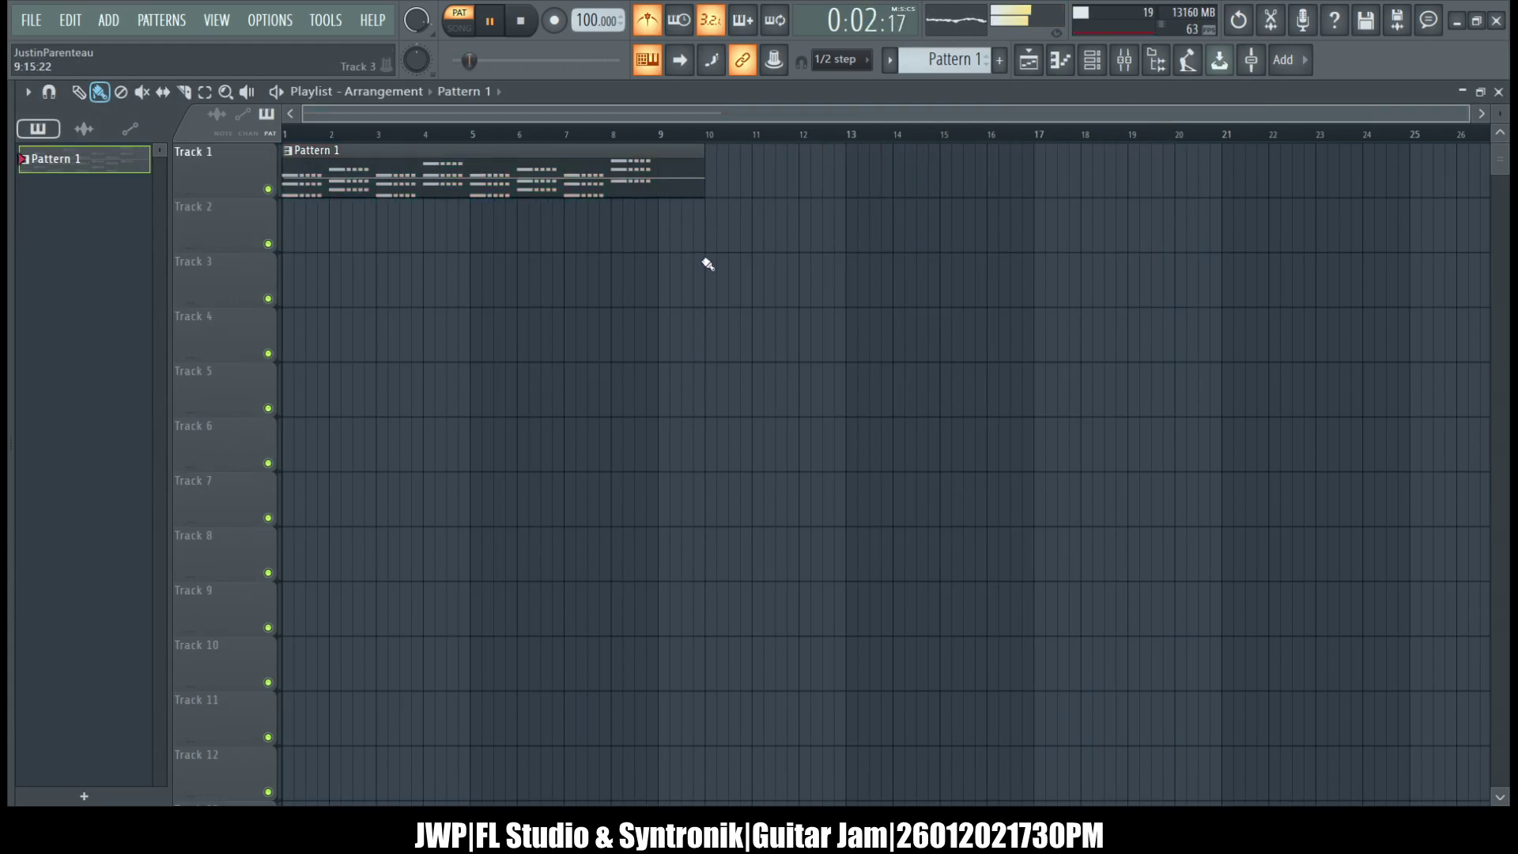
drag(704, 180, 660, 202)
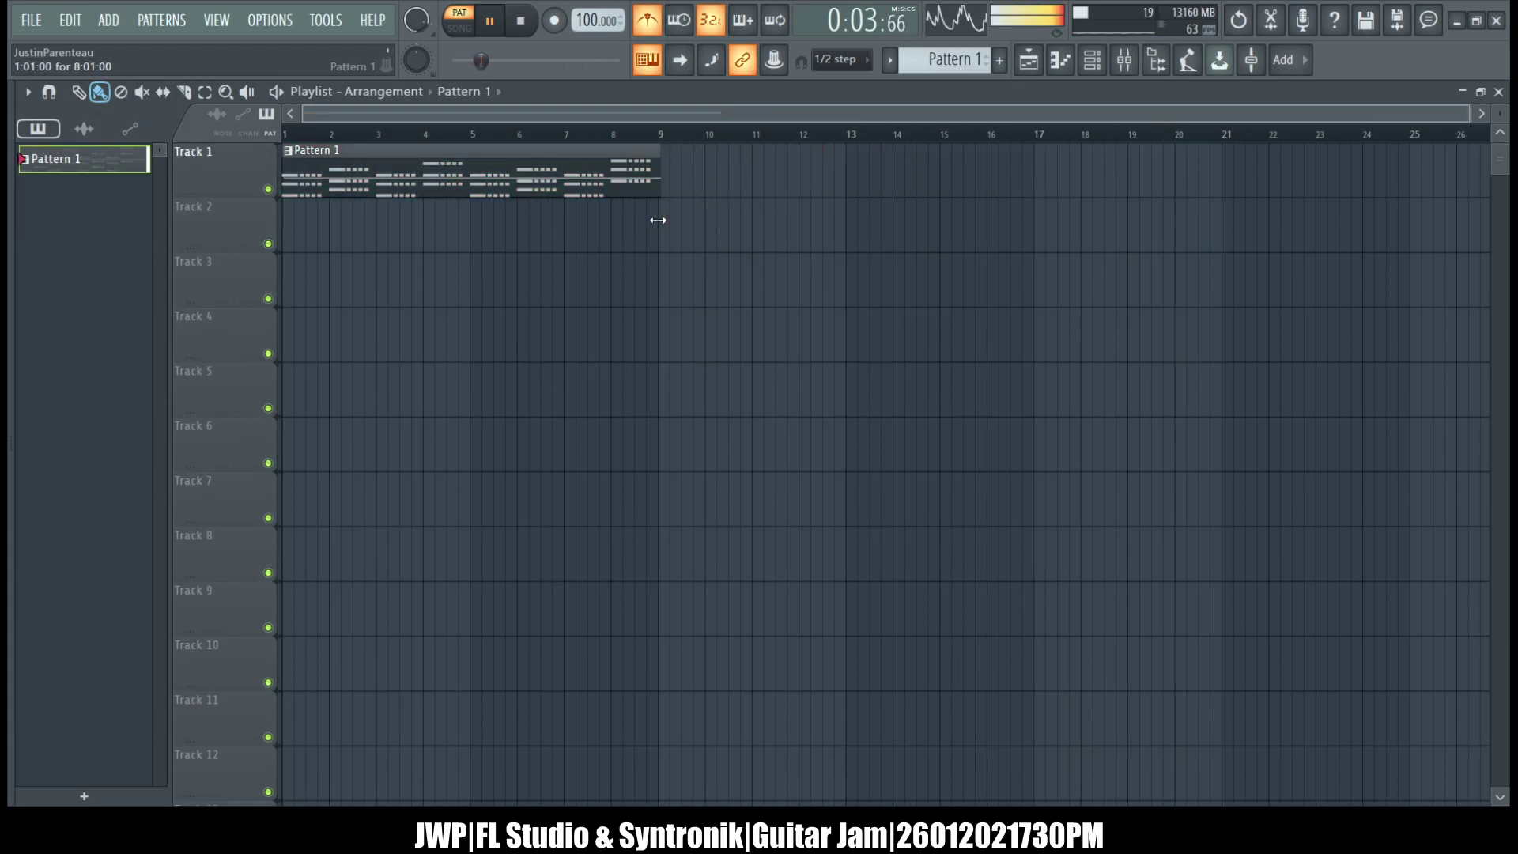
- Stop playback and try to delete the Syntronik #5 channel pitch events beneath the chord notes
double_click(610, 180)
key(space)
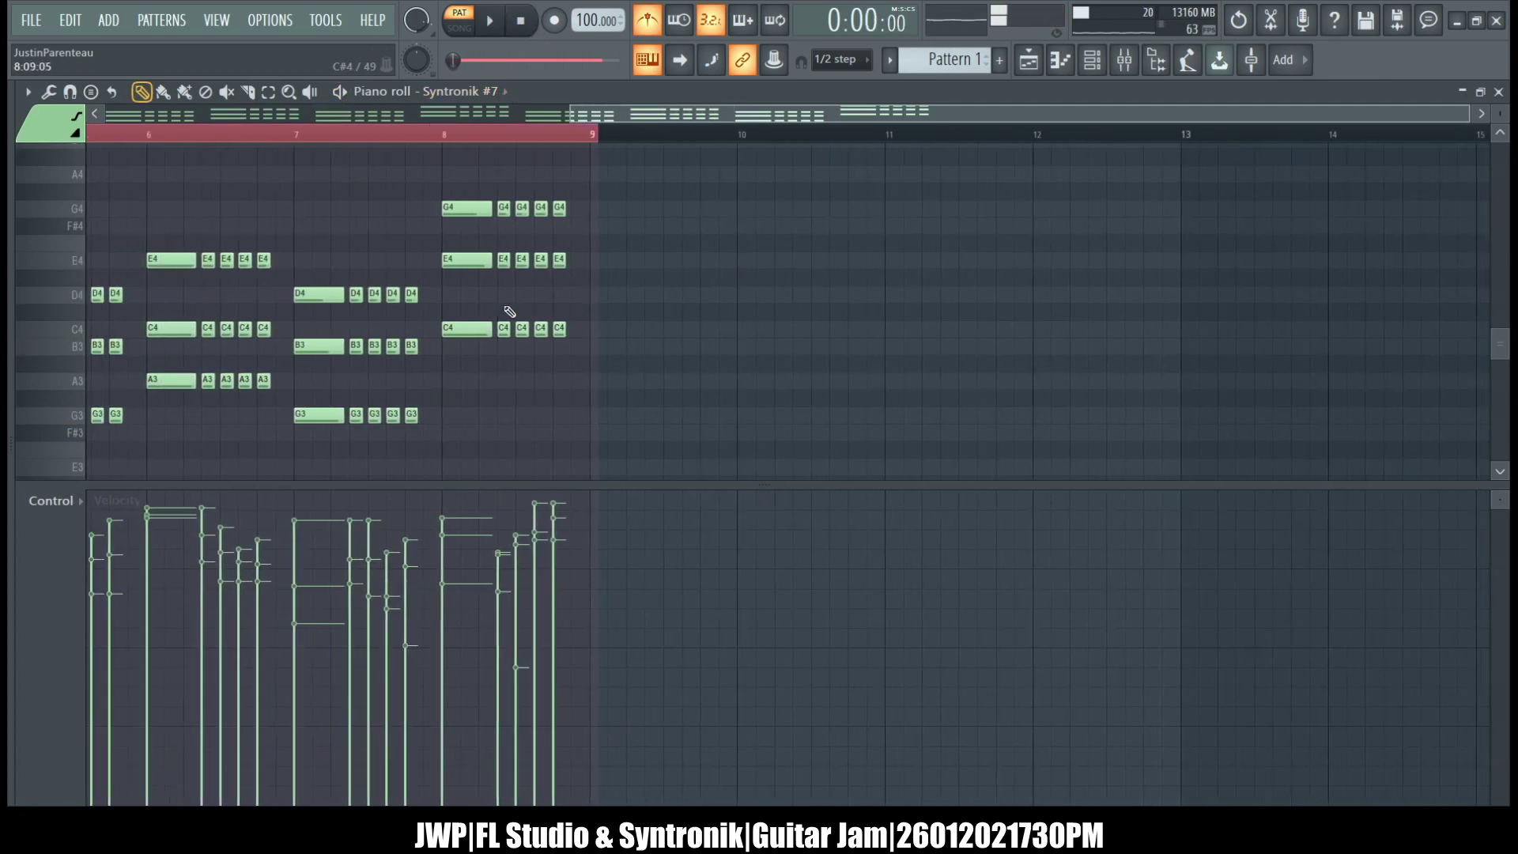
scroll(510, 311, left, 5)
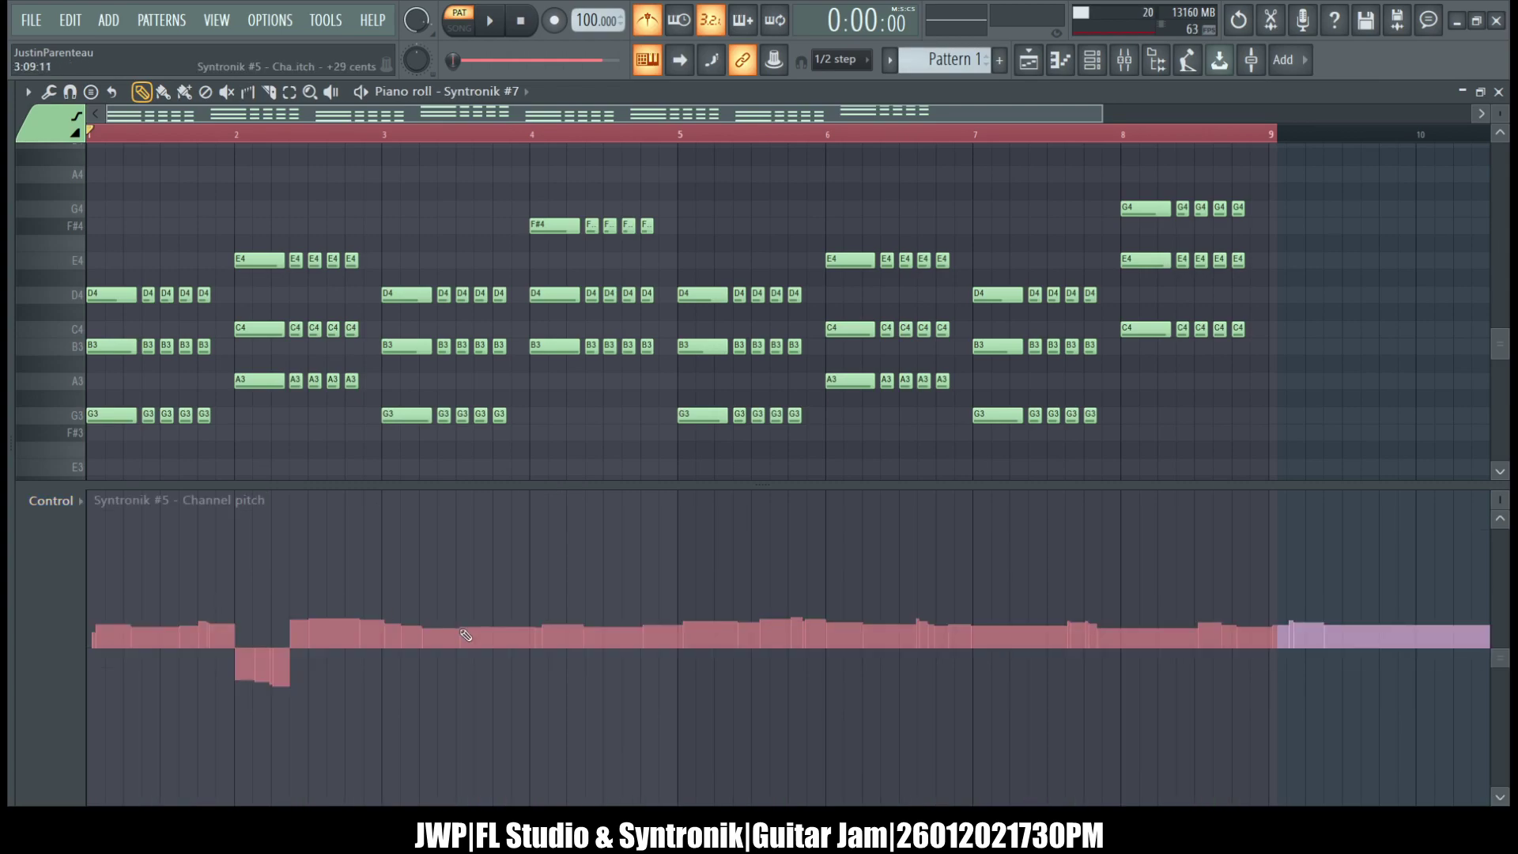
key(Delete)
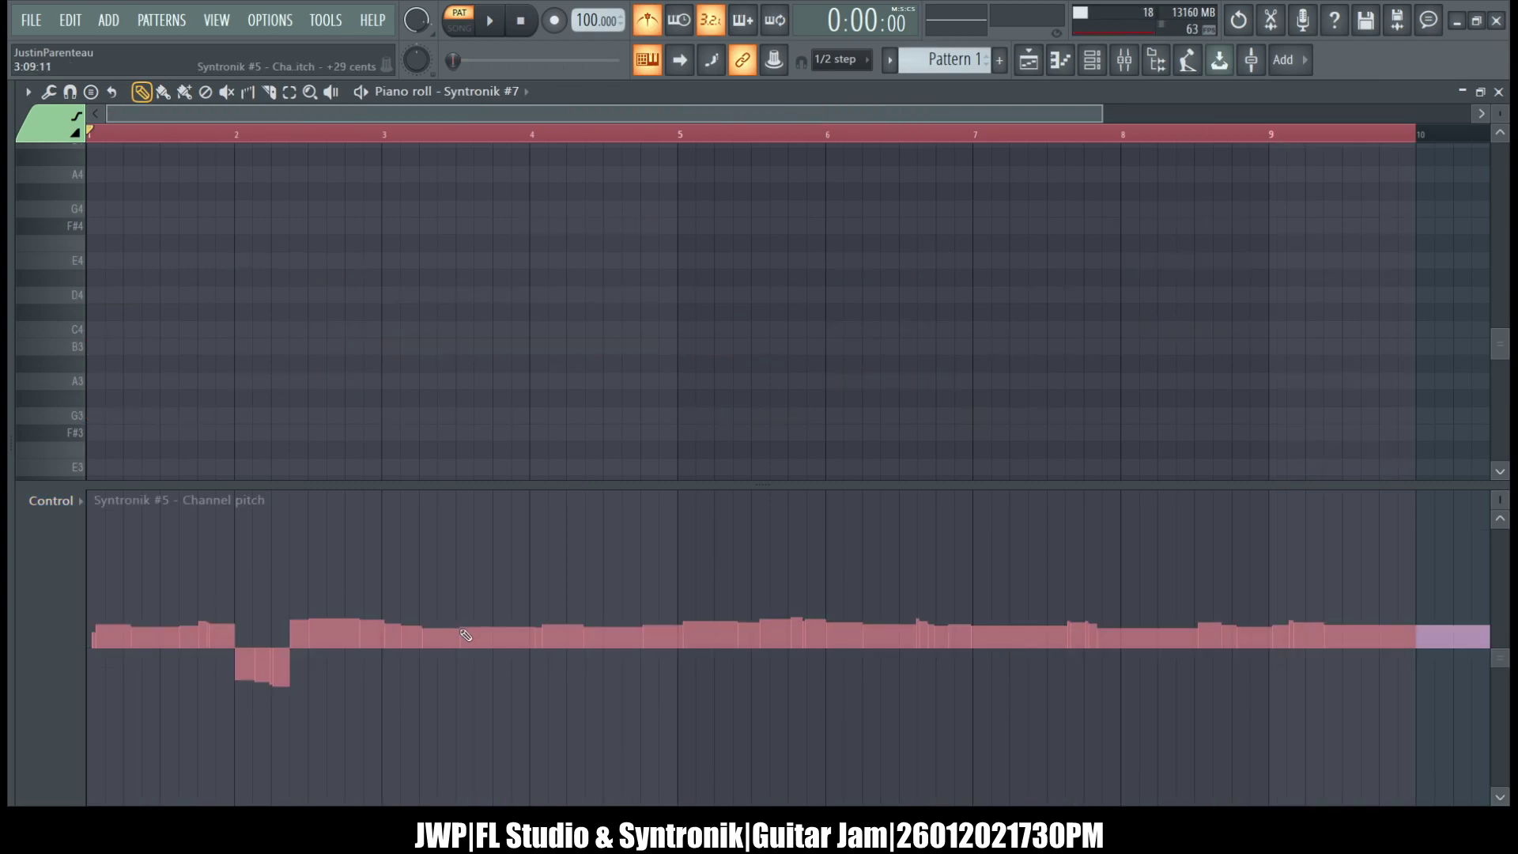
key(ctrl+z)
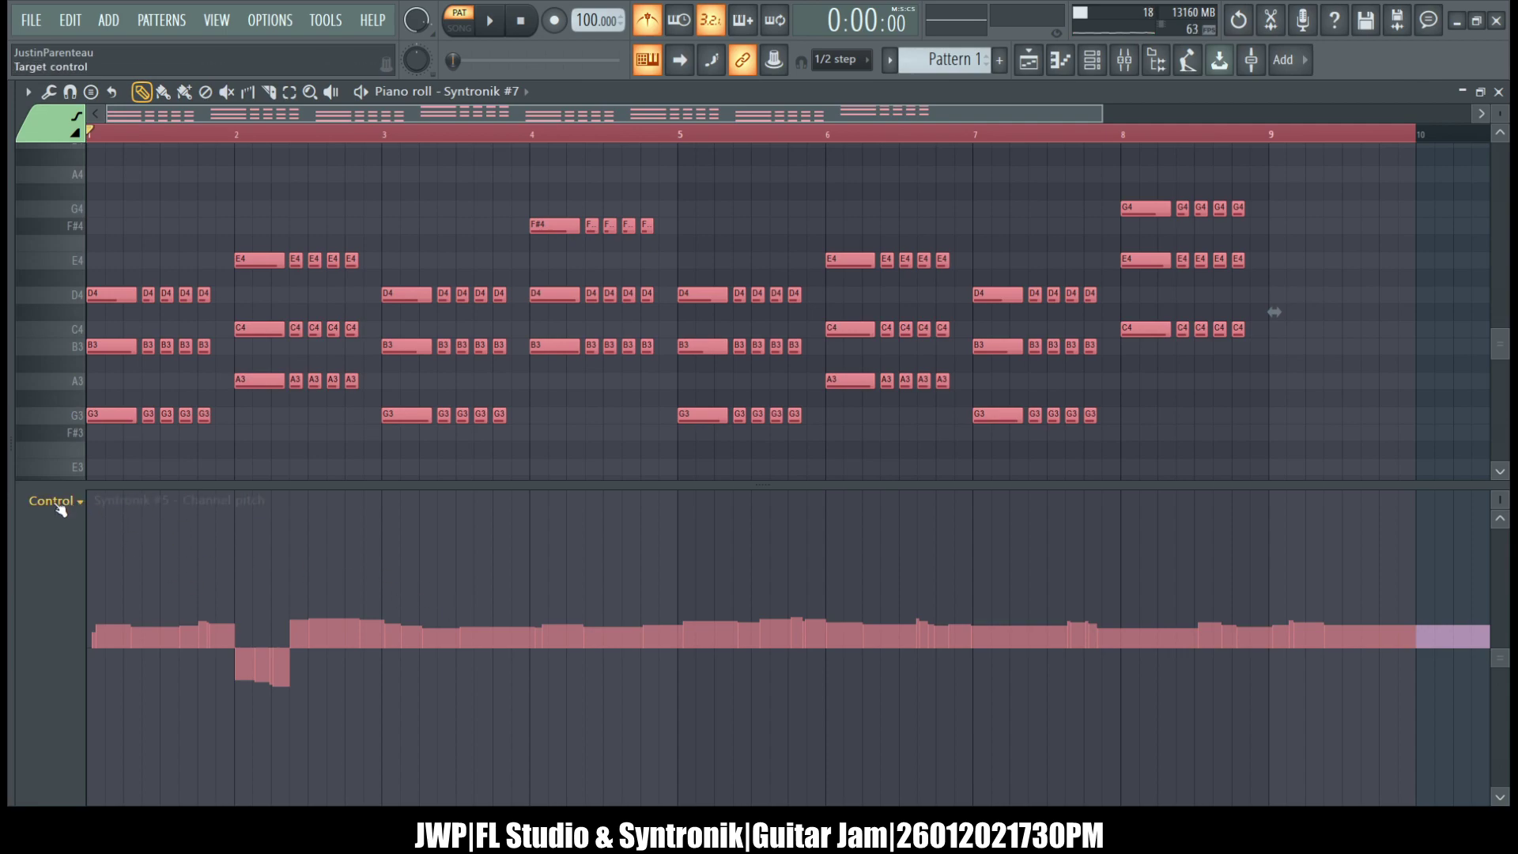
click(237, 552)
drag(214, 573, 603, 653)
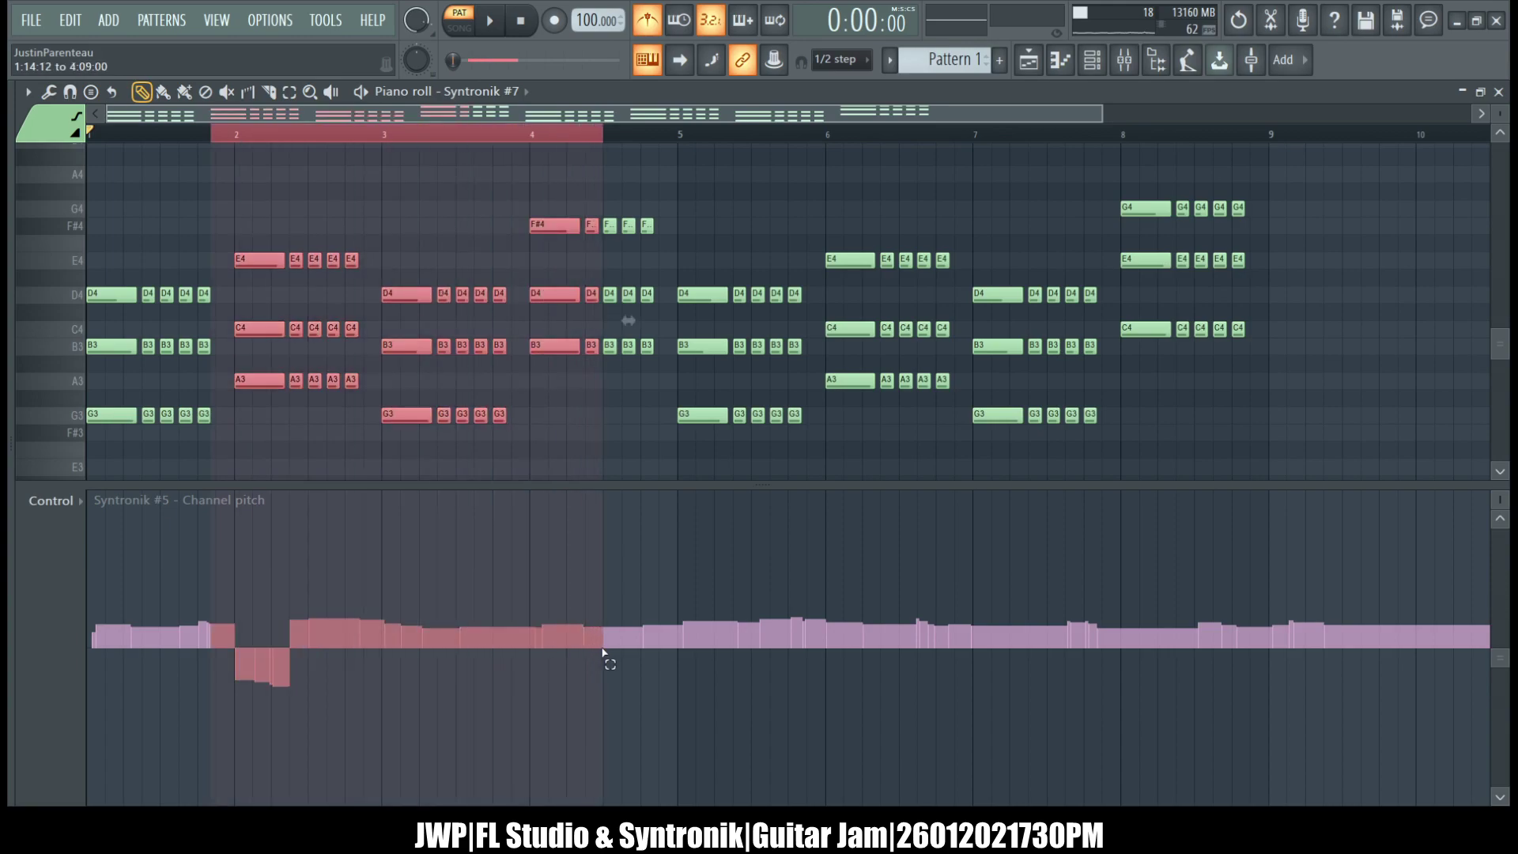
click(422, 528)
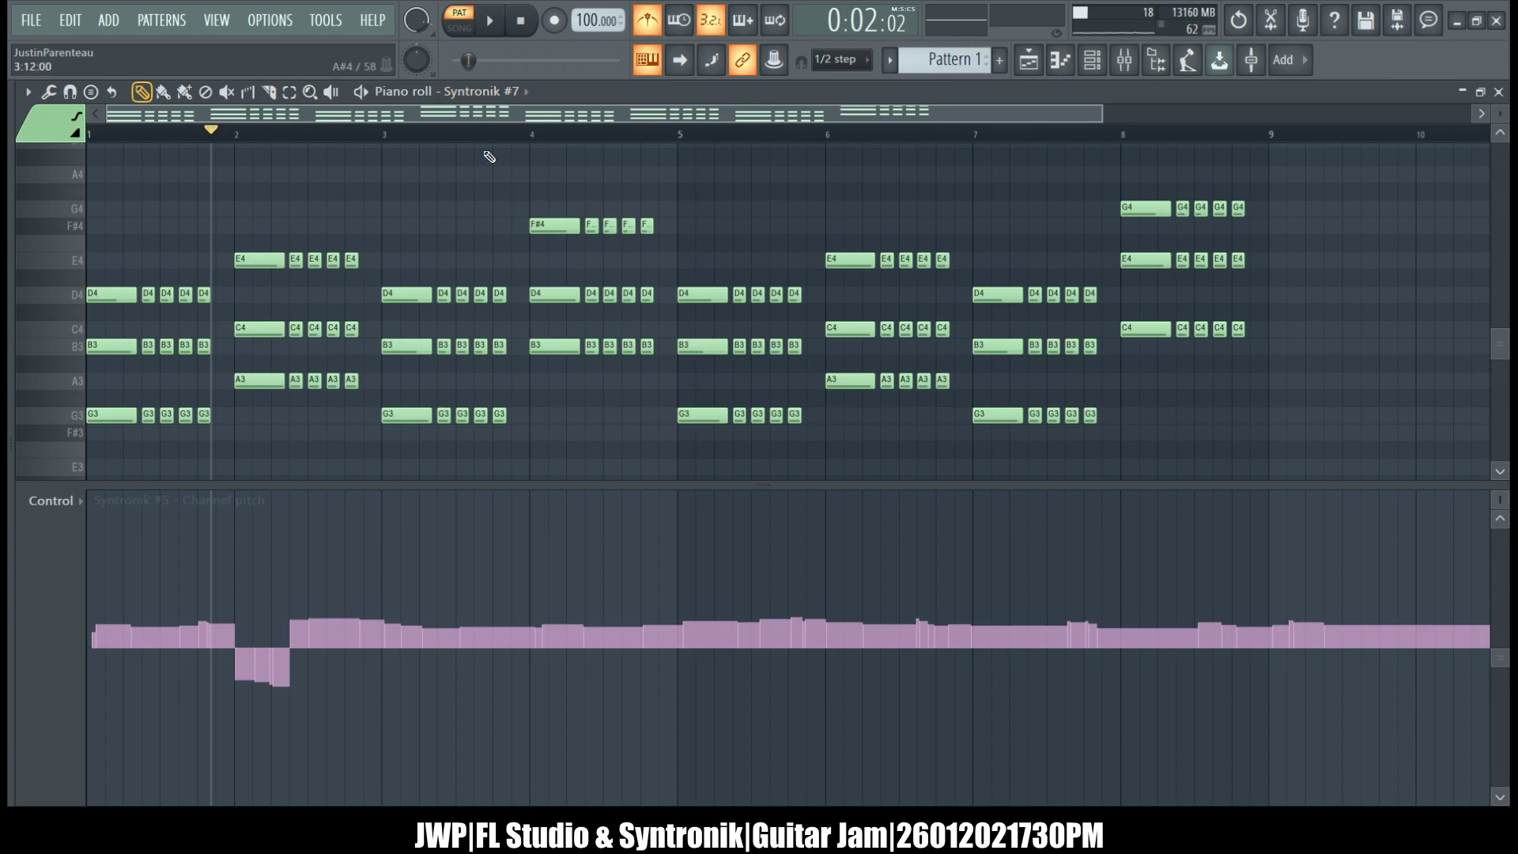
- Check the Syntronik #7 channel's note velocities and its plugin window with the detailed settings
click(1499, 92)
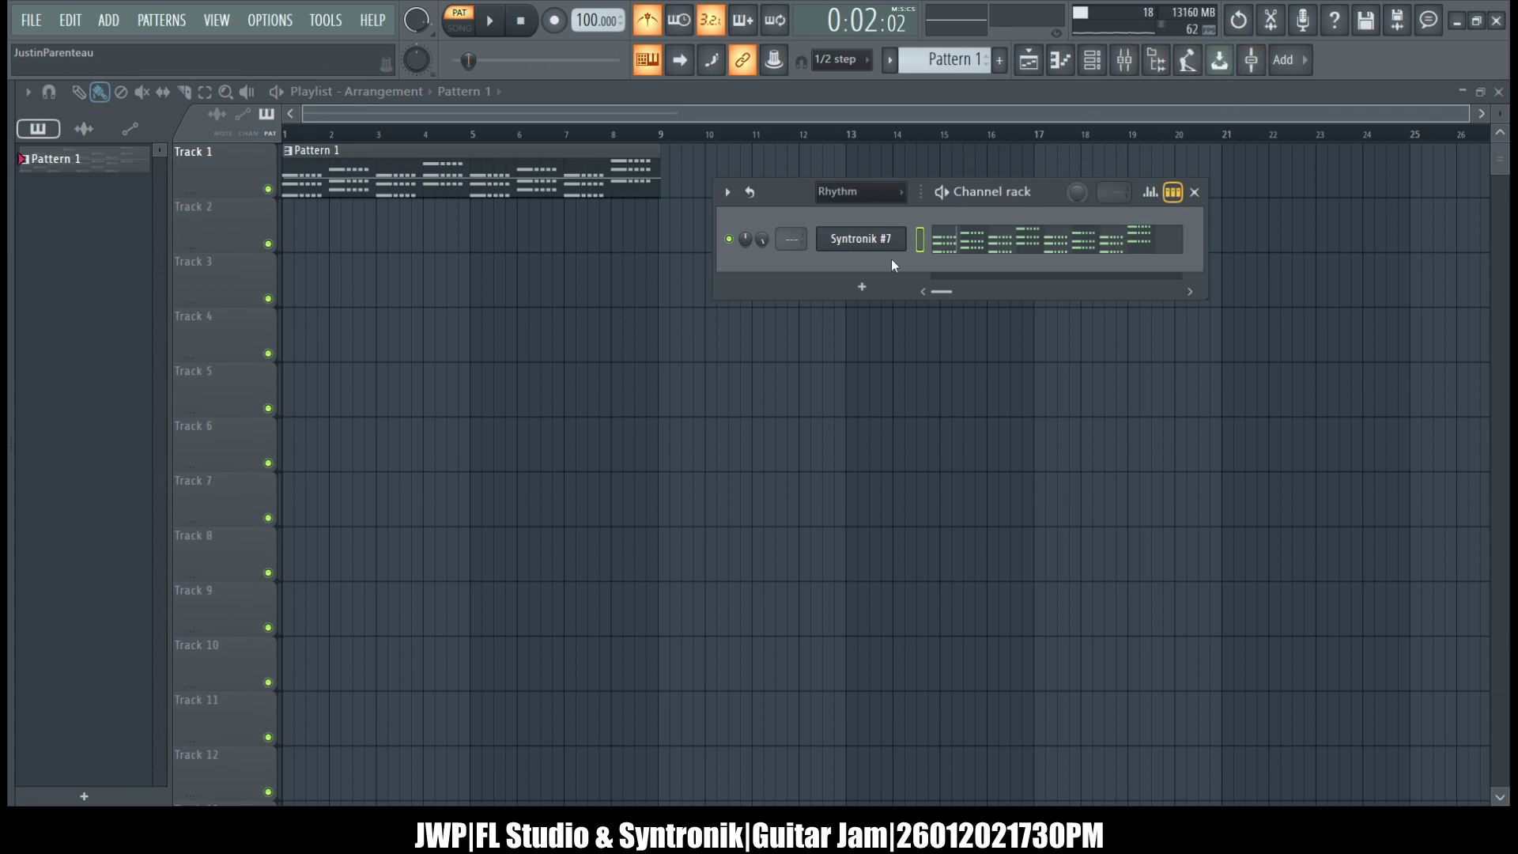
click(942, 254)
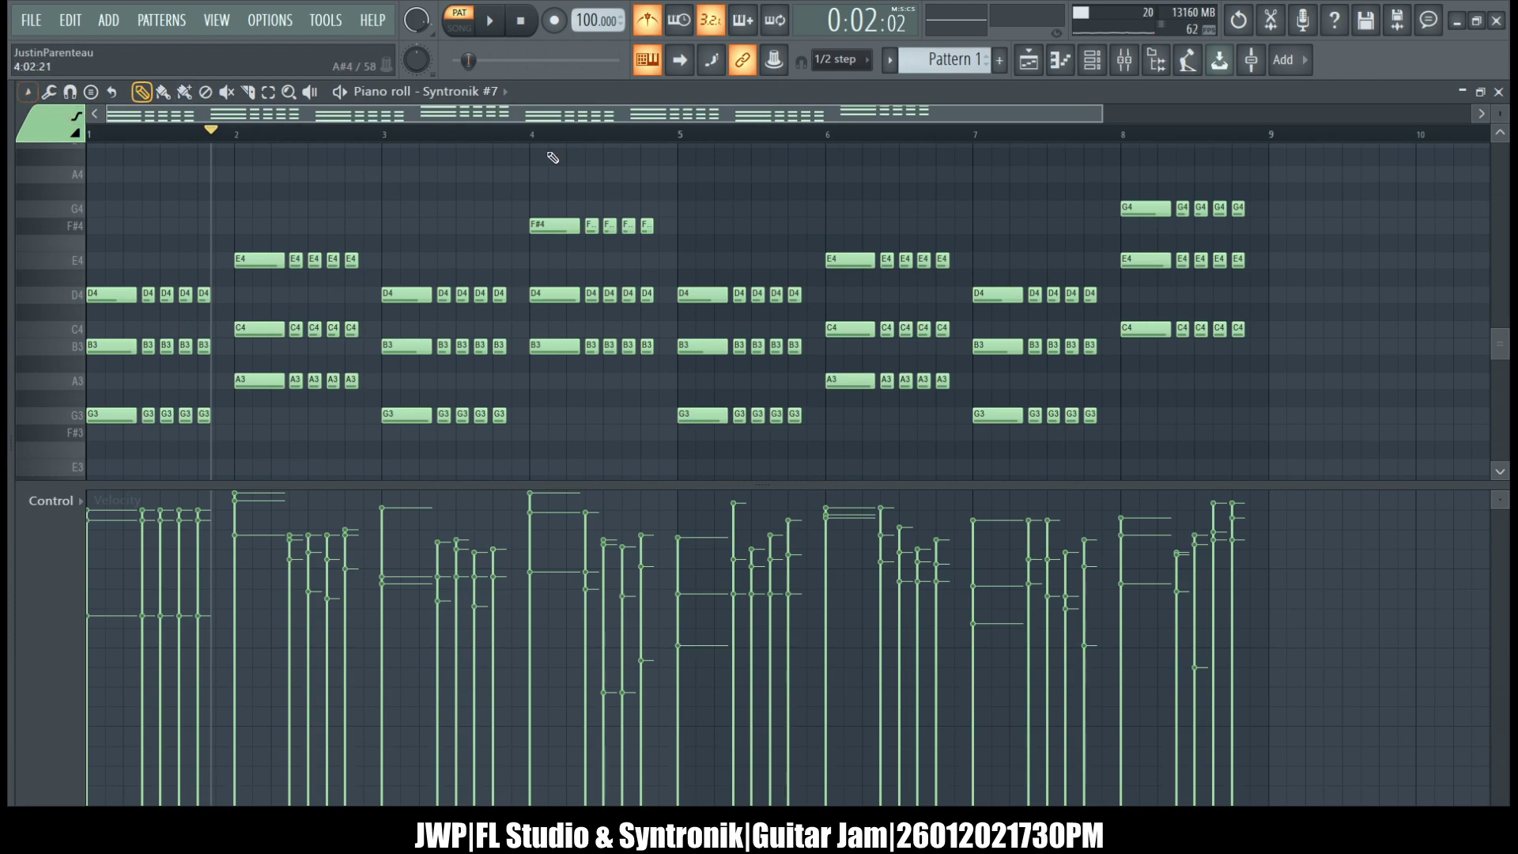
click(1499, 92)
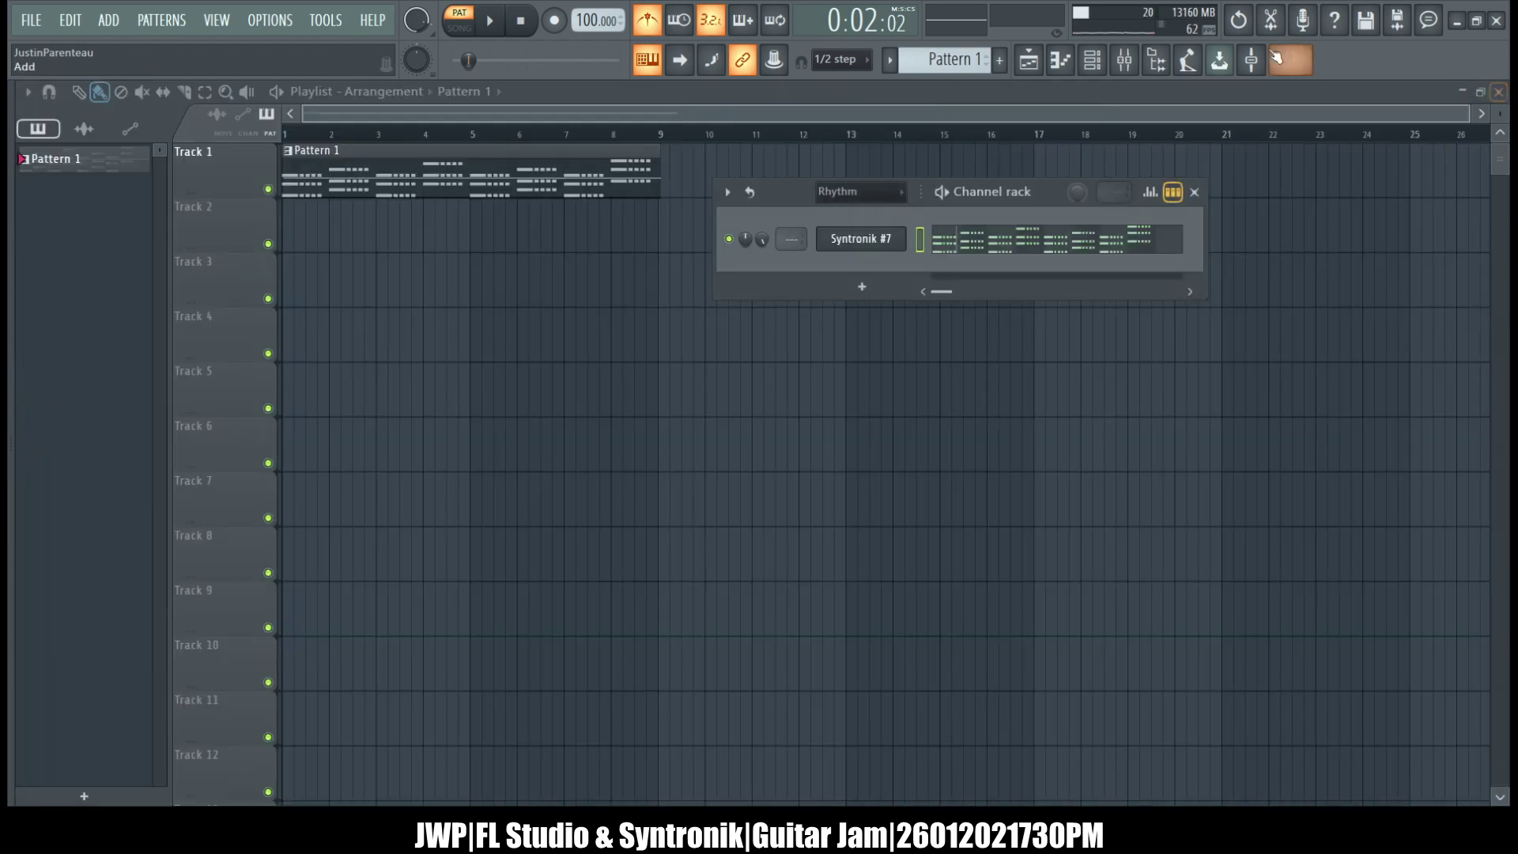
click(1092, 59)
click(1092, 59)
click(866, 243)
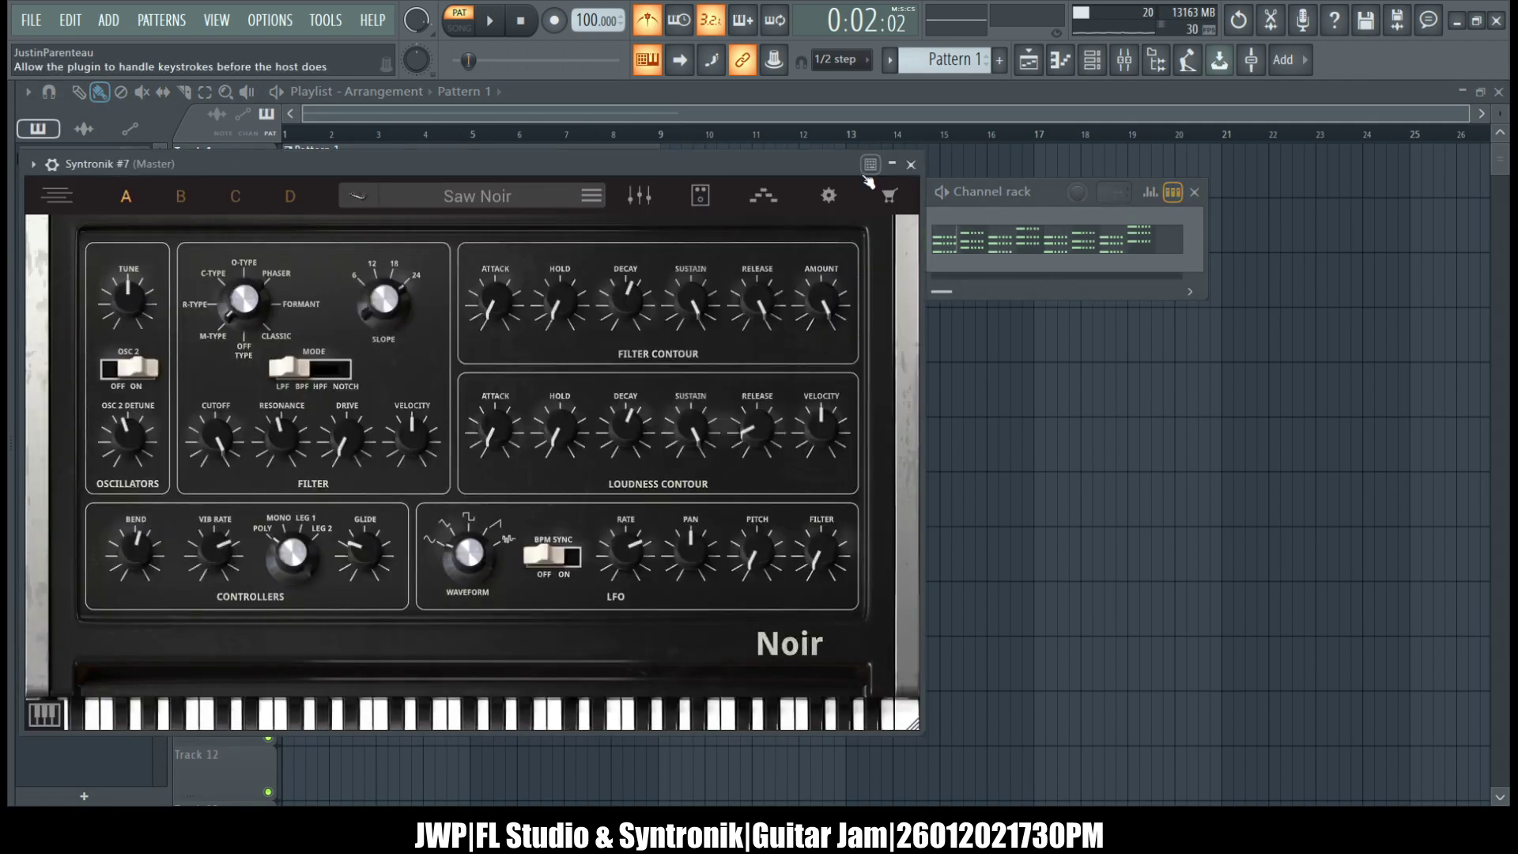
click(52, 163)
click(52, 164)
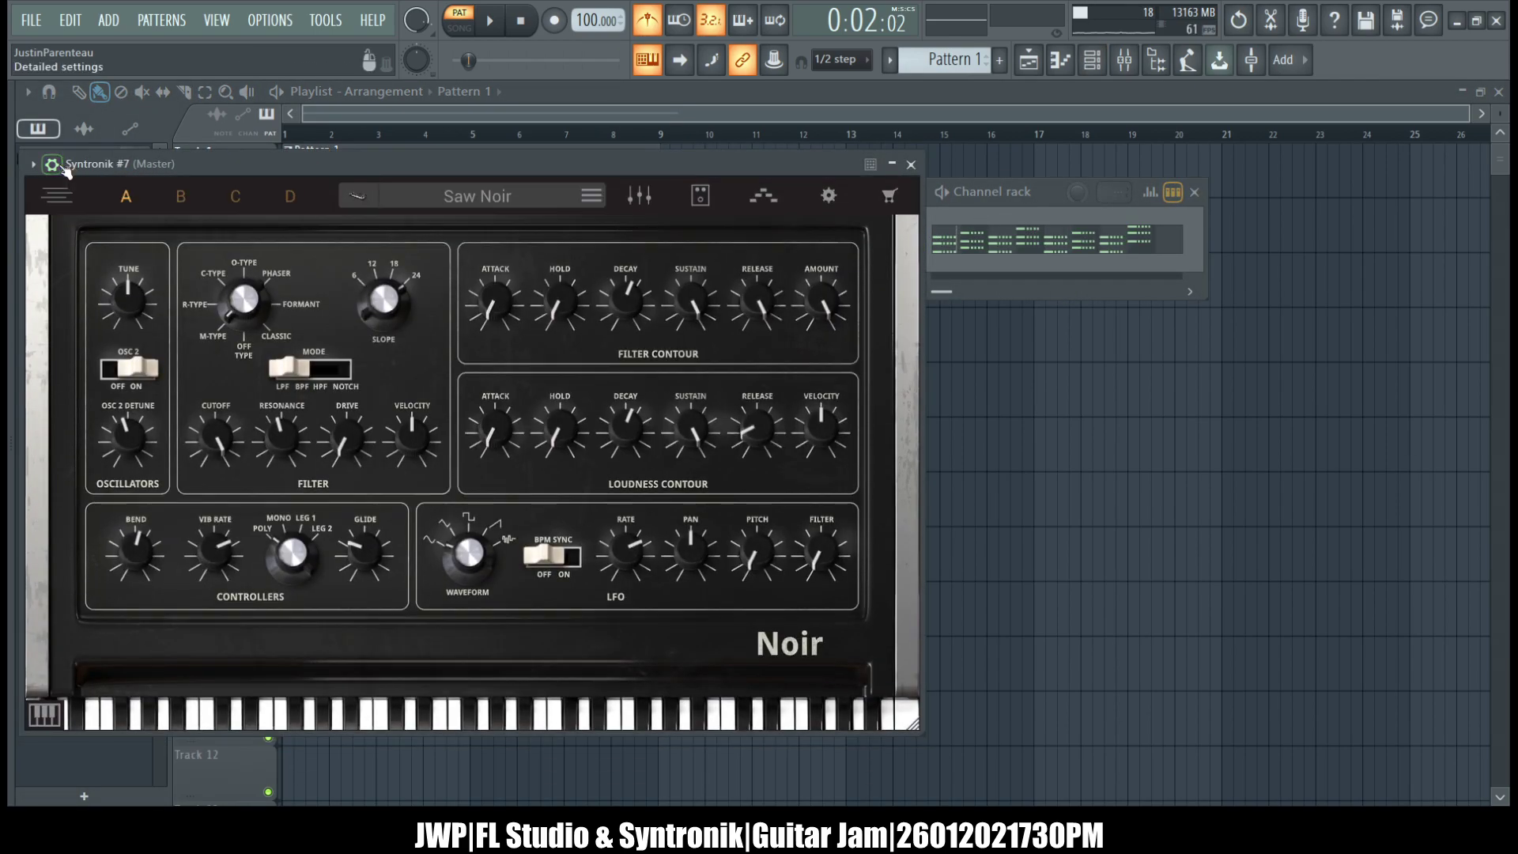
click(911, 164)
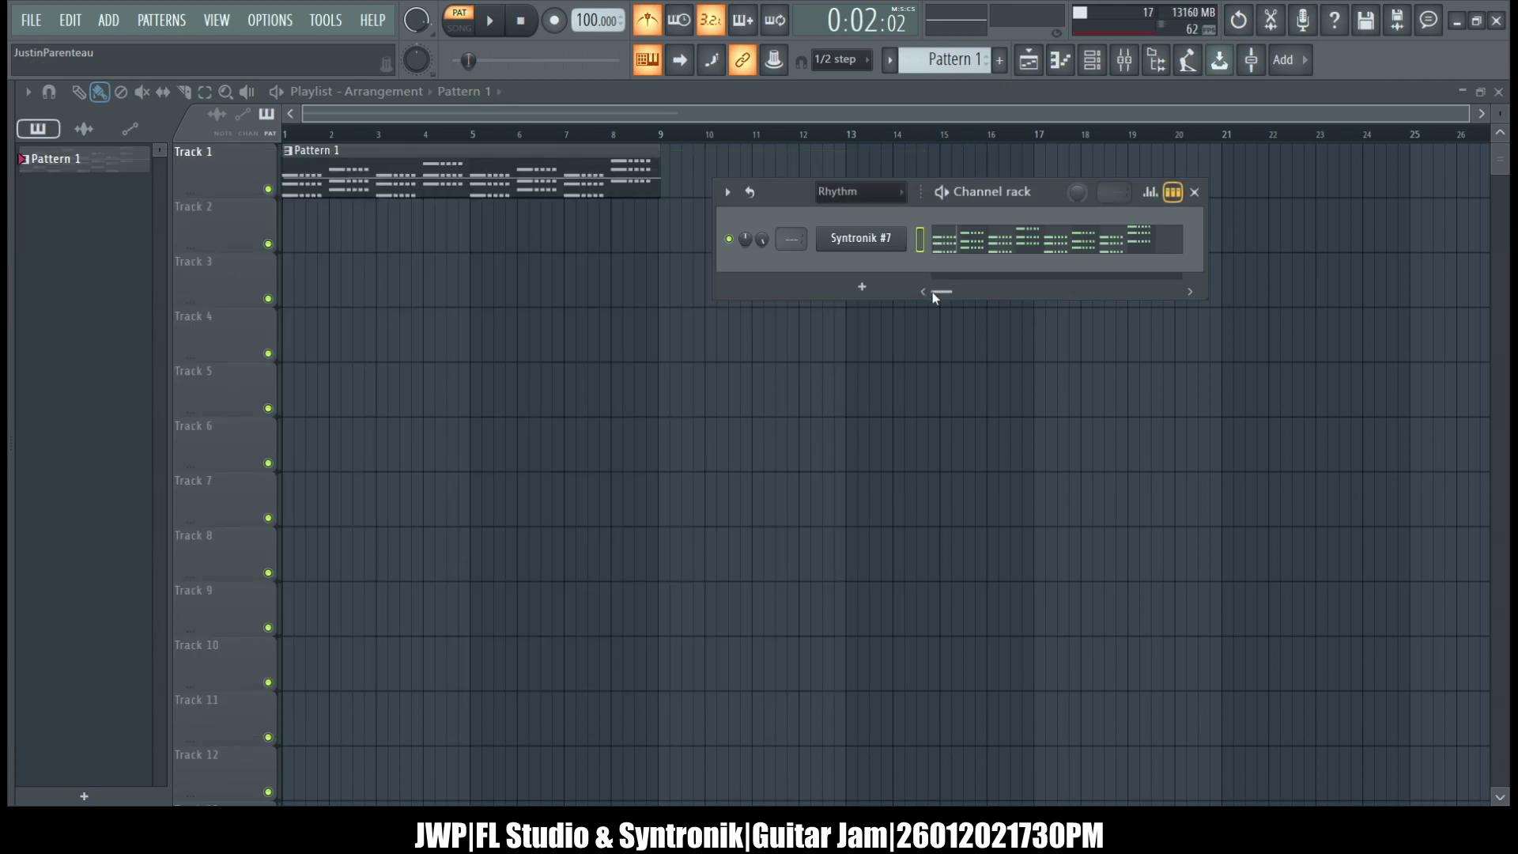
- Remove the Pattern 1 clip from Track 1 and place it again starting at bar 1 with snap set to Beat
drag(774, 200, 695, 186)
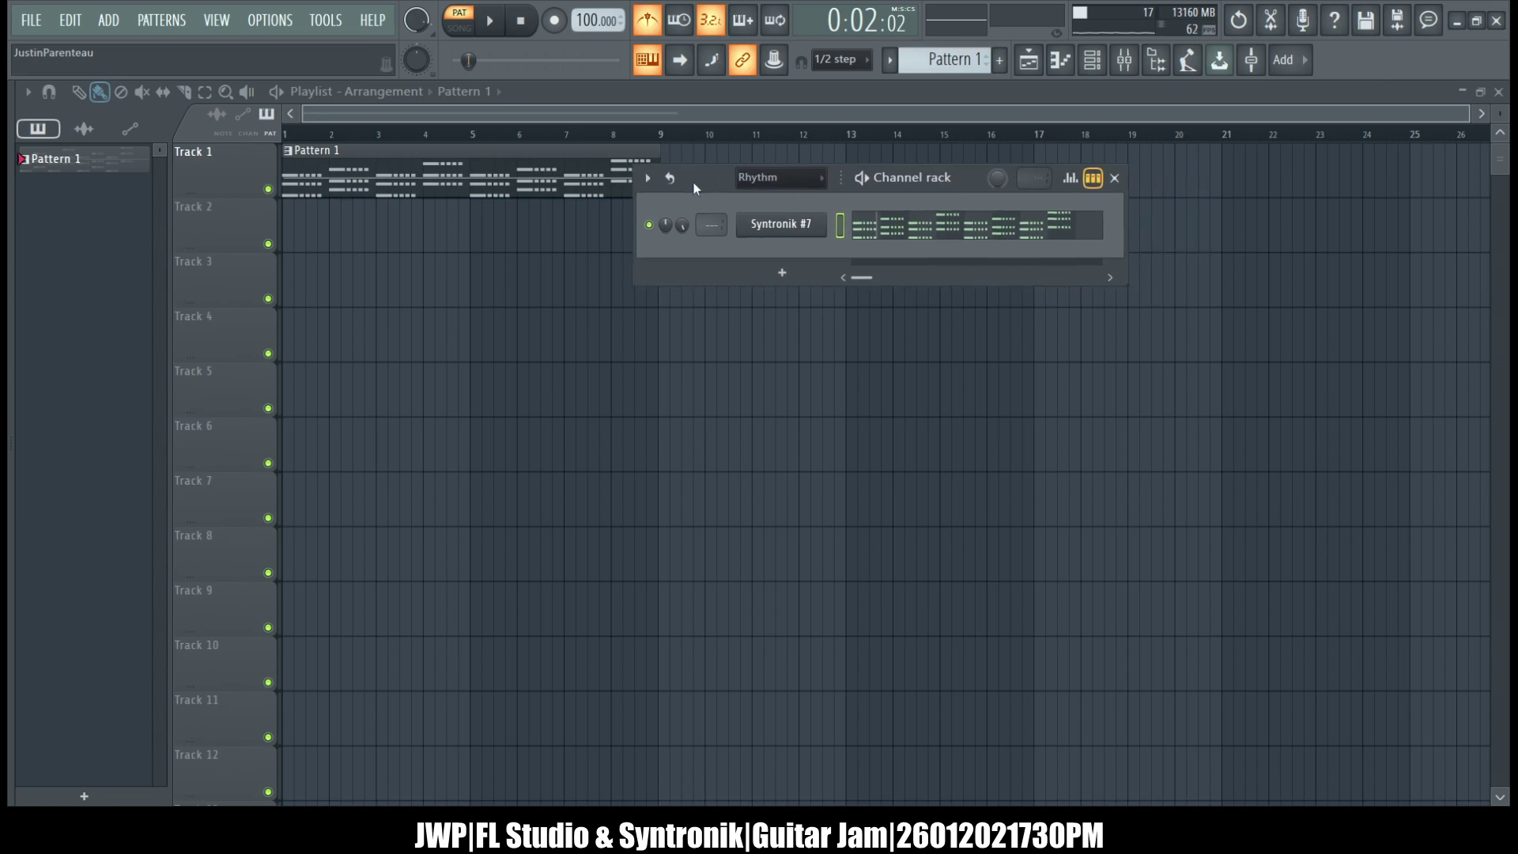
scroll(664, 152, up, 3)
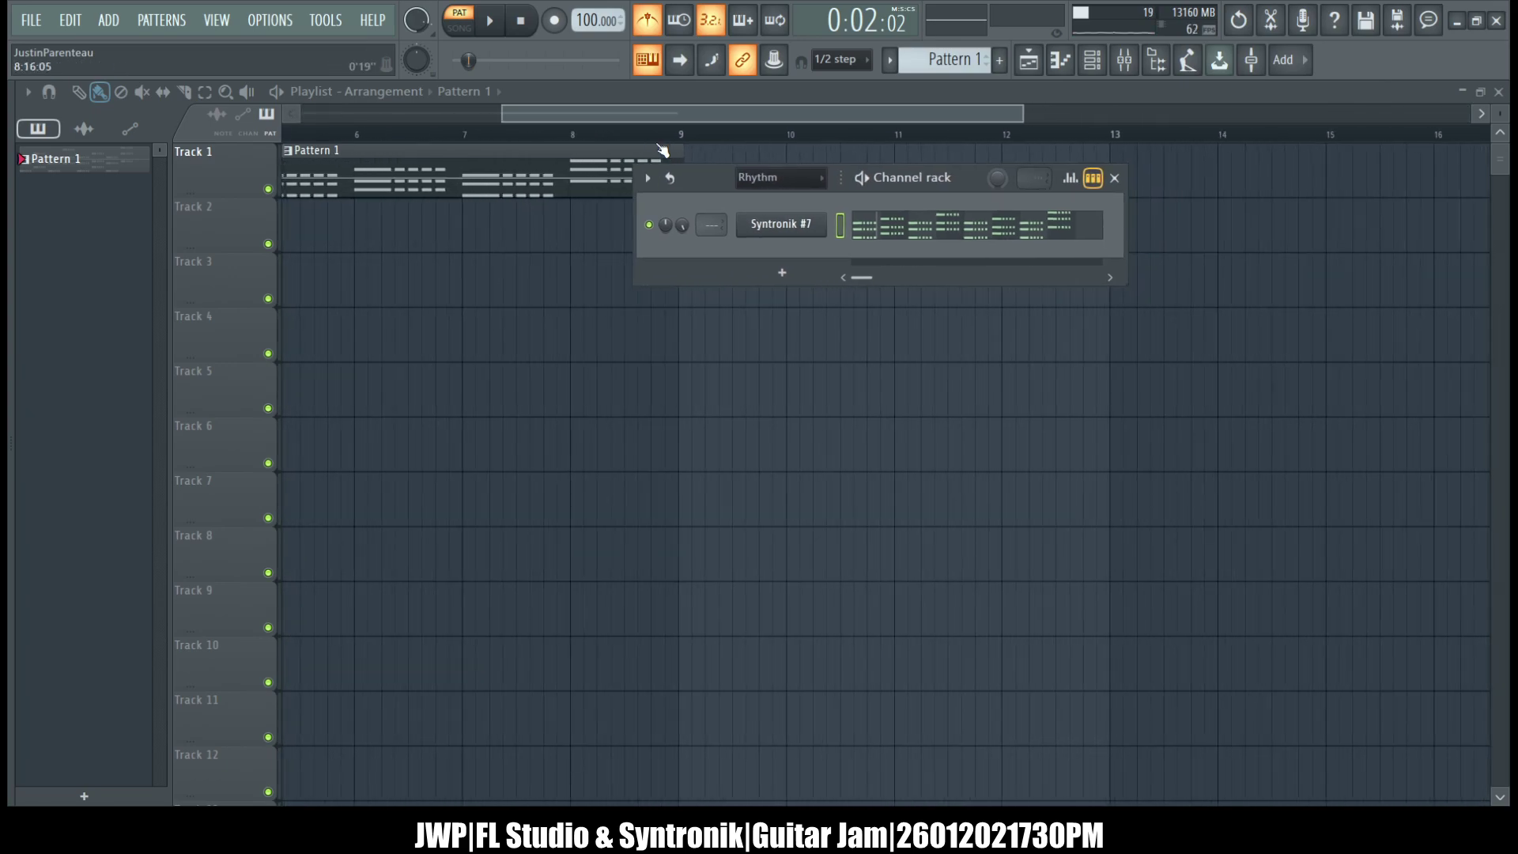
drag(718, 191, 814, 296)
click(698, 190)
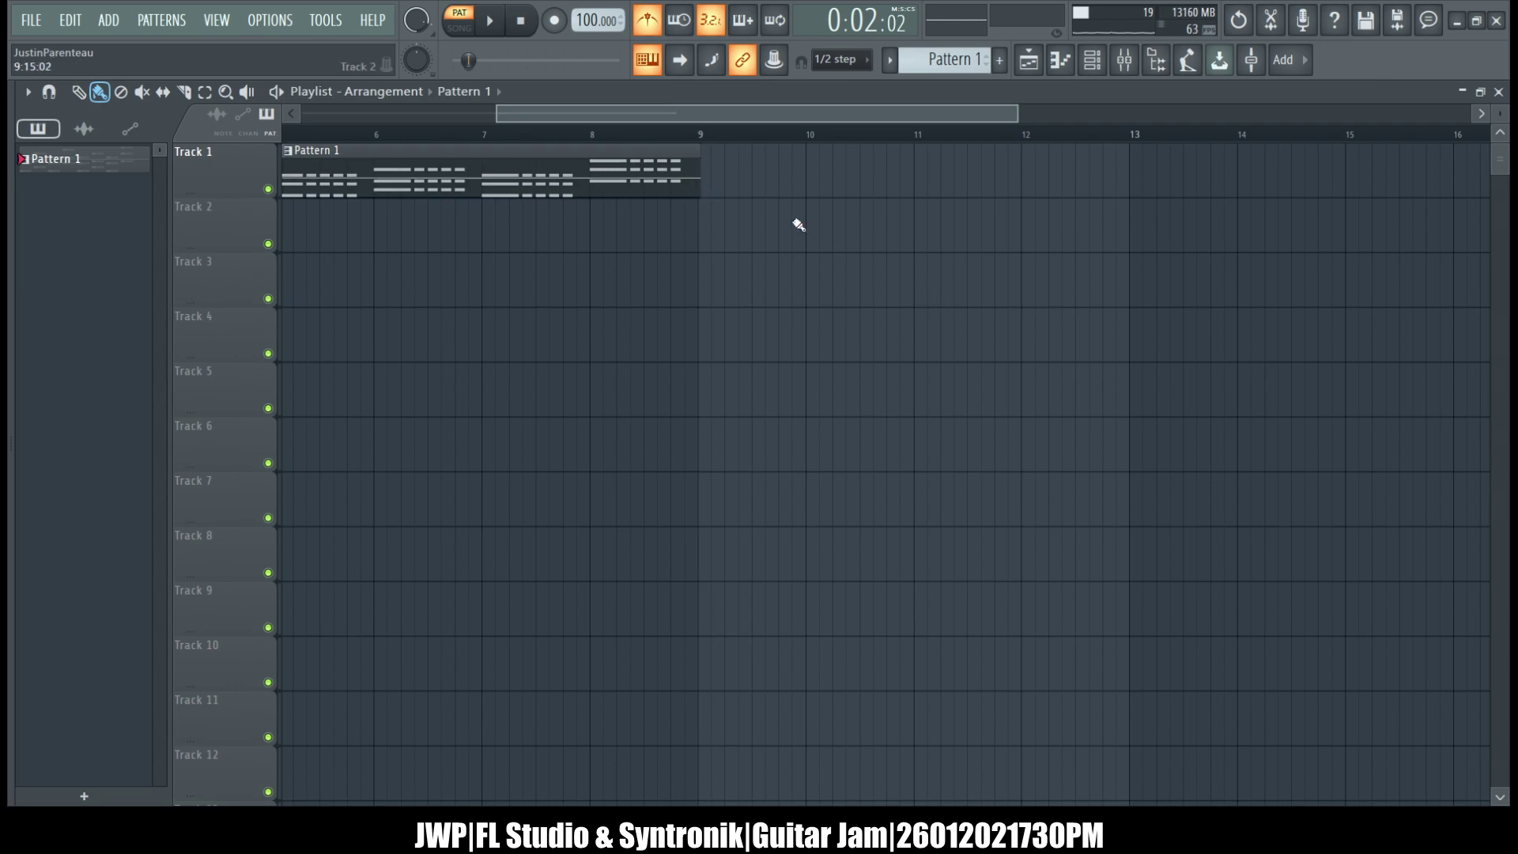
right_click(683, 175)
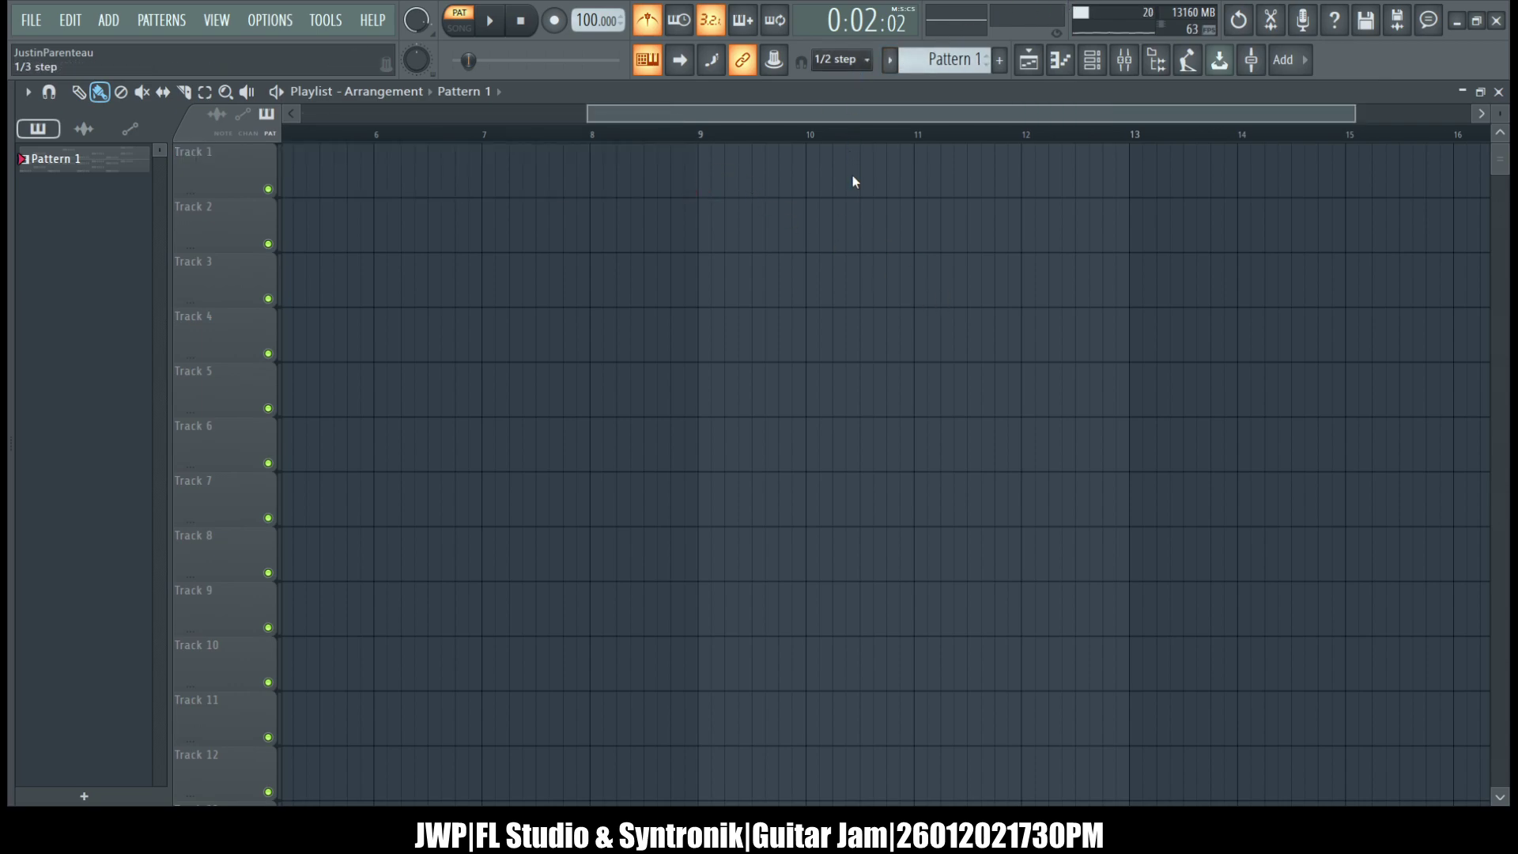
click(623, 180)
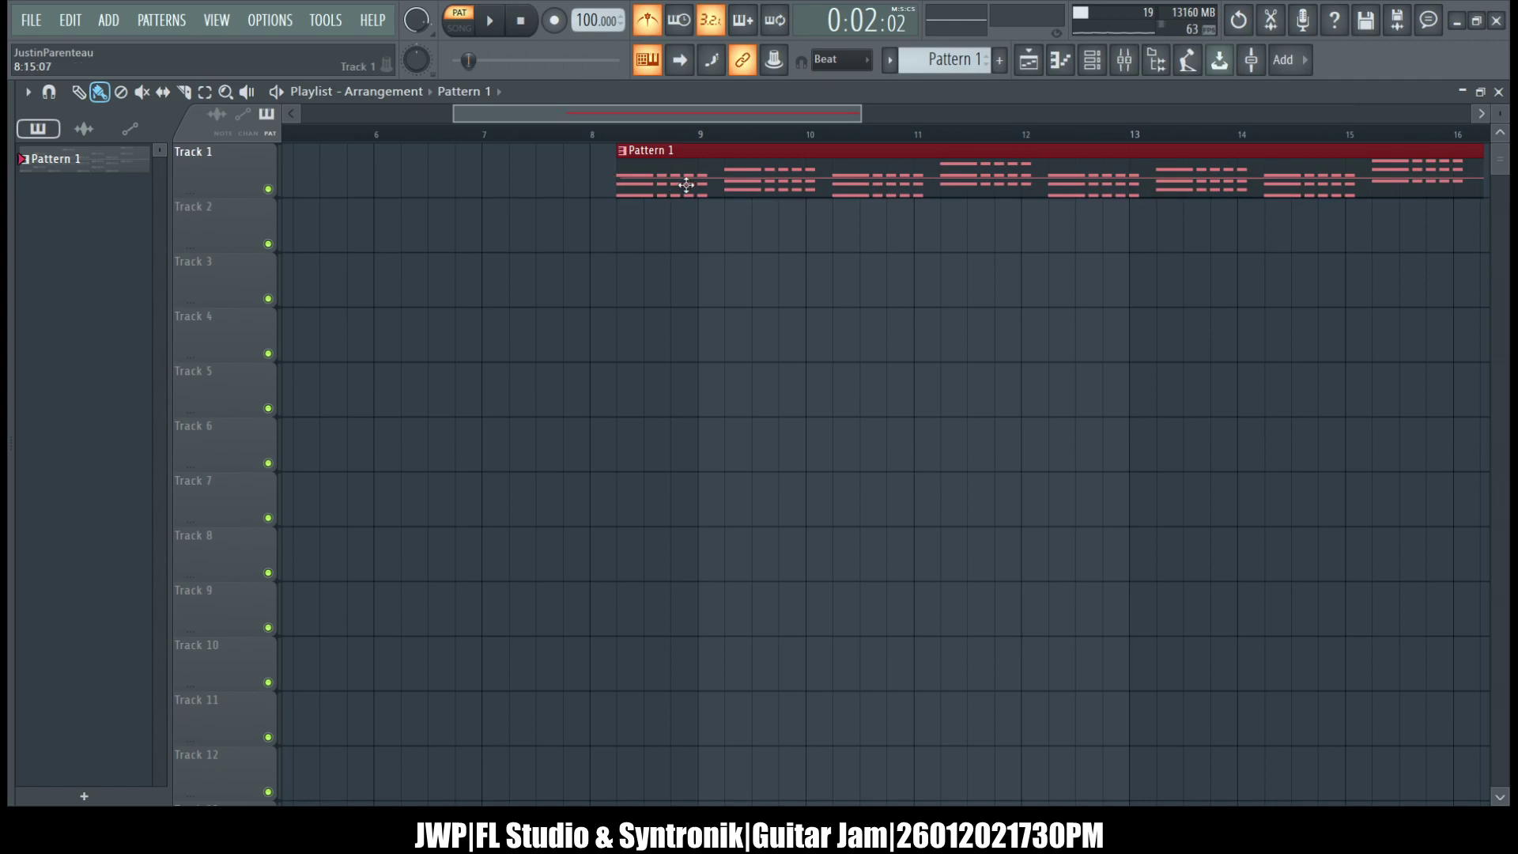
scroll(686, 185, up, 3)
click(1013, 311)
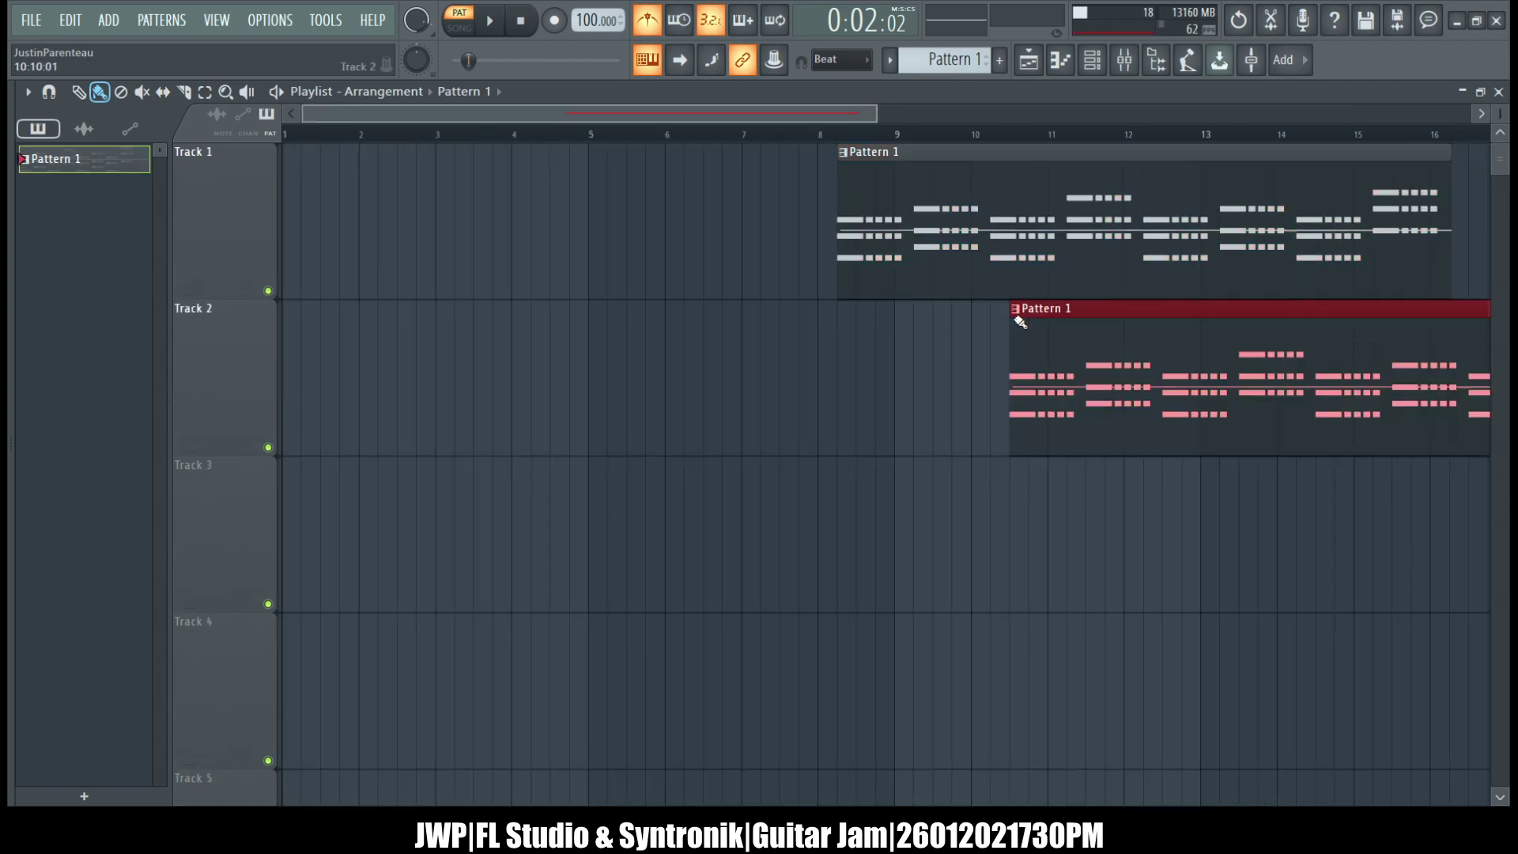
right_click(1042, 361)
drag(1013, 169, 166, 179)
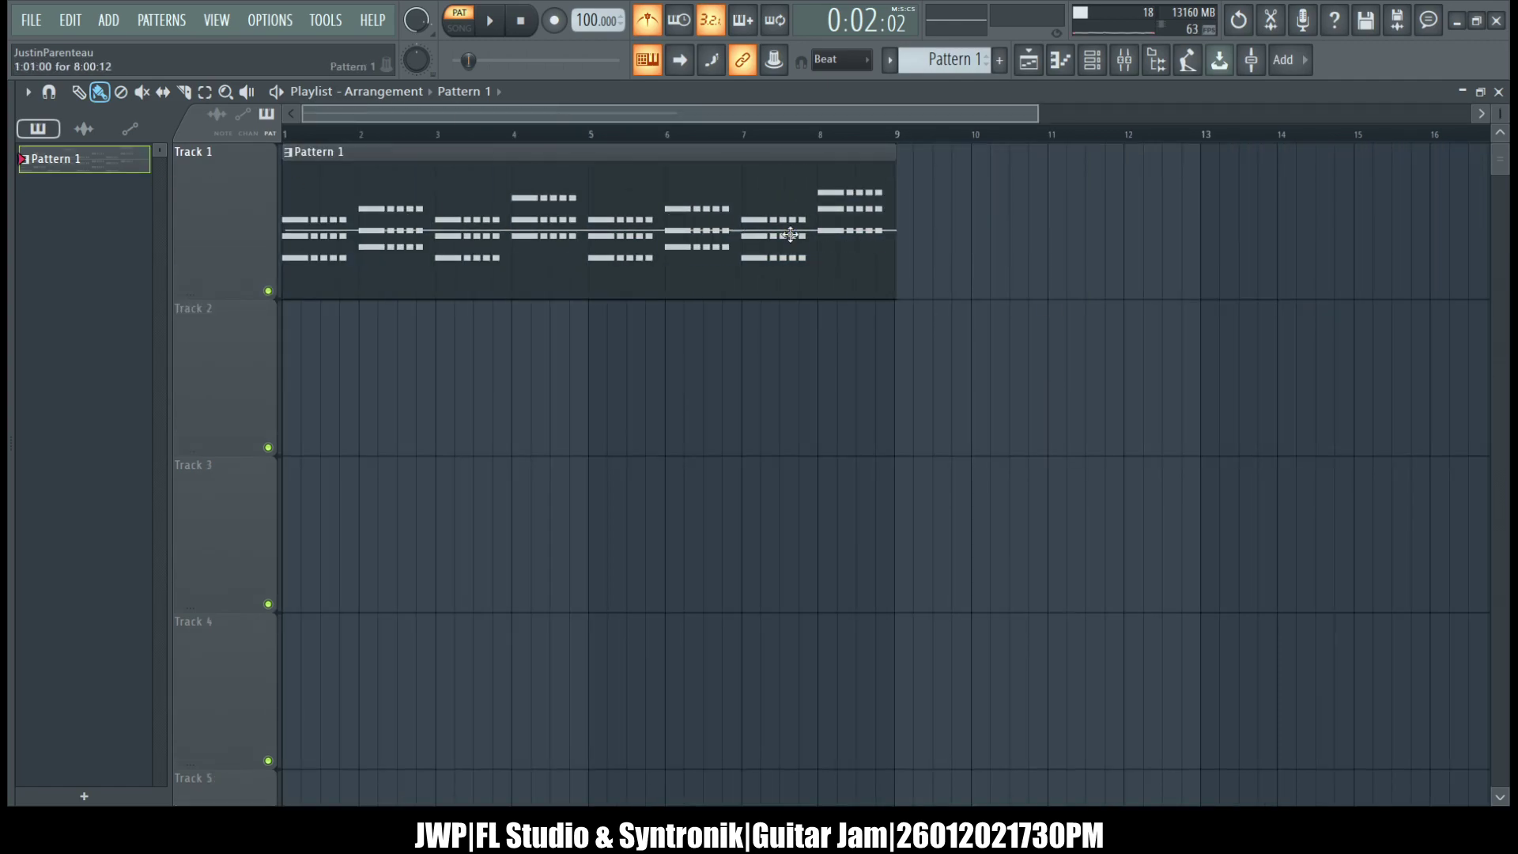
- Extend the Pattern 1 clip past bar 9, slice it at the bar 9 line with Cell snap and delete the excess
scroll(833, 250, up, 5)
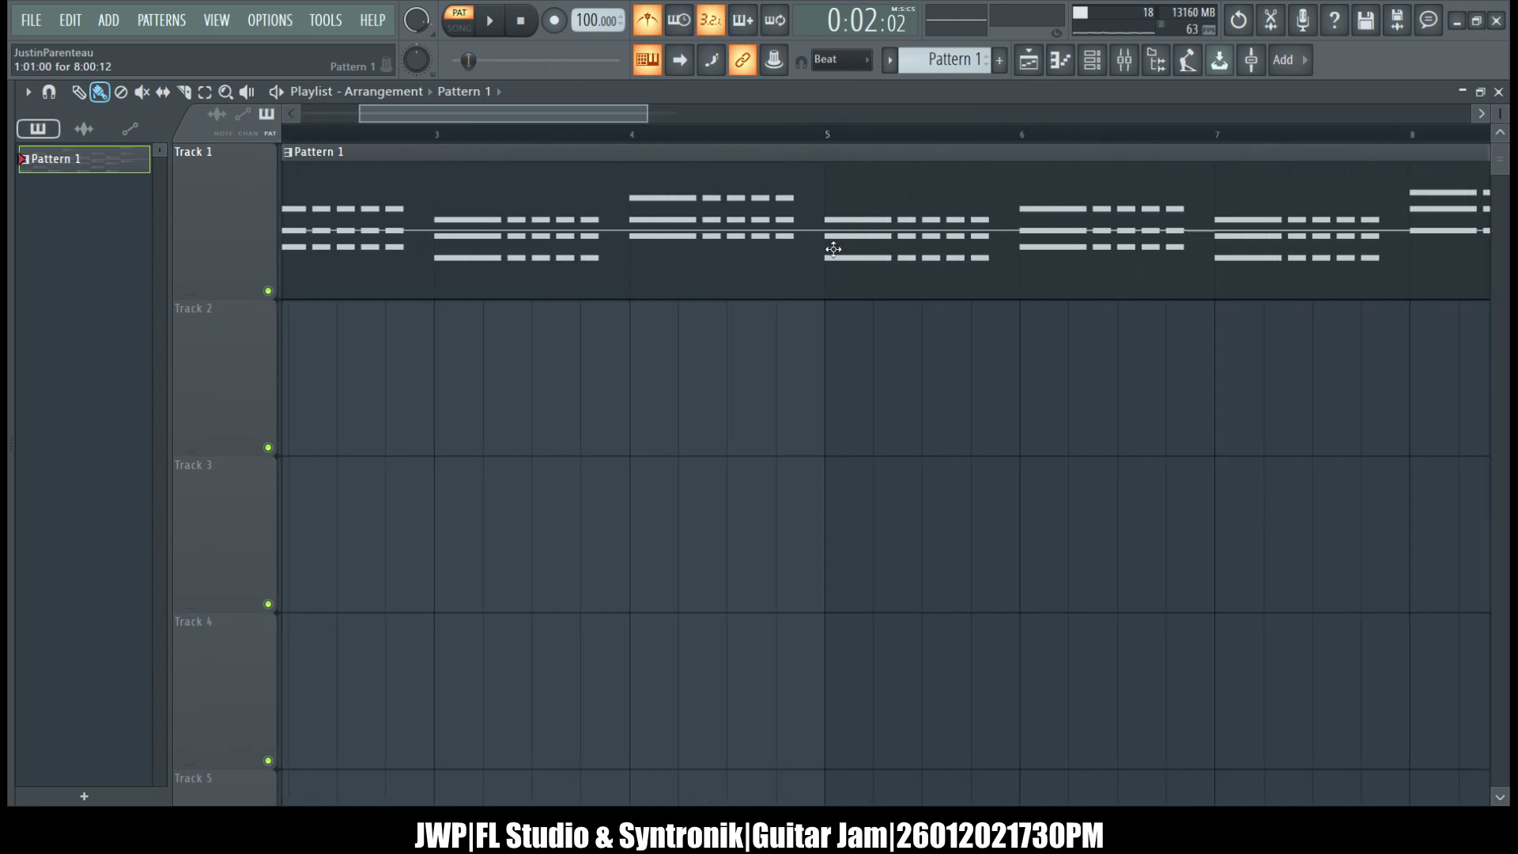
scroll(830, 249, right, 6)
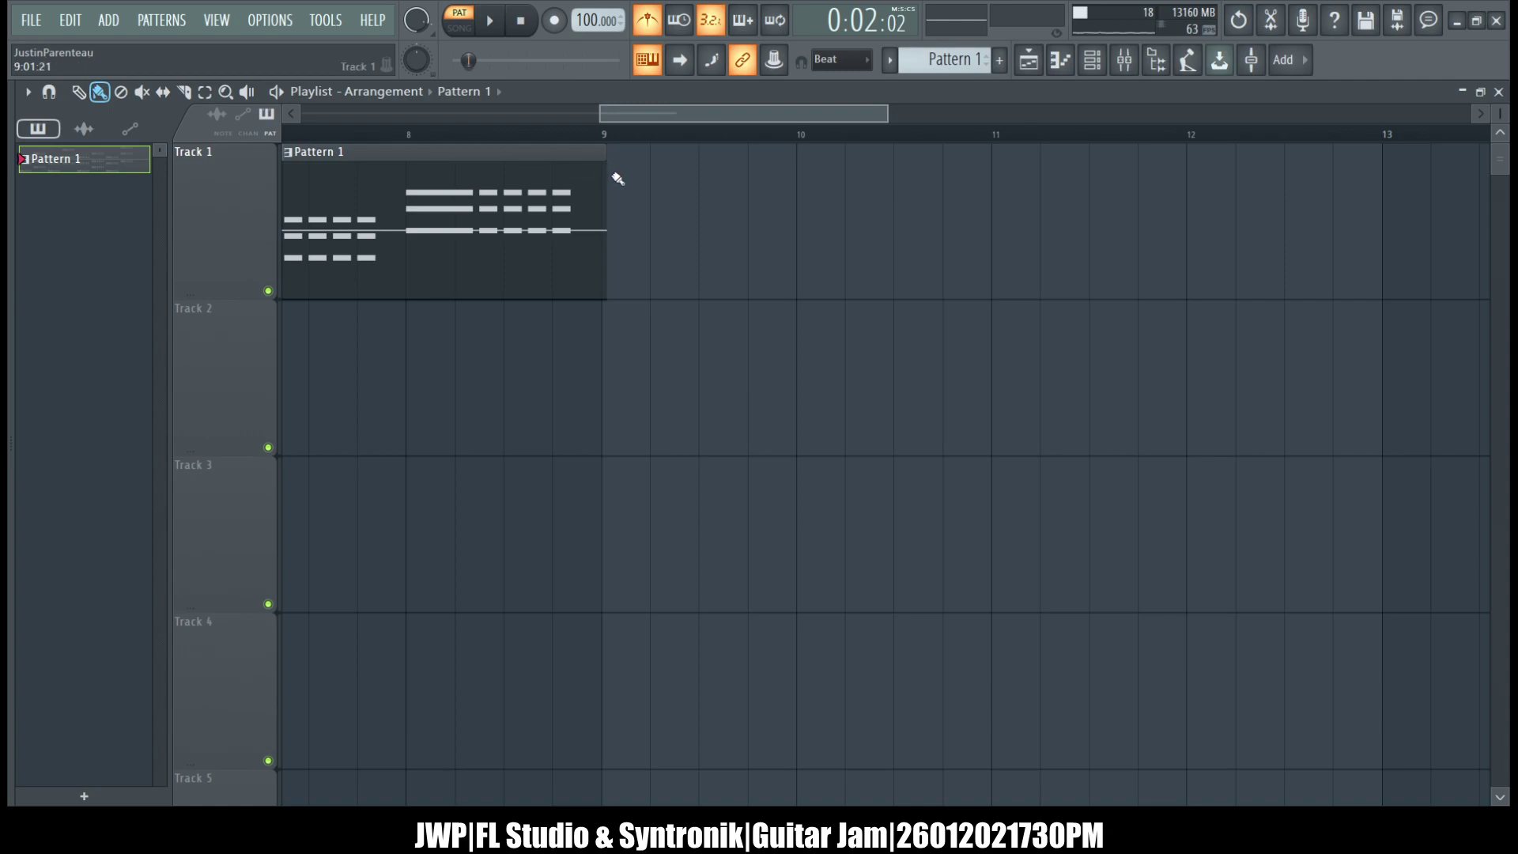
drag(616, 179, 997, 208)
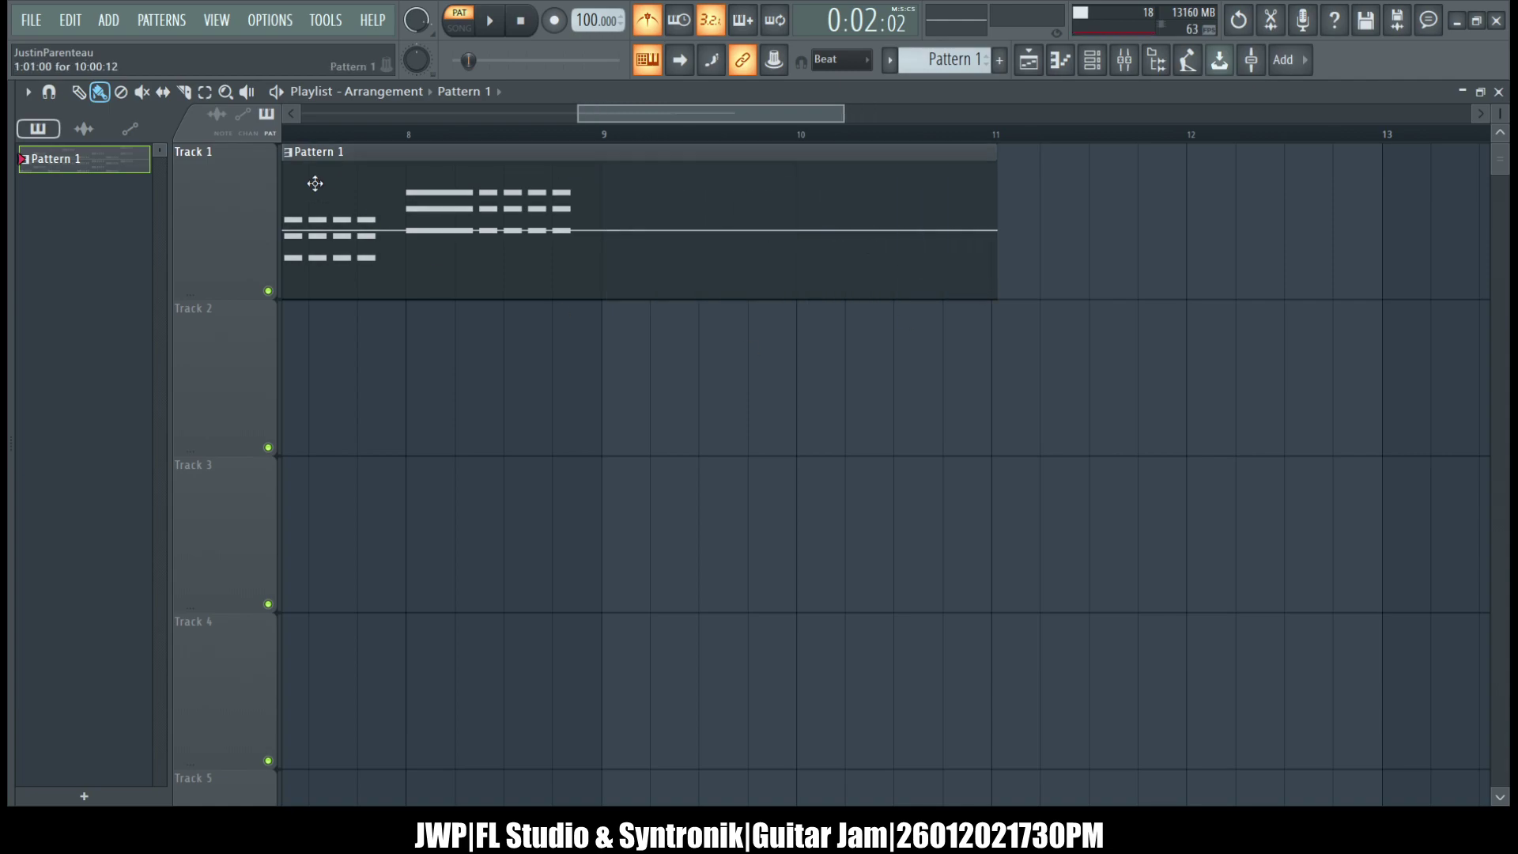
drag(611, 332, 611, 146)
click(78, 92)
right_click(682, 185)
scroll(841, 59, up, 3)
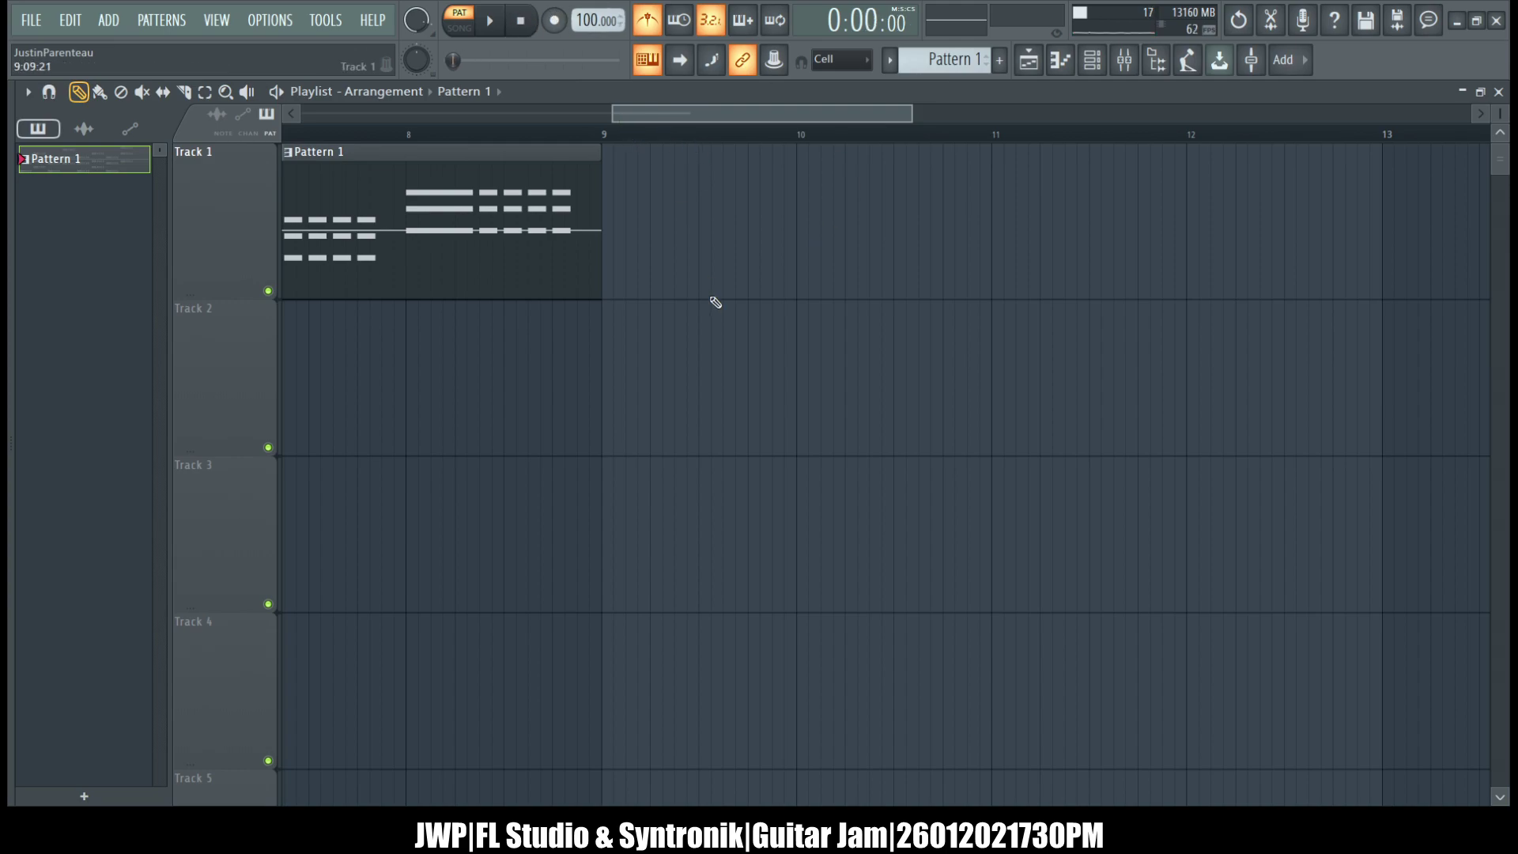
- Rename Pattern 1 to Rhythm C and create a new empty pattern named Rhythm V
ctrl+scroll(716, 303, down, 2)
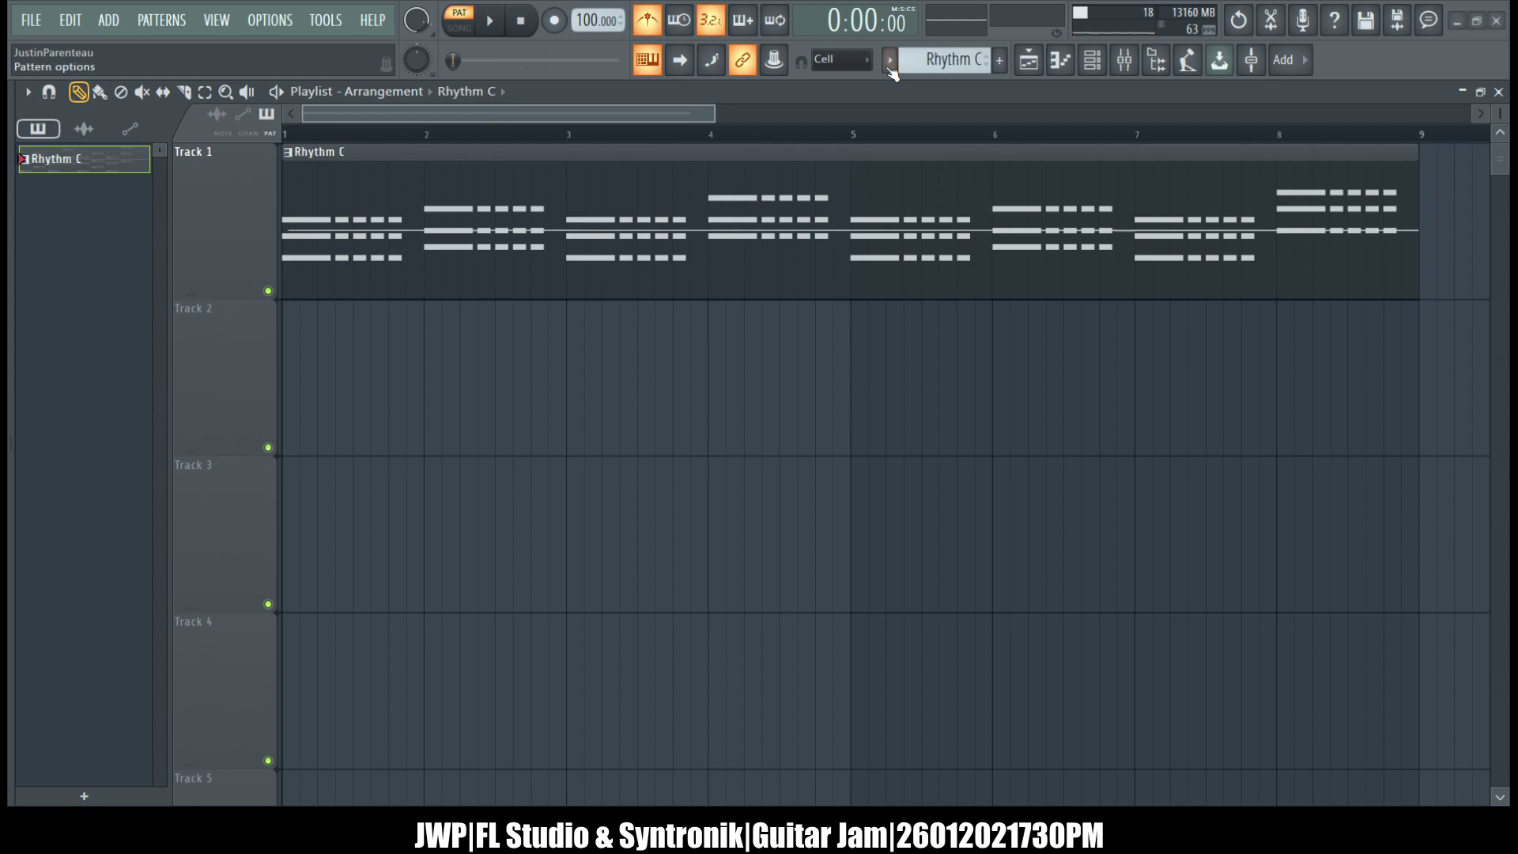
key(F4)
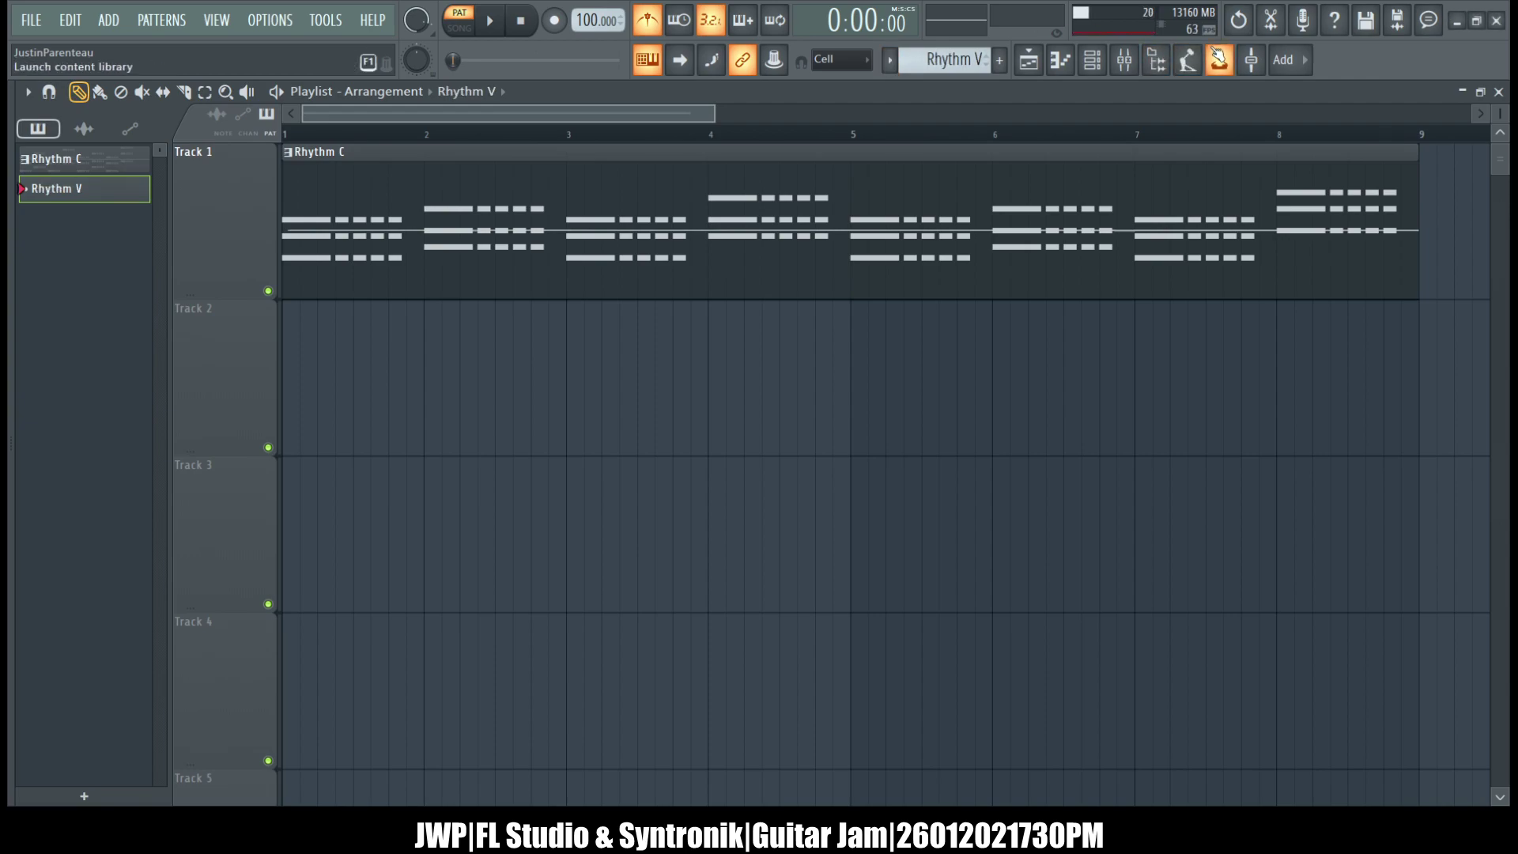
- Try to record live takes of Syntronik #7 into the Rhythm V pattern and undo the recorded notes
click(1106, 67)
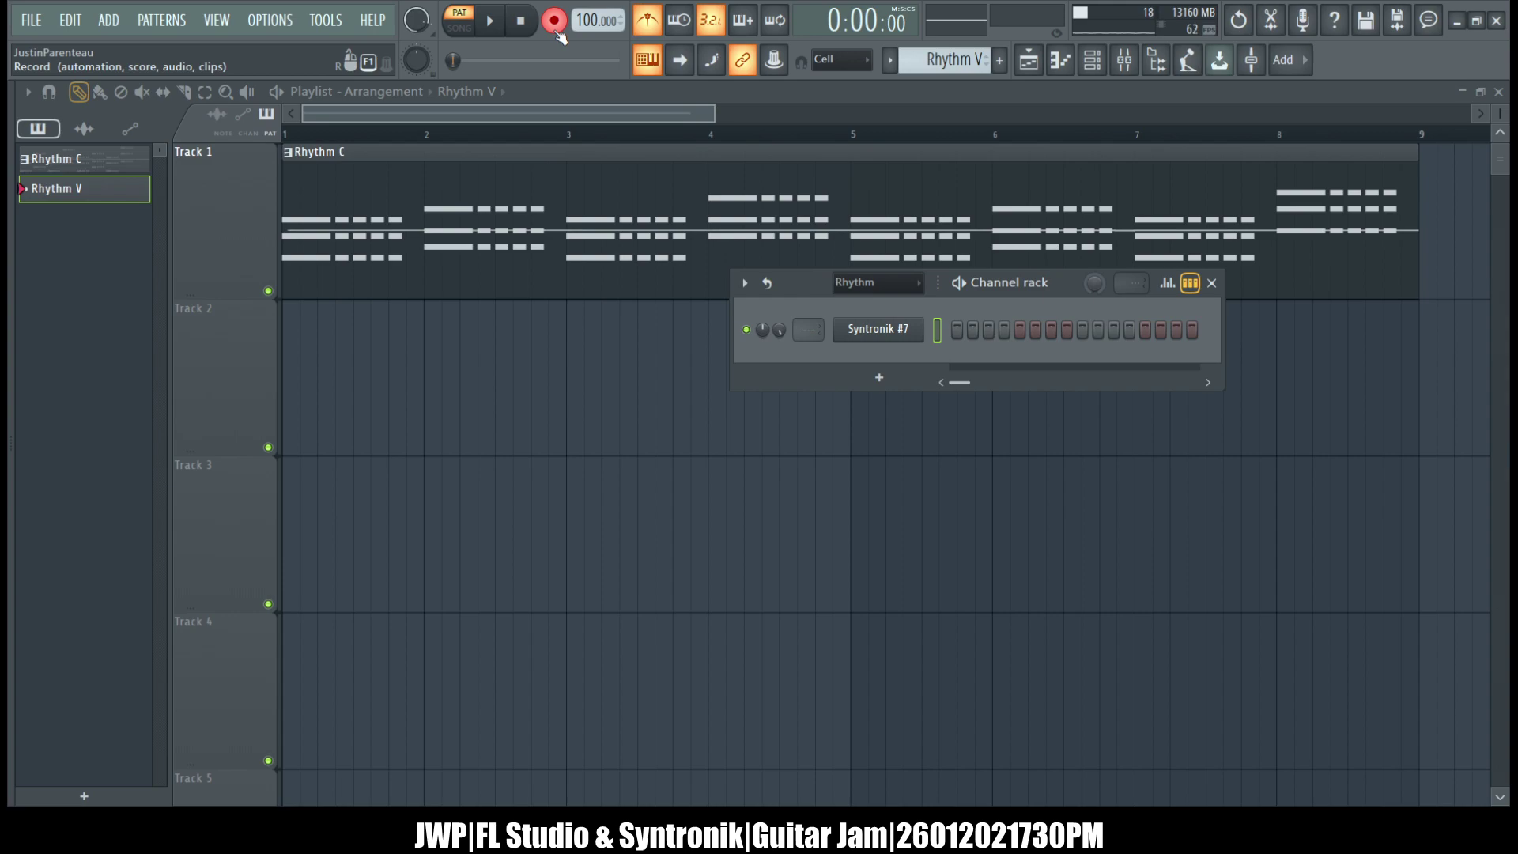
key(space)
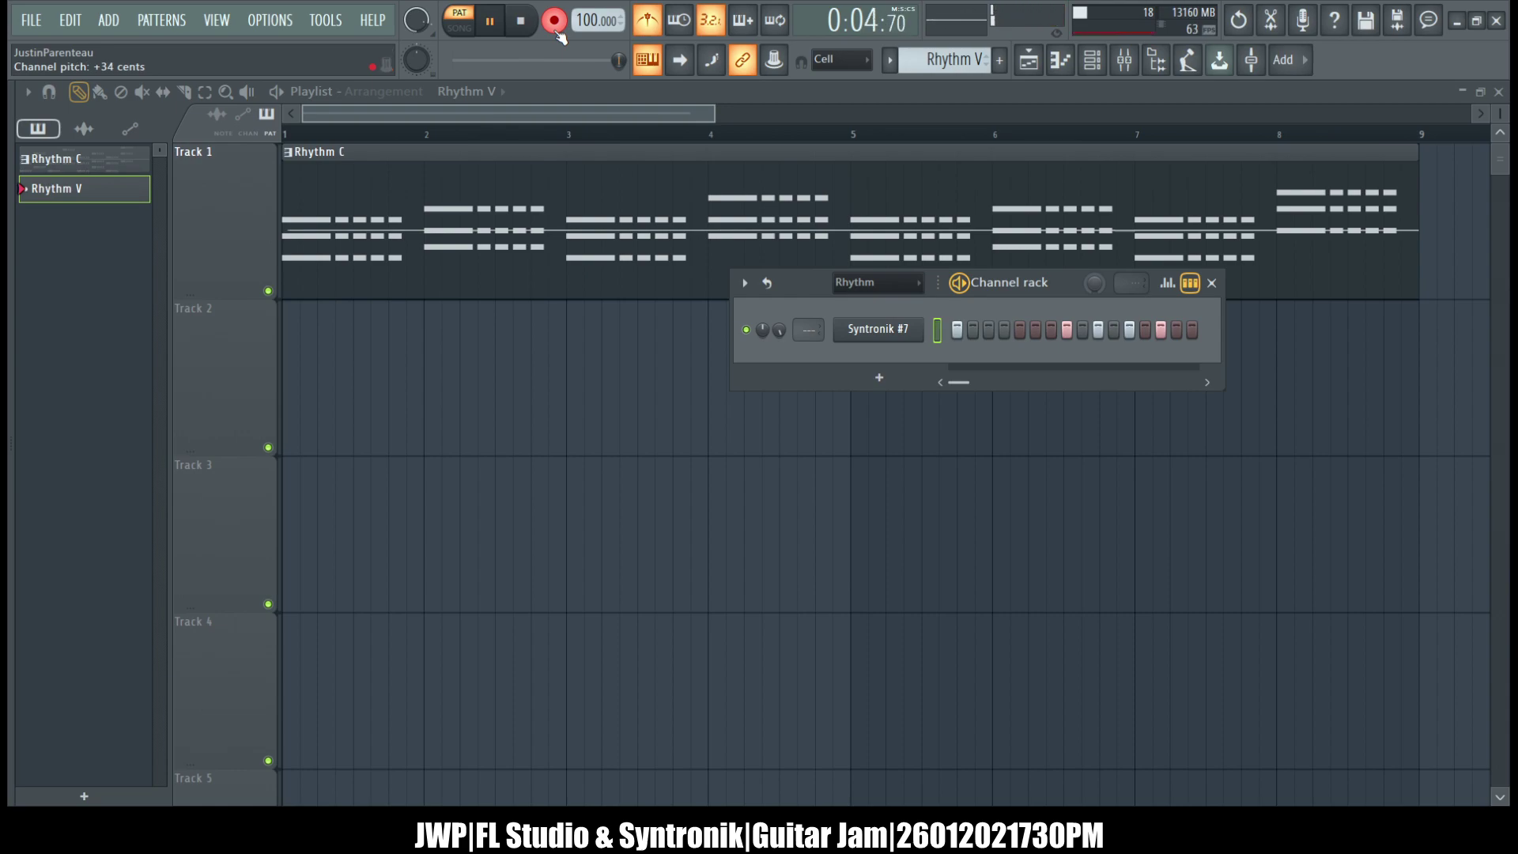
key(space)
key(space)
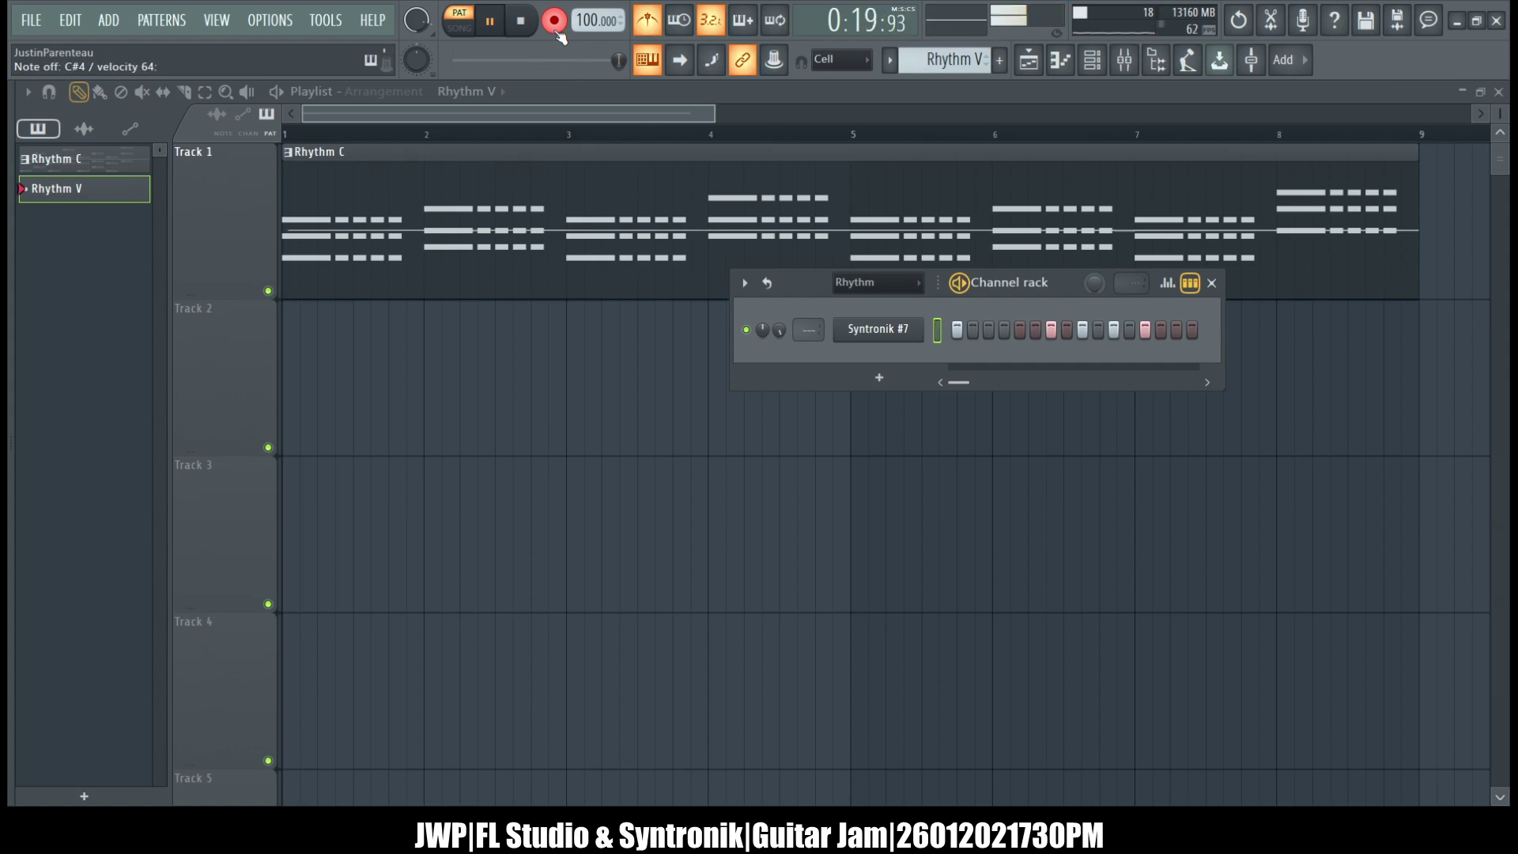
key(space)
key(ctrl+z)
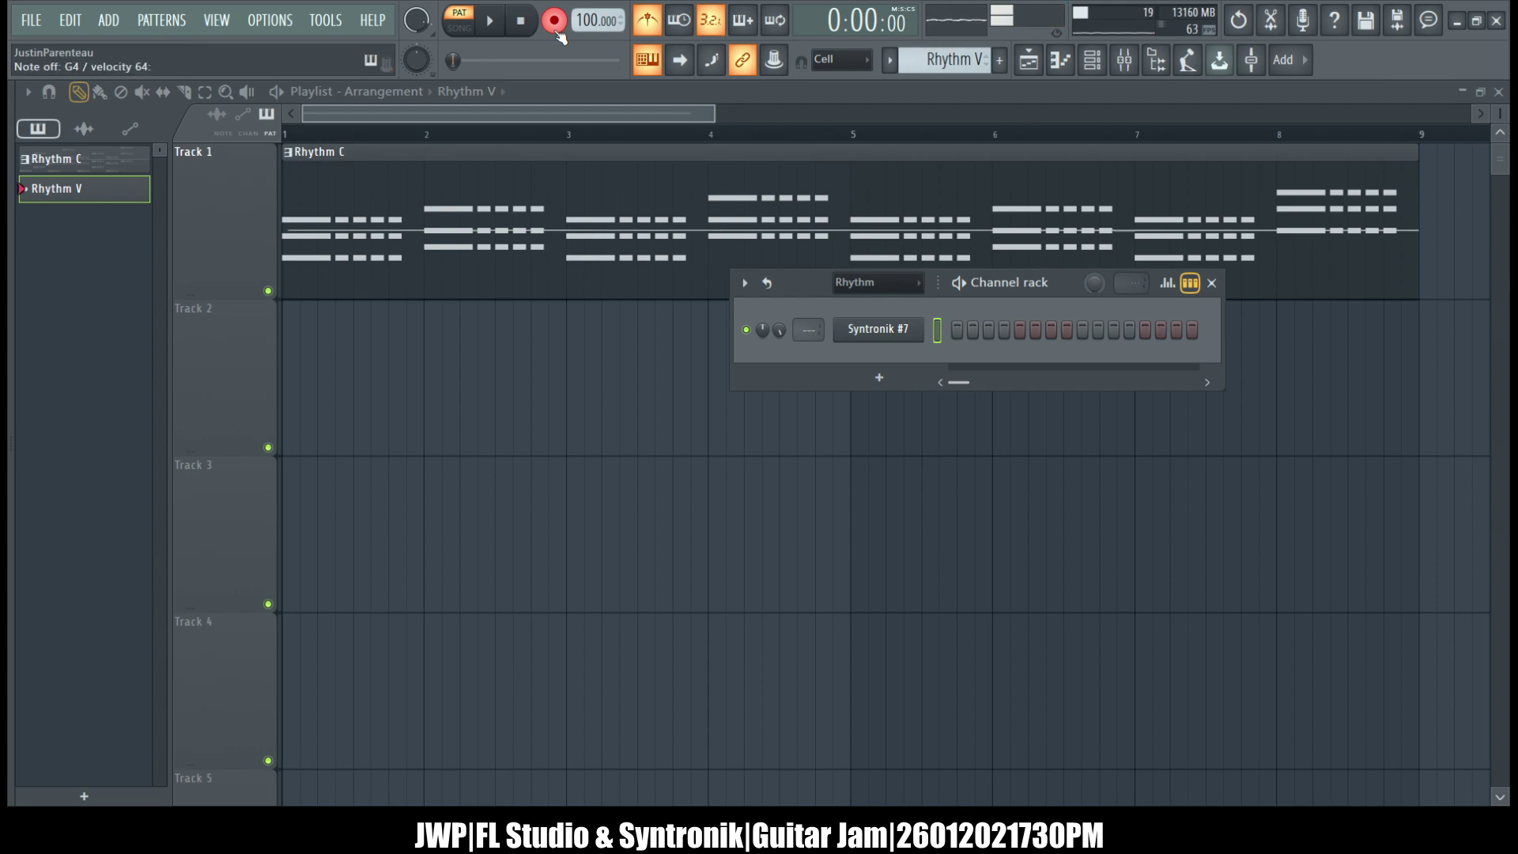
- Try several more recording takes of the Syntronik #7 chords in Rhythm V, discarding each one
key(space)
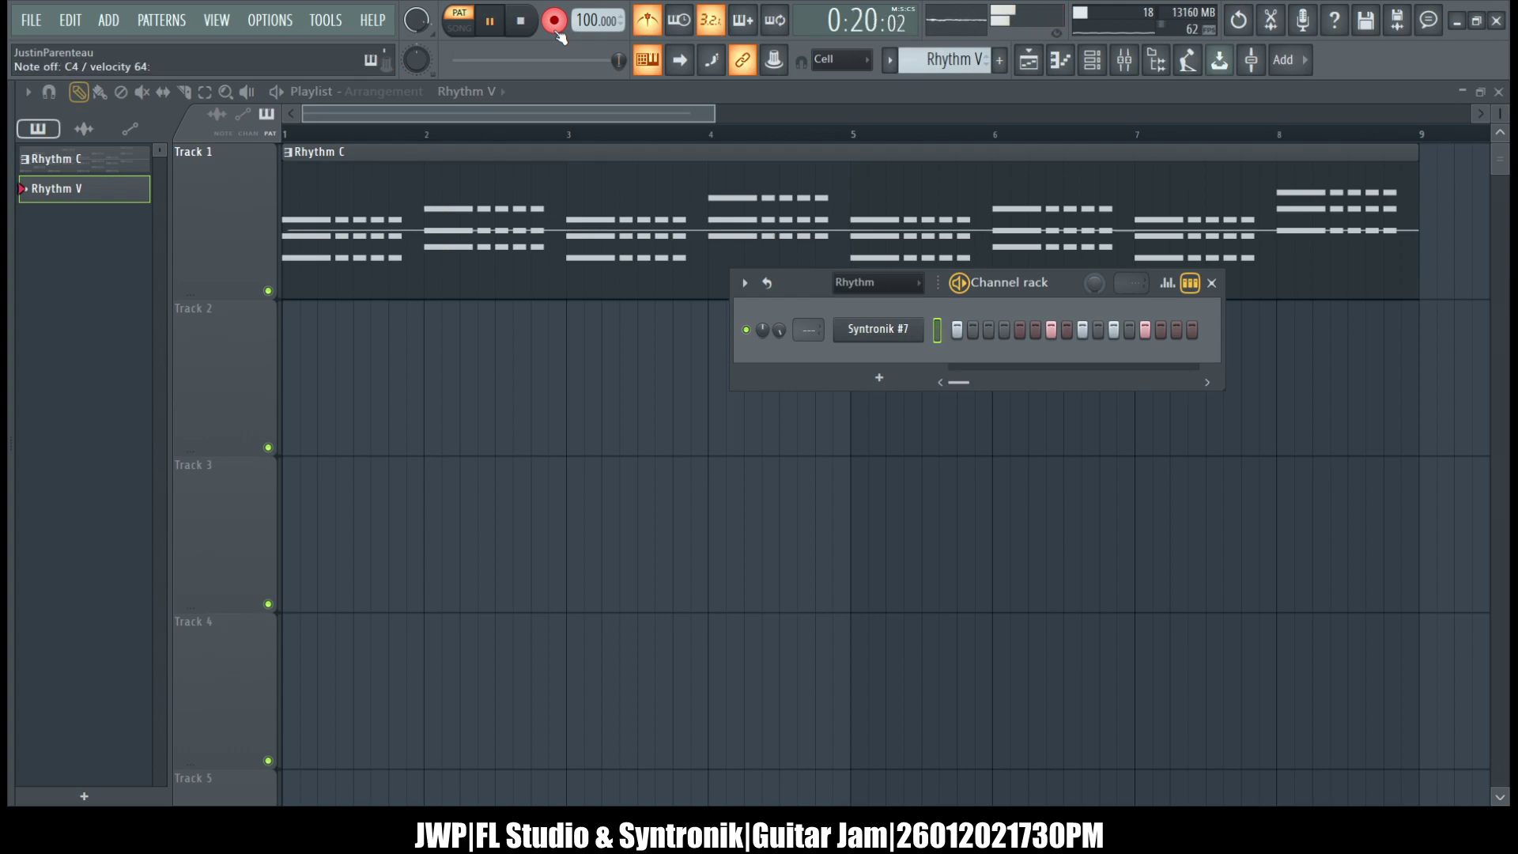
key(space)
key(ctrl+z)
key(space)
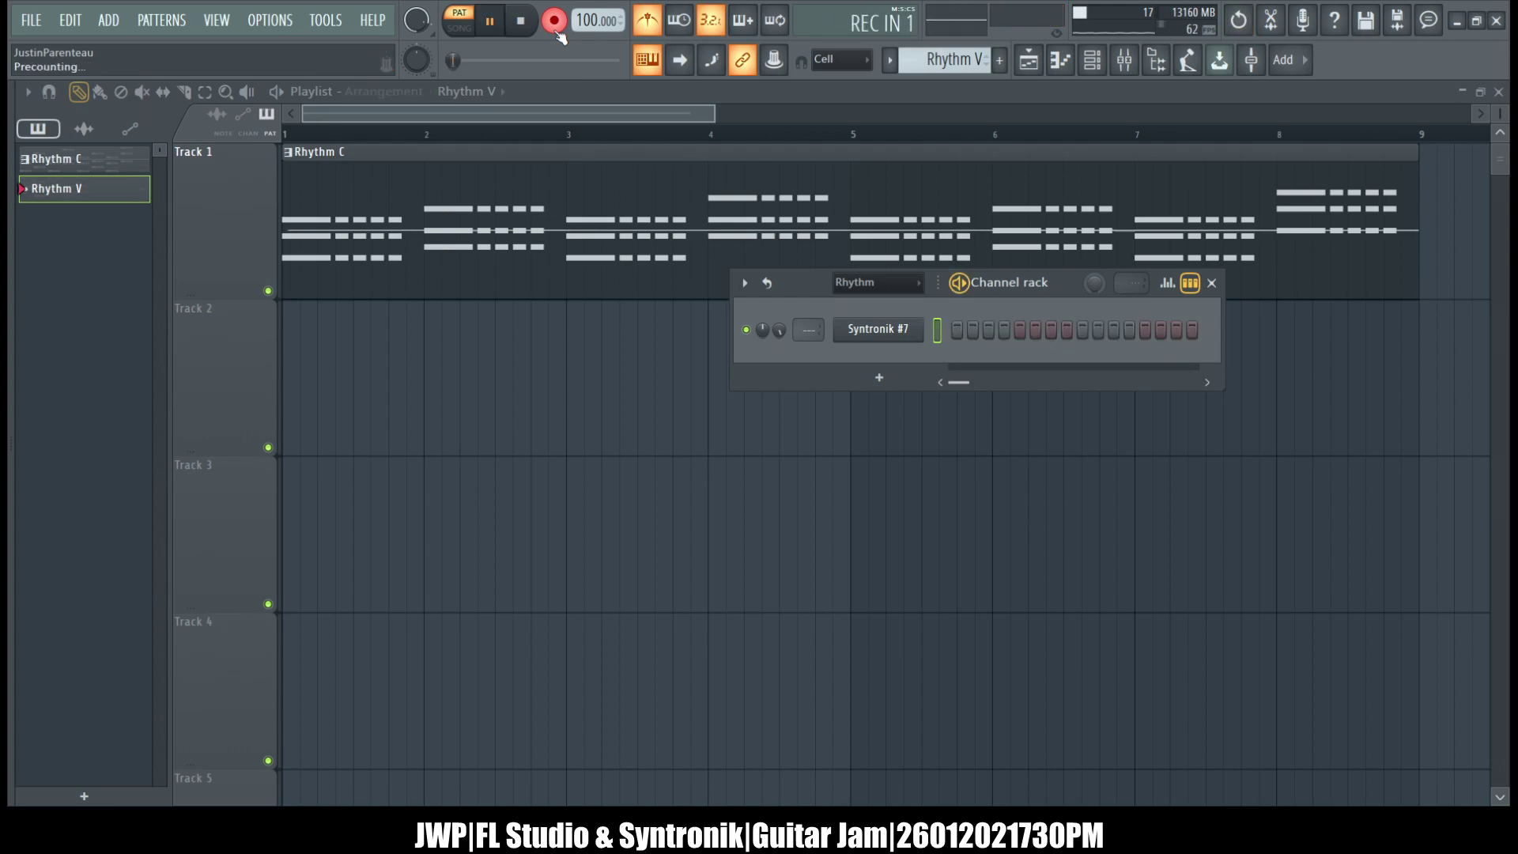
key(space)
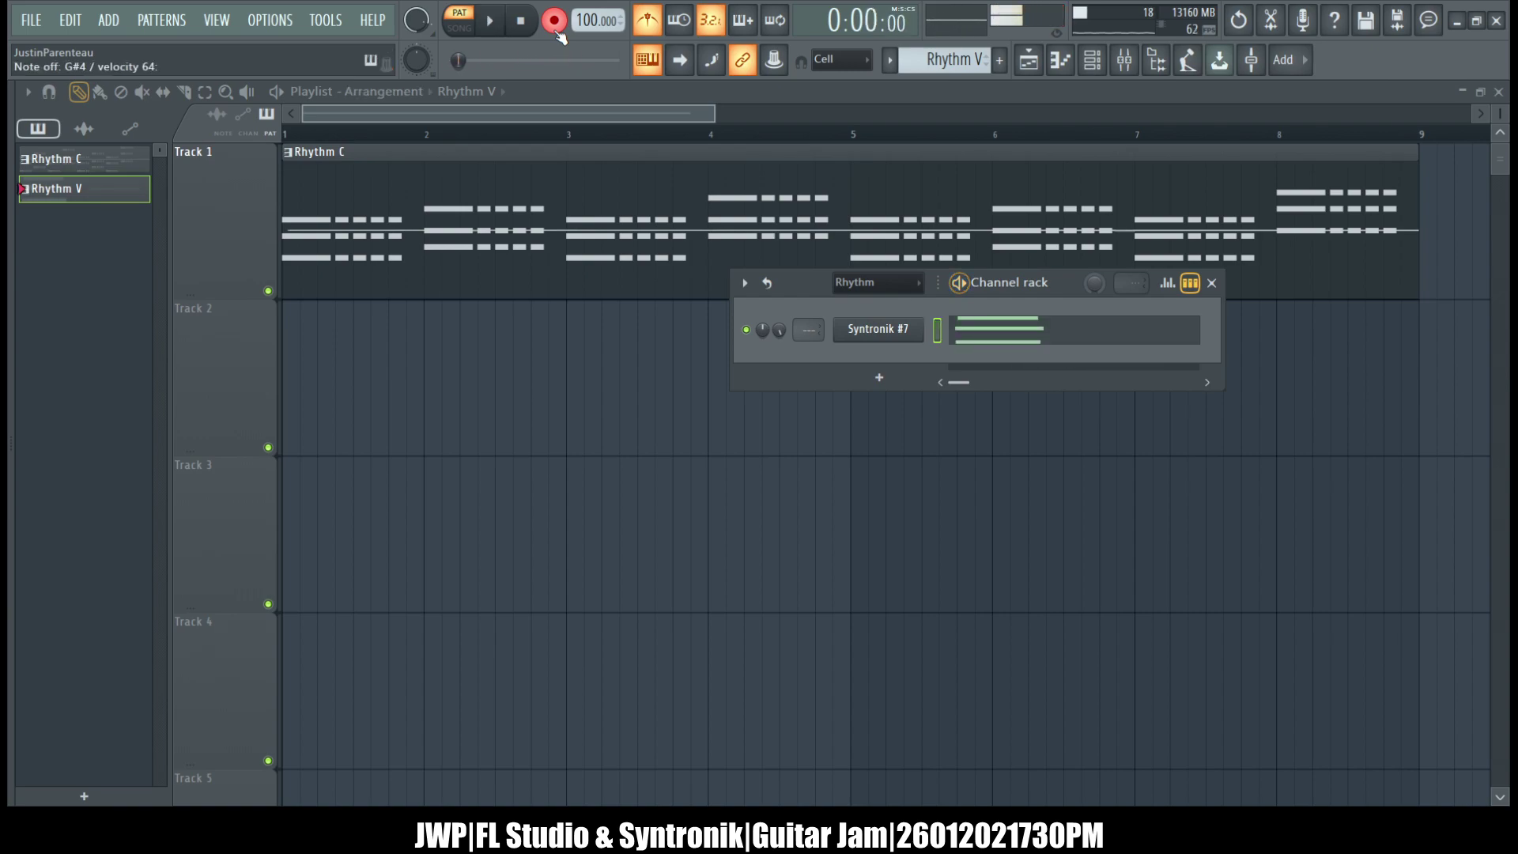
key(ctrl+z)
key(space)
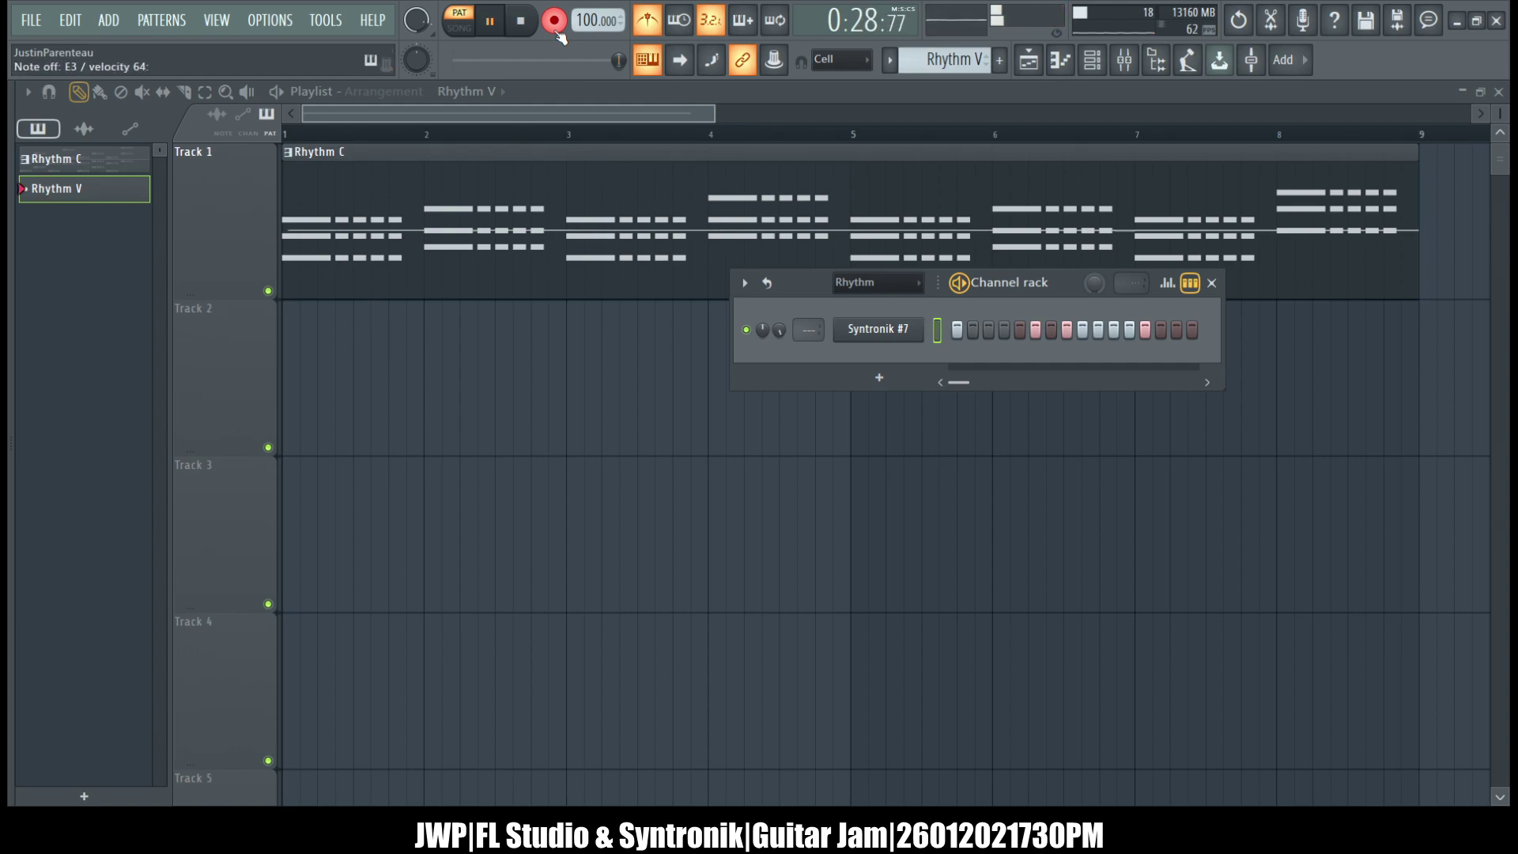
key(space)
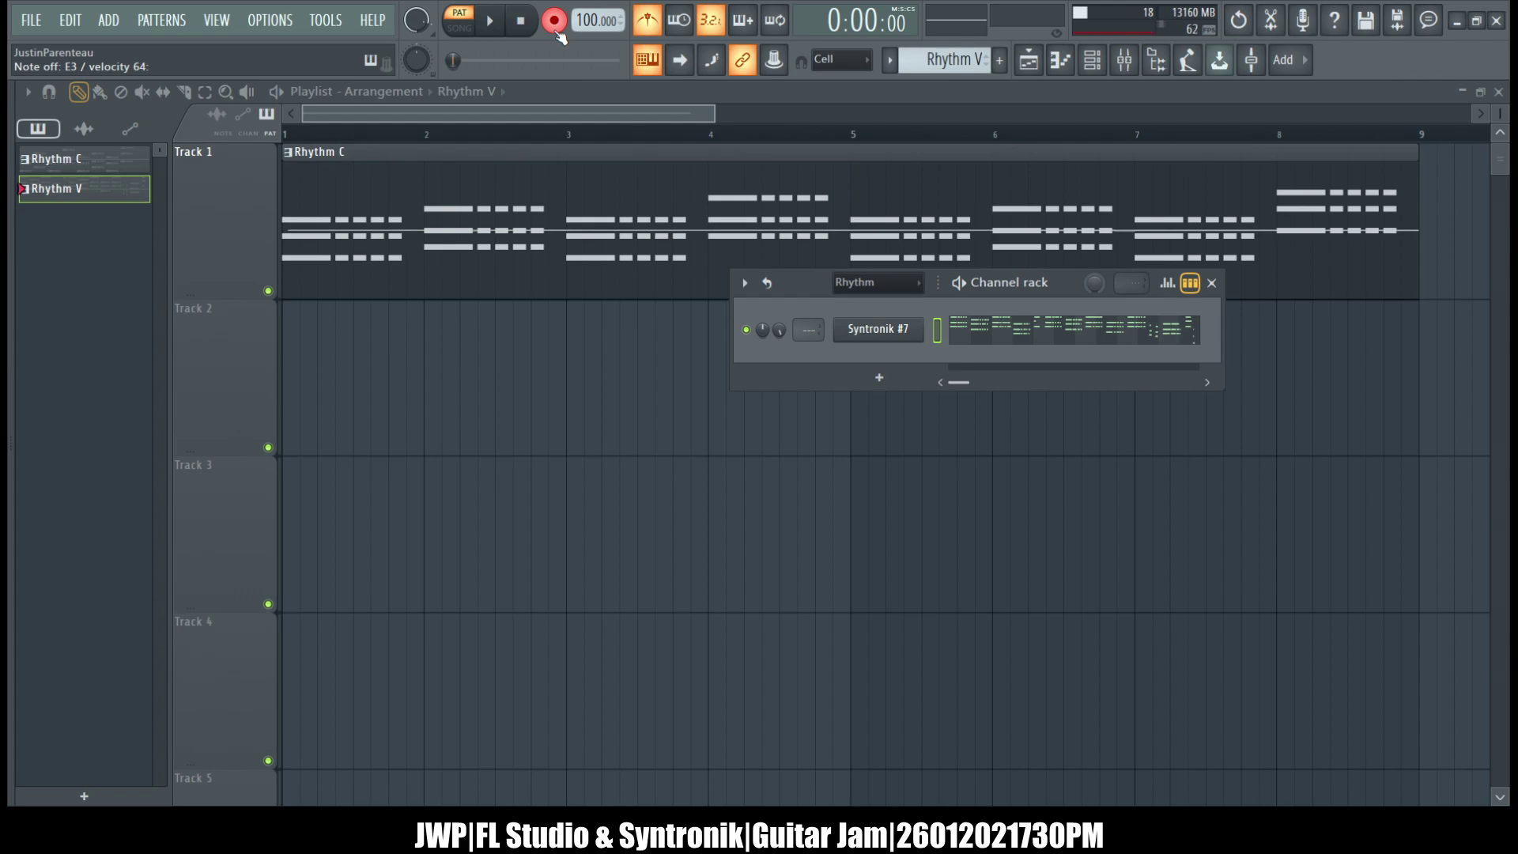
key(ctrl+z)
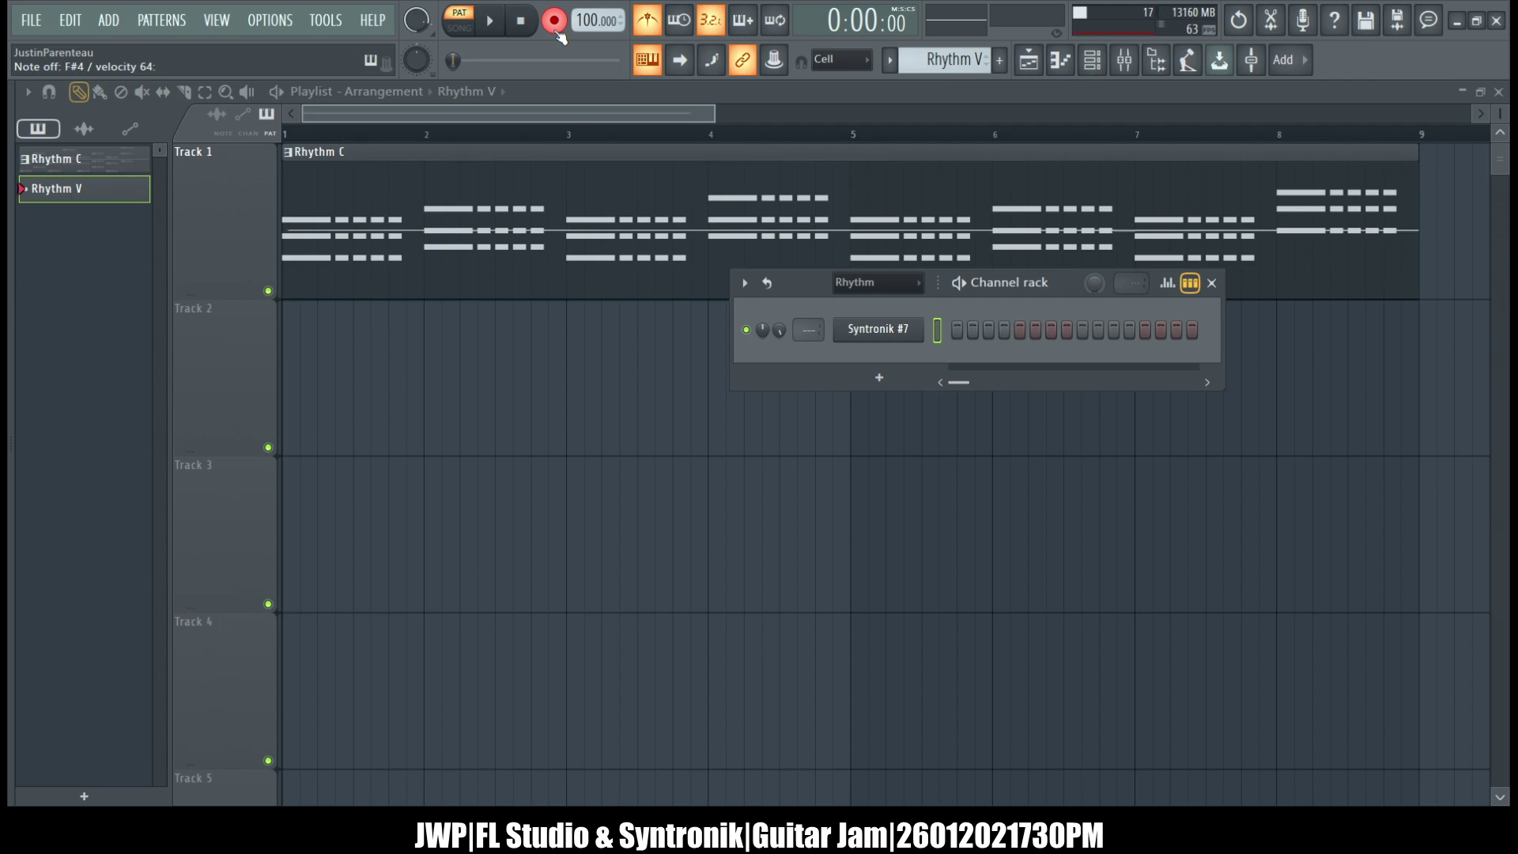
key(space)
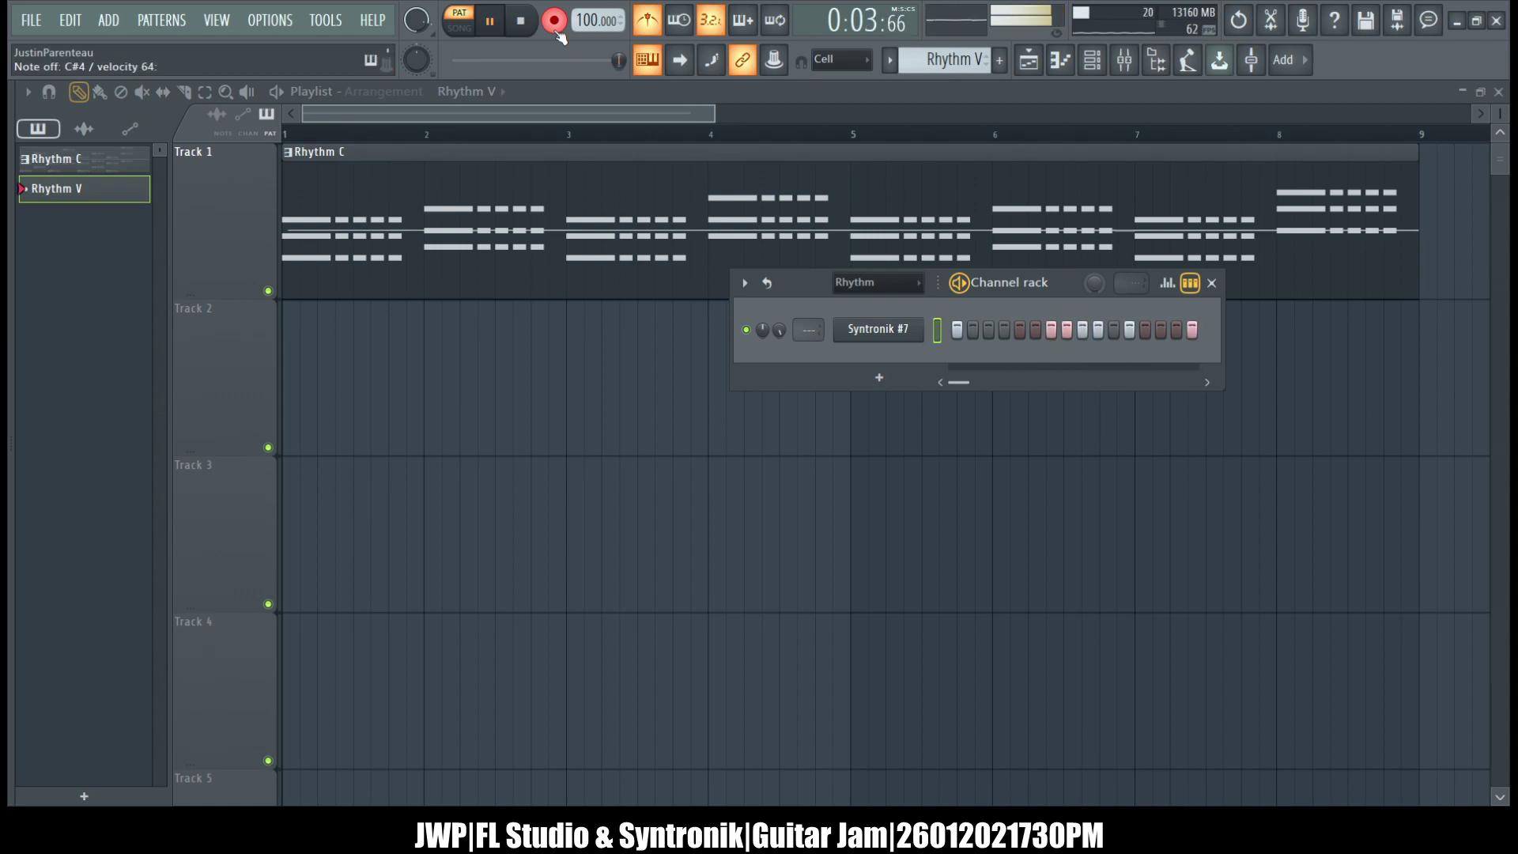
key(space)
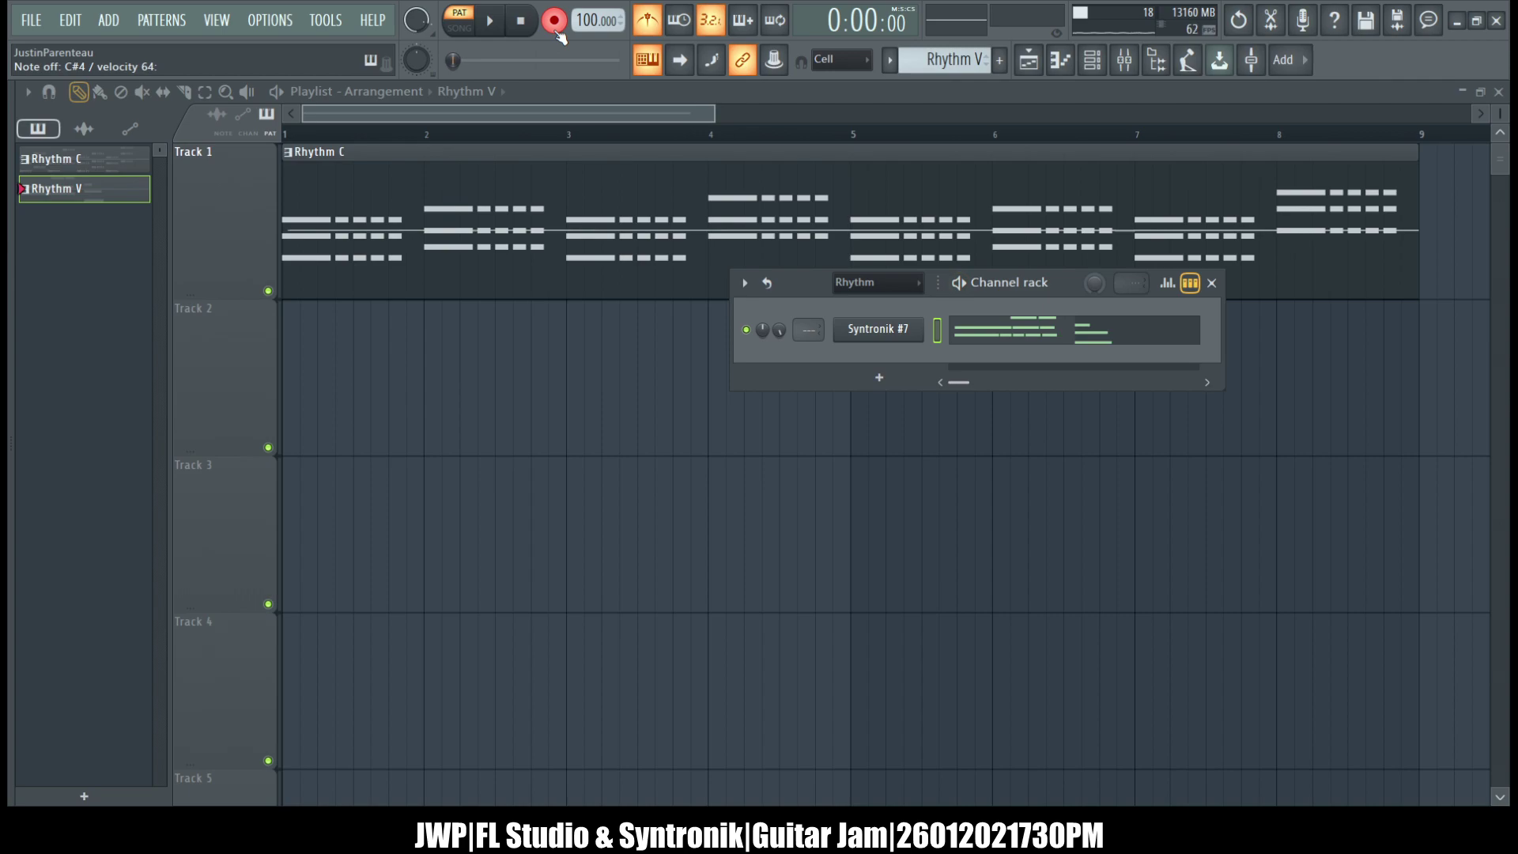
key(space)
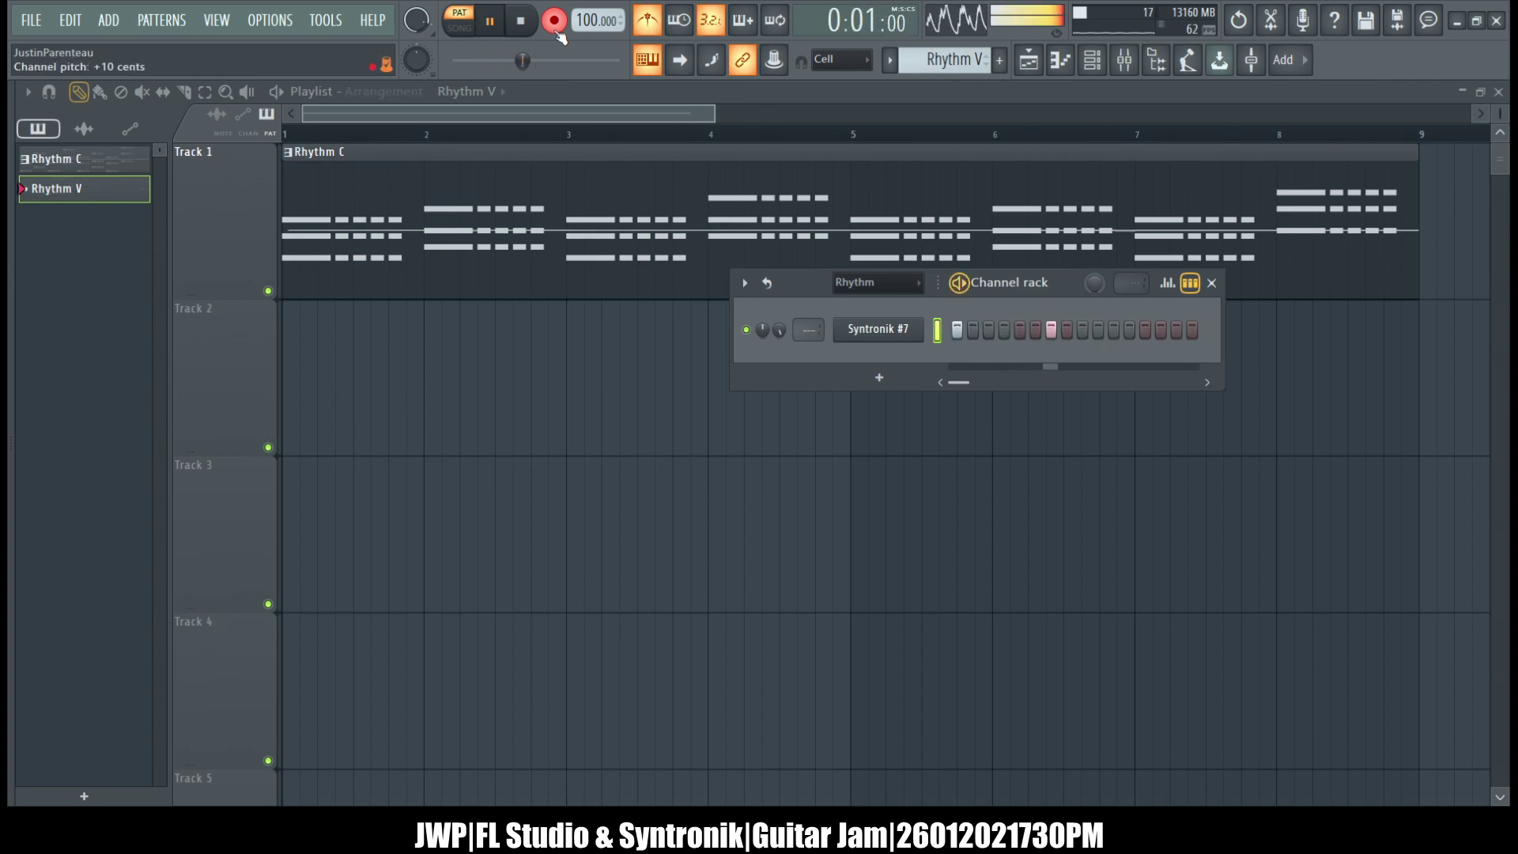
key(space)
key(space)
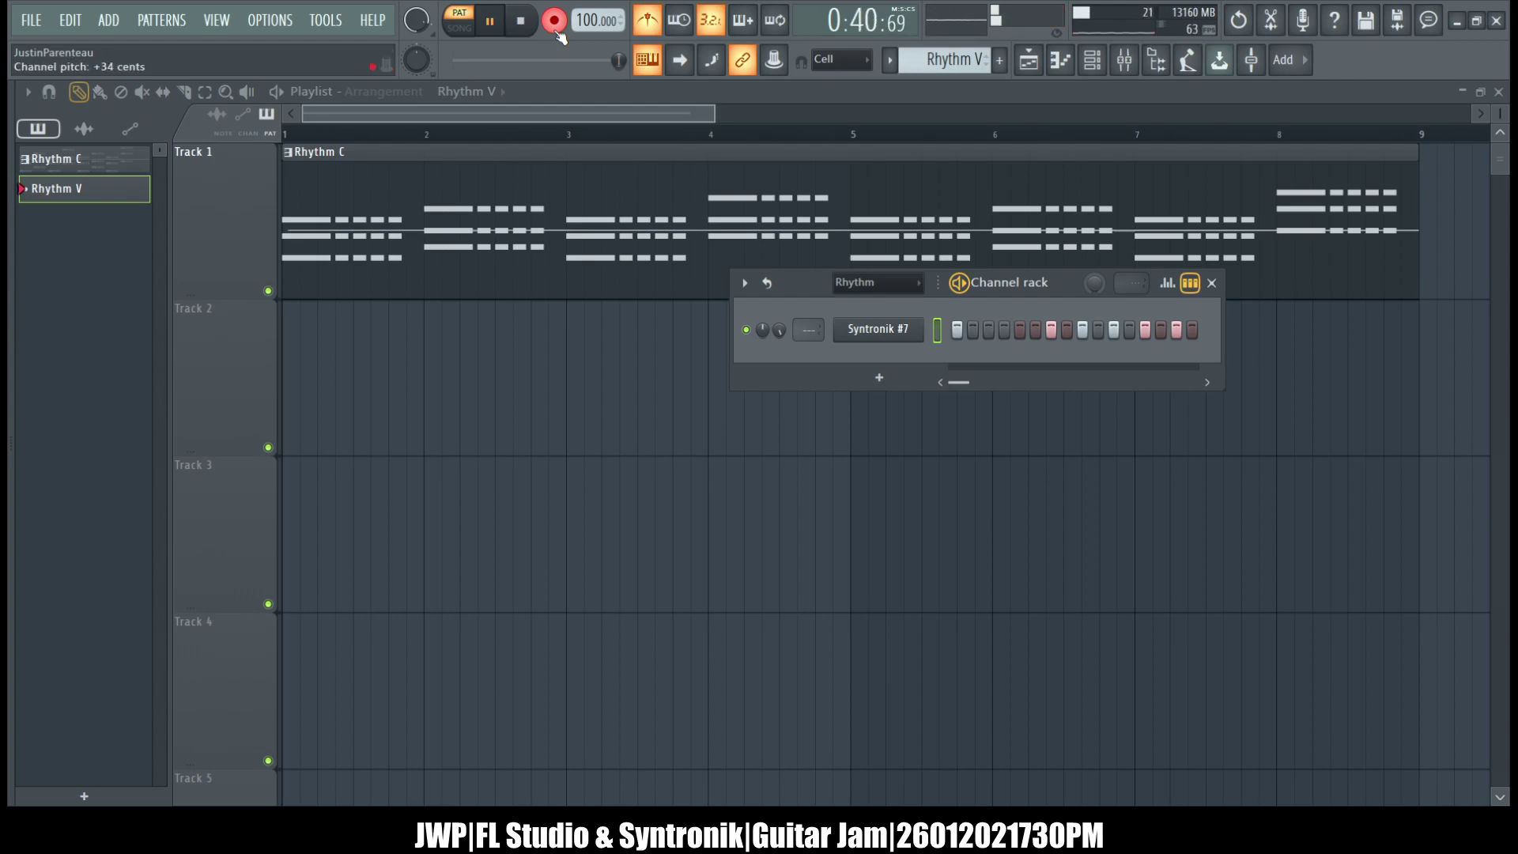
key(space)
key(space)
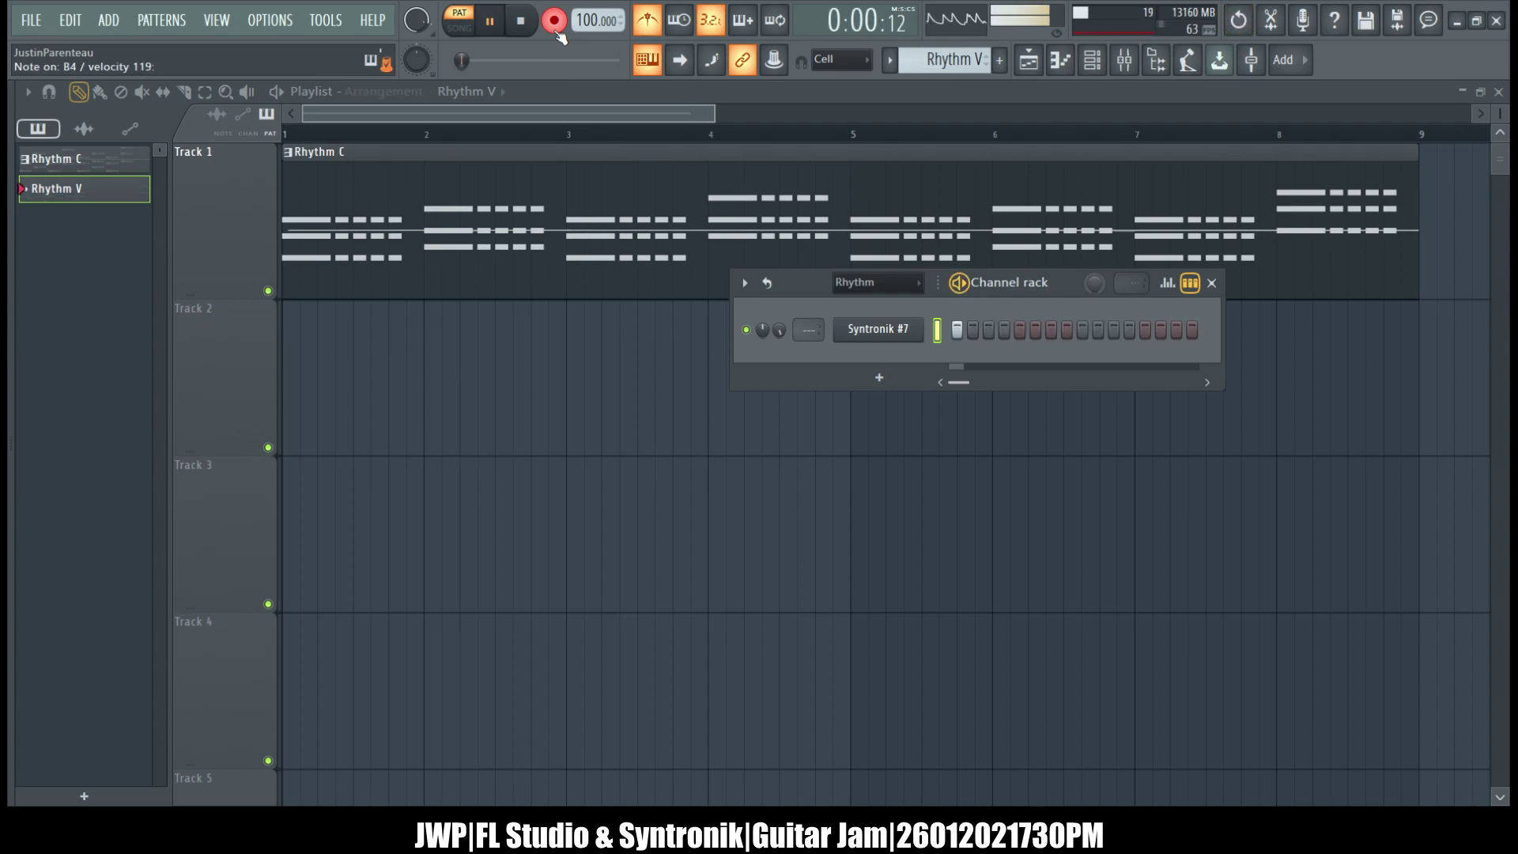
key(space)
key(space)
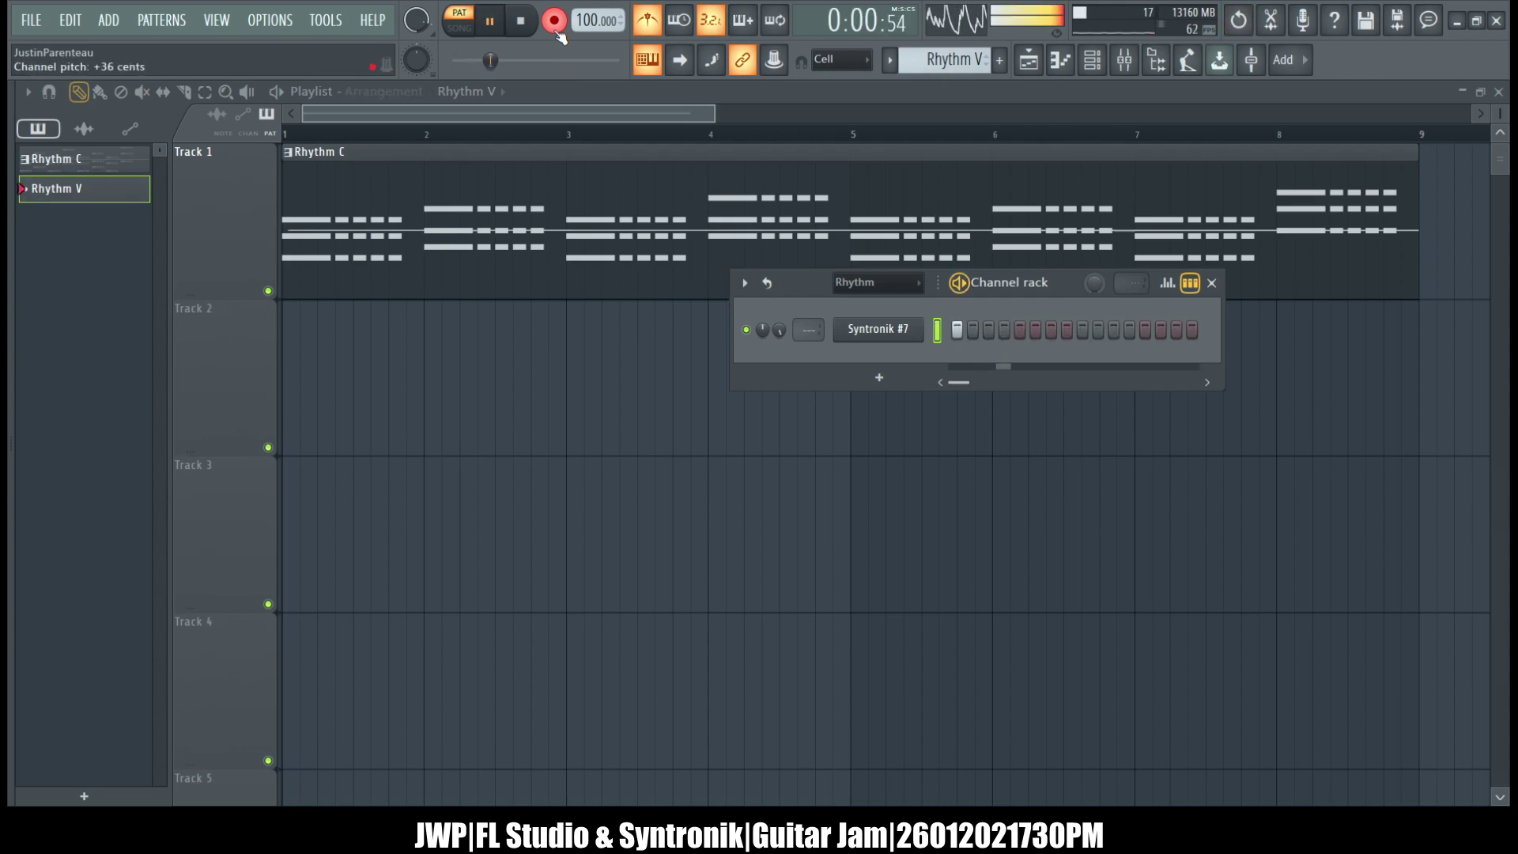
key(space)
key(space)
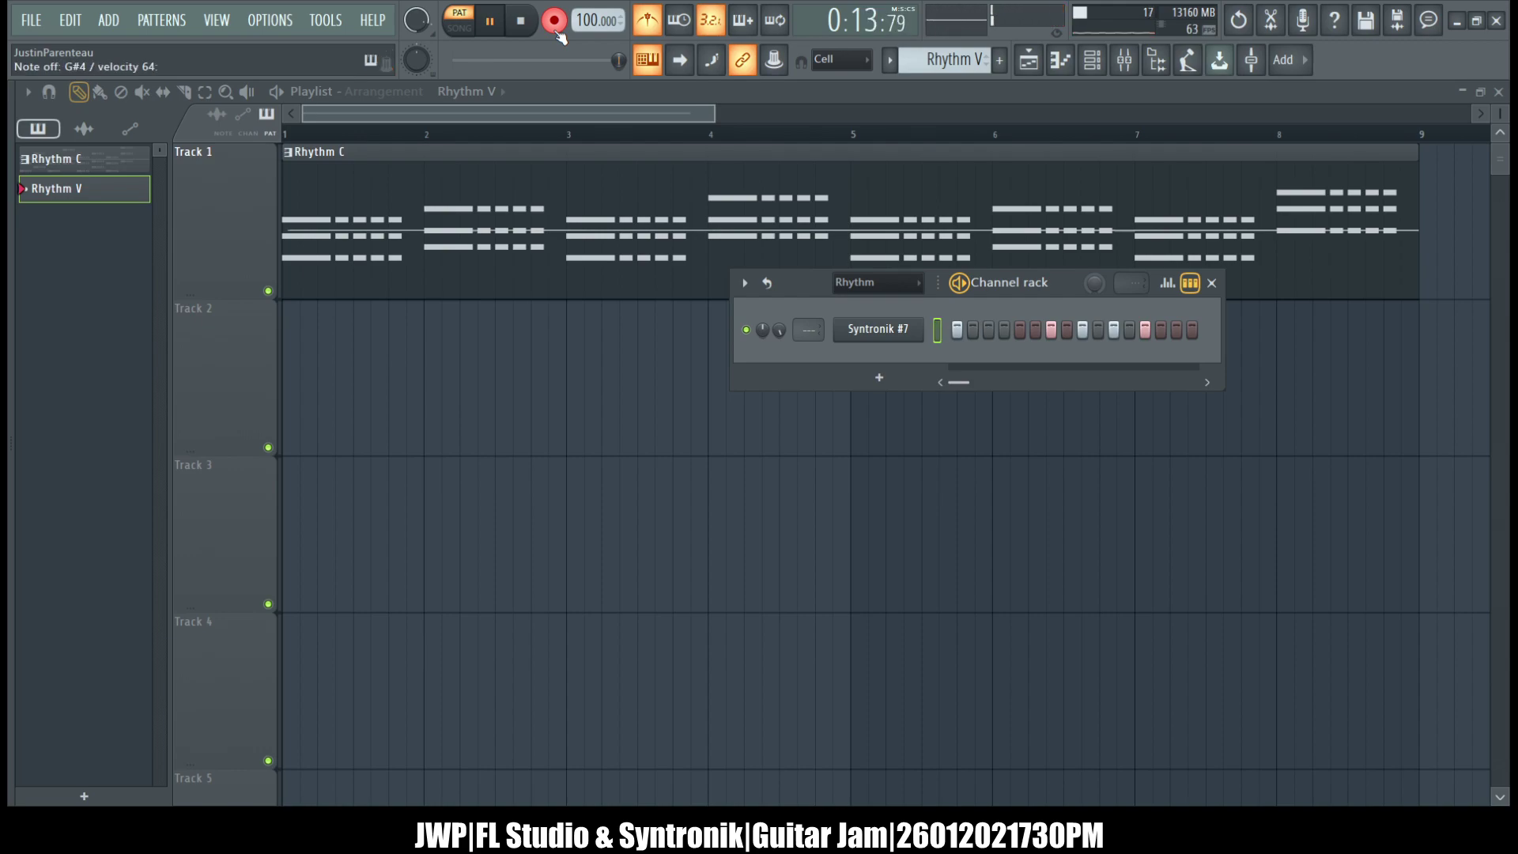
key(space)
key(space)
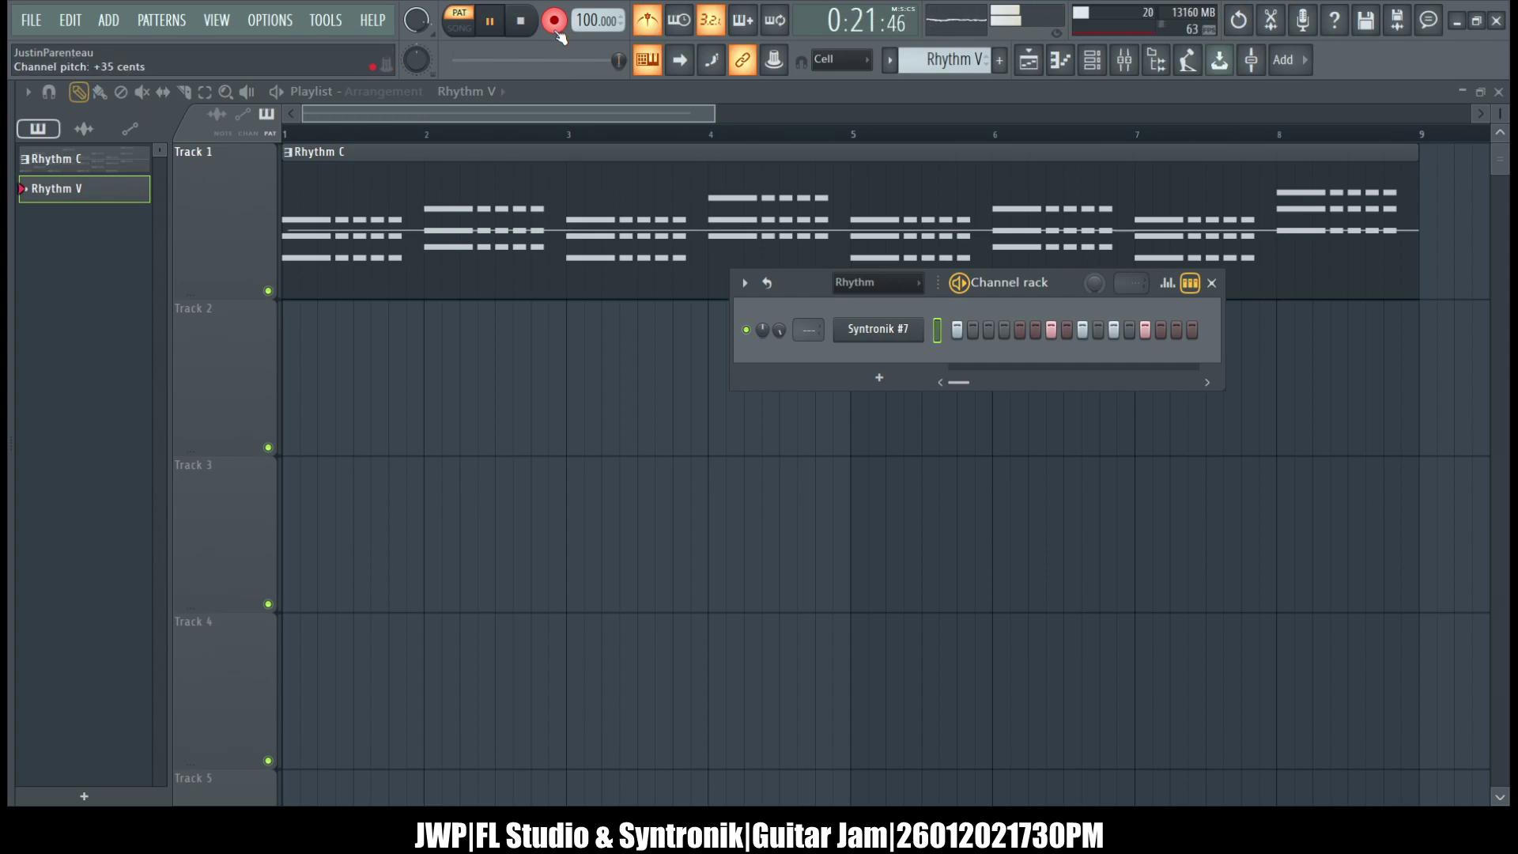
key(space)
key(space)
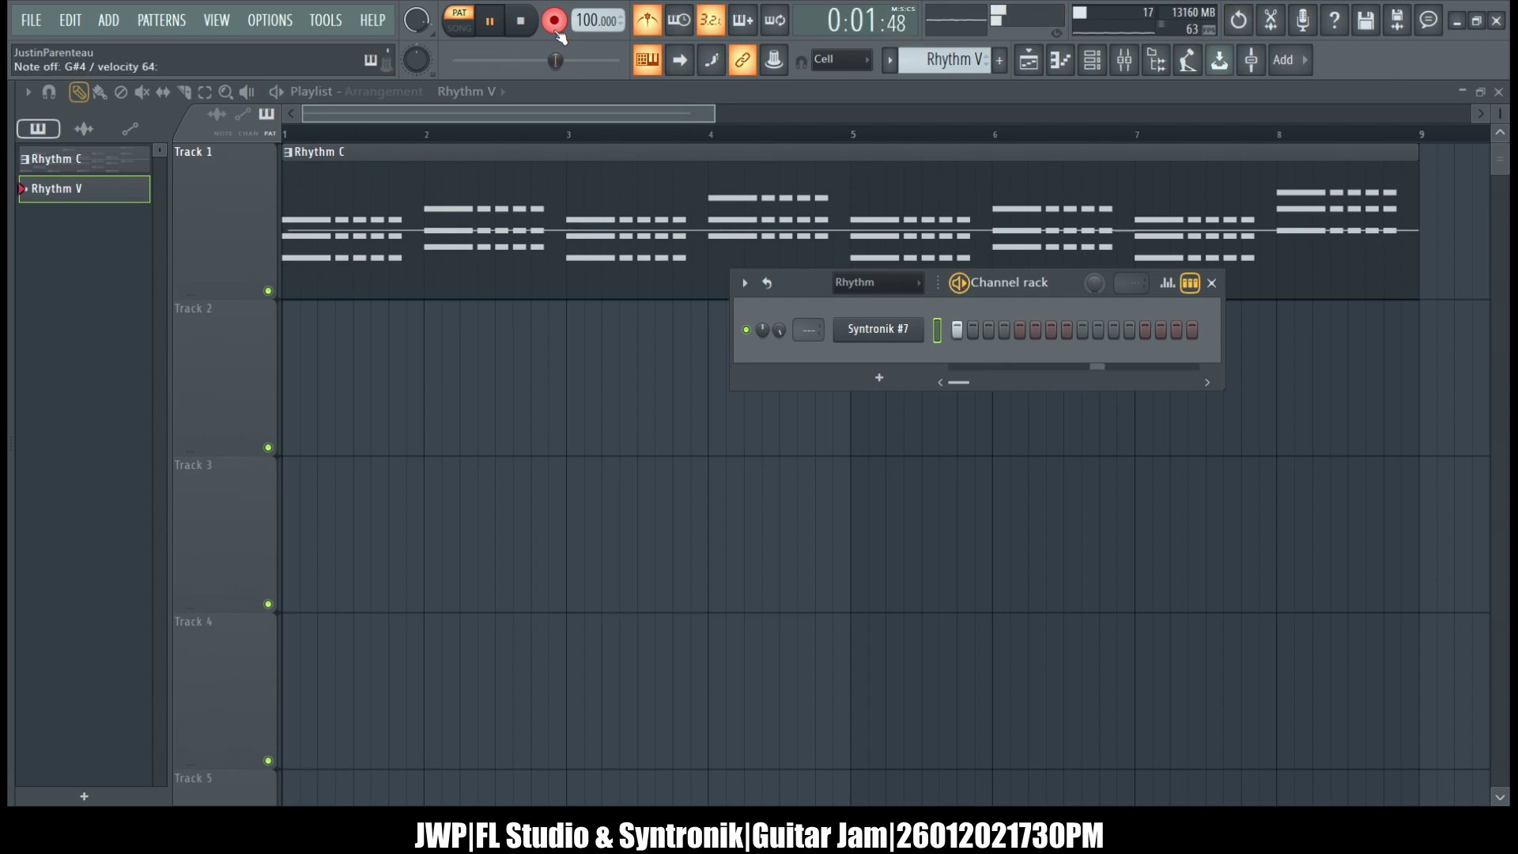
key(space)
- Record a full 16-bar take of Syntronik #7 chords into the Rhythm V pattern
key(space)
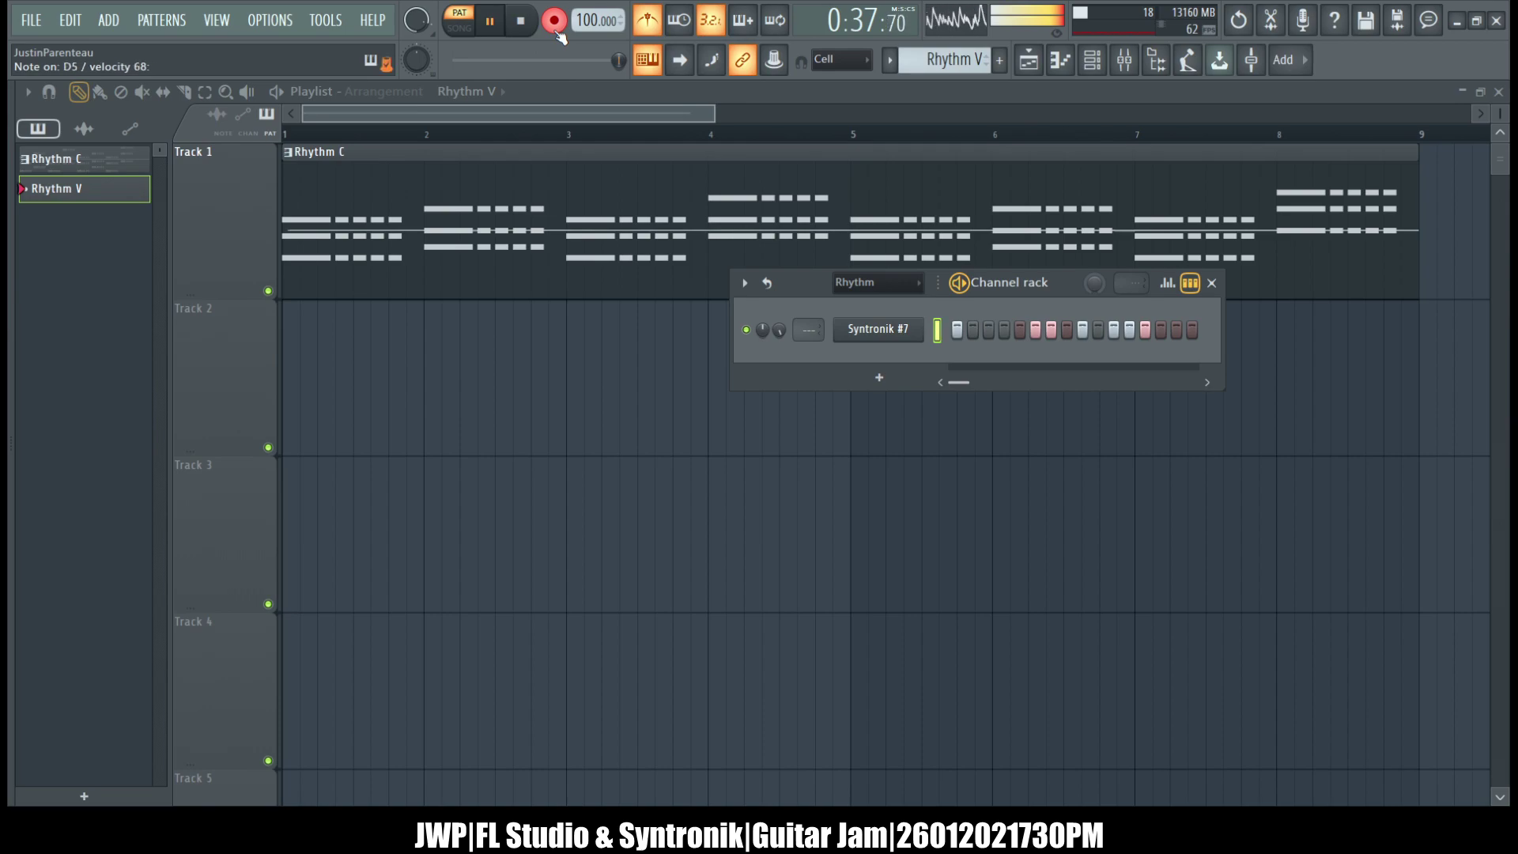
key(space)
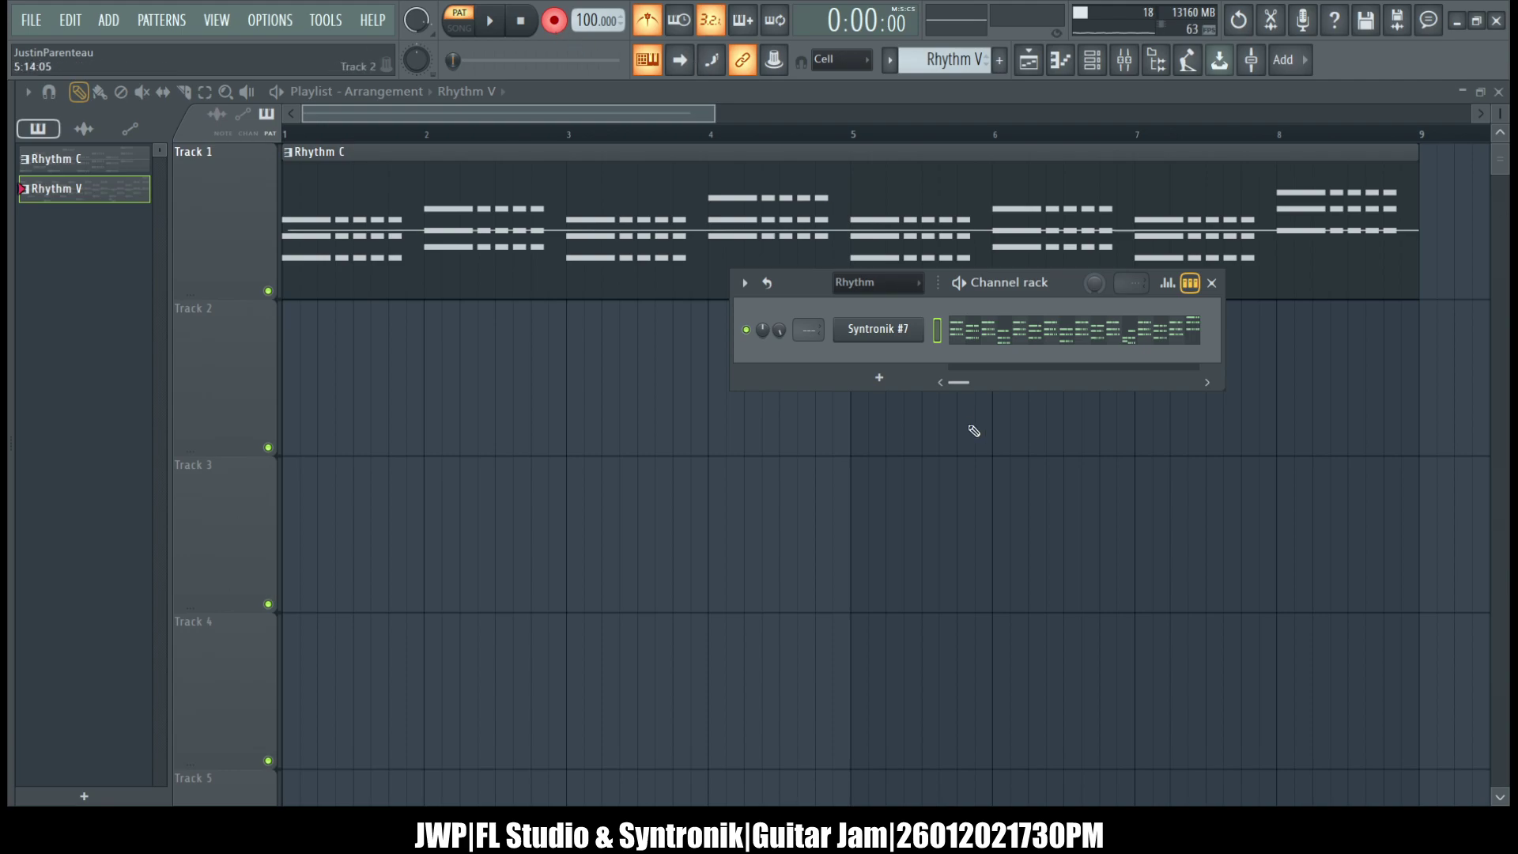
- In the recorded take's piano roll, lower the C4 note at bar 12 to B3 and add an F#4 at the start of that bar
click(1020, 332)
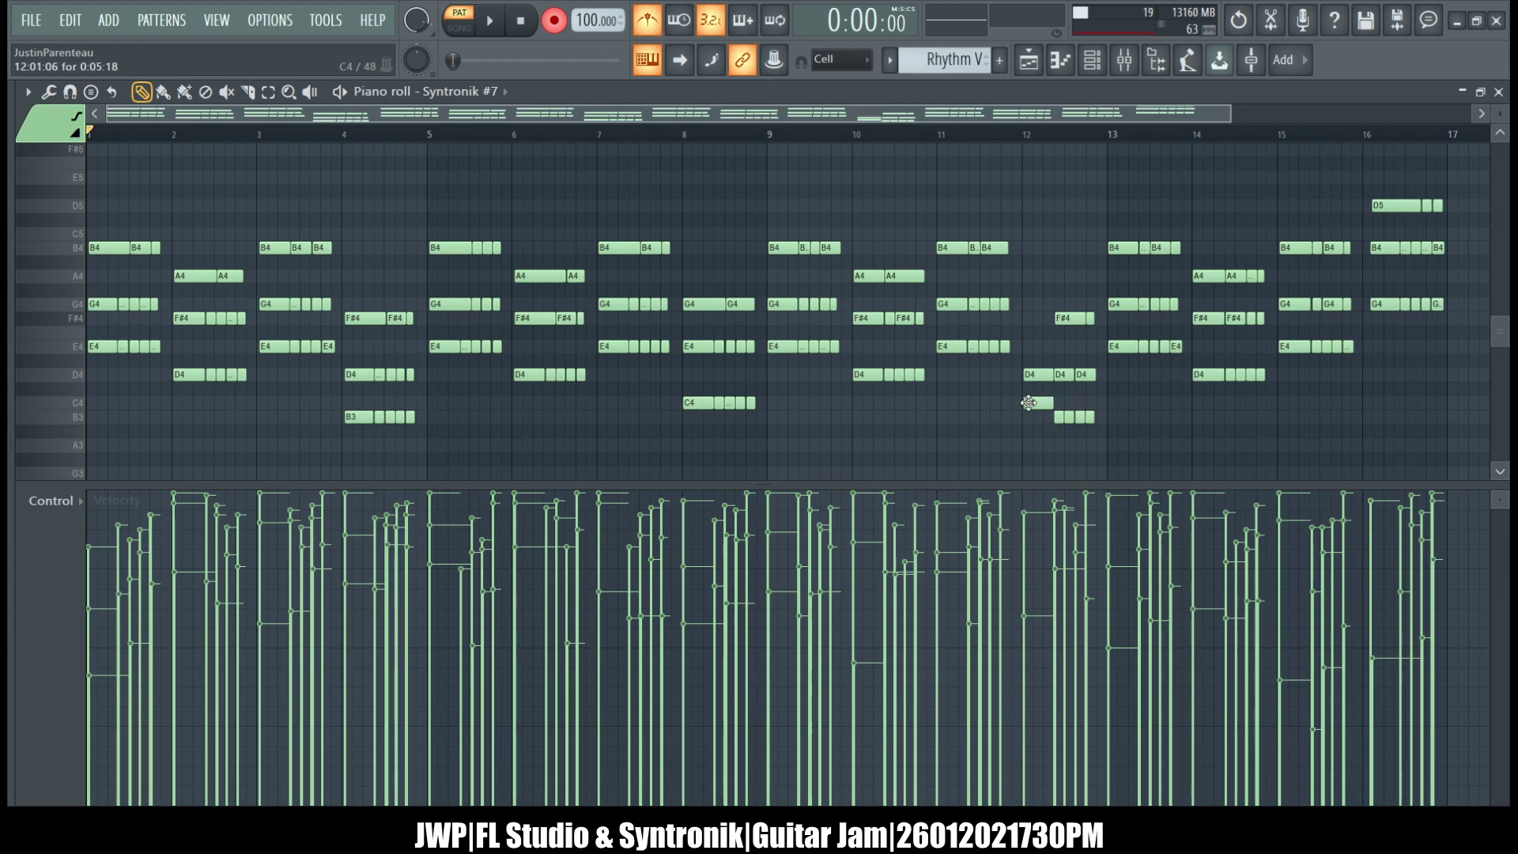
drag(1028, 402, 1032, 414)
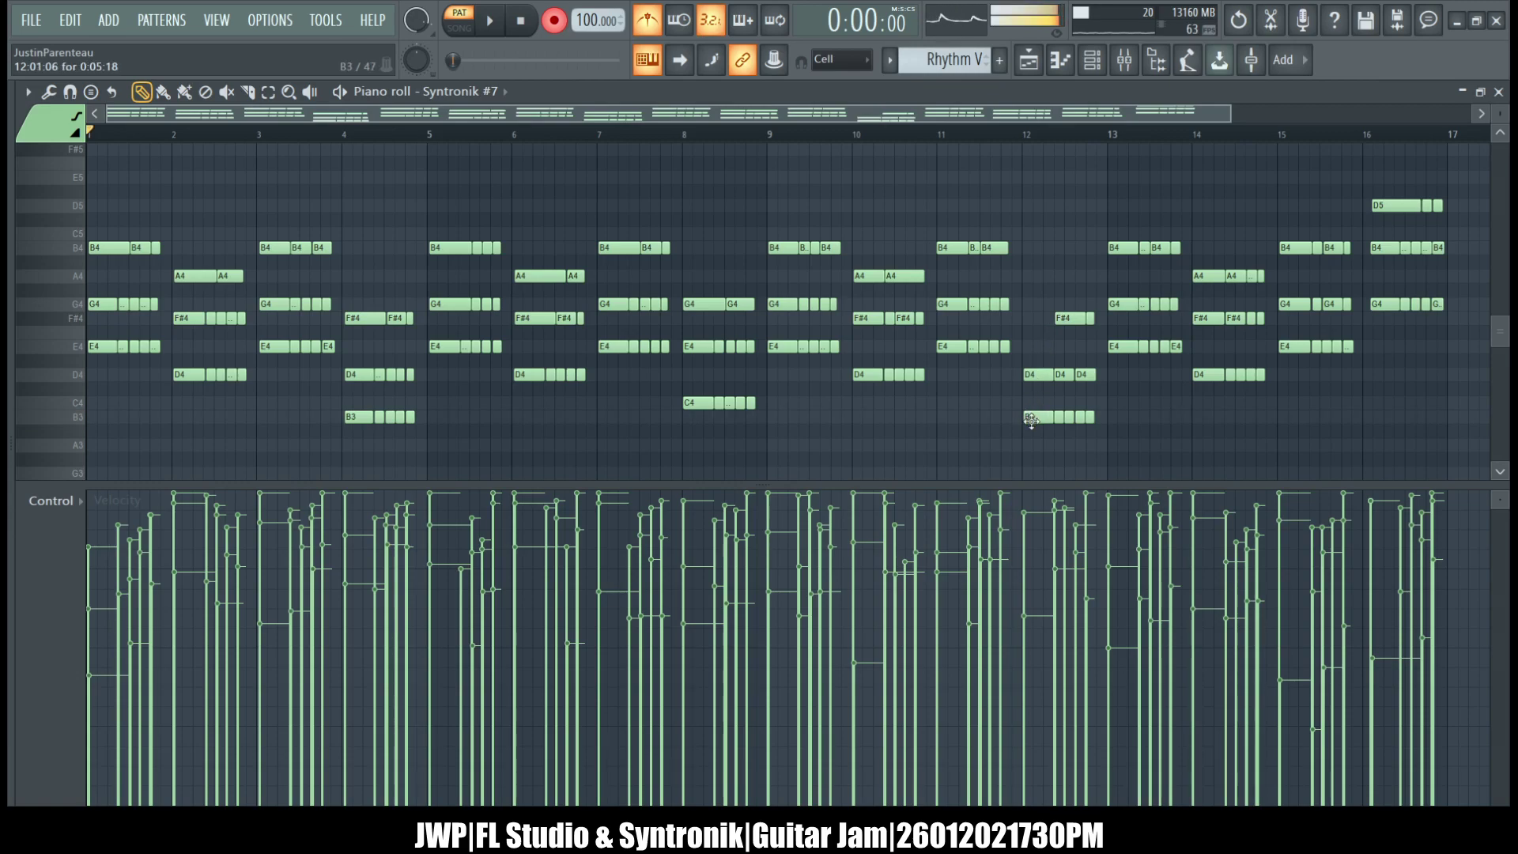
click(1023, 318)
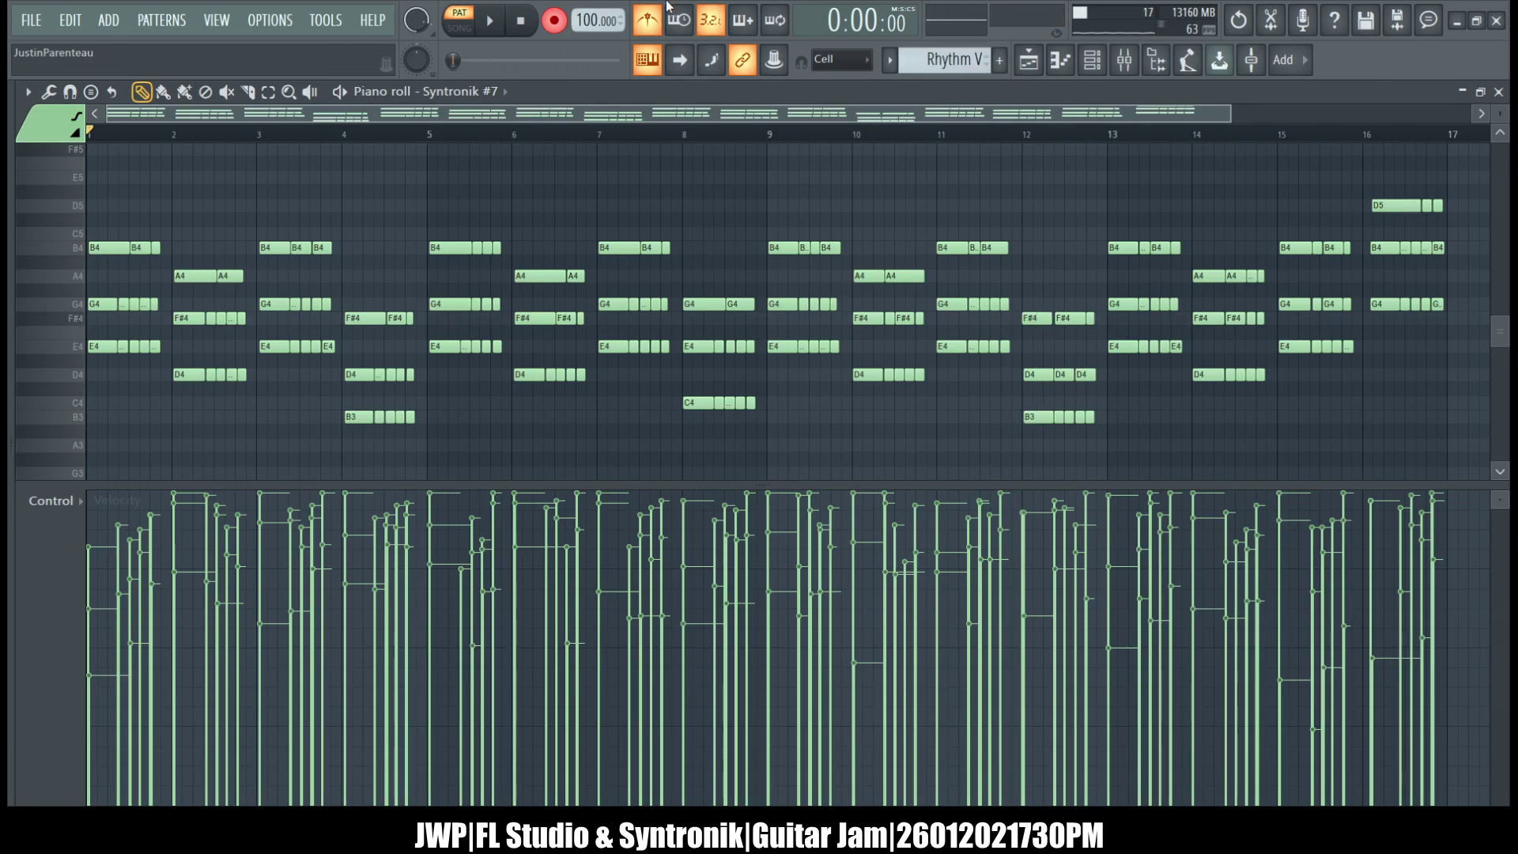
- Turn recording off and play back the opening bars of the Rhythm V pattern
click(554, 20)
click(501, 20)
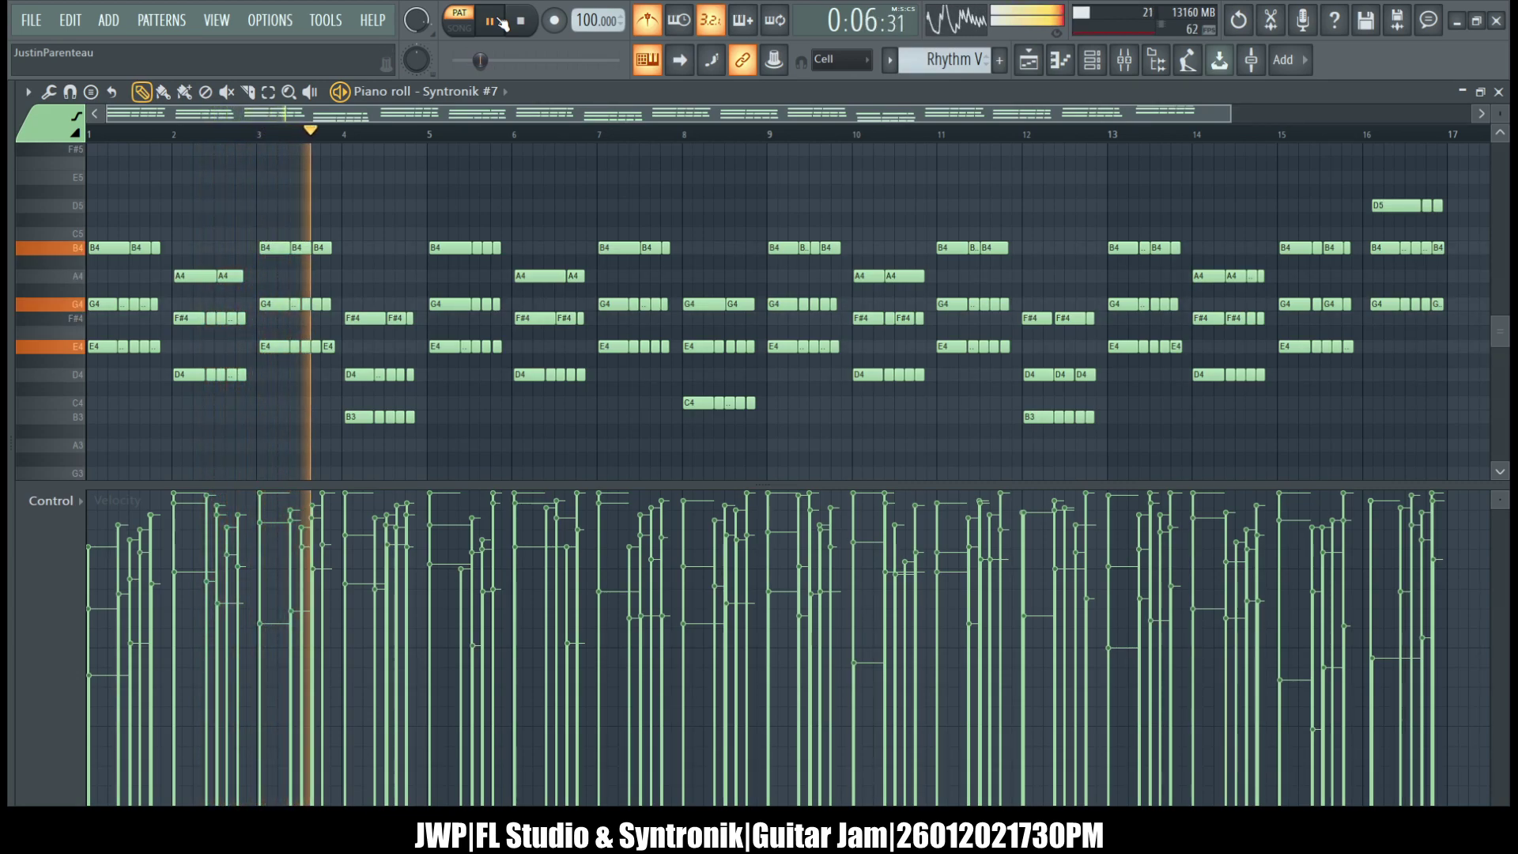
key(space)
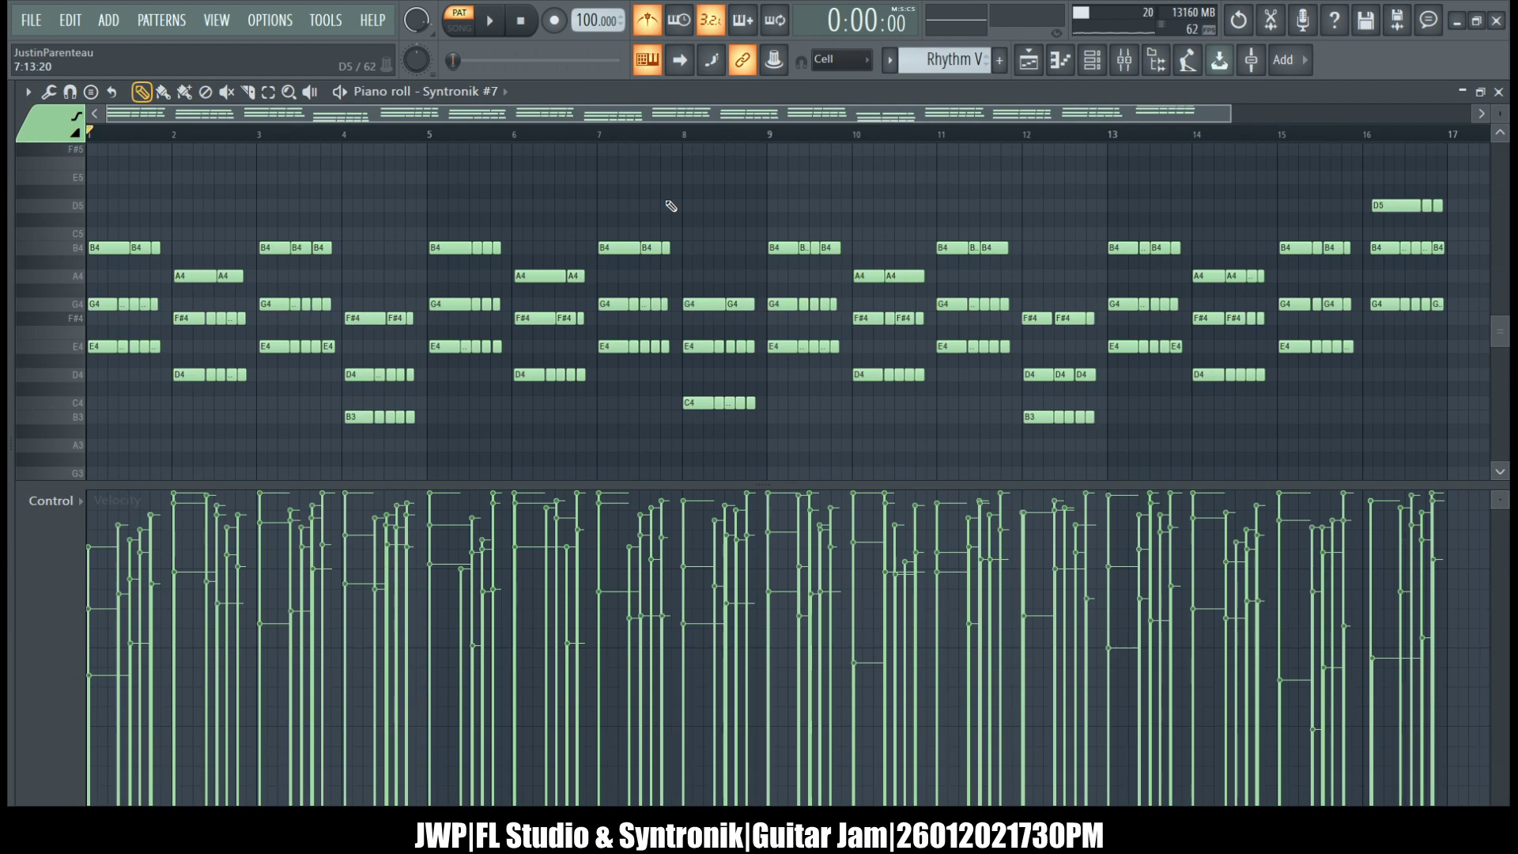
- Quantize the recorded notes and align bar 1's G4 and E4 notes with the chord hits, adding an E4 on the last hit
key(ctrl+z)
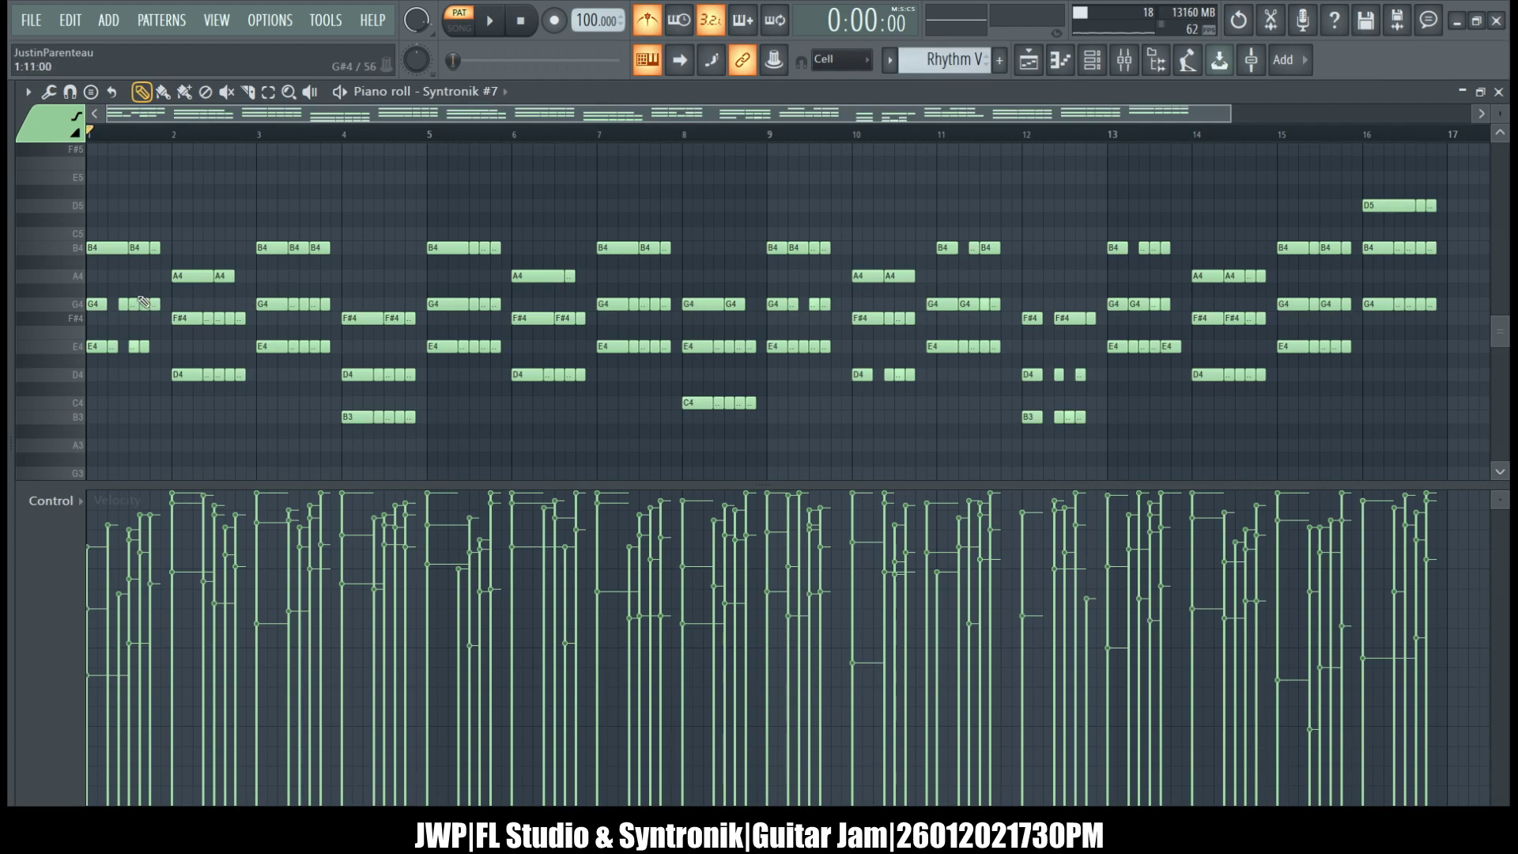
scroll(129, 299, up, 6)
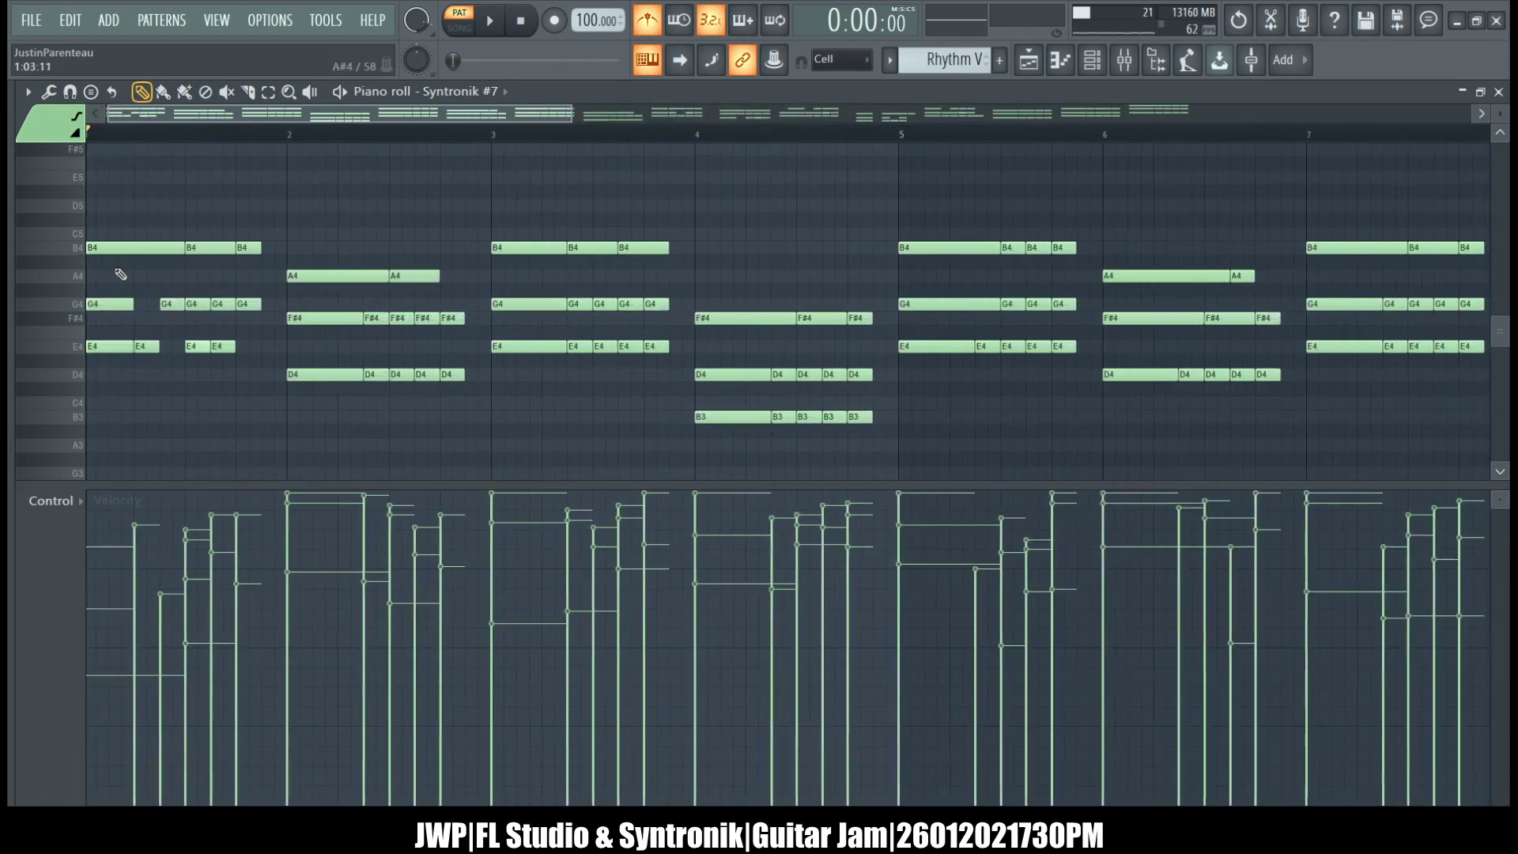
drag(140, 305, 176, 348)
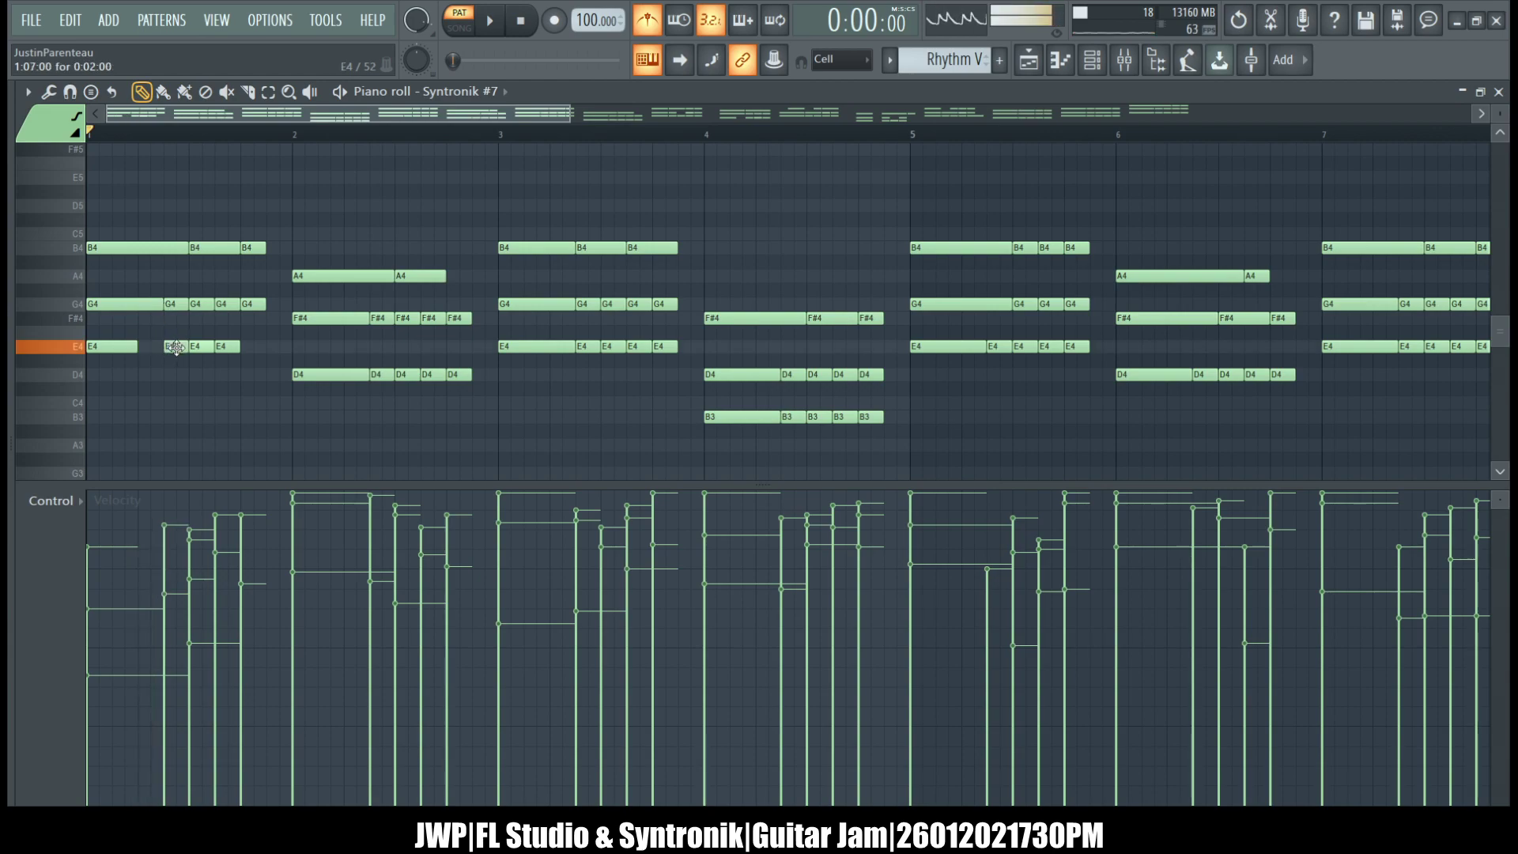
click(254, 347)
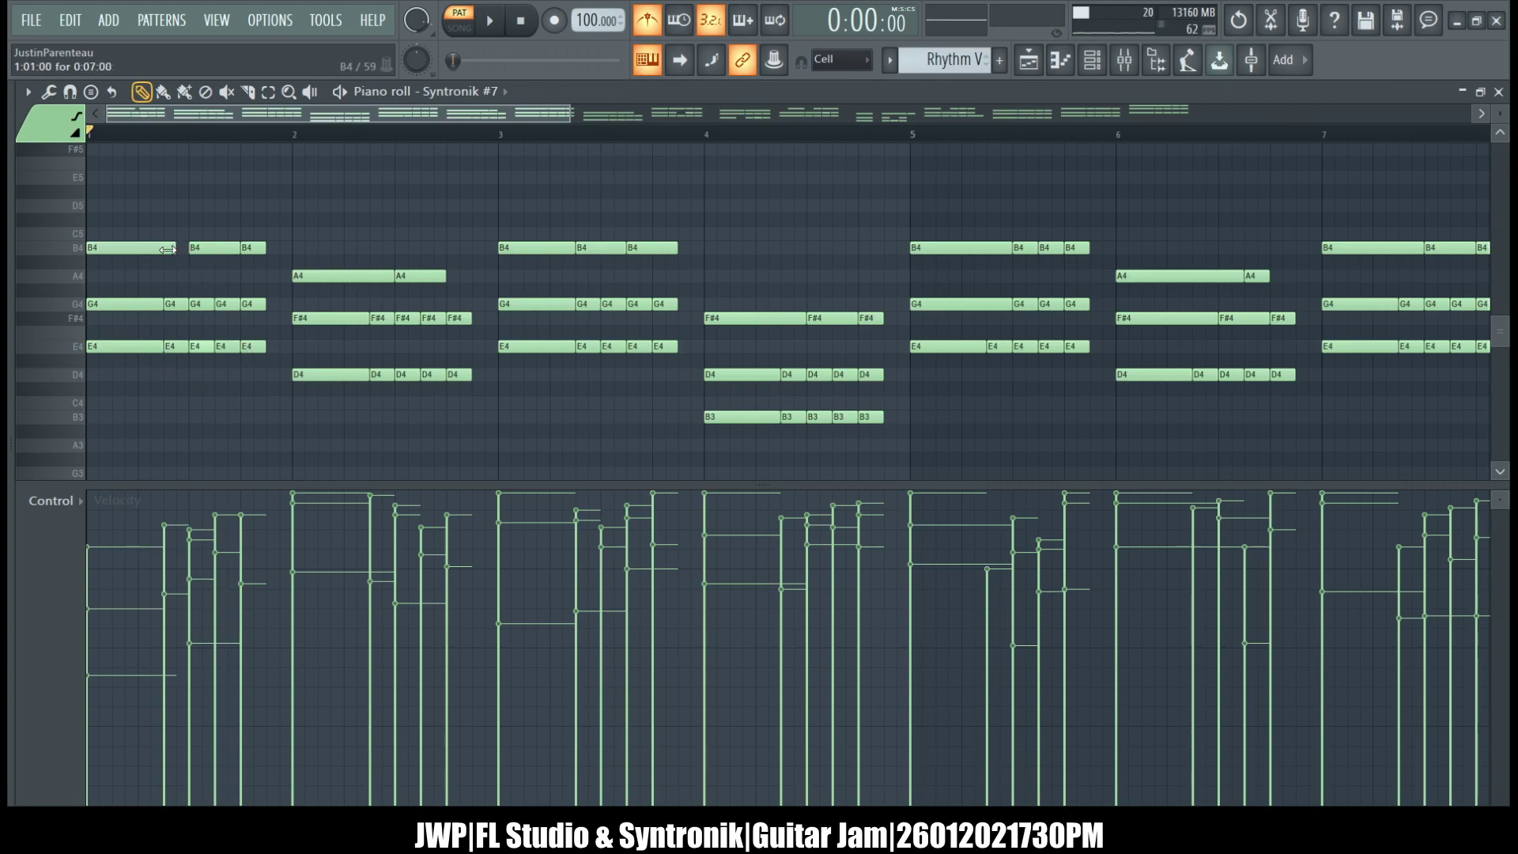
- Extend bar 1's second B4 note back to the second chord hit and chop it into three notes with 1/2 beat snap
mouse_move(193, 249)
mouse_down()
mouse_move(169, 249)
mouse_move(219, 249)
mouse_up()
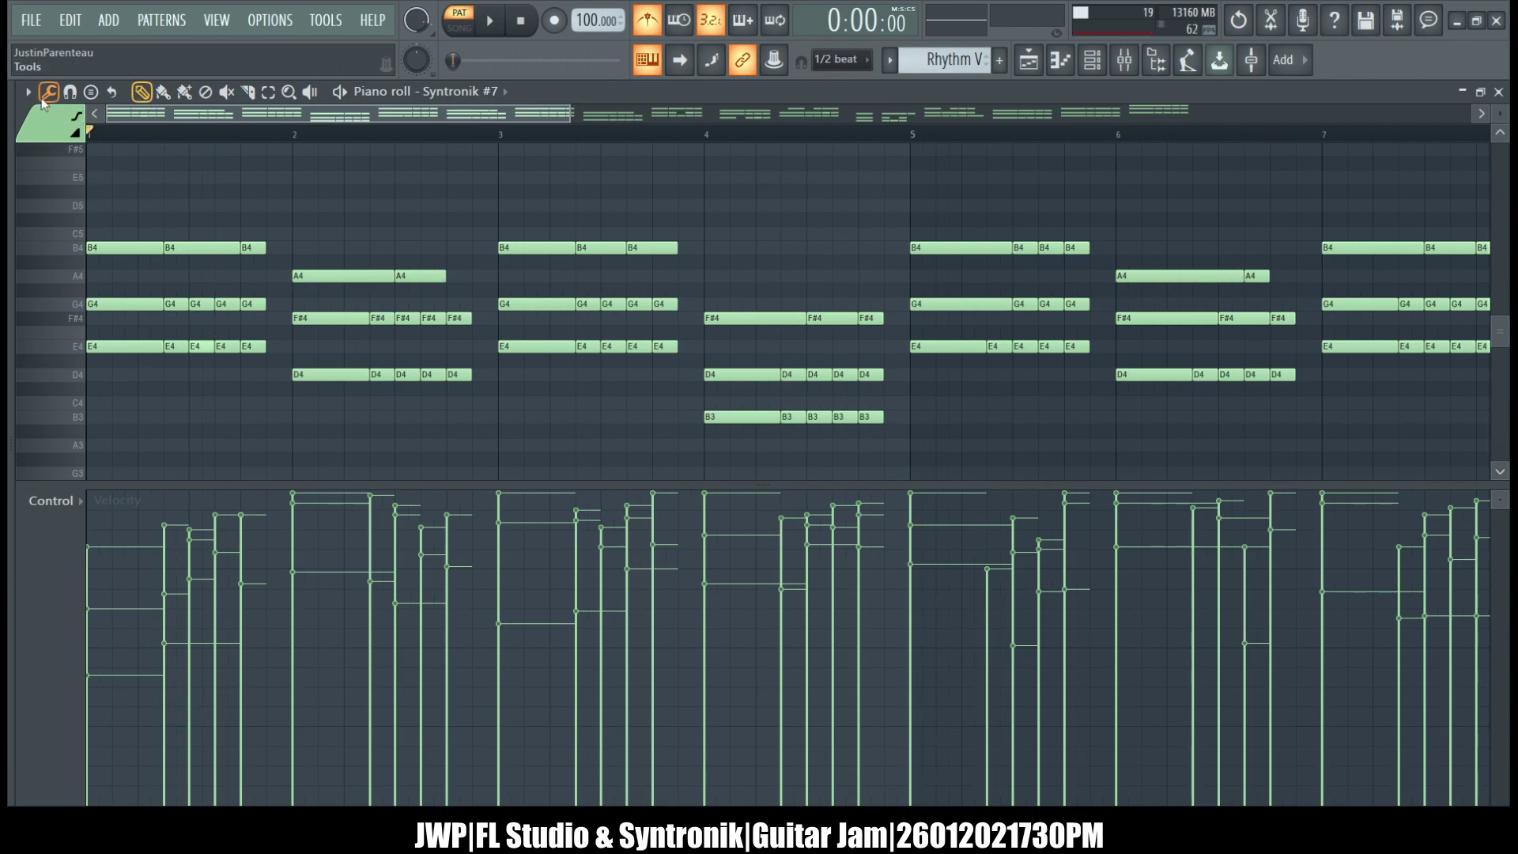
ctrl+drag(207, 214, 205, 269)
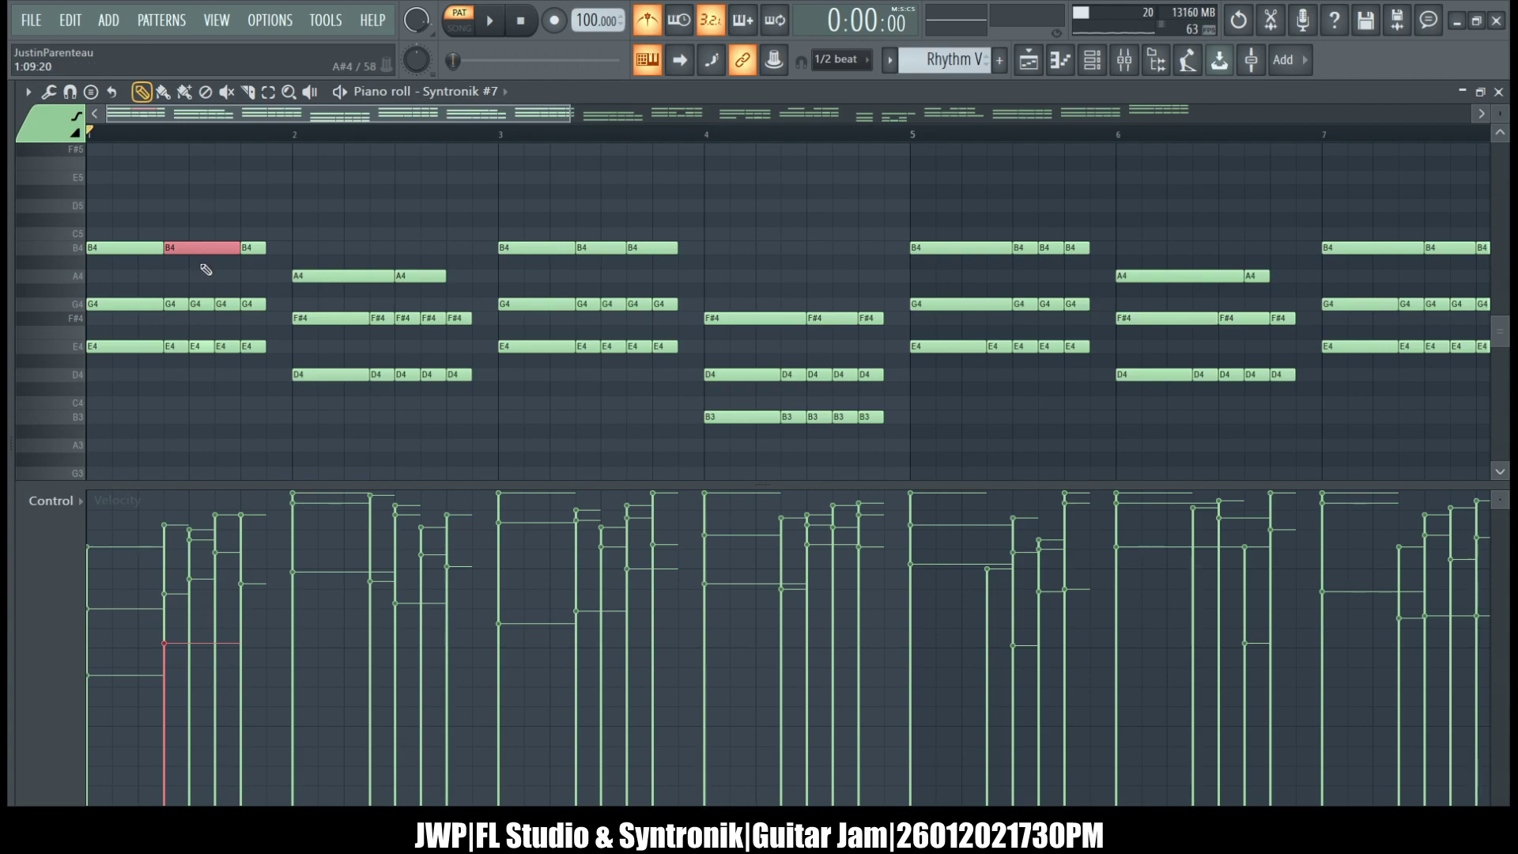
key(alt+u)
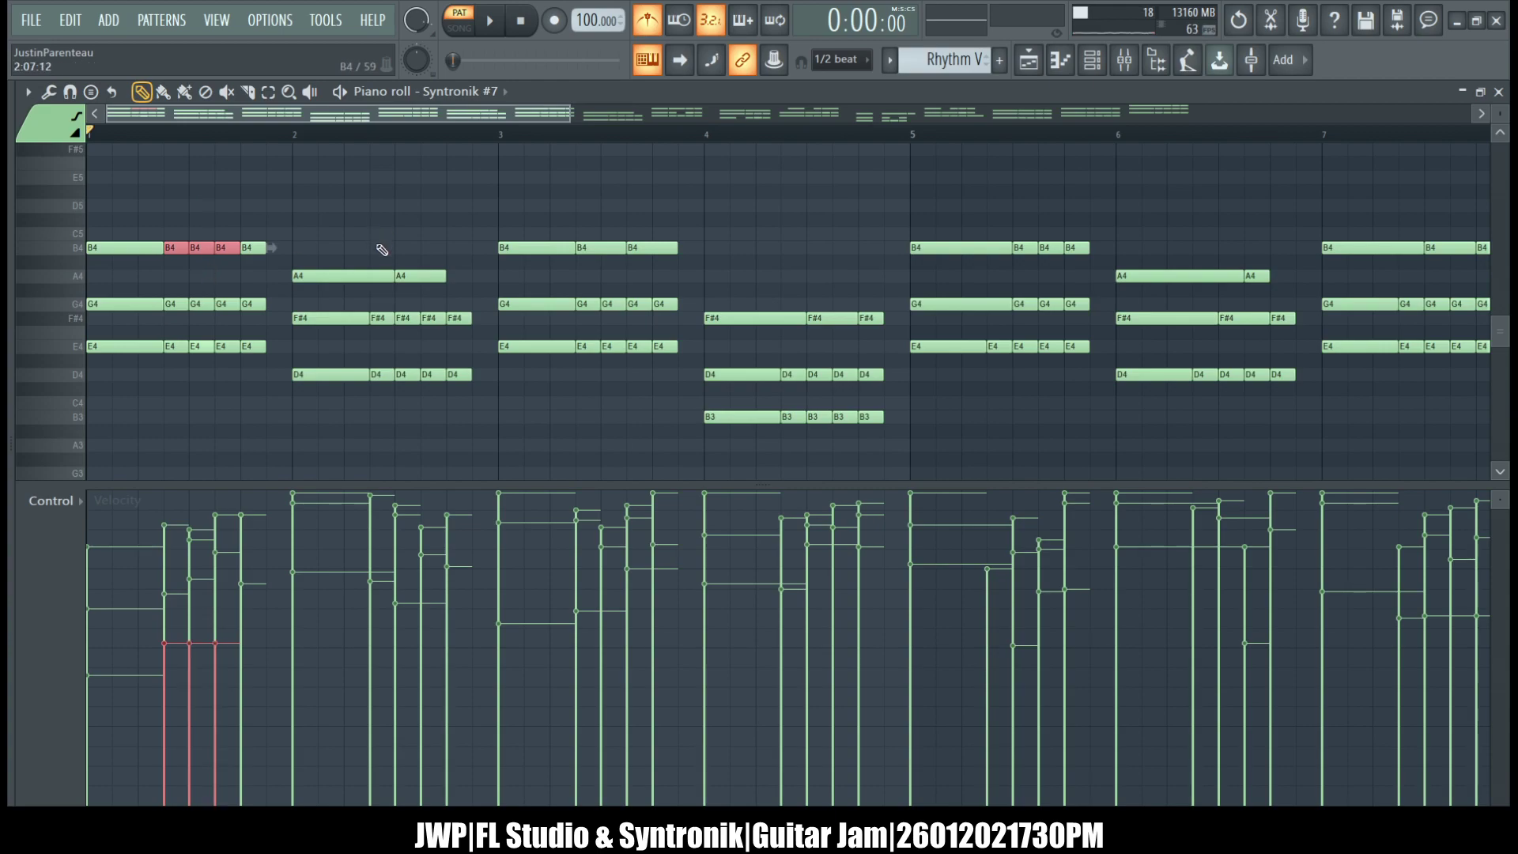
- Shorten bar 2's first A4, chop the rest of its A4 row into four hits, and do the same chop on bar 3's repeated B4 notes
click(247, 92)
click(144, 92)
click(390, 274)
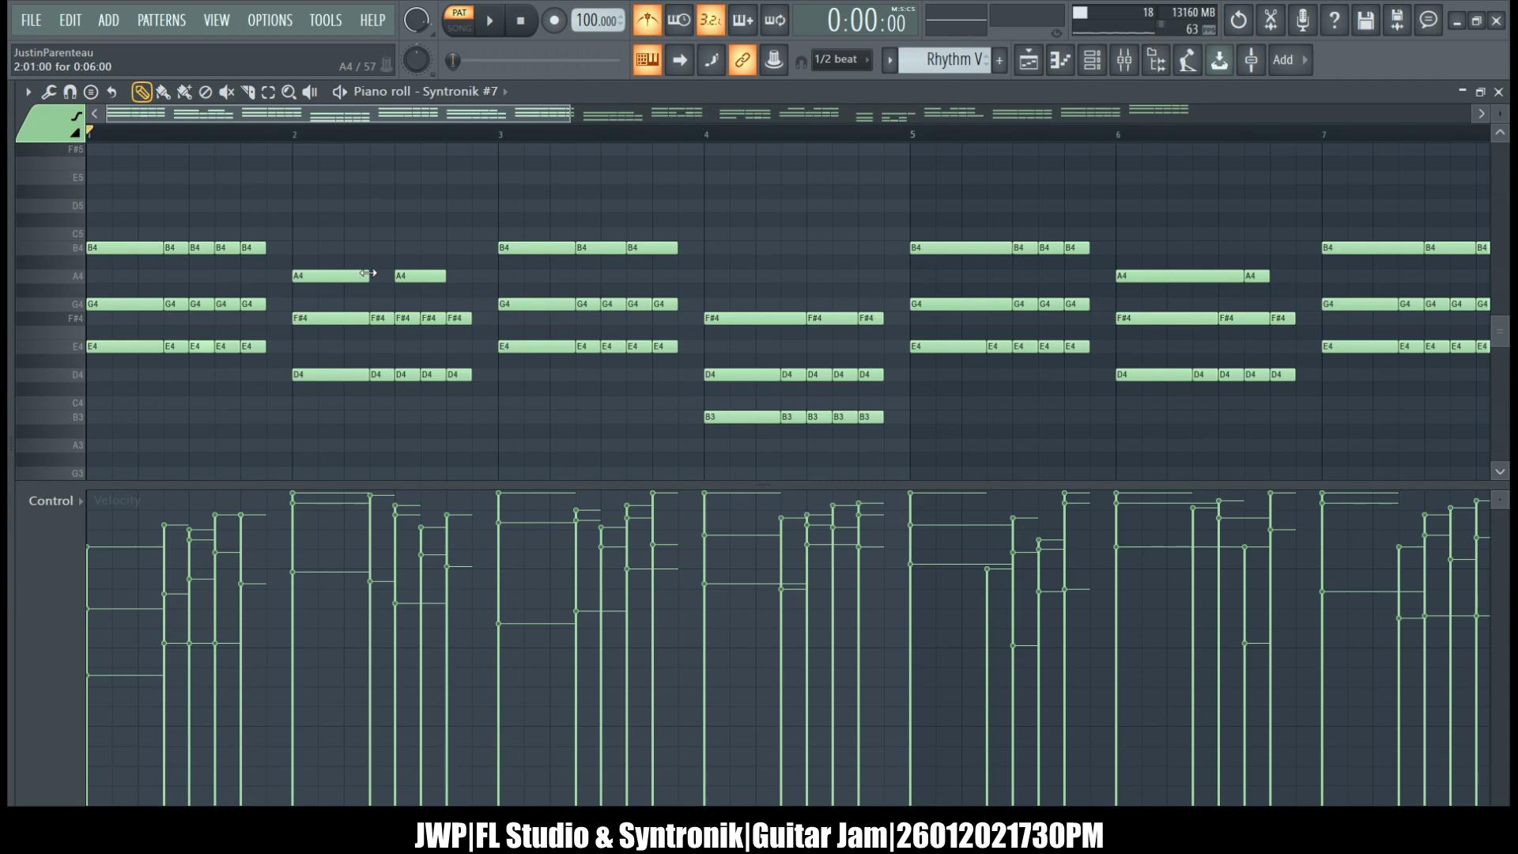
drag(437, 276, 418, 309)
key(ctrl+u)
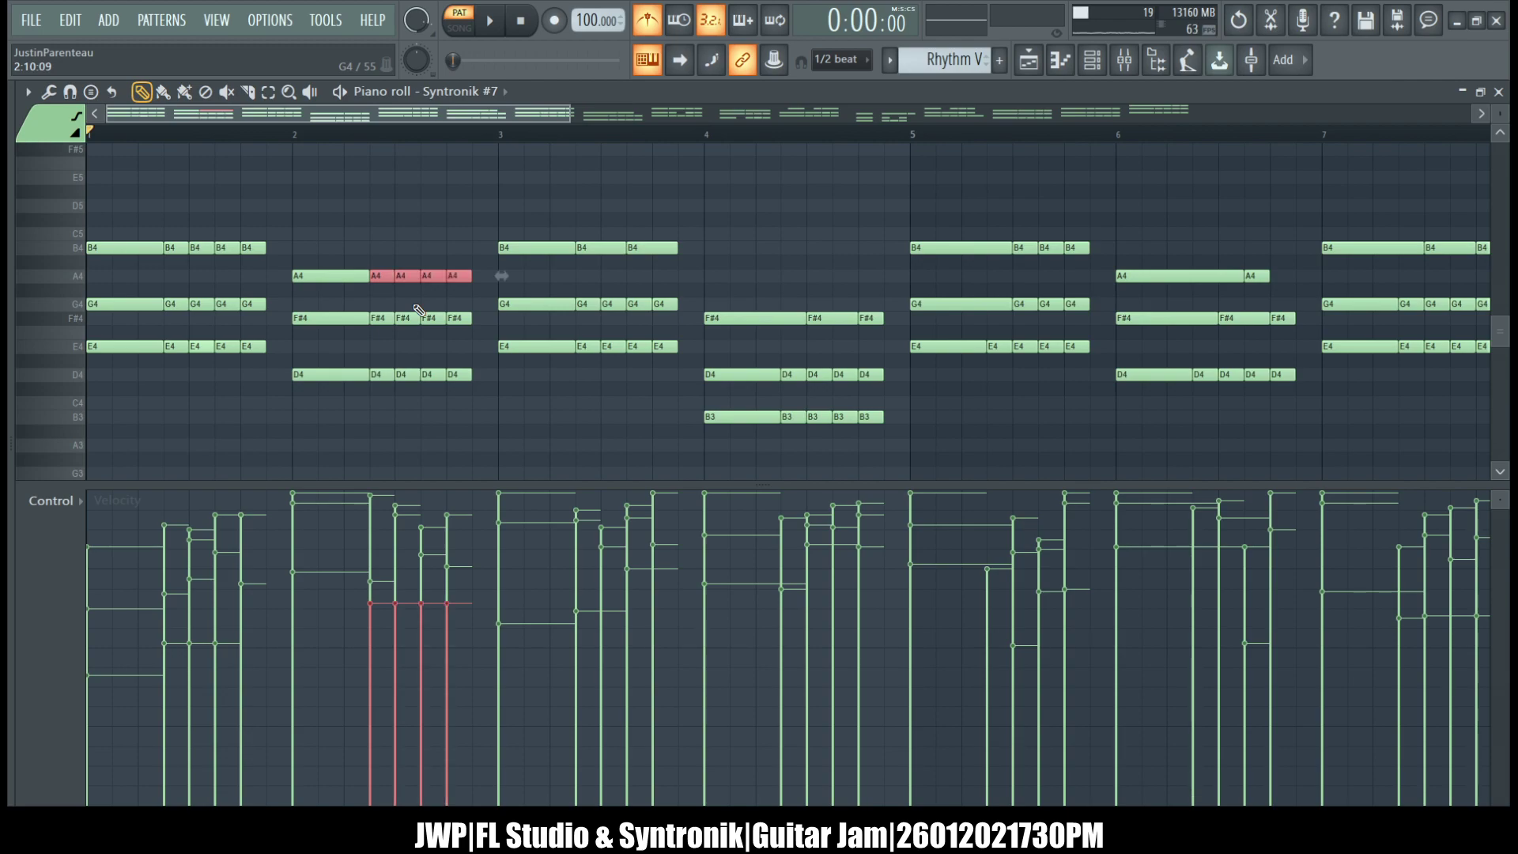
drag(575, 237, 679, 255)
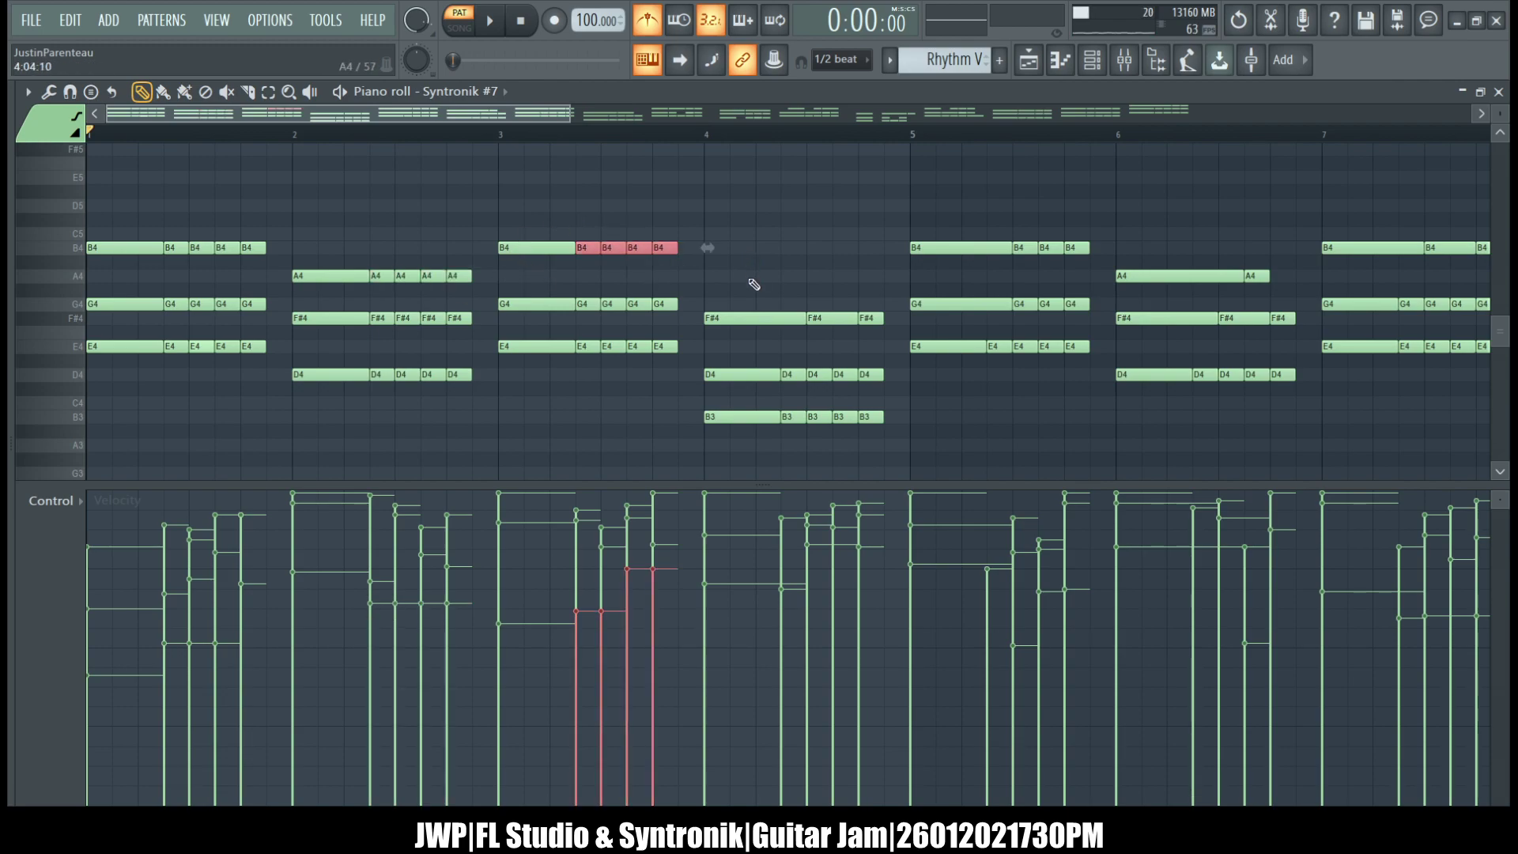
- Start bar 4's repeated F#4 notes on the second hit and chop them, and place bar 5's B4 and G4 notes on its second and third hits
mouse_move(805, 318)
mouse_down()
mouse_move(775, 320)
mouse_move(806, 320)
mouse_up()
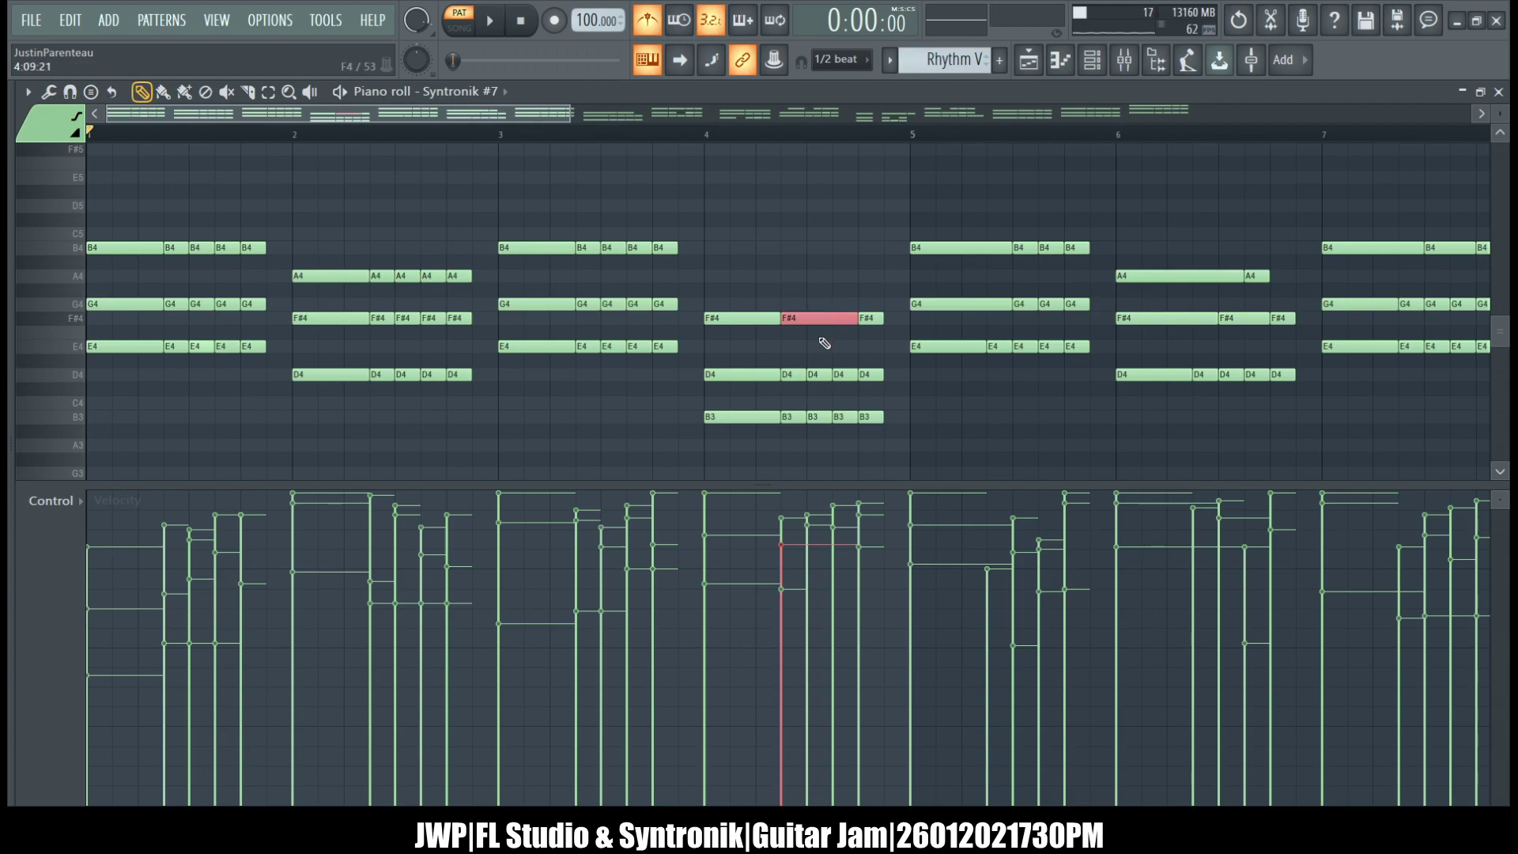
drag(989, 236, 998, 316)
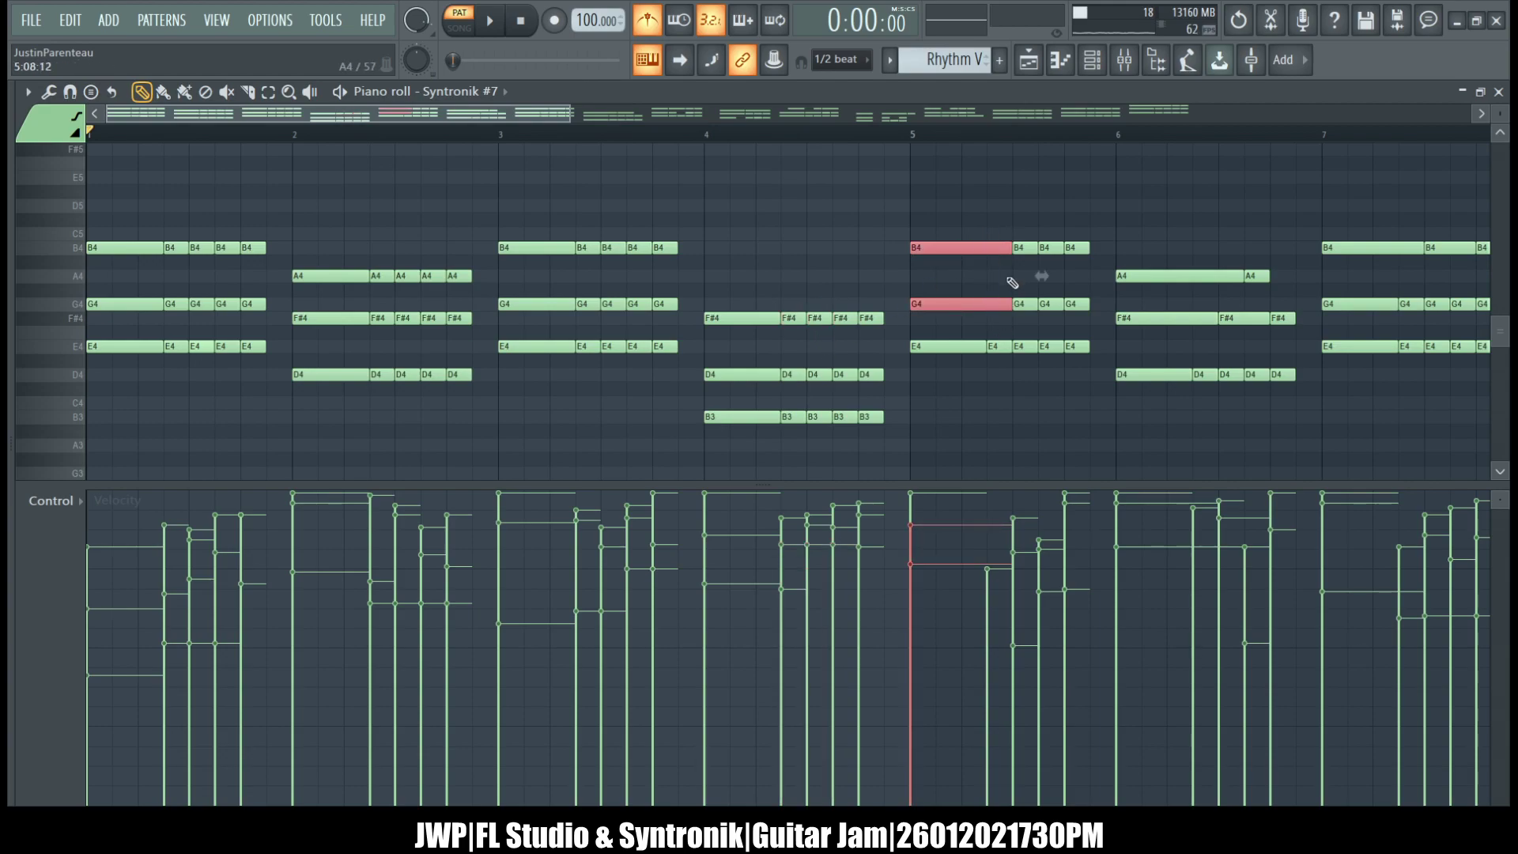
drag(1011, 248, 1015, 305)
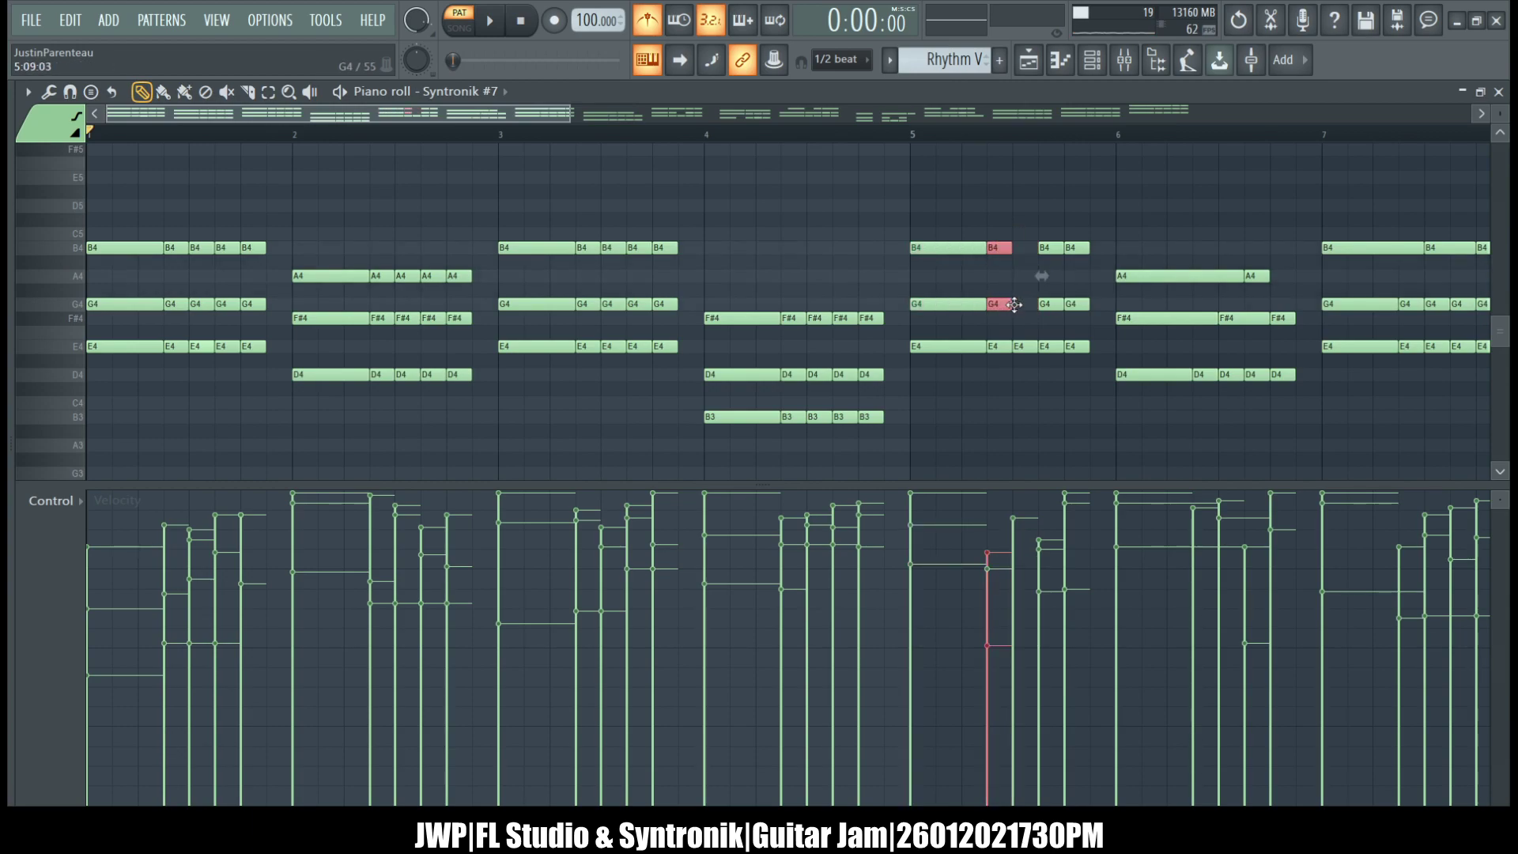
key(ctrl+v)
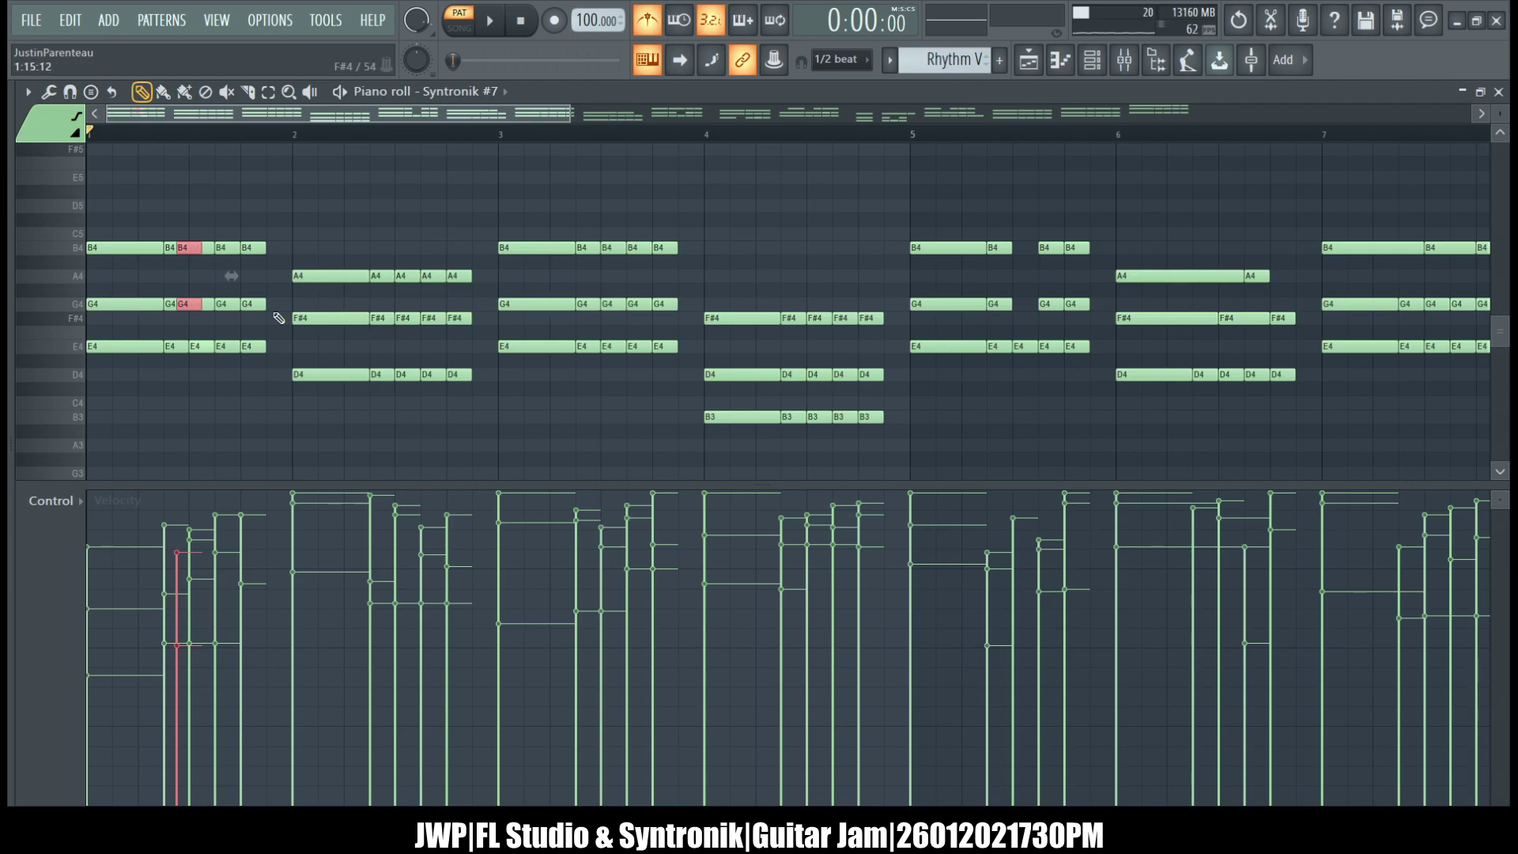
drag(190, 249, 1024, 253)
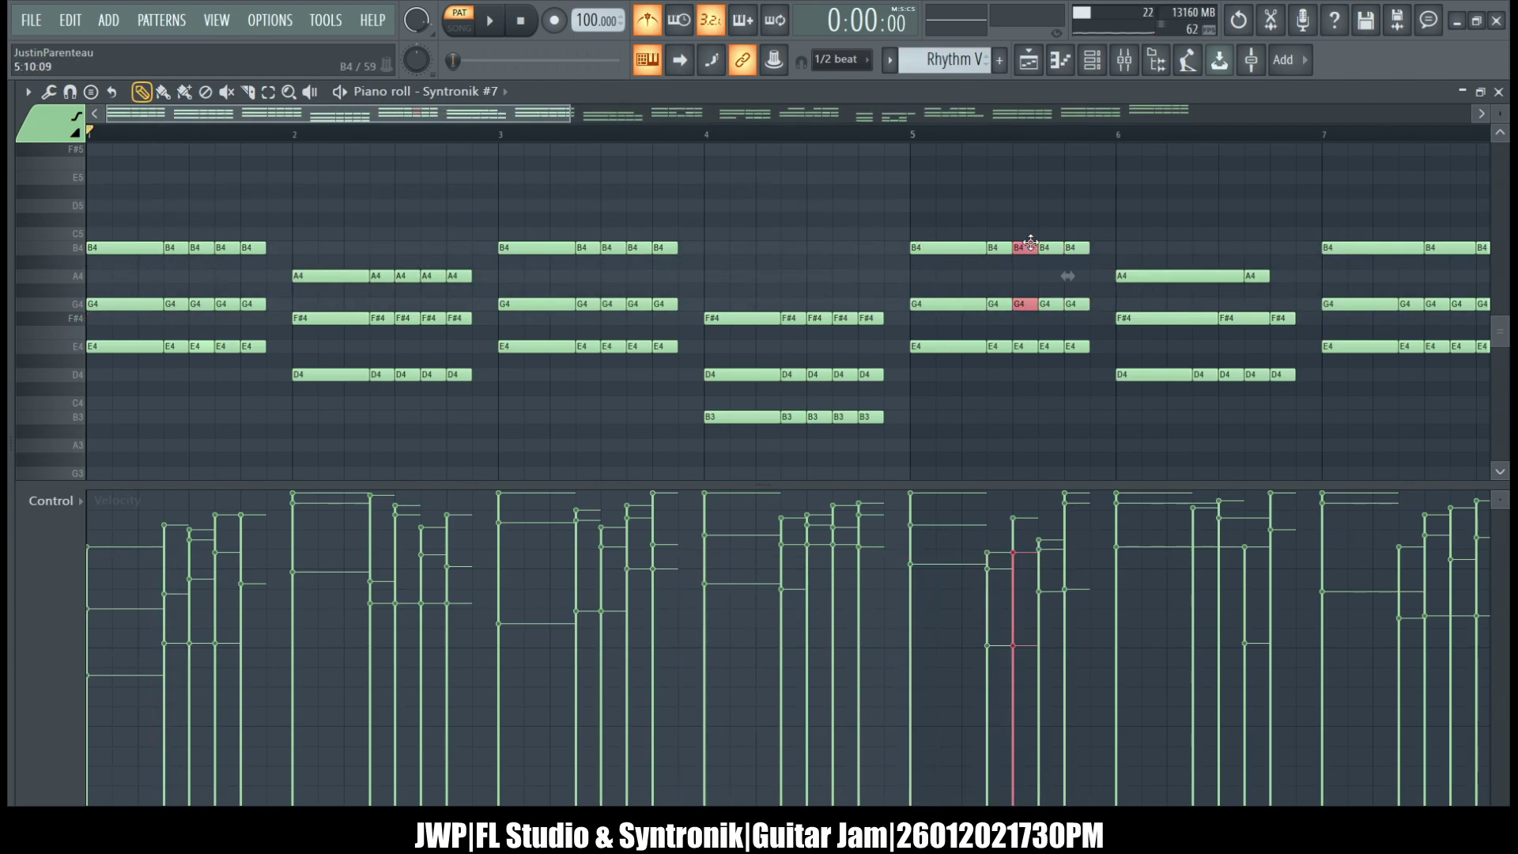
- Shorten bar 6's first A4 note to the second chord hit and stretch the second A4 note from there through the last hit
scroll(661, 266, right, 8)
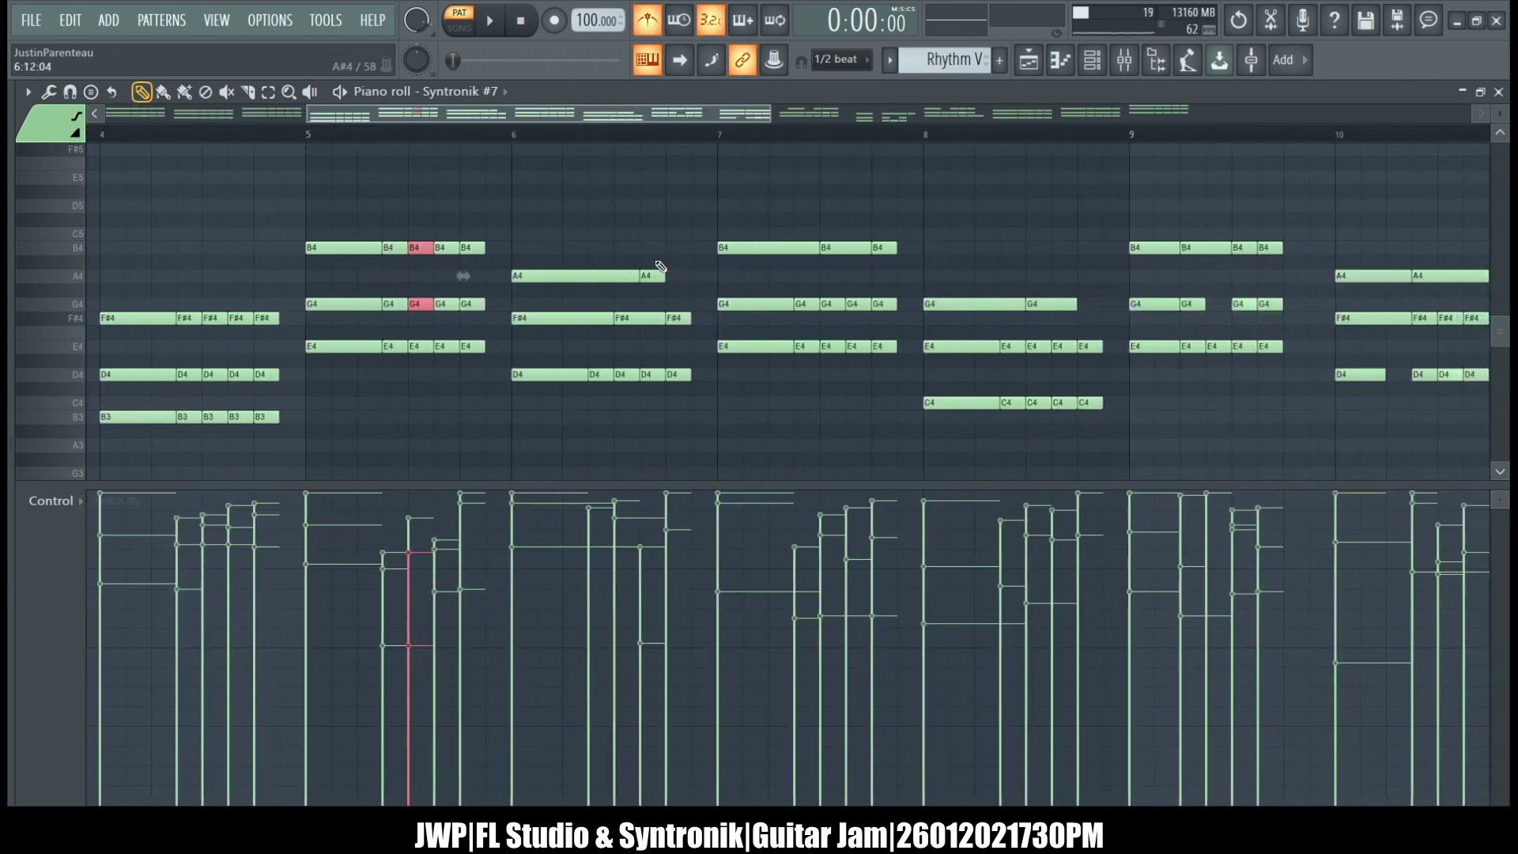
drag(663, 276, 614, 276)
click(642, 276)
right_click(665, 274)
click(633, 276)
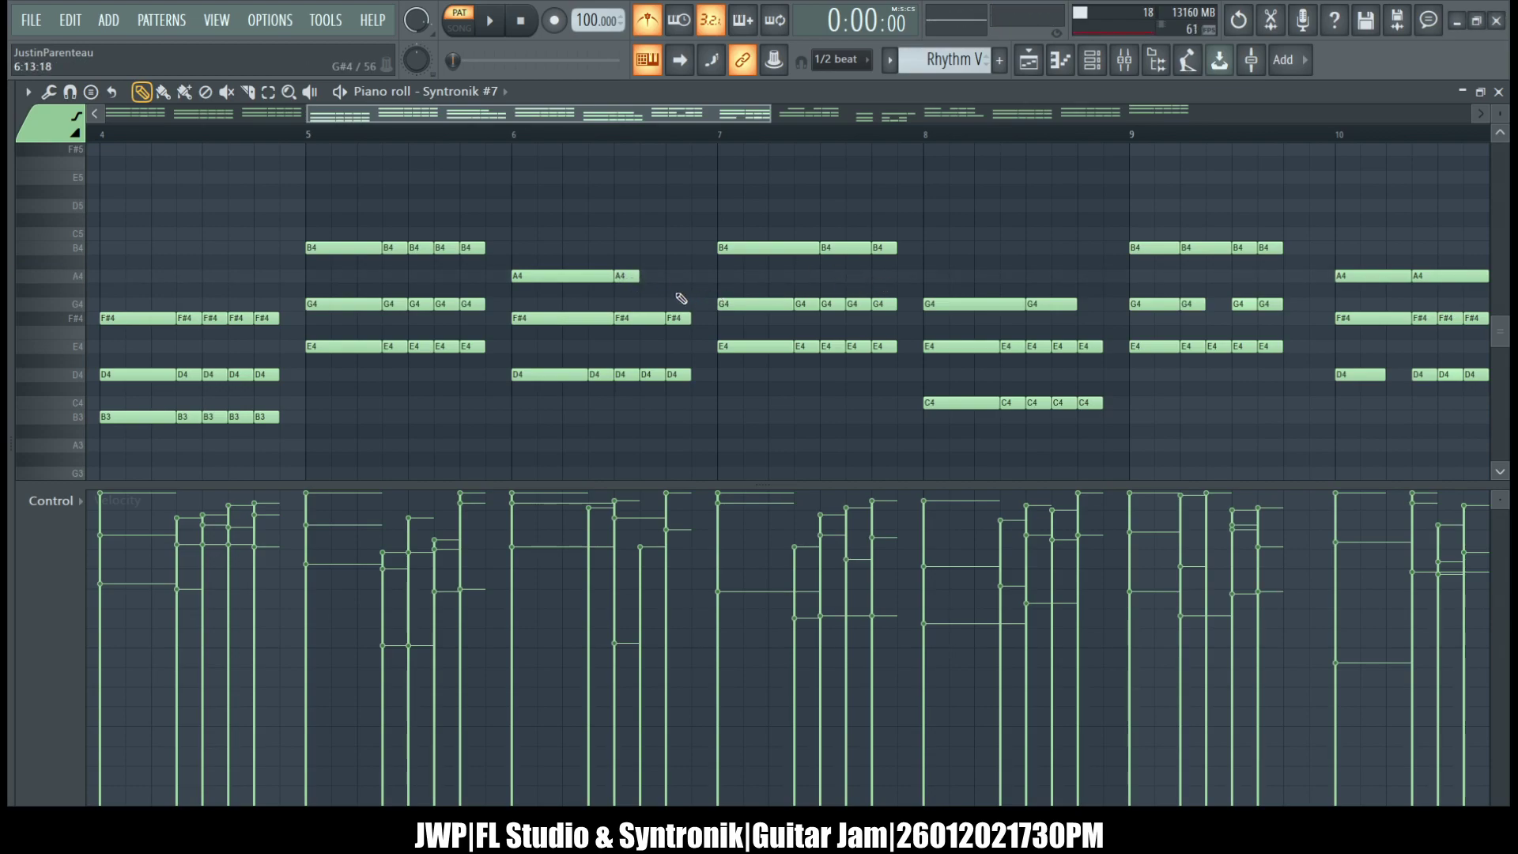
drag(638, 278, 691, 279)
click(607, 281)
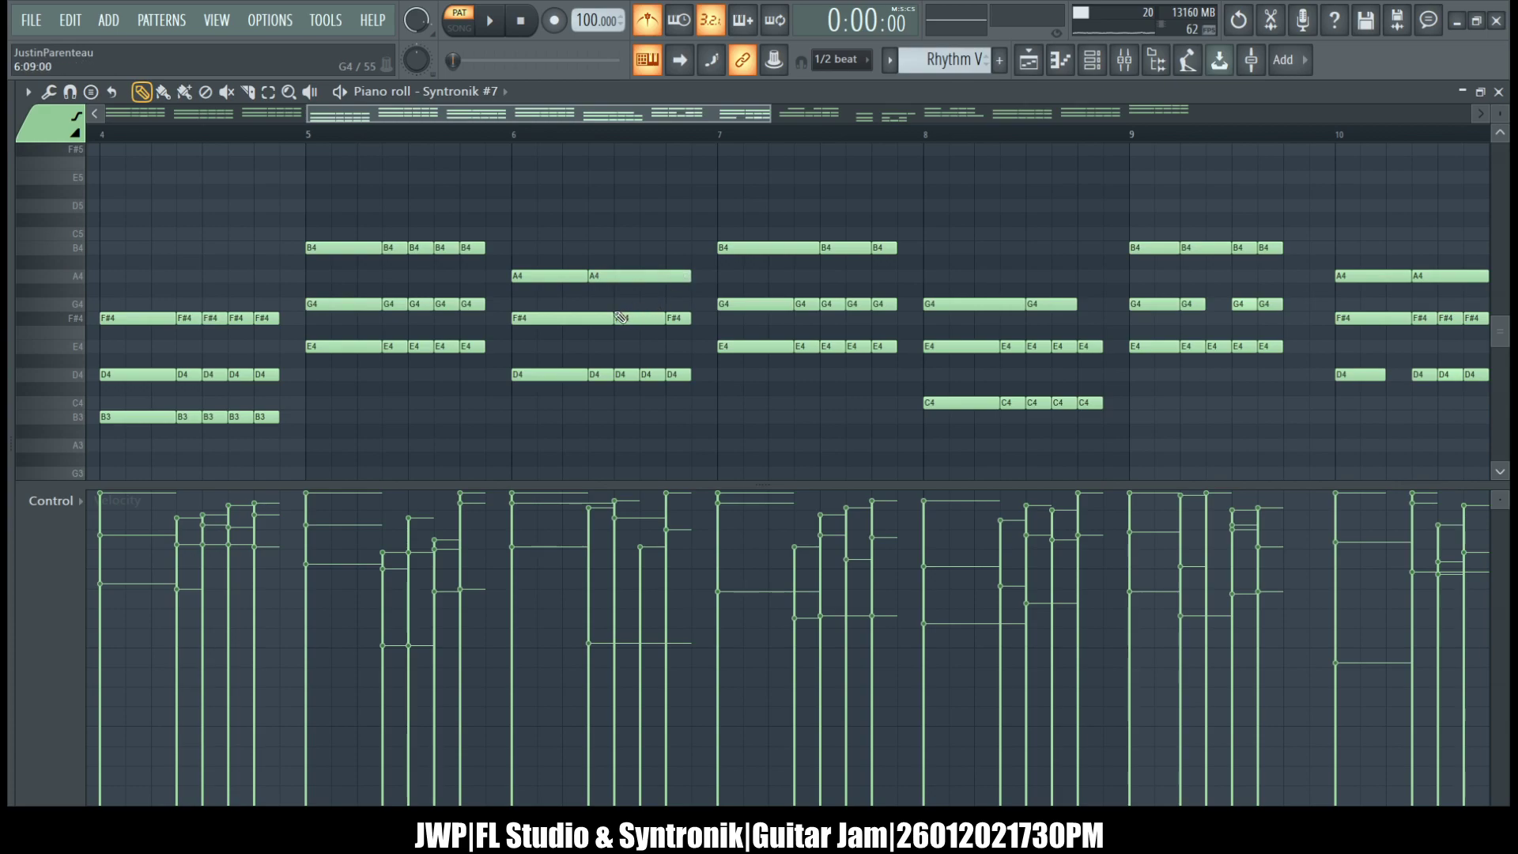
- Fill bar 6's F#4 row from the second hit onward and chop its long F#4 and A4 notes into single hits
drag(613, 318, 595, 318)
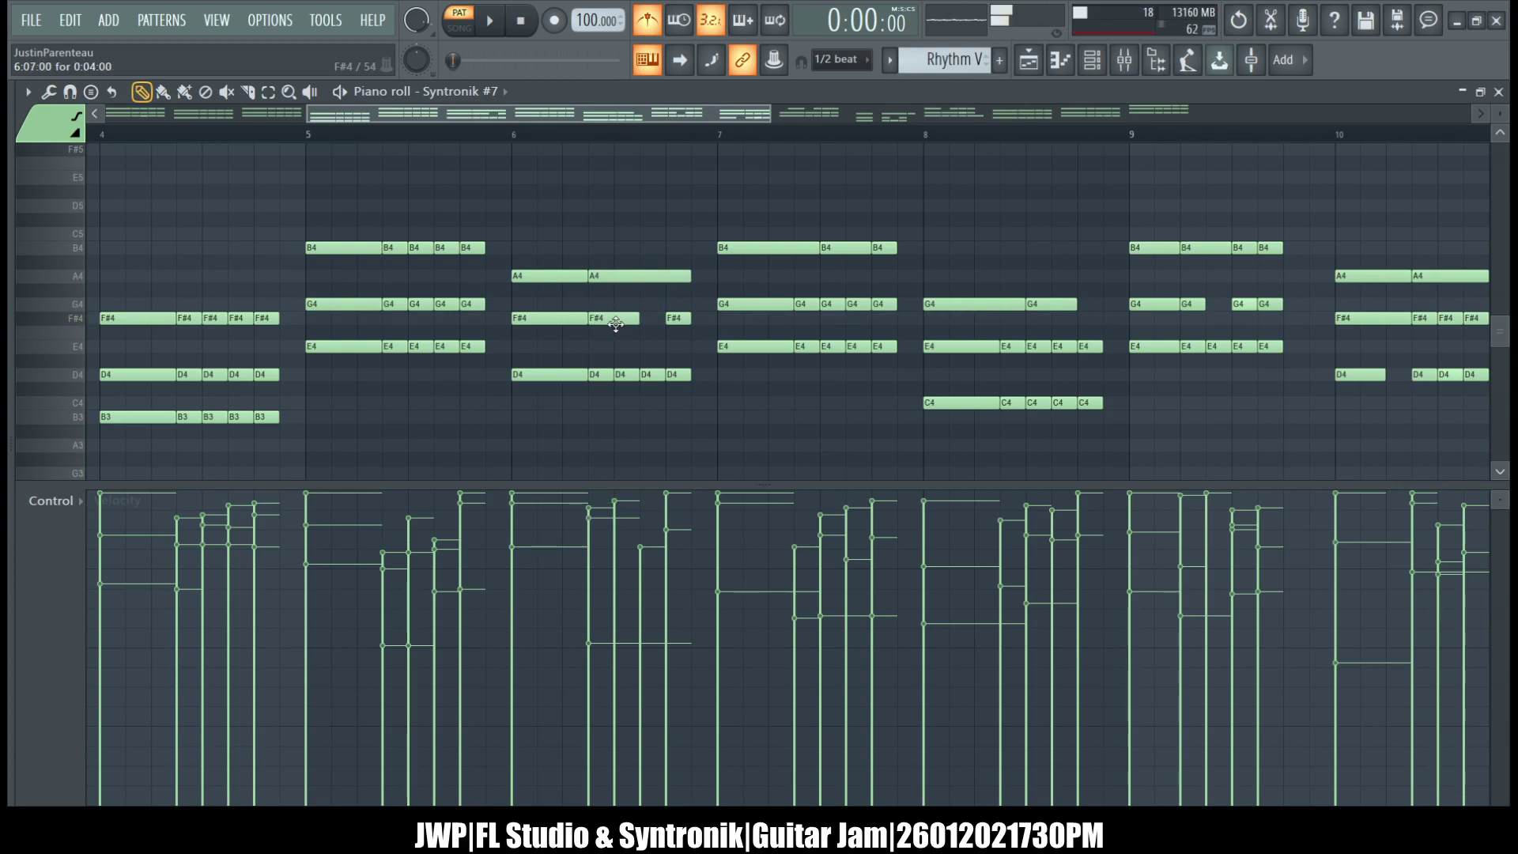
click(643, 318)
click(617, 318)
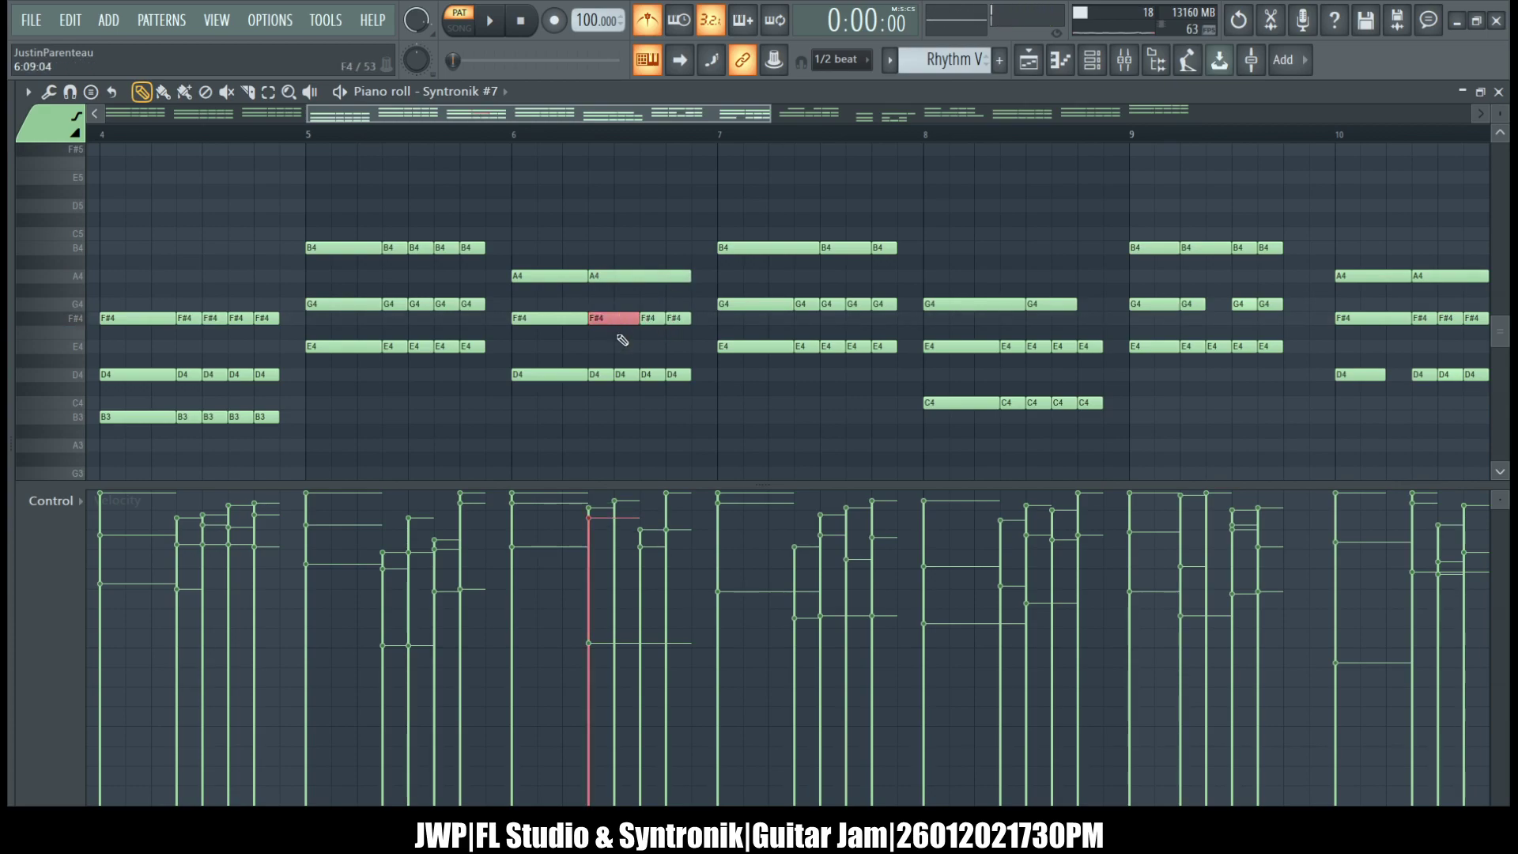
key(ctrl+u)
click(621, 276)
key(ctrl+u)
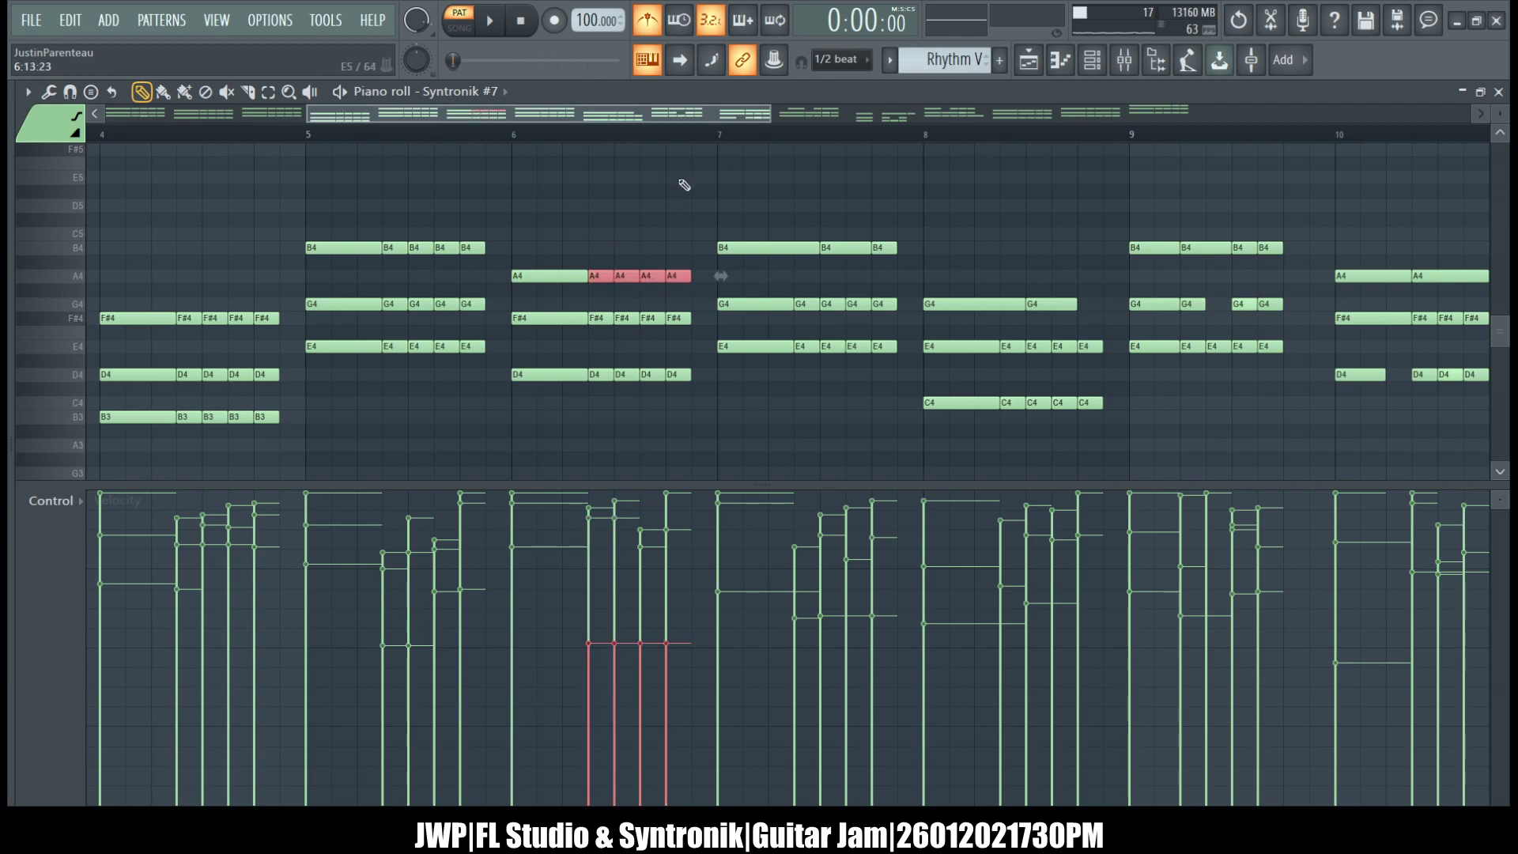
- Start bar 7's second B4 note on the second hit, add a B4 on the fourth hit, and chop the long second note in two
scroll(751, 208, right, 3)
click(696, 251)
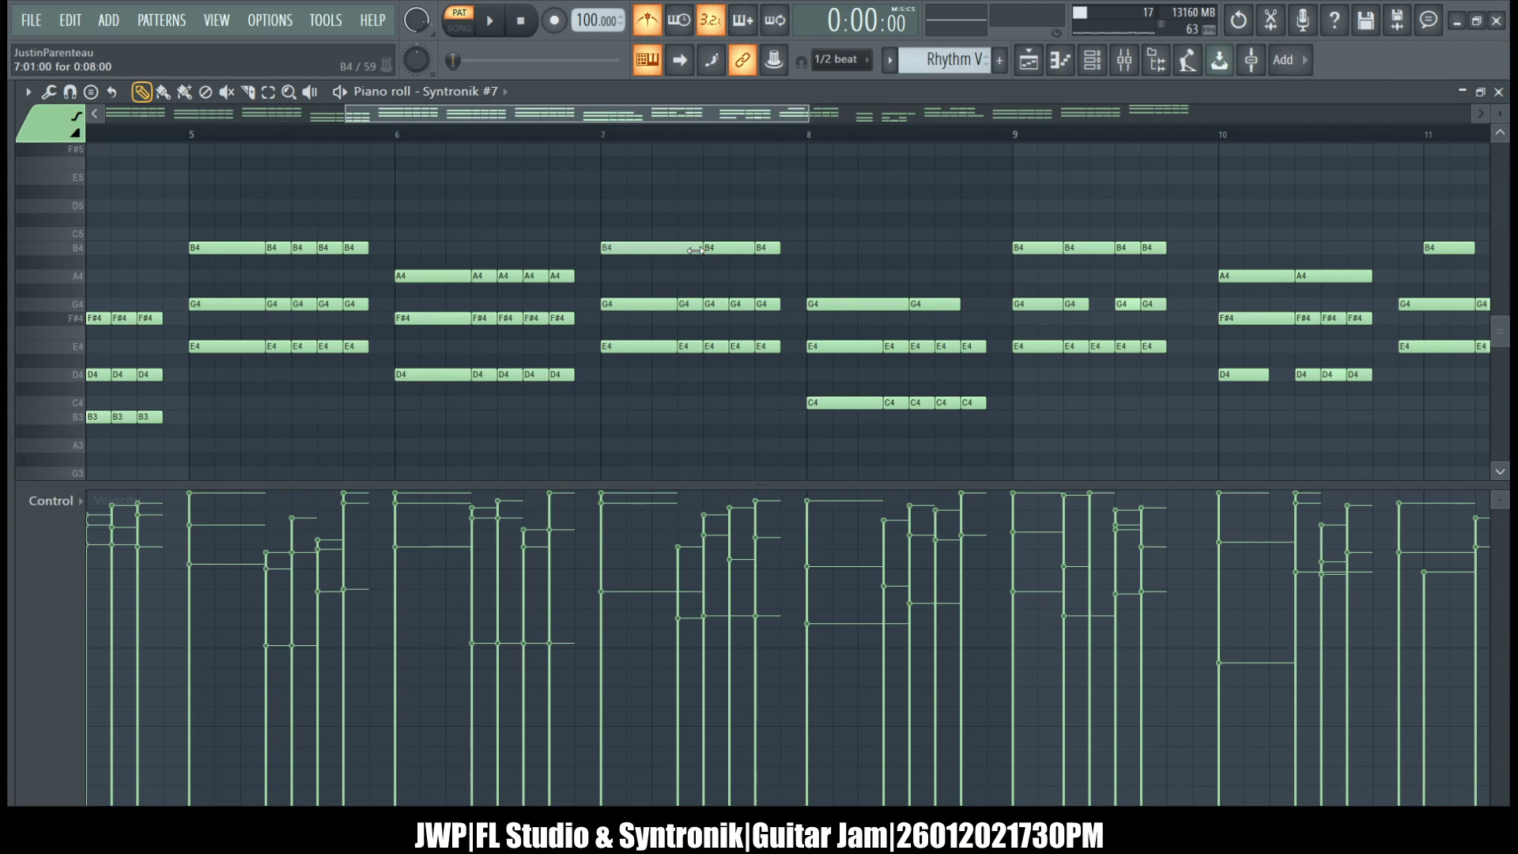
click(696, 251)
mouse_move(697, 251)
mouse_down()
mouse_move(671, 251)
mouse_move(690, 250)
mouse_up()
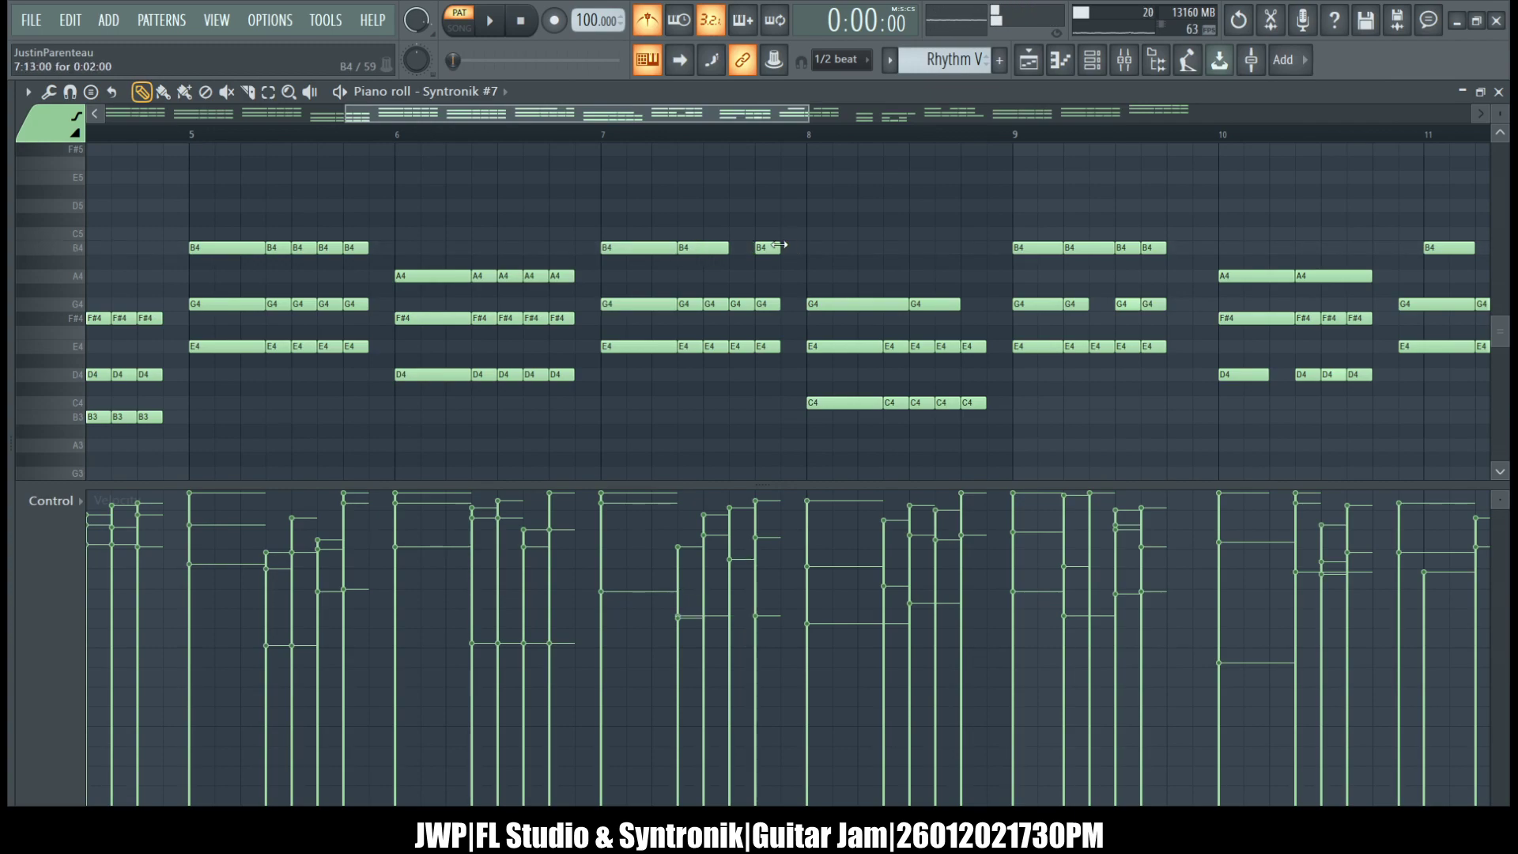
click(740, 248)
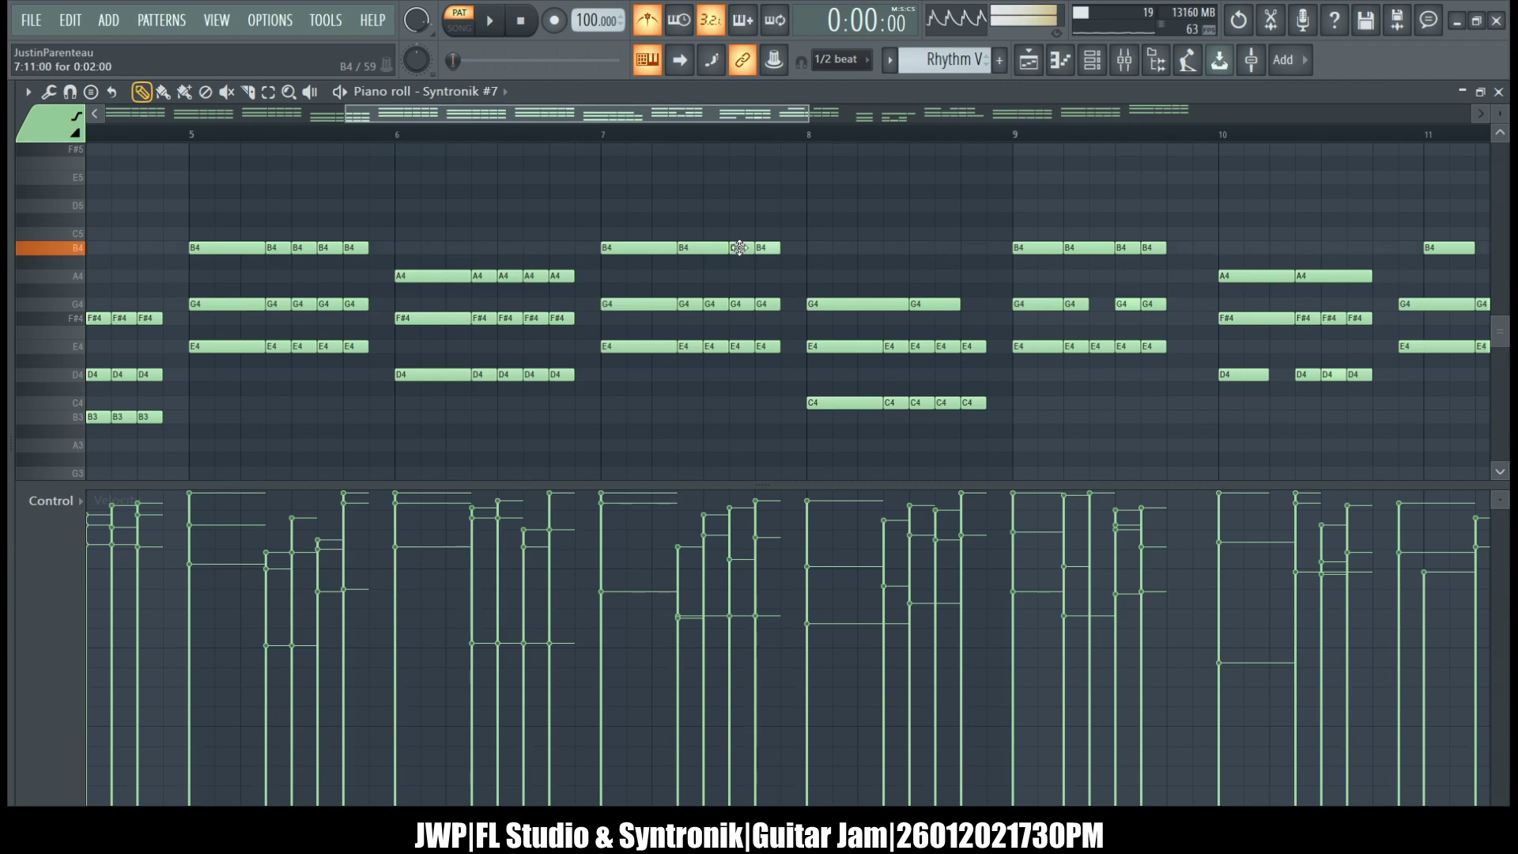
ctrl+click(689, 247)
key(ctrl+b)
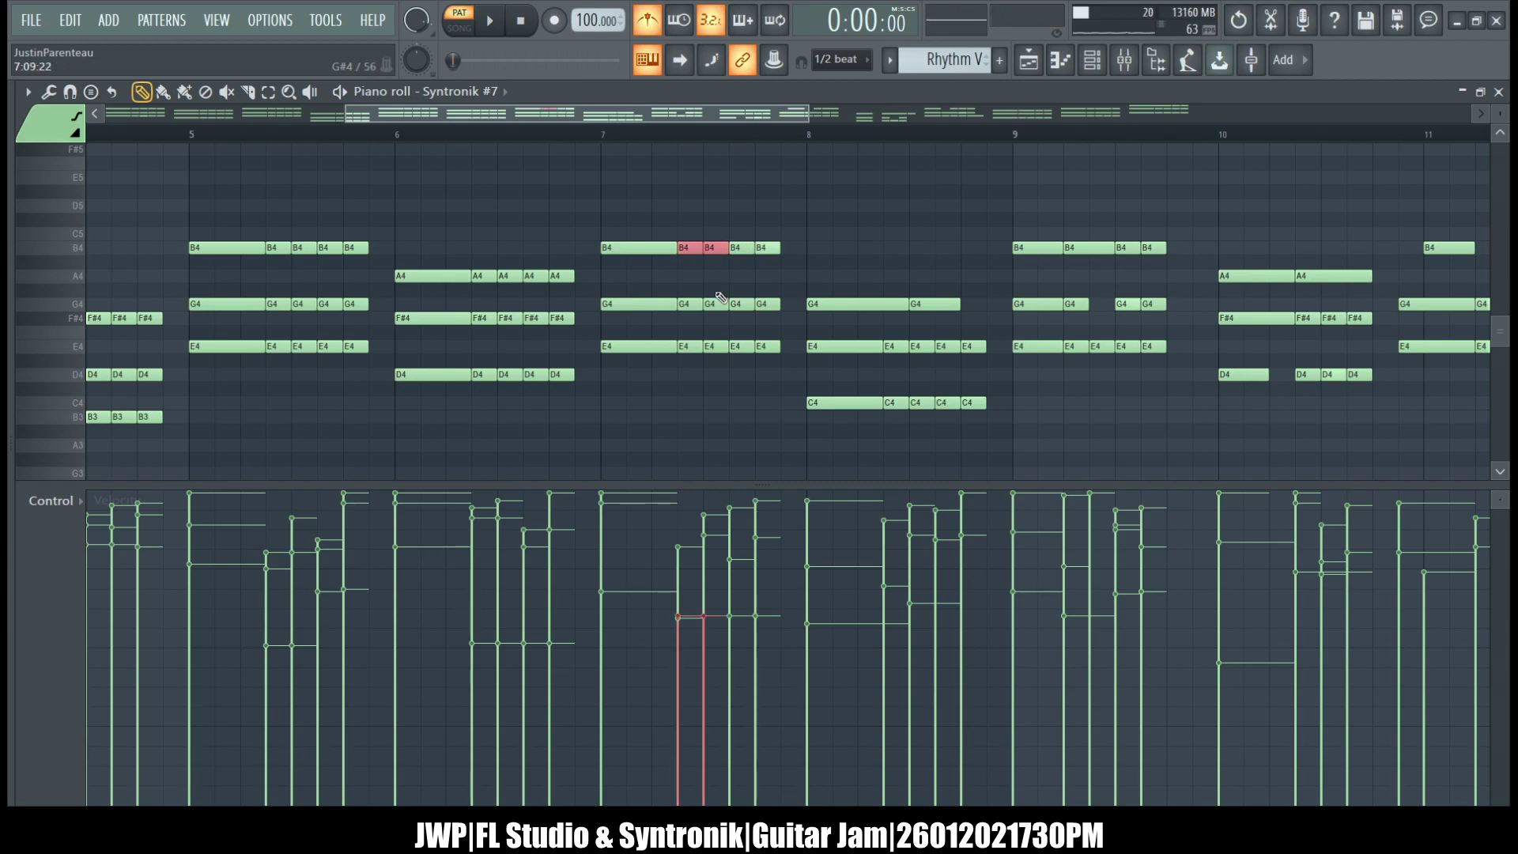
- Stretch bar 8's second G4 note from the second hit through the last hit and chop it into four notes
drag(906, 307, 954, 302)
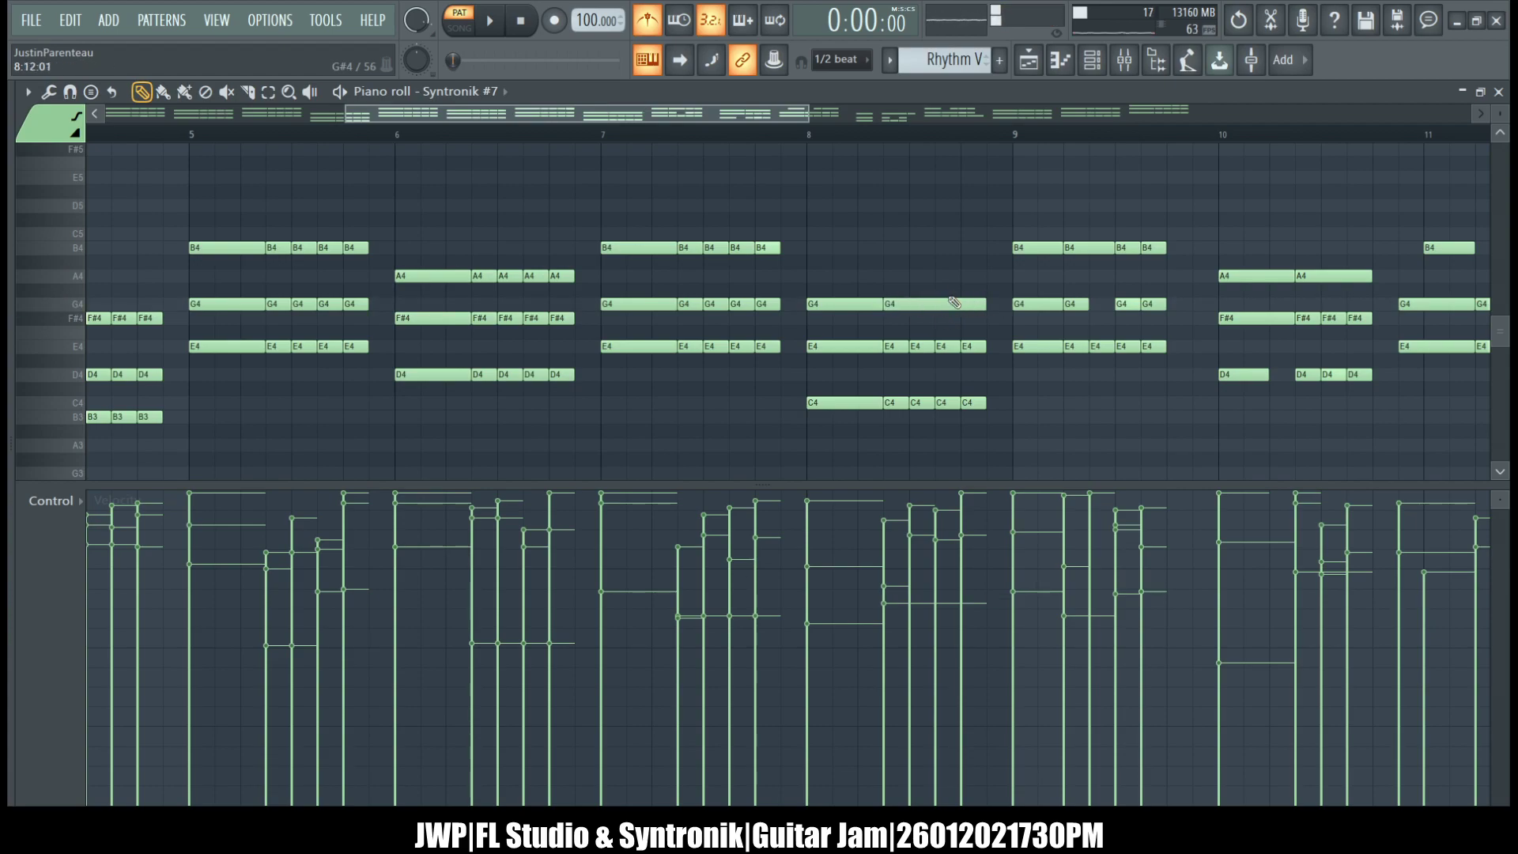
click(949, 303)
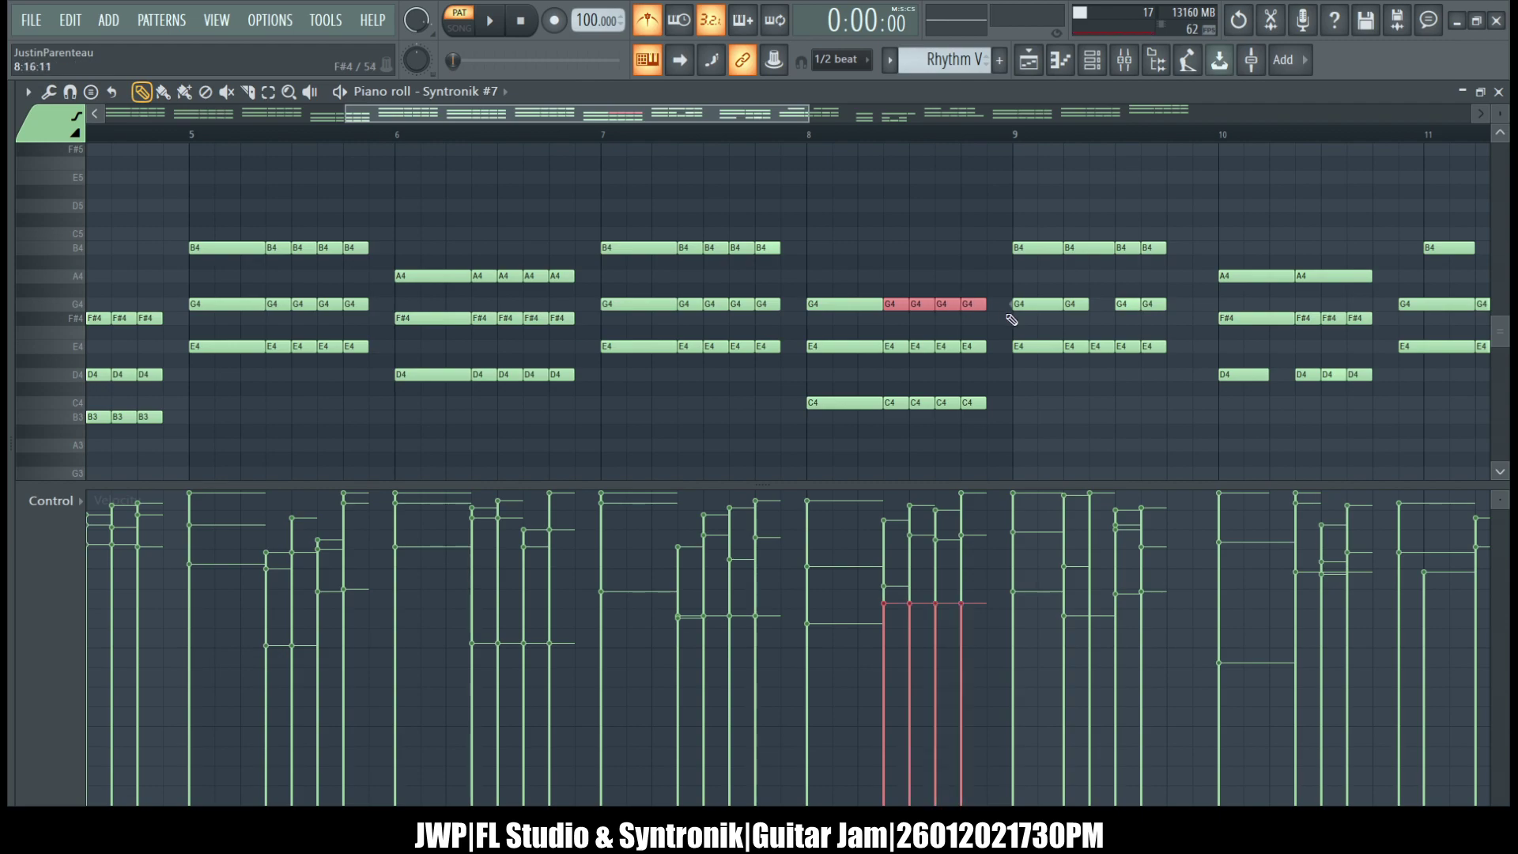
key(ctrl+u)
- Chop bar 9's long second B4 note in two and add the missing G4 on the third hit
scroll(1011, 318, right, 3)
drag(925, 198, 973, 292)
click(958, 301)
click(963, 303)
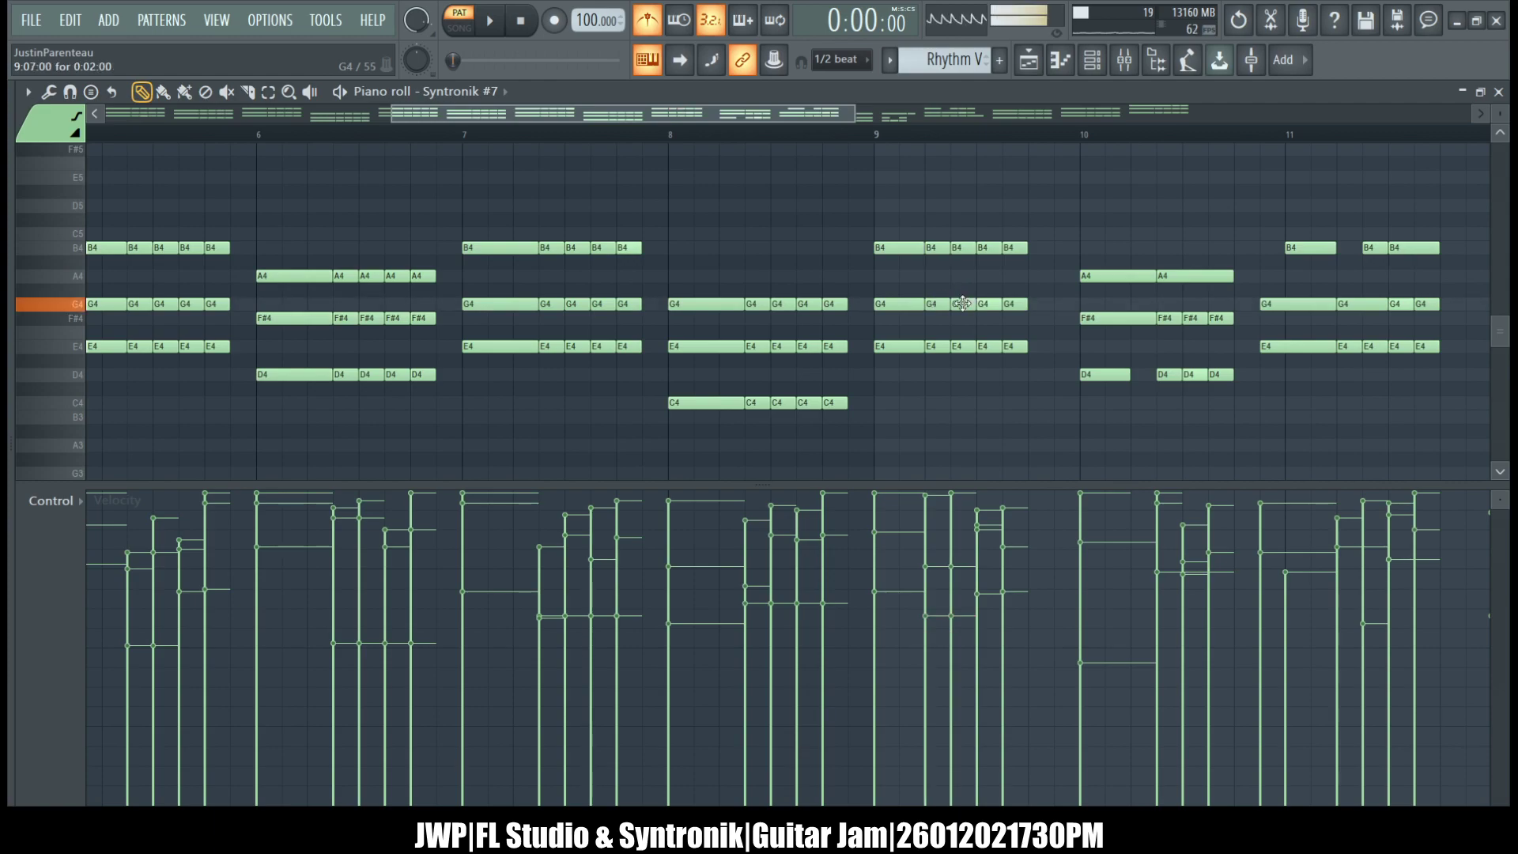
- Extend bar 10's first D4 note up to the second chord hit
scroll(1022, 293, right, 3)
mouse_move(978, 263)
mouse_down()
mouse_move(978, 289)
mouse_move(989, 283)
mouse_up()
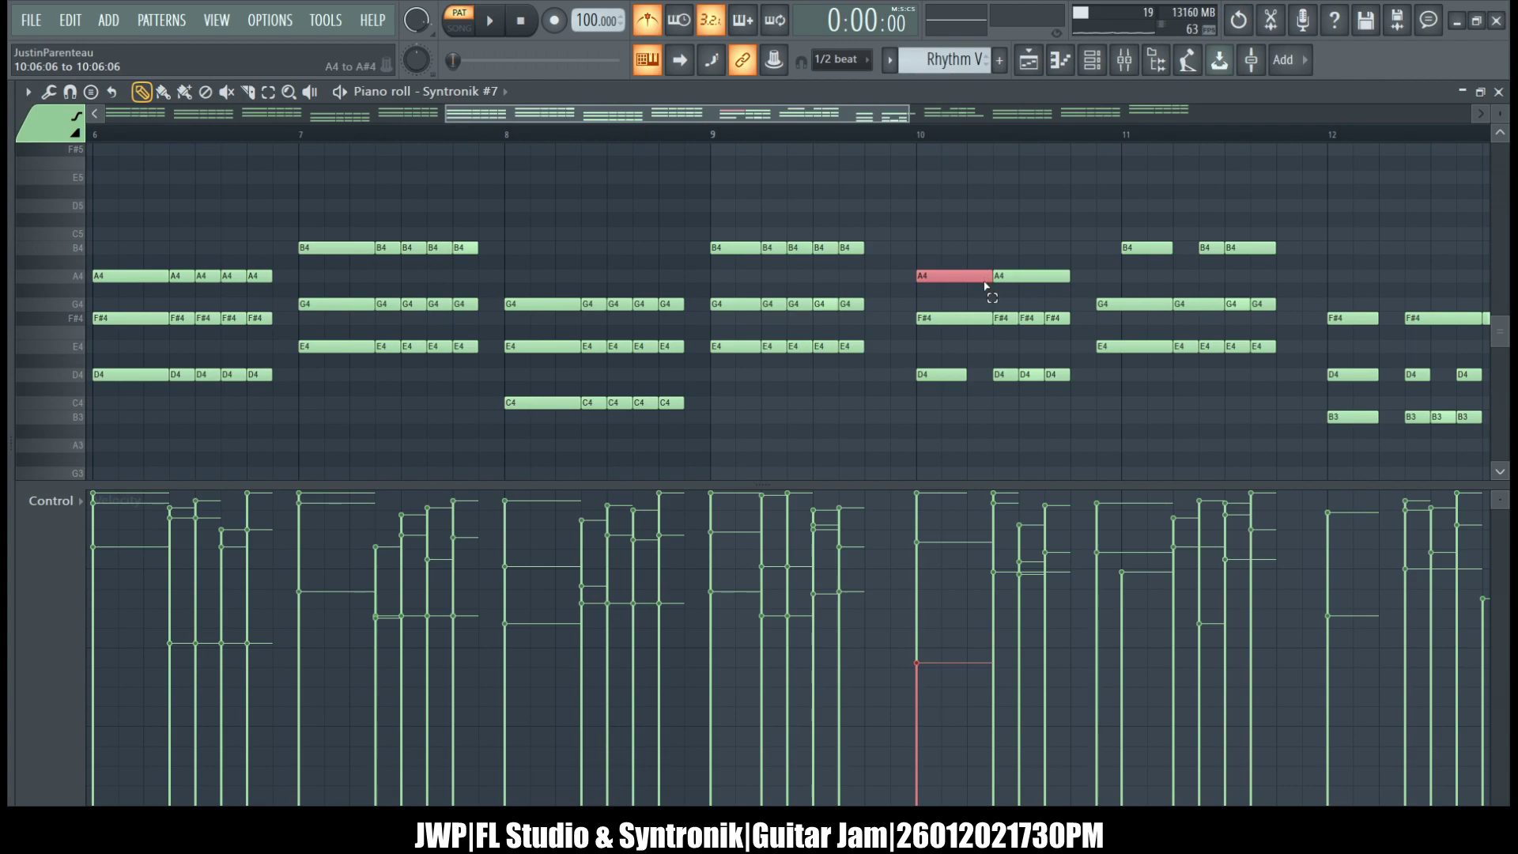
click(972, 373)
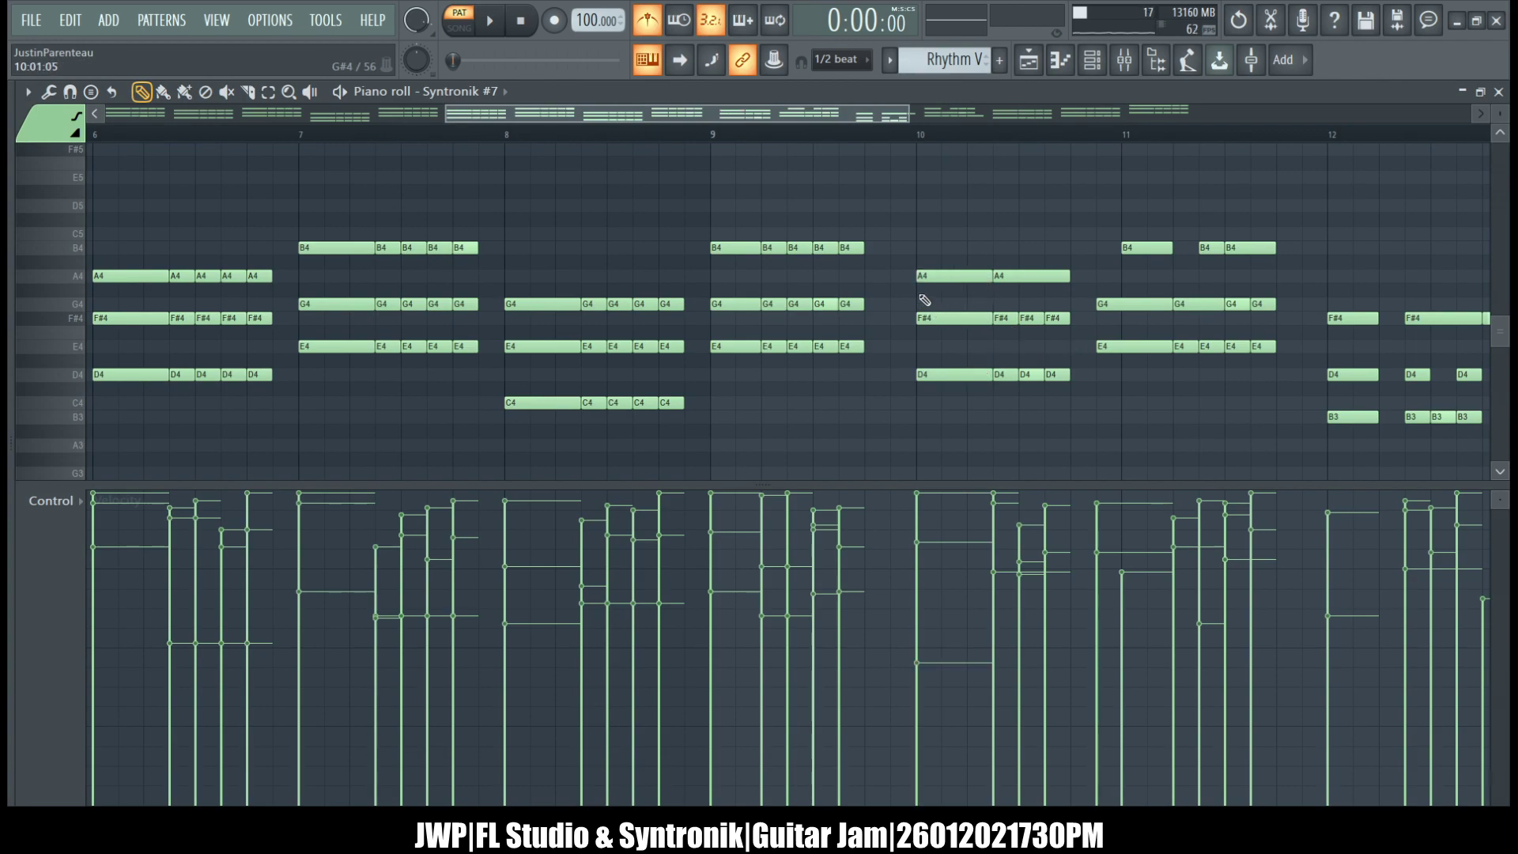
- Move the whole group of early chord notes before bar 11 forward so its first G4 and E4 start on the bar line
scroll(1079, 323, right, 5)
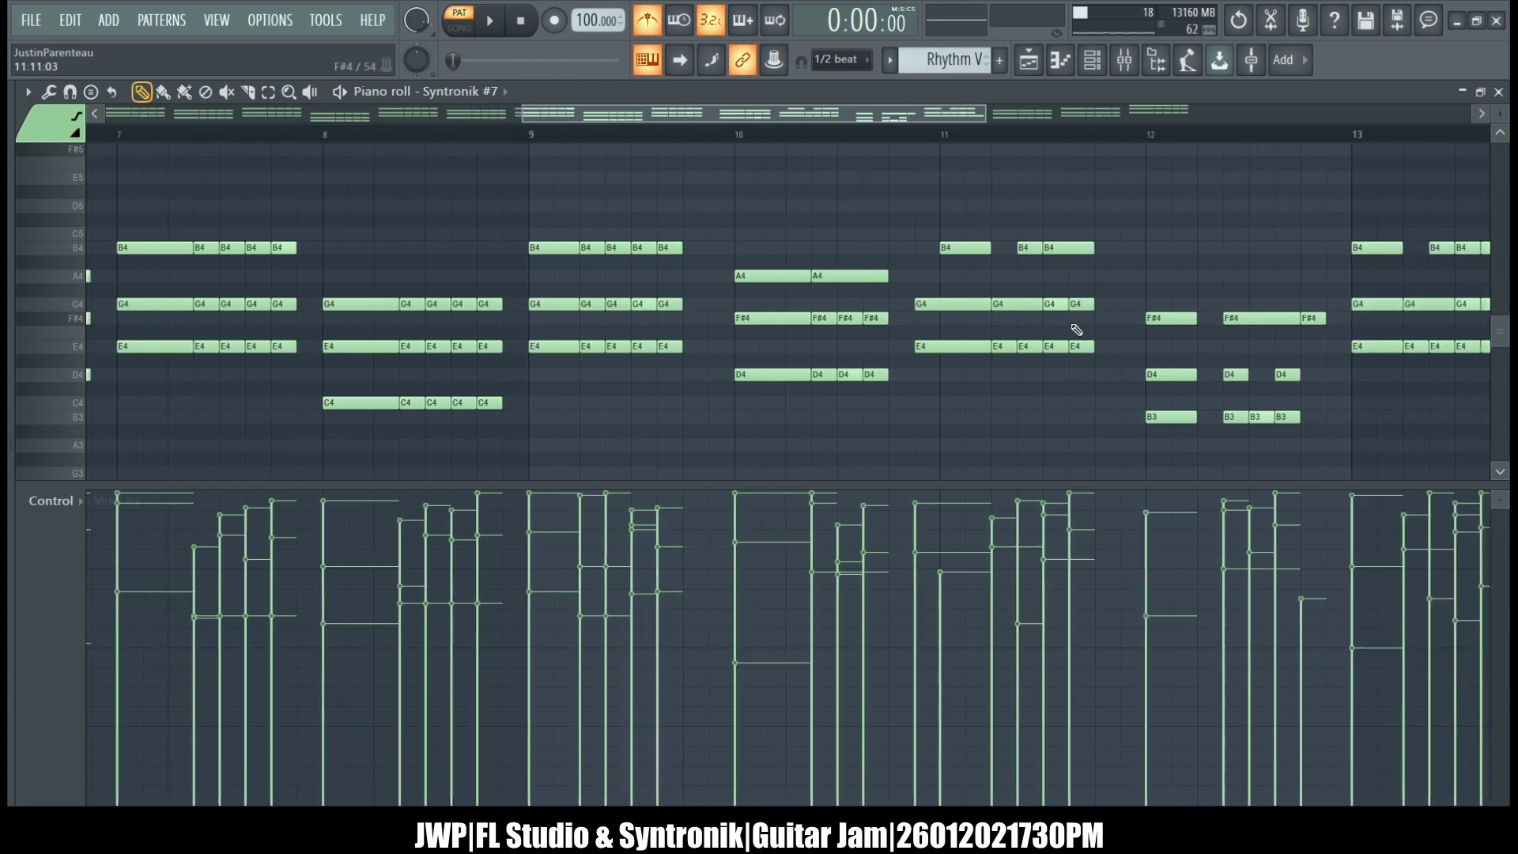
drag(864, 242, 990, 356)
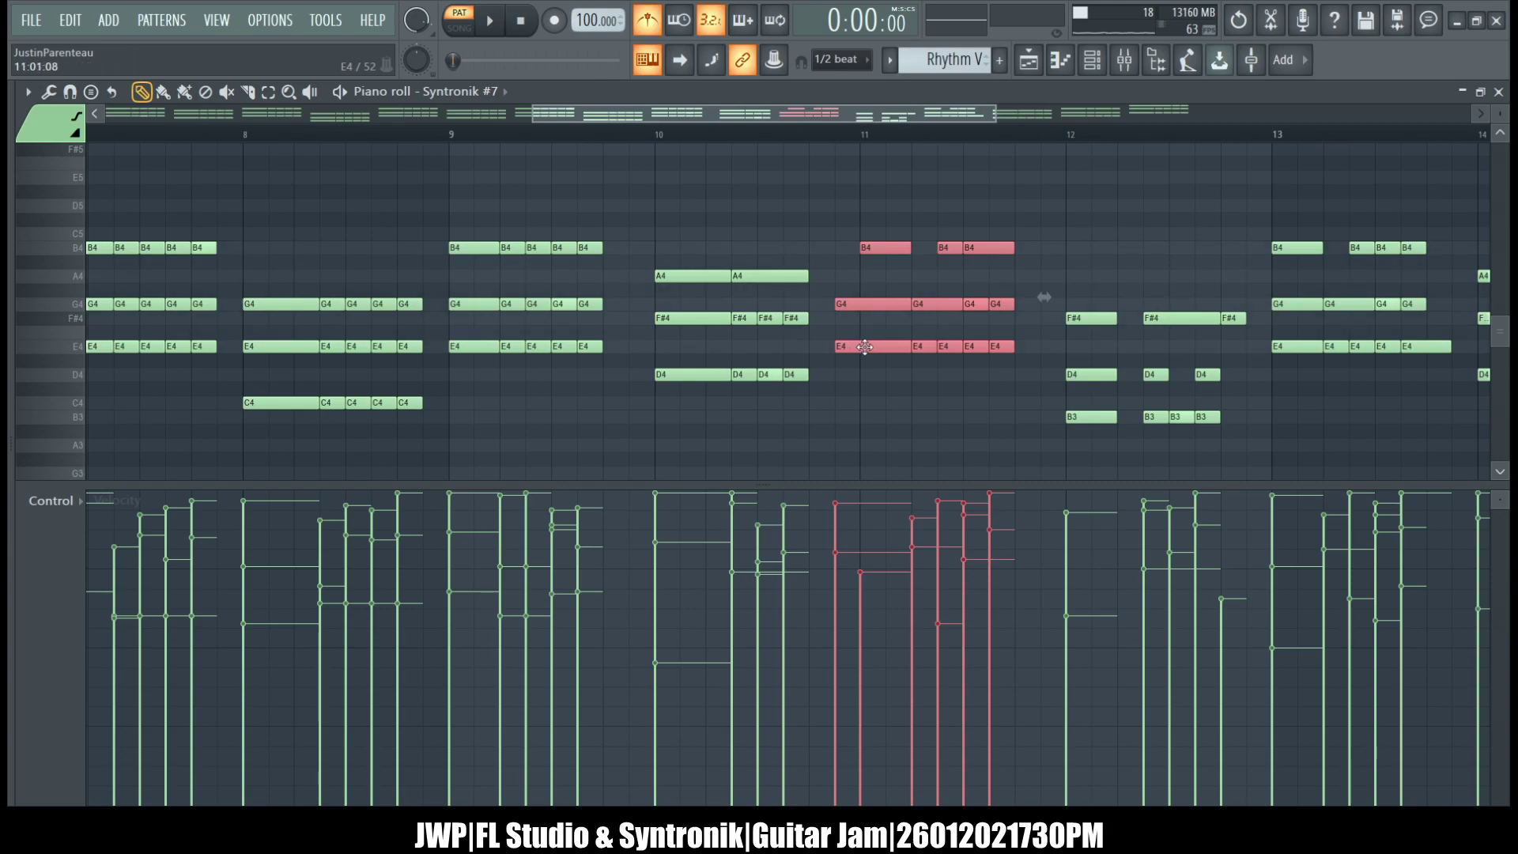
drag(854, 346, 879, 346)
click(828, 348)
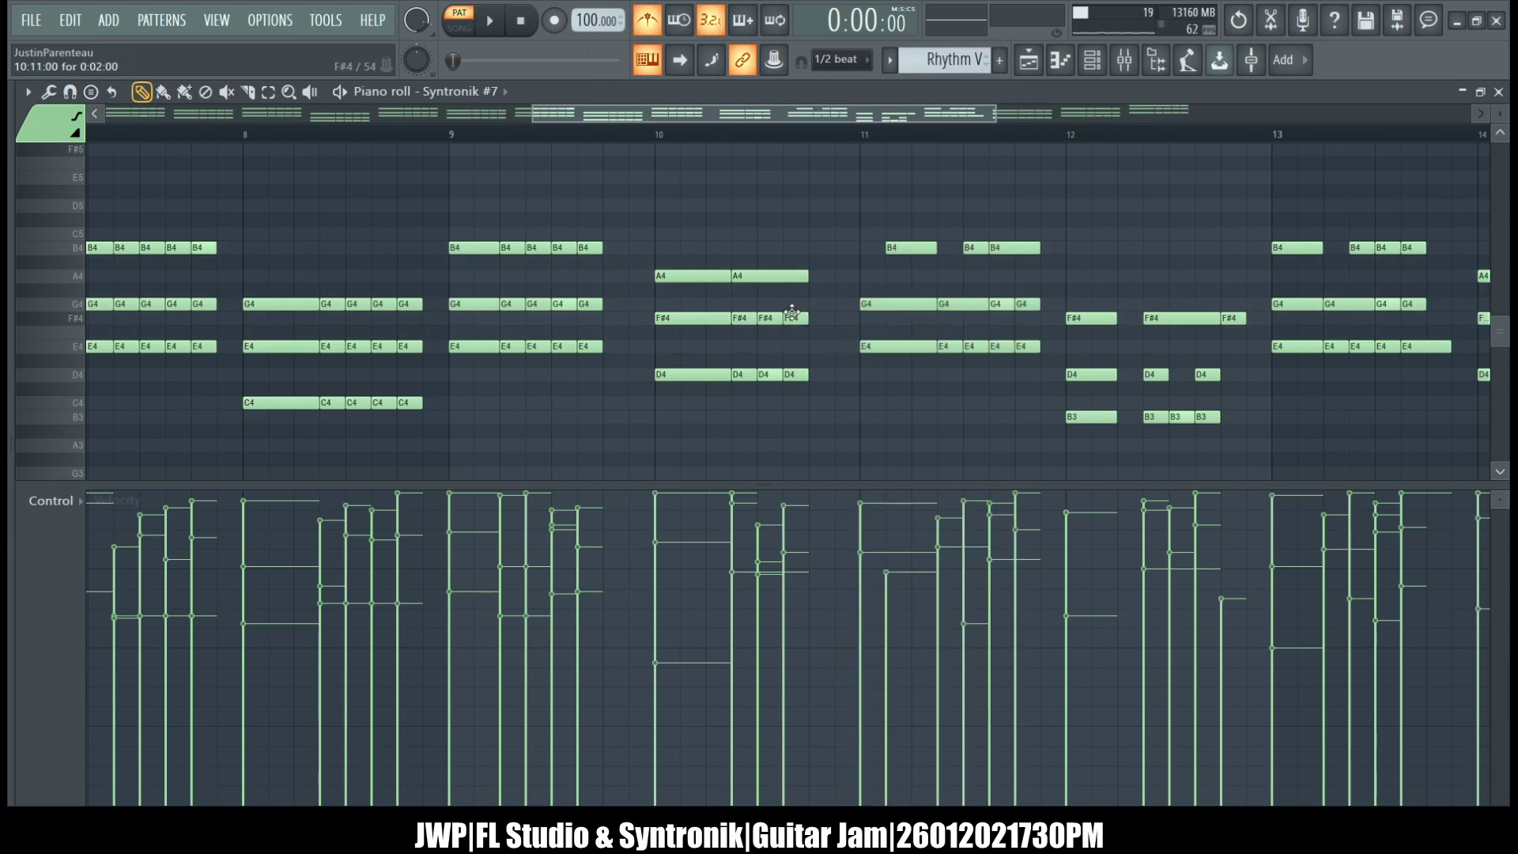
- Add F#4 and D4 on bar 10's last hit, then extend its second A4 note to match and chop it into four
click(787, 305)
right_click(795, 307)
click(814, 318)
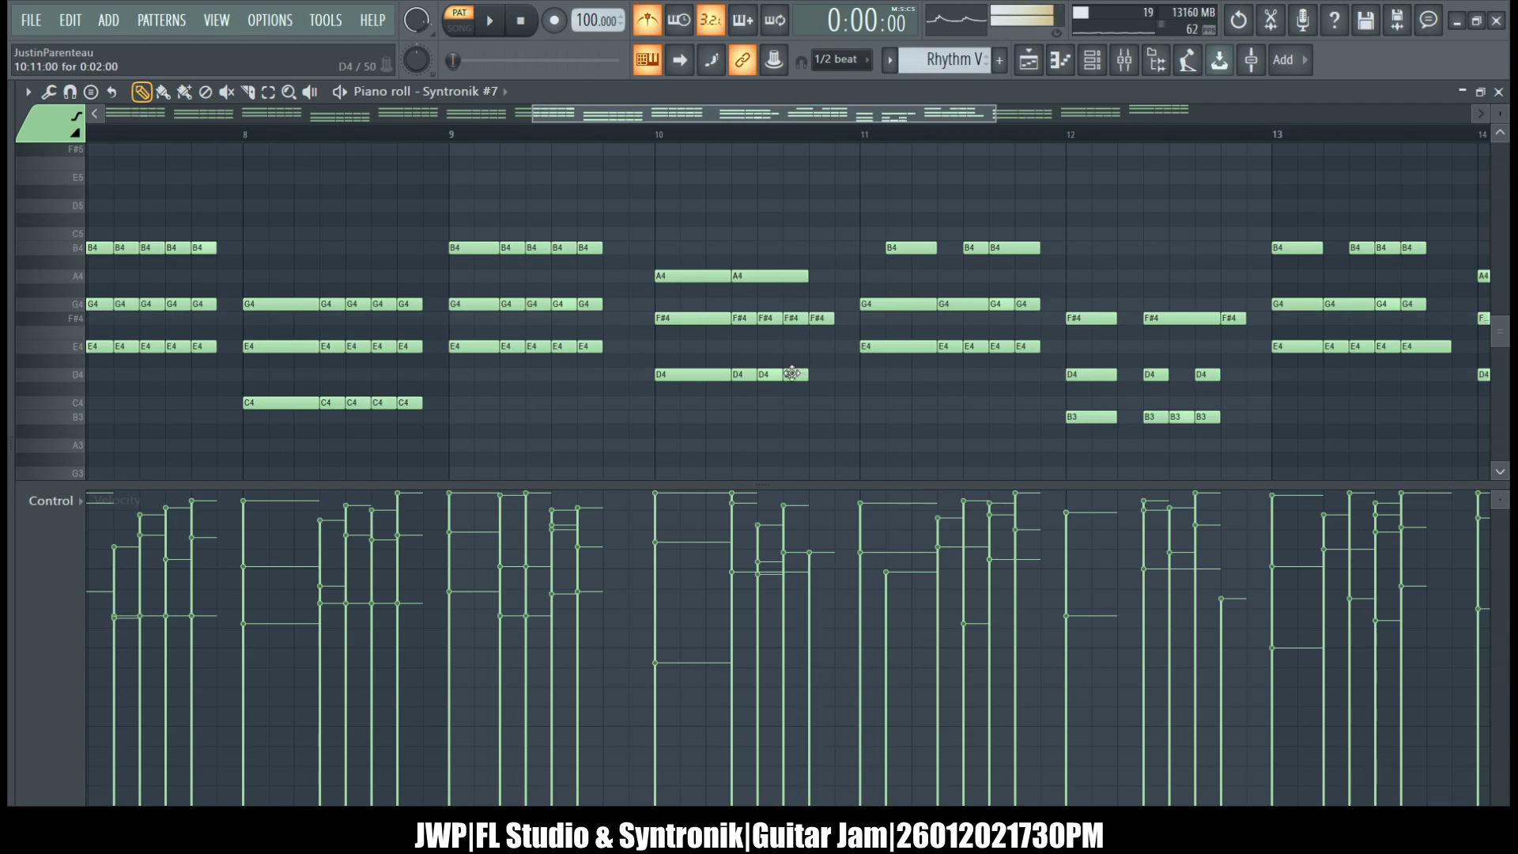
click(822, 374)
drag(807, 276, 834, 276)
click(798, 274)
key(ctrl+u)
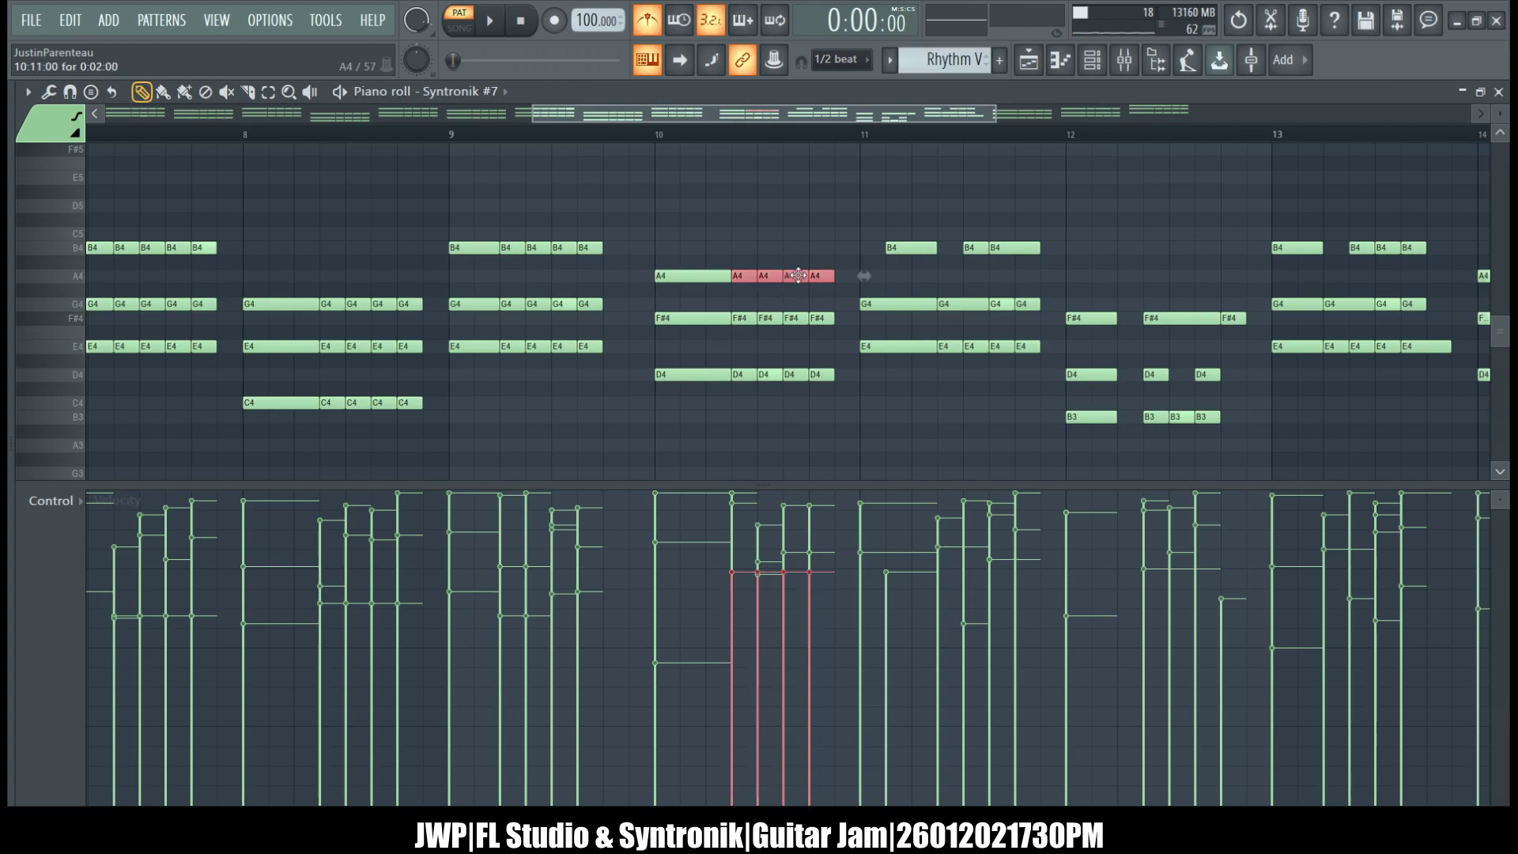
- Align bar 11's B4 notes with the bar start and chord hits, and chop its long B4 and G4 notes into single hits
drag(921, 247, 895, 248)
click(920, 249)
right_click(920, 250)
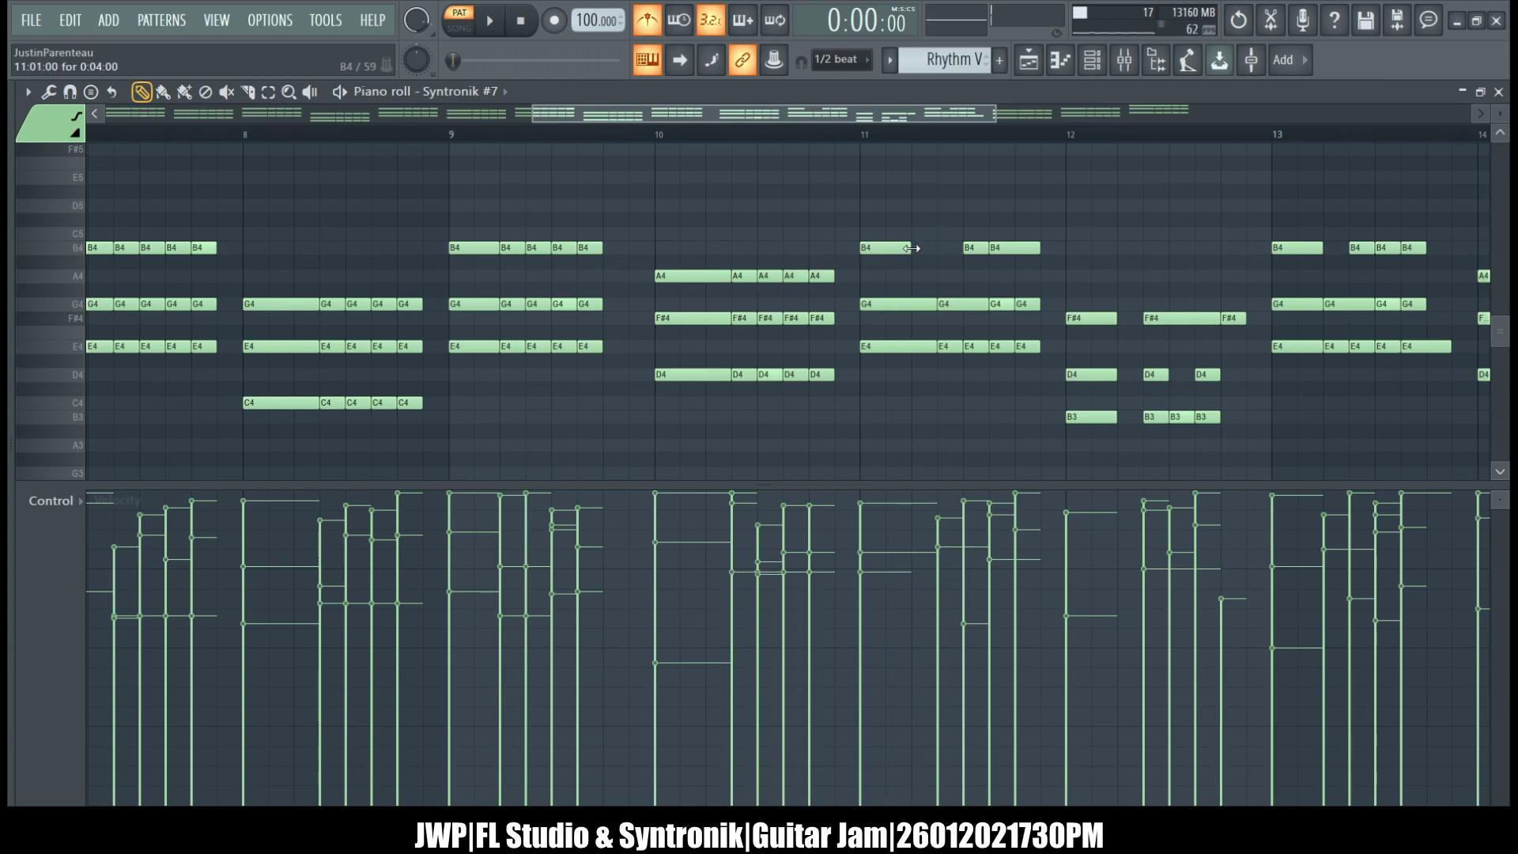
drag(924, 250, 1031, 250)
click(1027, 248)
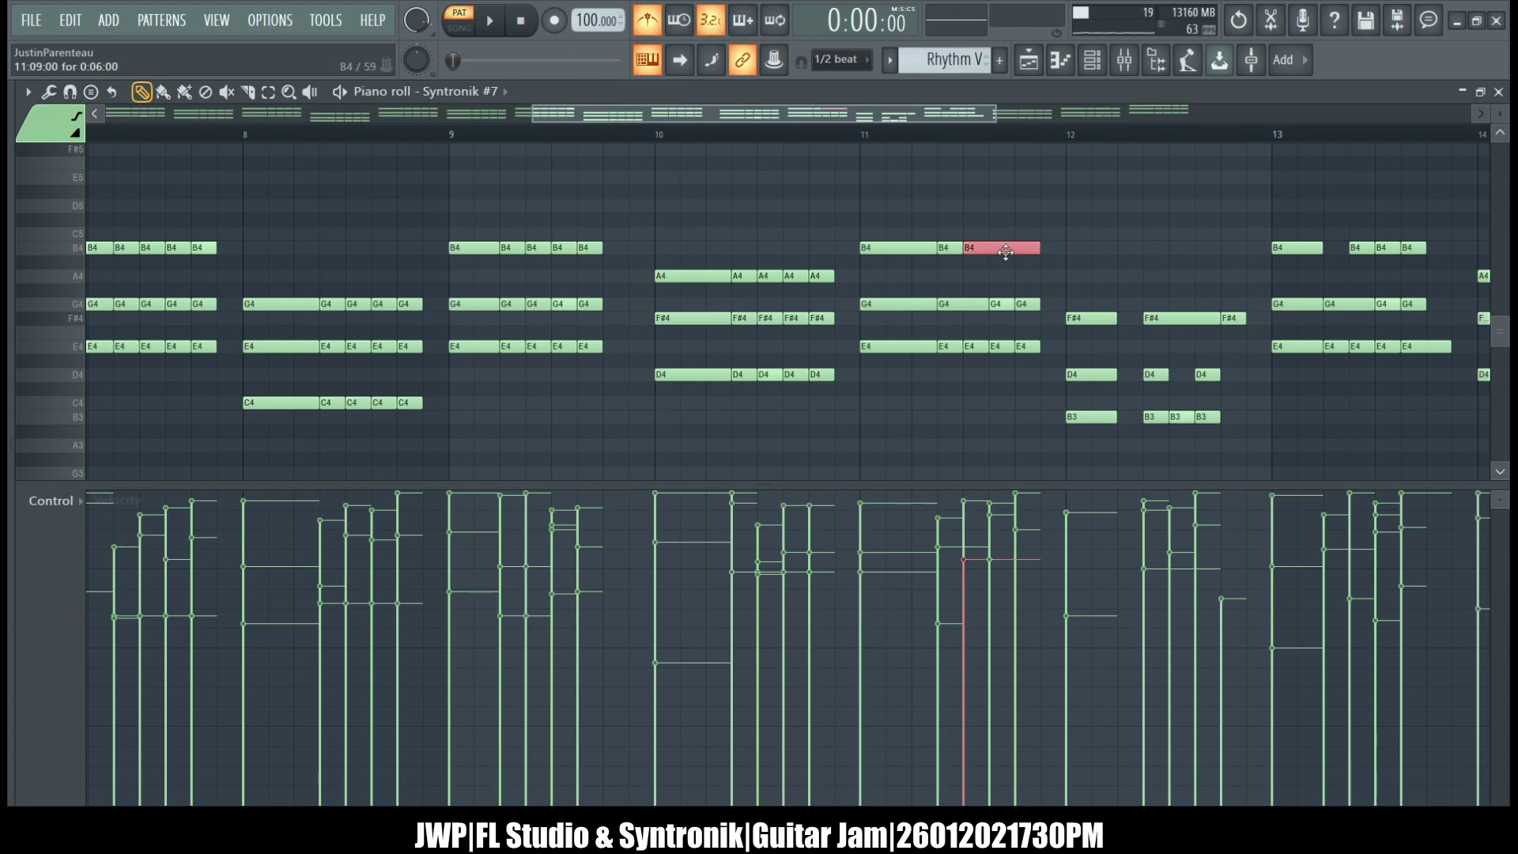
ctrl+click(951, 308)
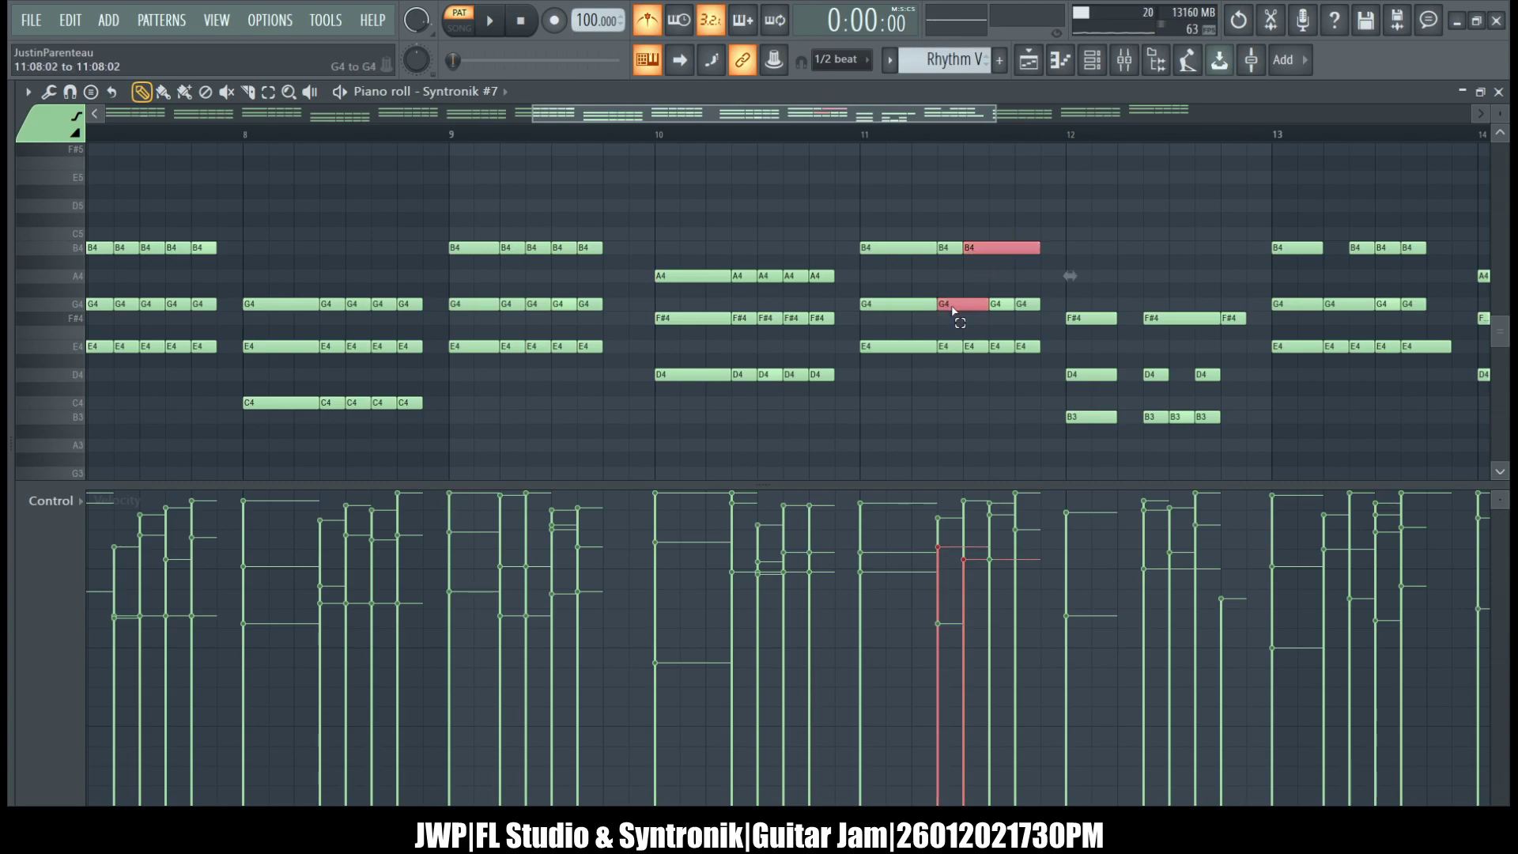
scroll(1107, 277, right, 3)
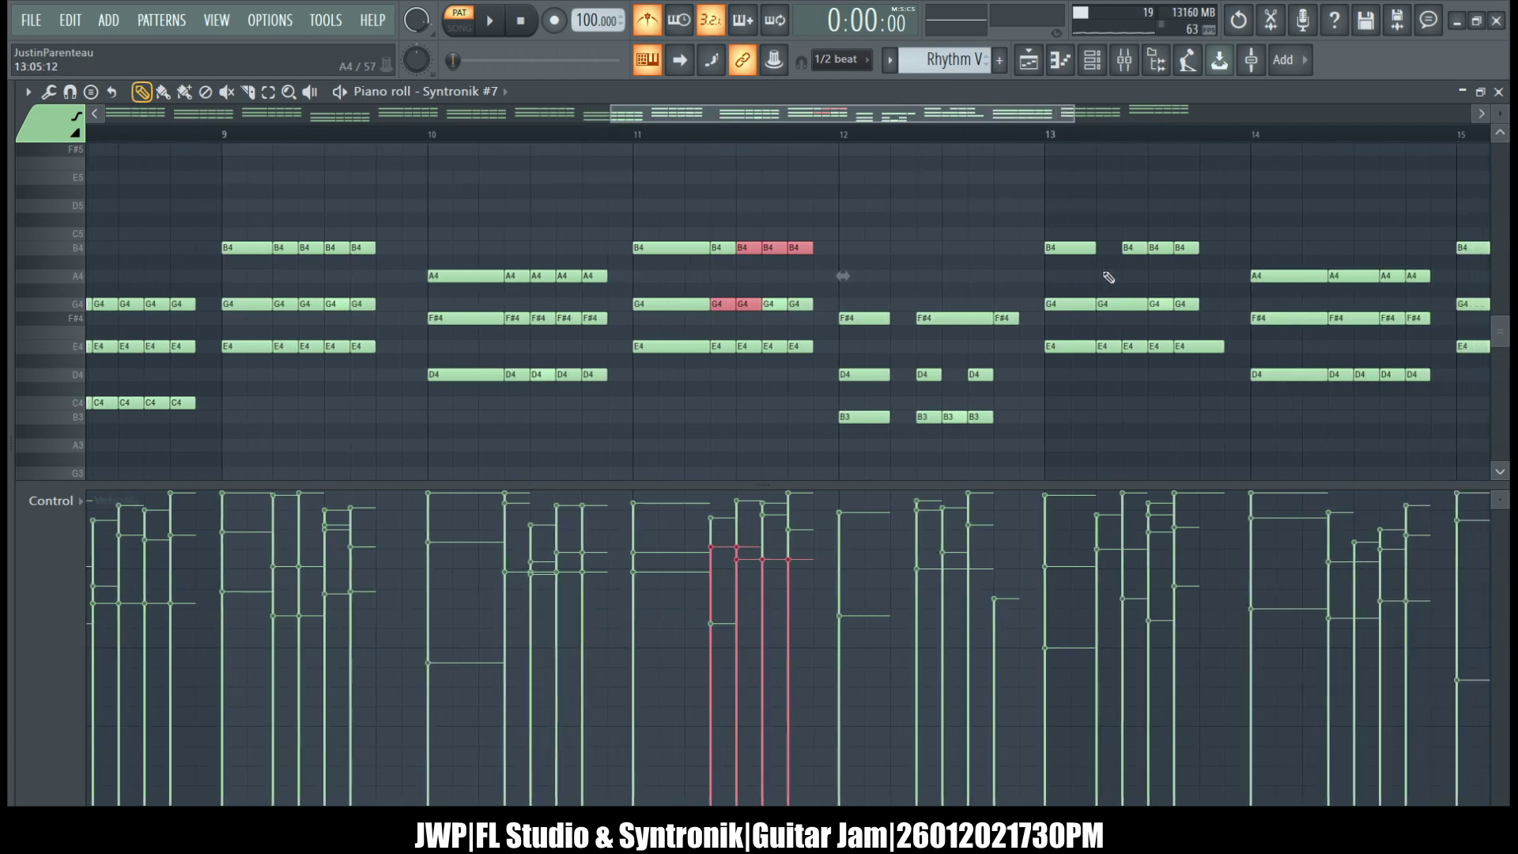
- Lengthen bar 12's first F#4, D4 and B3 notes together up to the second chord hit
drag(878, 306, 893, 480)
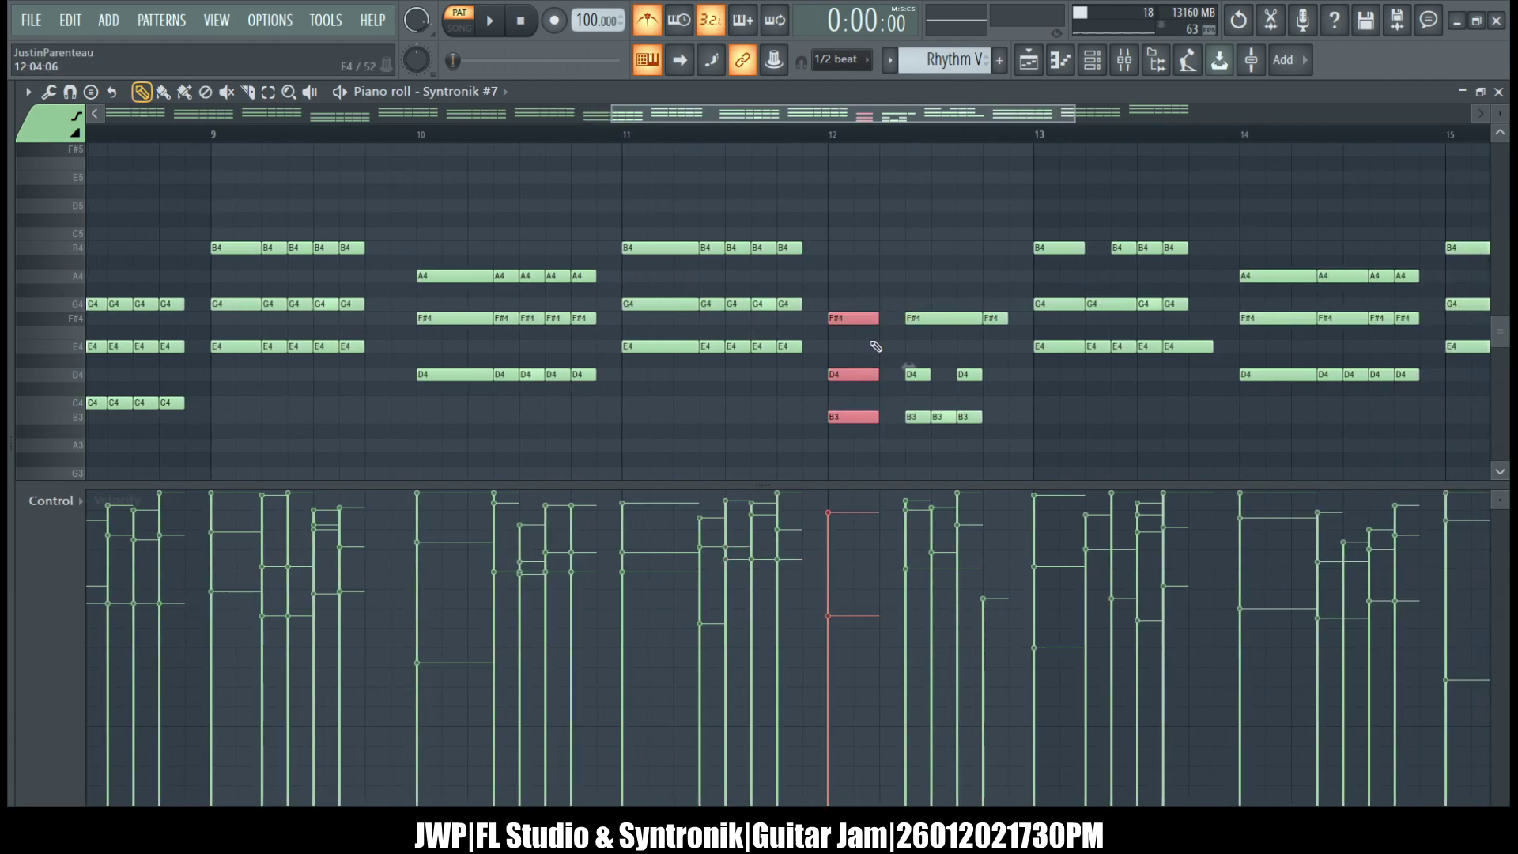
drag(879, 318, 893, 318)
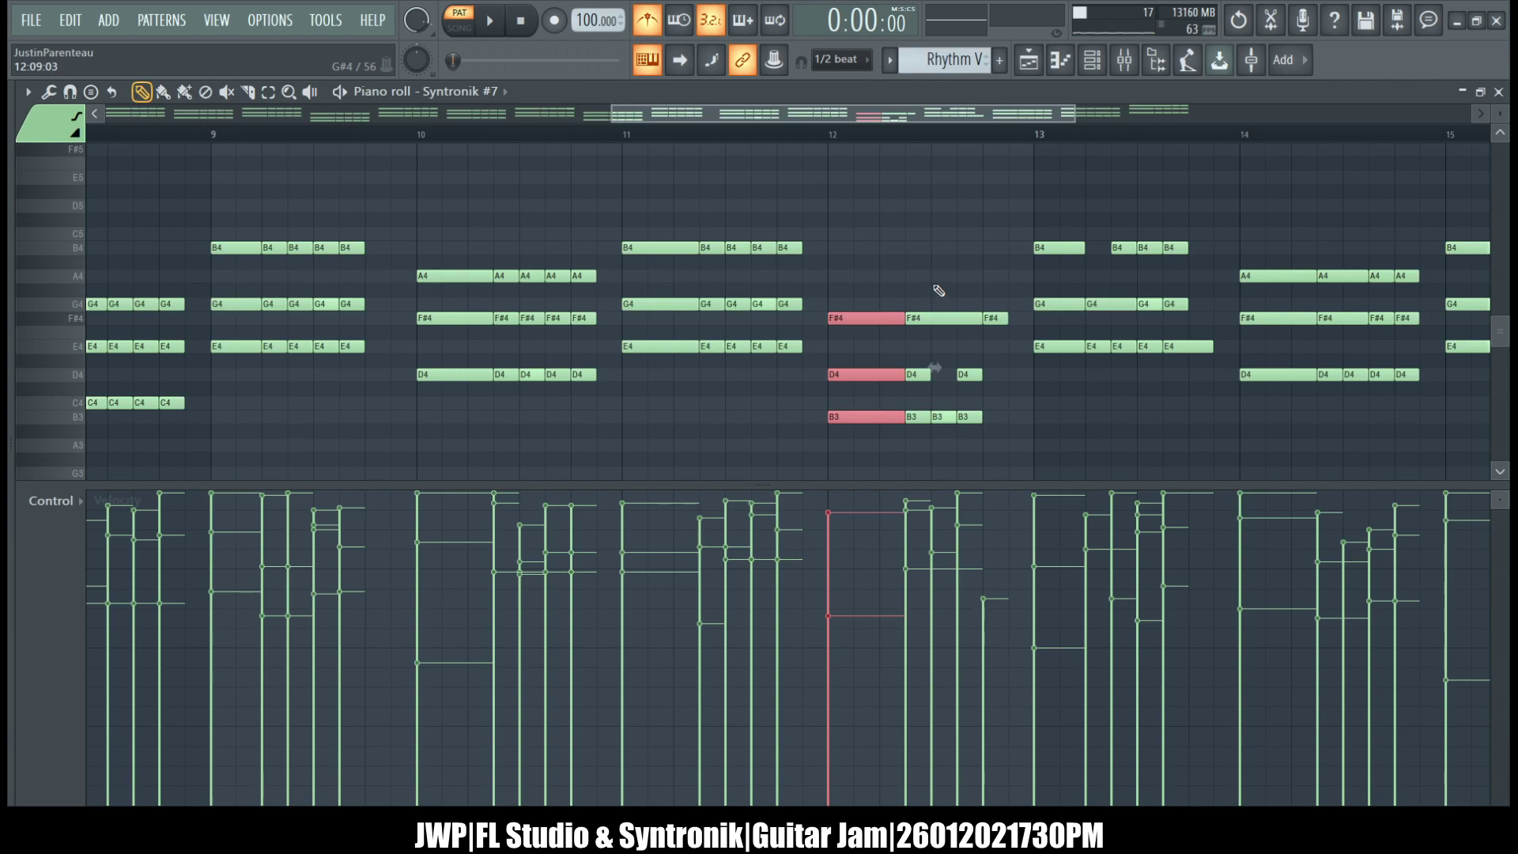
click(938, 395)
- Fill bar 12's D4 gap, add D4 and B3 on the last hit, and chop the long F#4 and D4 notes into single hits
drag(931, 374, 957, 374)
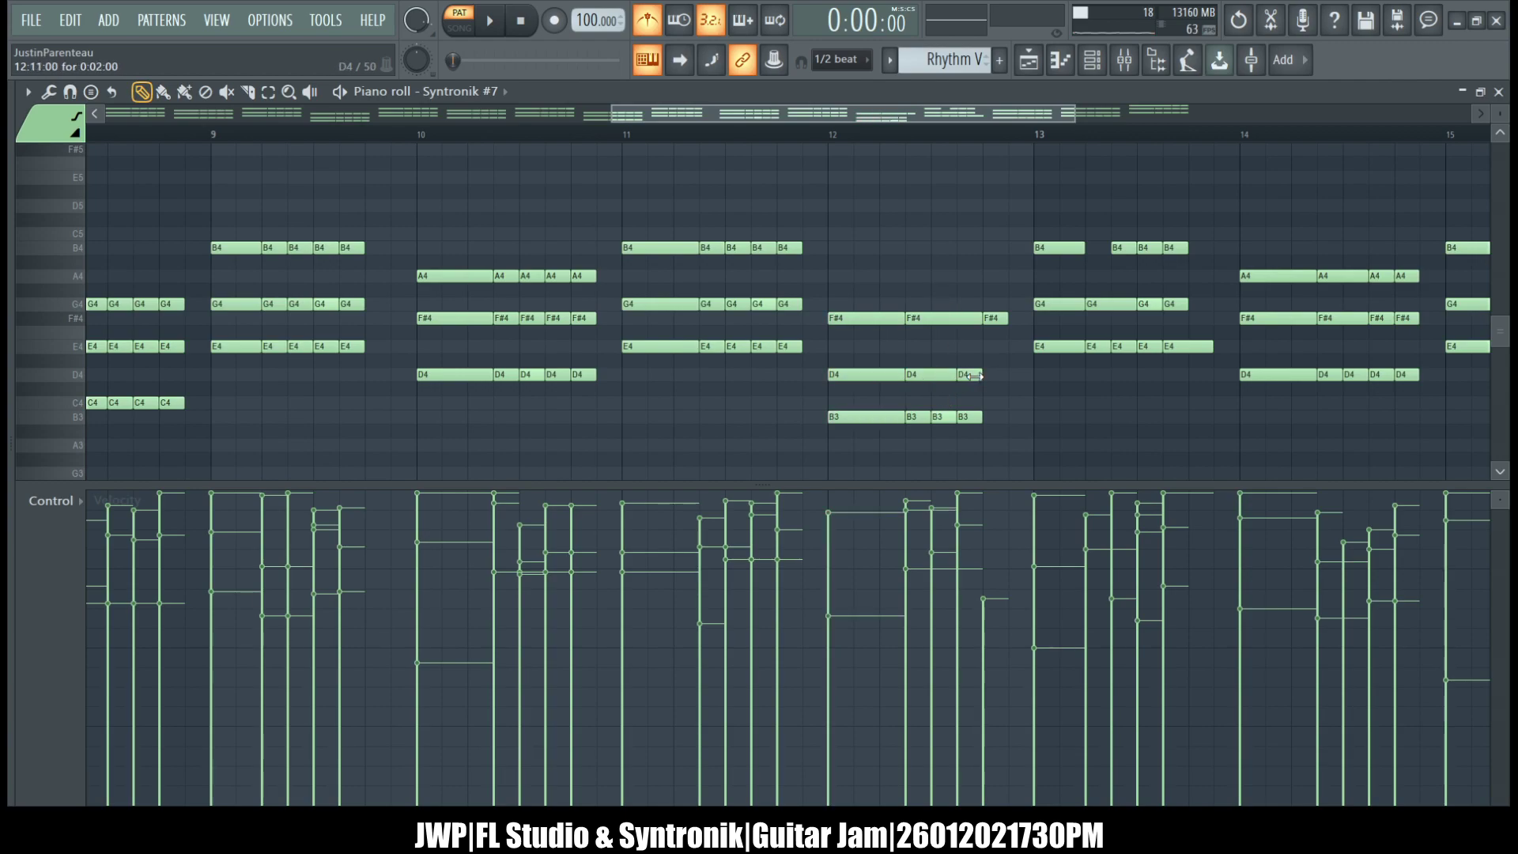
click(994, 374)
click(992, 417)
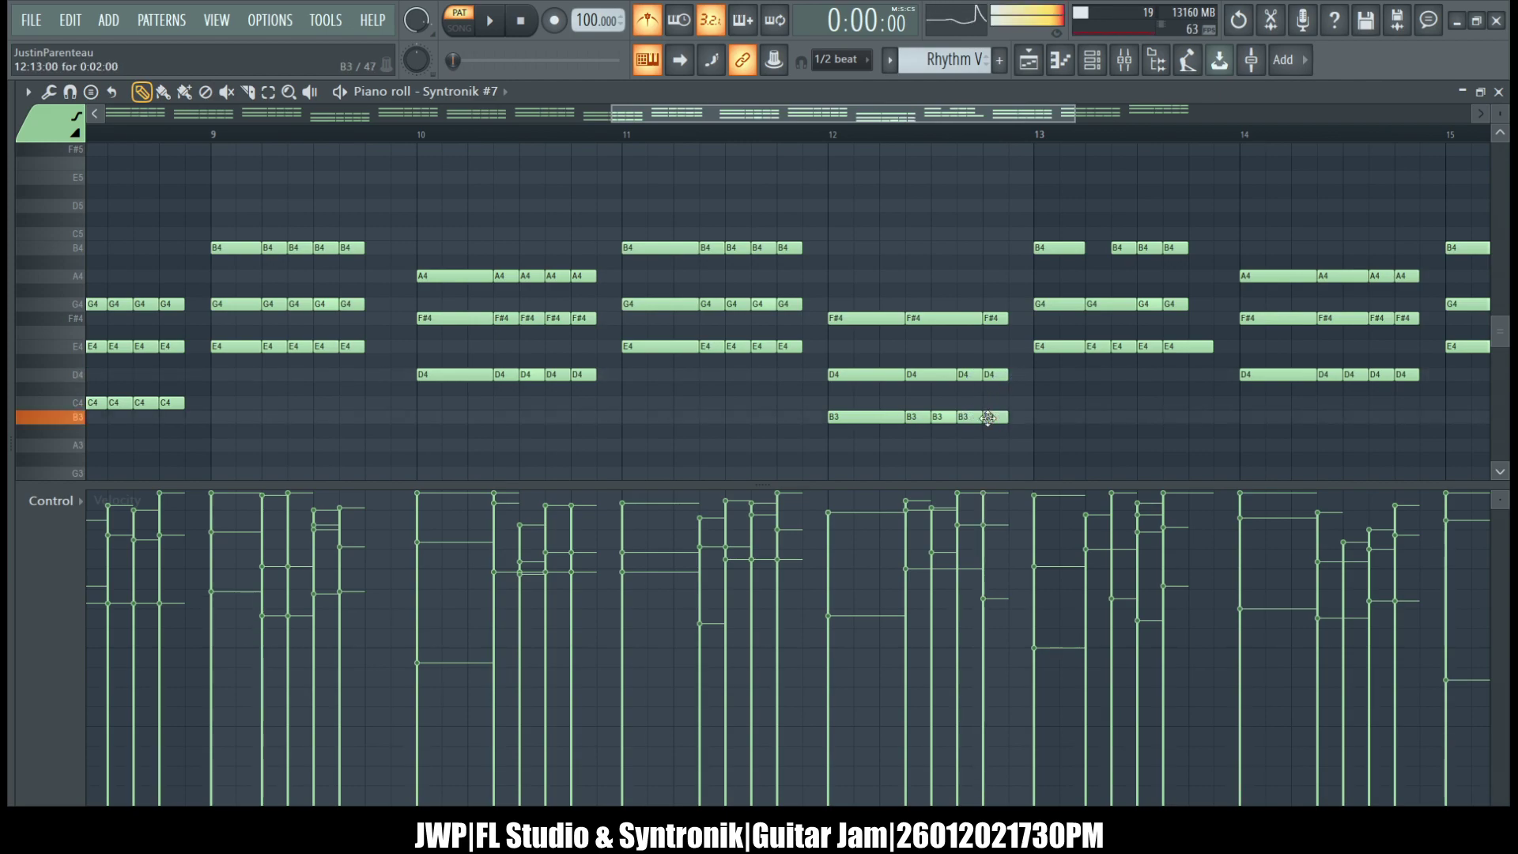
drag(969, 304, 930, 392)
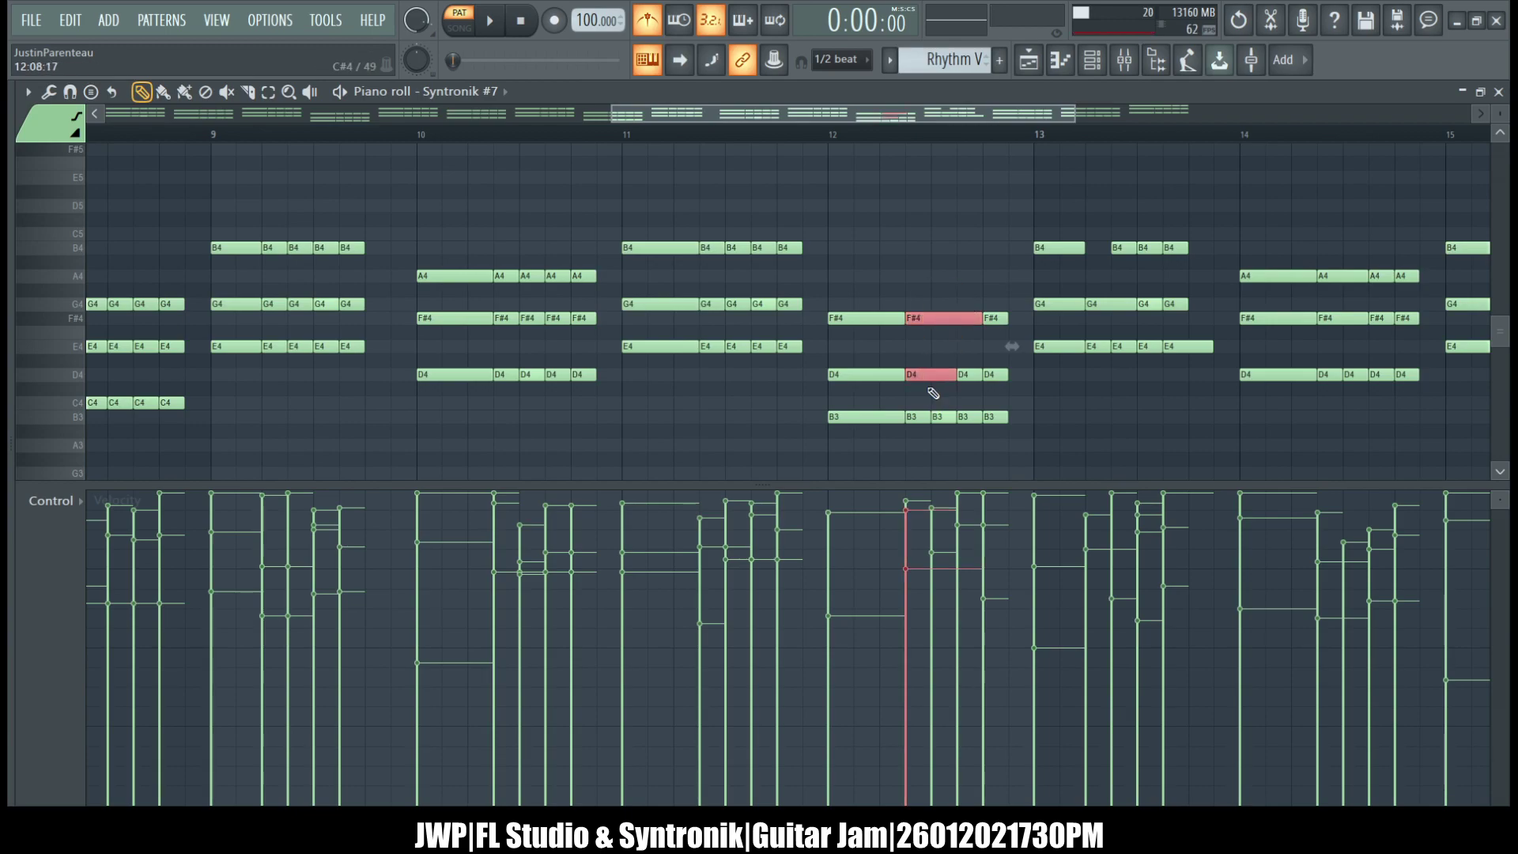
scroll(897, 372, right, 2)
scroll(897, 376, right, 4)
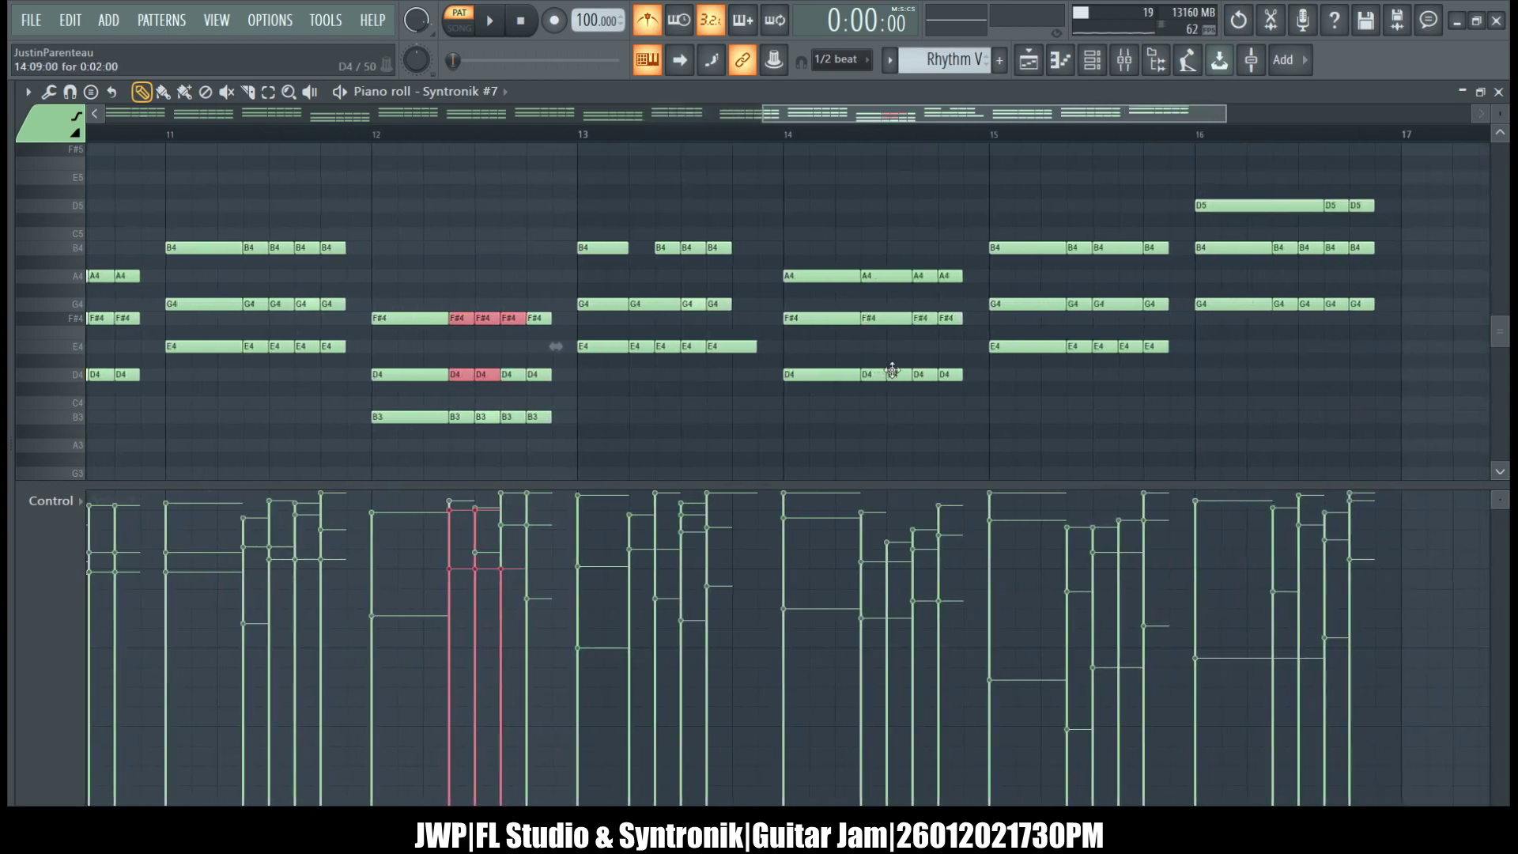
- Move bar 13's last four chord hits half a beat later and lengthen its first B4, G4 and E4 notes to meet them
scroll(893, 372, right, 1)
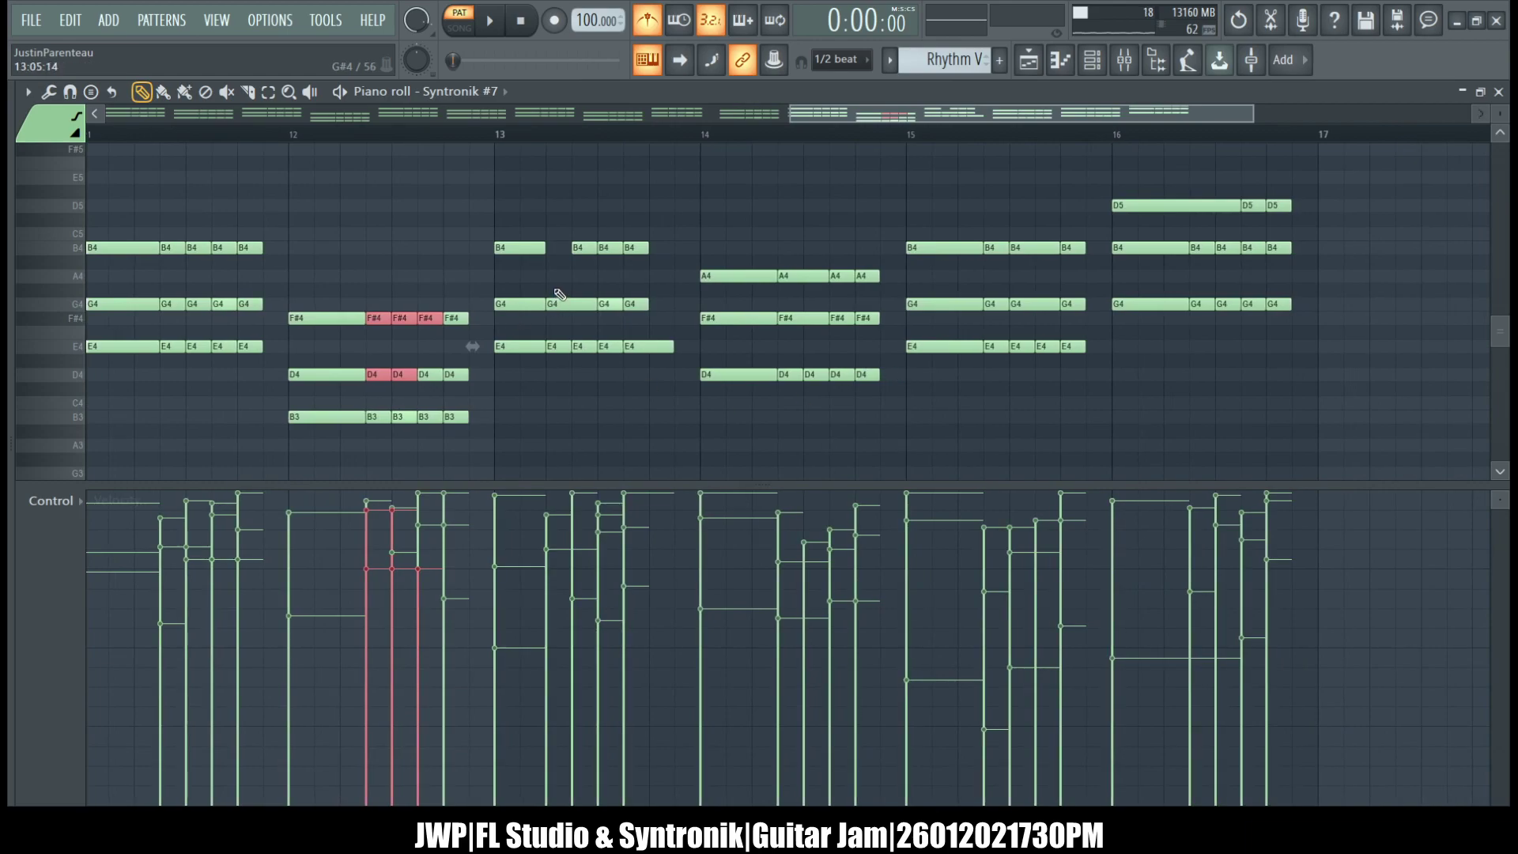
drag(561, 253, 630, 383)
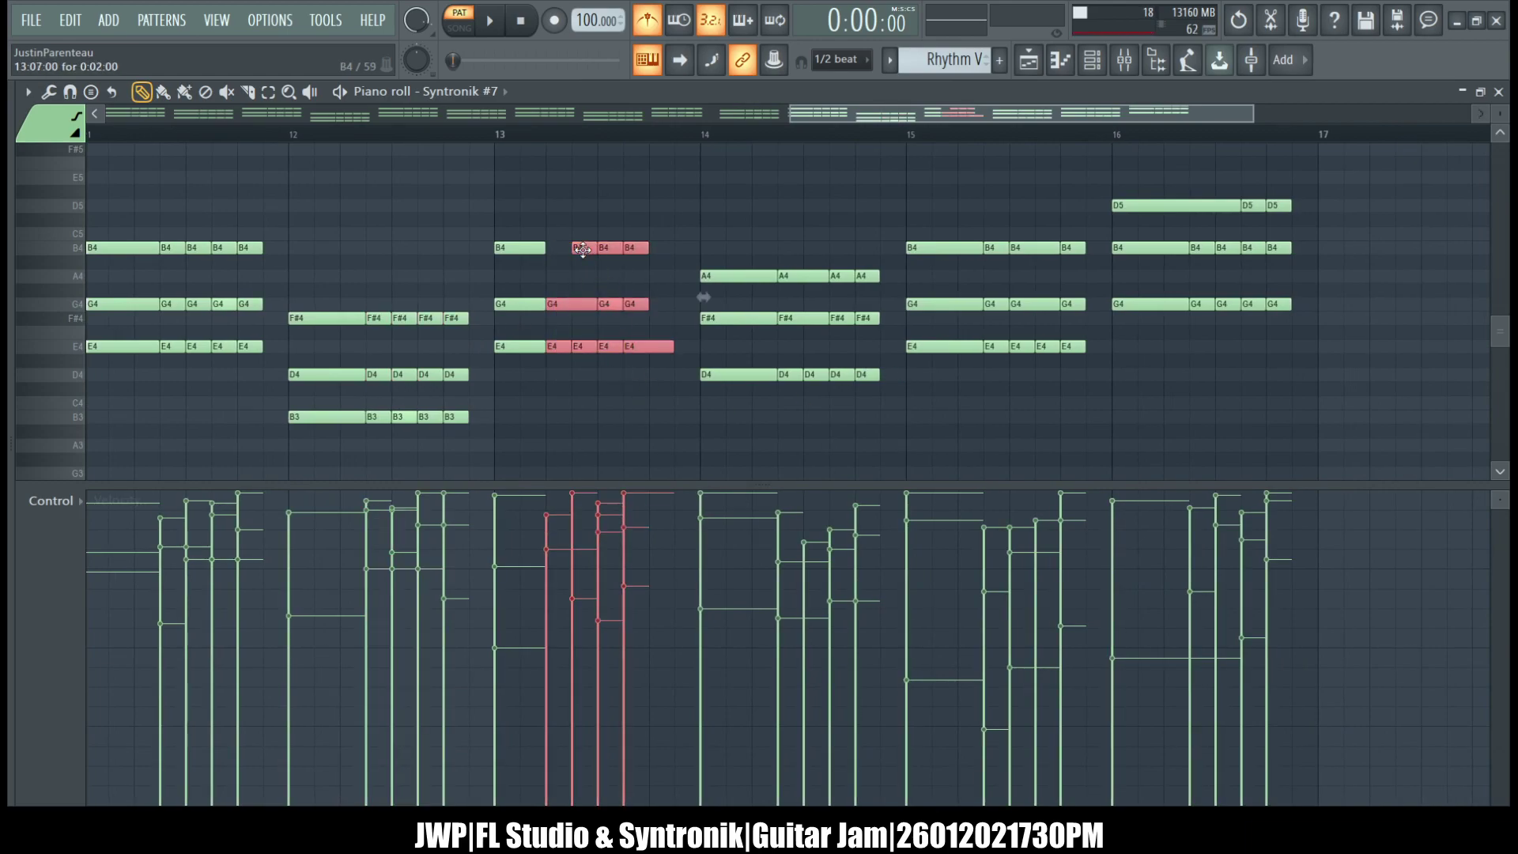
drag(589, 250, 607, 250)
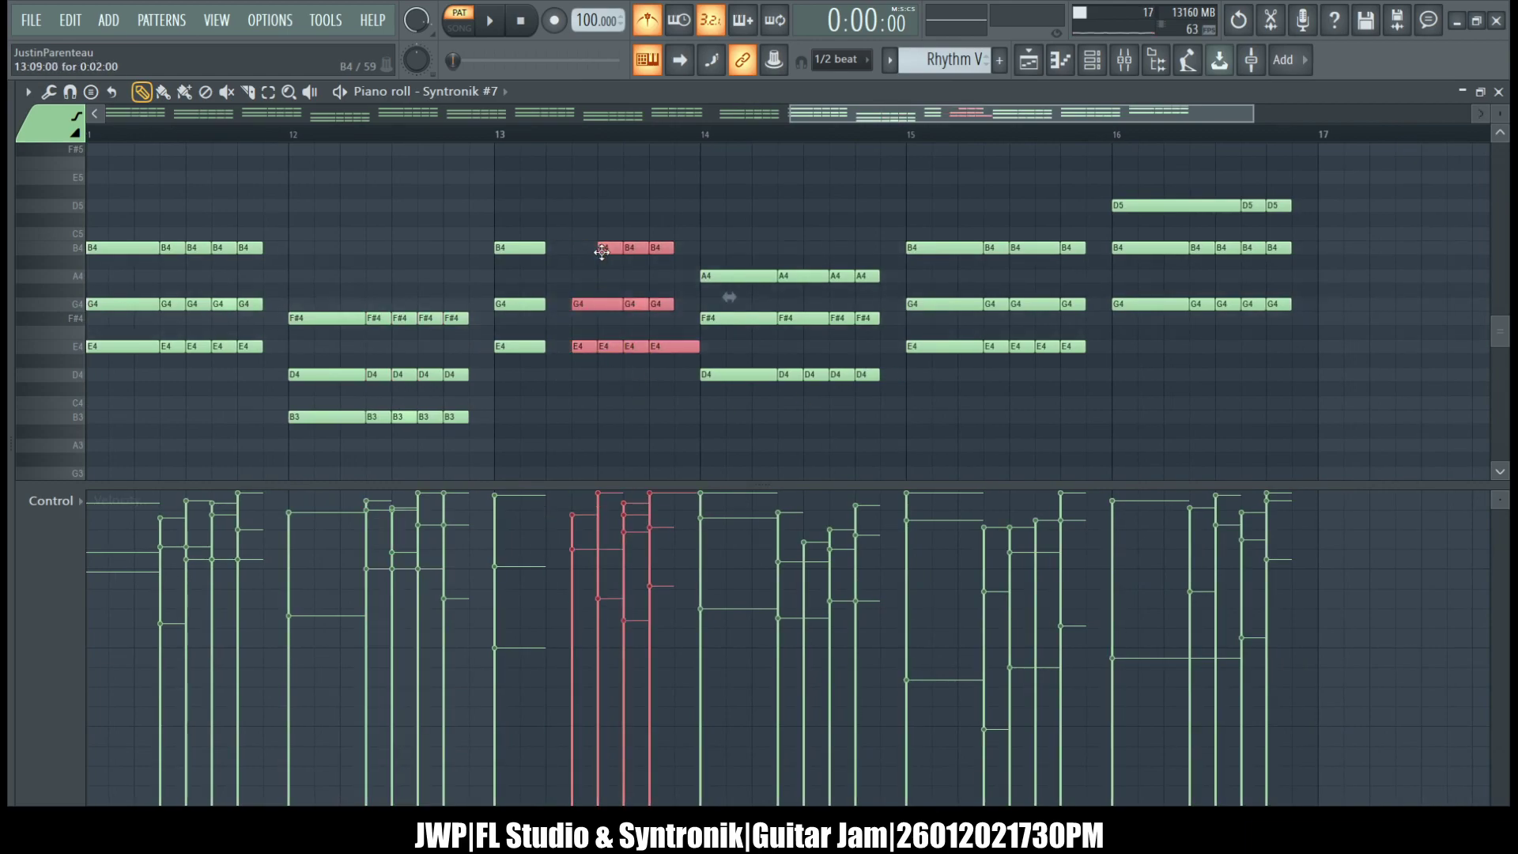
click(669, 324)
drag(519, 231, 569, 347)
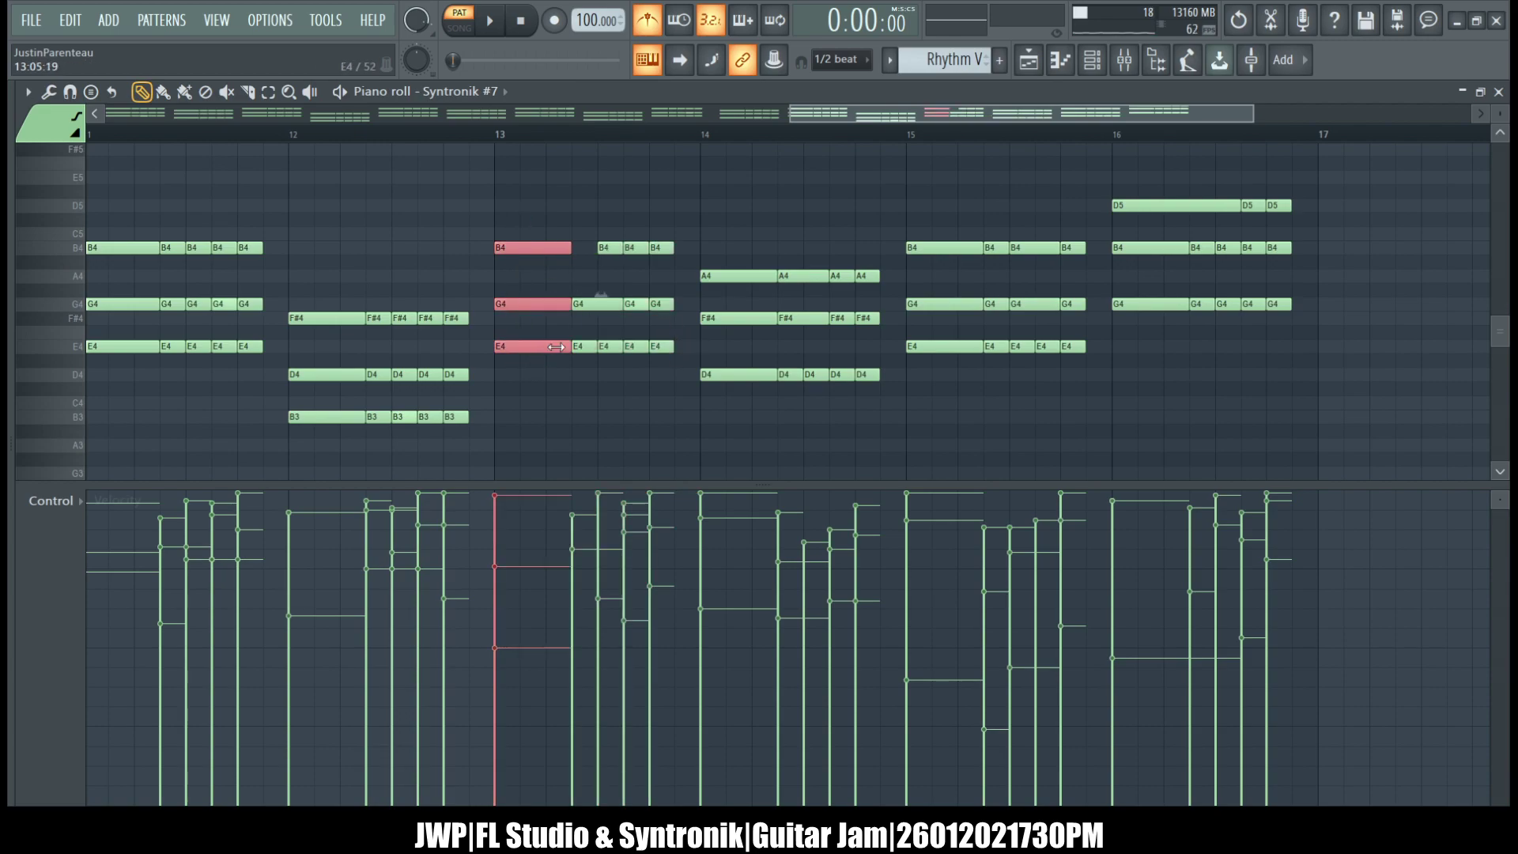
- Fill bar 13's B4 gap on the second chord hit and chop its long G4 note into two single hits
click(620, 239)
click(583, 247)
drag(571, 297, 601, 323)
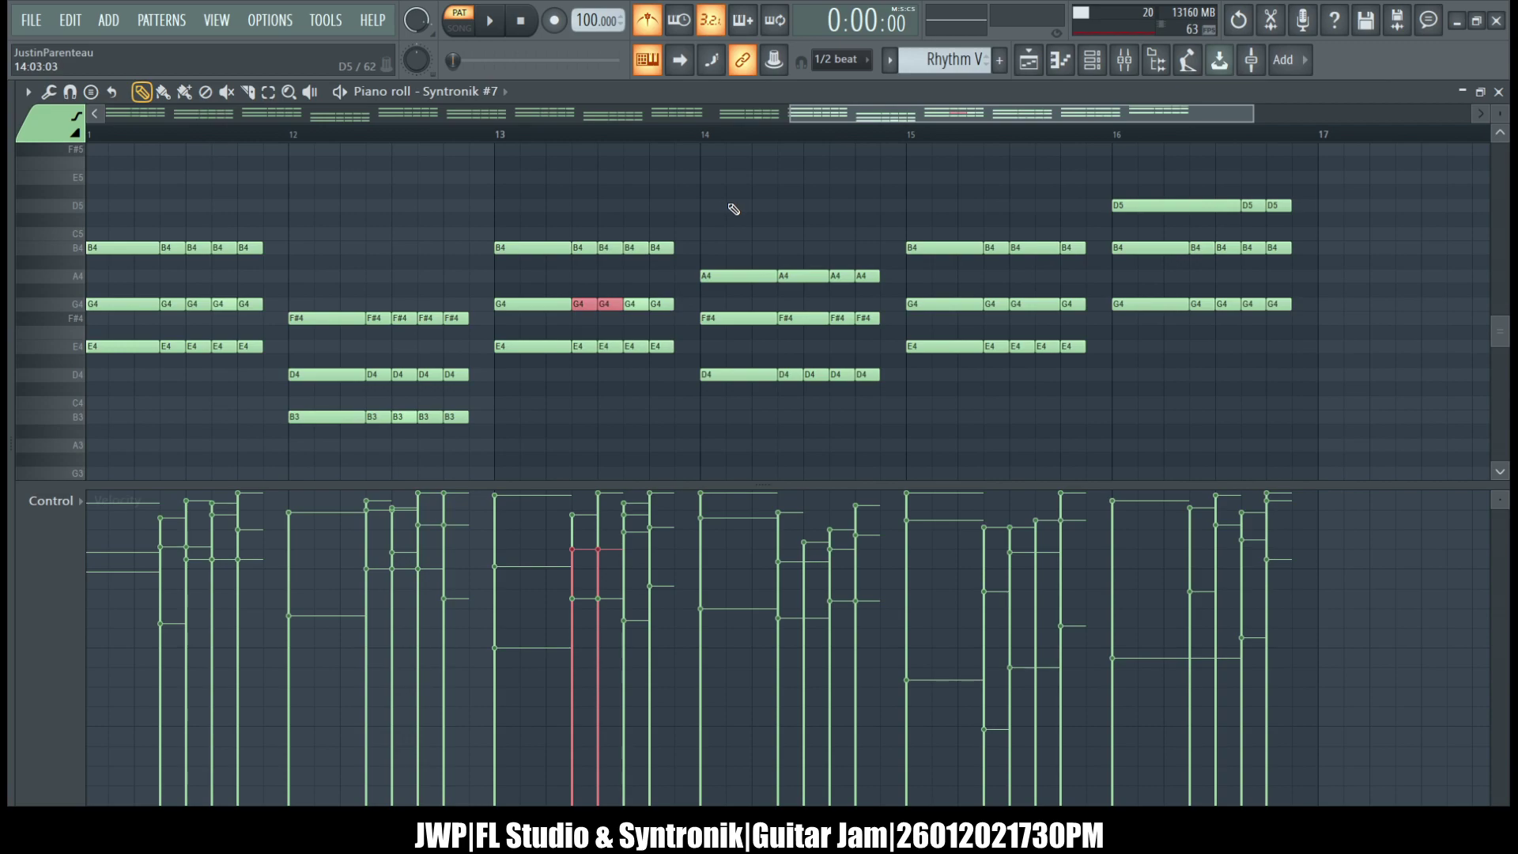
- Chop bar 14's long A4 and F#4 notes and bar 15's long B4 and G4 notes into single hits
drag(818, 215, 792, 328)
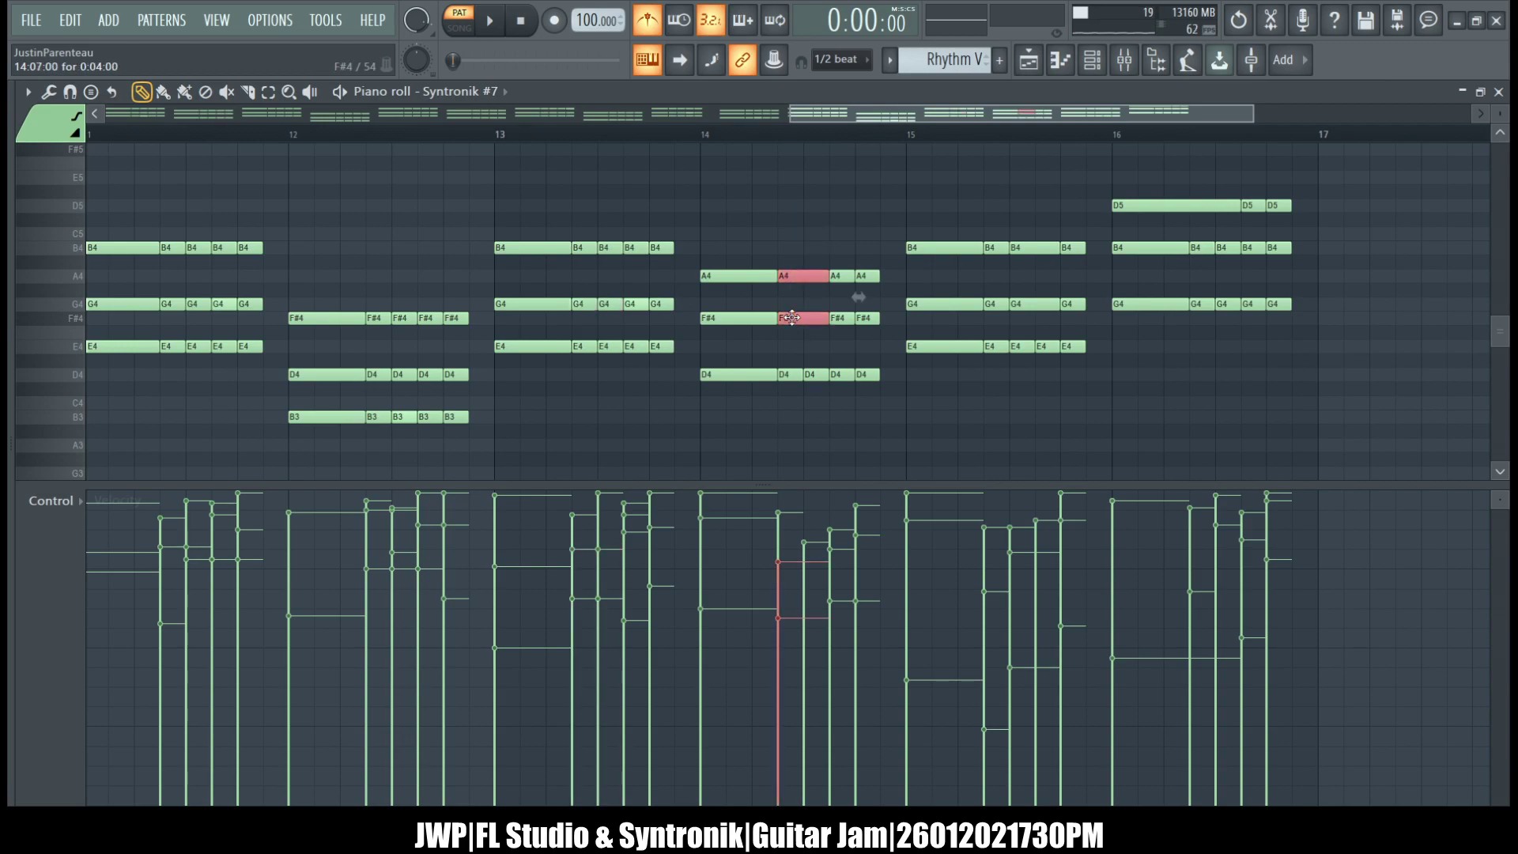
drag(1005, 230, 1030, 310)
drag(1042, 229, 1044, 333)
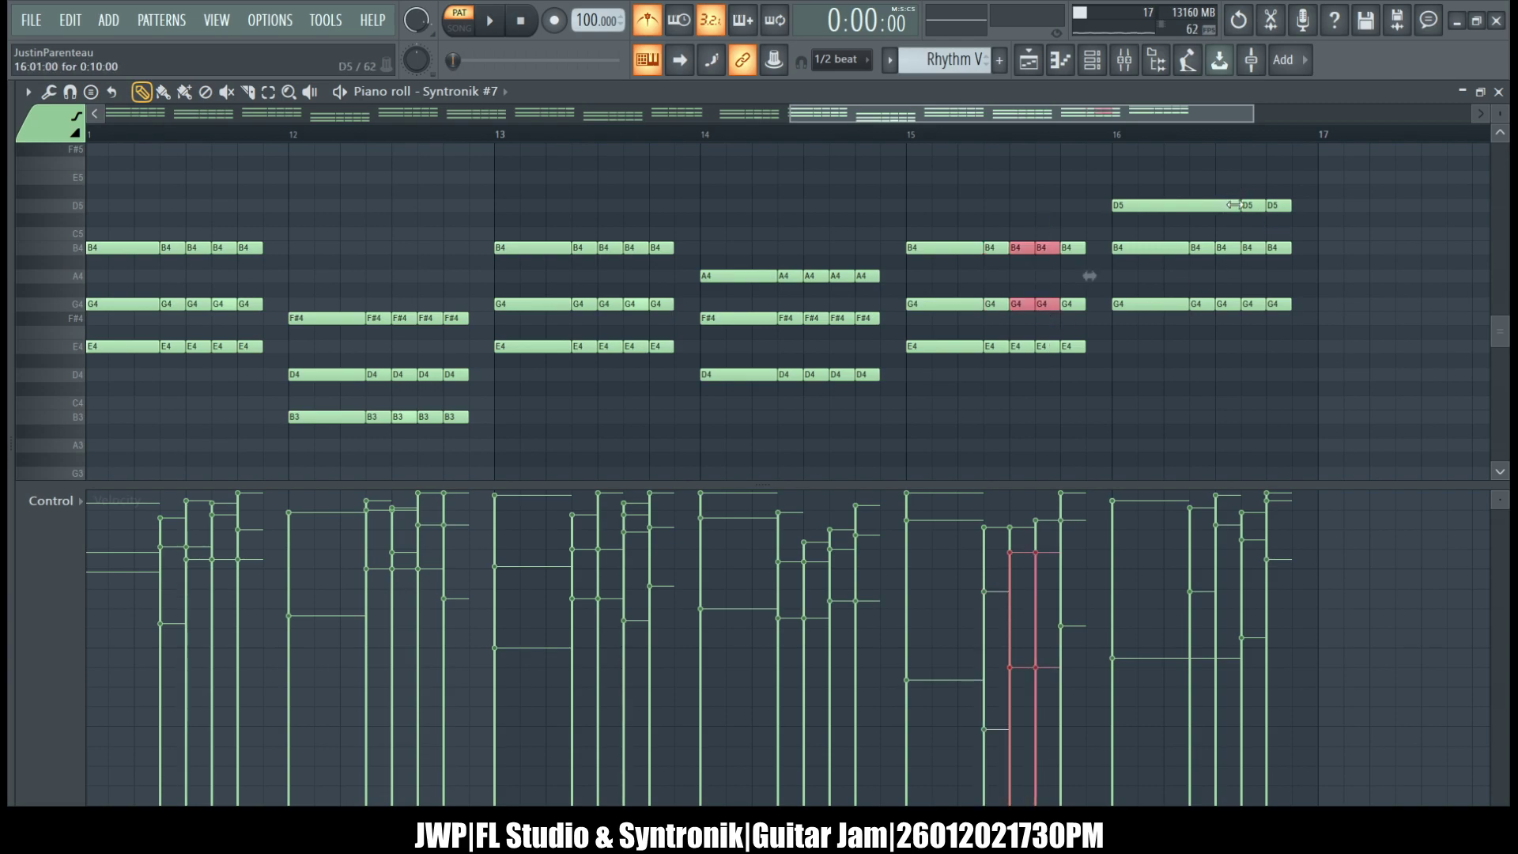
- Shorten bar 16's long D5 to end at the second chord hit and add D5 notes on the second and third hits
drag(1239, 202, 1187, 214)
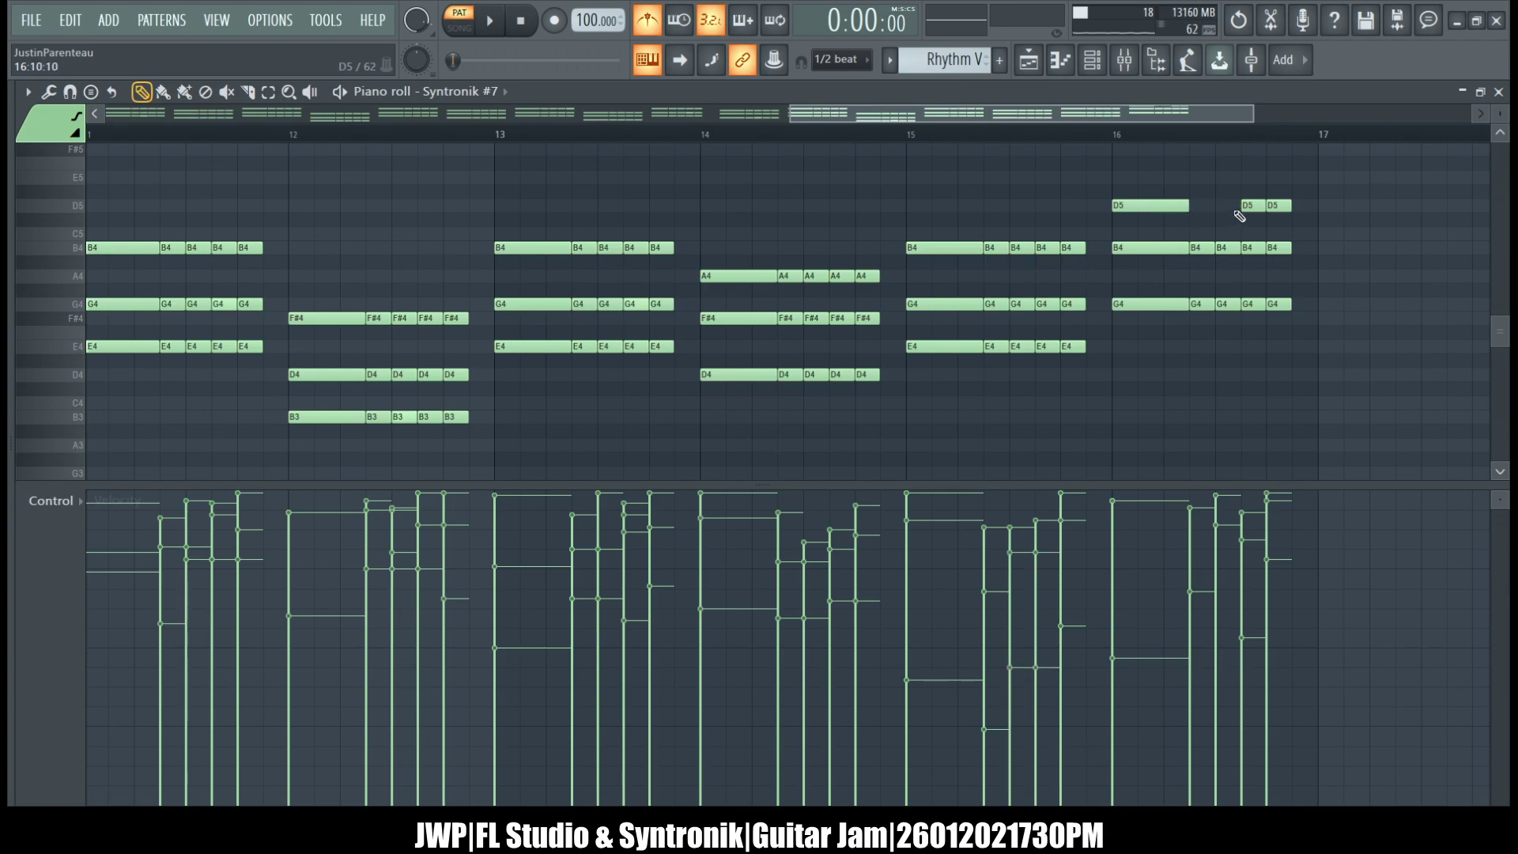
click(1221, 206)
click(1199, 206)
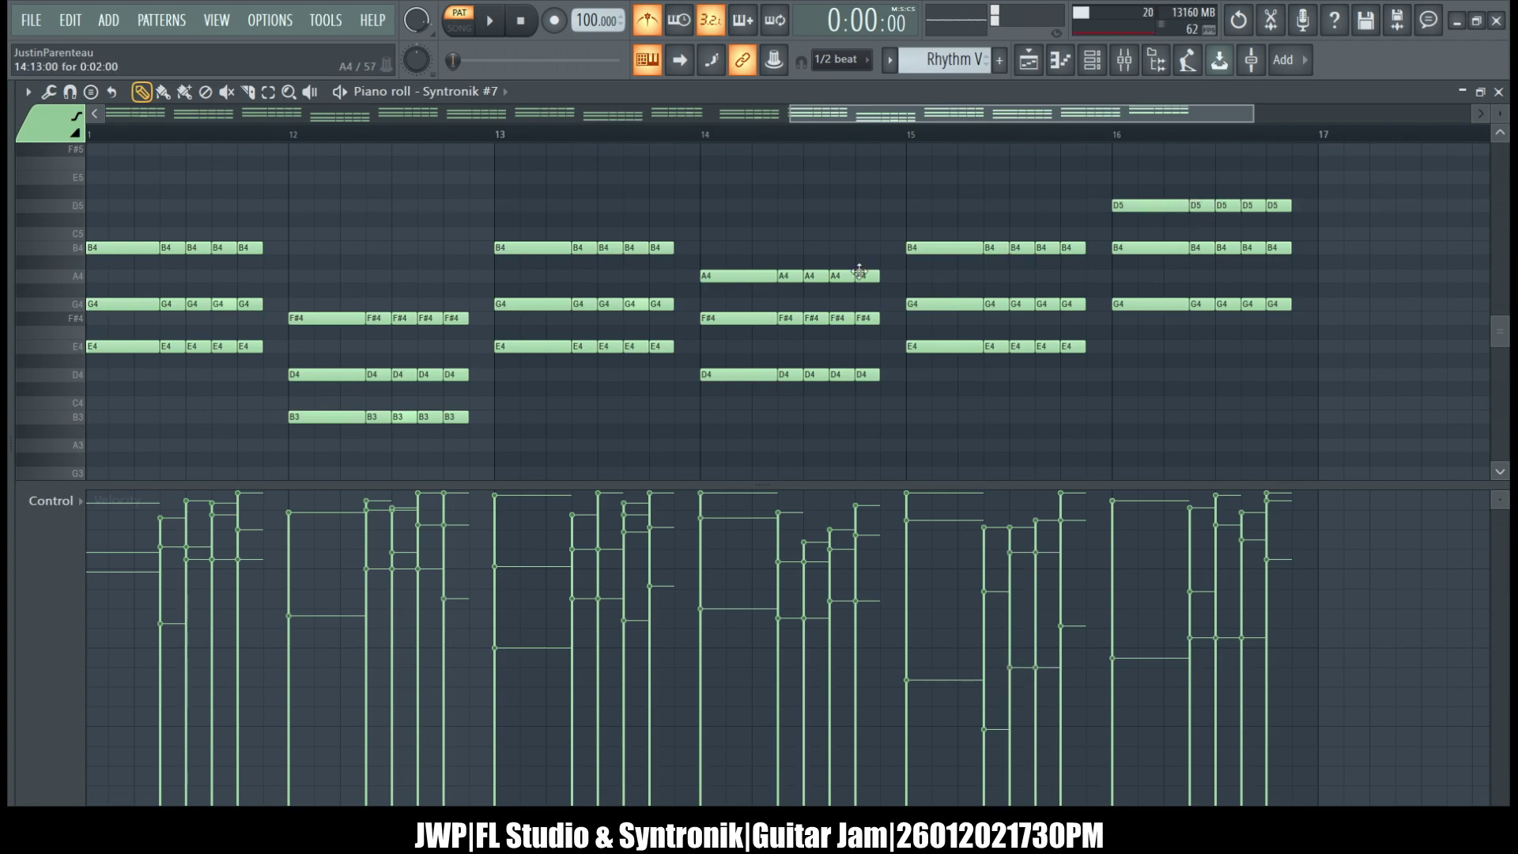
- Set the snap to 1/2 step and shorten all Rhythm V notes together, leaving small gaps between hits like those in Rhythm C
scroll(756, 254, down, 3)
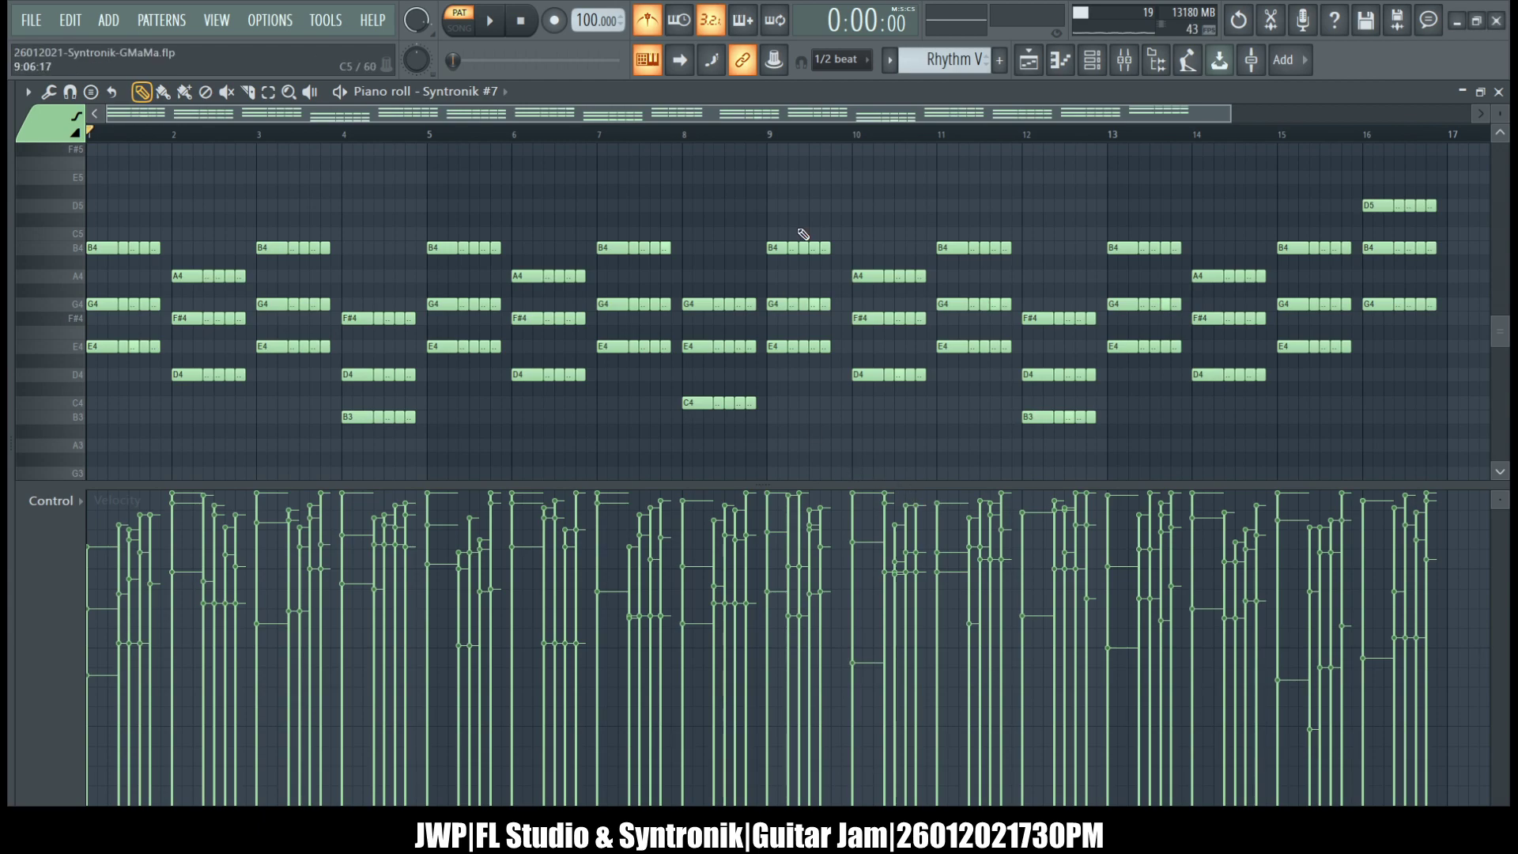
key(ctrl+a)
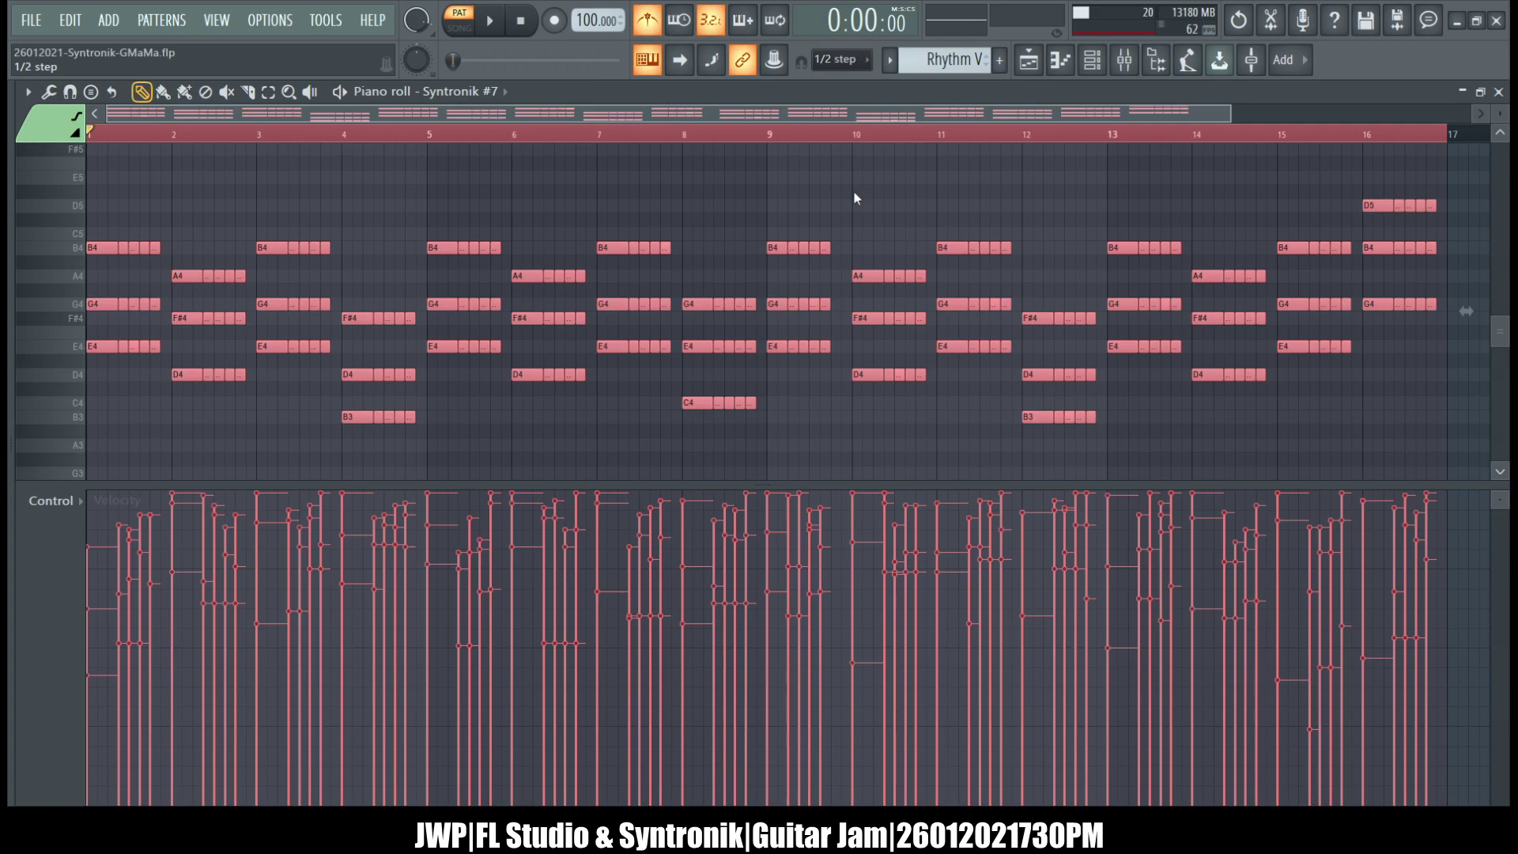
key(KP_Add)
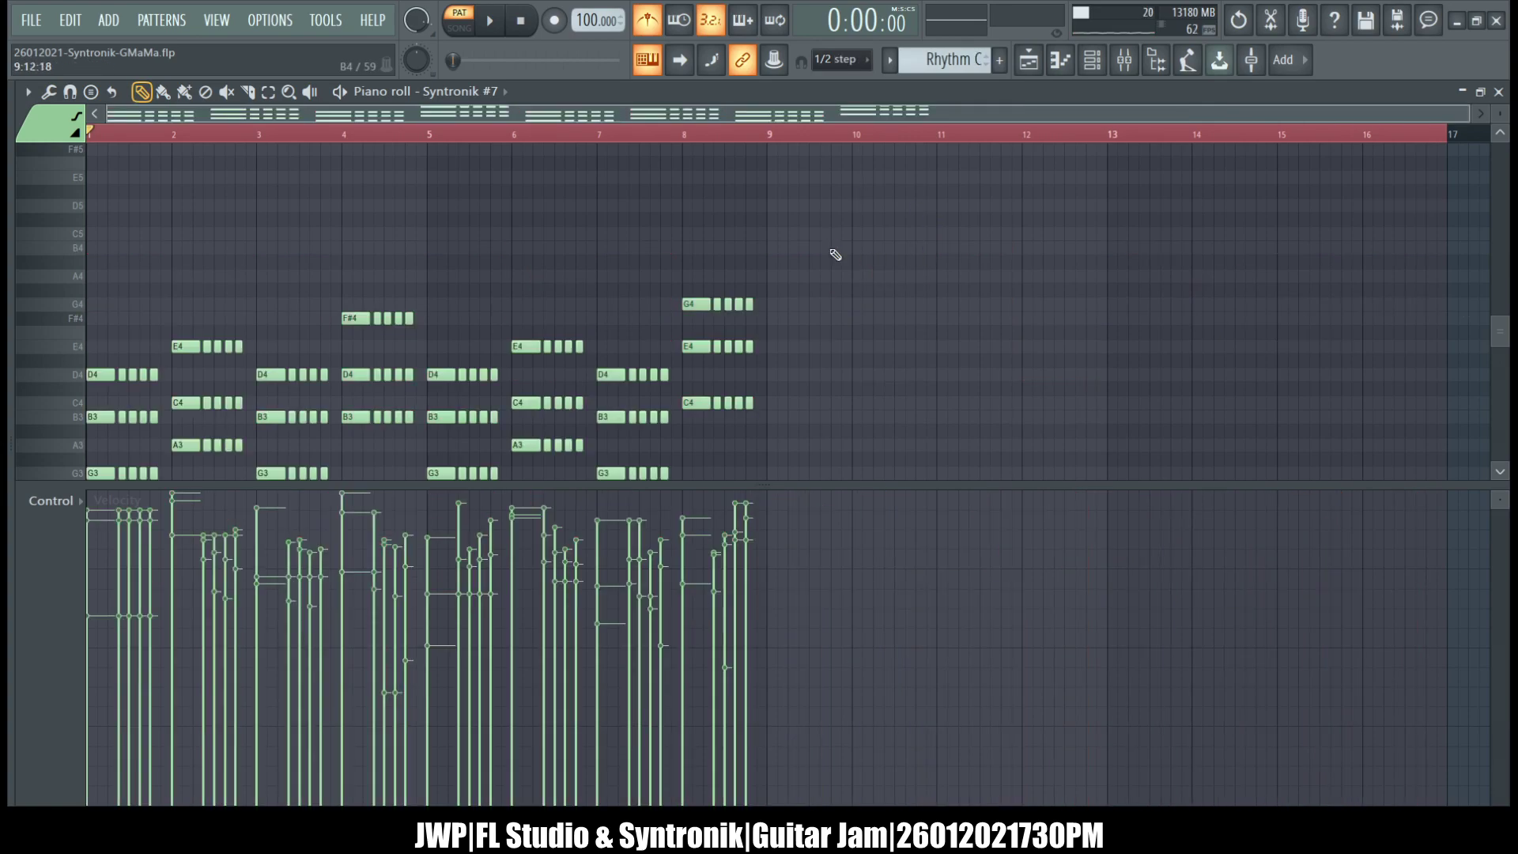
key(KP_Subtract)
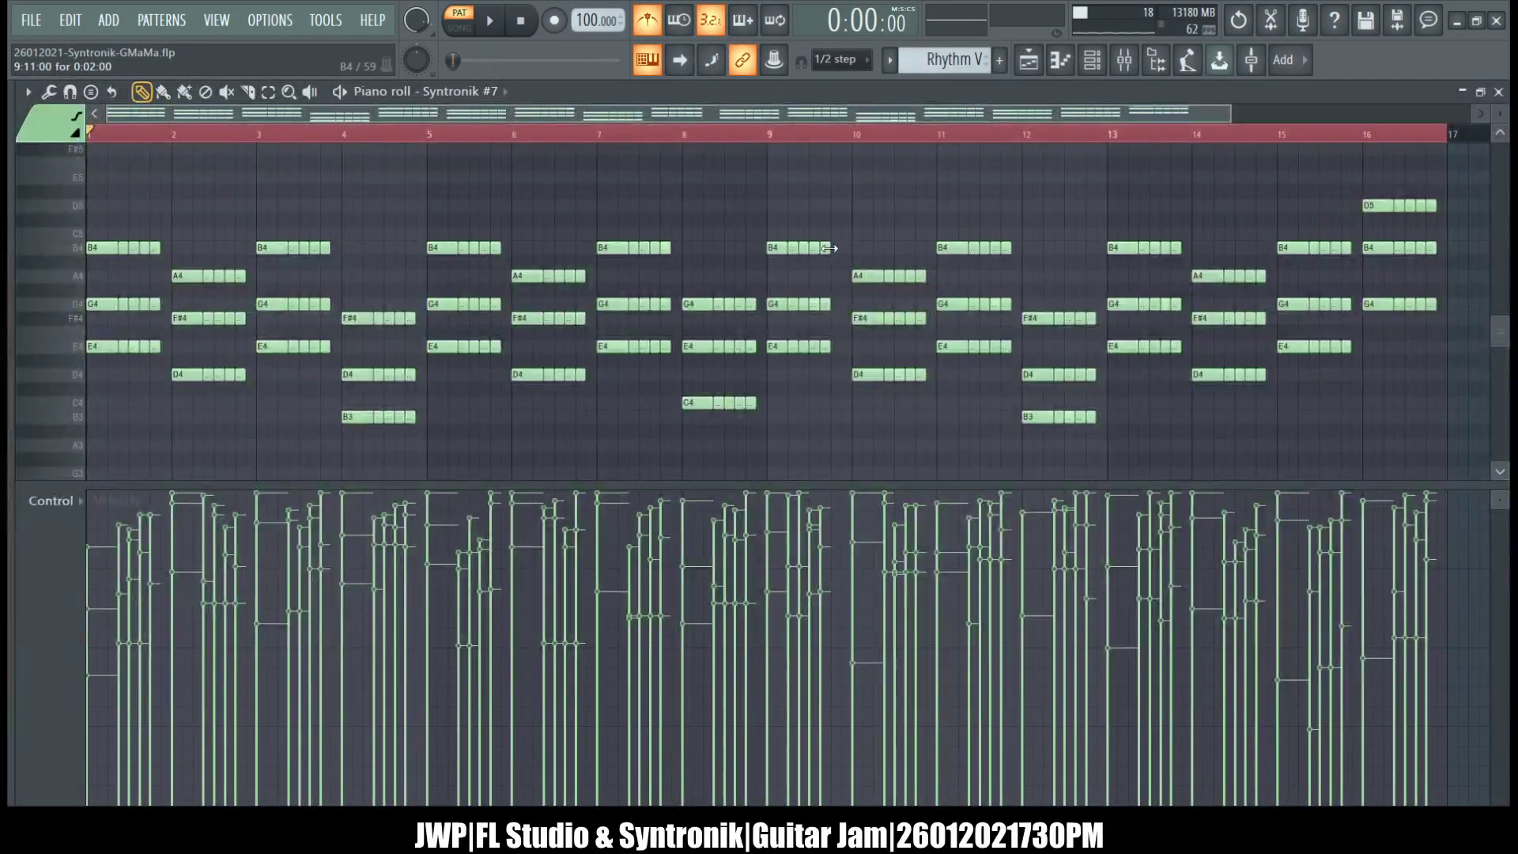
key(ctrl+a)
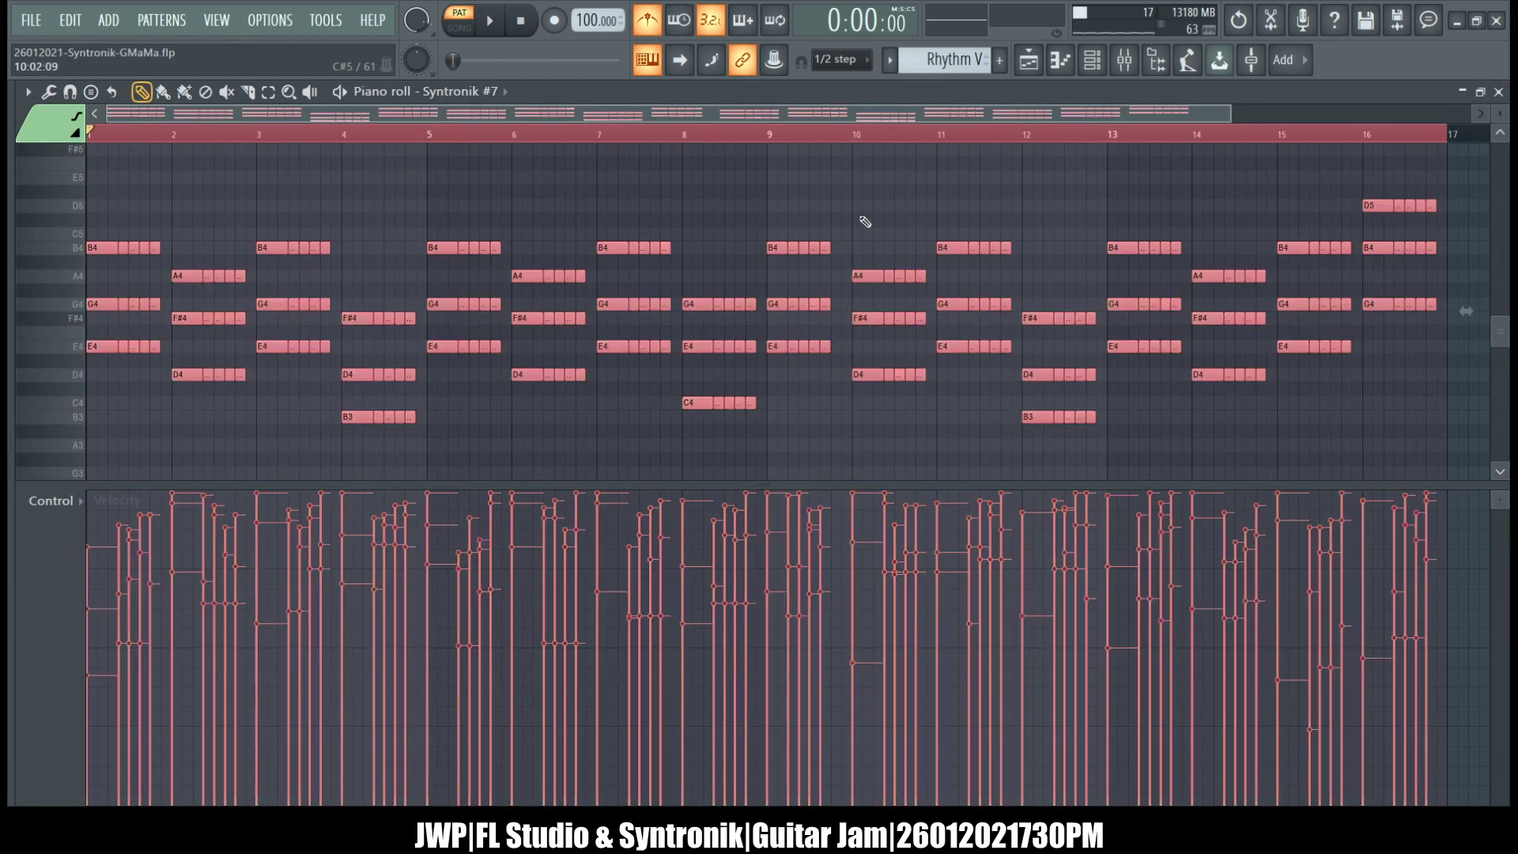
drag(828, 251, 824, 250)
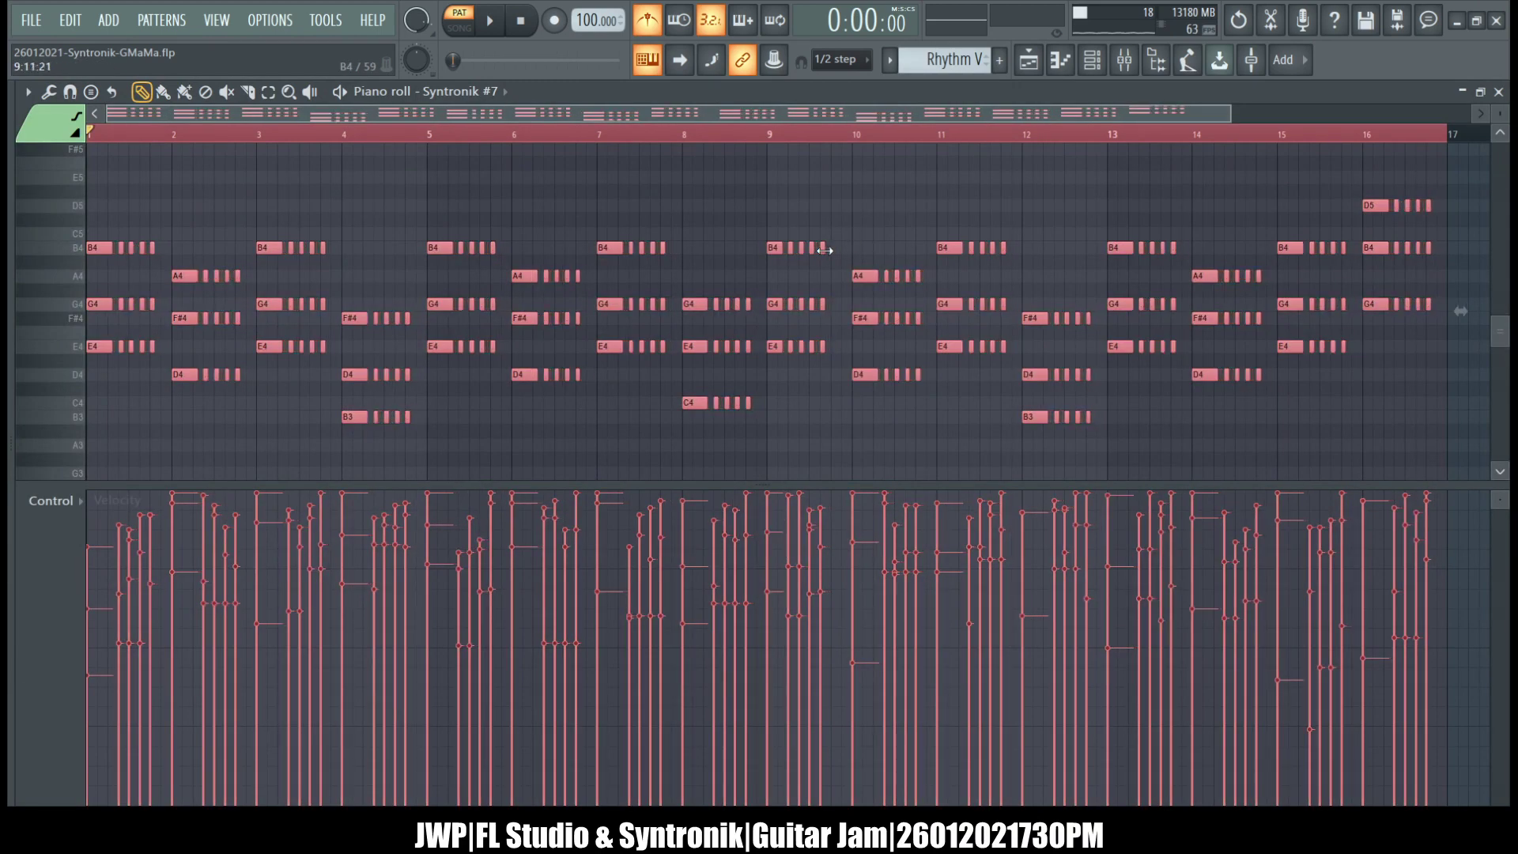
ctrl+click(873, 225)
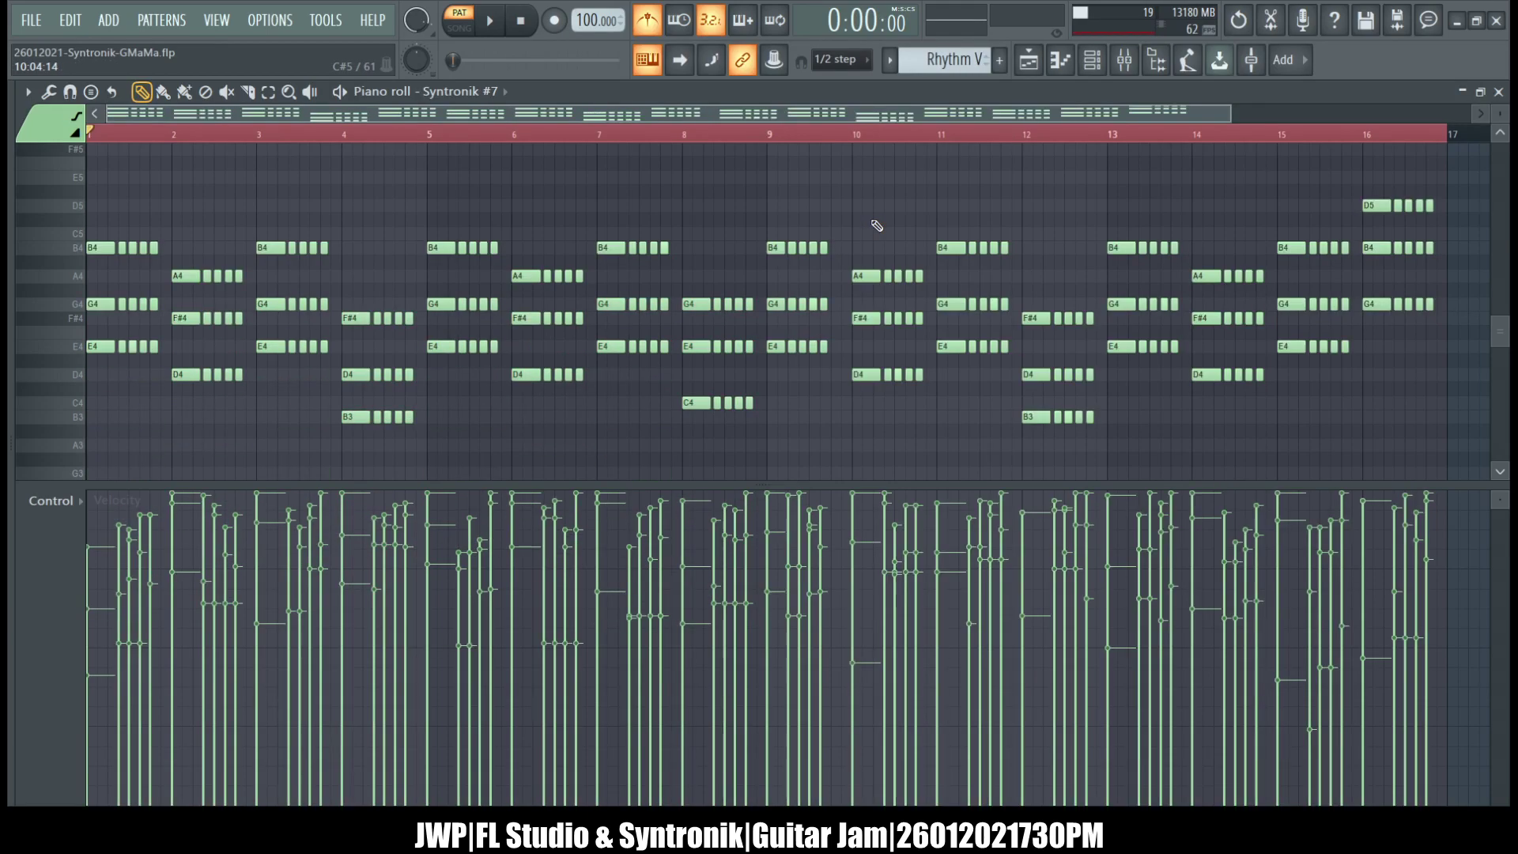
- Start playback and place the Rhythm V pattern on Track 2 of the playlist, starting at bar 9
key(space)
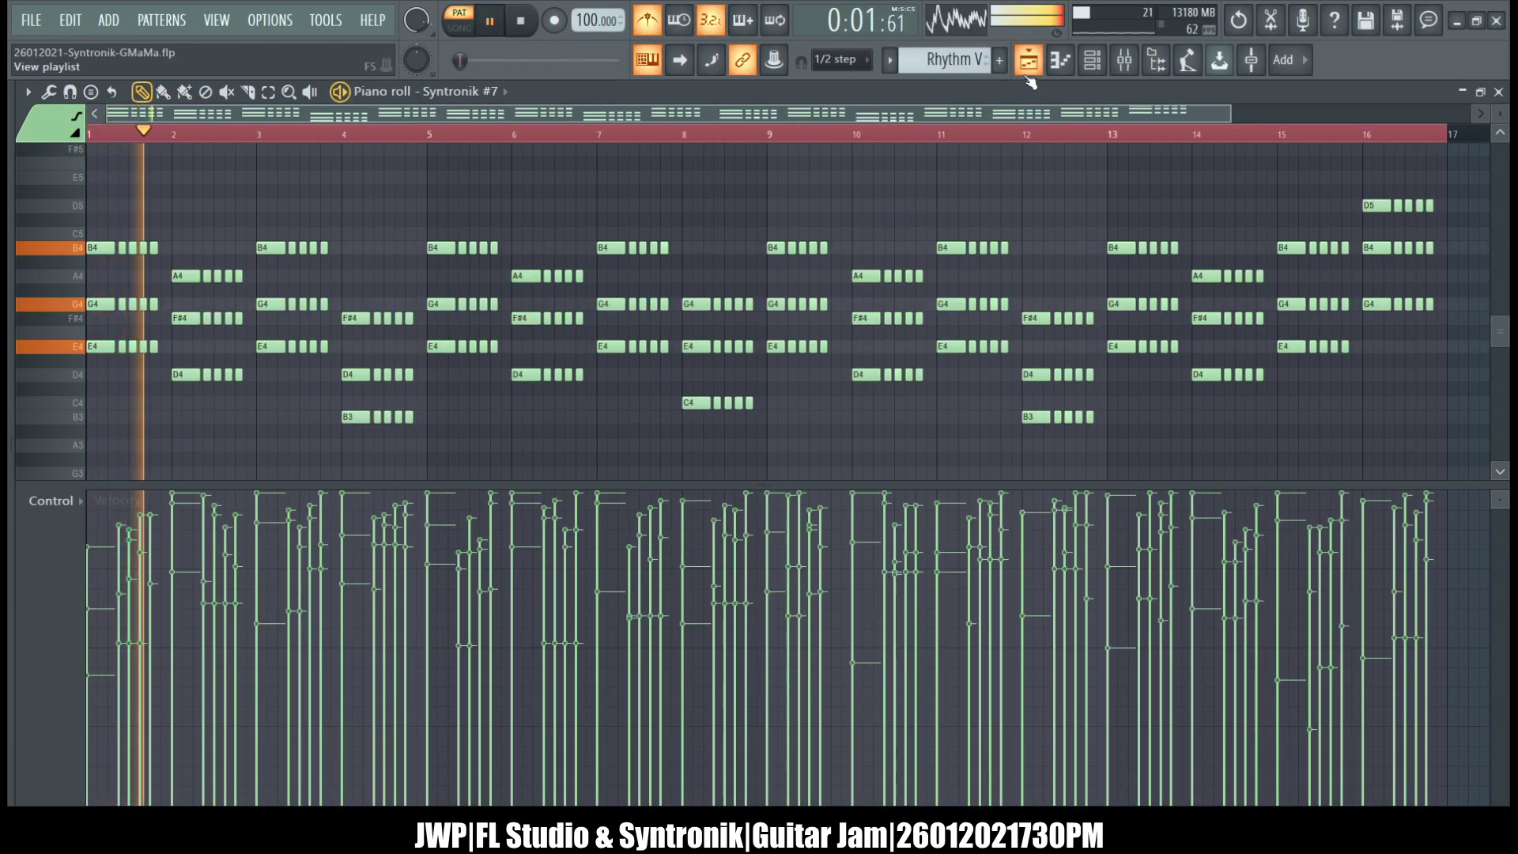
key(F5)
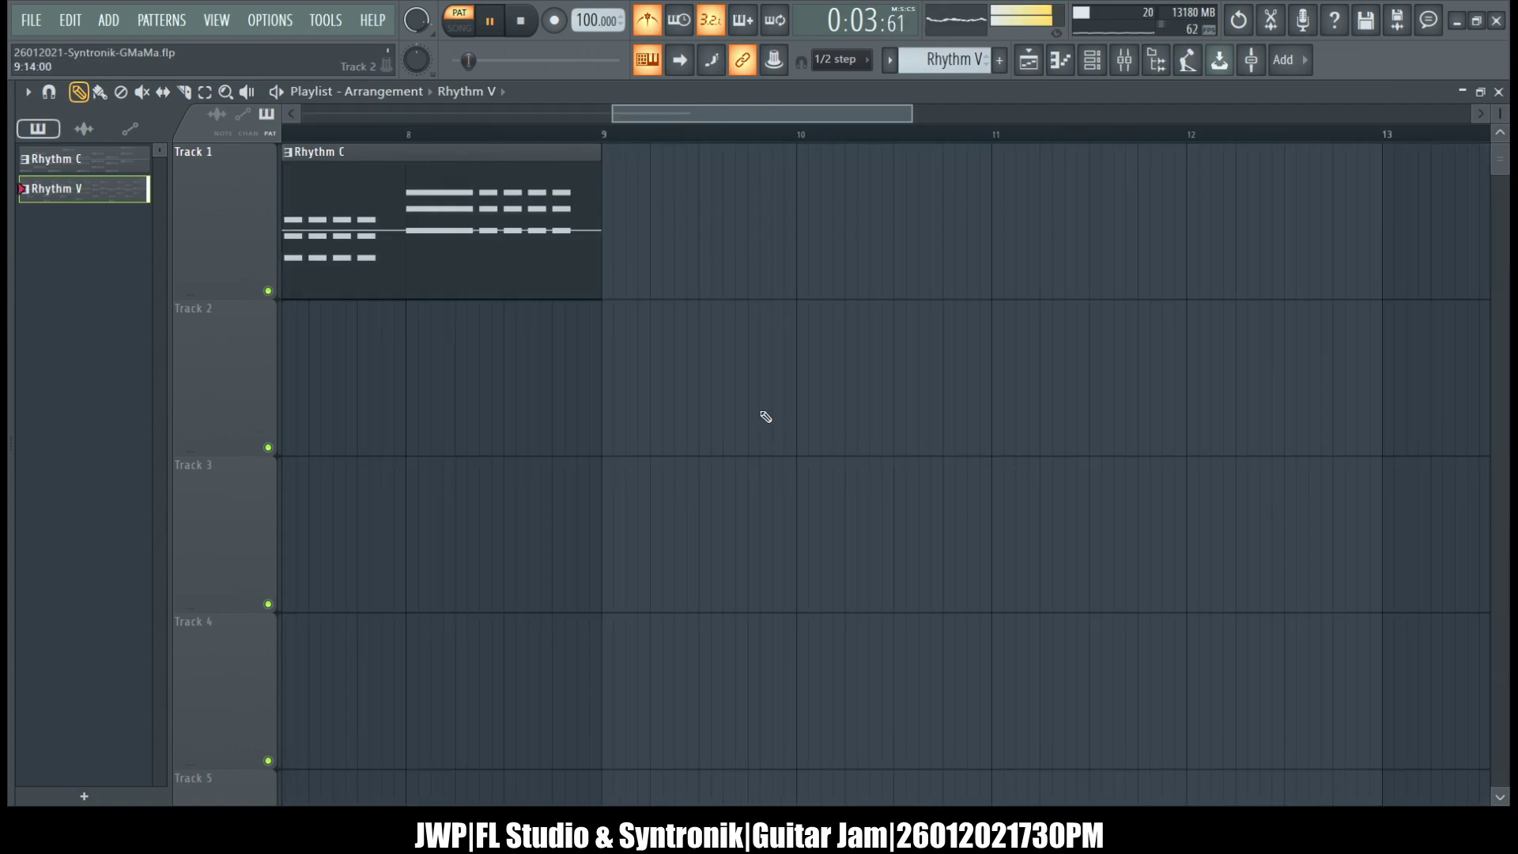
click(618, 371)
drag(688, 367, 677, 365)
scroll(774, 246, down, 4)
- Switch playback to song mode, show the channel rack, and stop the arrangement
key(l)
click(1111, 60)
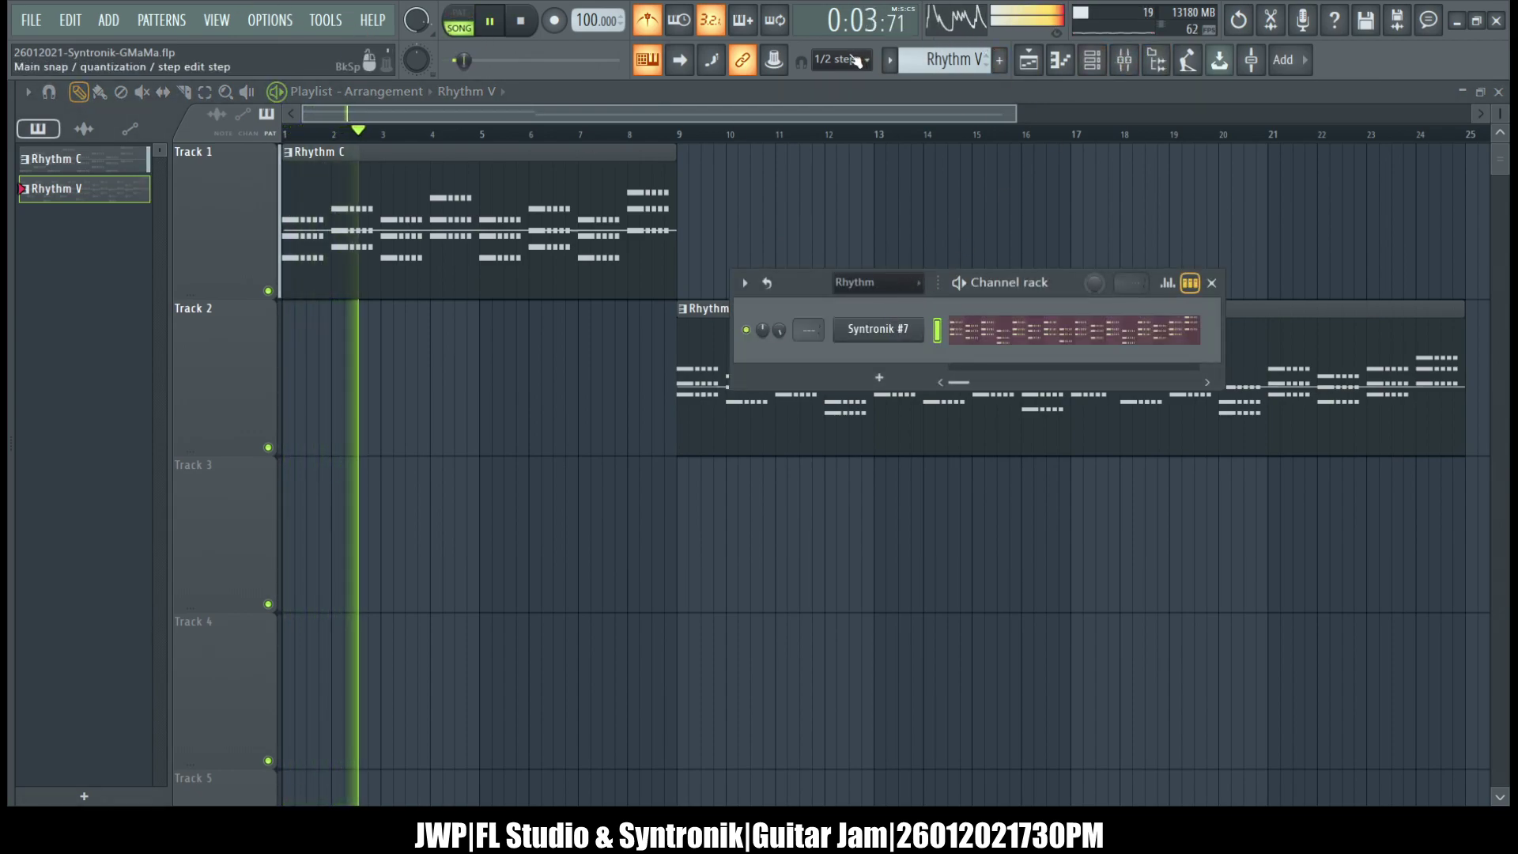
click(521, 22)
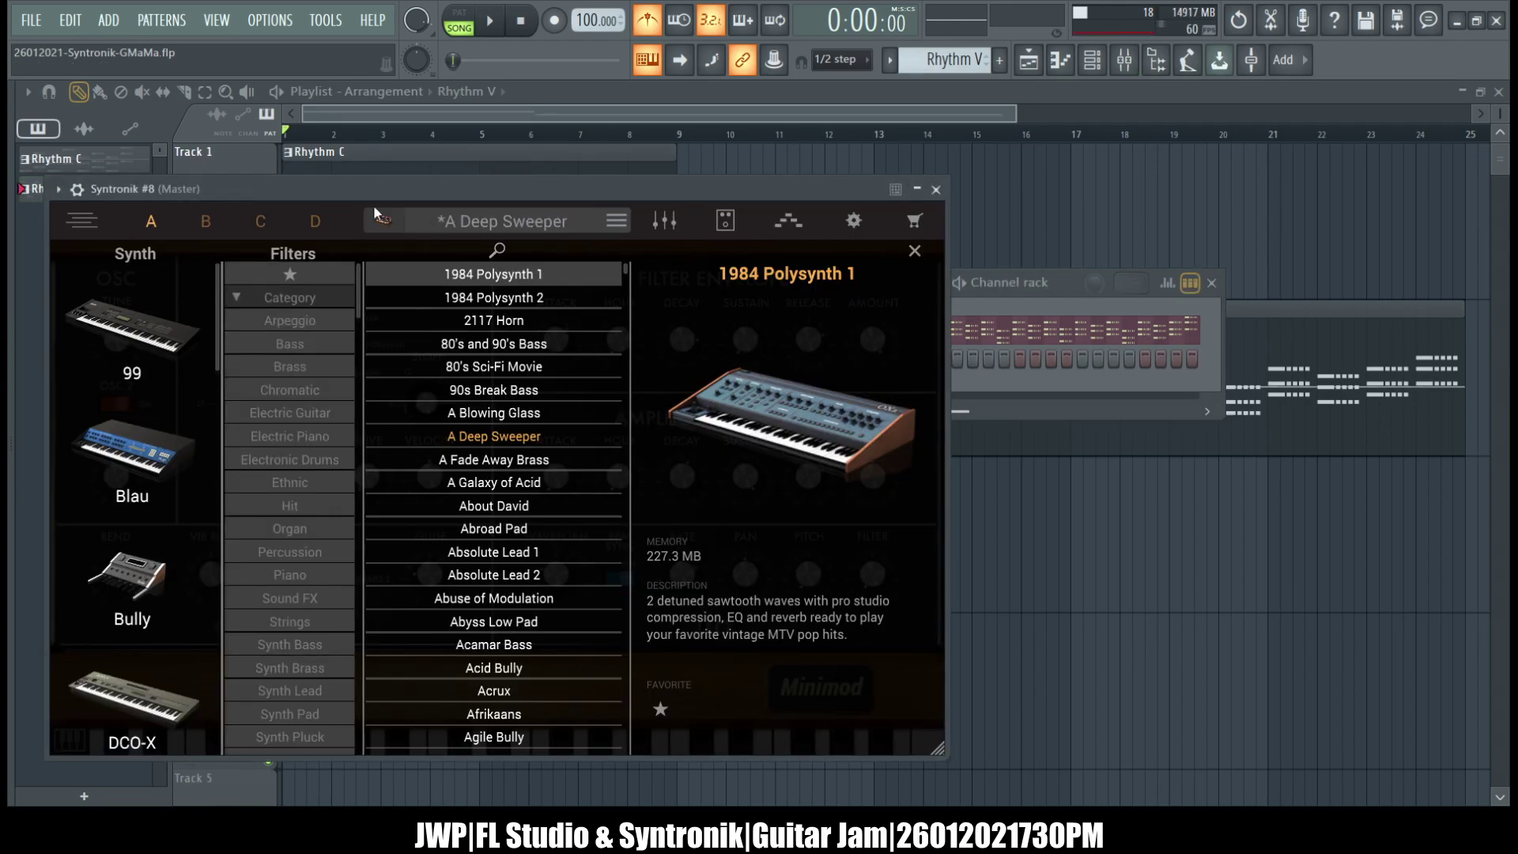
- Filter Syntronik #8's presets to the Noir synth, trying the Bass category filter and clearing it again
scroll(163, 338, down, 10)
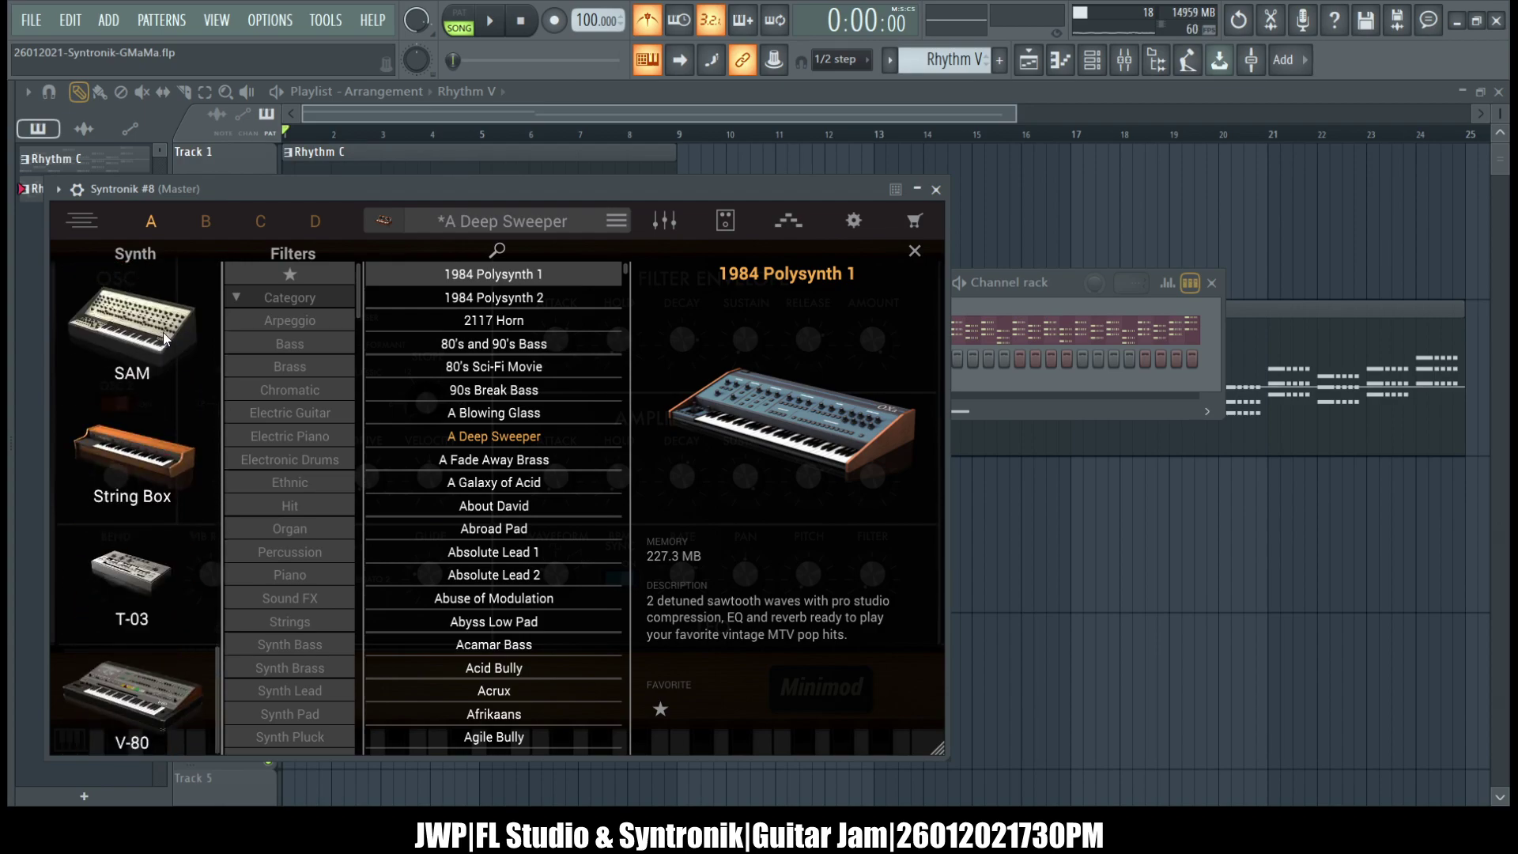
scroll(149, 391, up, 8)
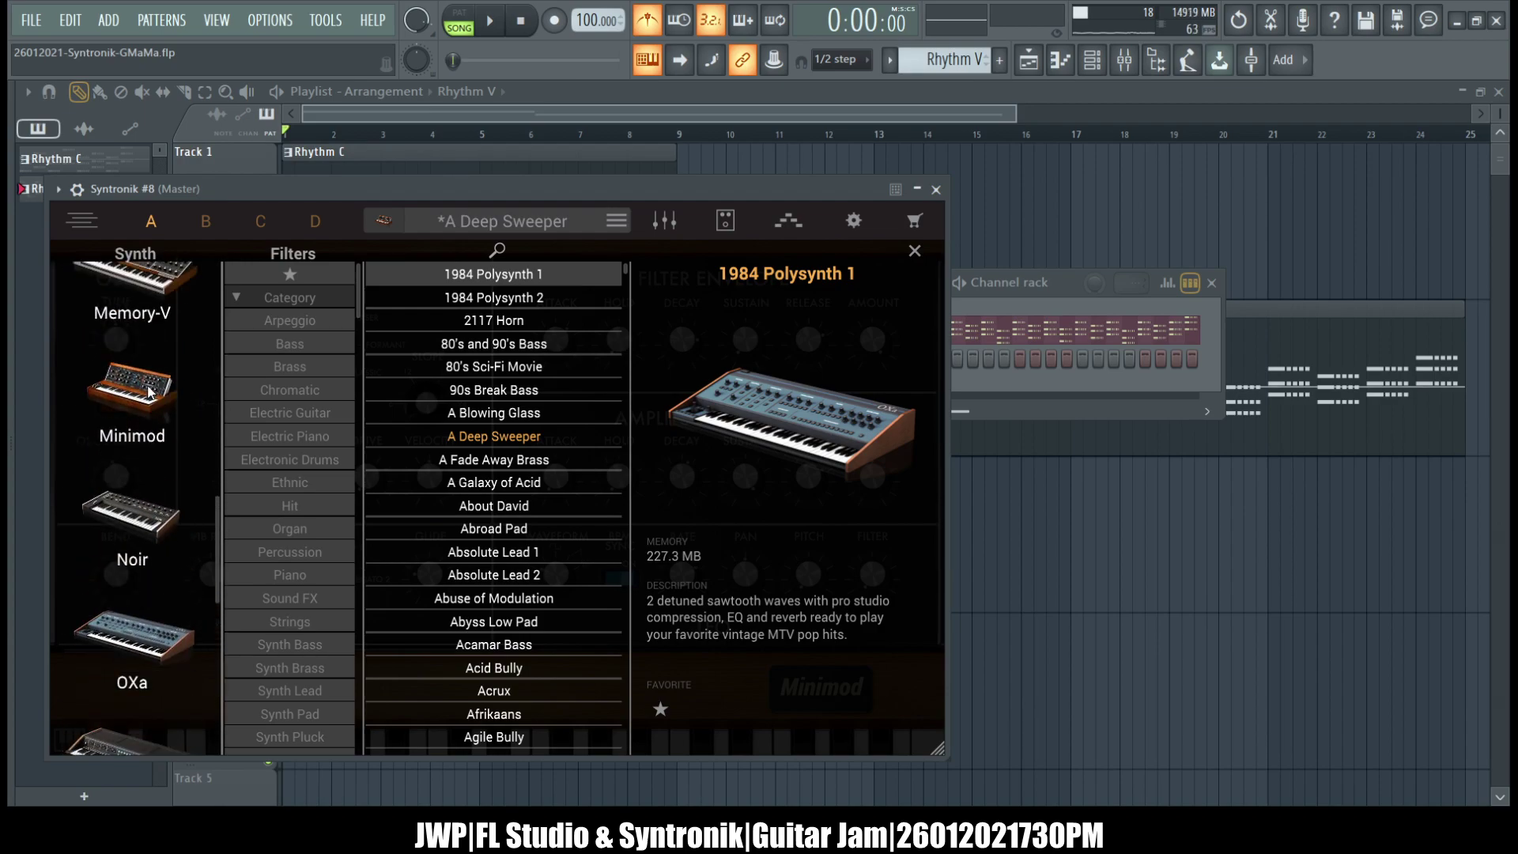
scroll(149, 392, down, 5)
scroll(149, 392, down, 1)
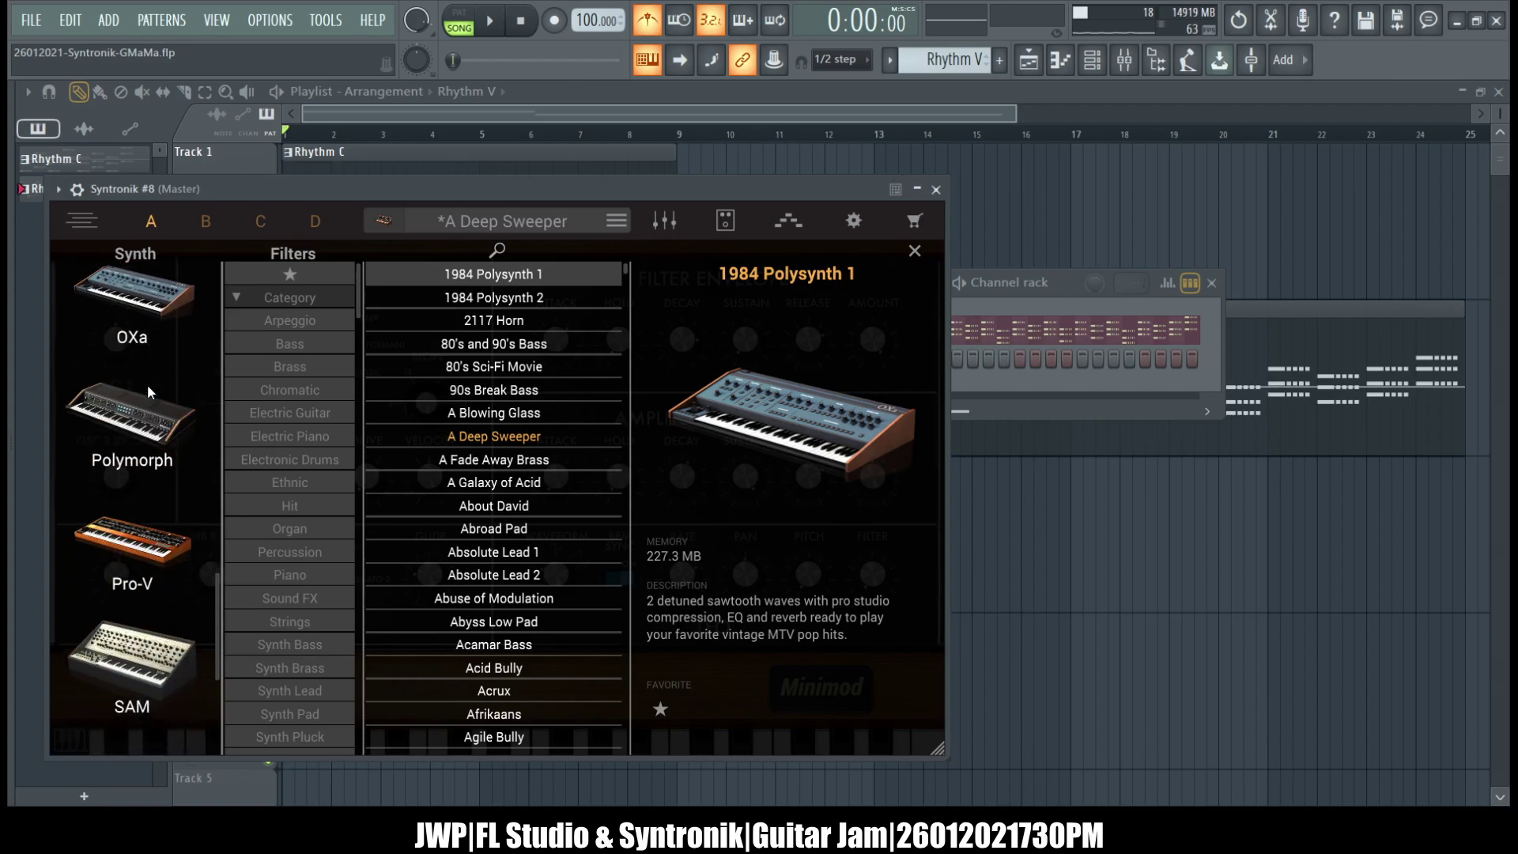
scroll(148, 391, up, 5)
click(148, 391)
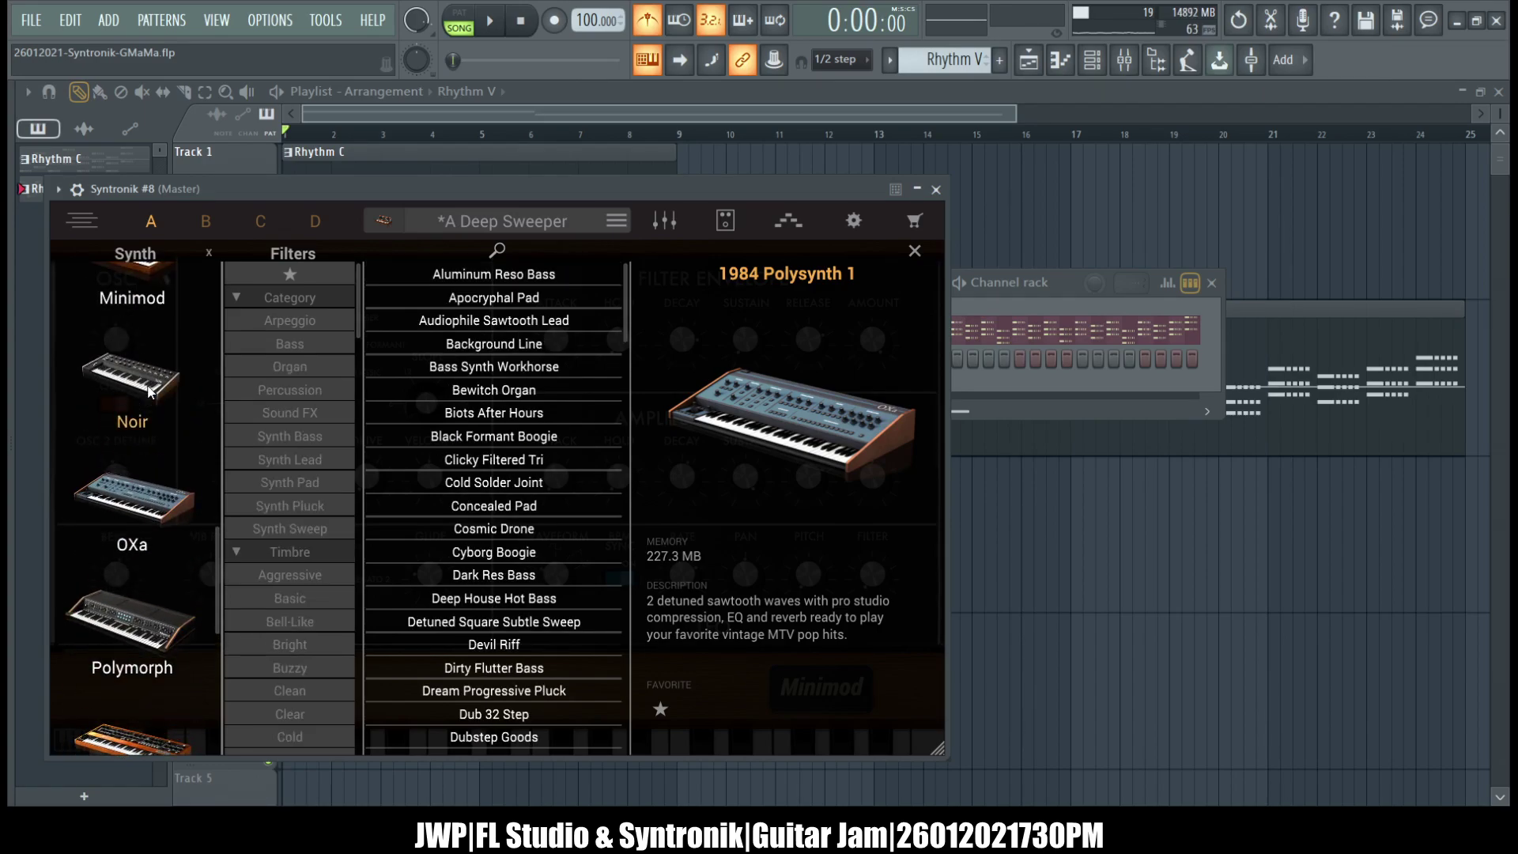
click(317, 345)
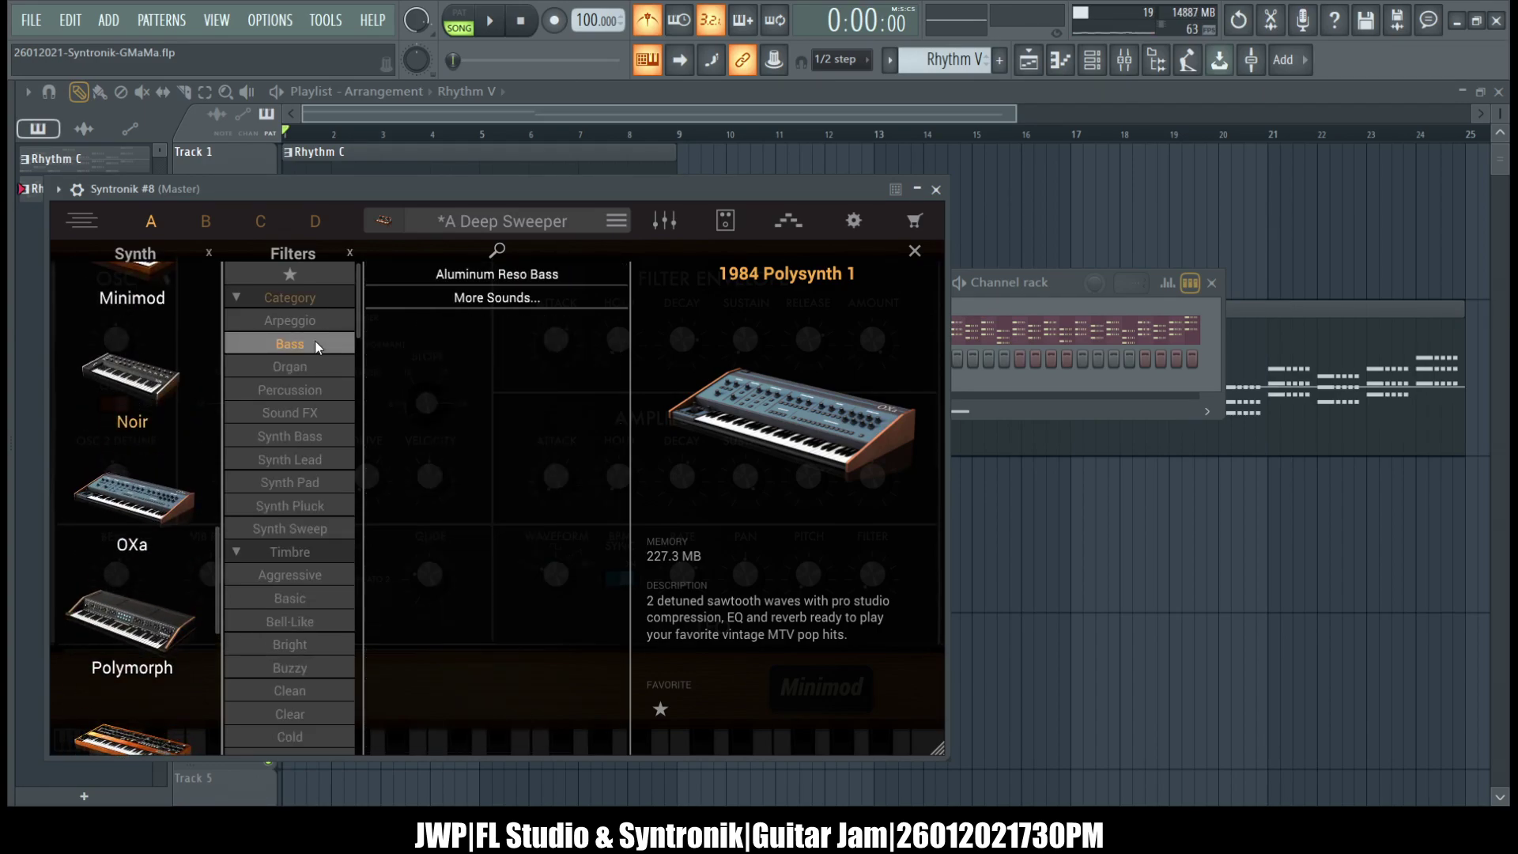
click(311, 346)
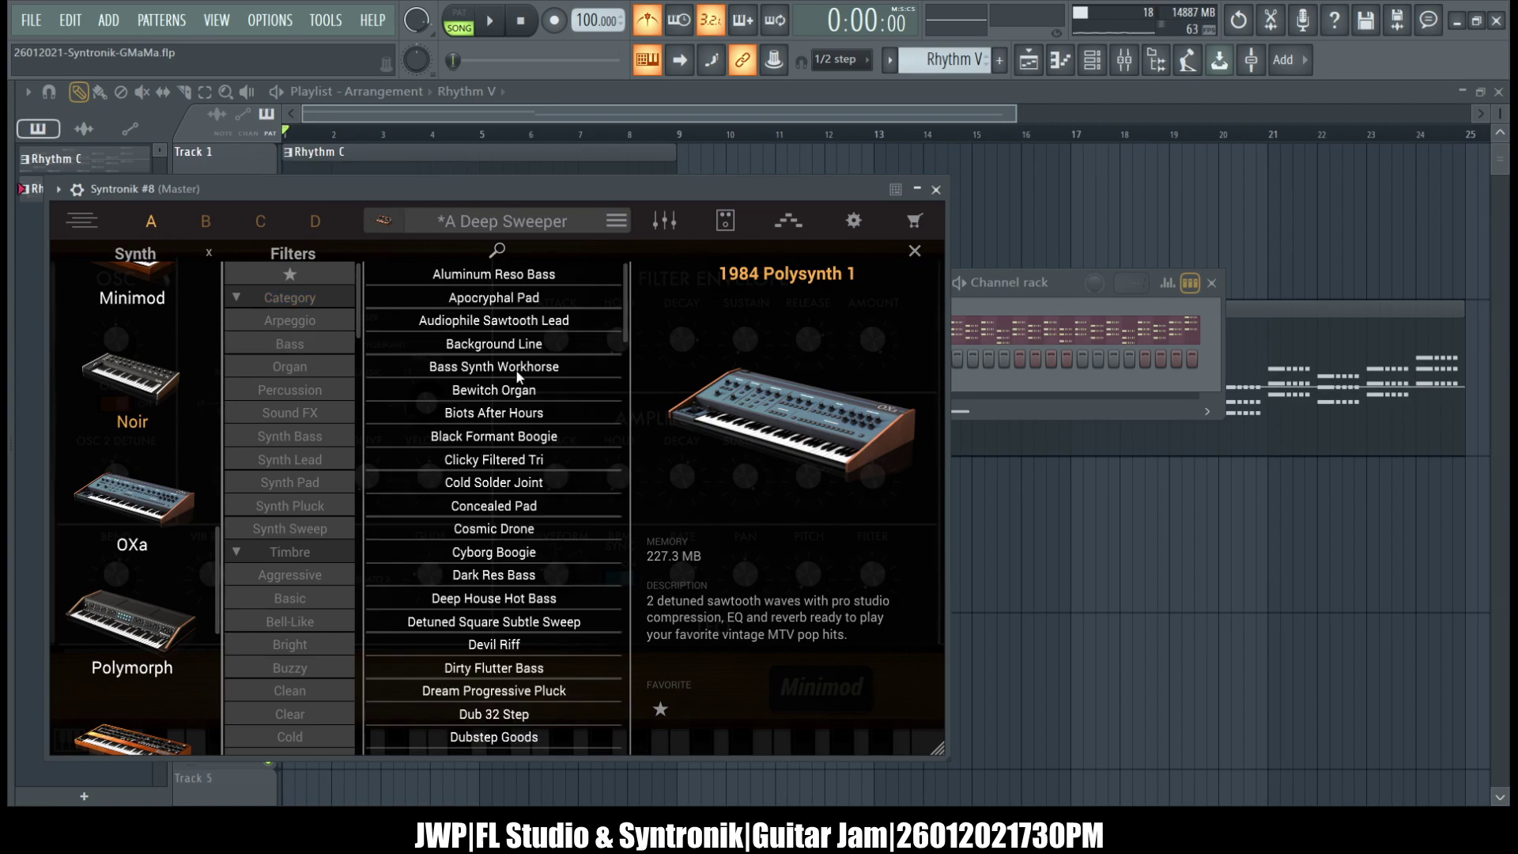
- Audition the Noir presets Aluminum Reso Bass, Bass Synth Workhorse and Dark Res Bass in Syntronik #8
click(557, 282)
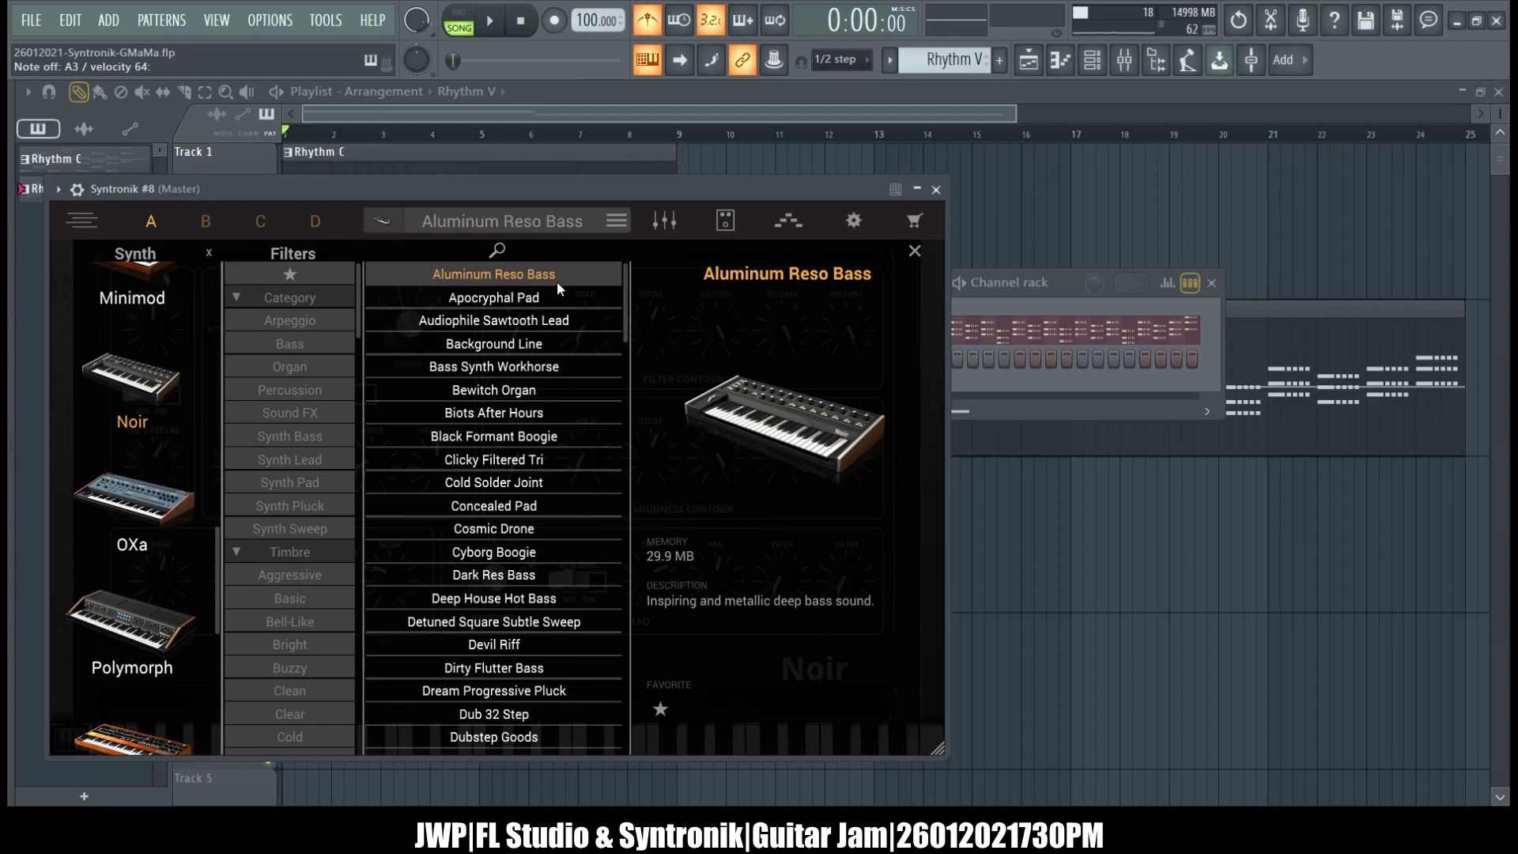
click(522, 367)
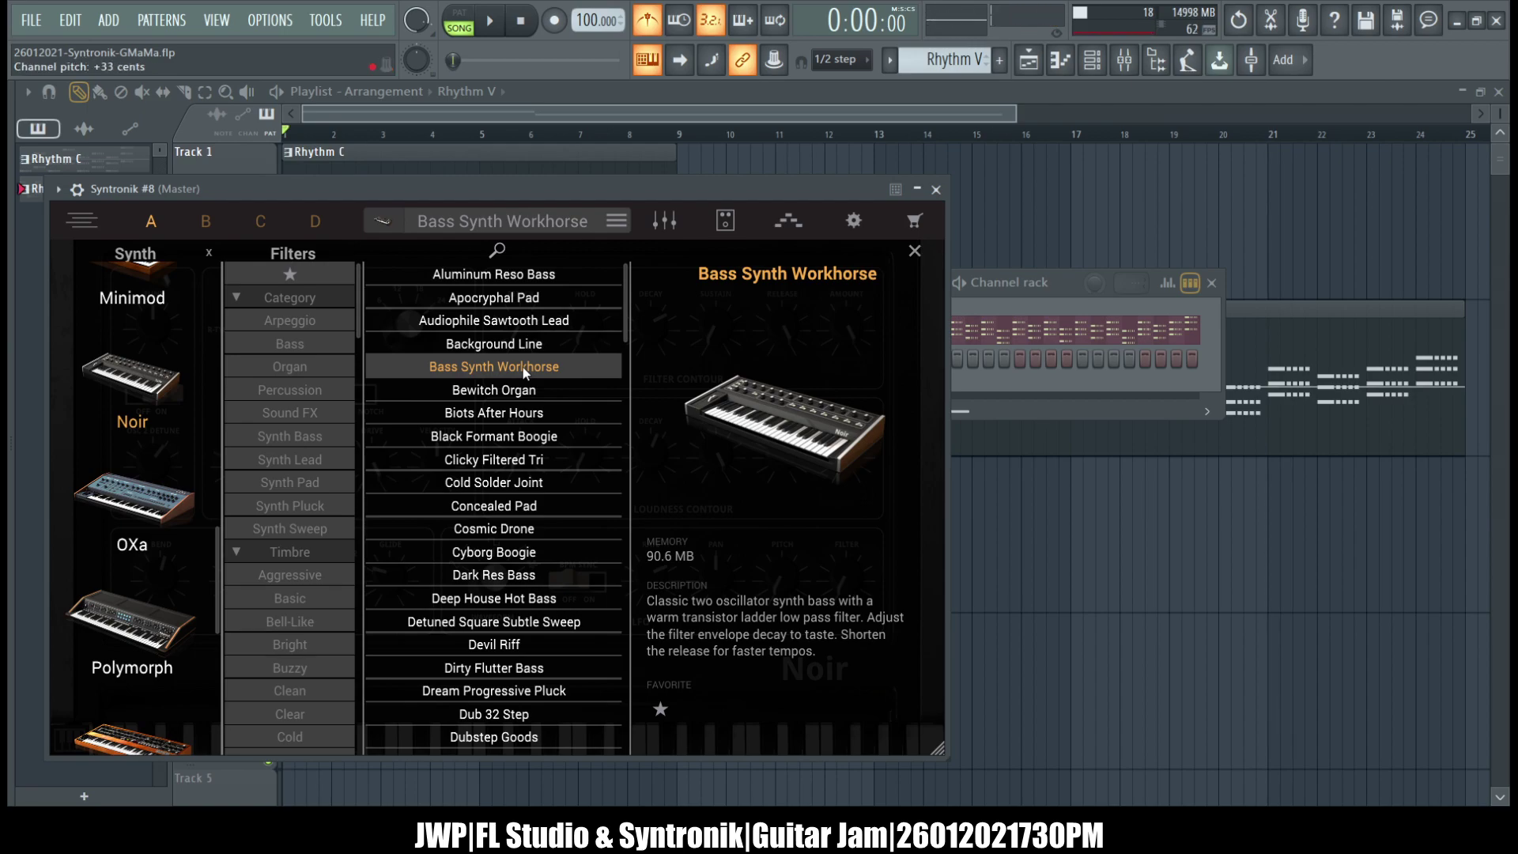
scroll(498, 421, down, 4)
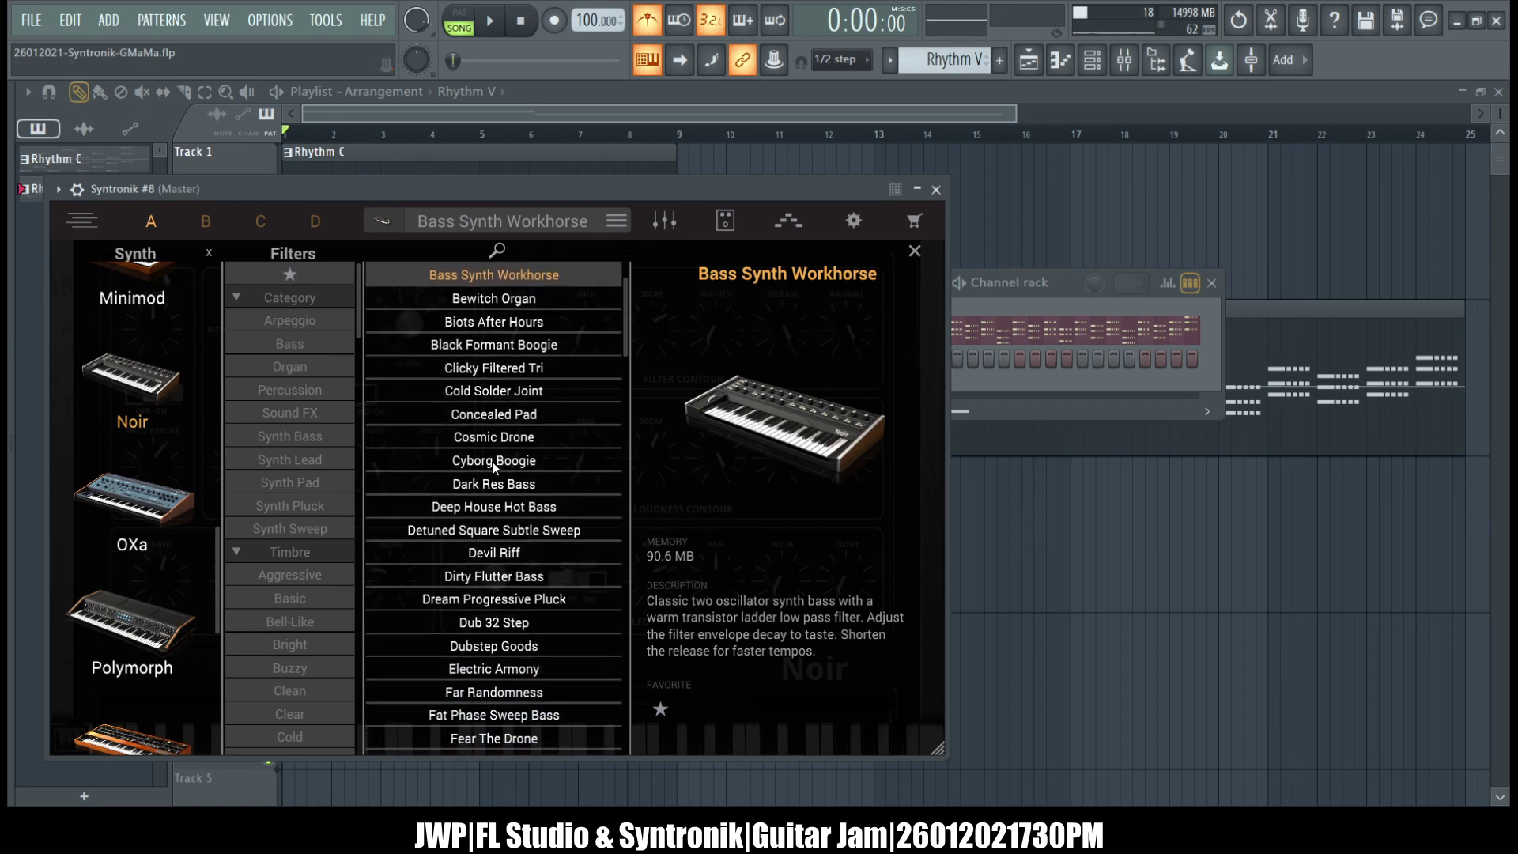
click(478, 486)
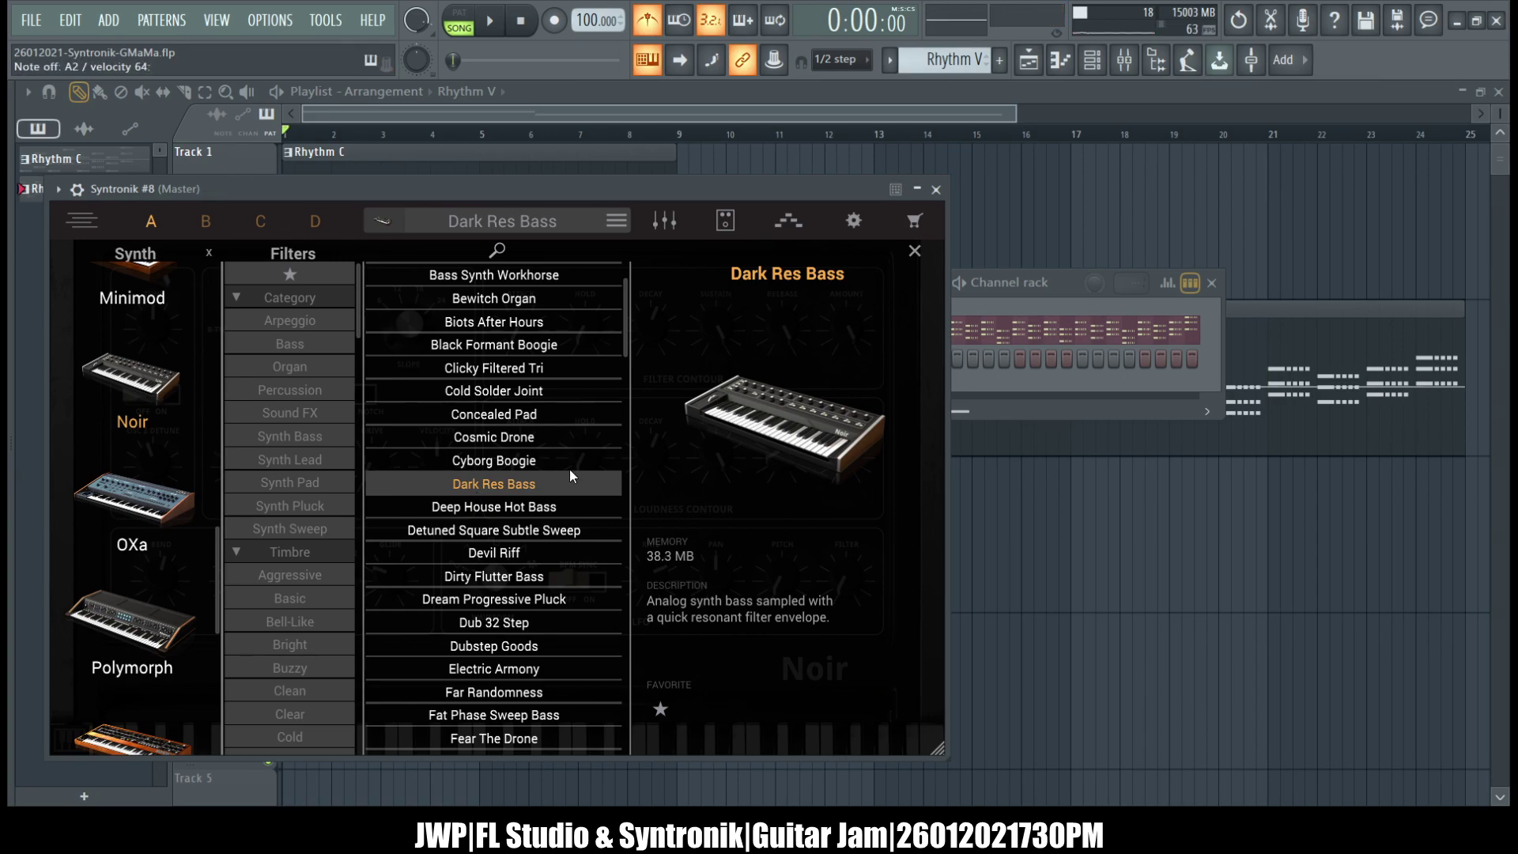
- Play the arrangement from the start and lower Syntronik #7's volume in the channel rack
click(992, 381)
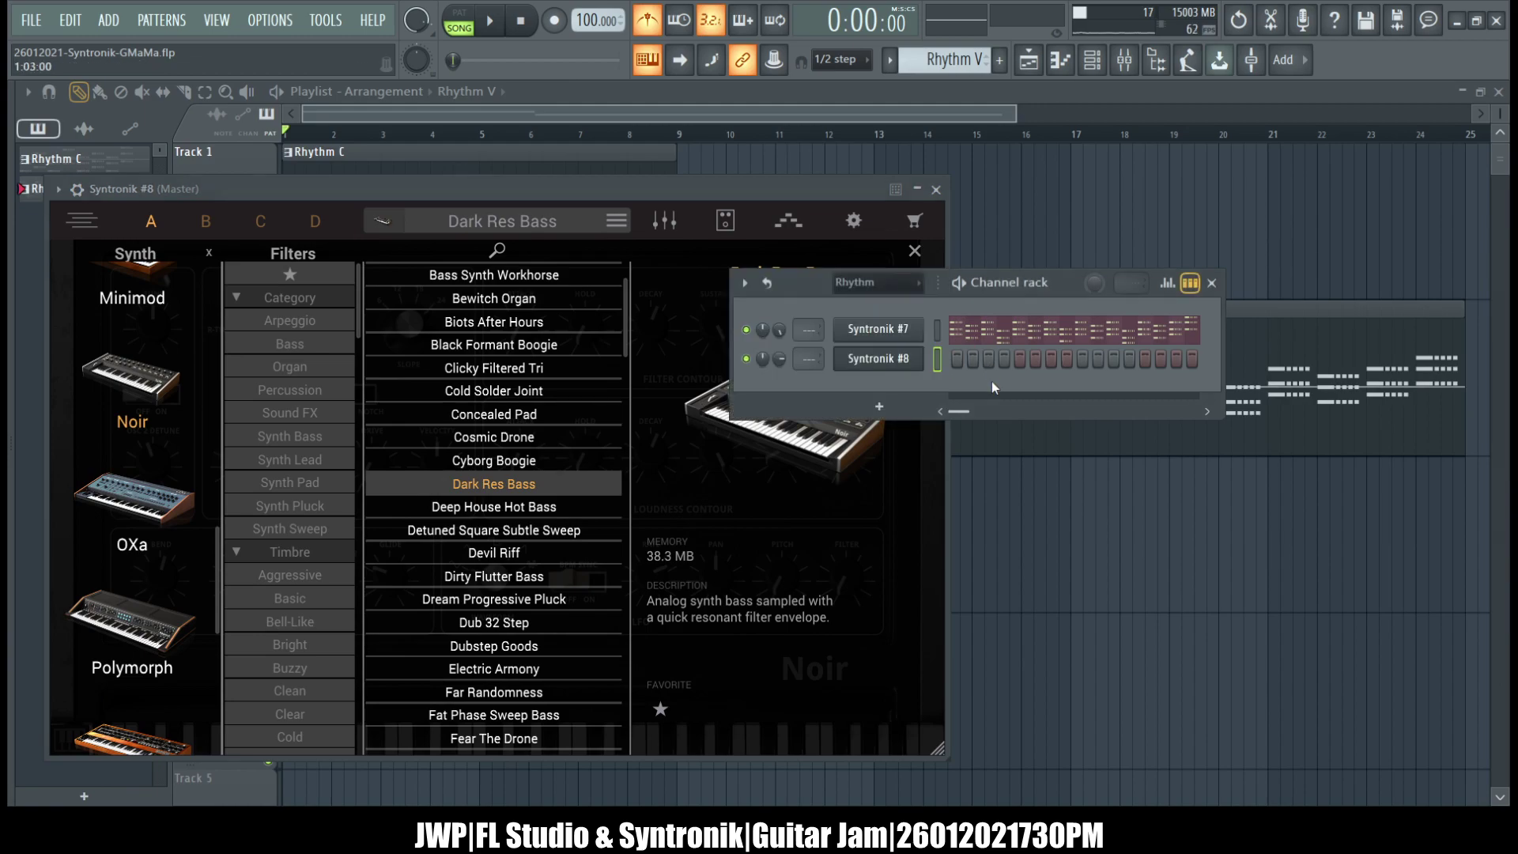
click(499, 23)
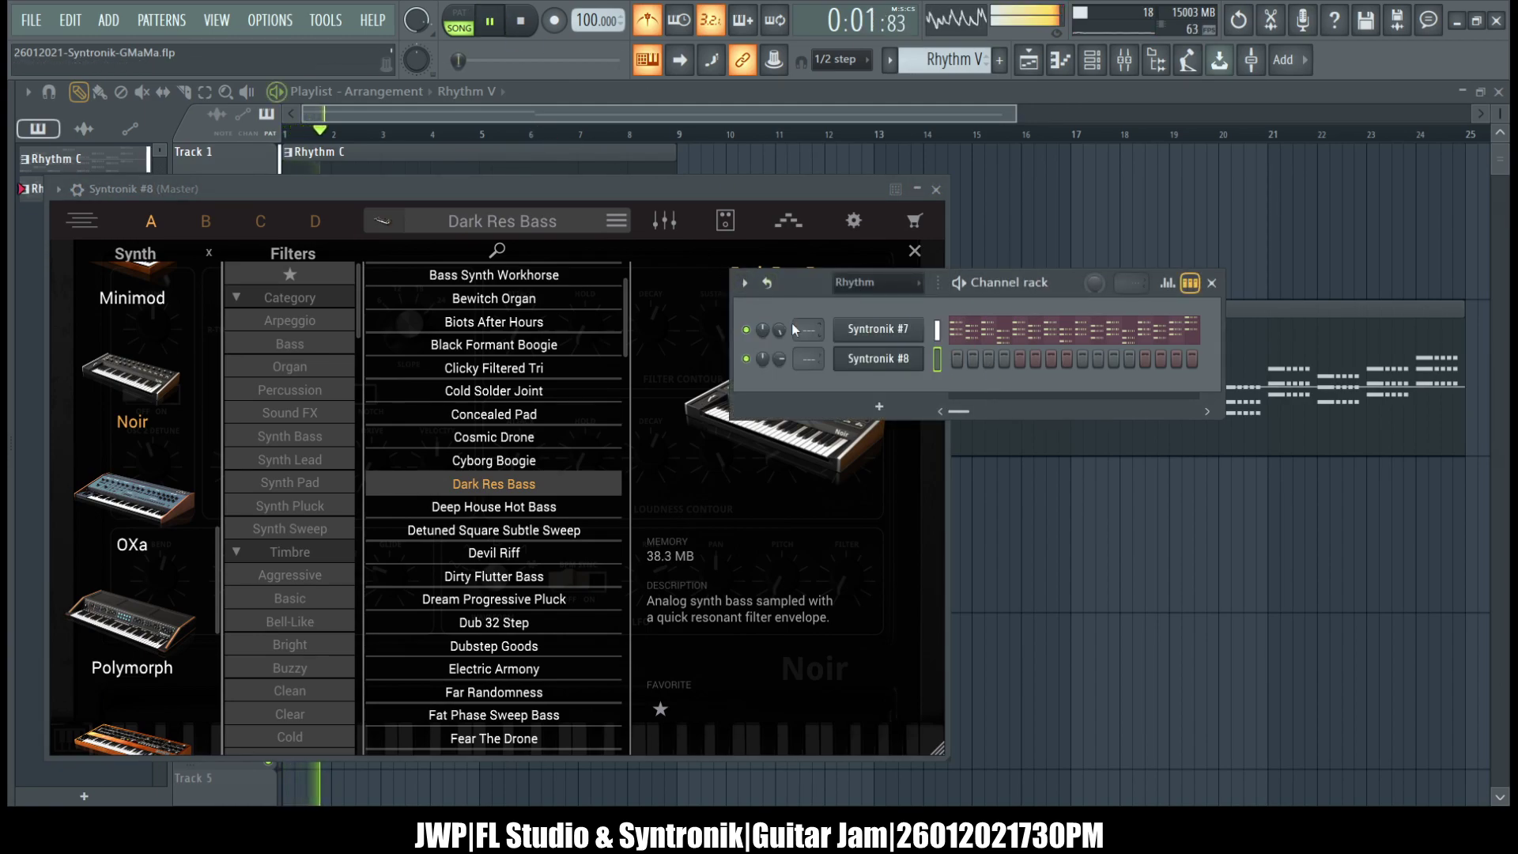
drag(779, 331, 783, 340)
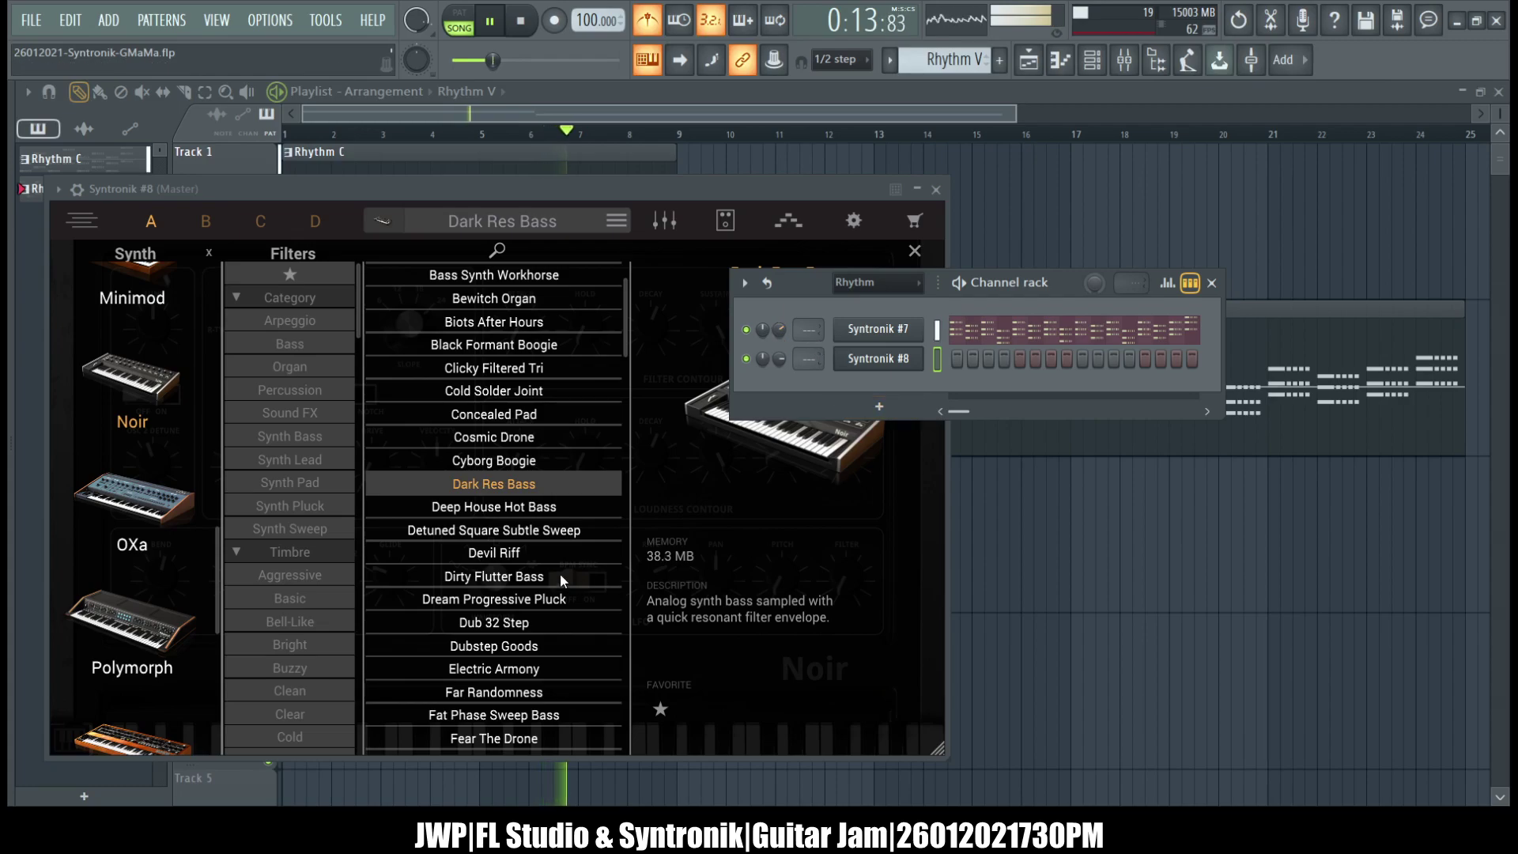
- Try the Deep House Hot Bass preset, then load Dirty Flutter Bass in Syntronik #8 while the arrangement plays
click(541, 508)
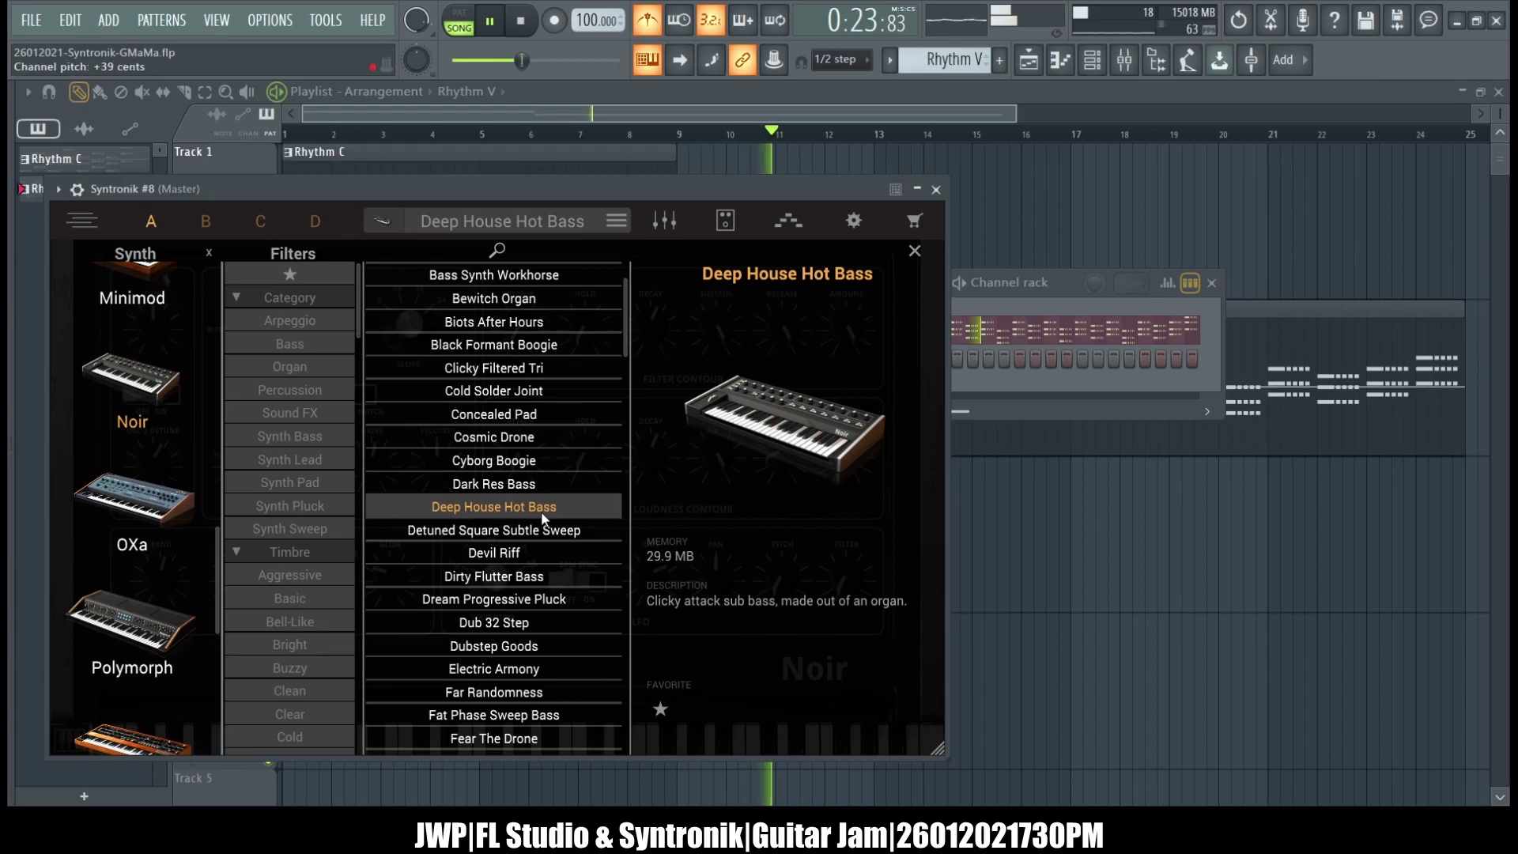
click(535, 579)
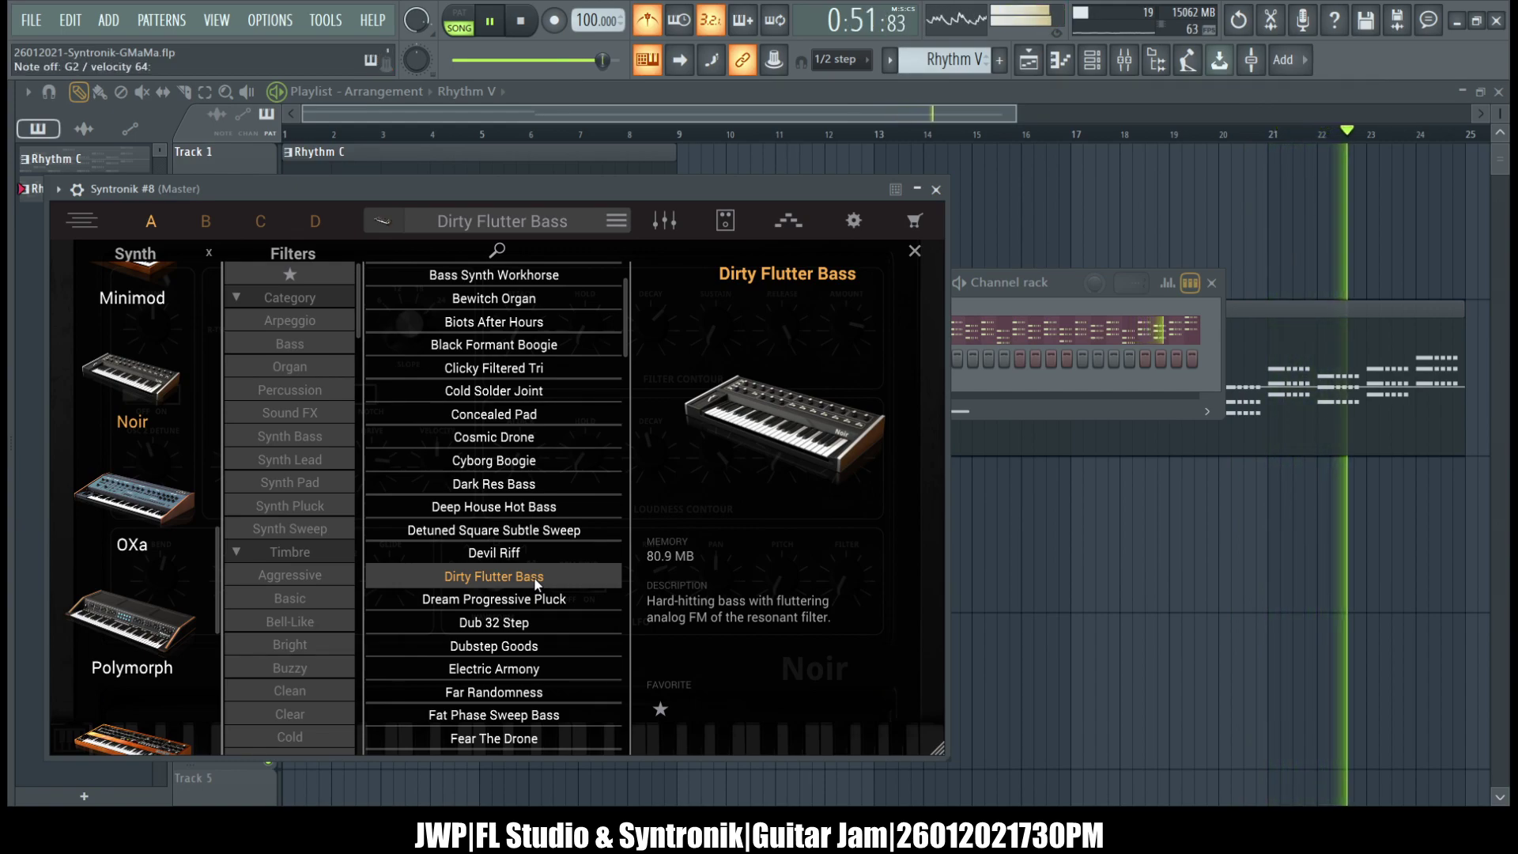
- Audition the Noir presets Massive Bass Hole and Noir Grind Bass in Syntronik #8 while the arrangement plays
scroll(535, 584, down, 1)
scroll(535, 583, down, 2)
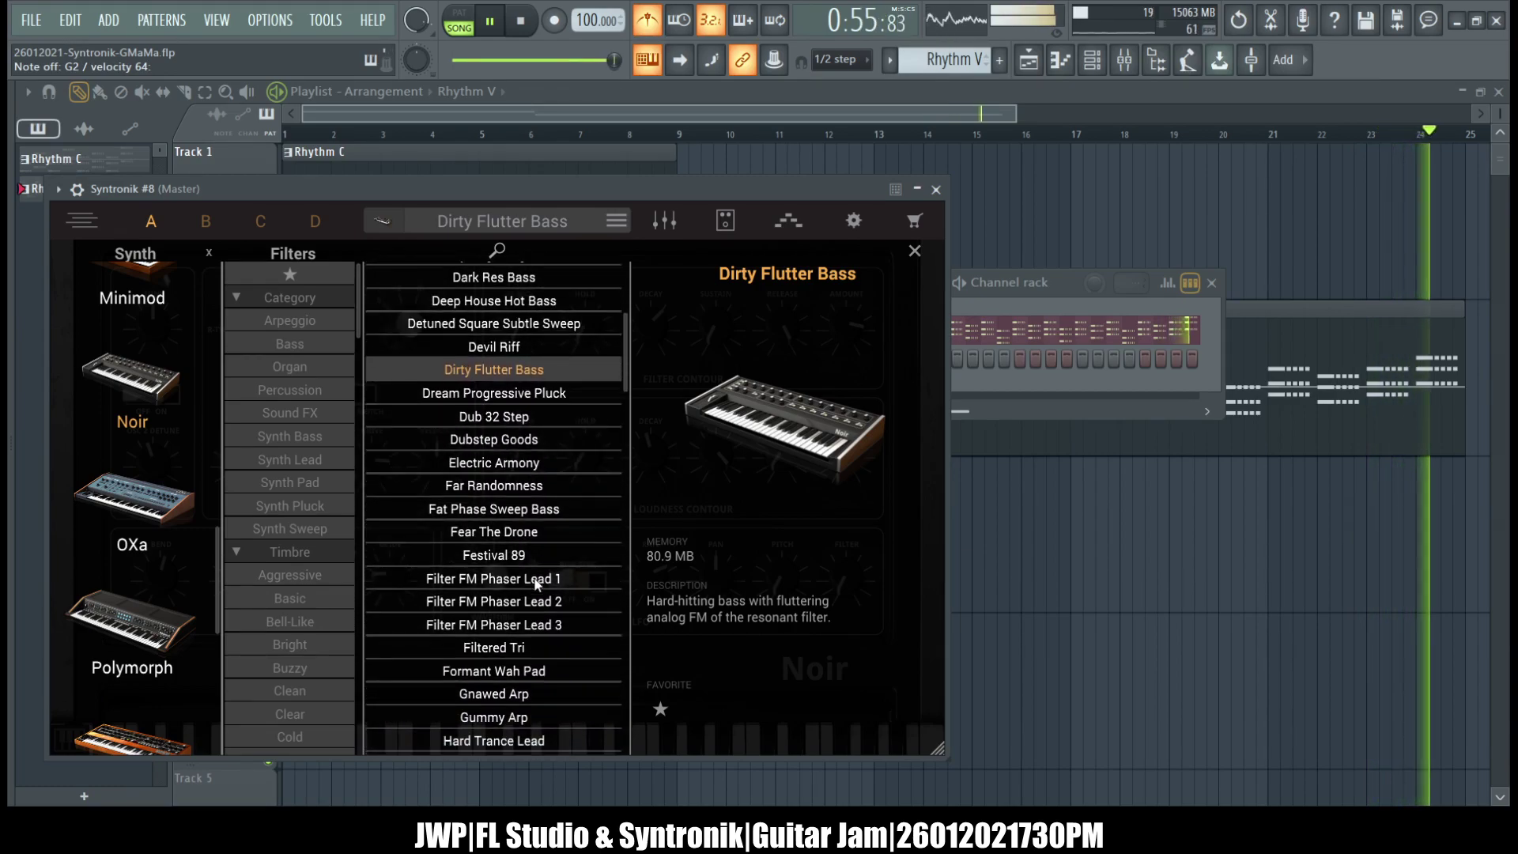
scroll(535, 584, down, 5)
scroll(536, 583, down, 1)
click(523, 571)
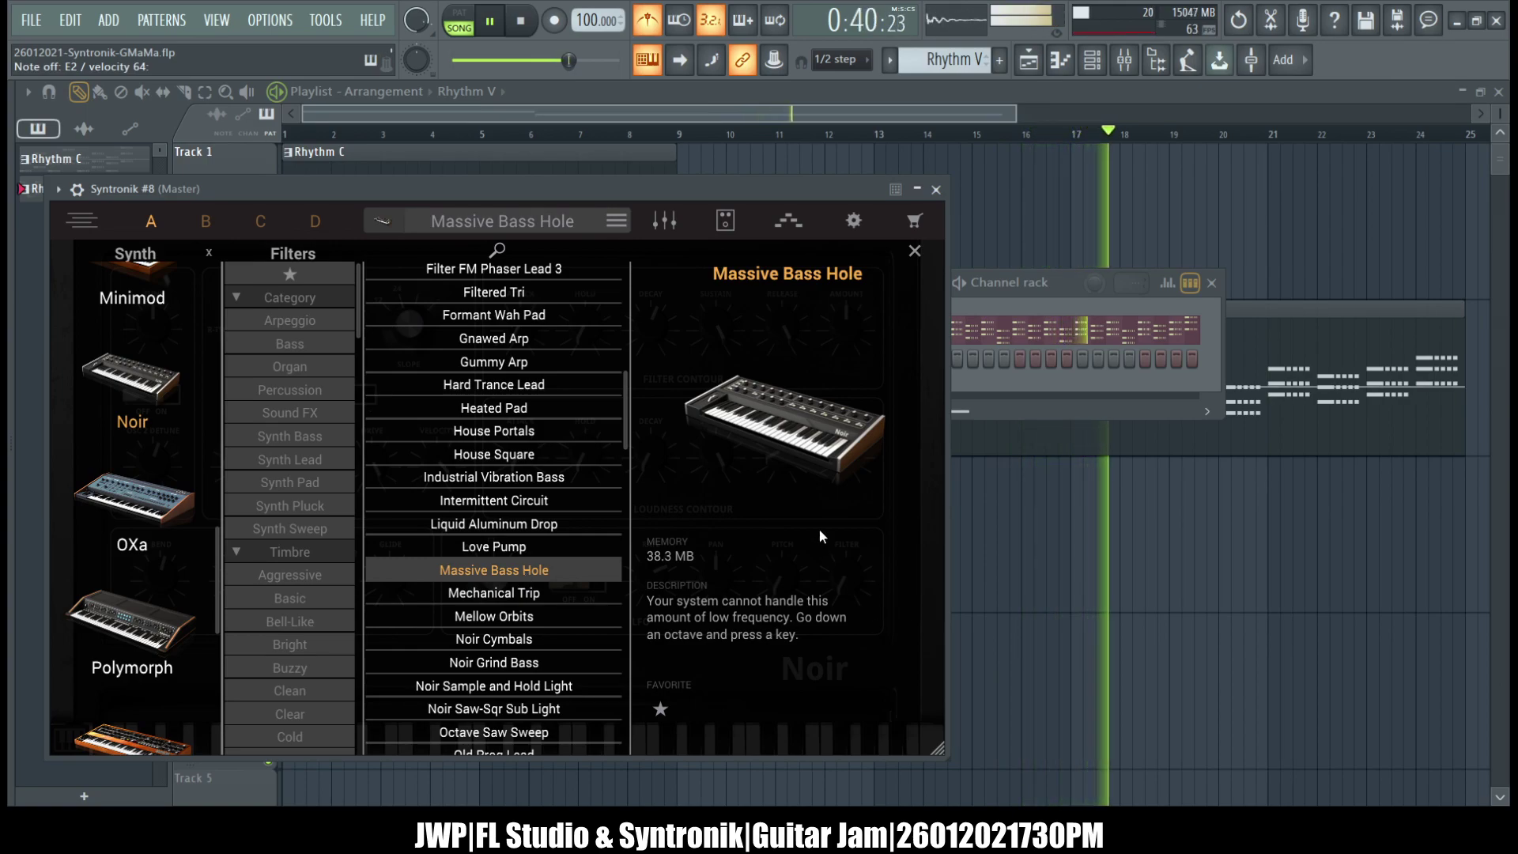
click(569, 553)
double_click(527, 661)
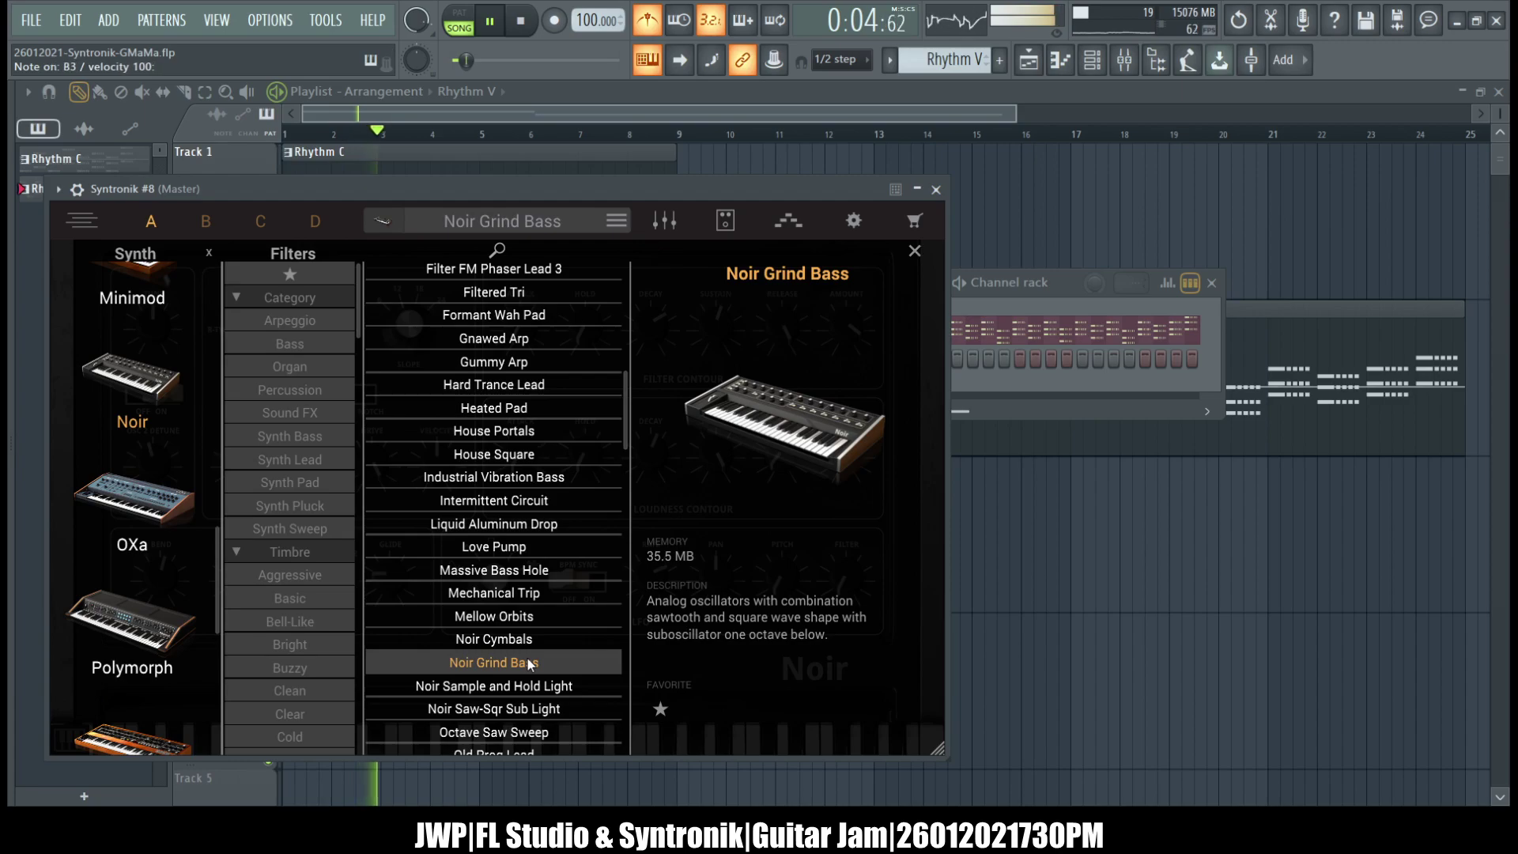
- Audition the presets Ride That Bassline, S&H Hi Res Bright and Robot Scrapyard Bass in Syntronik #8
scroll(528, 663, down, 2)
scroll(528, 663, down, 2)
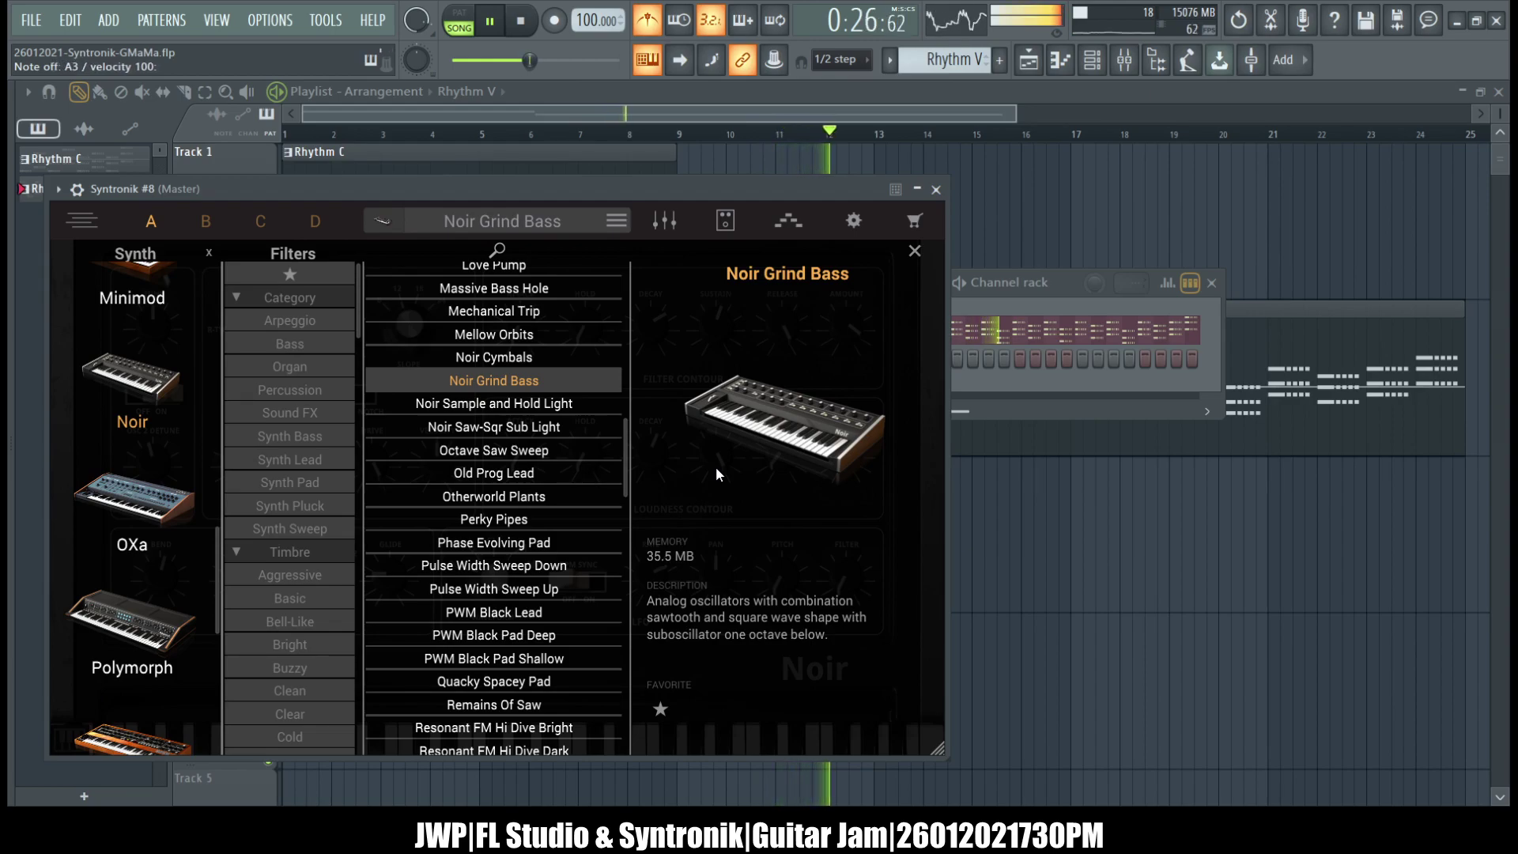
scroll(507, 484, down, 8)
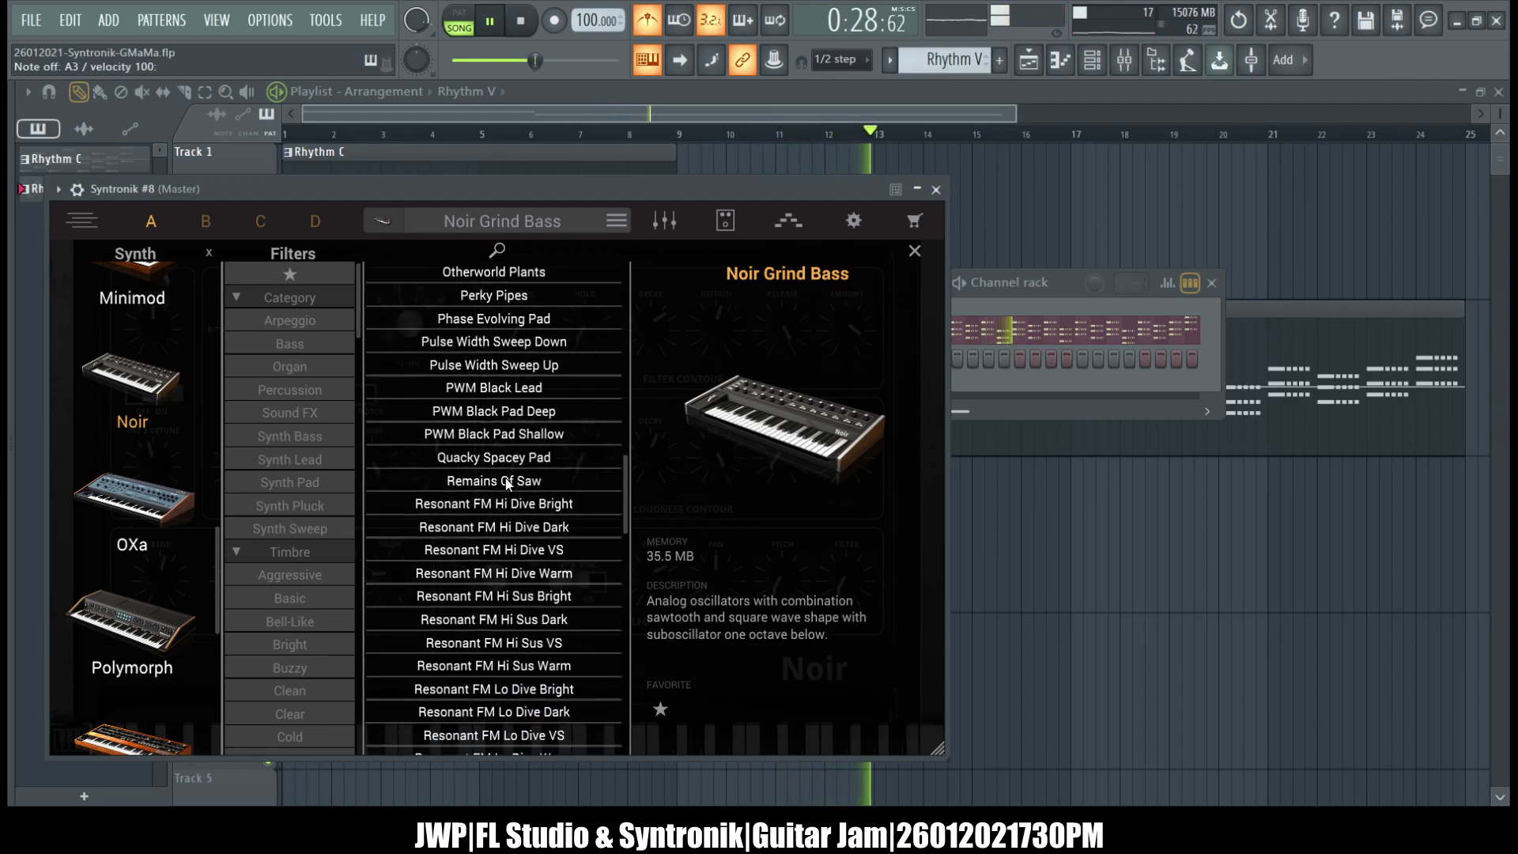
scroll(506, 485, down, 2)
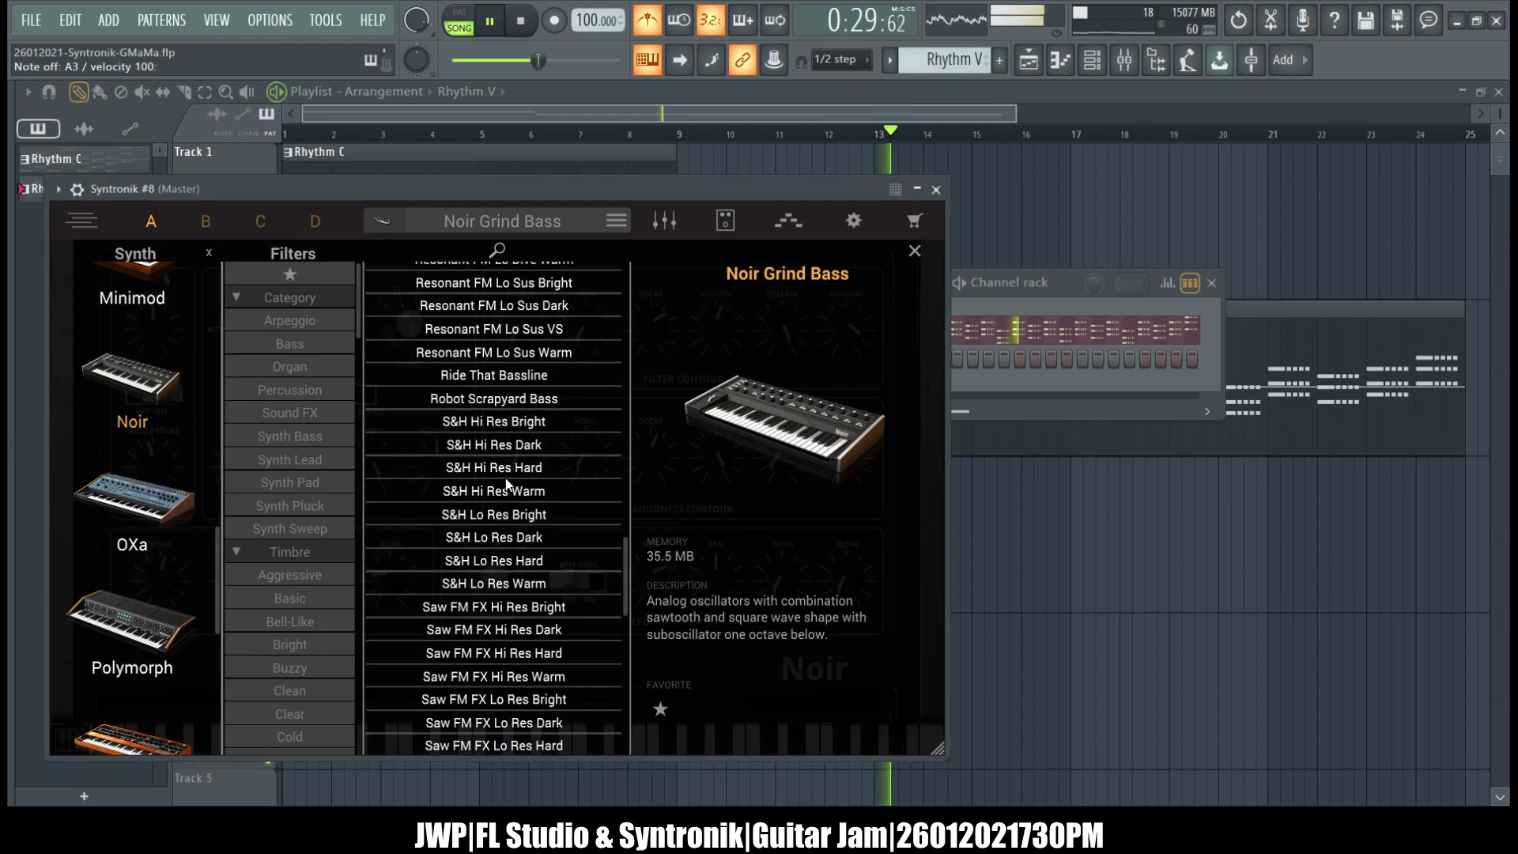
click(491, 373)
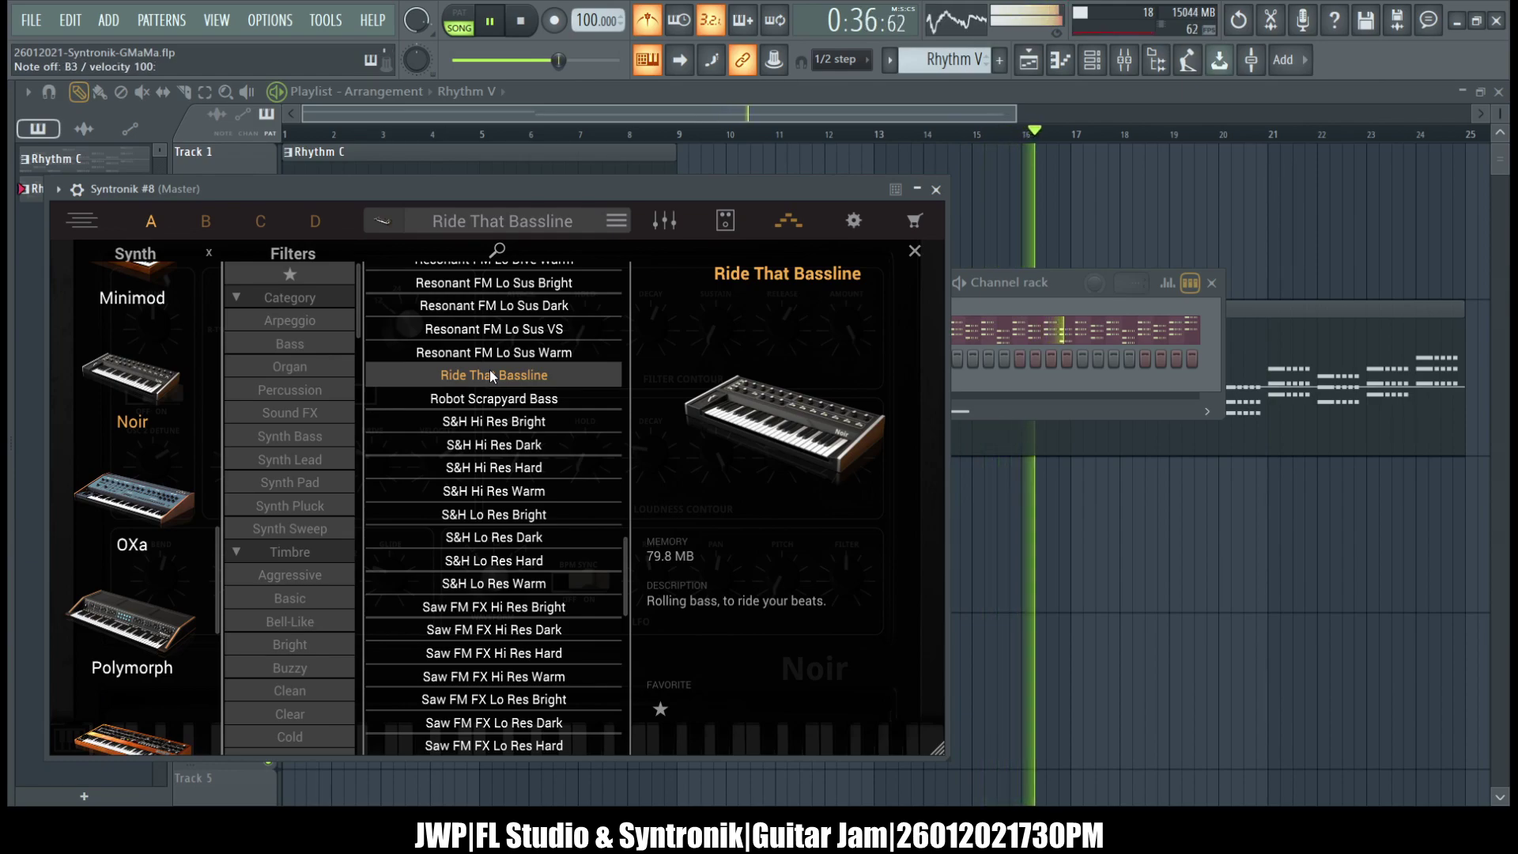
click(481, 420)
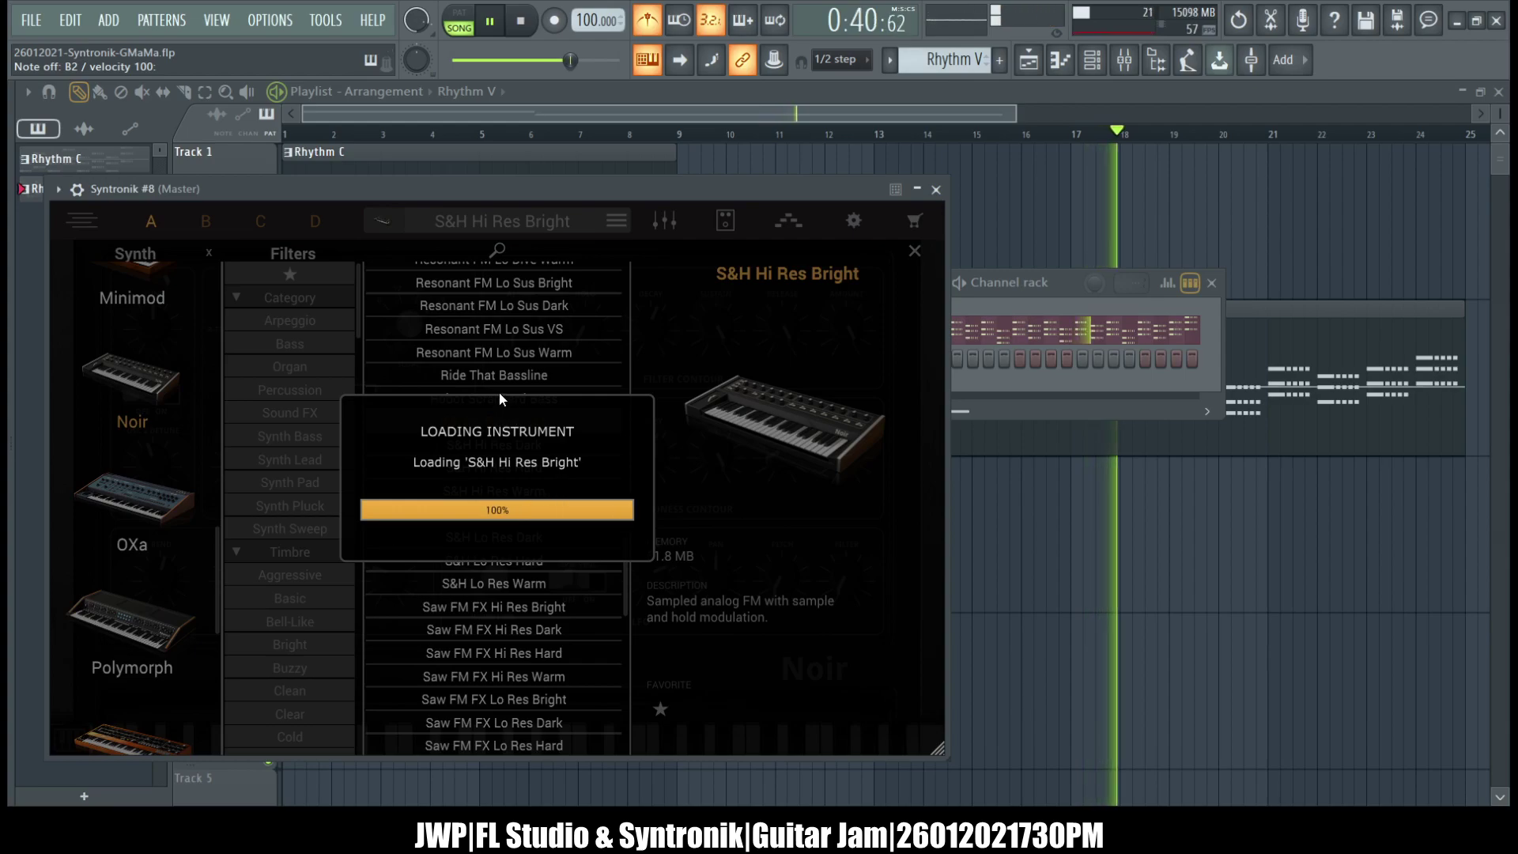
click(499, 396)
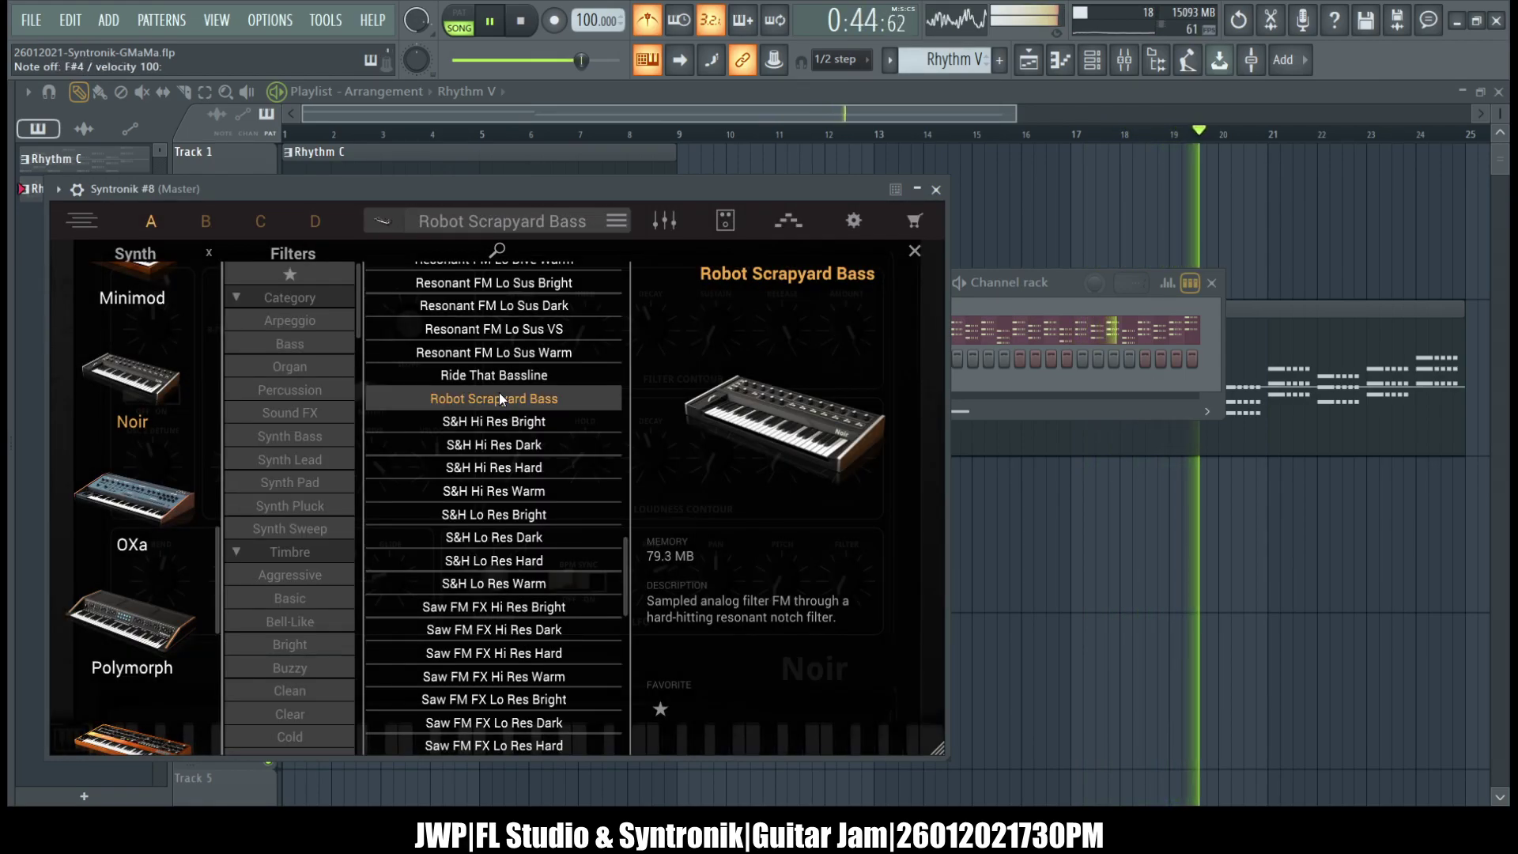
- Try the Steel Mill Bass and Vibe Legato Bass presets from the end of Syntronik #8's Noir list
scroll(500, 392, down, 5)
scroll(499, 398, down, 6)
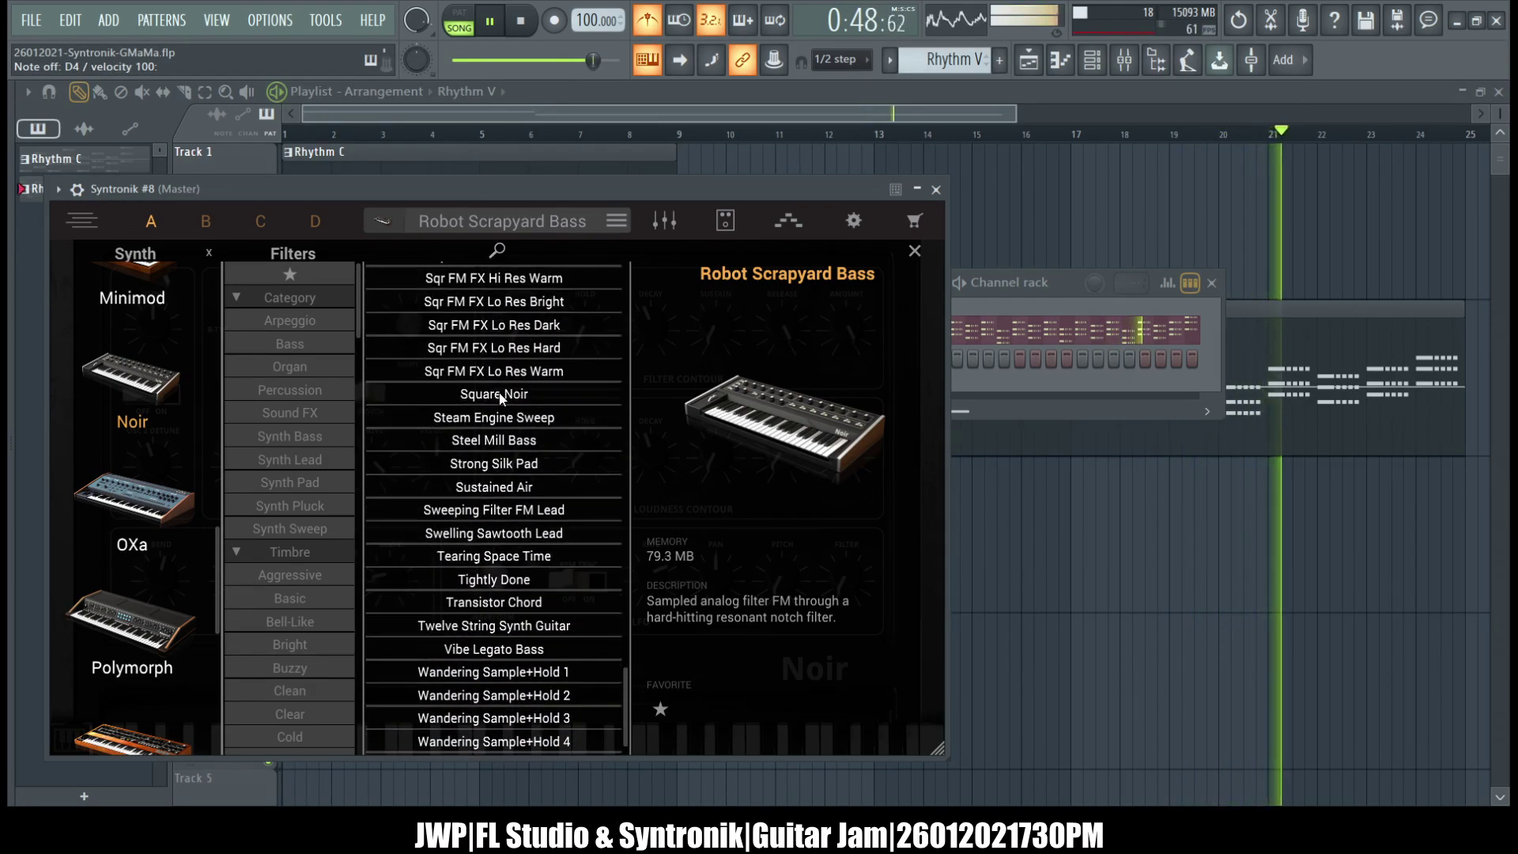
click(486, 440)
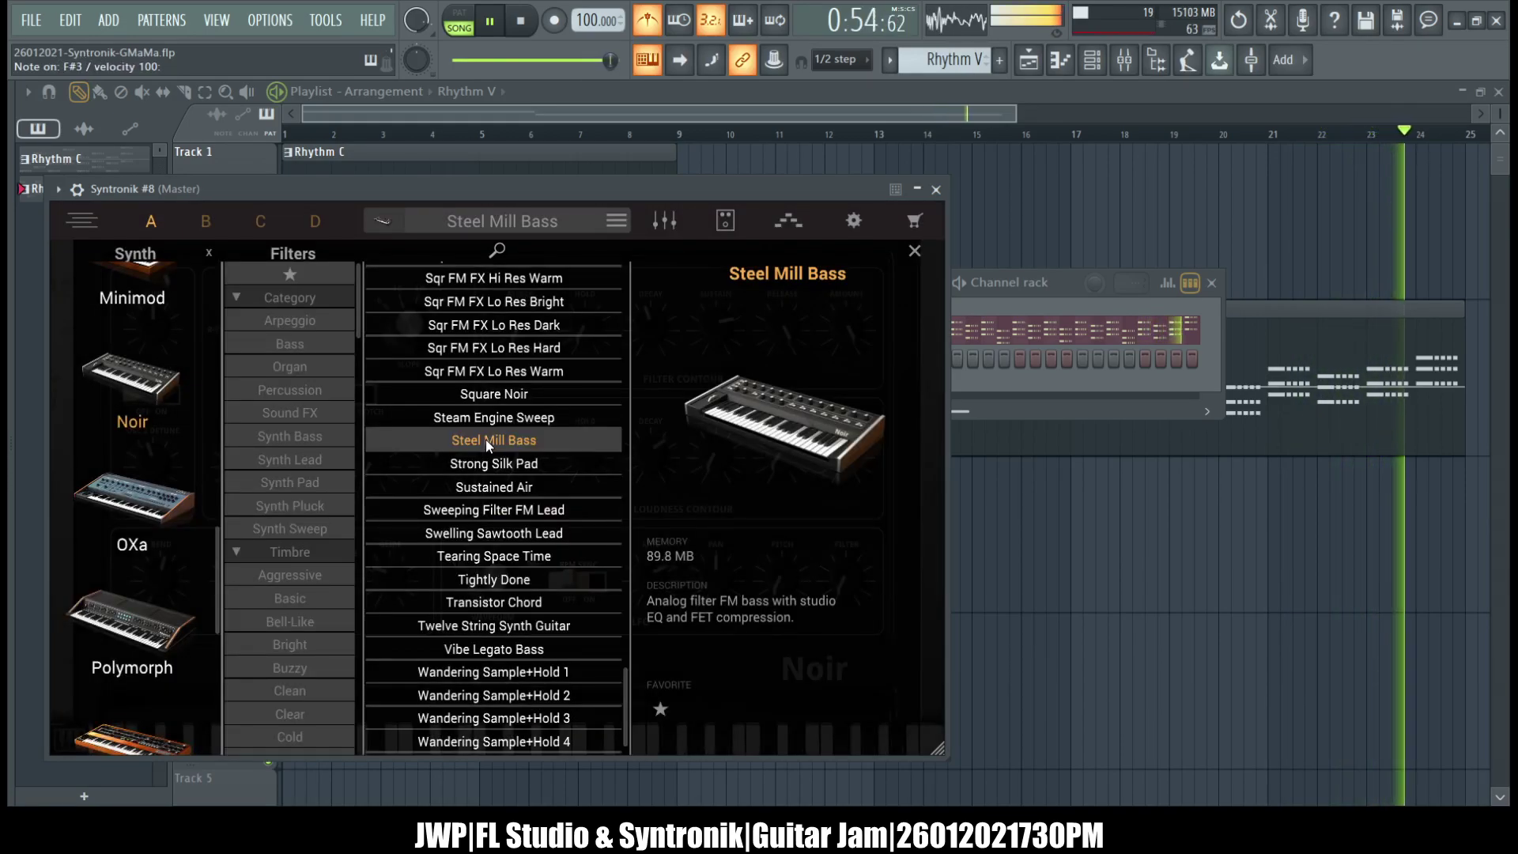
scroll(542, 510, down, 1)
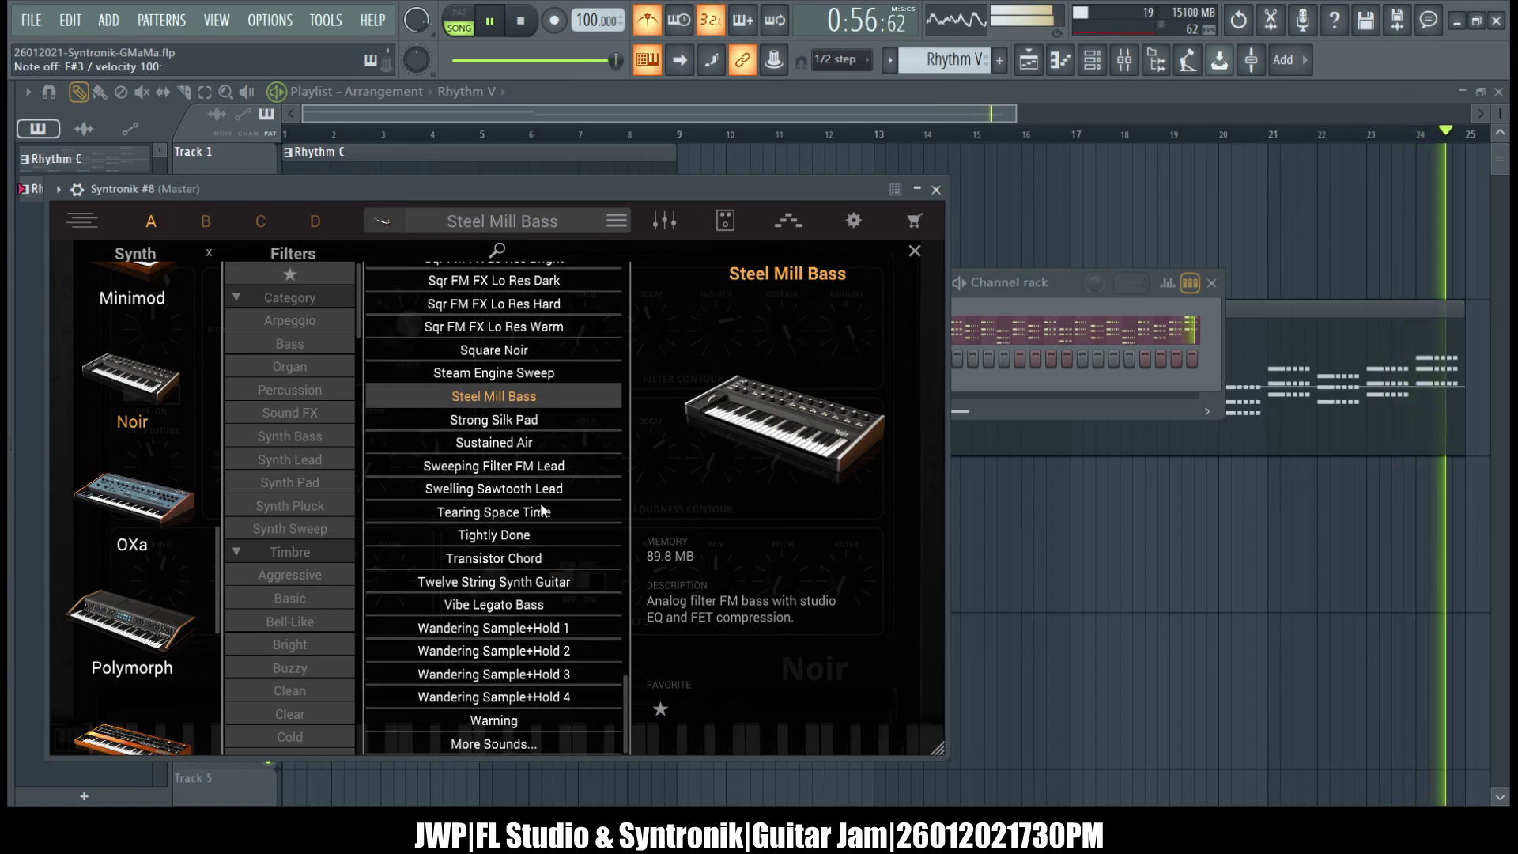
click(537, 606)
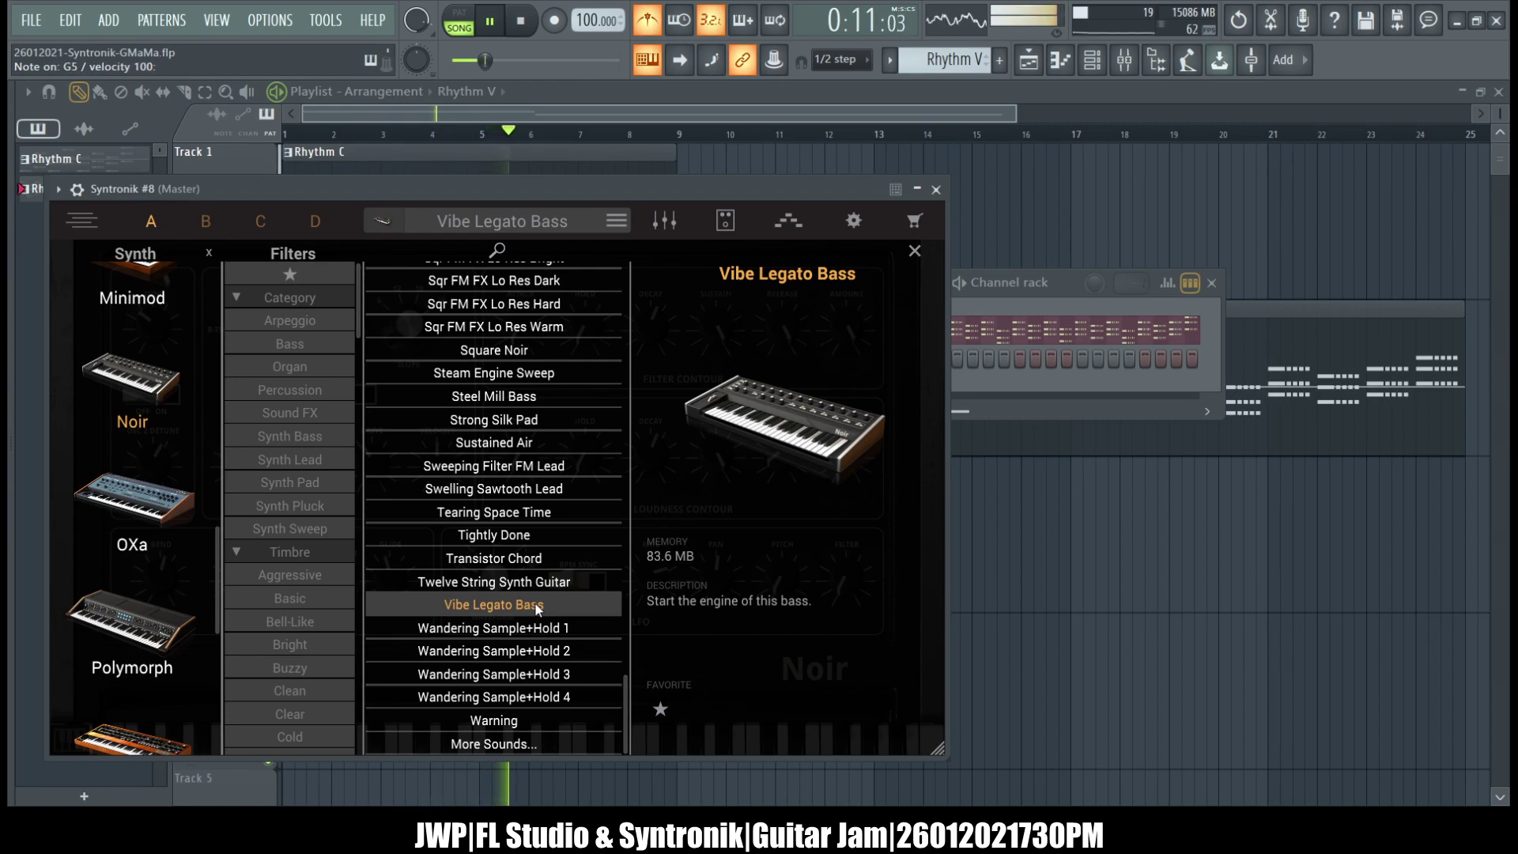
- Go back through the Noir presets and reload Noir Grind Bass in Syntronik #8 to compare it
scroll(536, 608, up, 15)
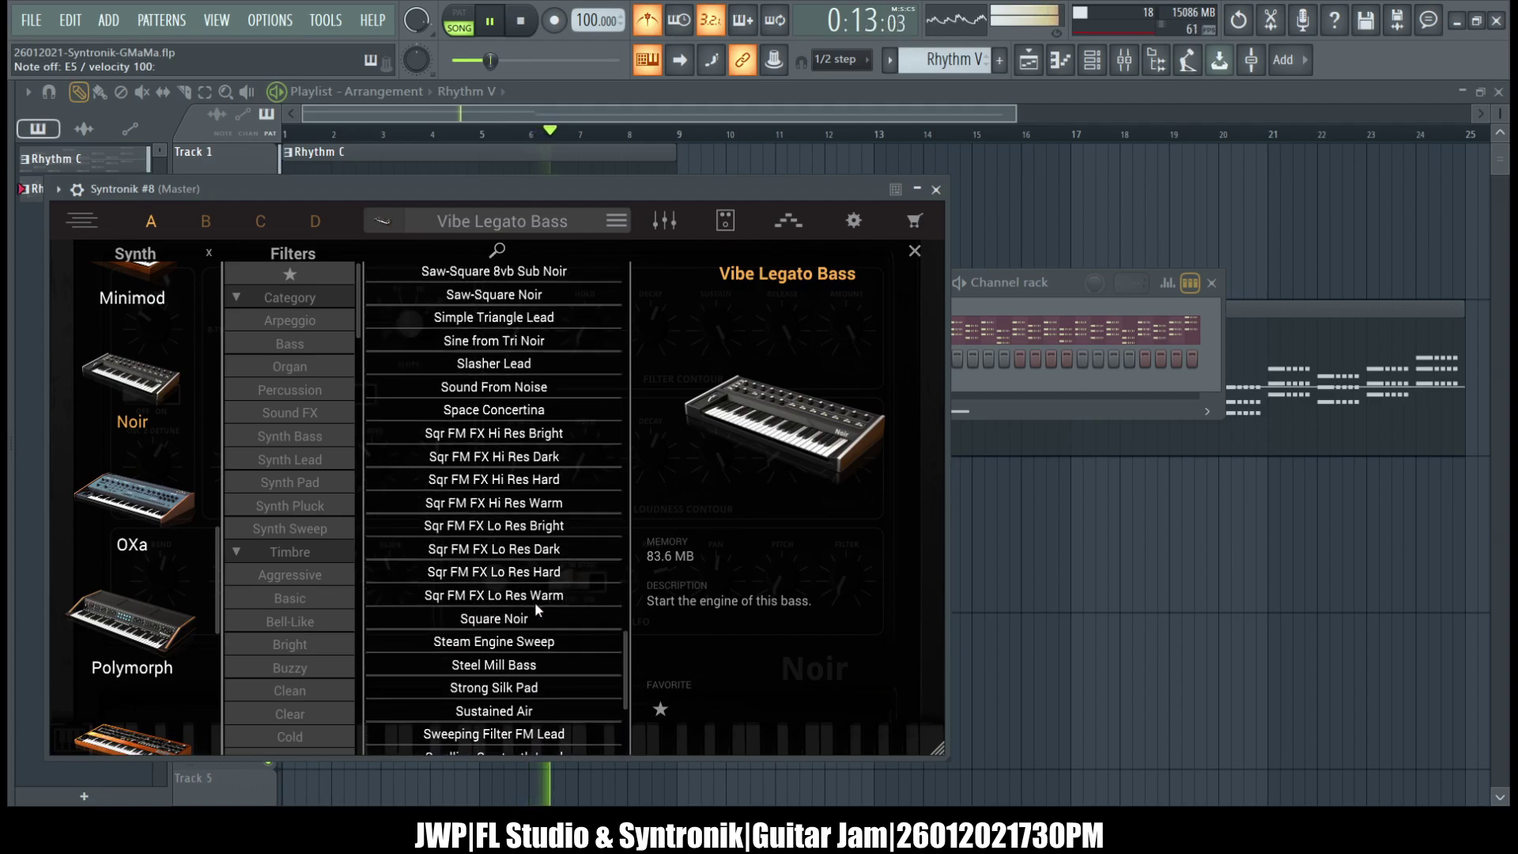
scroll(534, 601, up, 5)
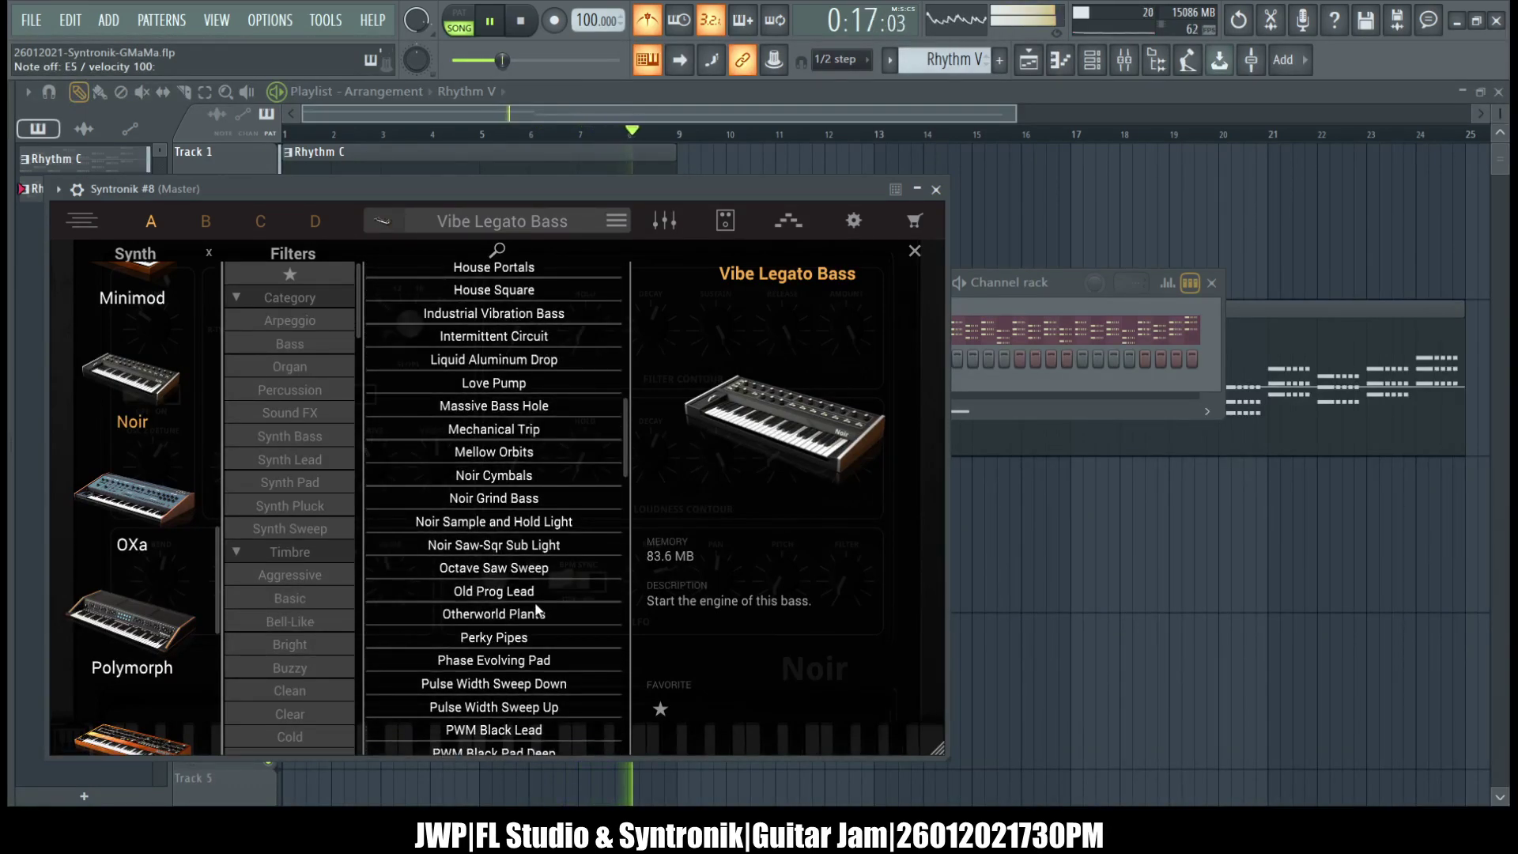
scroll(535, 601, up, 1)
scroll(535, 609, down, 3)
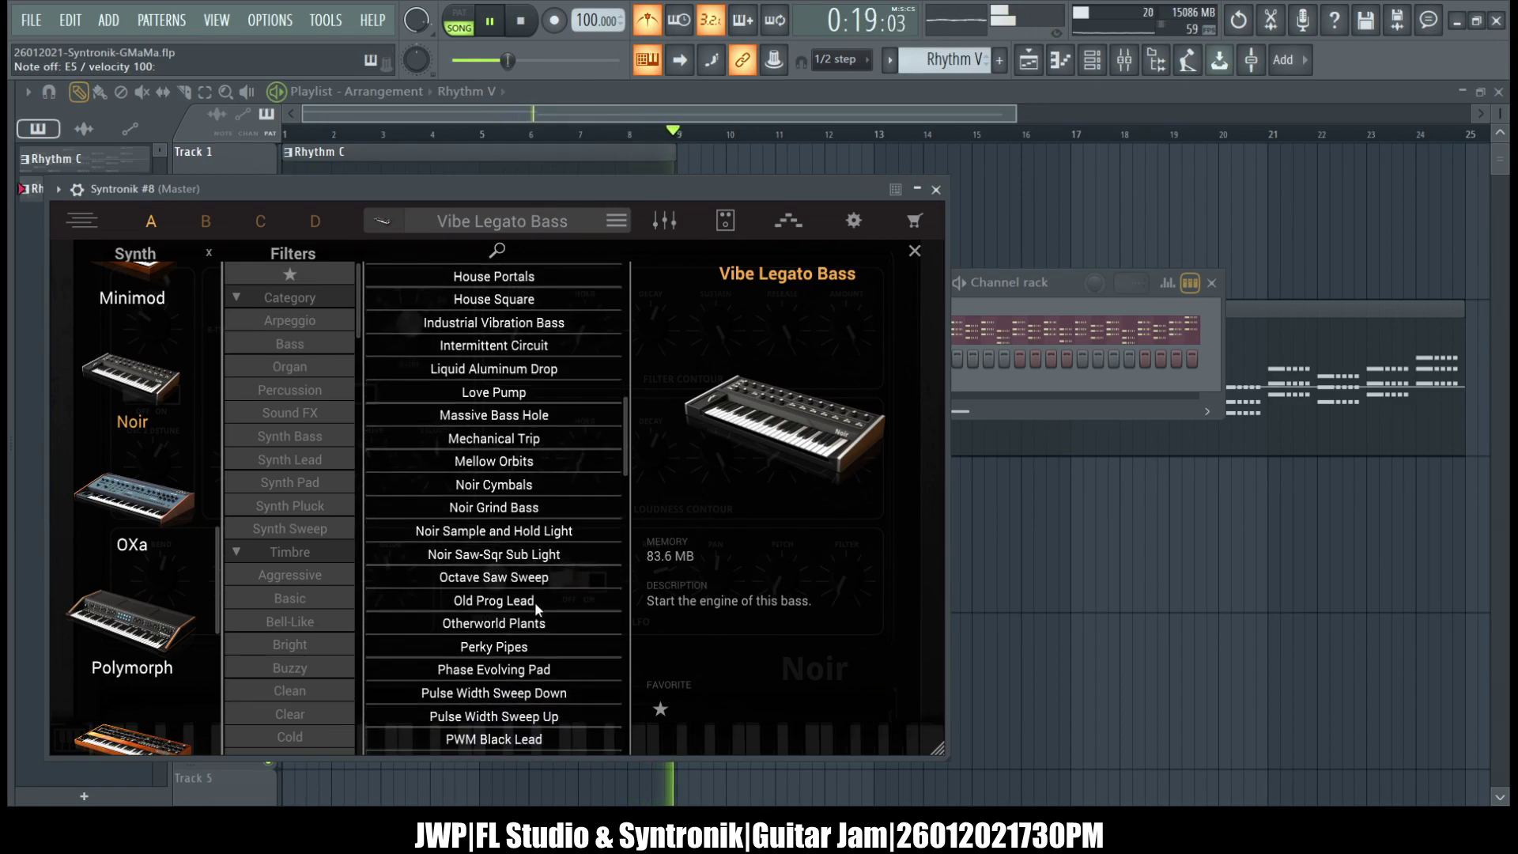
scroll(535, 601, down, 2)
scroll(534, 605, up, 3)
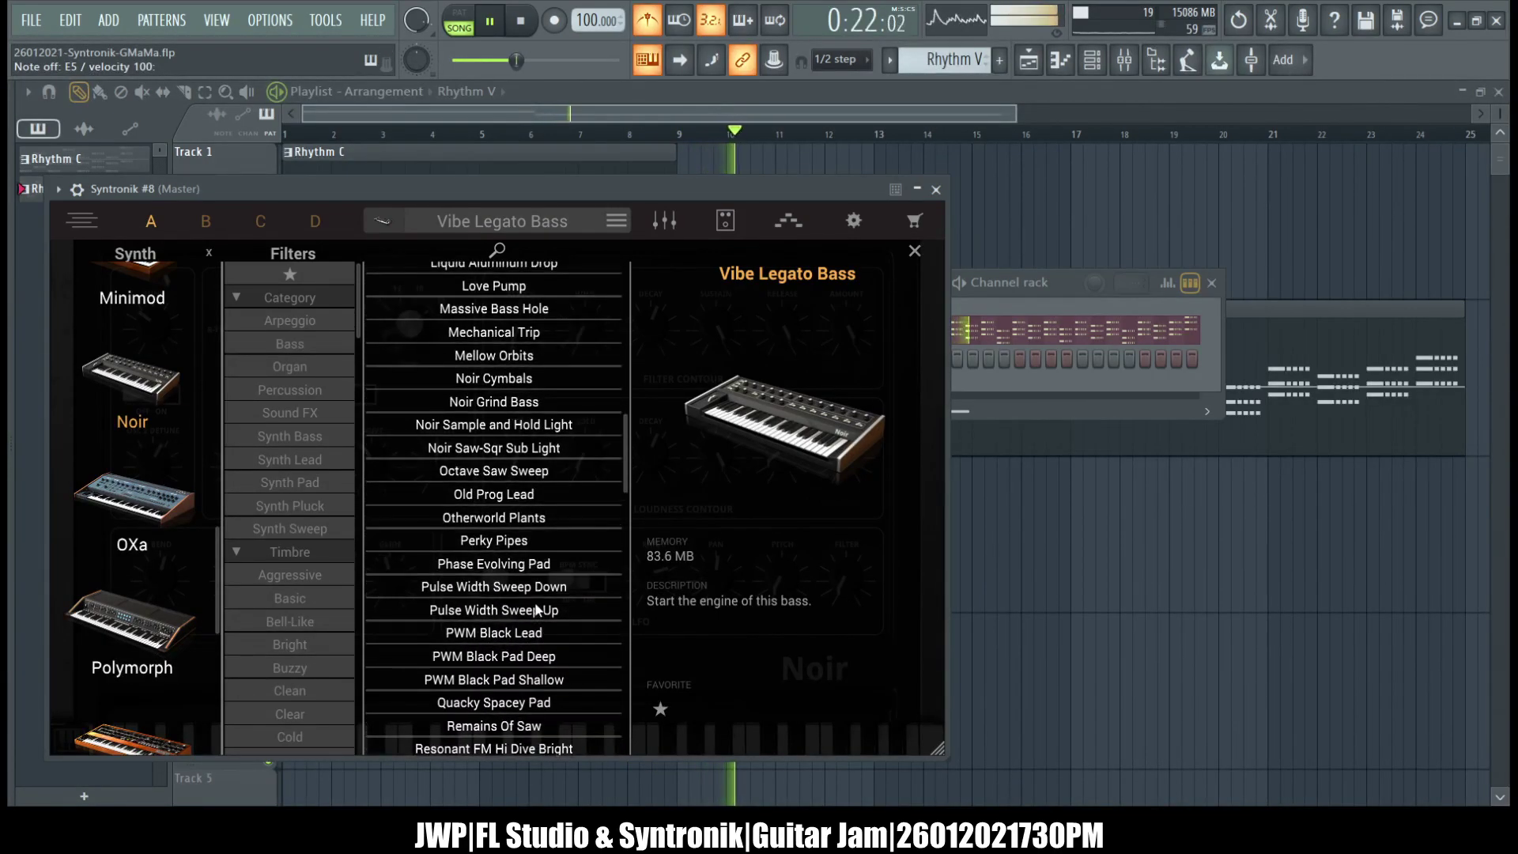
click(516, 405)
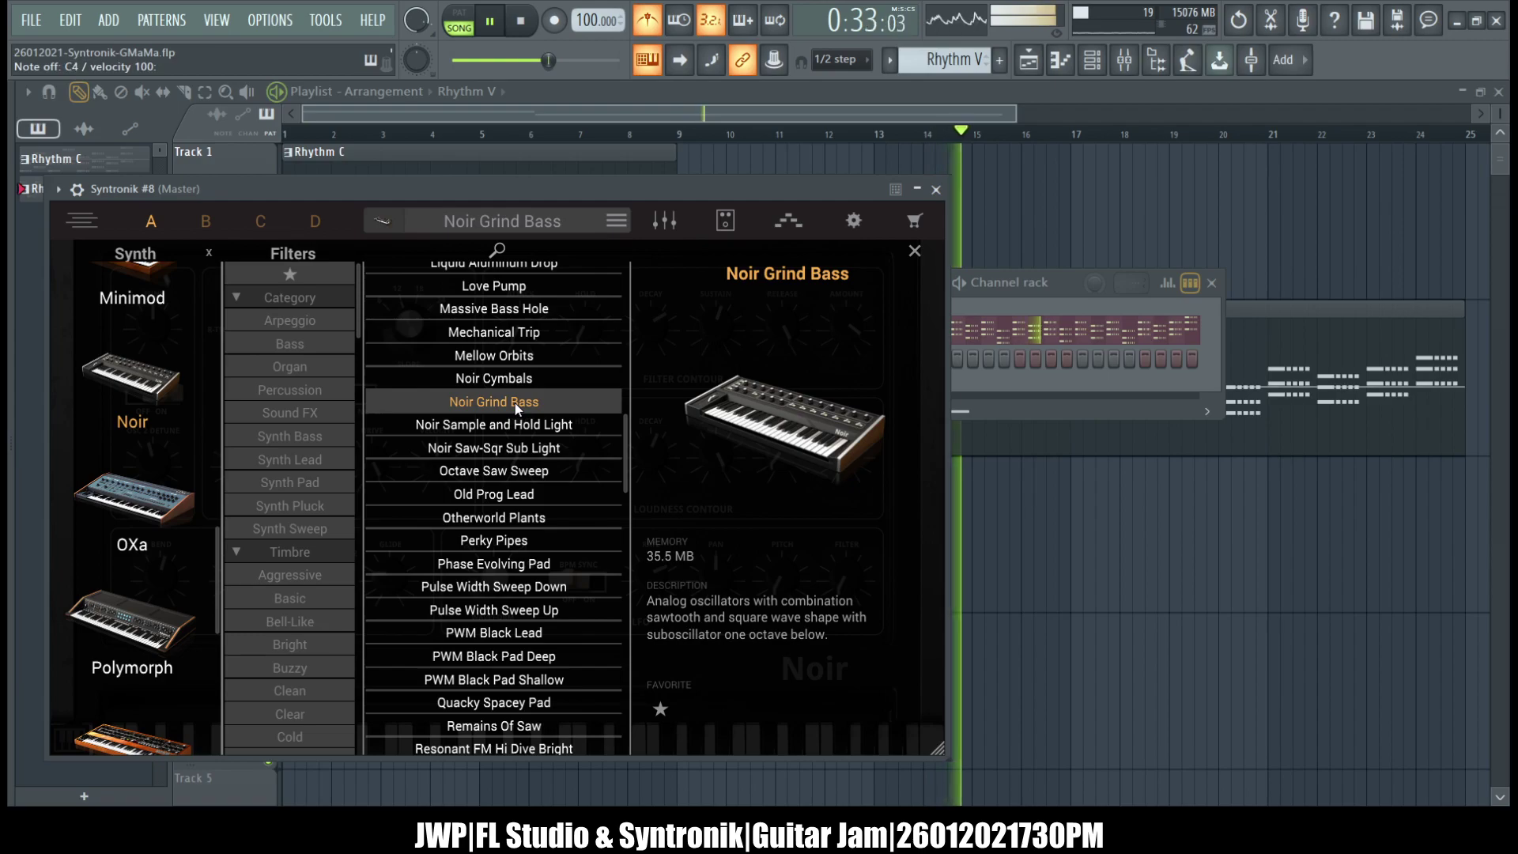
- Compare the Dark Res Bass and Dirty Flutter Bass presets again in Syntronik #8 against the arrangement
scroll(516, 407, up, 6)
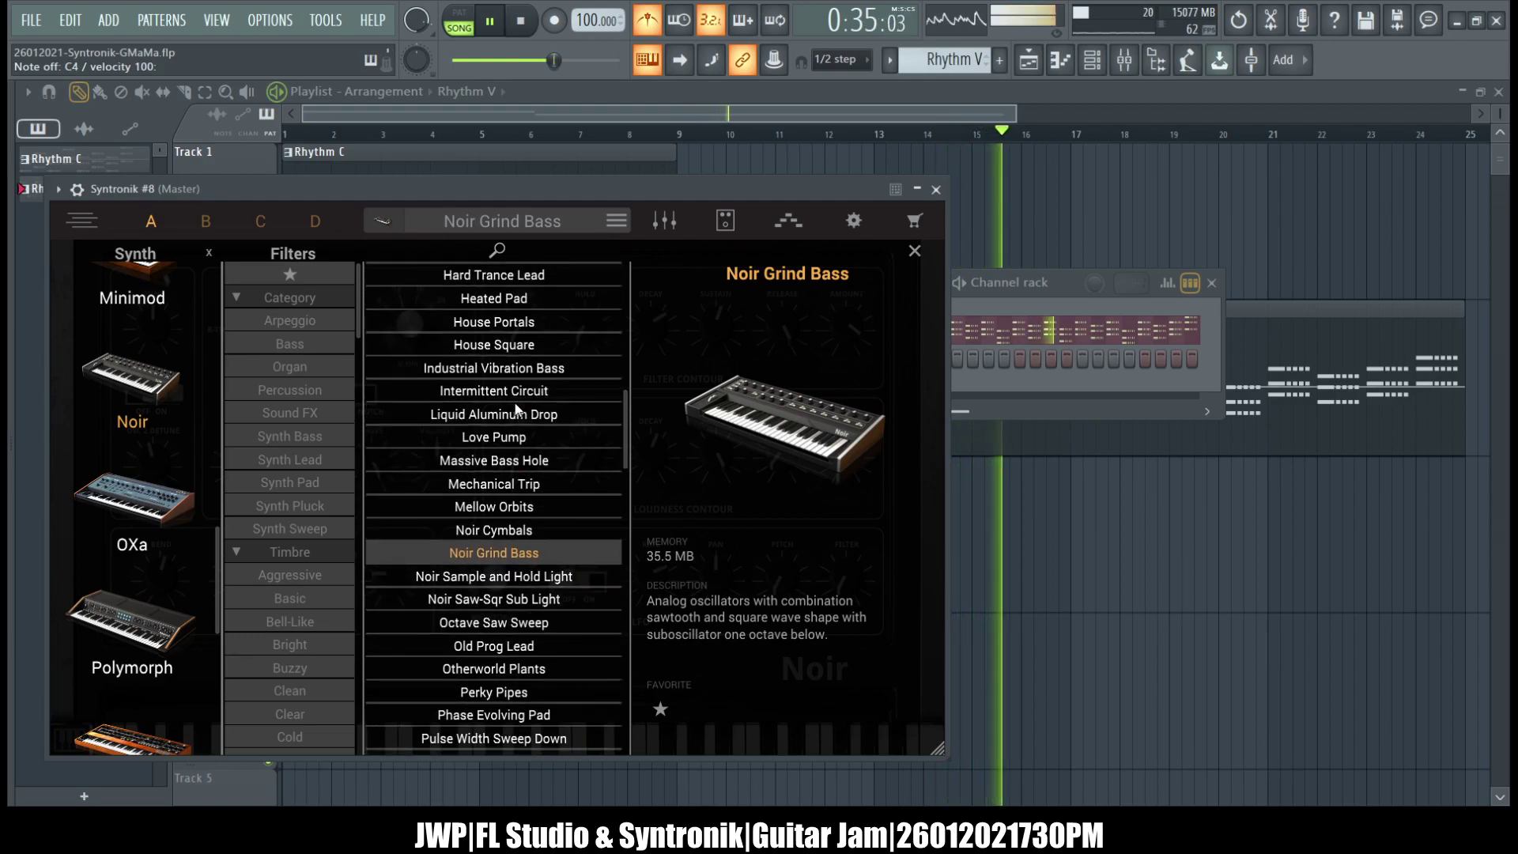
scroll(515, 407, up, 6)
scroll(516, 408, up, 3)
scroll(514, 407, down, 5)
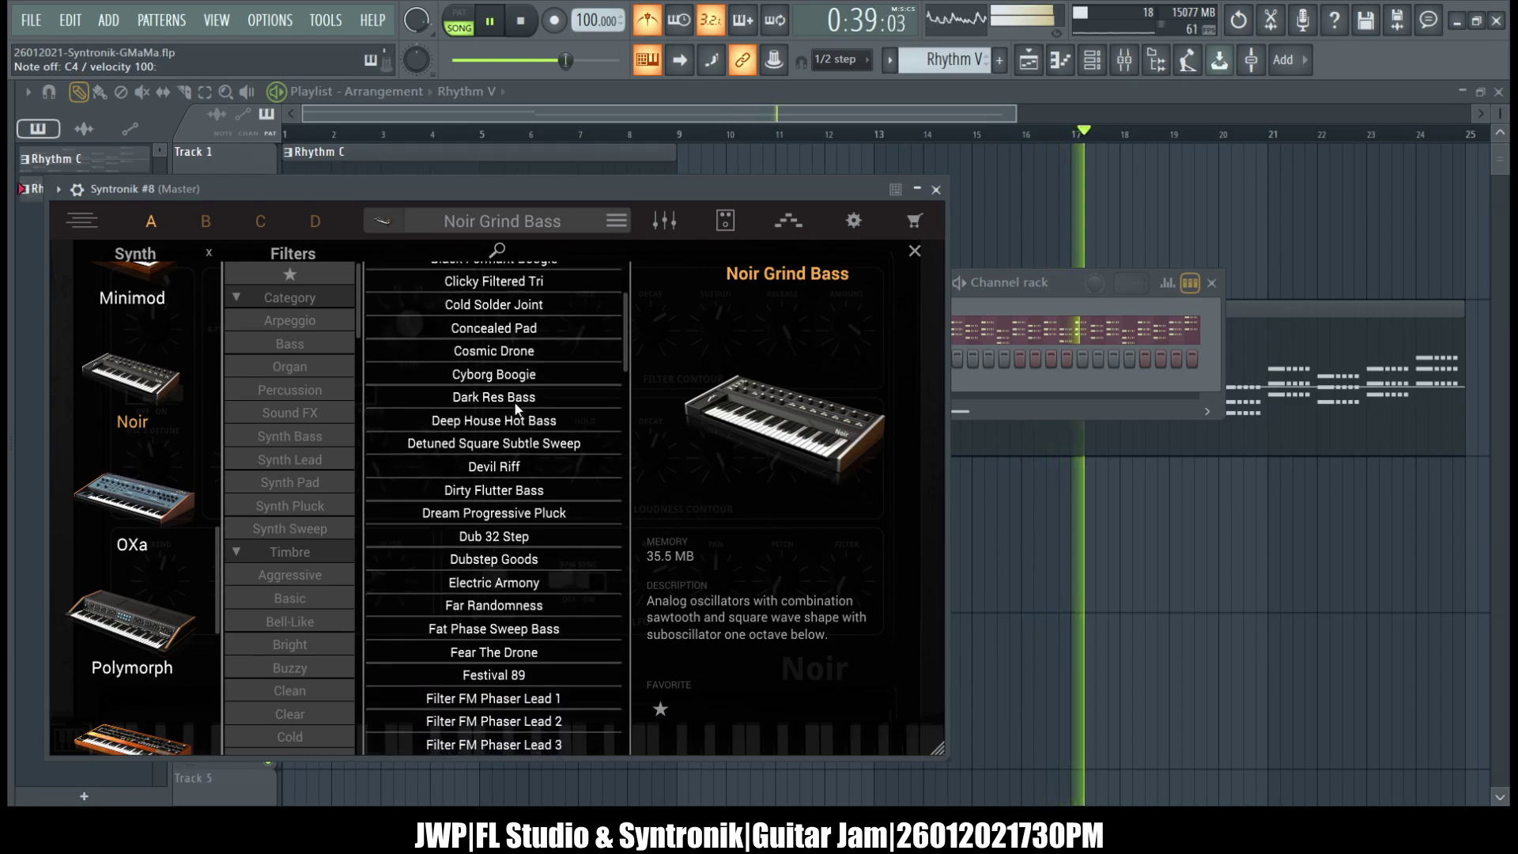
click(504, 399)
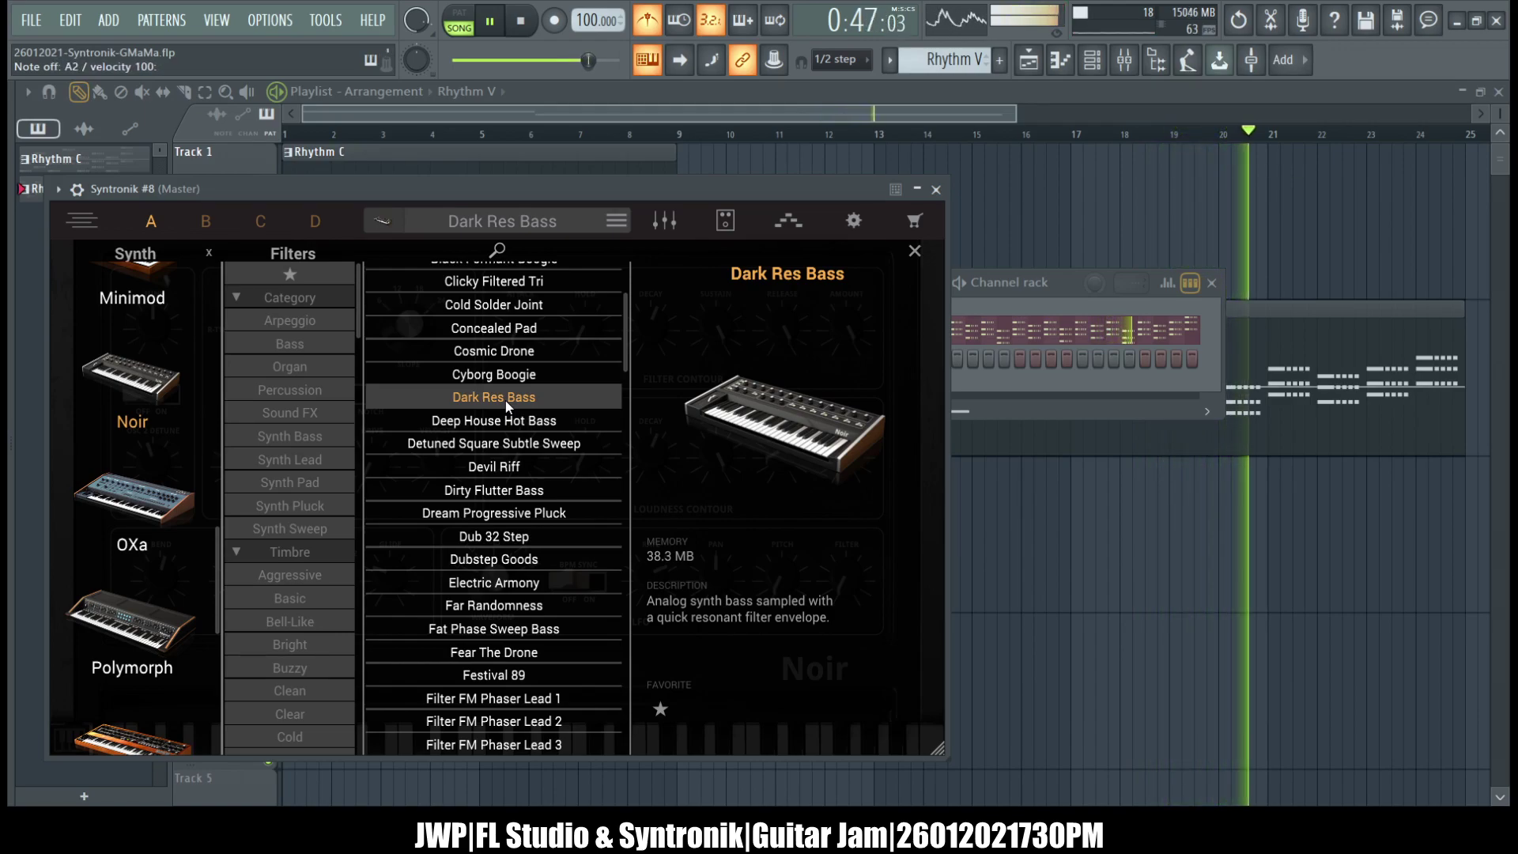
click(483, 492)
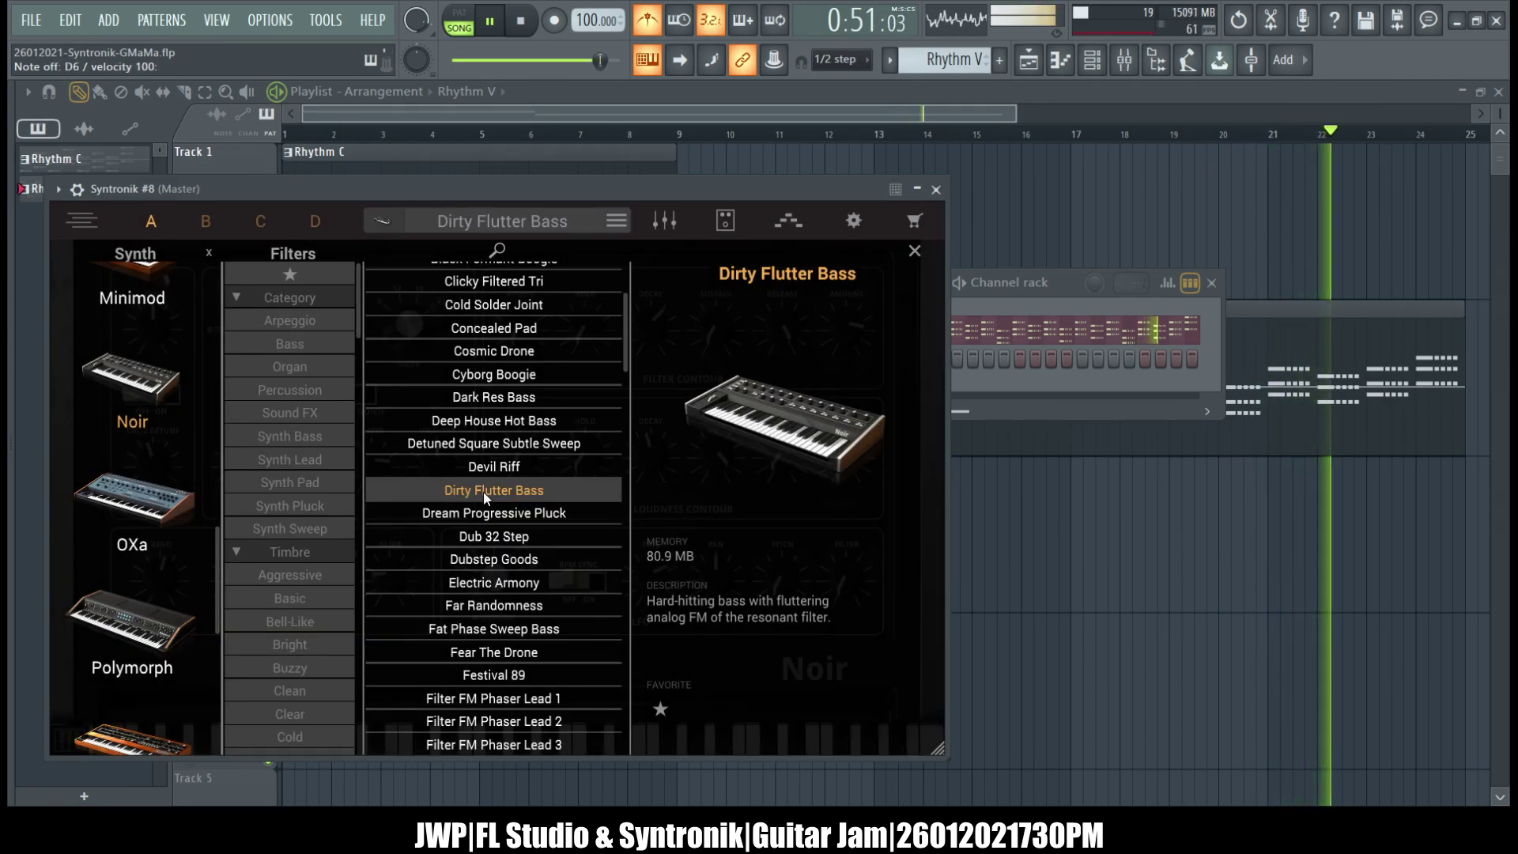
- Audition Fat Phase Sweep Bass, Love Pump and Massive Bass Hole in Syntronik #8
scroll(483, 494, down, 6)
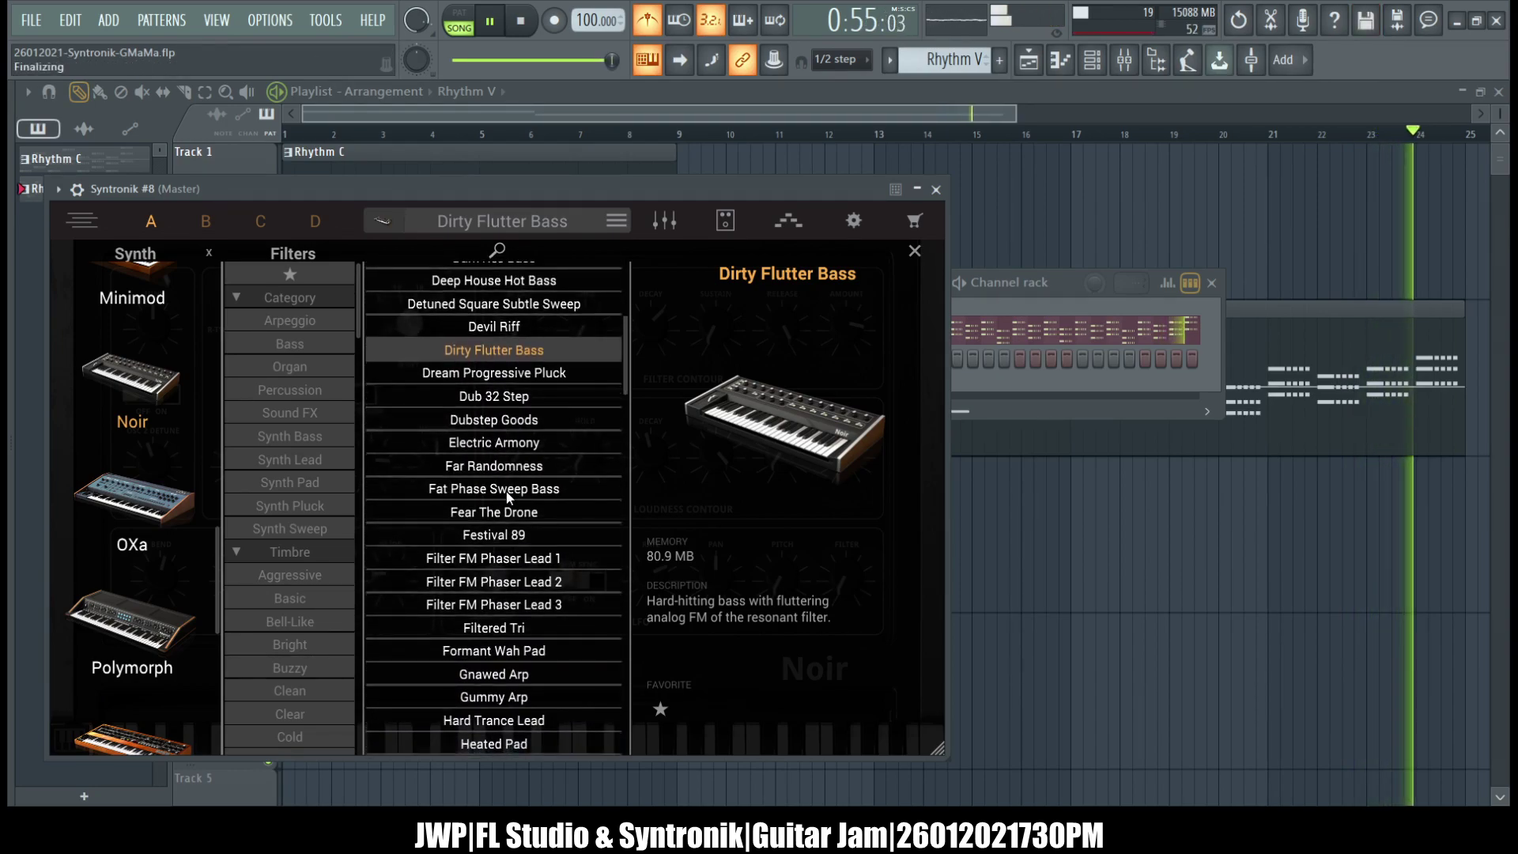
click(506, 491)
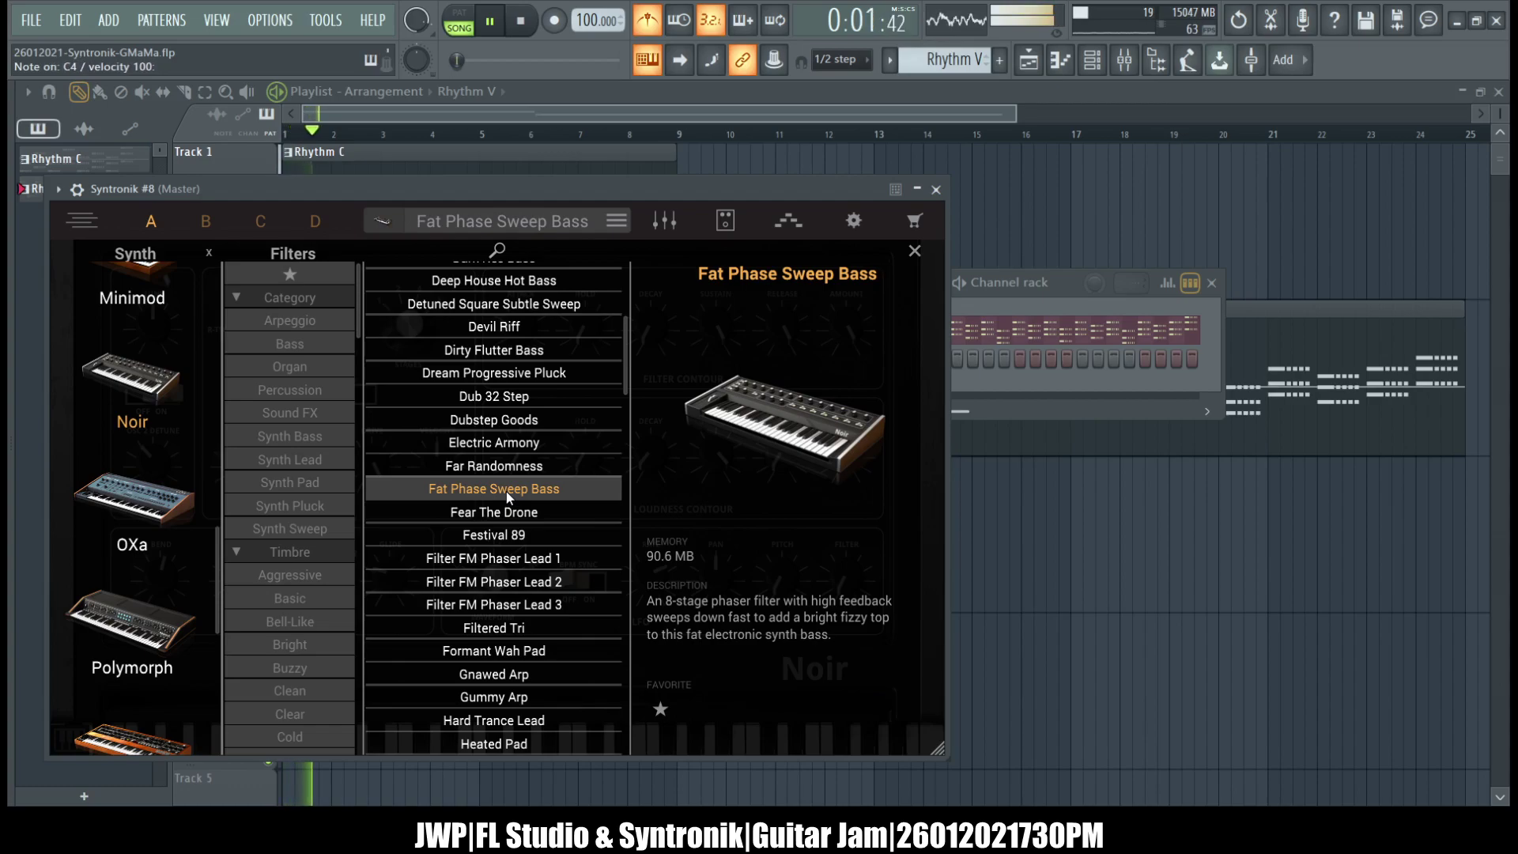
scroll(506, 491, down, 10)
scroll(509, 497, down, 8)
click(501, 457)
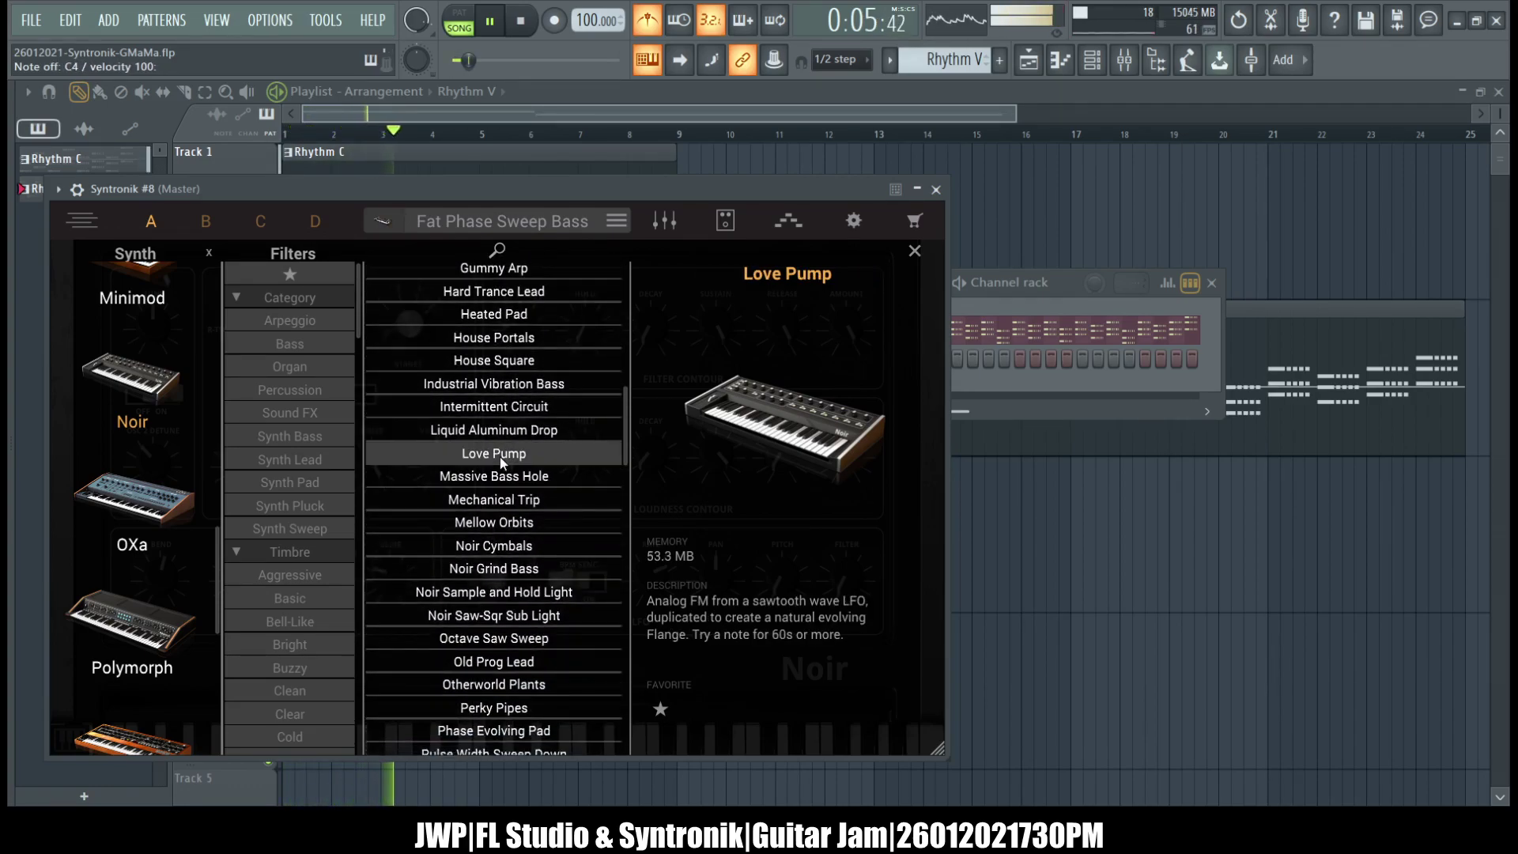
double_click(499, 457)
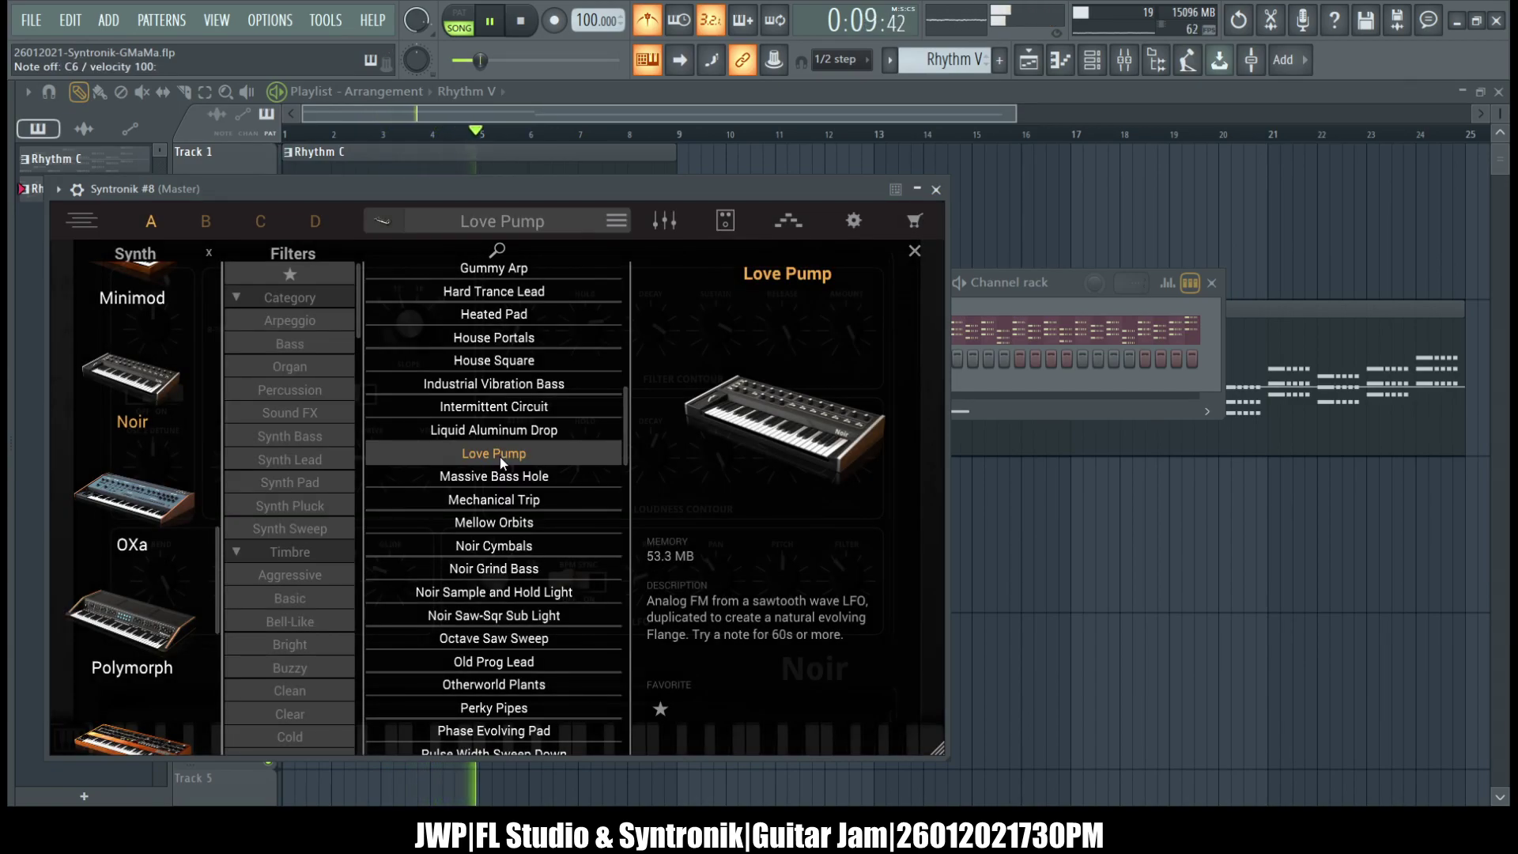
double_click(496, 476)
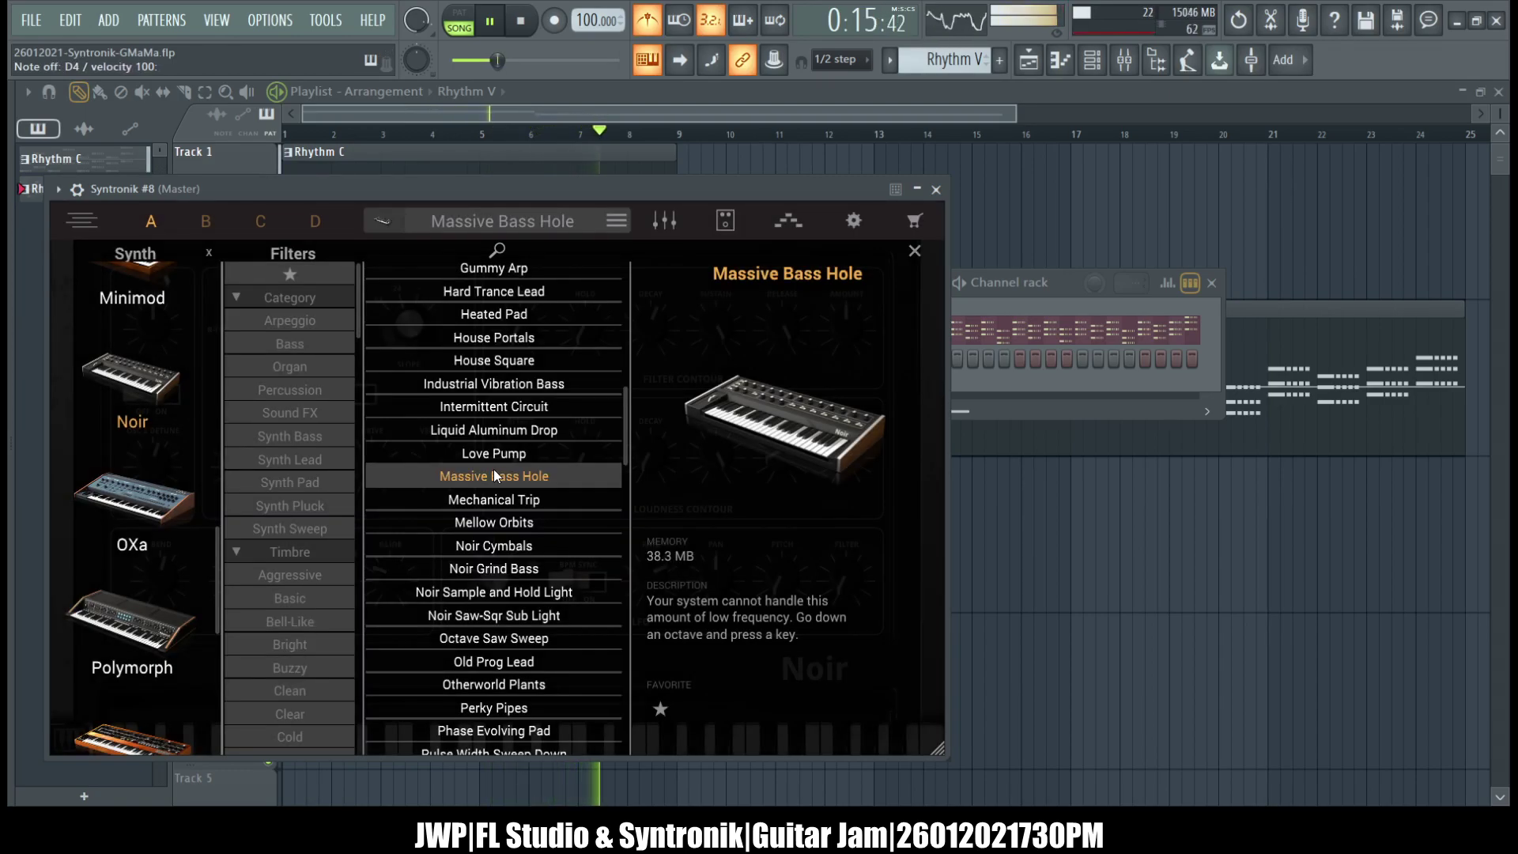
- Load the Noir Grind Bass preset in Syntronik #8 and close the synth windows
double_click(500, 571)
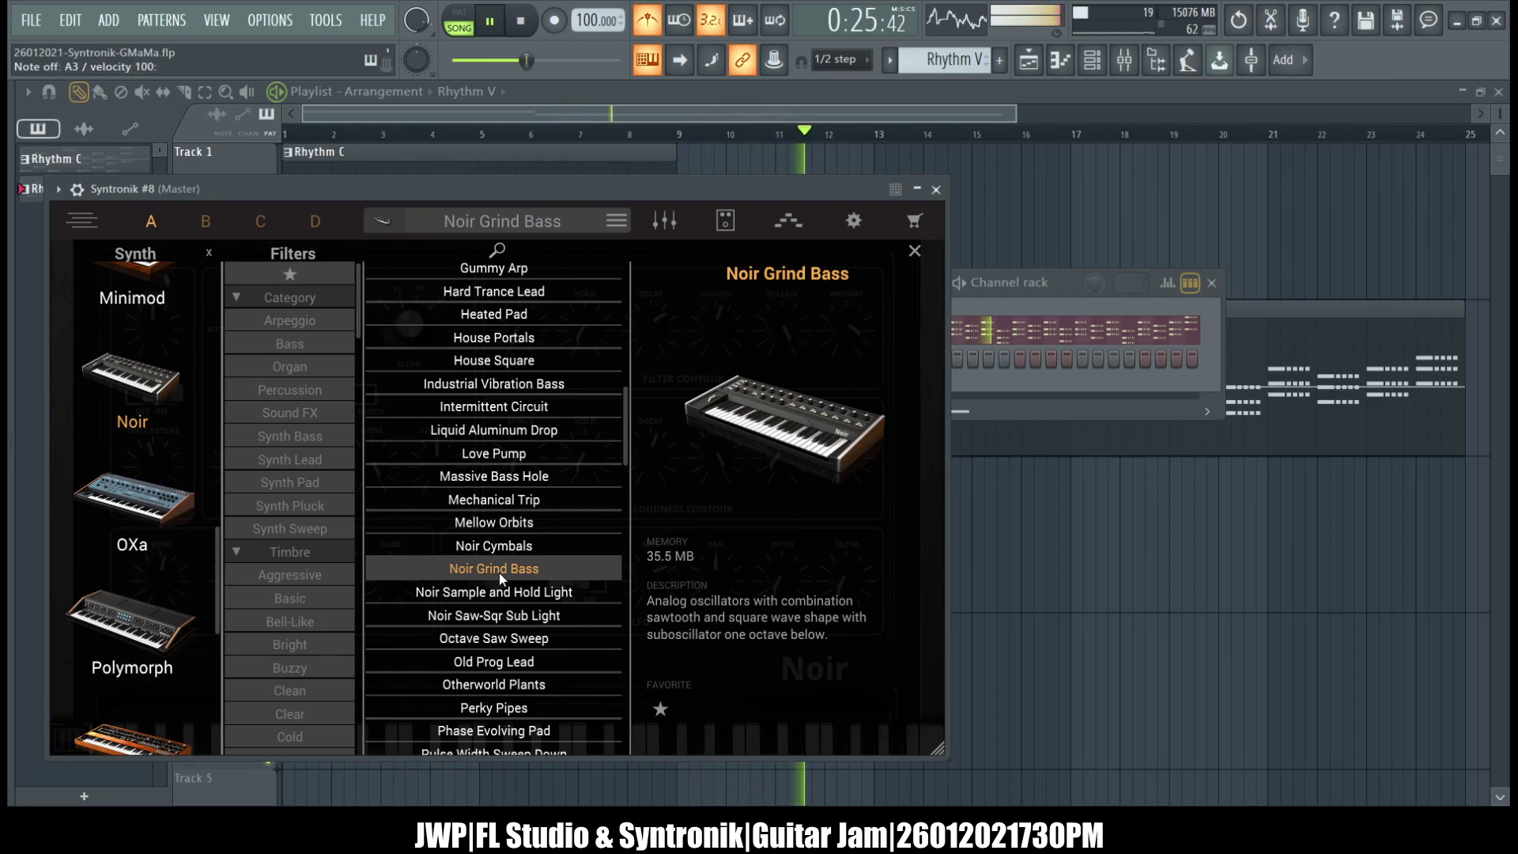
scroll(500, 572, down, 4)
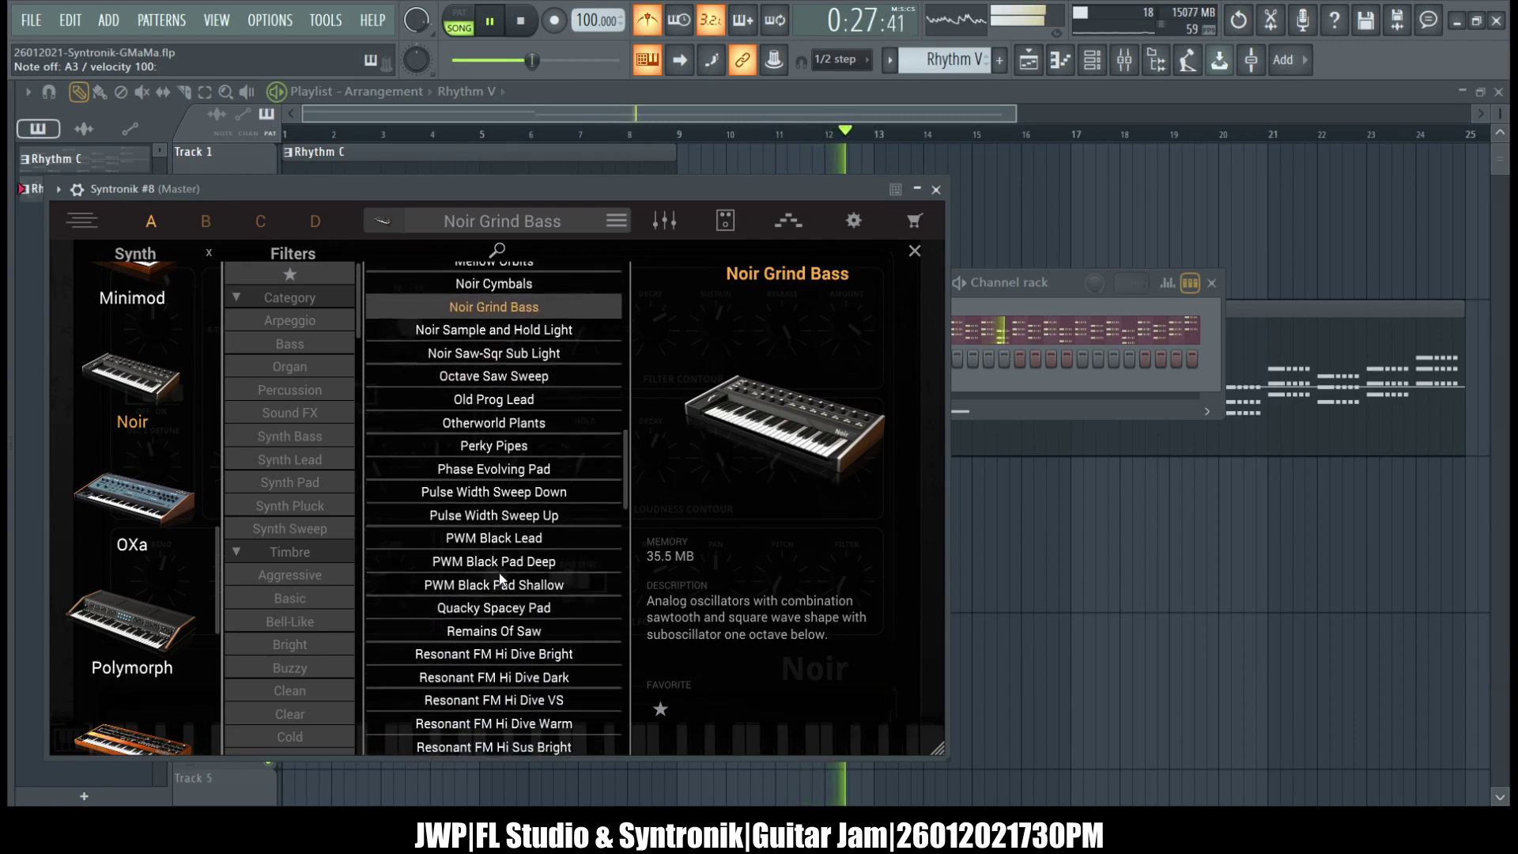
scroll(500, 579, down, 1)
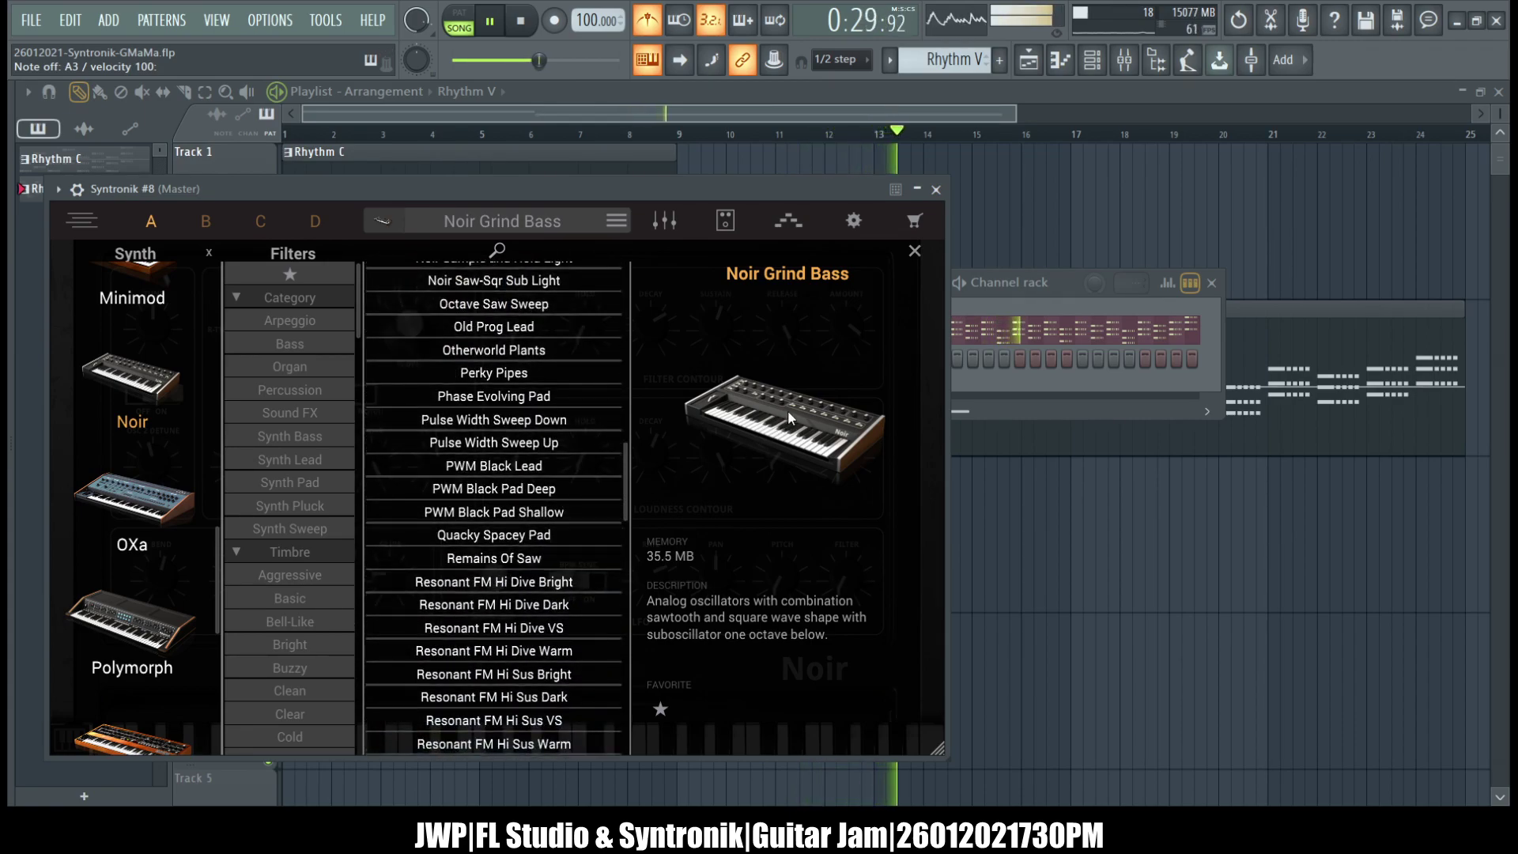
click(936, 189)
click(878, 329)
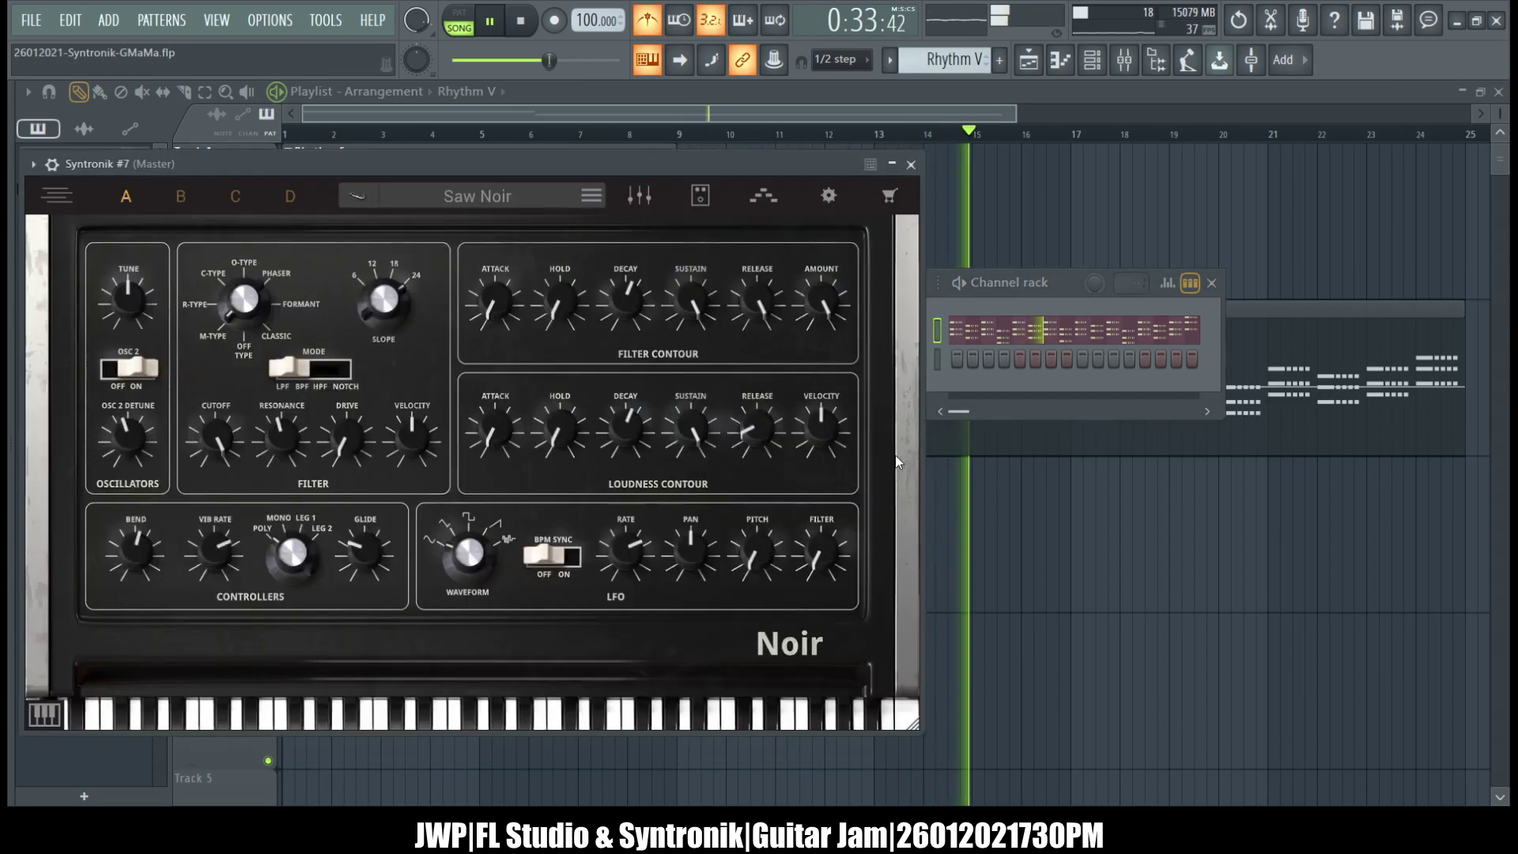
key(Escape)
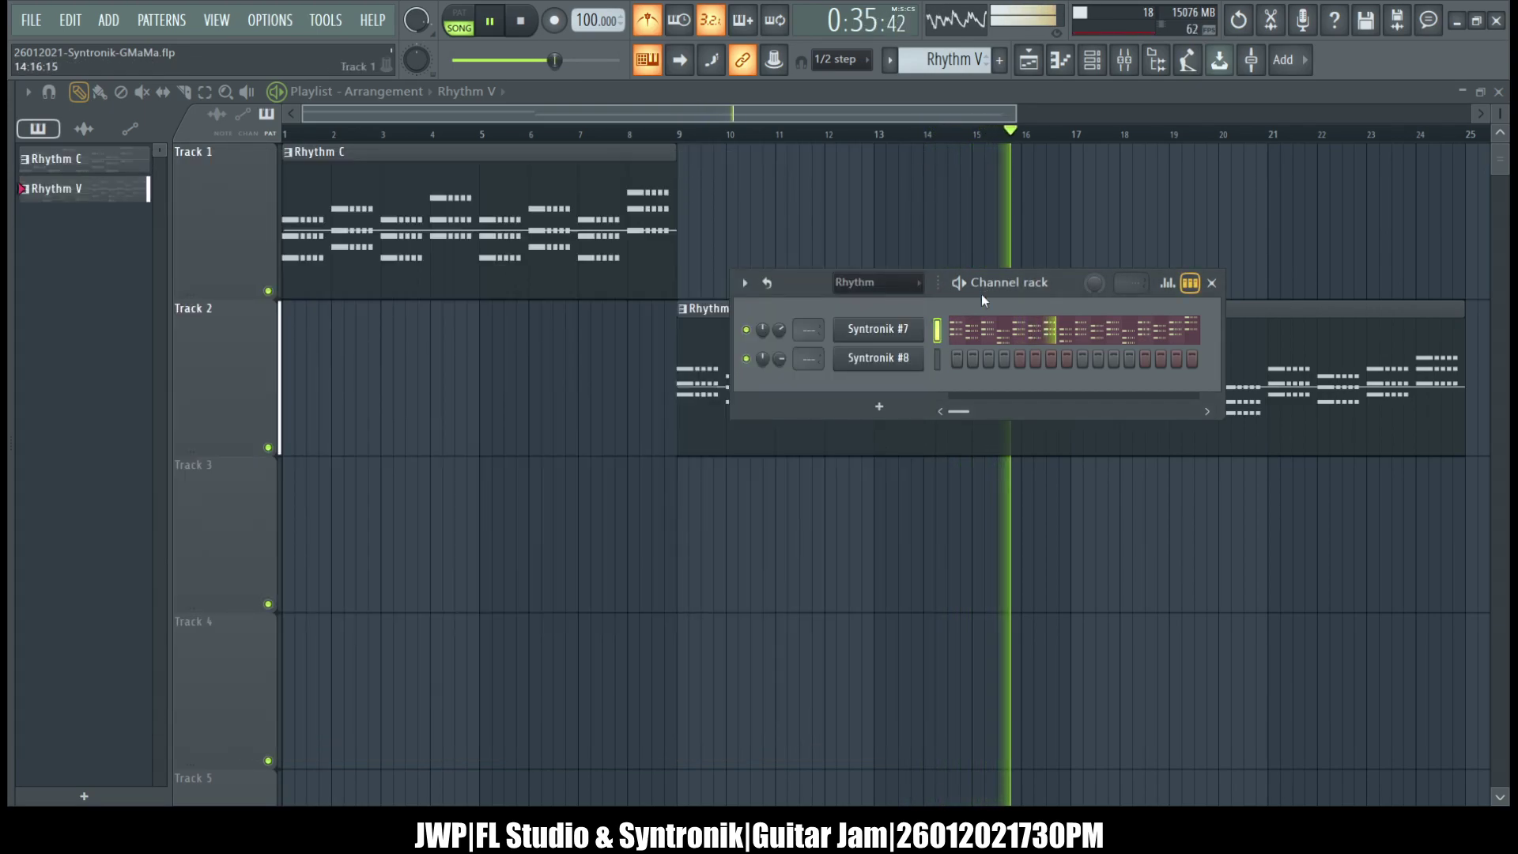
- Make Syntronik #8 the active channel, set Syntronik #7's channel volume to 46% and stop playback
click(937, 360)
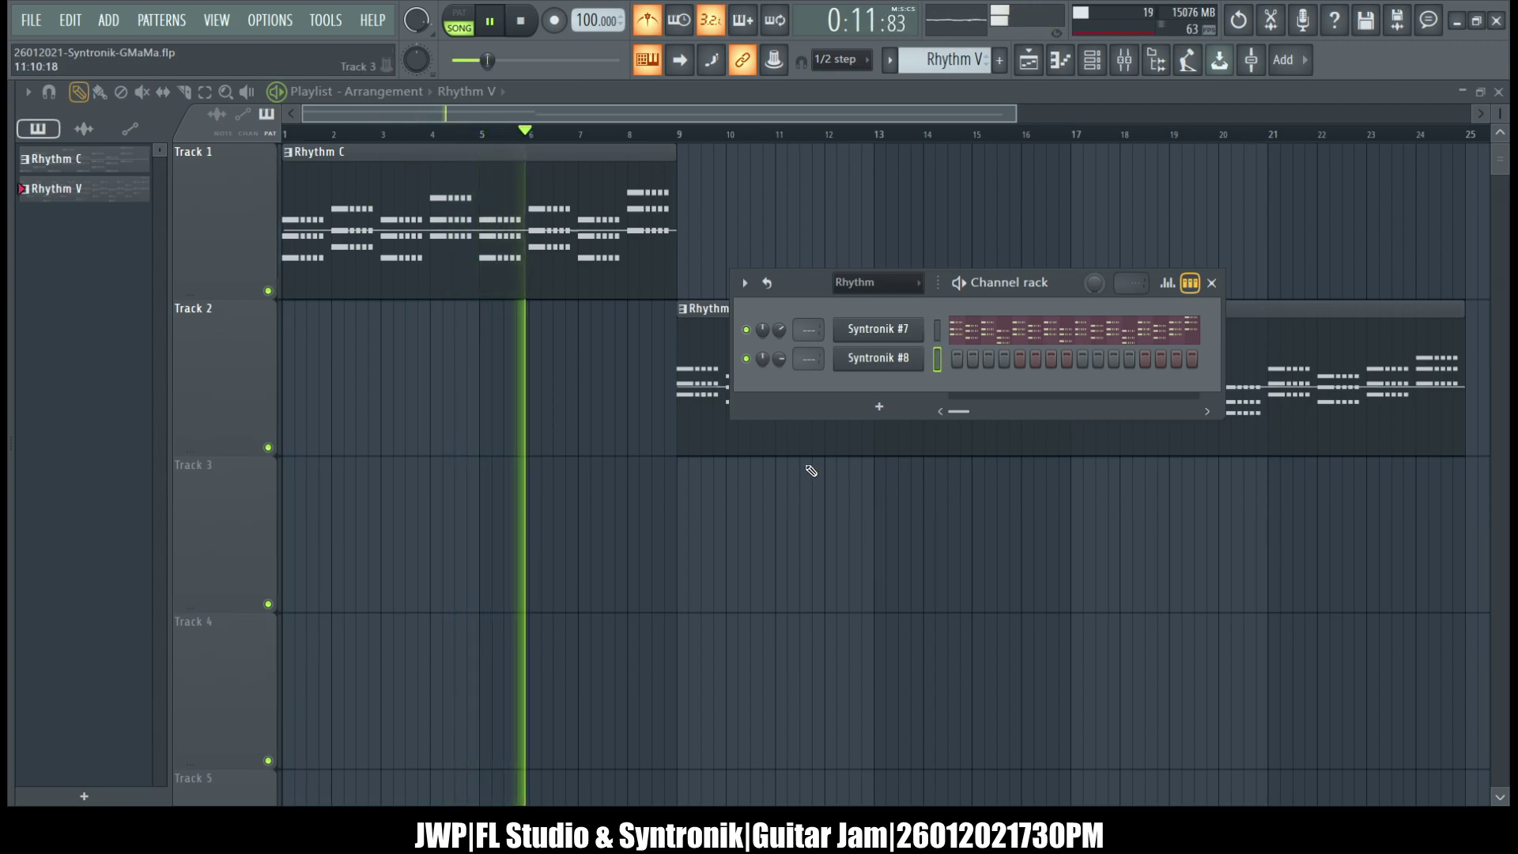
drag(783, 334, 785, 338)
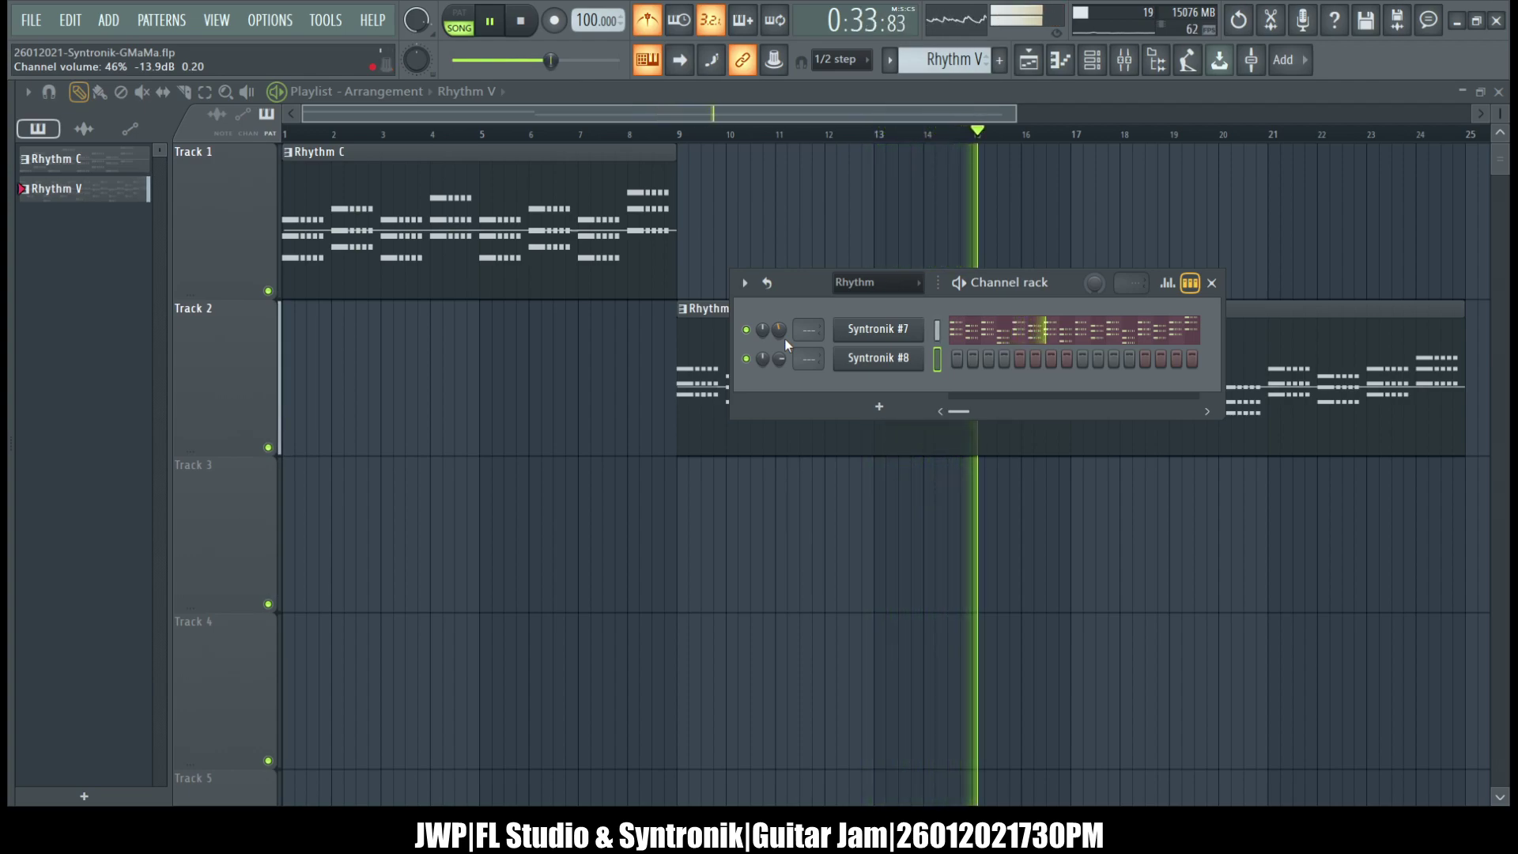
key(space)
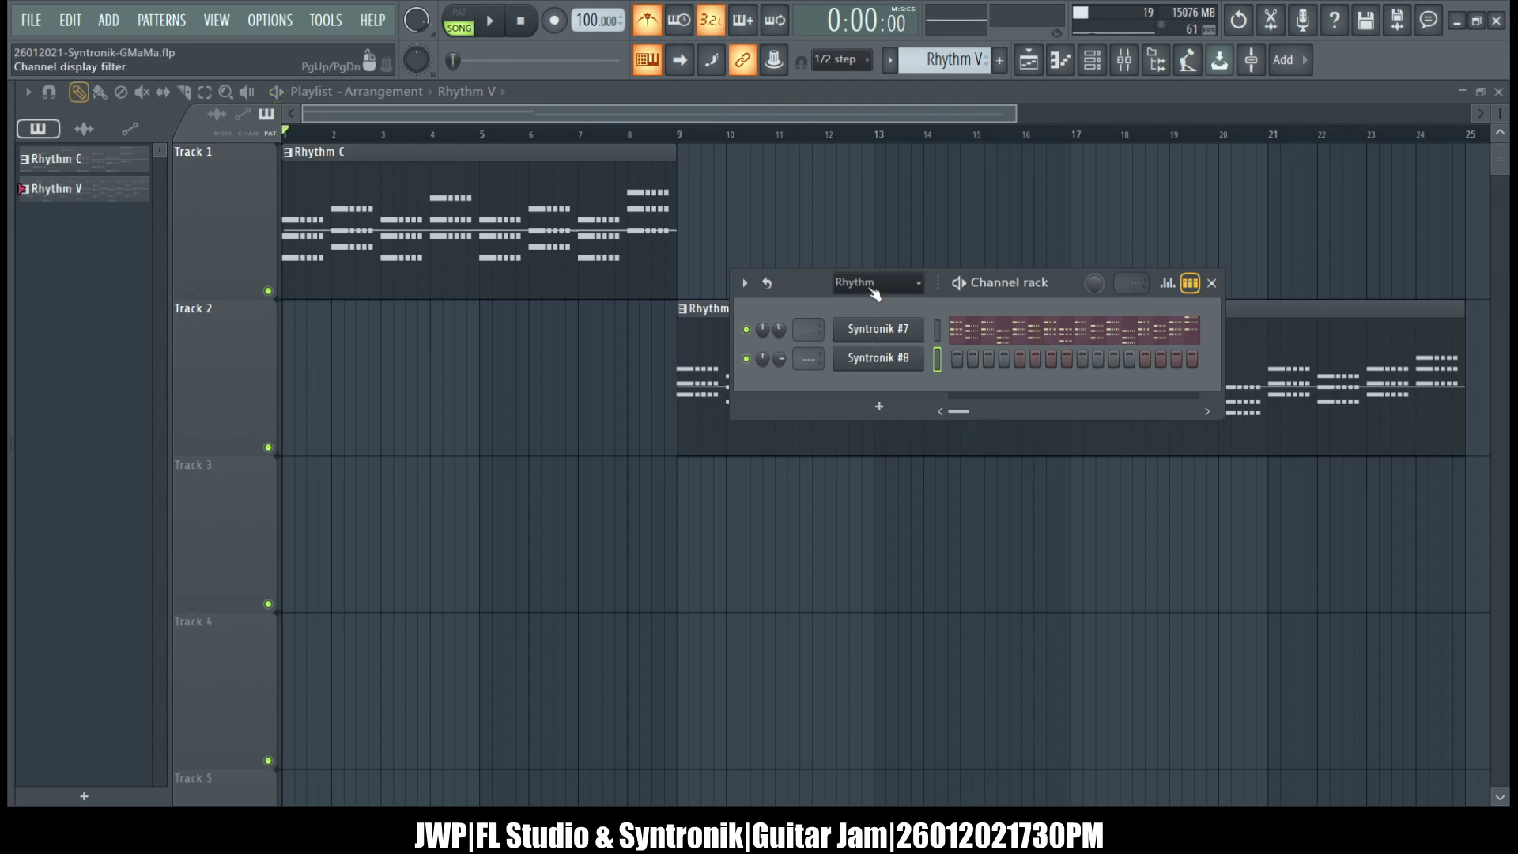
- Record a Syntronik #8 bassline over the full arrangement into a new Pattern 3, undoing the first take and recording again
key(F4)
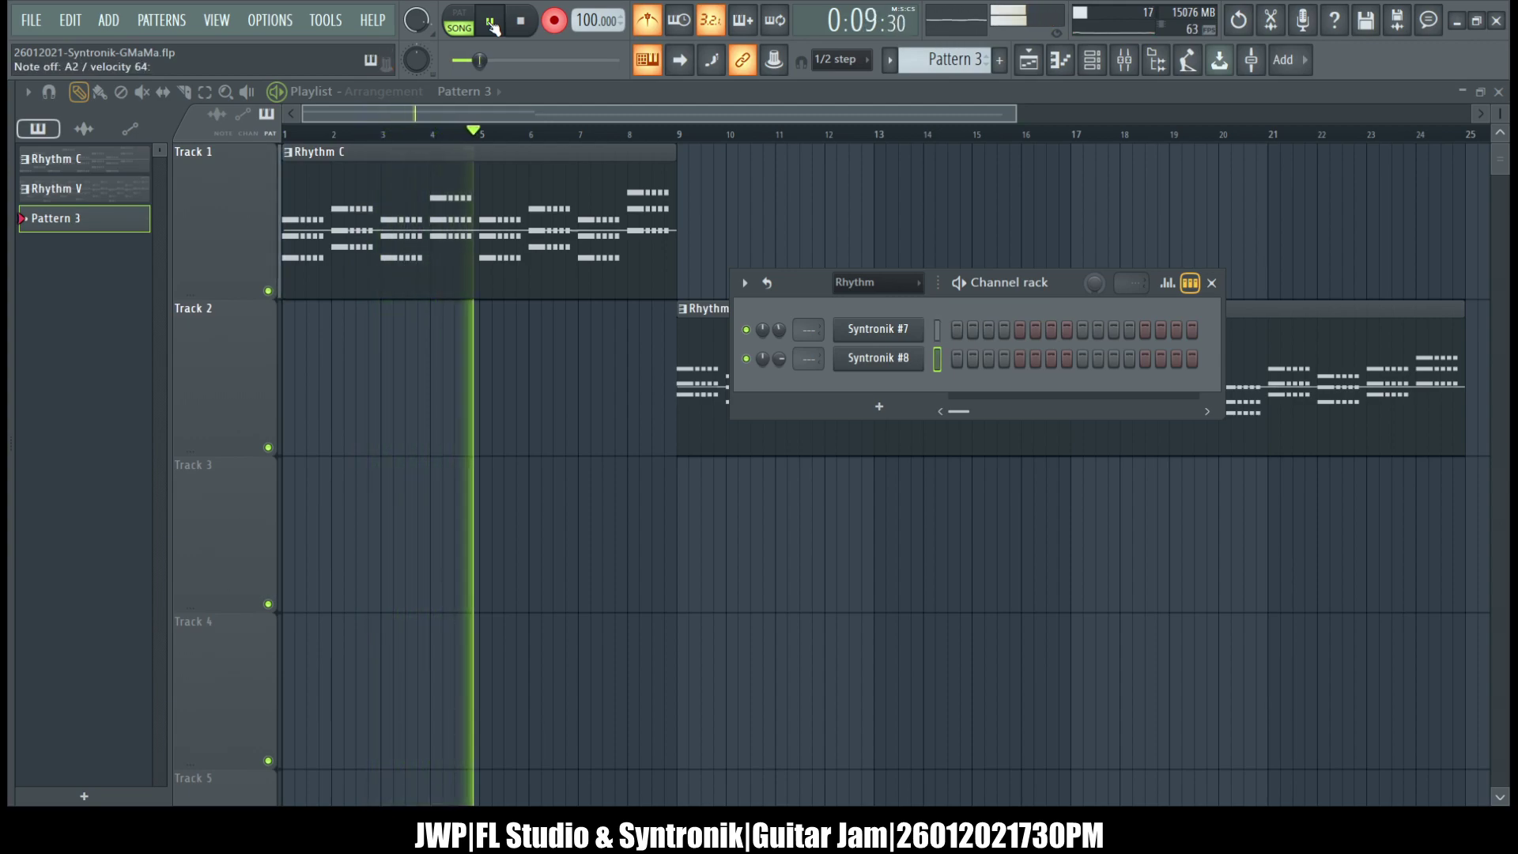
click(491, 24)
key(ctrl+z)
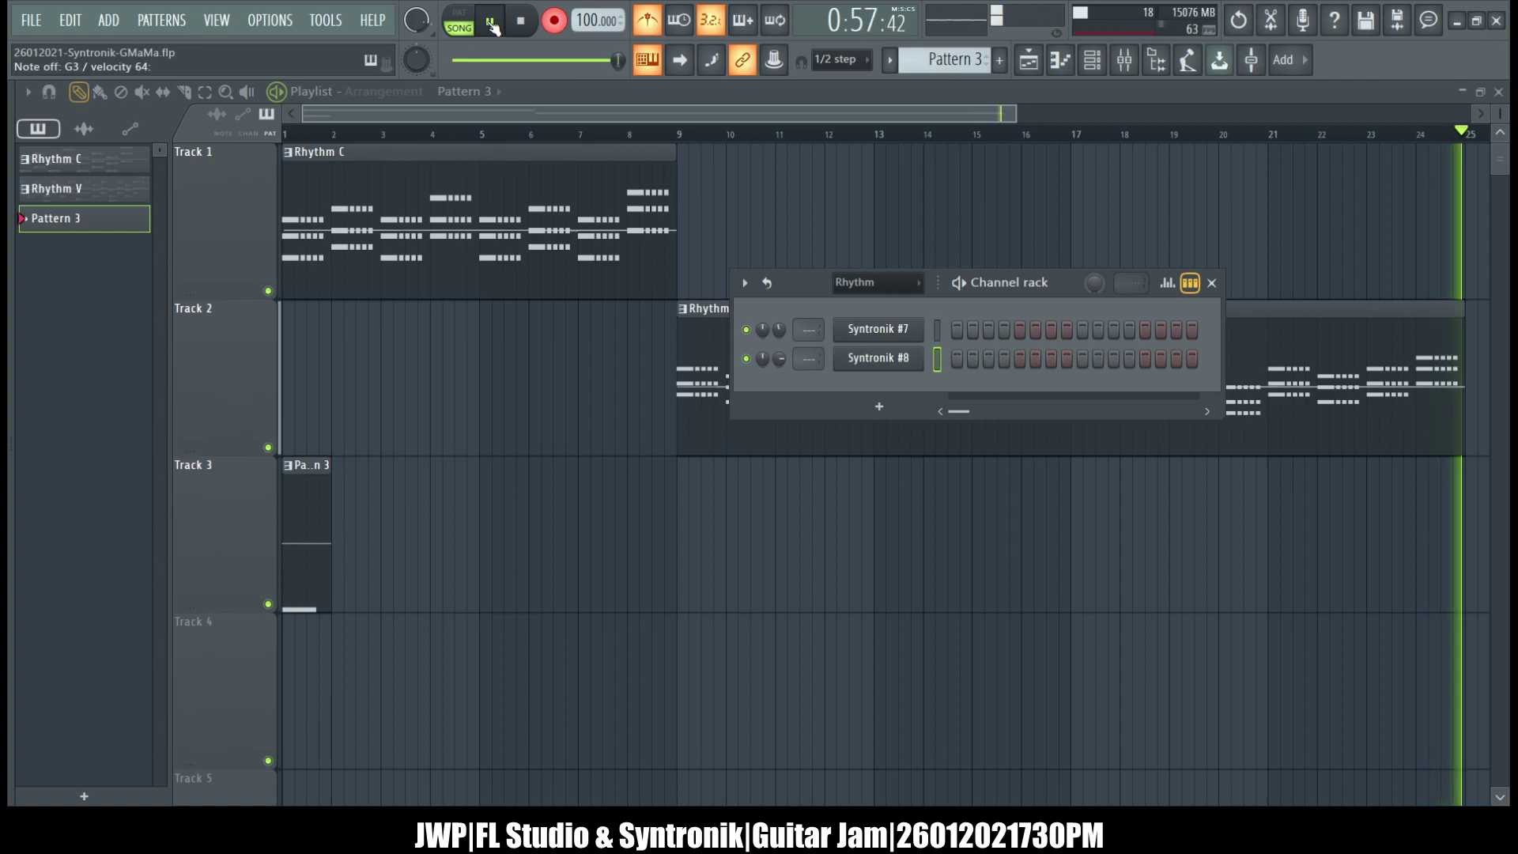
click(491, 26)
- Add Pattern 4 and record a second Syntronik #8 part over about the first six bars
key(F4)
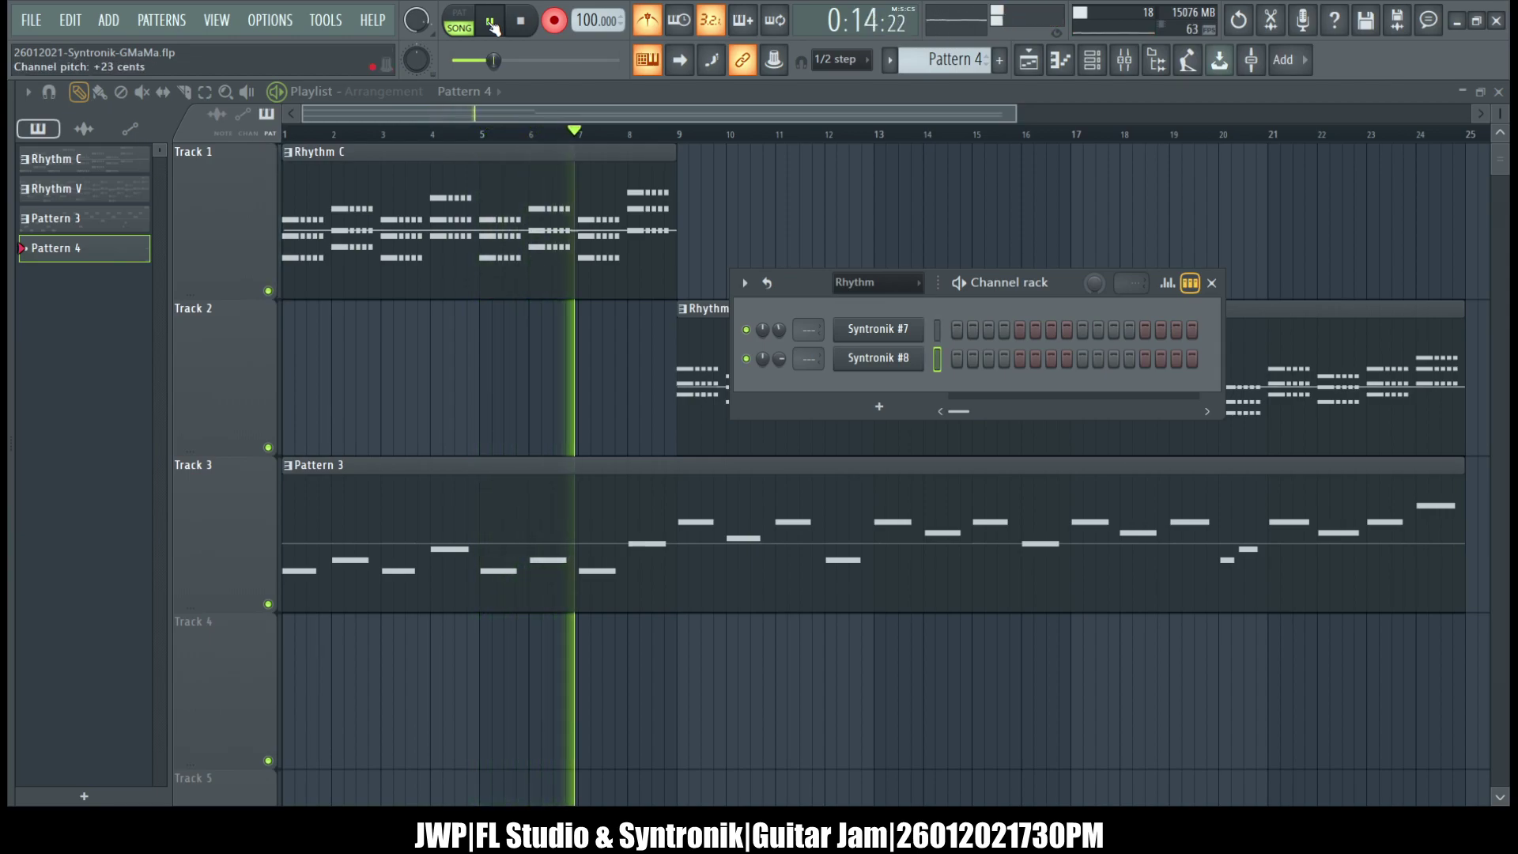
click(491, 26)
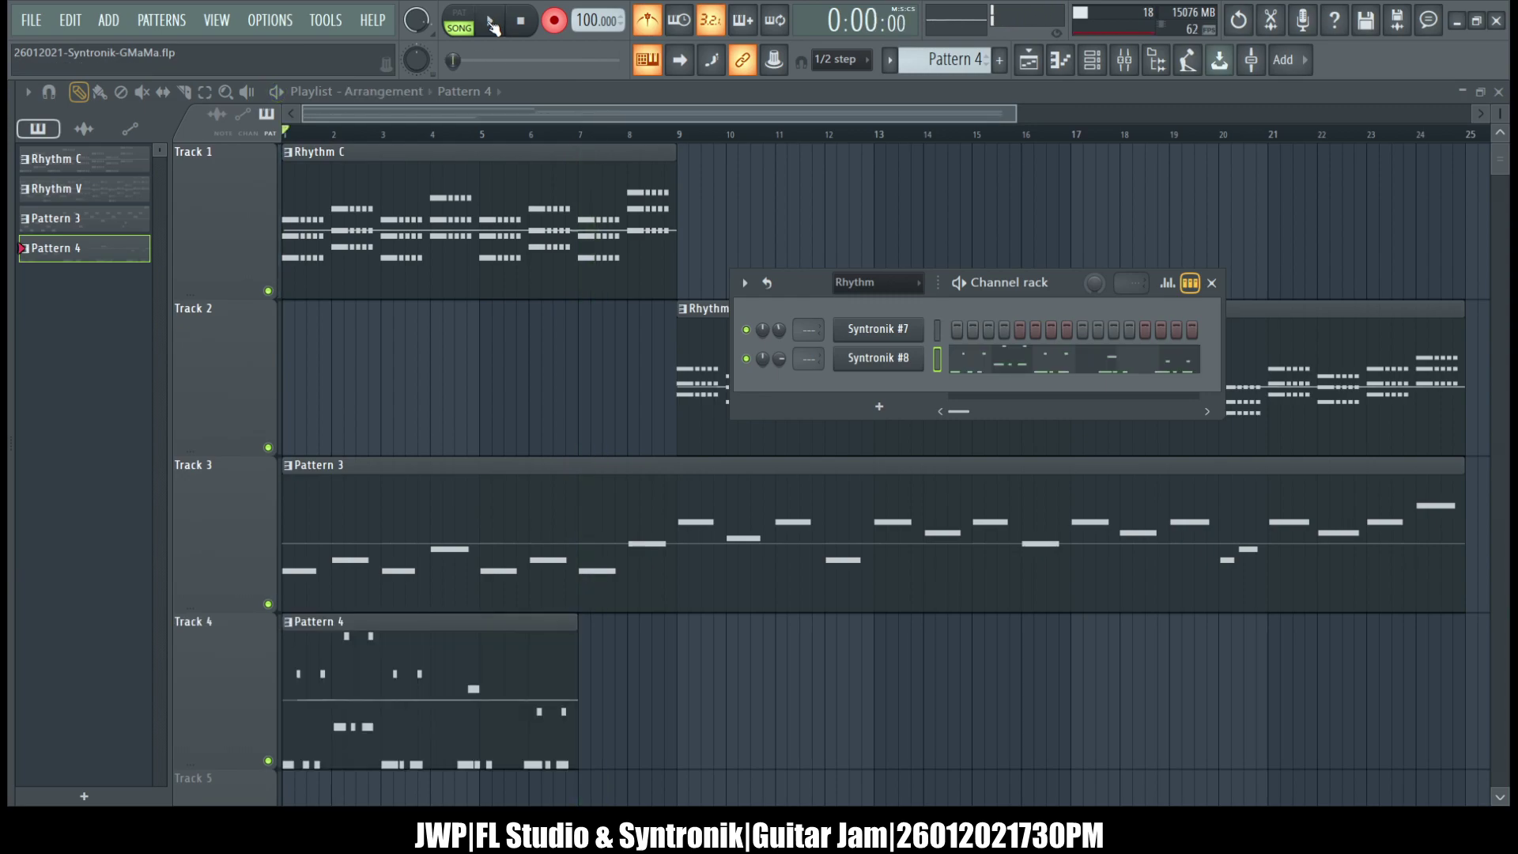